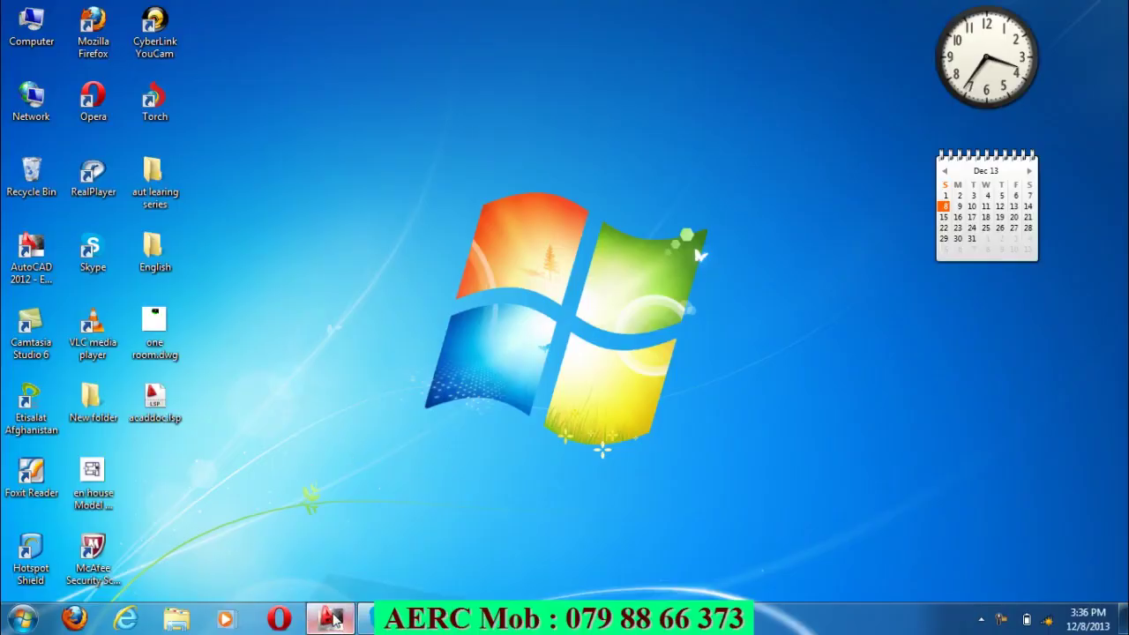
Restore the AutoCAD 2012 window showing New project.dwg from the taskbar.
click(328, 618)
Select all 274 objects of the floor plan, copy them to the clipboard, and clear the selection.
scroll(483, 503, up, 3)
scroll(483, 503, up, 1)
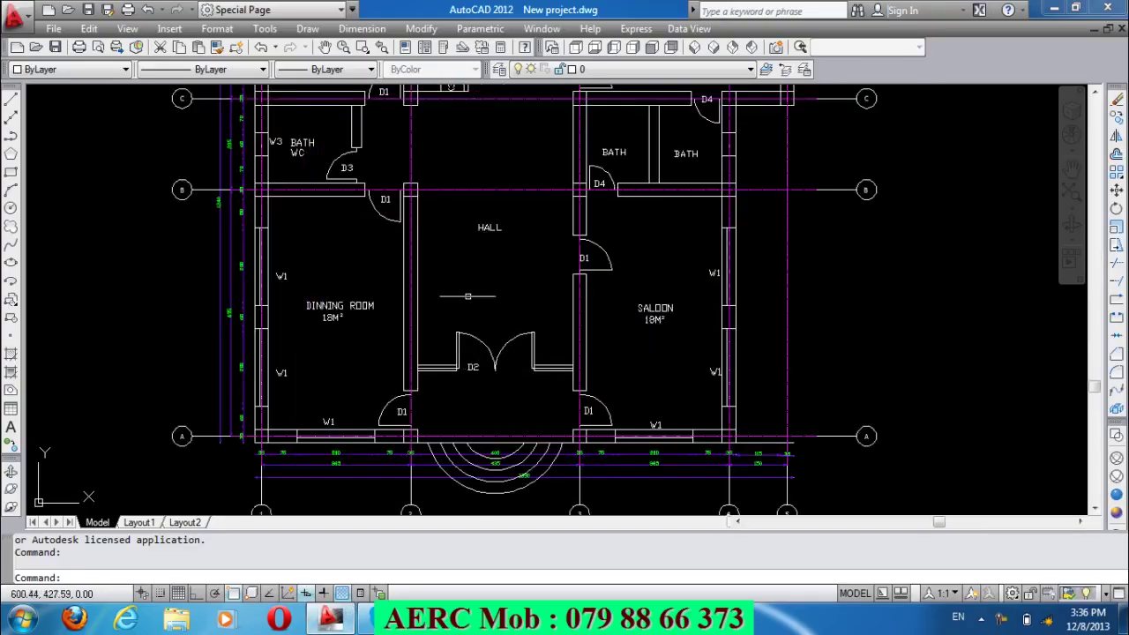
scroll(481, 507, down, 3)
scroll(481, 472, up, 3)
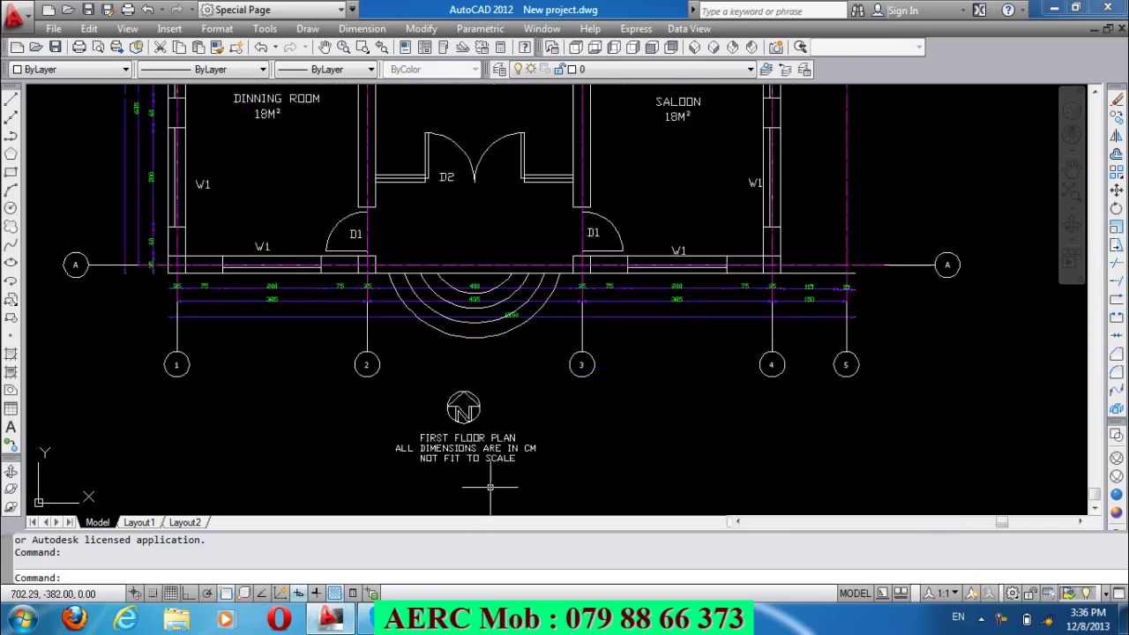
scroll(480, 474, down, 2)
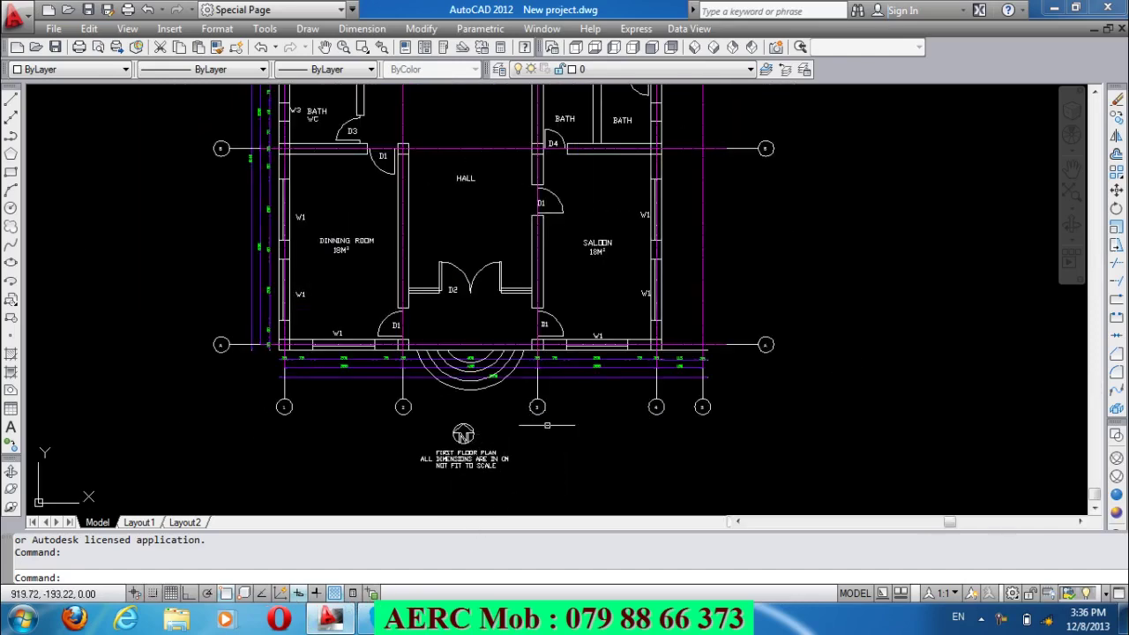
scroll(496, 450, down, 2)
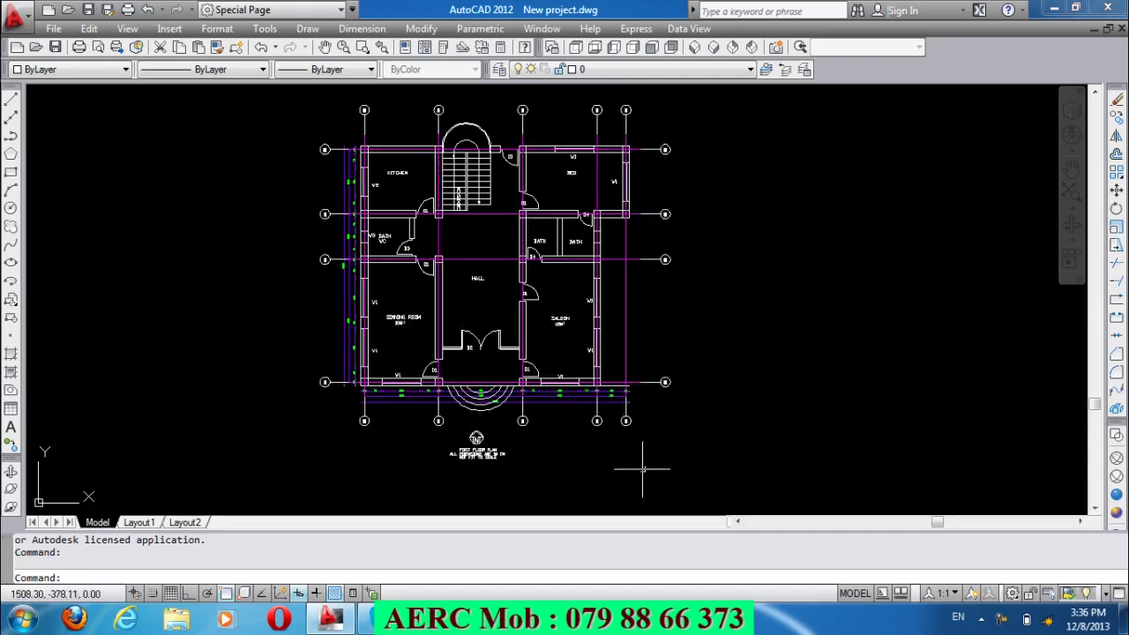
key(ctrl+a)
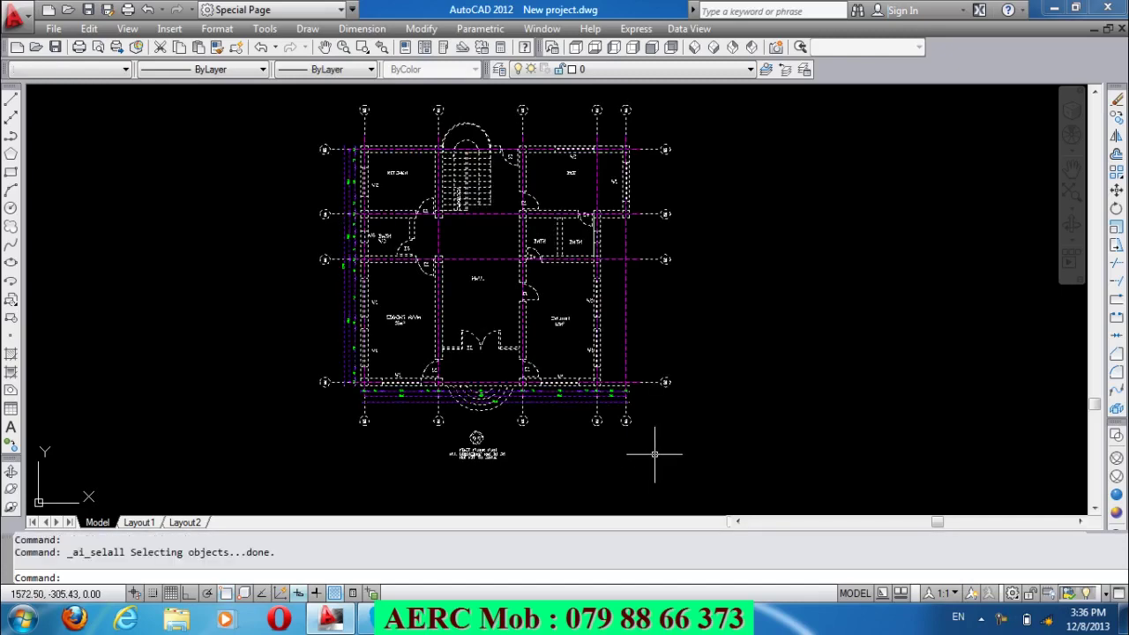
key(ctrl+c)
key(Escape)
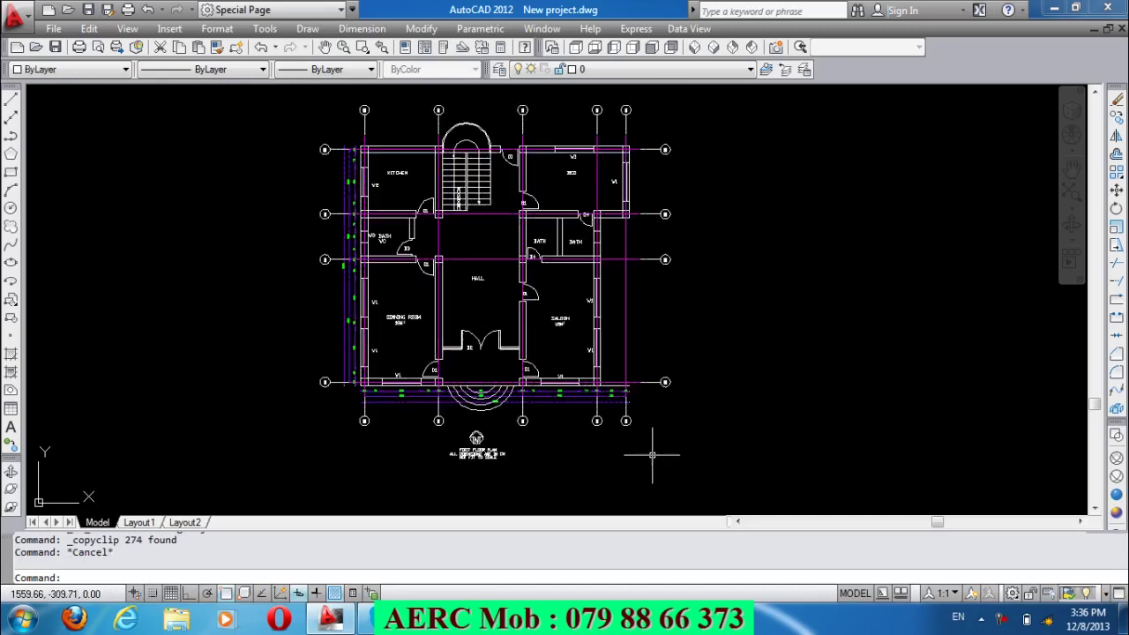
Start Copy on the window-selected plan with a base point at its right edge, undoing a misplaced copy.
click(1118, 119)
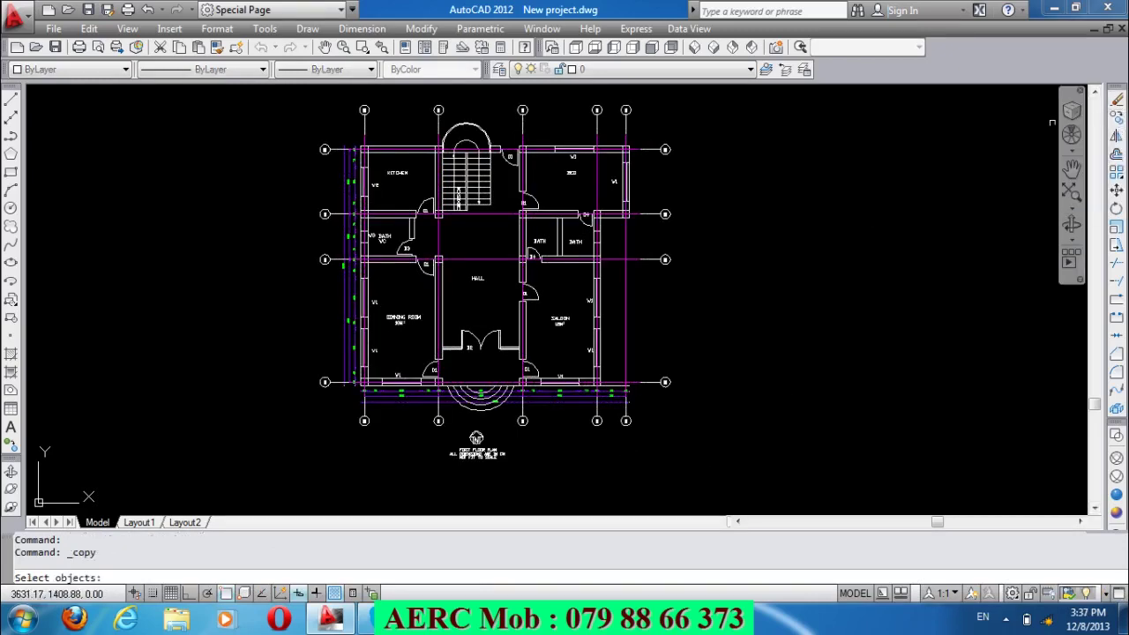
click(759, 476)
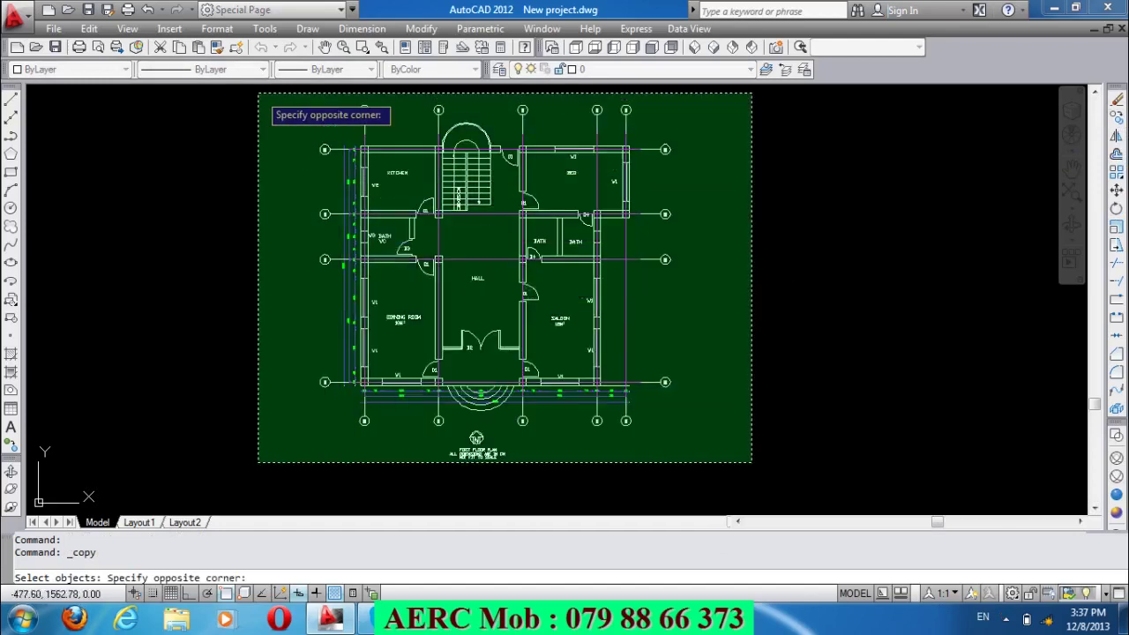
click(258, 92)
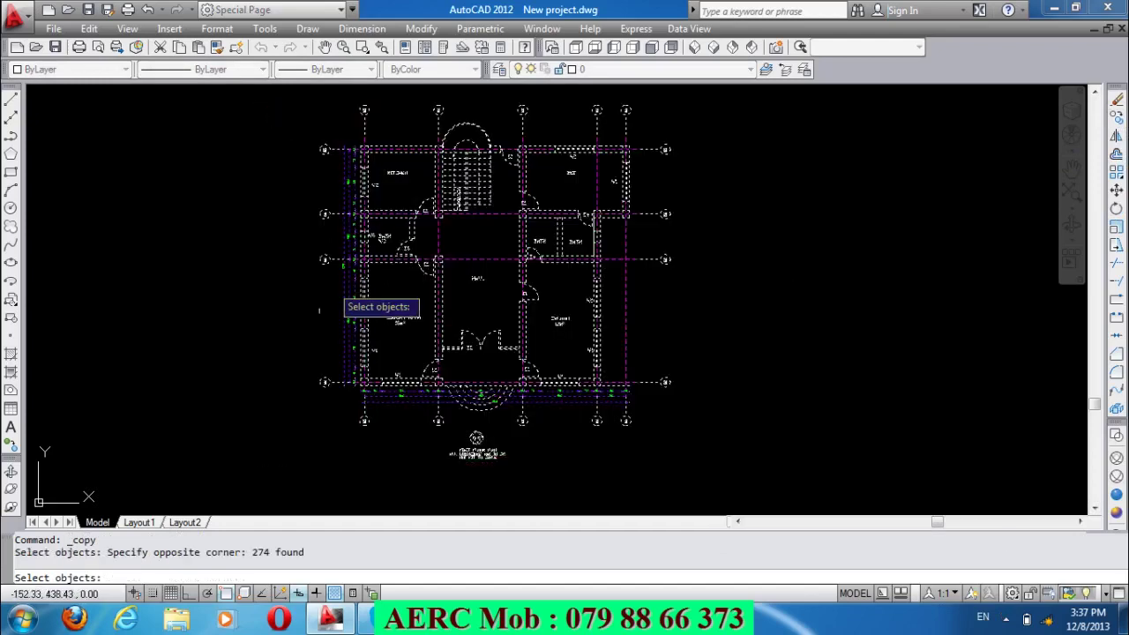
key(Return)
click(295, 383)
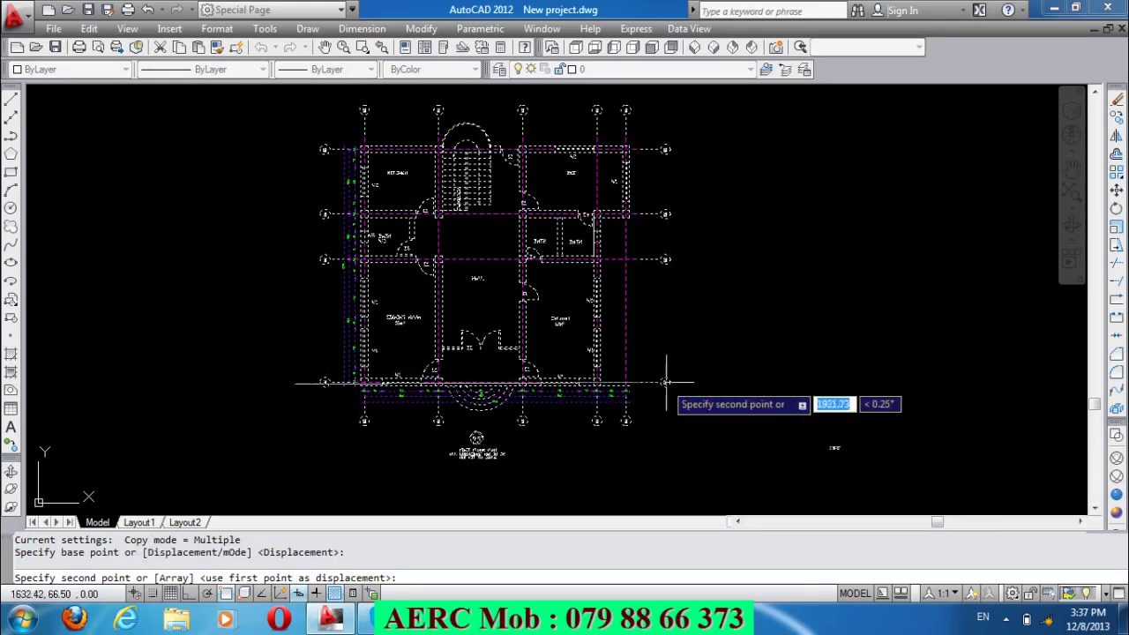
click(709, 385)
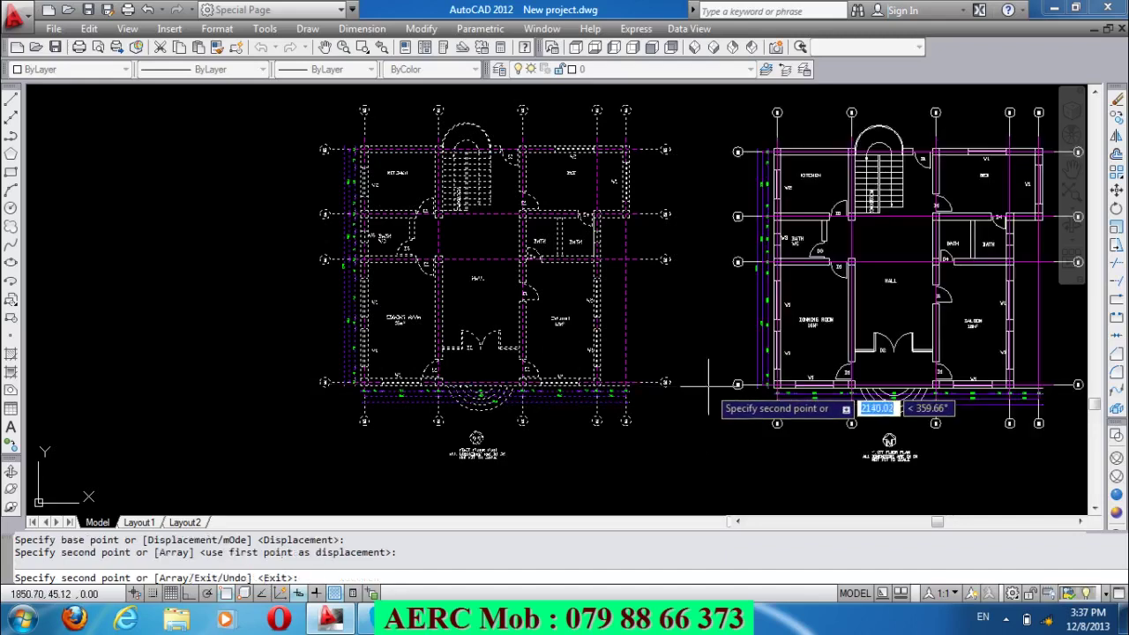
text(u)
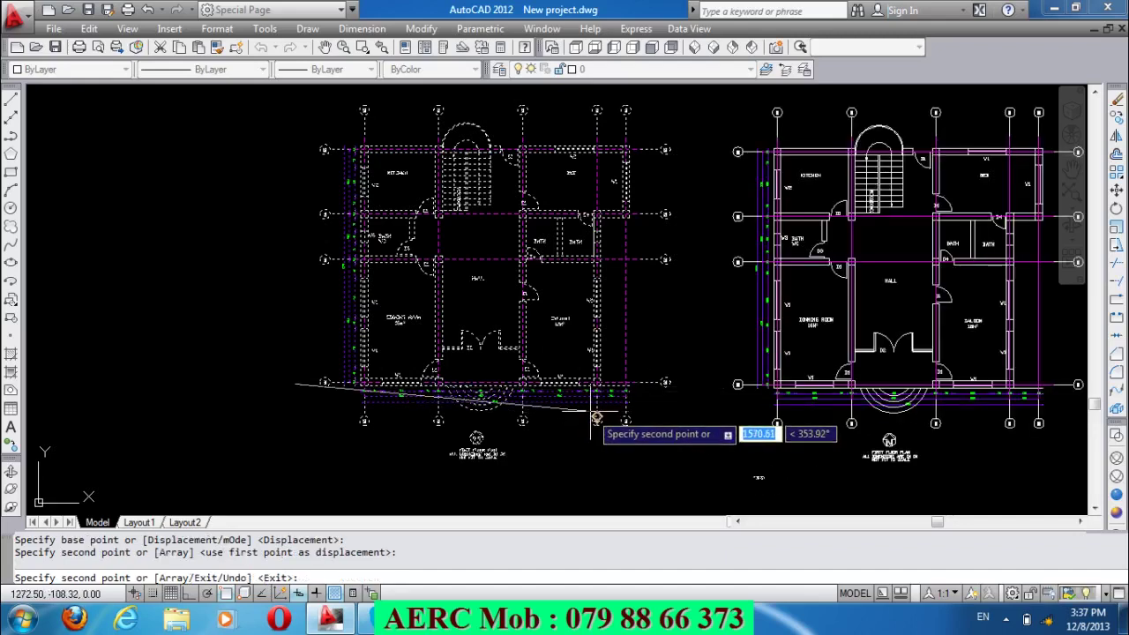
key(Return)
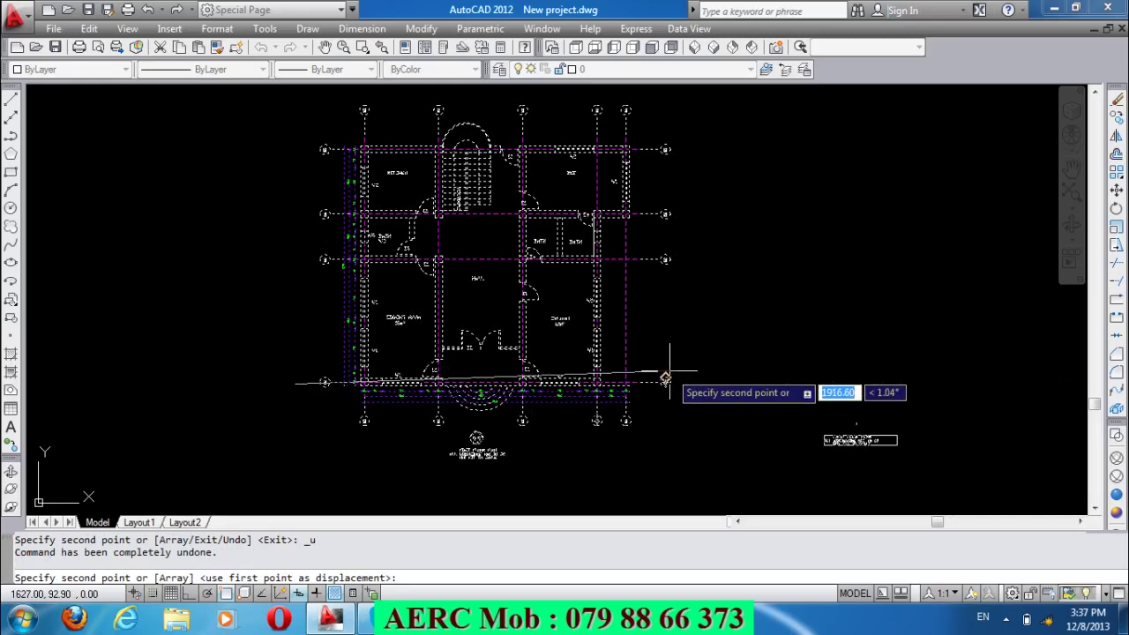
With Ortho on, place three plan copies in a horizontal row to the right.
key(F8)
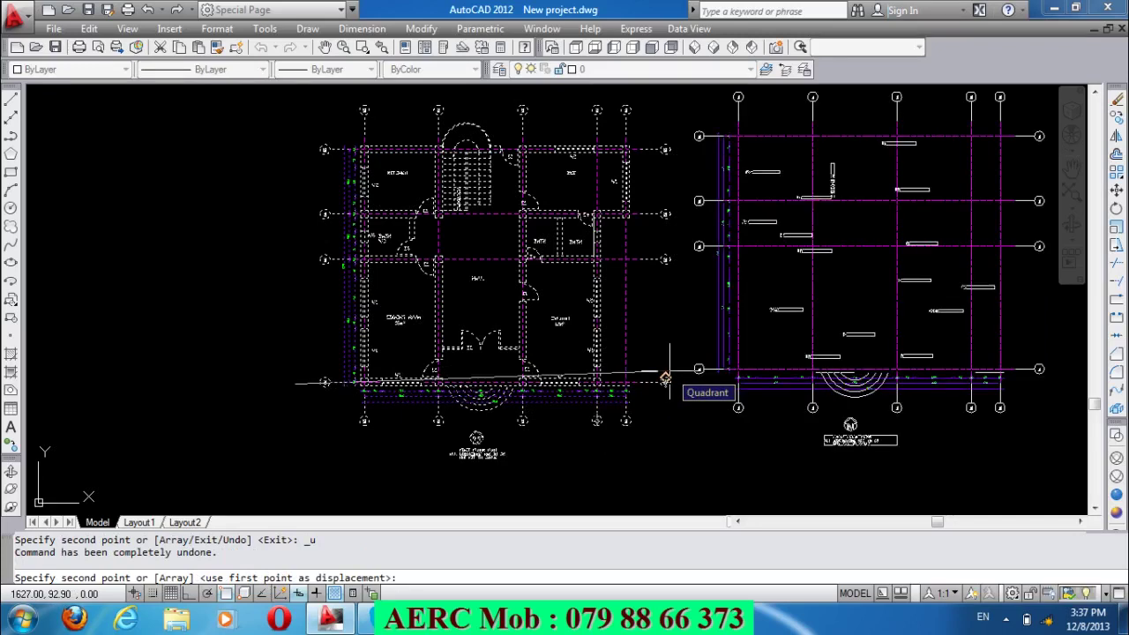
click(716, 383)
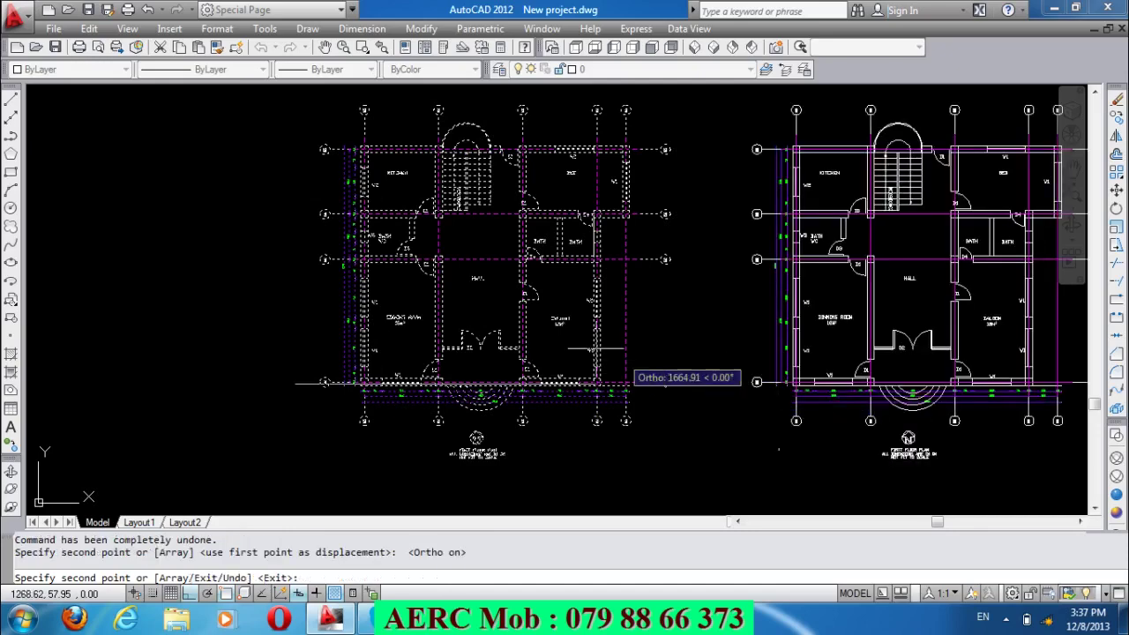
scroll(572, 349, down, 4)
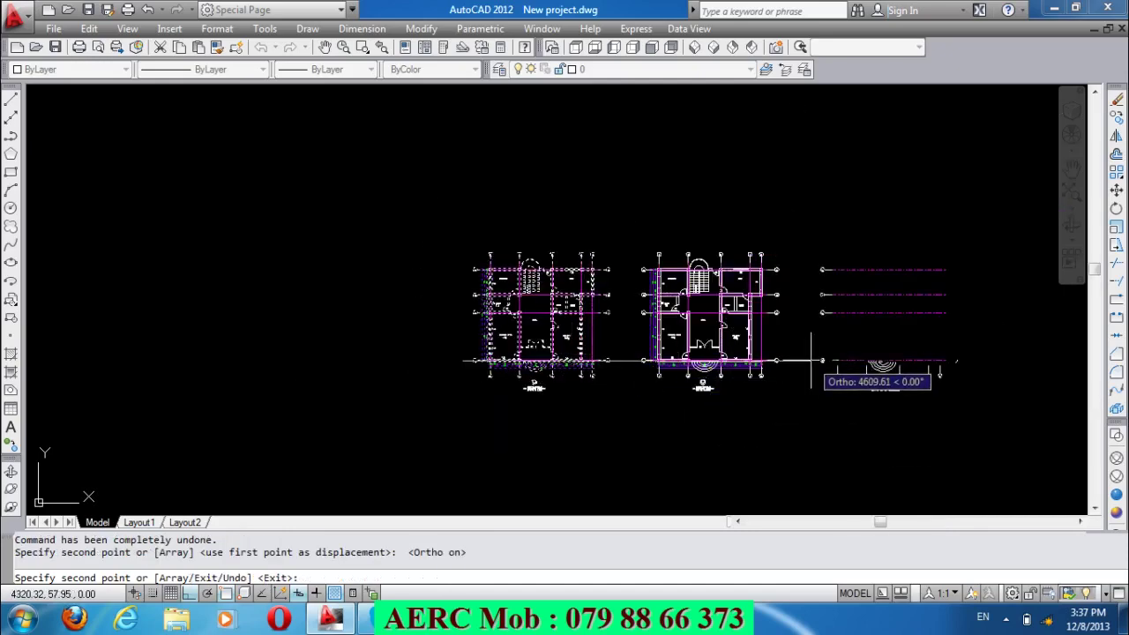
click(811, 361)
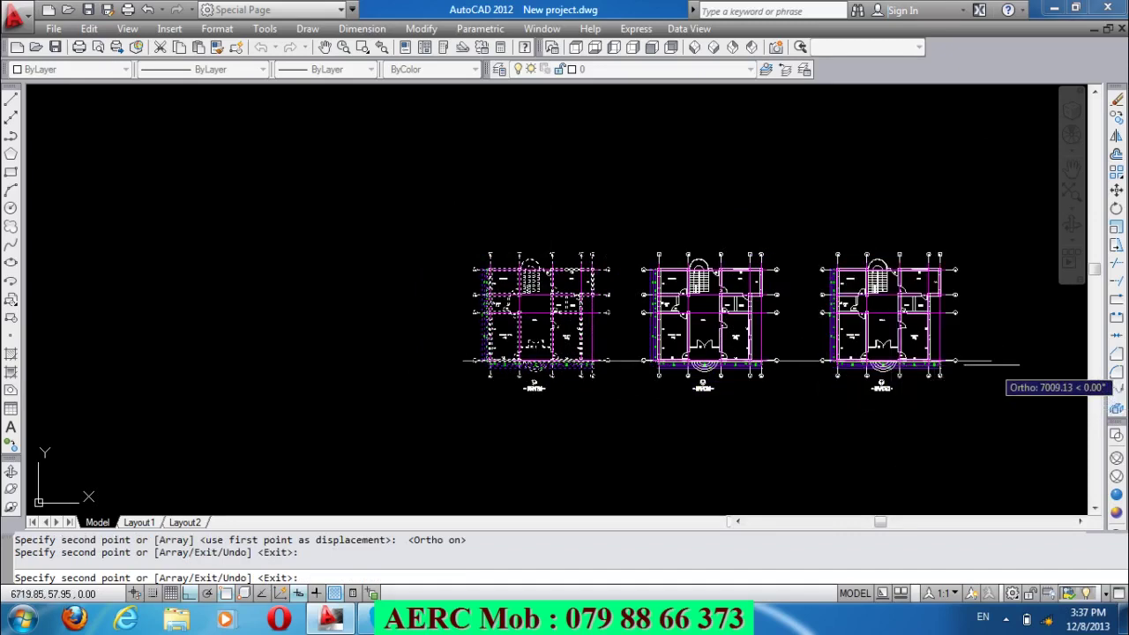
click(992, 362)
End the Copy command and zoom out to see all four plans.
key(Return)
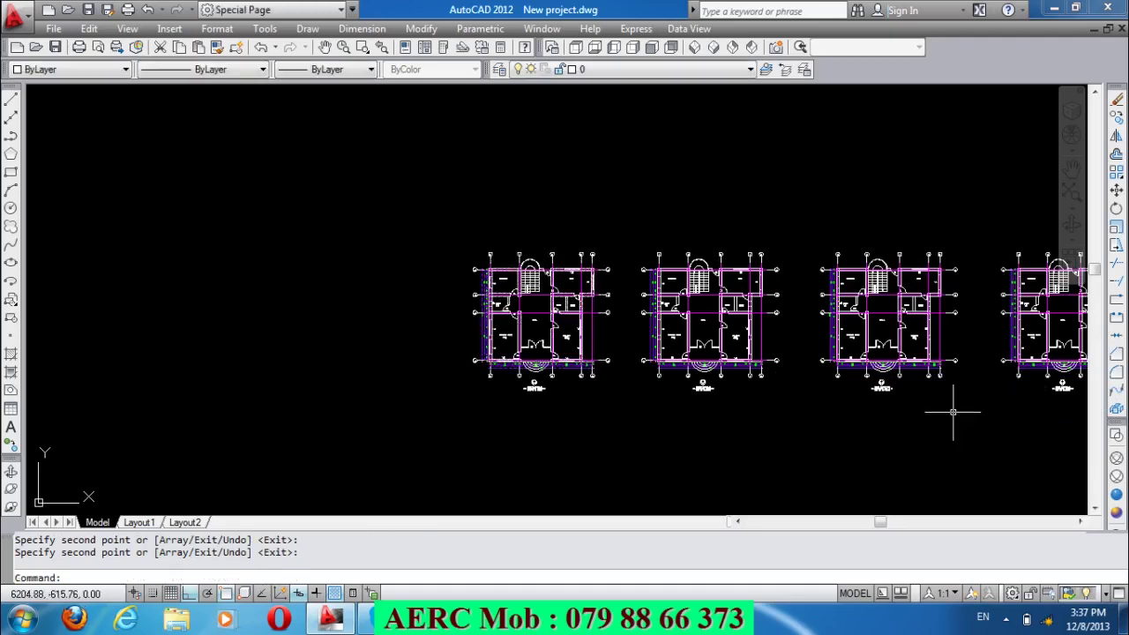
scroll(766, 339, up, 3)
scroll(618, 293, up, 3)
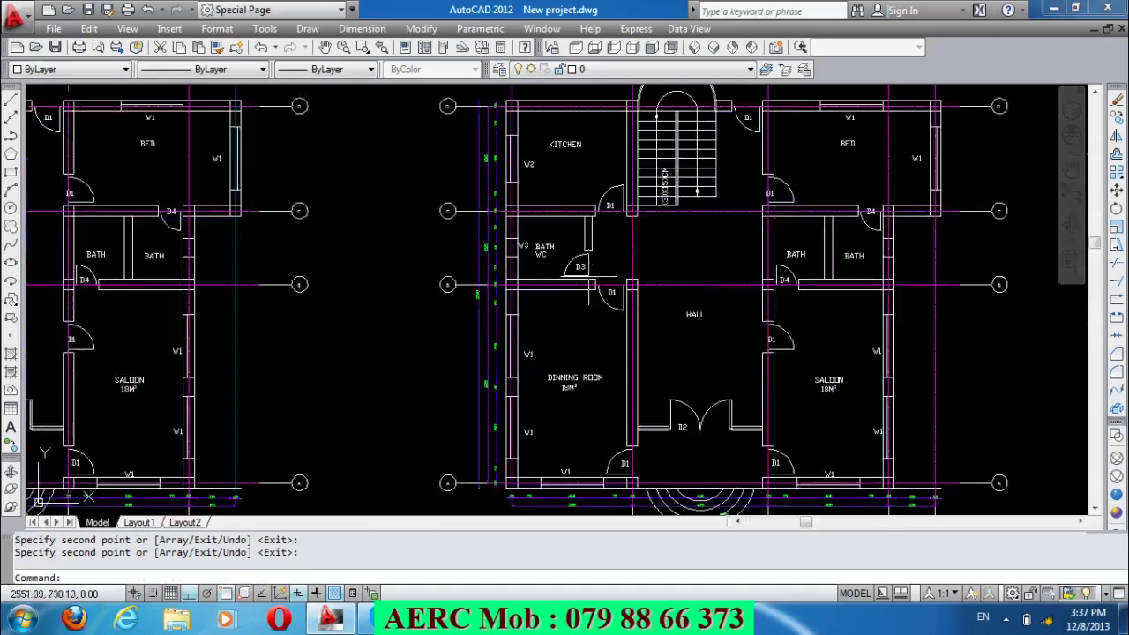
scroll(606, 250, up, 3)
scroll(604, 247, down, 2)
scroll(603, 247, down, 2)
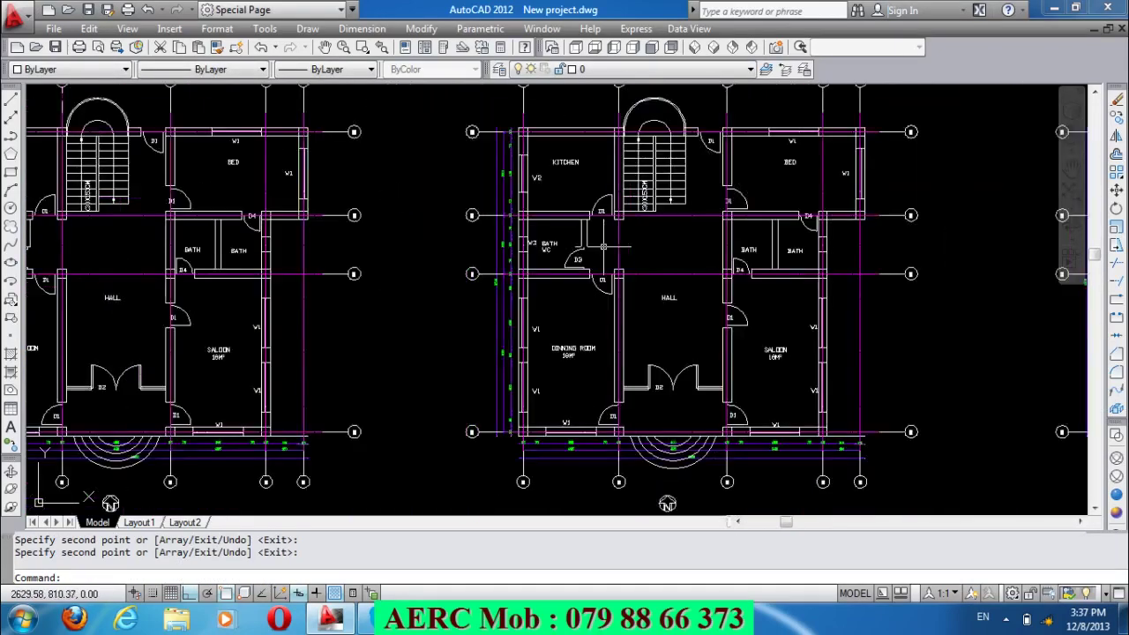
scroll(682, 488, up, 2)
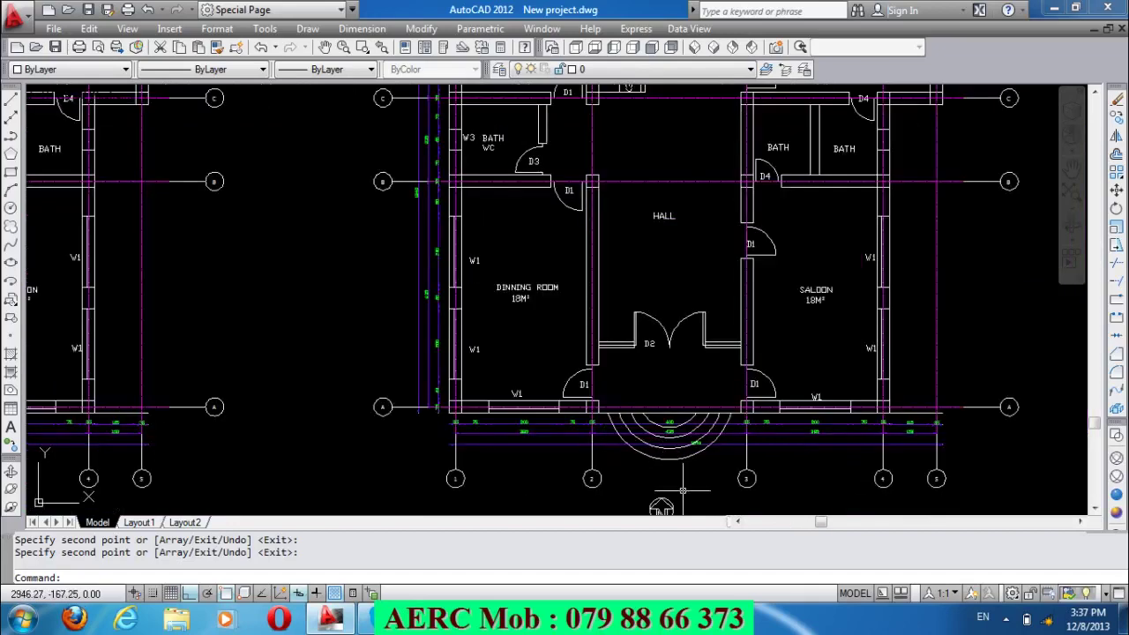
scroll(682, 487, up, 1)
scroll(590, 433, down, 4)
scroll(590, 433, down, 1)
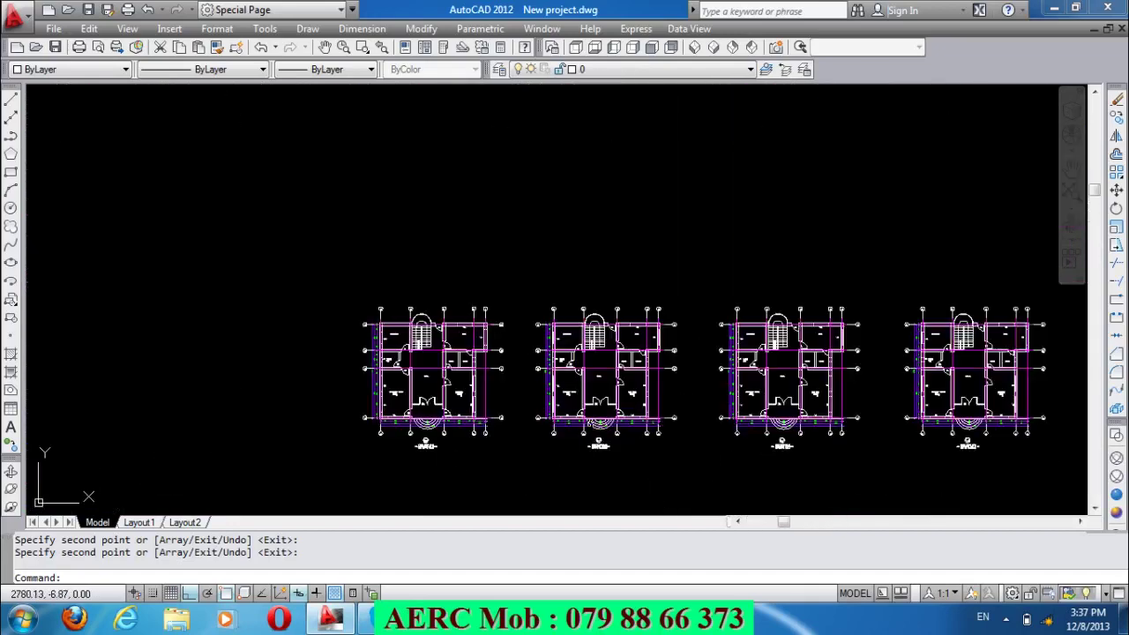
Erase the third plan with a crossing window, leaving three plans.
click(866, 462)
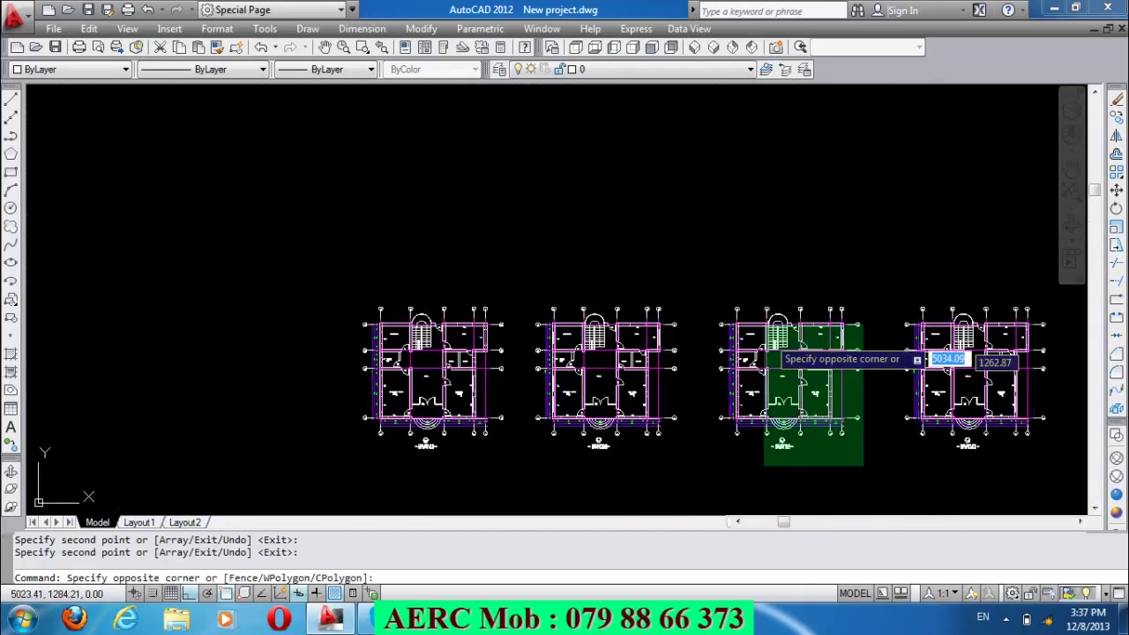
click(706, 273)
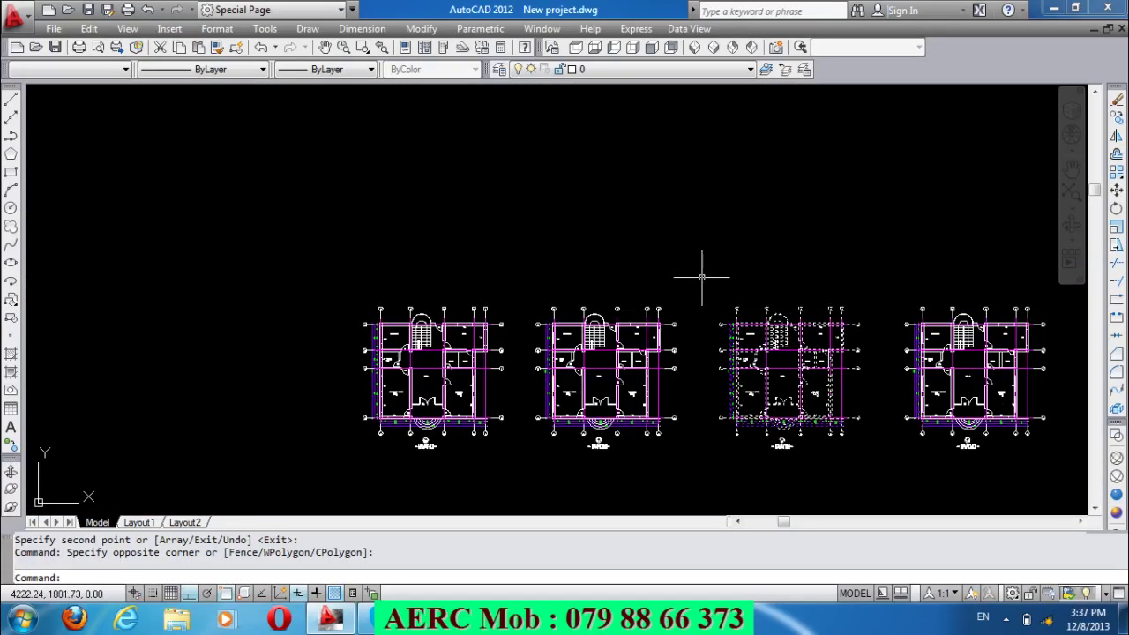
key(Delete)
scroll(580, 454, up, 3)
scroll(587, 459, up, 2)
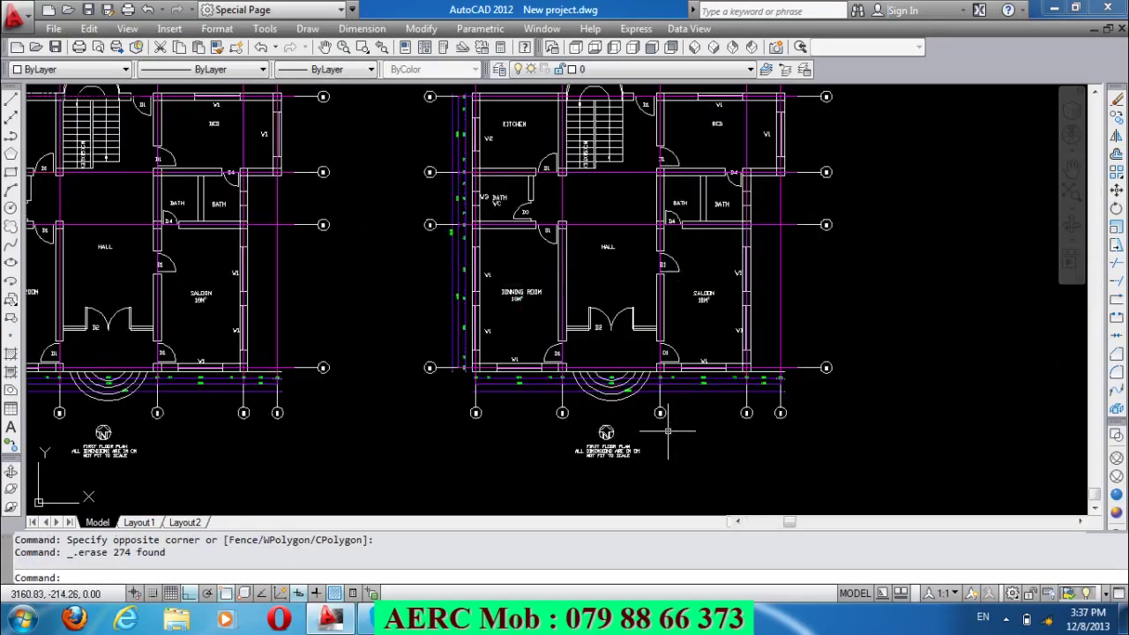
scroll(572, 357, up, 5)
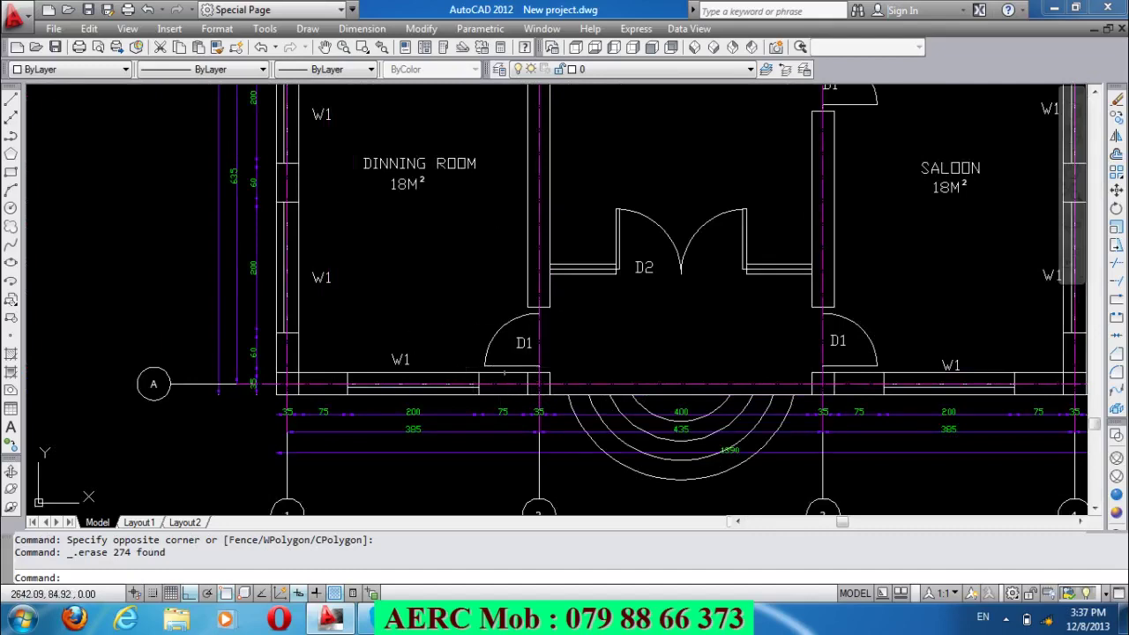
scroll(541, 407, down, 2)
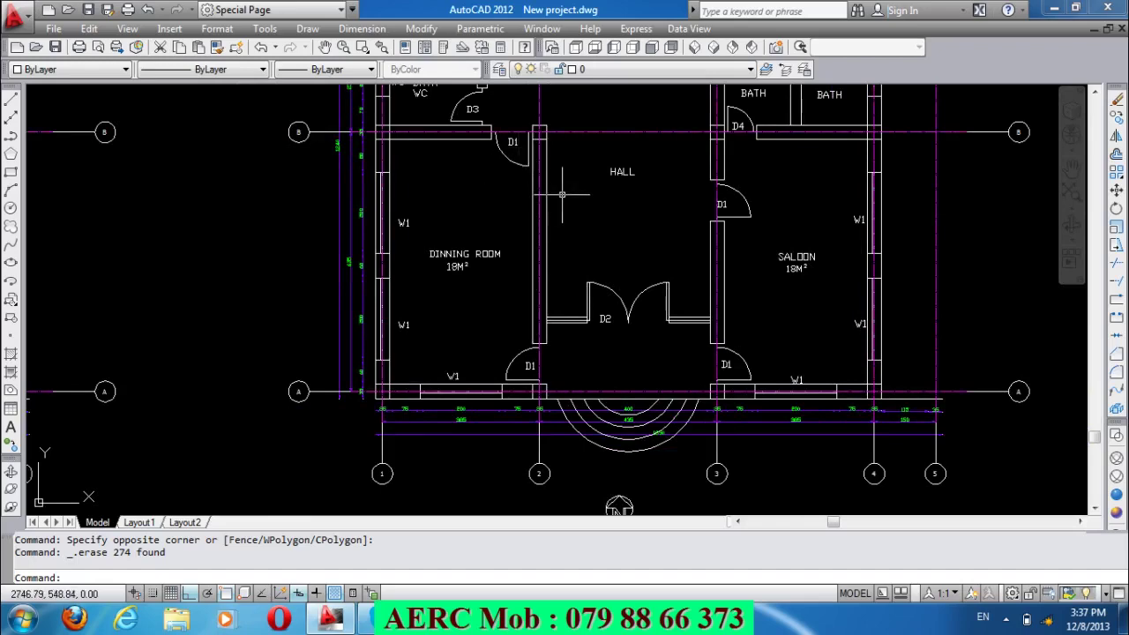
scroll(562, 194, down, 2)
scroll(562, 194, down, 1)
scroll(521, 203, up, 1)
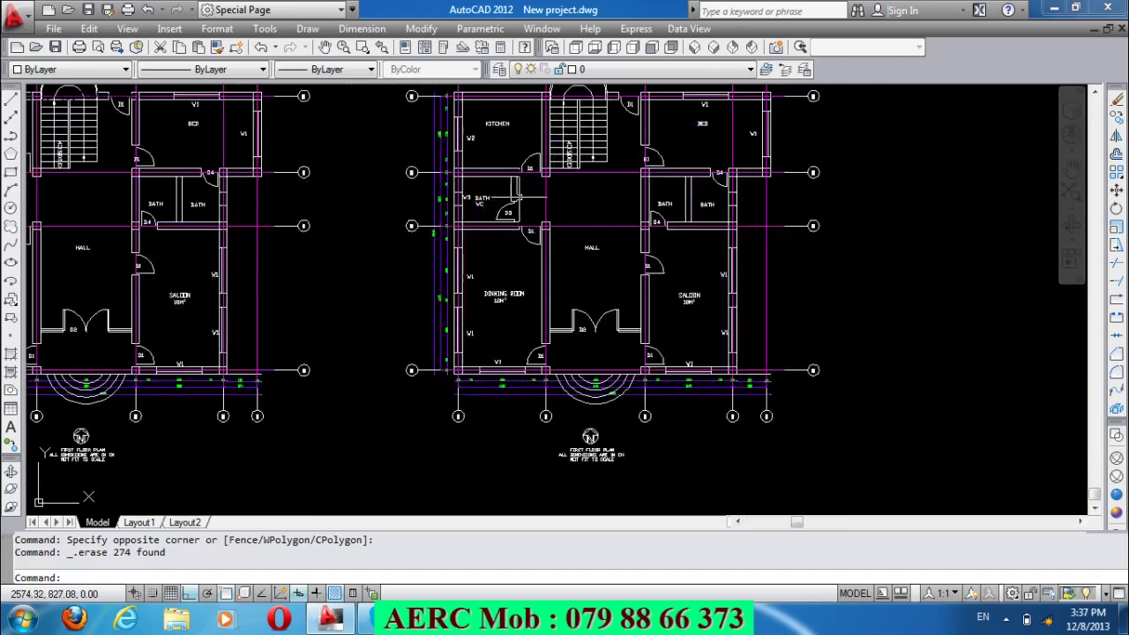
Erase the magenta grid axis lines from the right-hand copied plan.
click(410, 225)
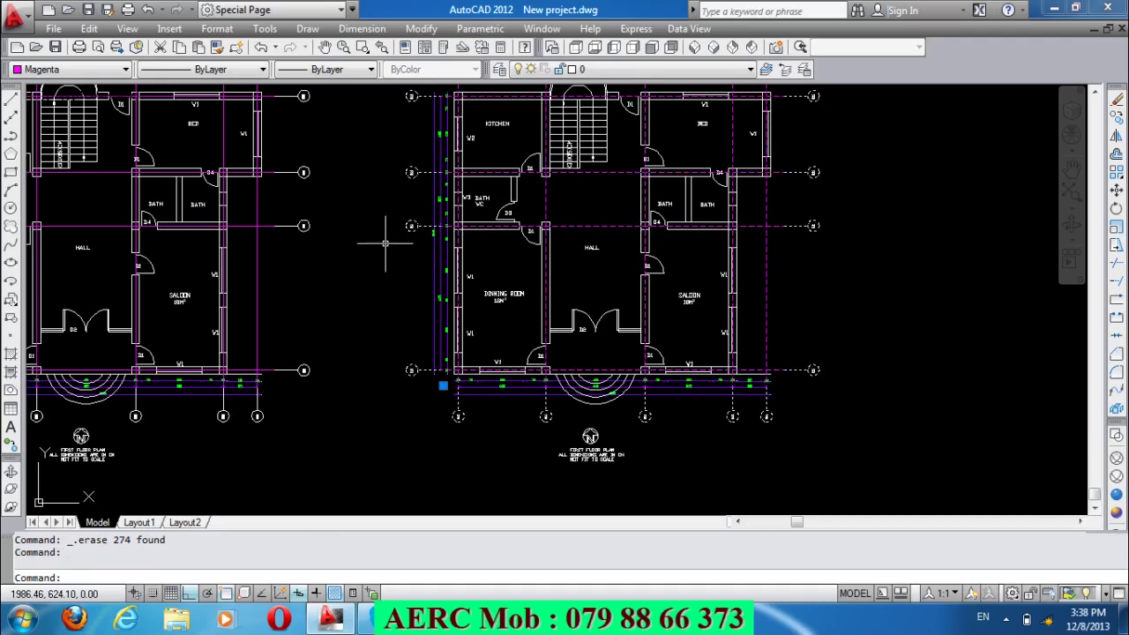
key(Delete)
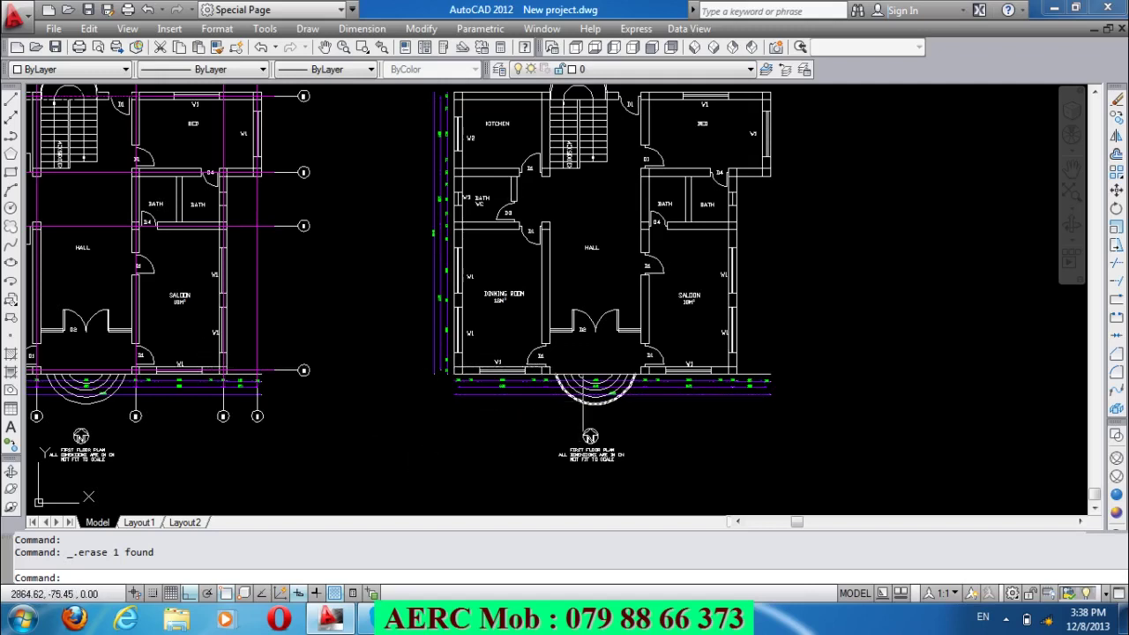
scroll(609, 412, up, 3)
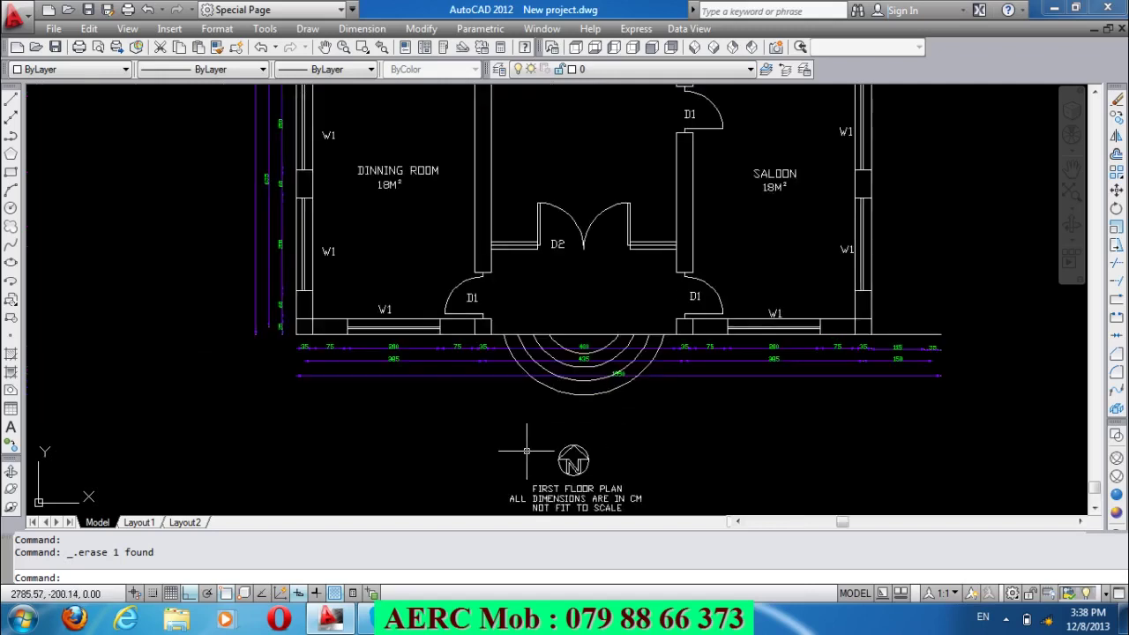
scroll(527, 451, down, 2)
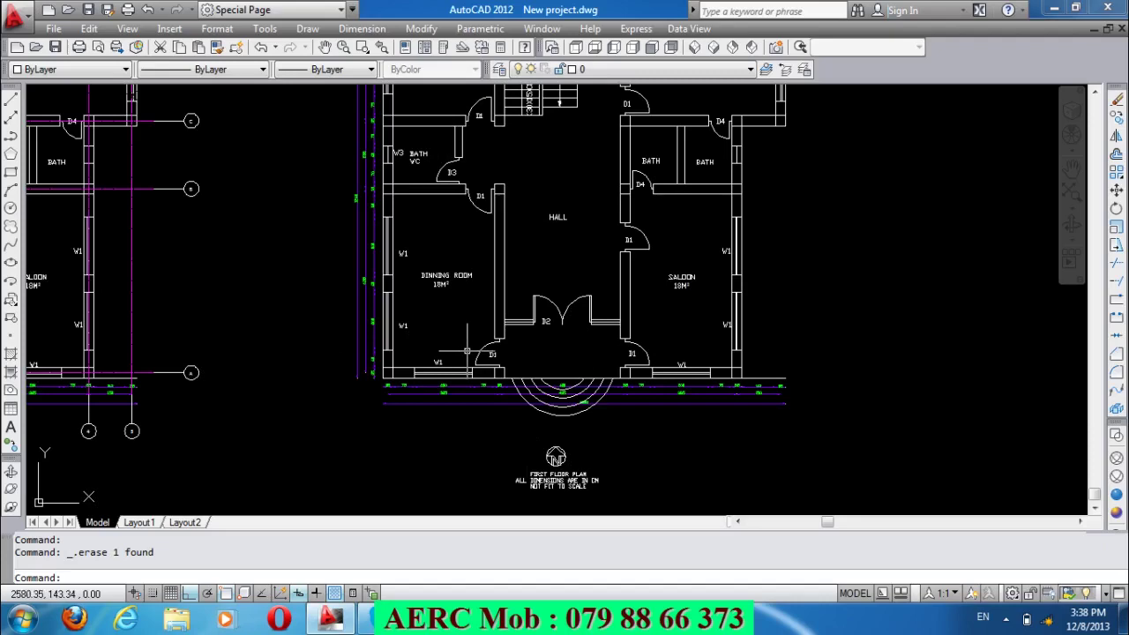
scroll(471, 396, down, 2)
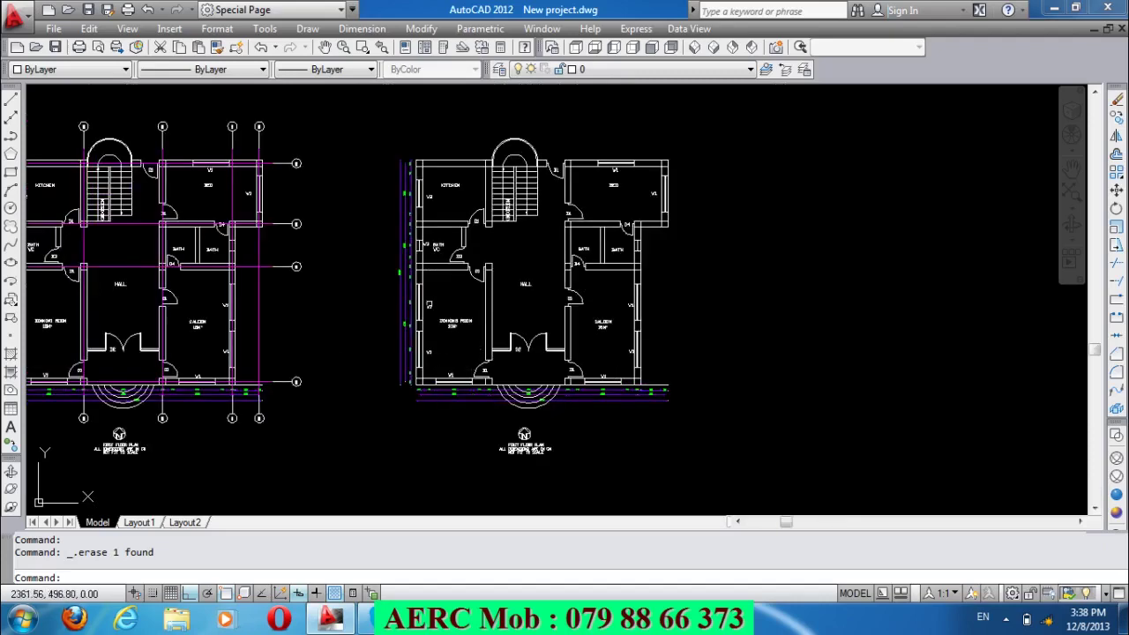
scroll(431, 289, up, 2)
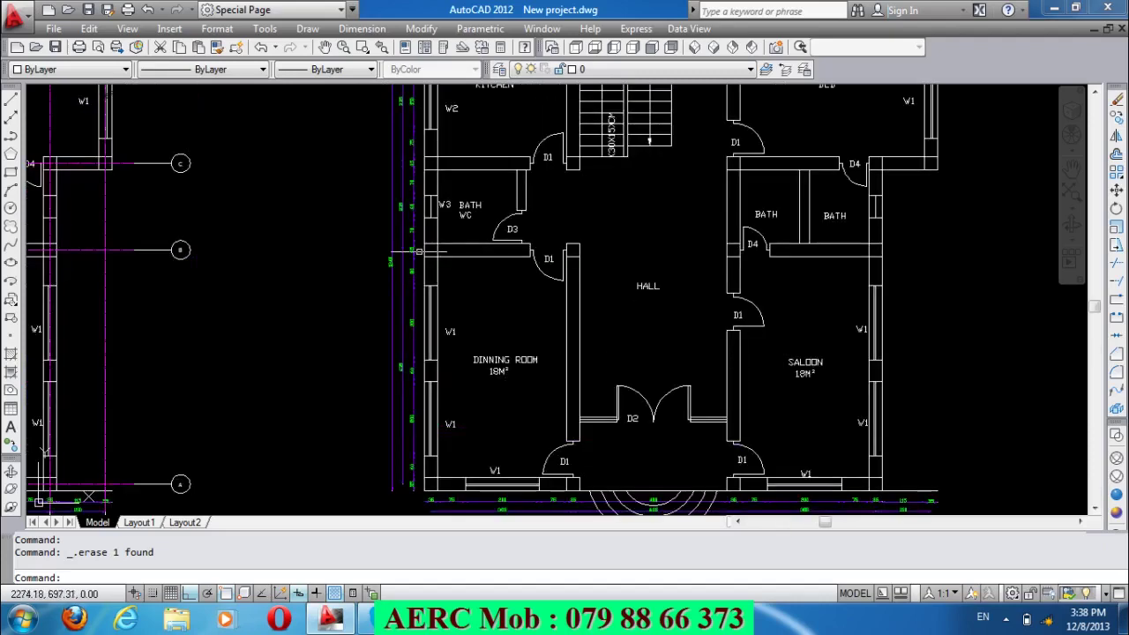
scroll(418, 251, down, 2)
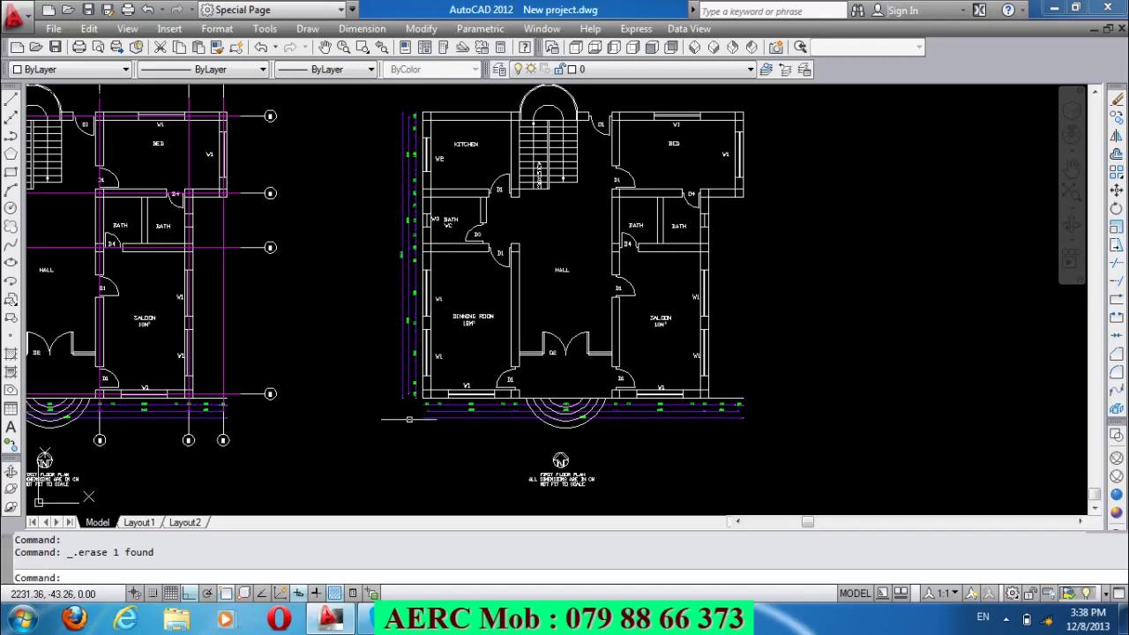
Erase the left-side and bottom dimensions of the copied plan.
click(414, 410)
click(330, 105)
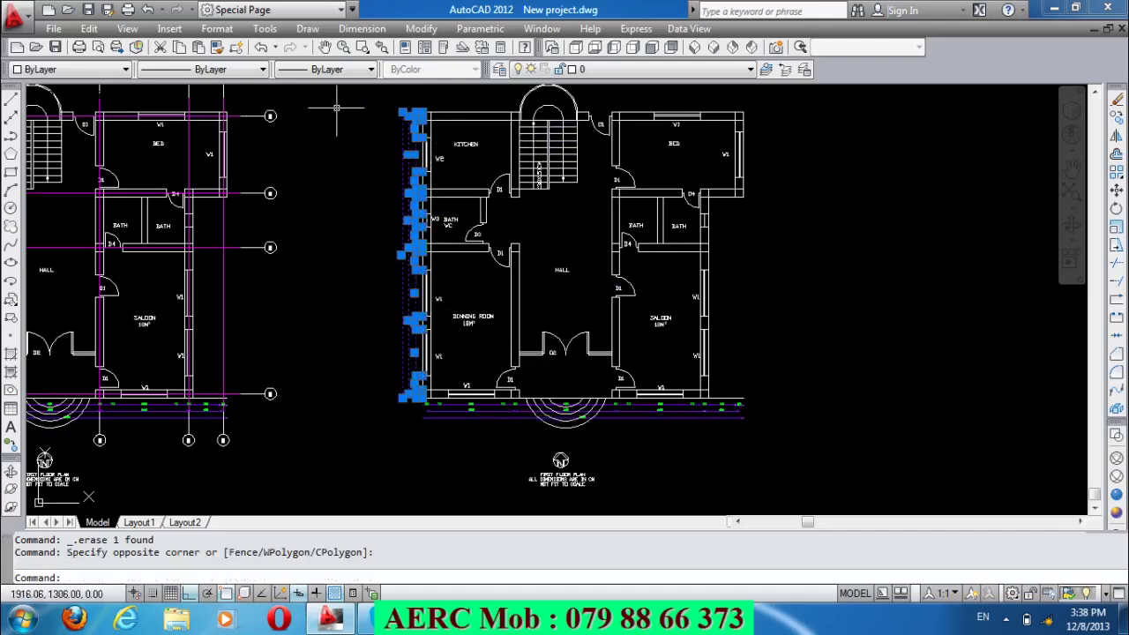
key(Delete)
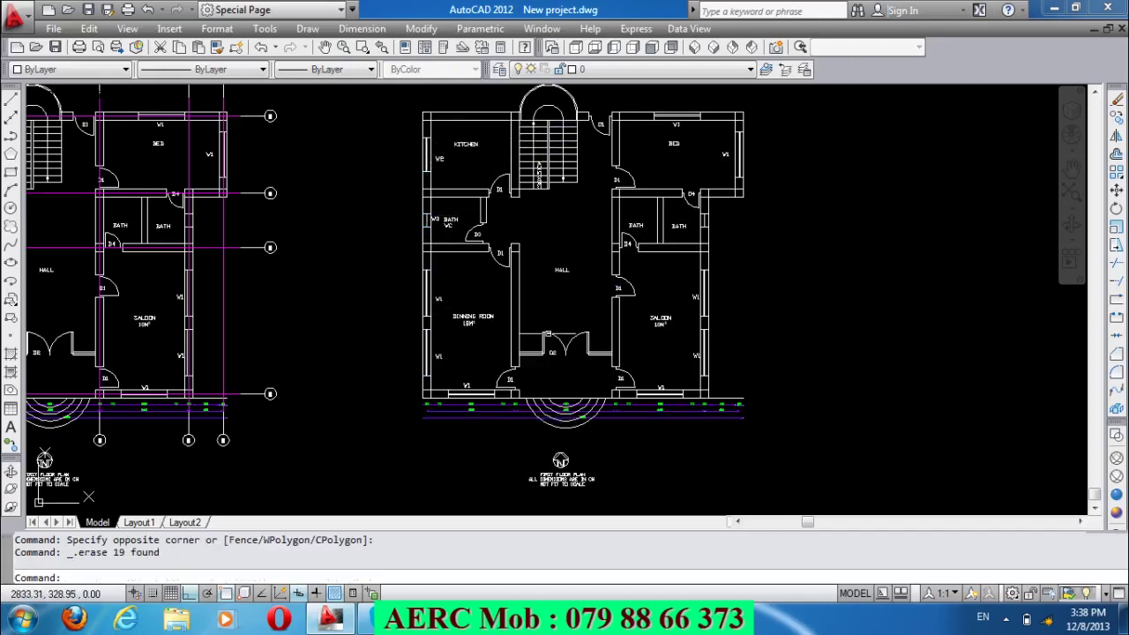
click(784, 458)
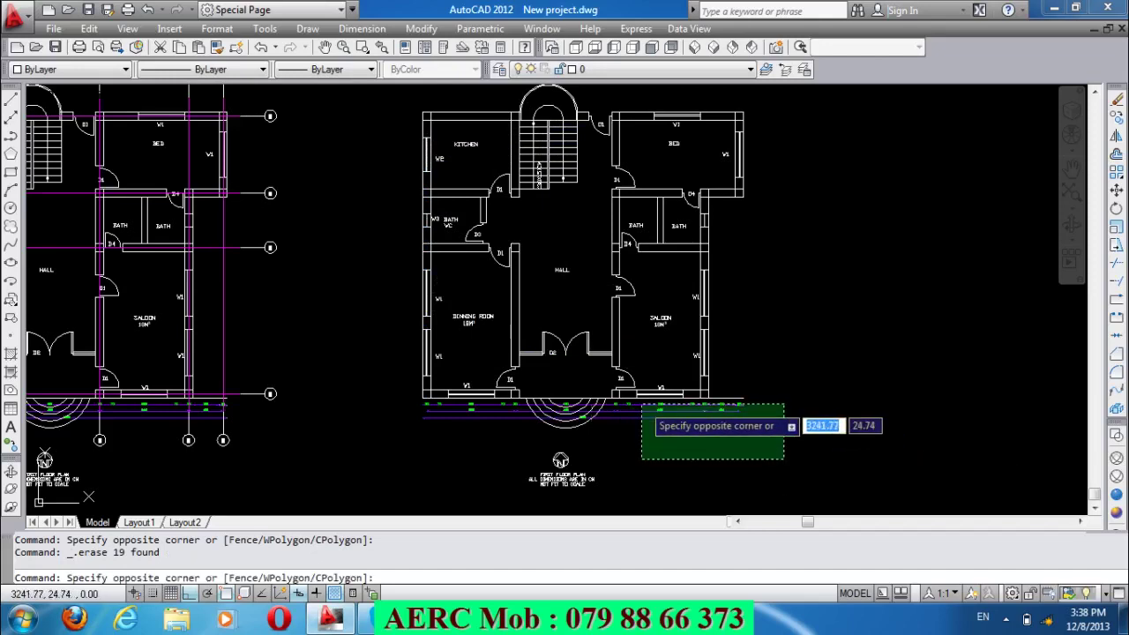
click(642, 405)
key(Delete)
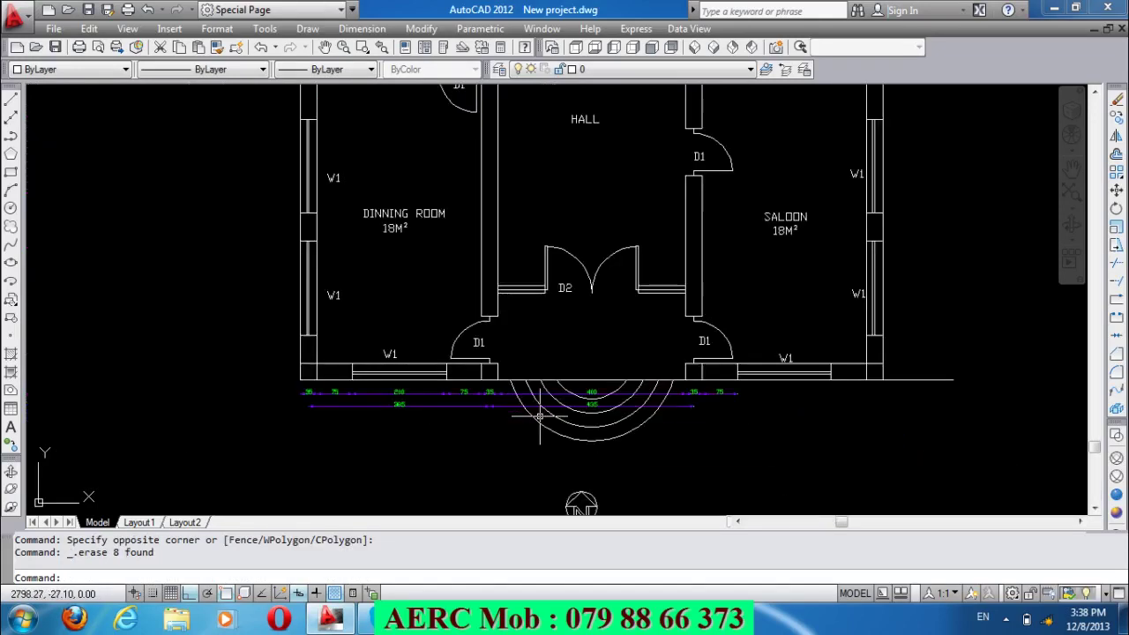
scroll(541, 414, up, 3)
Erase the remaining dimensions, the entrance arcs and the leftover small dimension.
click(693, 463)
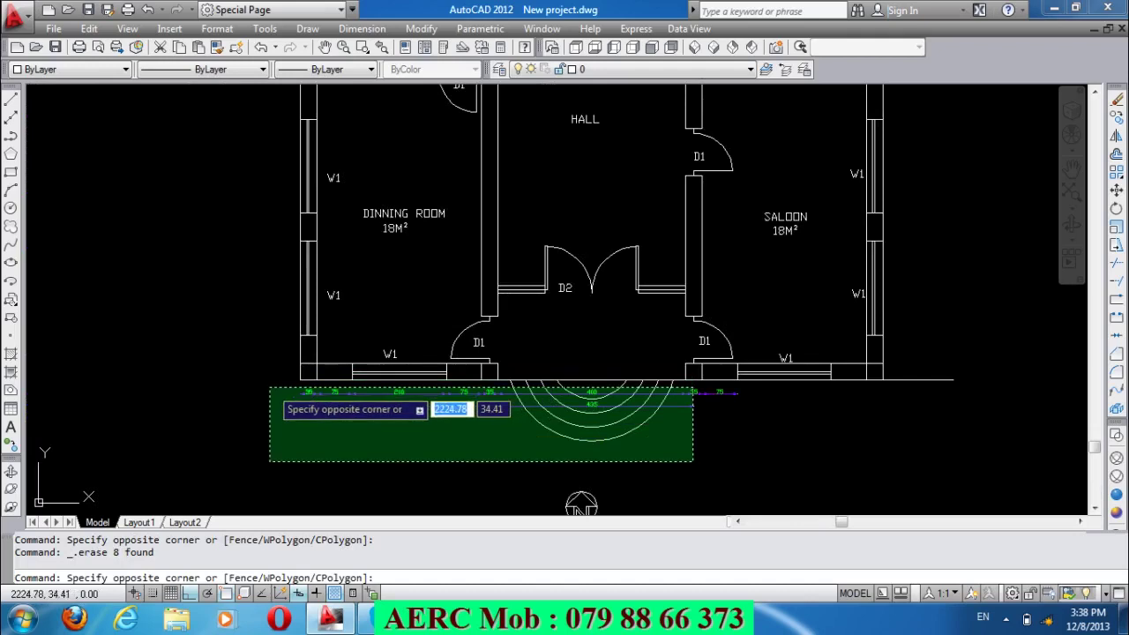
click(270, 386)
key(Delete)
click(757, 439)
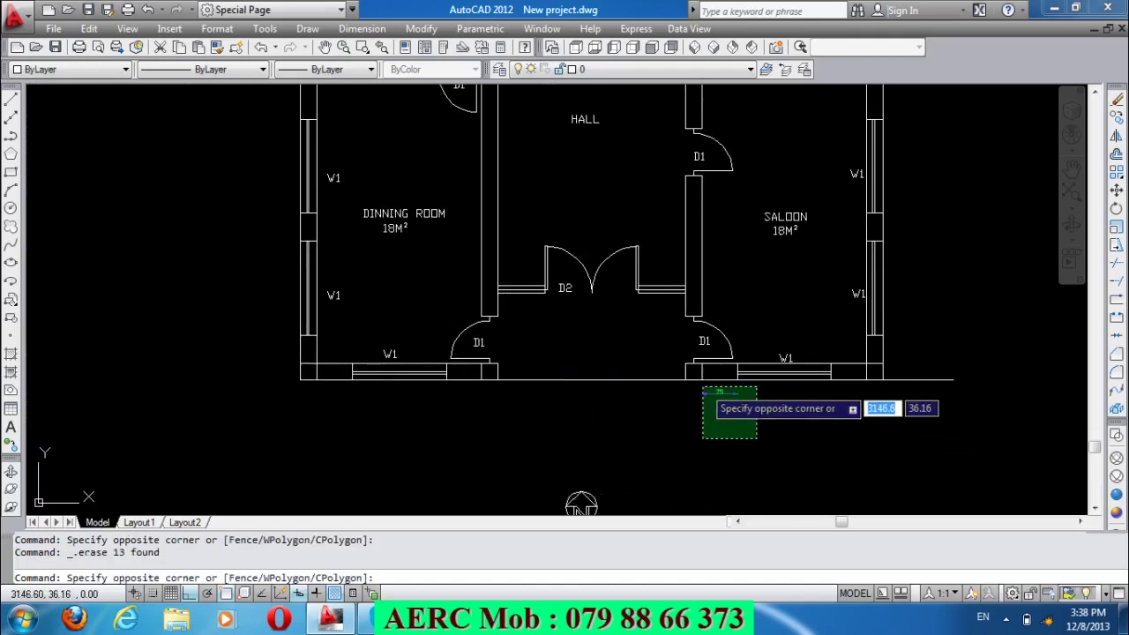
click(701, 385)
key(Delete)
click(1034, 436)
key(Escape)
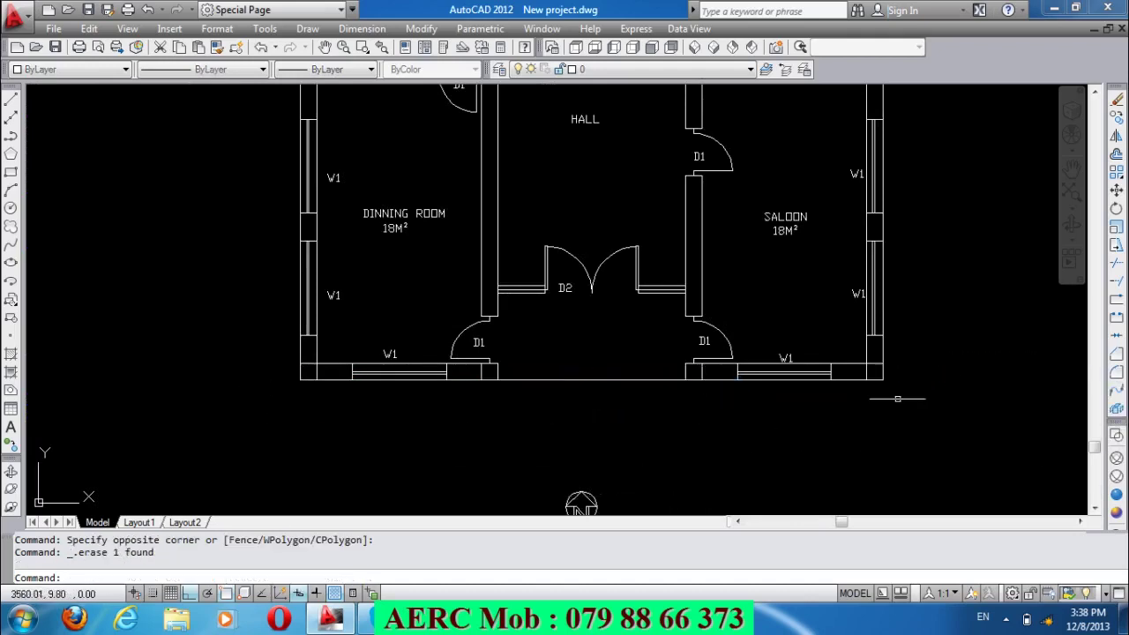
Zoom in on the entrance and crossing-select the right D1 door.
scroll(798, 407, down, 4)
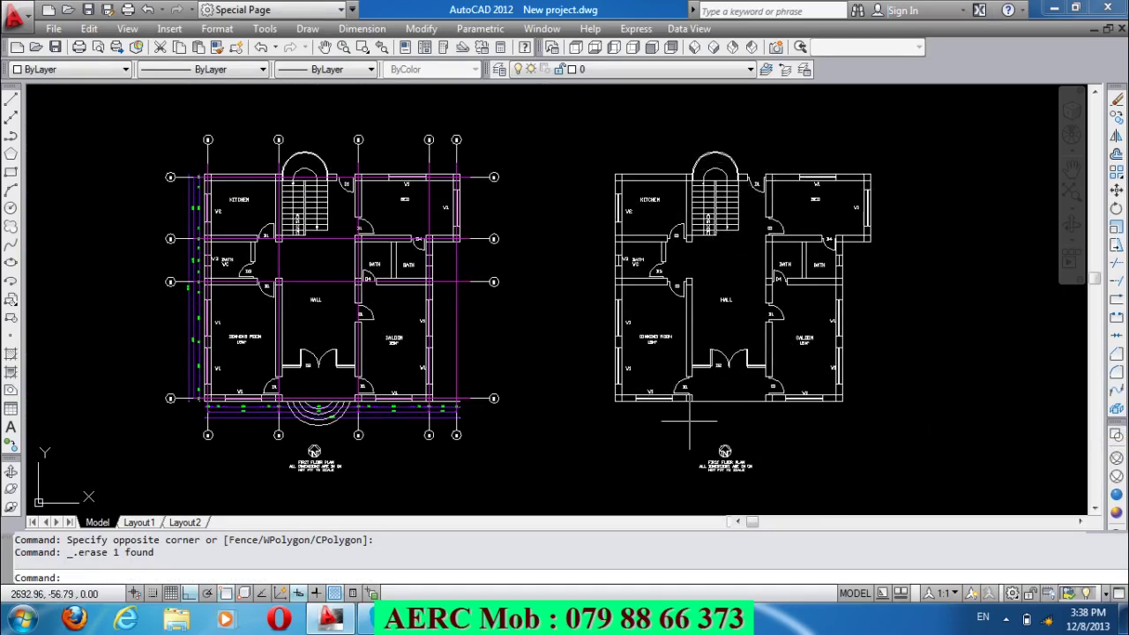
scroll(690, 421, up, 5)
scroll(660, 374, up, 2)
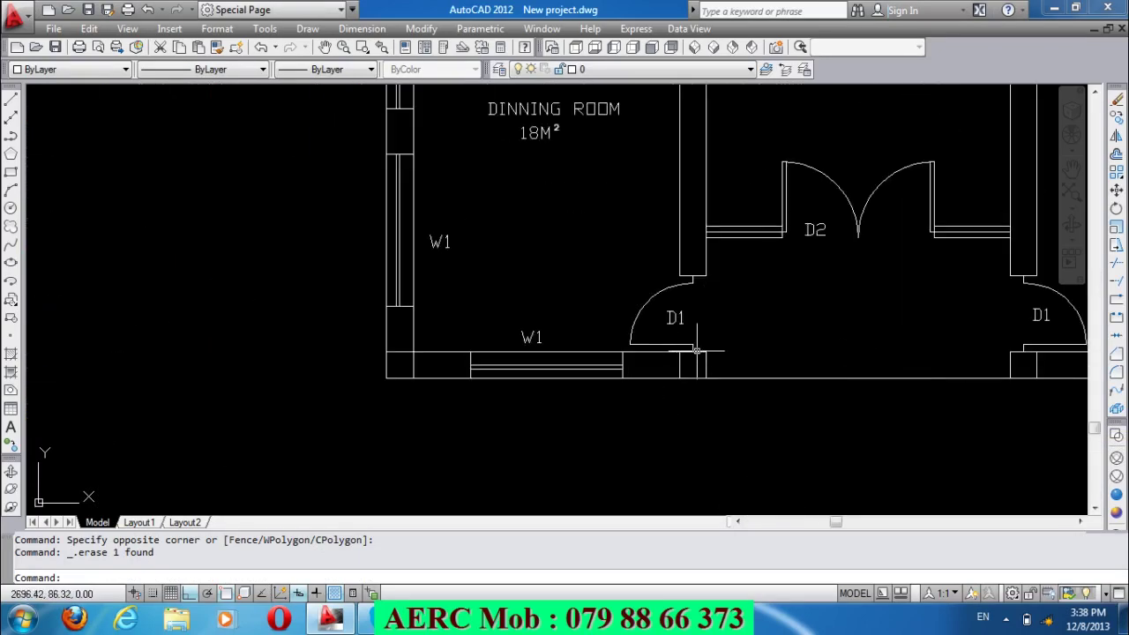
scroll(697, 350, down, 3)
scroll(945, 351, up, 2)
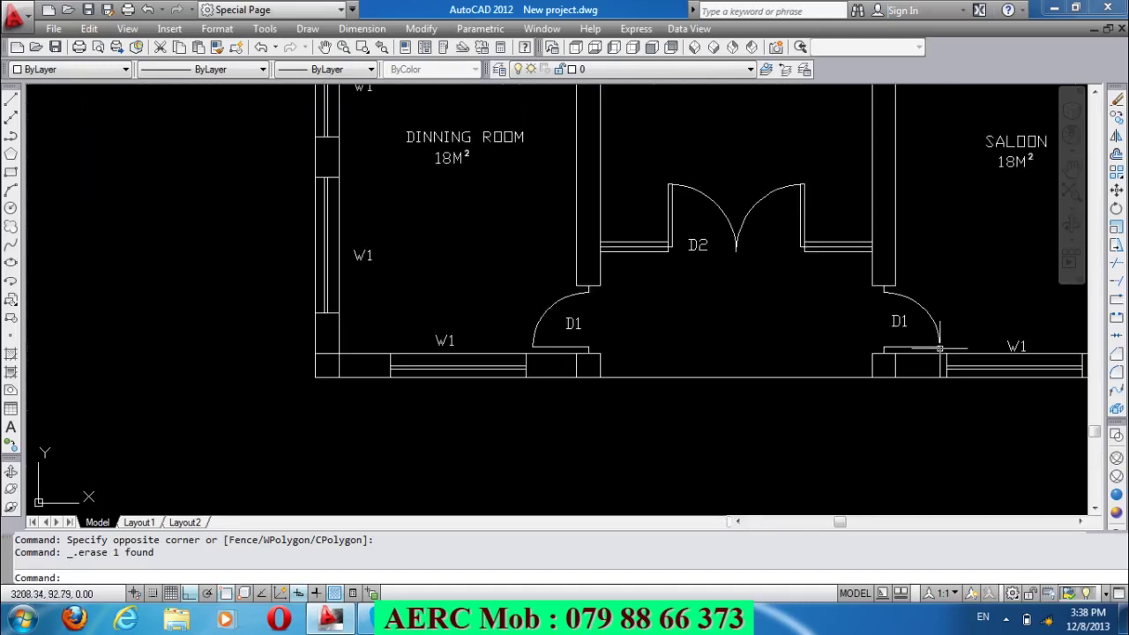
click(897, 350)
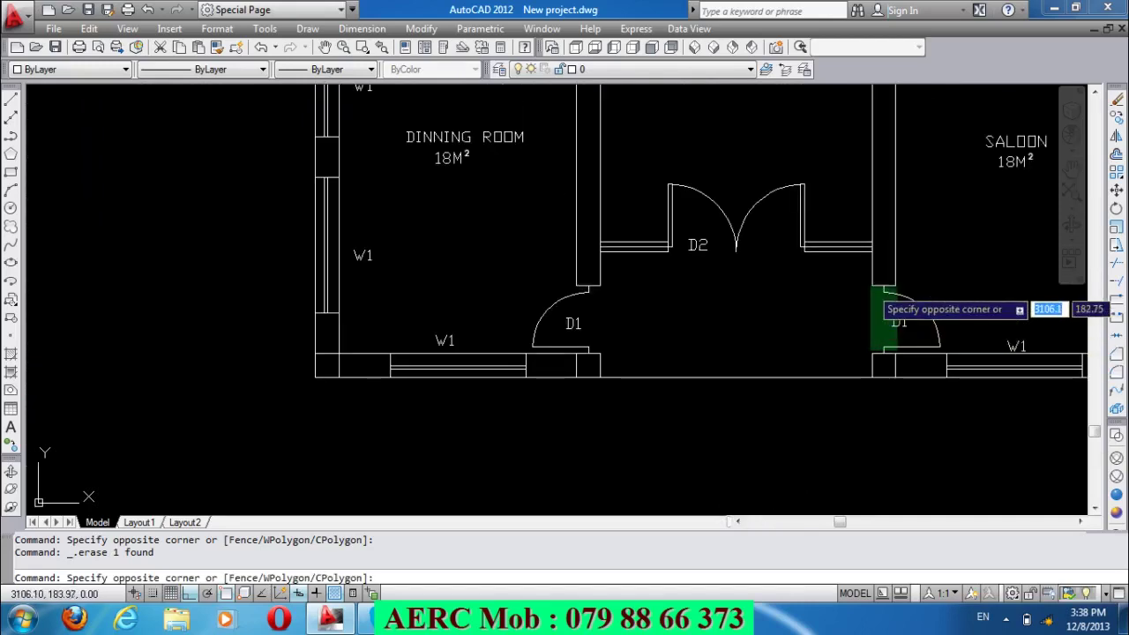
click(877, 295)
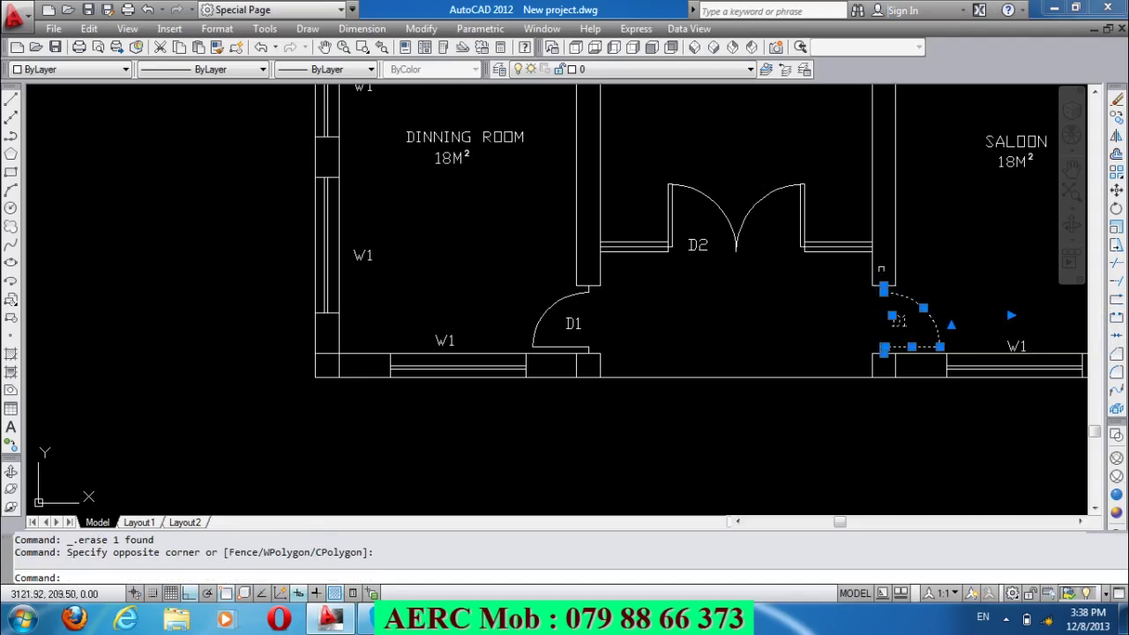
Erase the right and left D1 doors together with their adjoining wall ends.
click(880, 269)
click(874, 343)
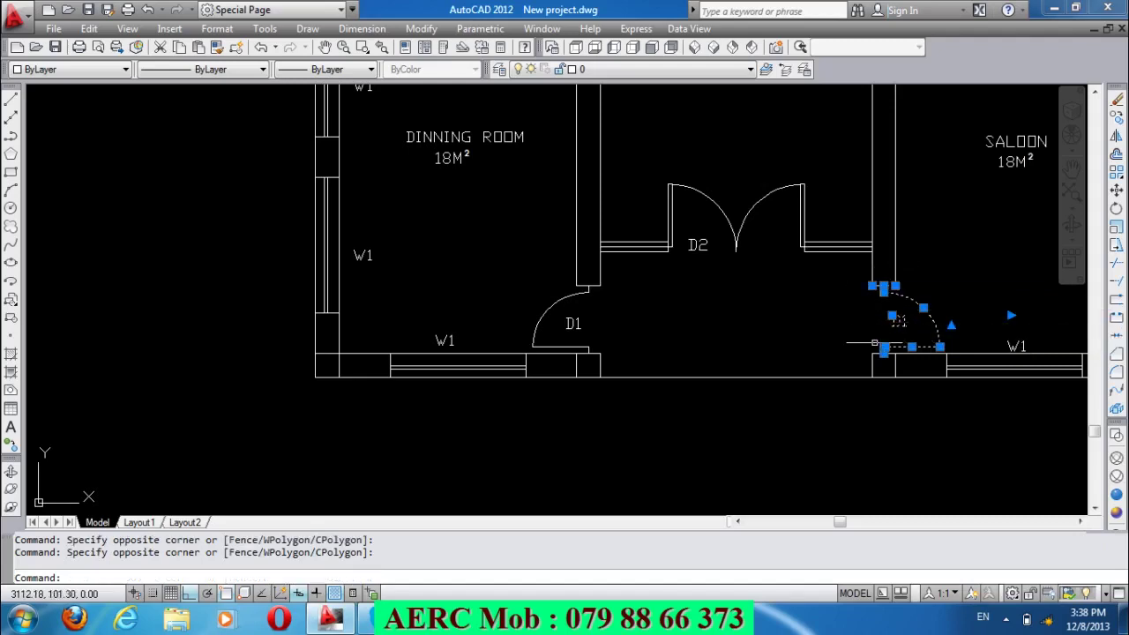
key(Delete)
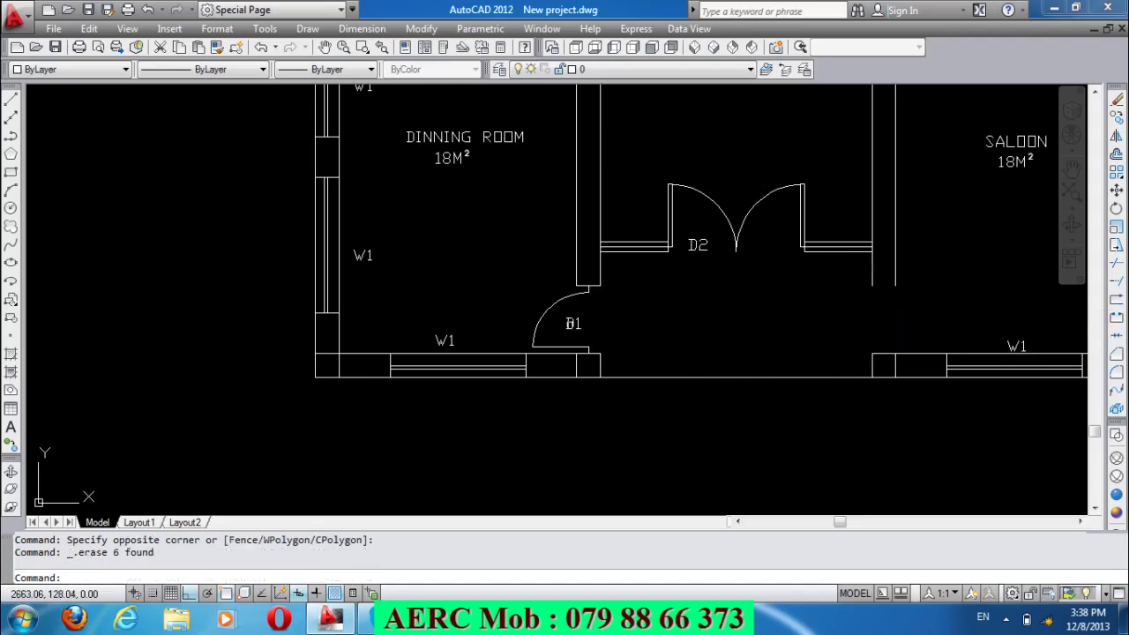
click(595, 274)
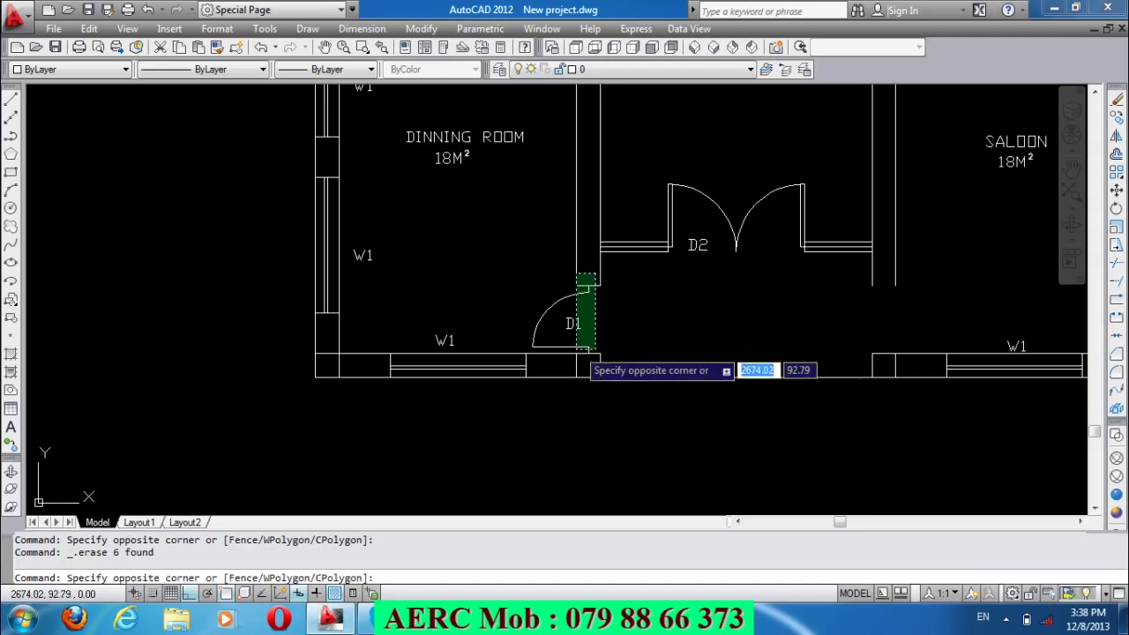
click(578, 350)
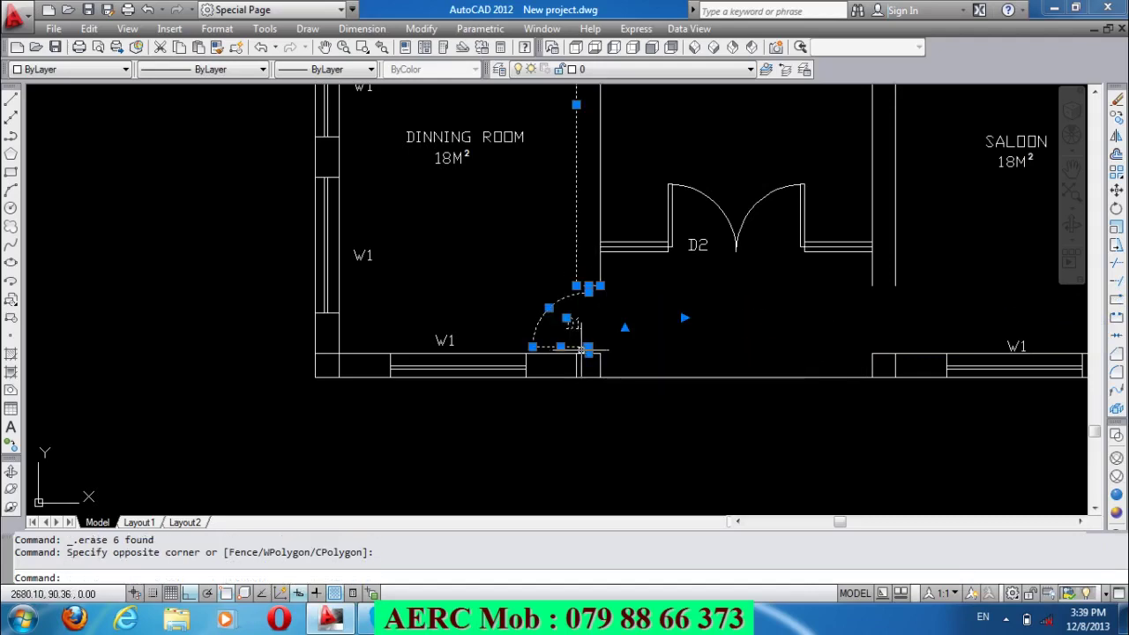
key(Escape)
key(Escape)
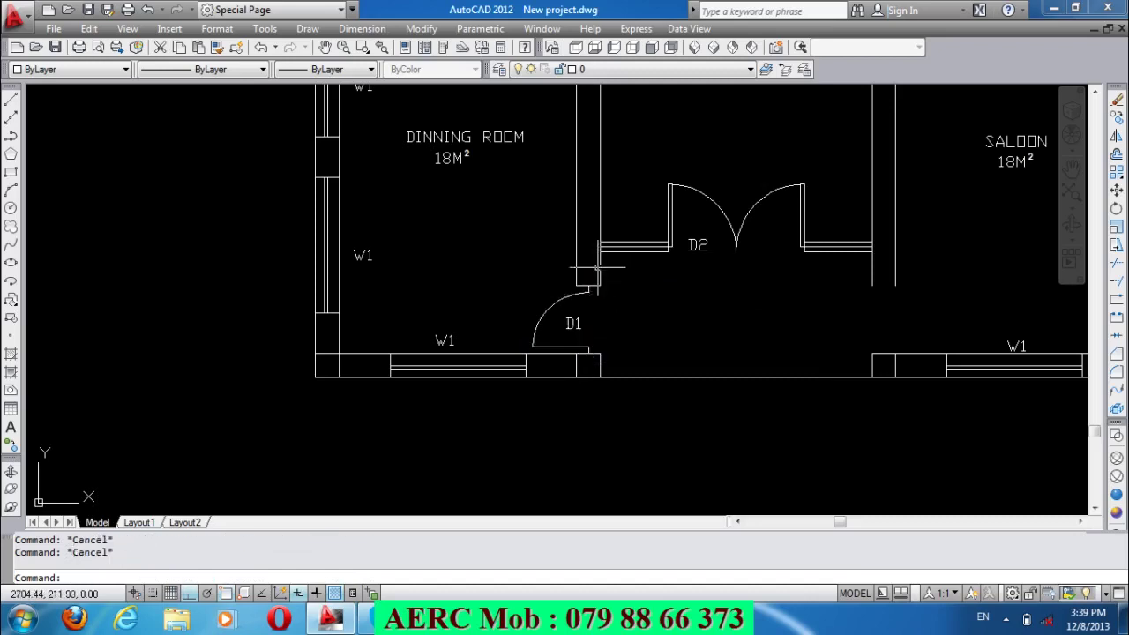
click(593, 274)
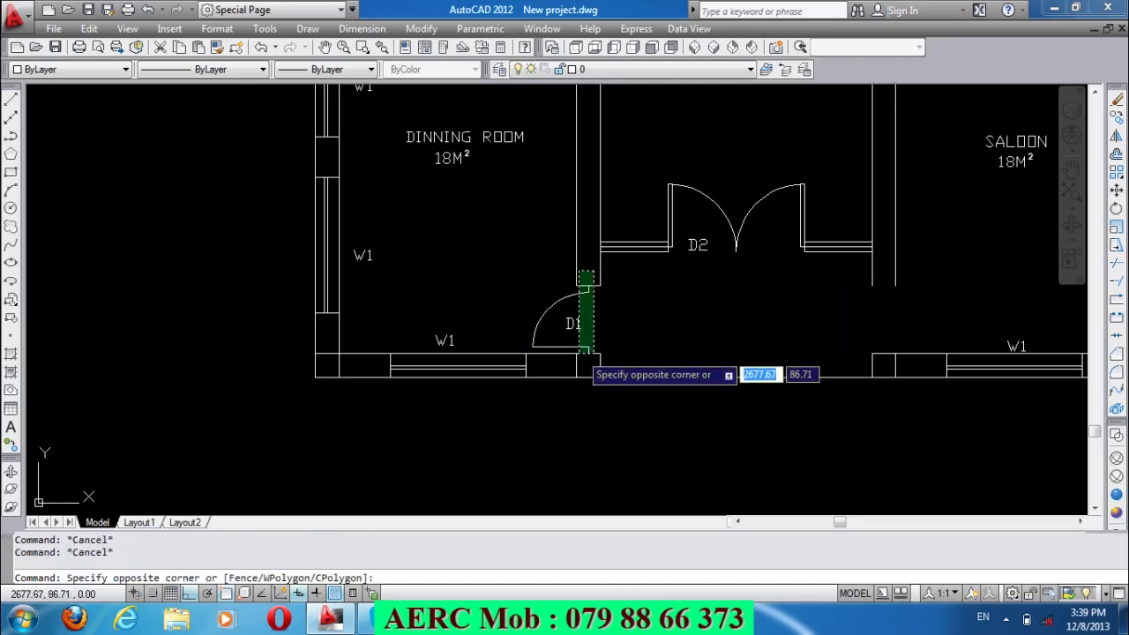
click(581, 352)
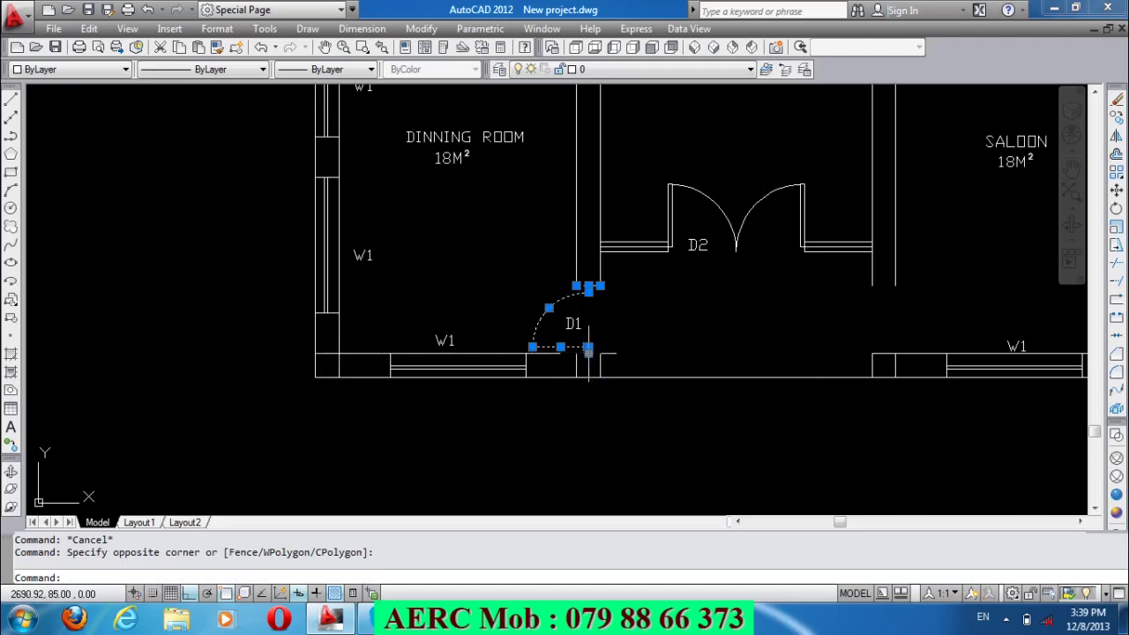
key(Delete)
Delete the leftover D1 door label.
click(617, 351)
click(571, 315)
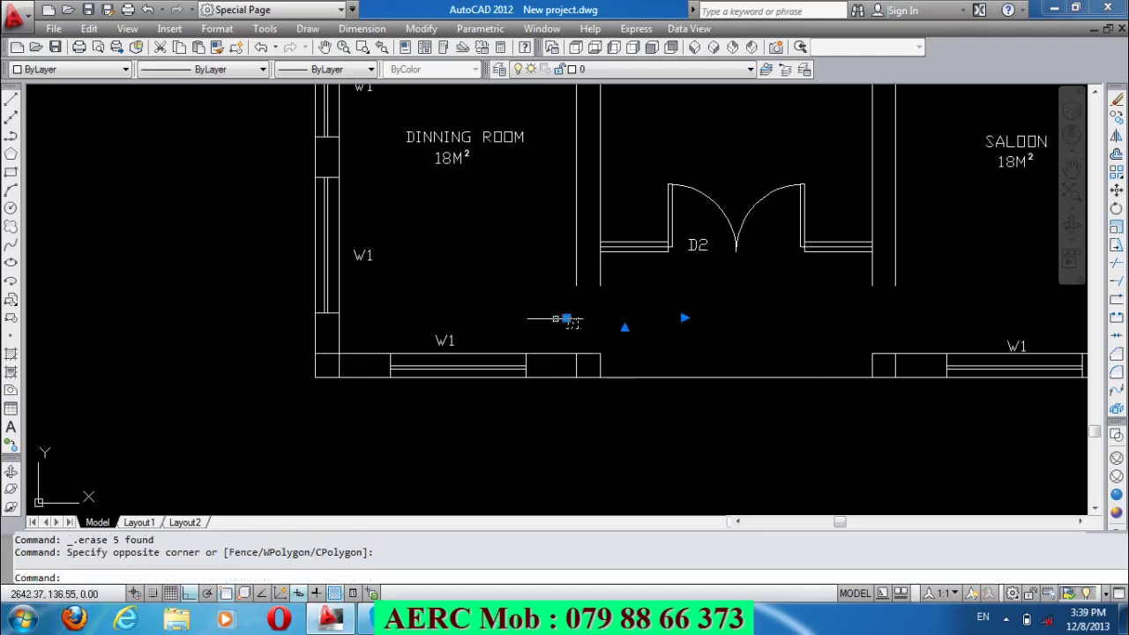
key(Delete)
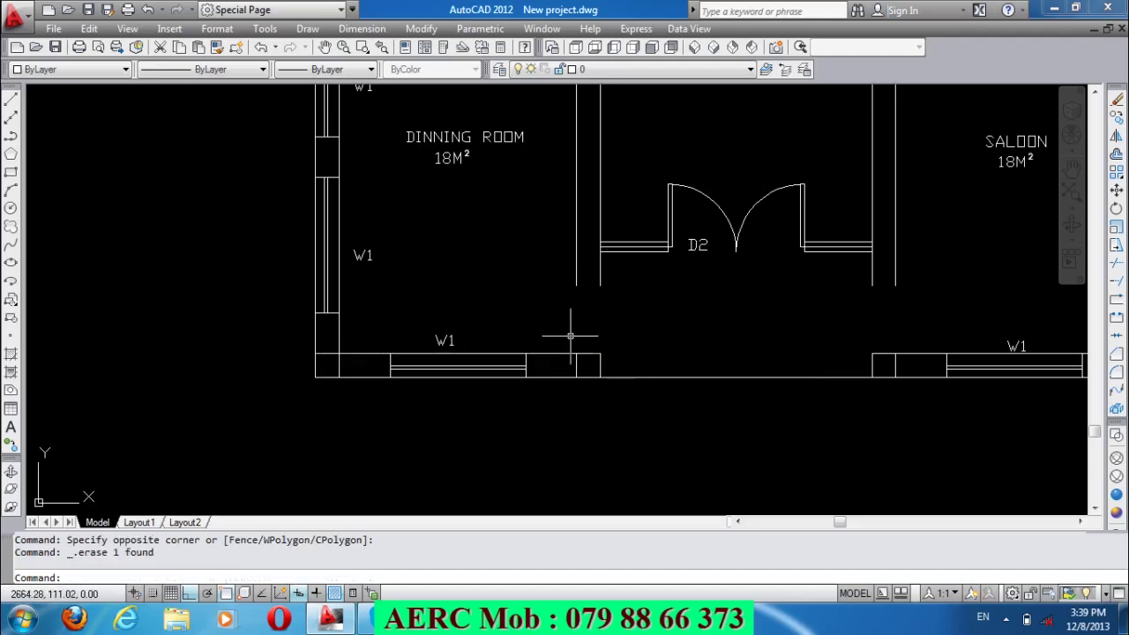
Extend the left and right hall wall lines down to the bottom outer wall with EX.
text(x)
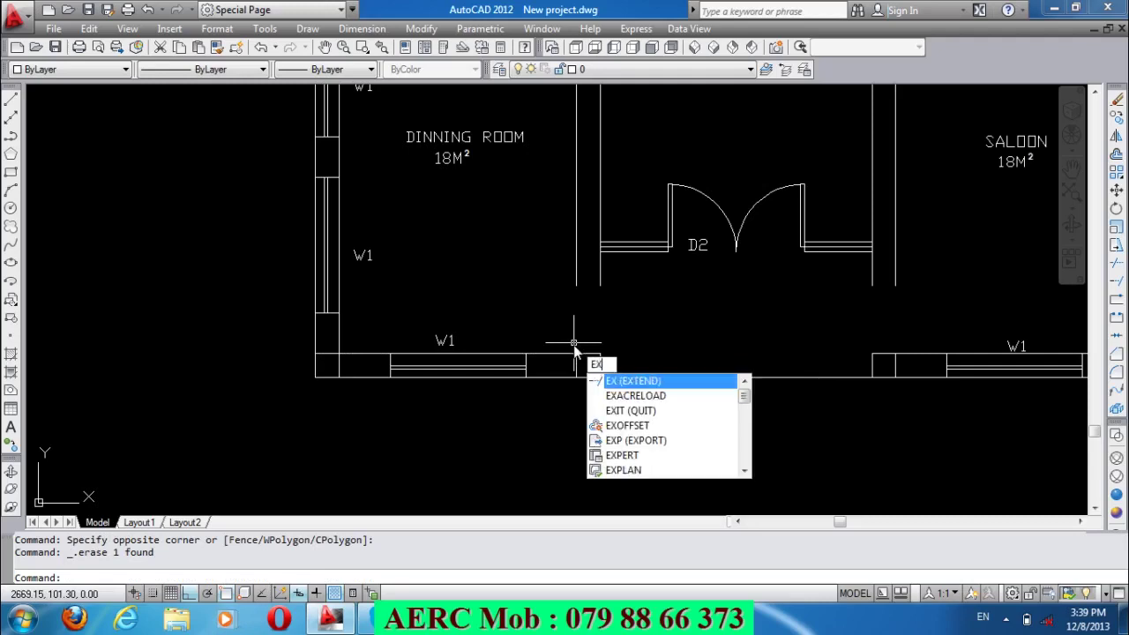
key(Return)
key(Return)
click(618, 284)
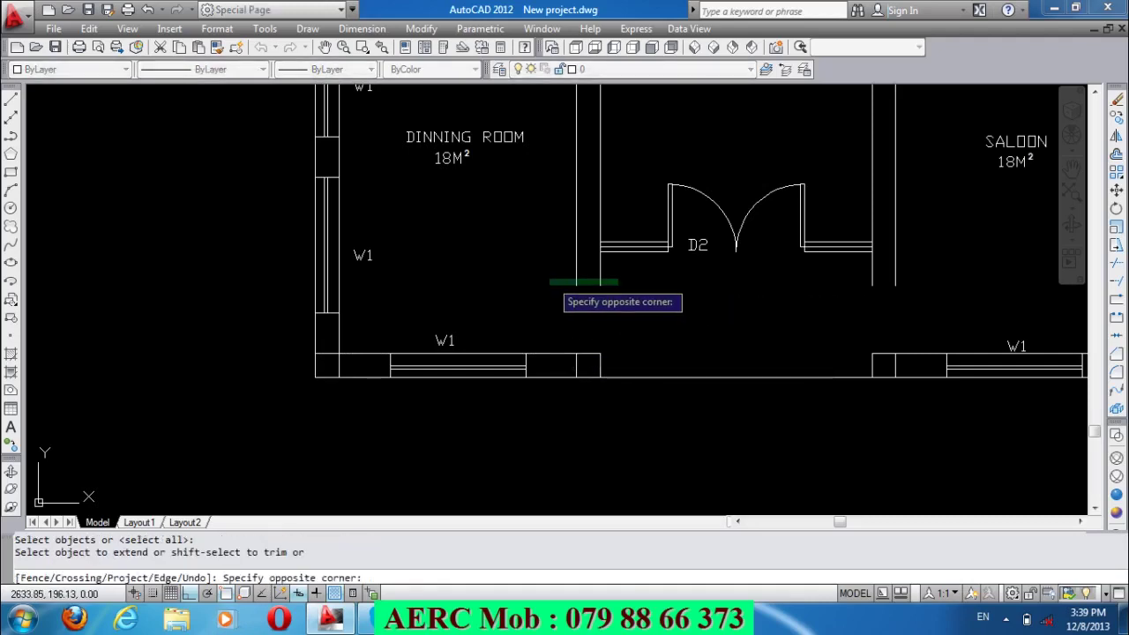
click(550, 277)
click(896, 303)
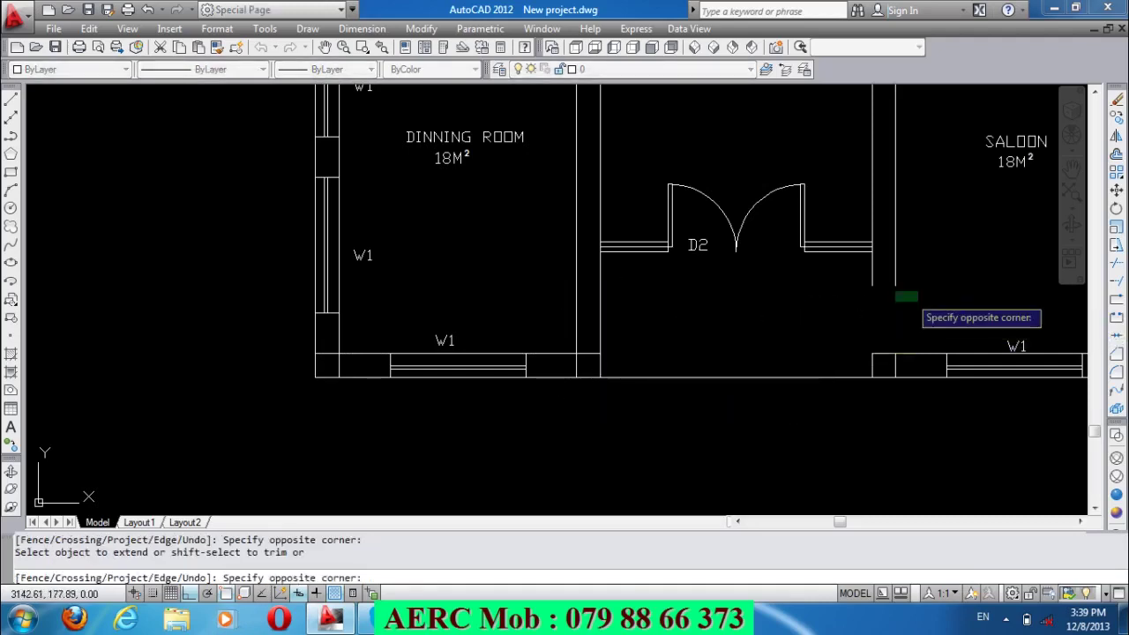
click(844, 272)
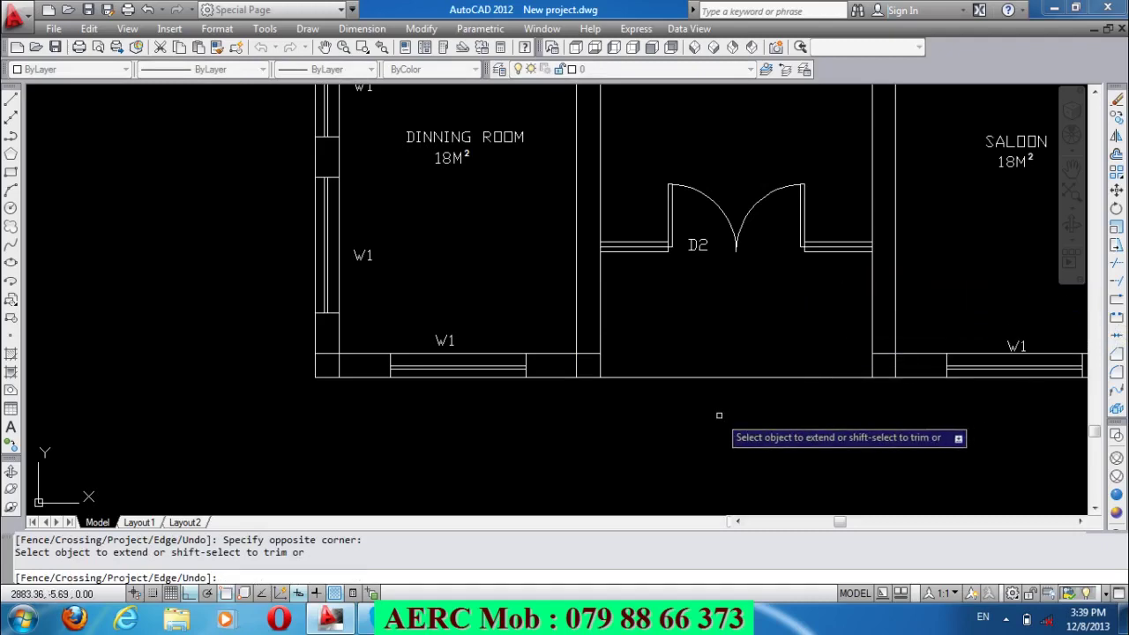
key(Return)
scroll(719, 414, down, 4)
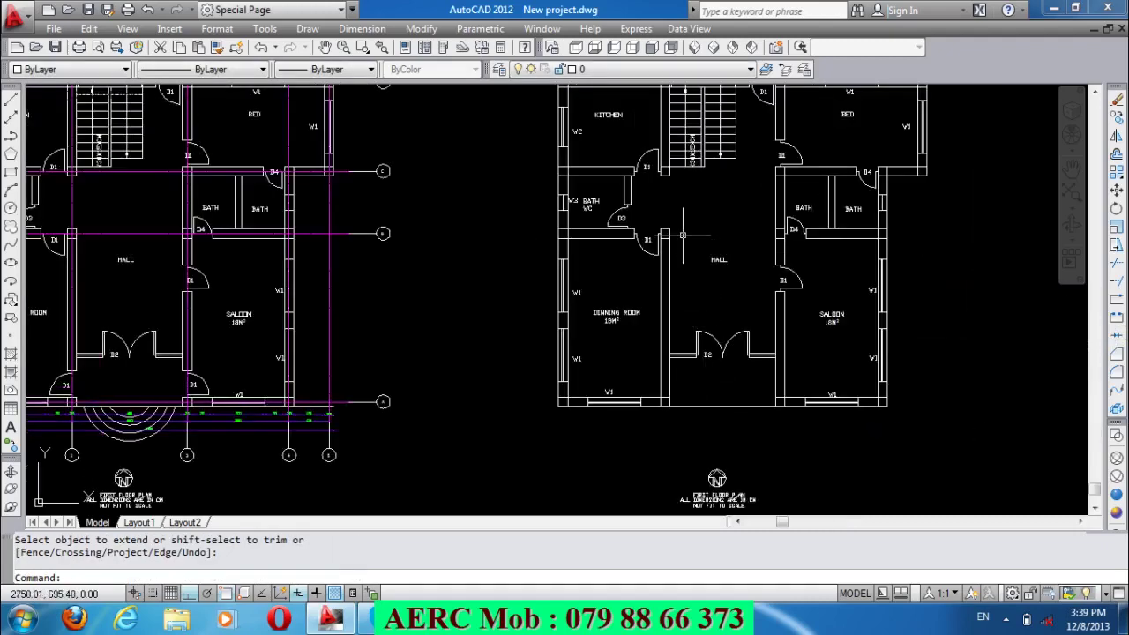
scroll(683, 234, up, 6)
scroll(614, 213, down, 2)
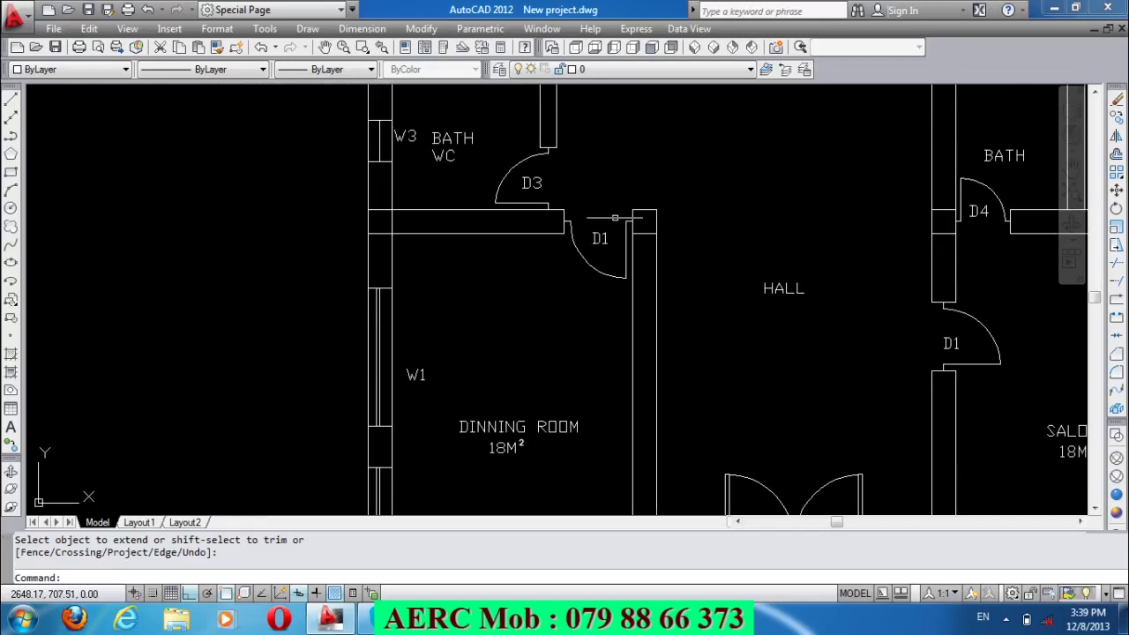
Erase the D1 door arc, lines and label beside the bath and hall.
scroll(615, 217, up, 2)
scroll(645, 223, up, 1)
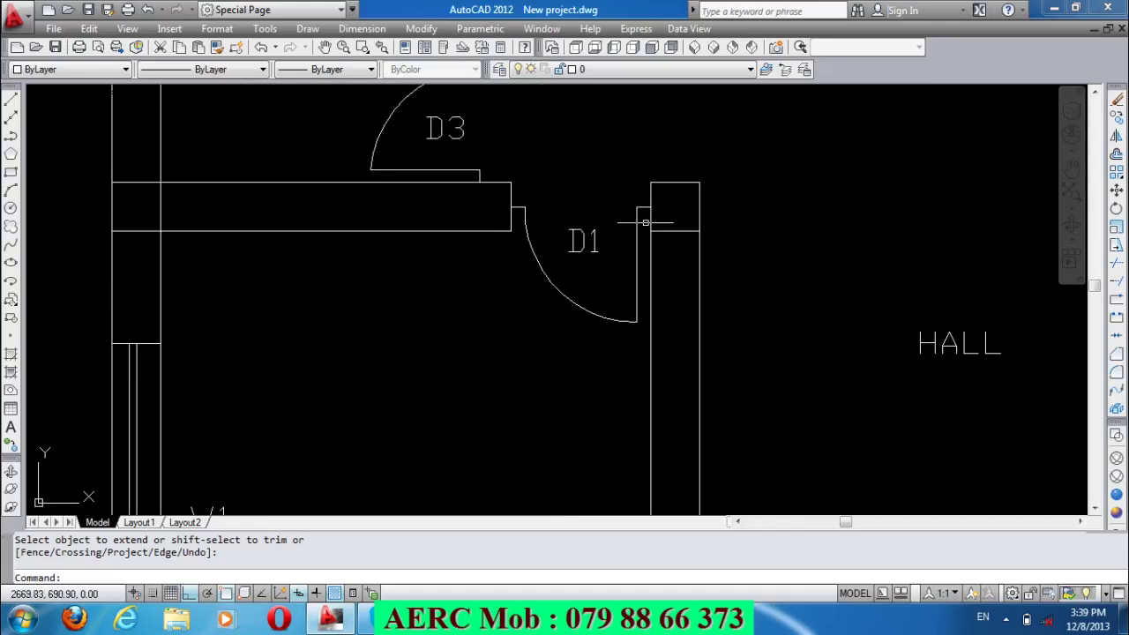
click(486, 217)
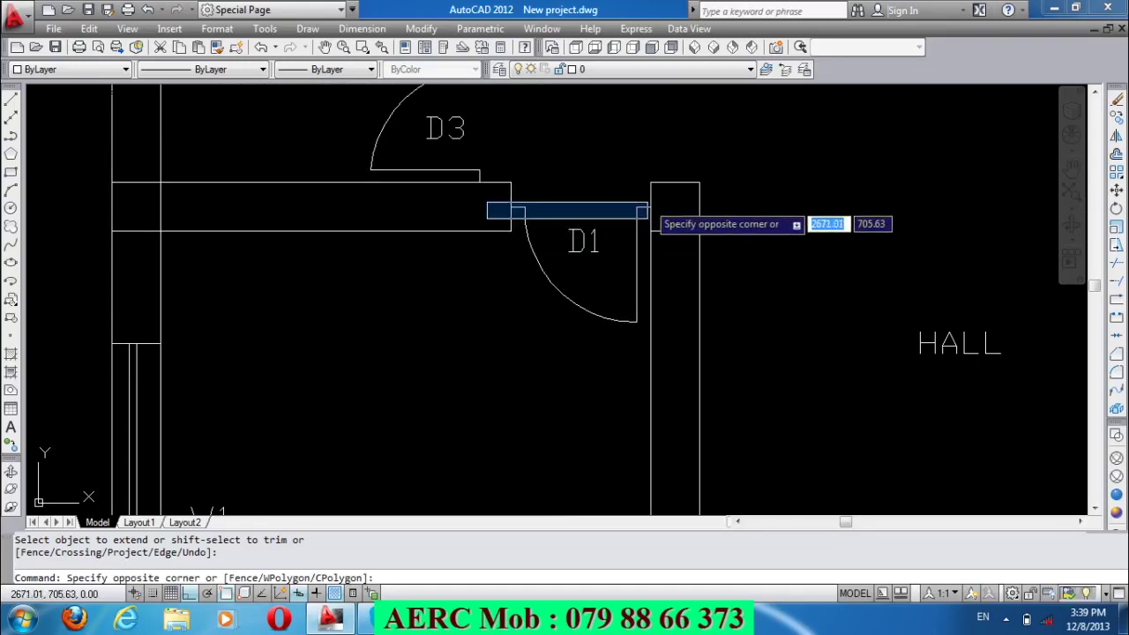
click(662, 217)
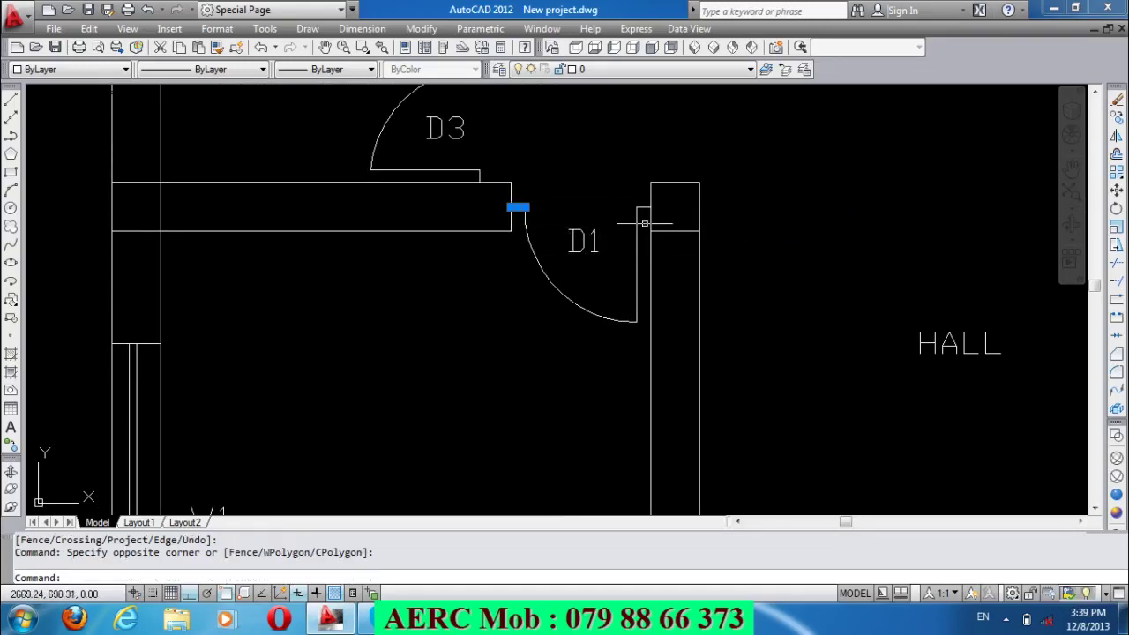
click(645, 223)
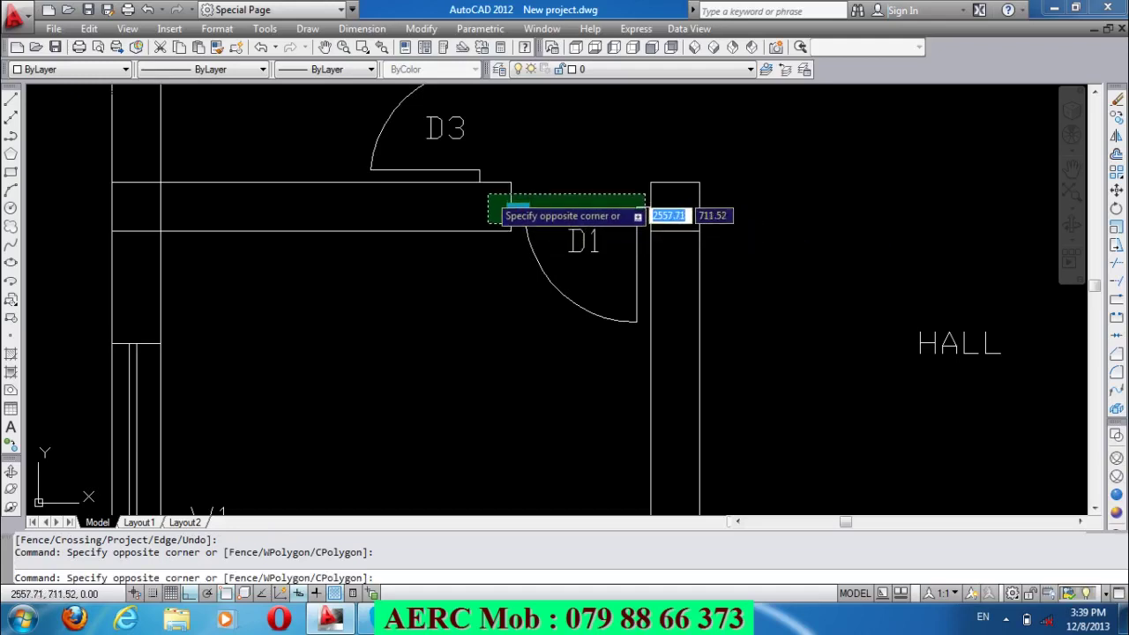
click(489, 195)
key(Delete)
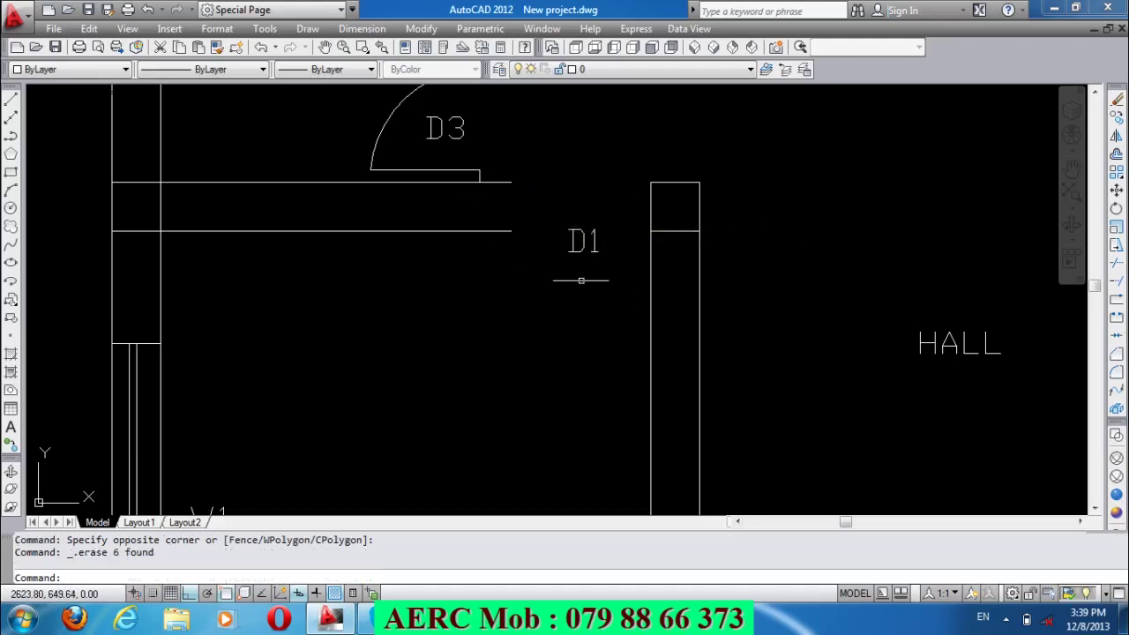
click(593, 262)
click(570, 209)
key(Delete)
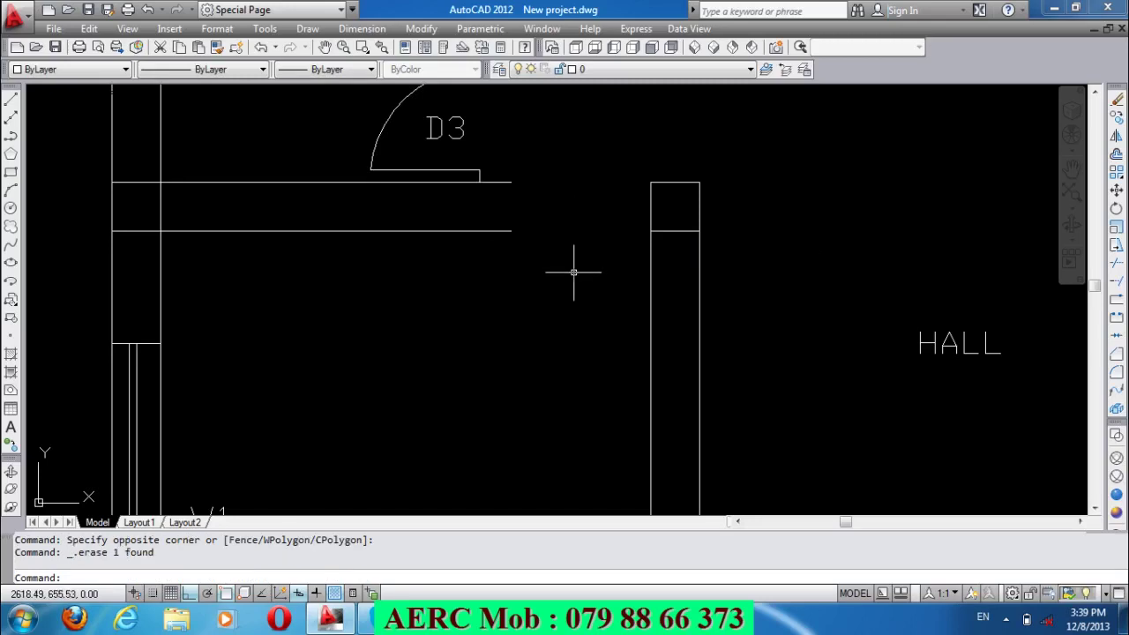
Extend the wall lines with EX across the opening below the D3 door.
text(Ex)
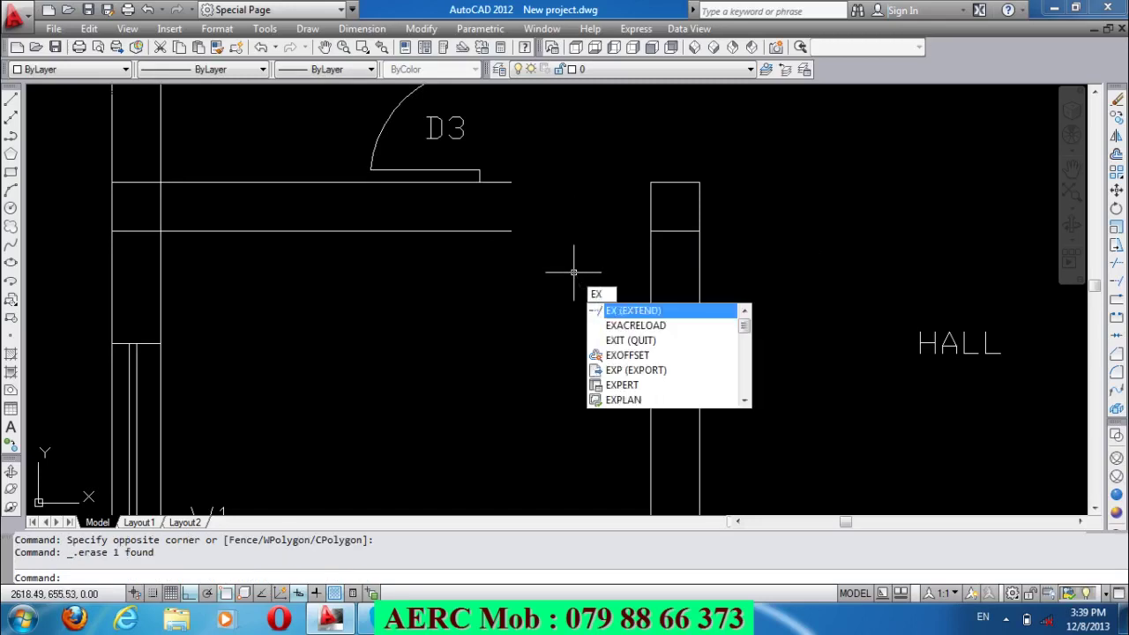
key(Return)
key(Return)
click(512, 254)
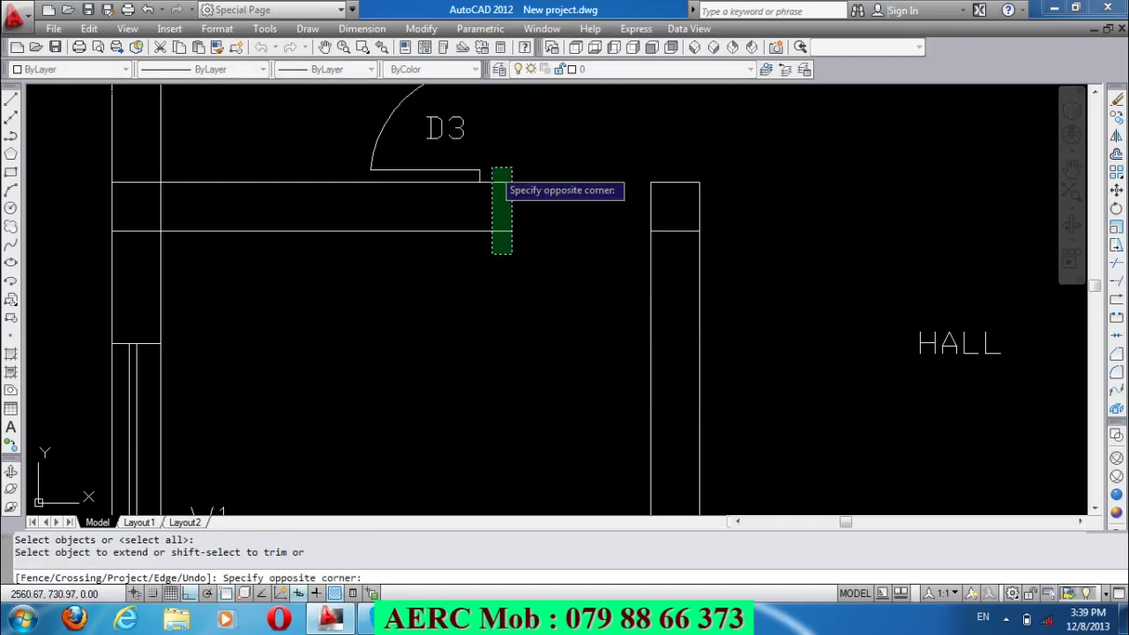
click(492, 168)
key(Return)
scroll(526, 240, down, 4)
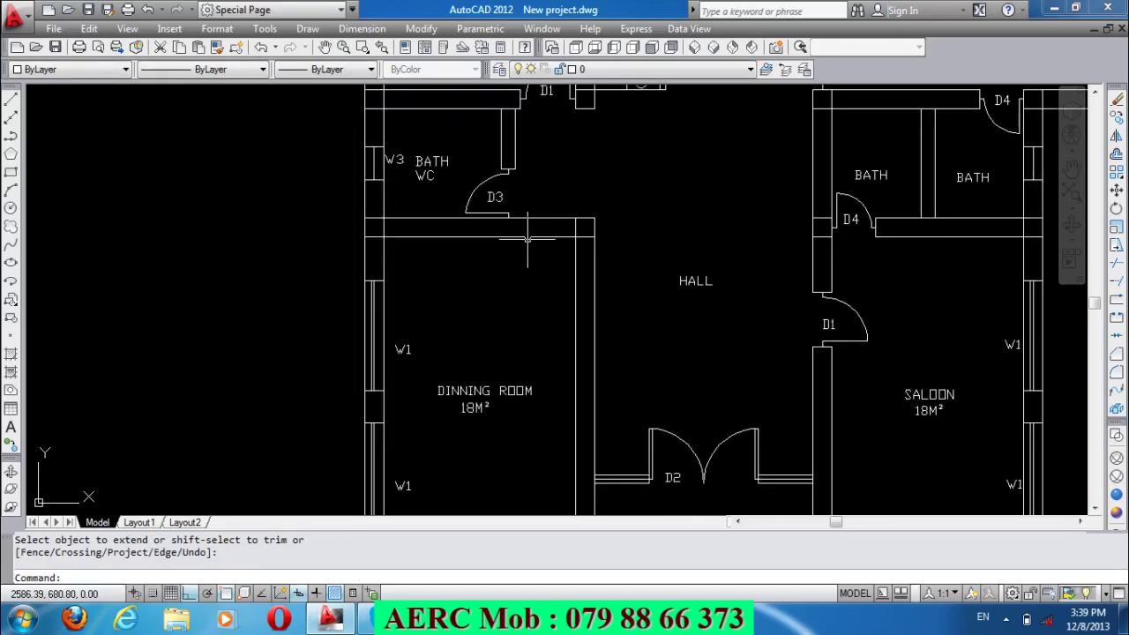
scroll(526, 238, down, 2)
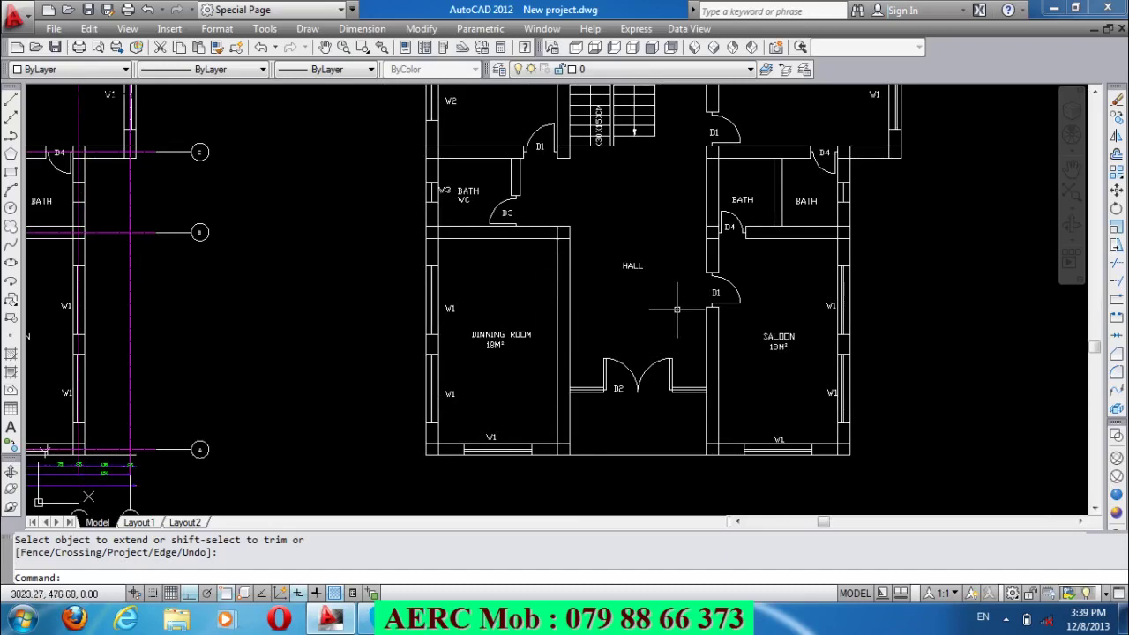
scroll(724, 313, up, 5)
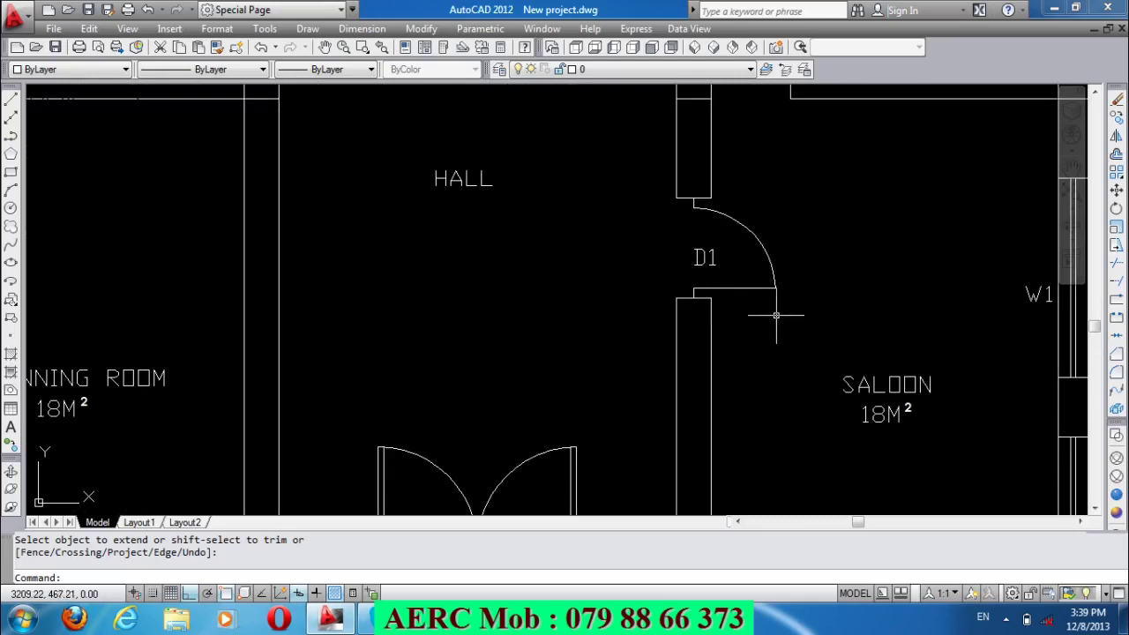
text(mi)
Mirror the saloon D1 door about a vertical line on its wall, keeping the original.
key(Return)
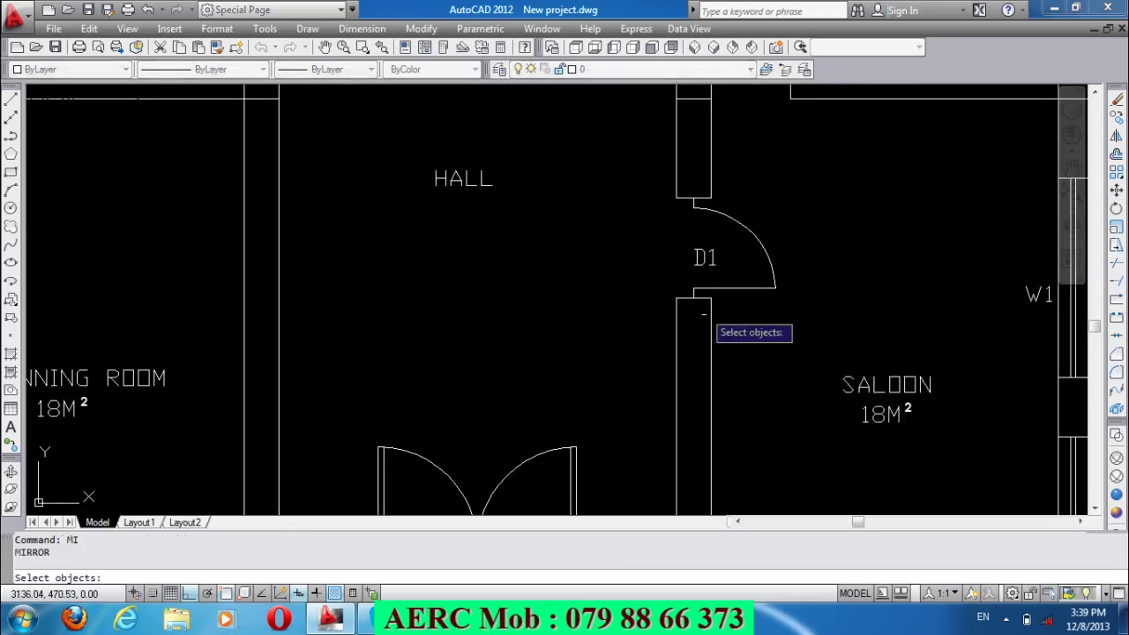
click(705, 313)
click(686, 194)
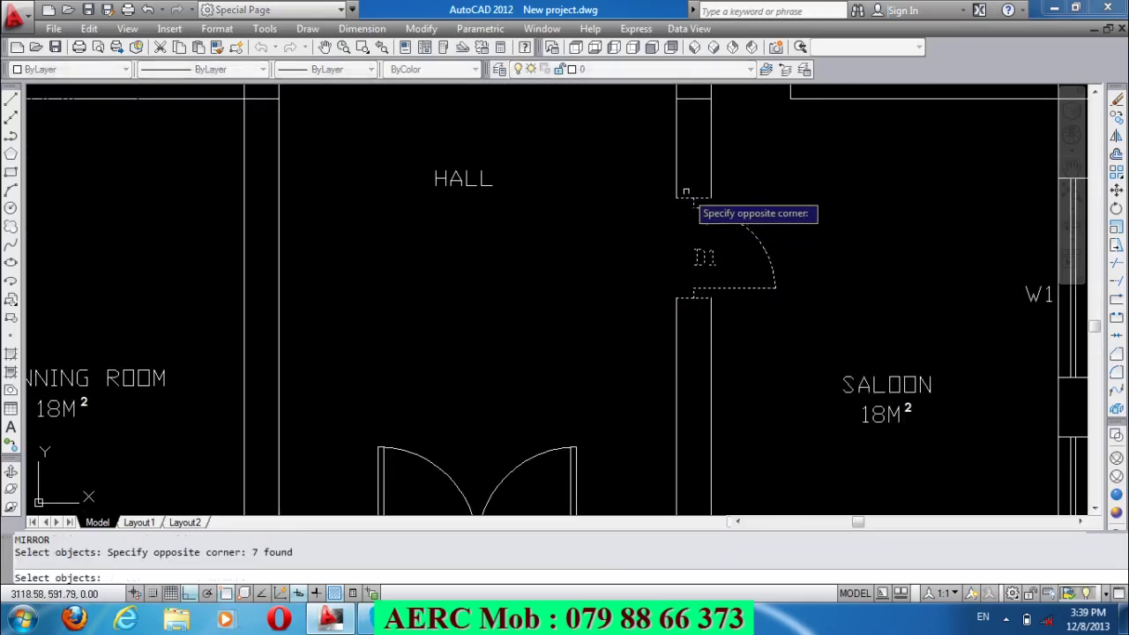
key(Return)
click(693, 298)
click(691, 195)
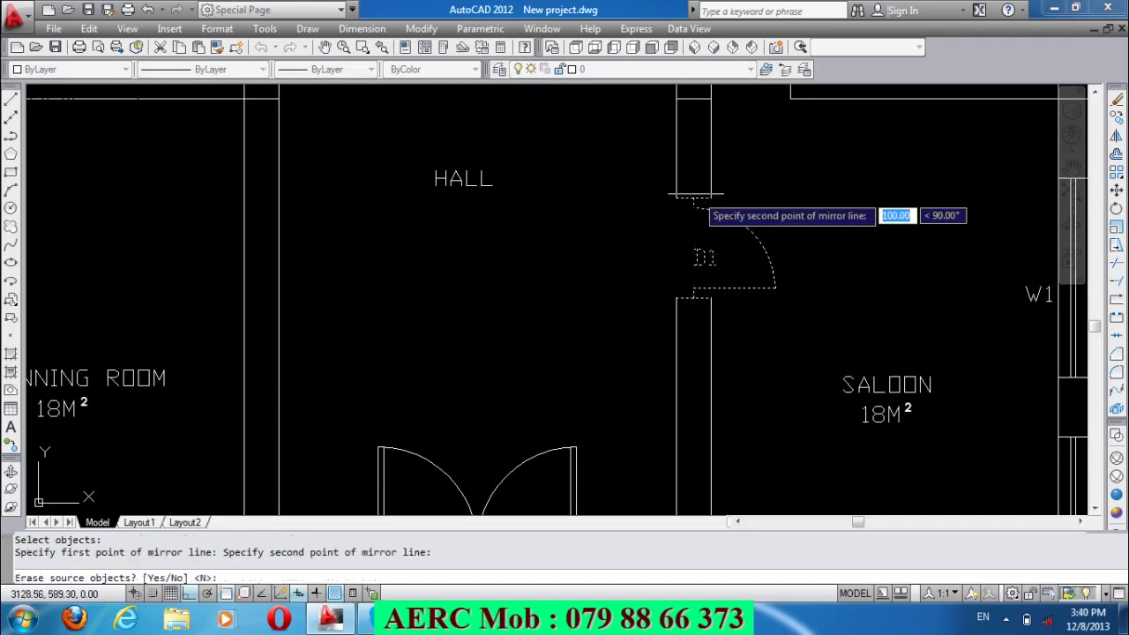
key(Return)
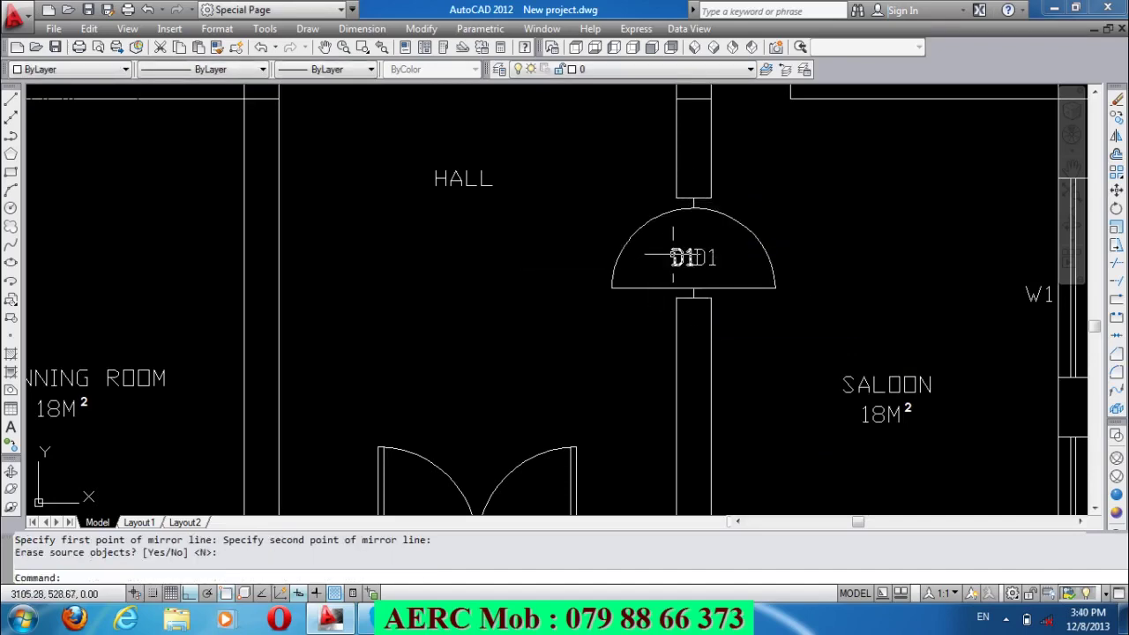
Delete the duplicate D1 label so only one remains.
click(661, 266)
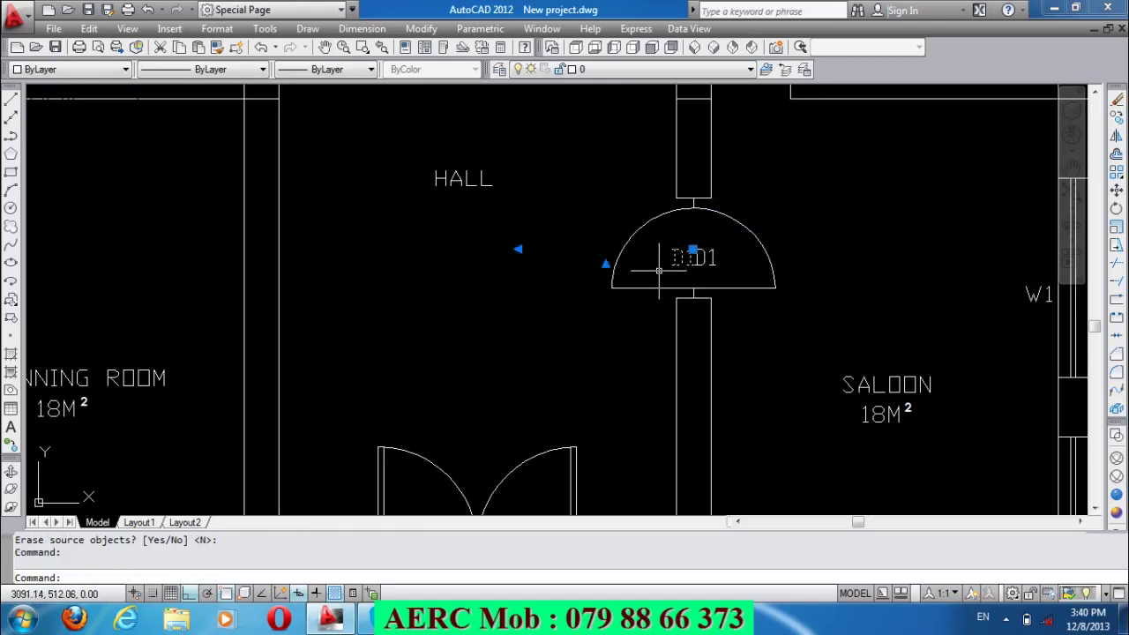
key(Delete)
scroll(628, 296, down, 2)
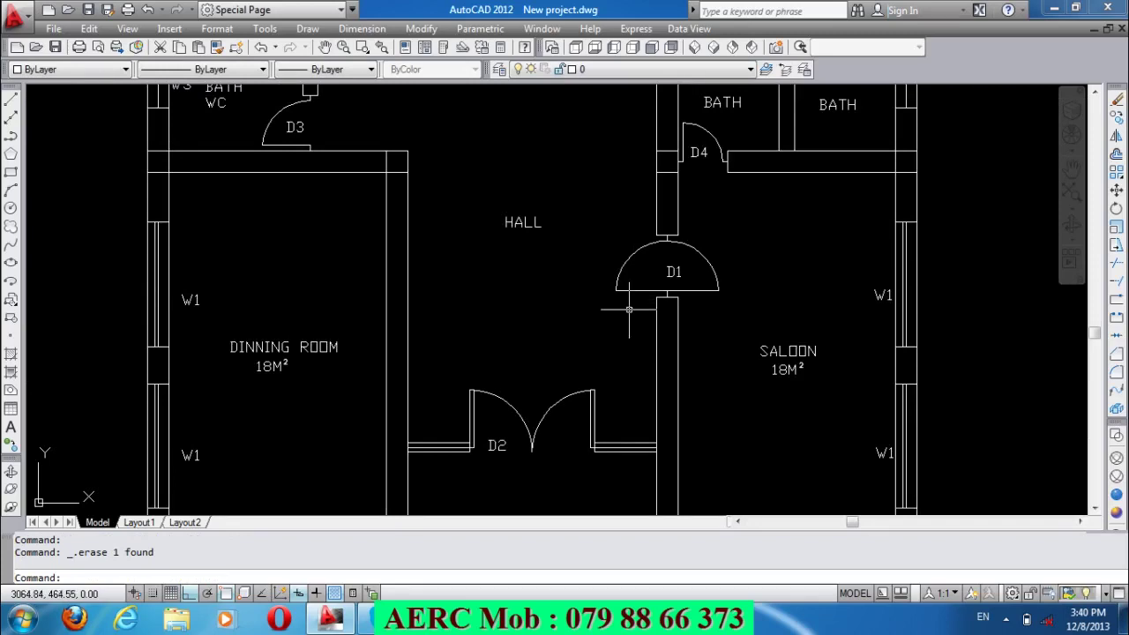
scroll(646, 284, up, 3)
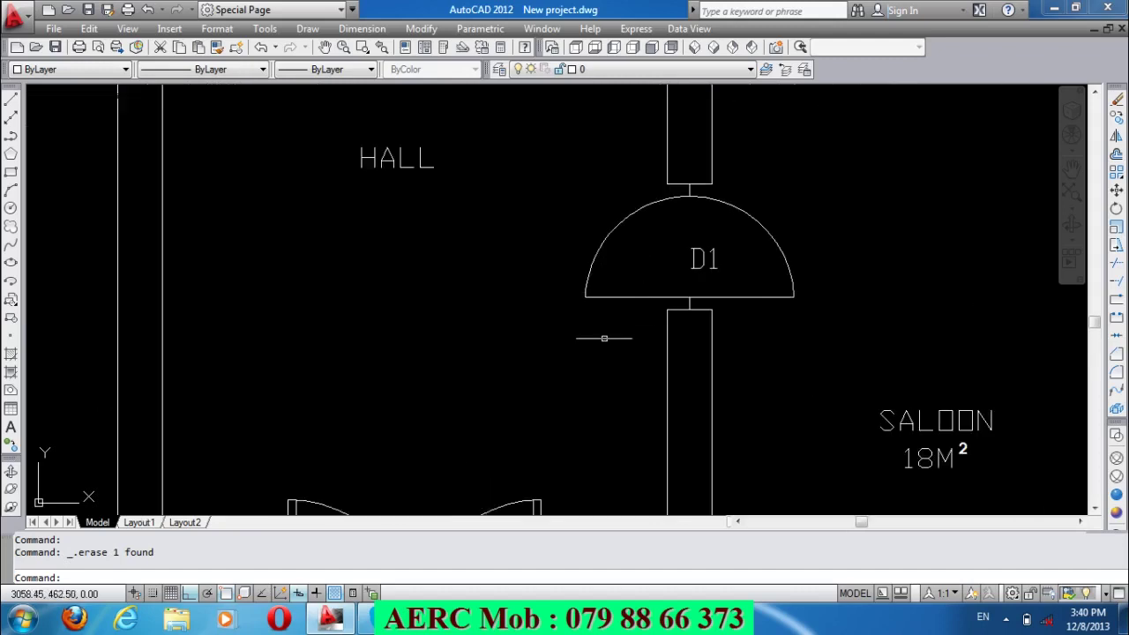
text(m)
Move the mirrored half of the D1 door arc and its short jamb lines left into the hall.
key(Return)
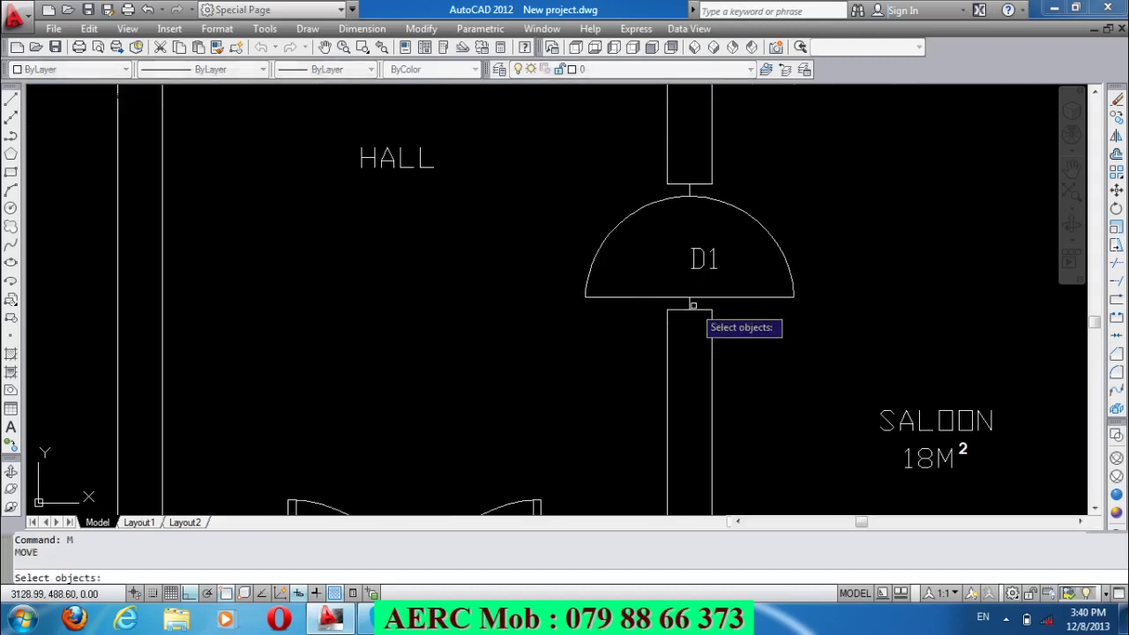
click(689, 304)
click(619, 315)
click(562, 240)
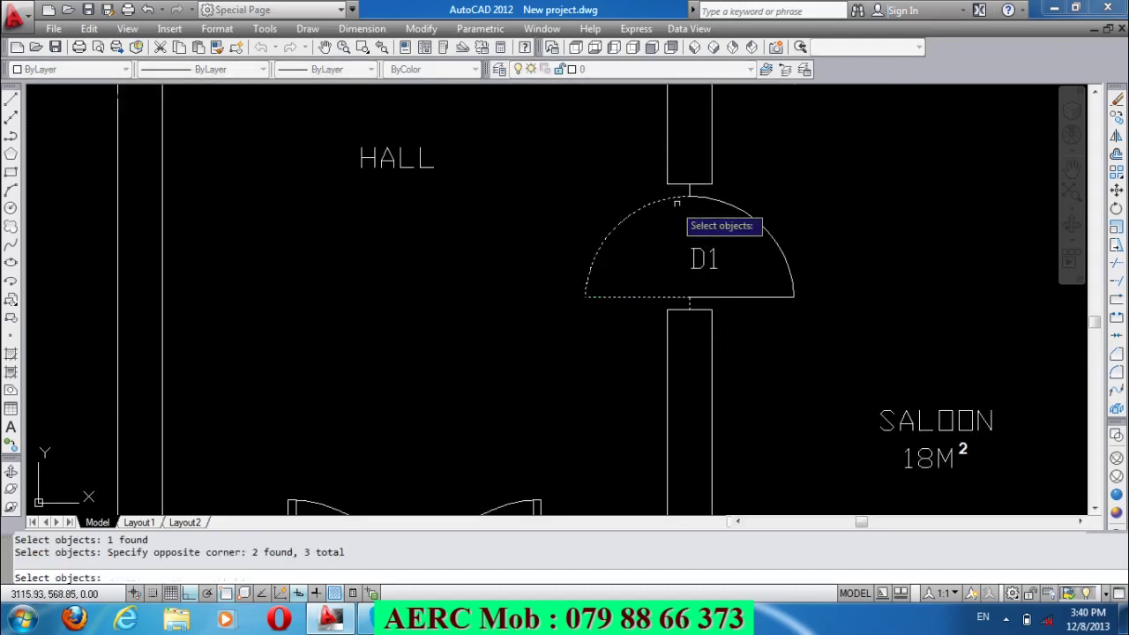
click(687, 187)
click(687, 186)
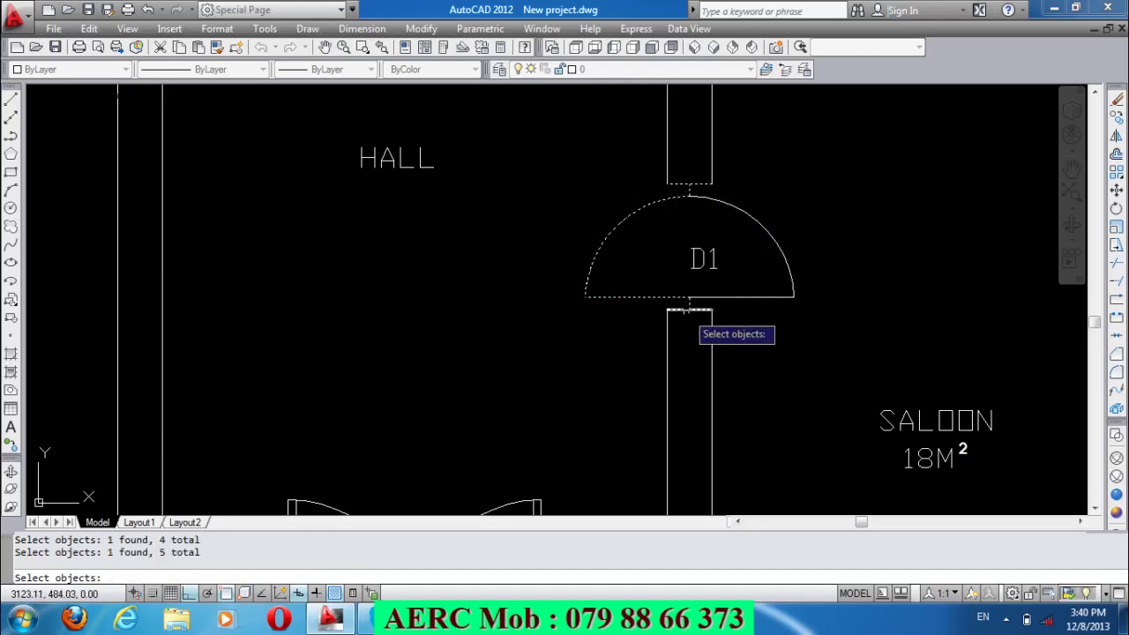
key(Return)
click(684, 311)
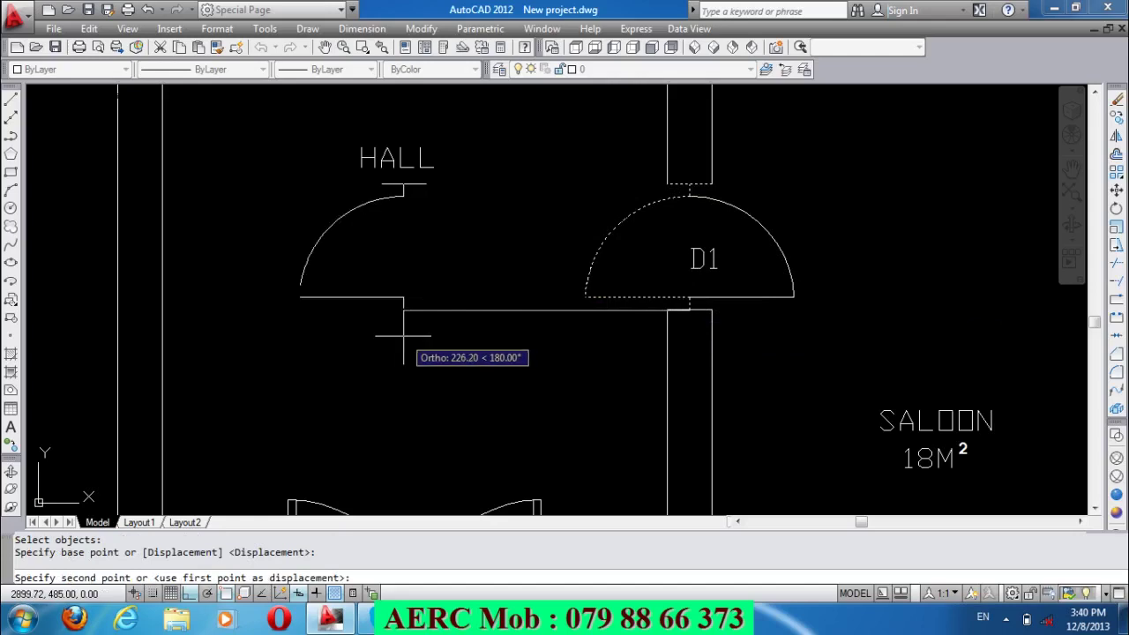
click(391, 330)
scroll(480, 382, down, 2)
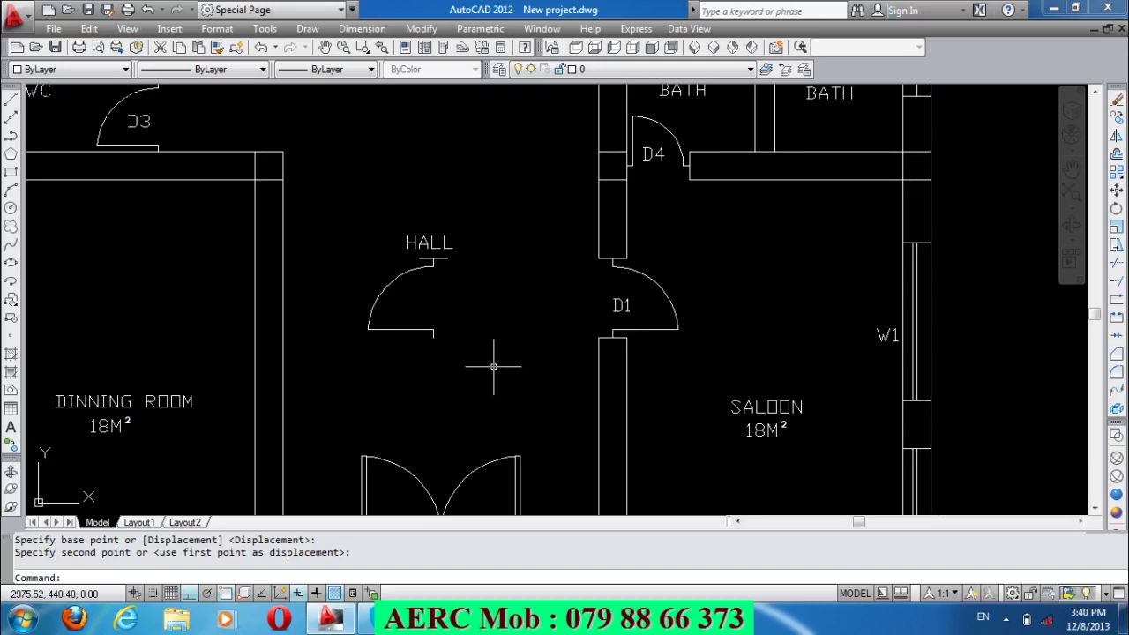
Rotate the loose door leaf in the hall by 180 degrees to reverse its swing.
text(Ro)
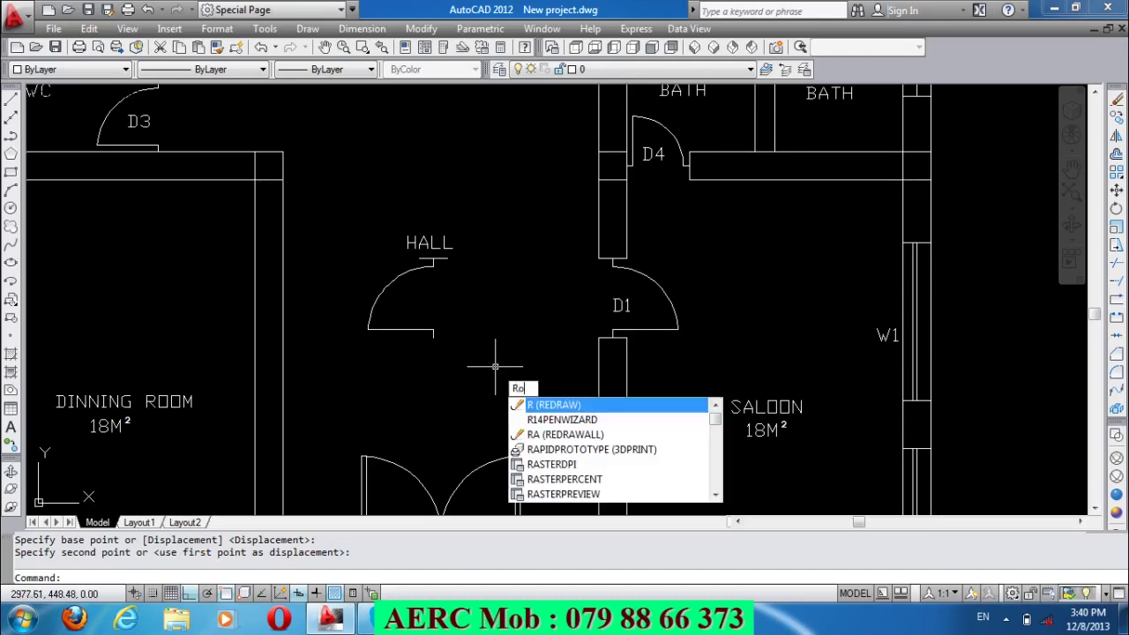
key(Return)
click(467, 366)
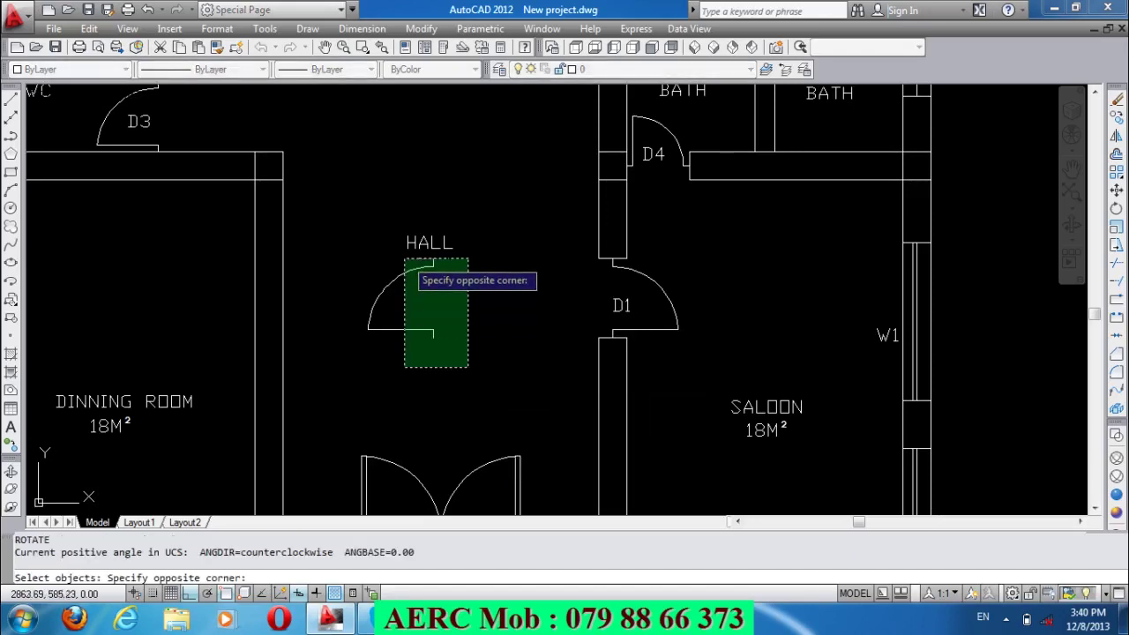
click(403, 247)
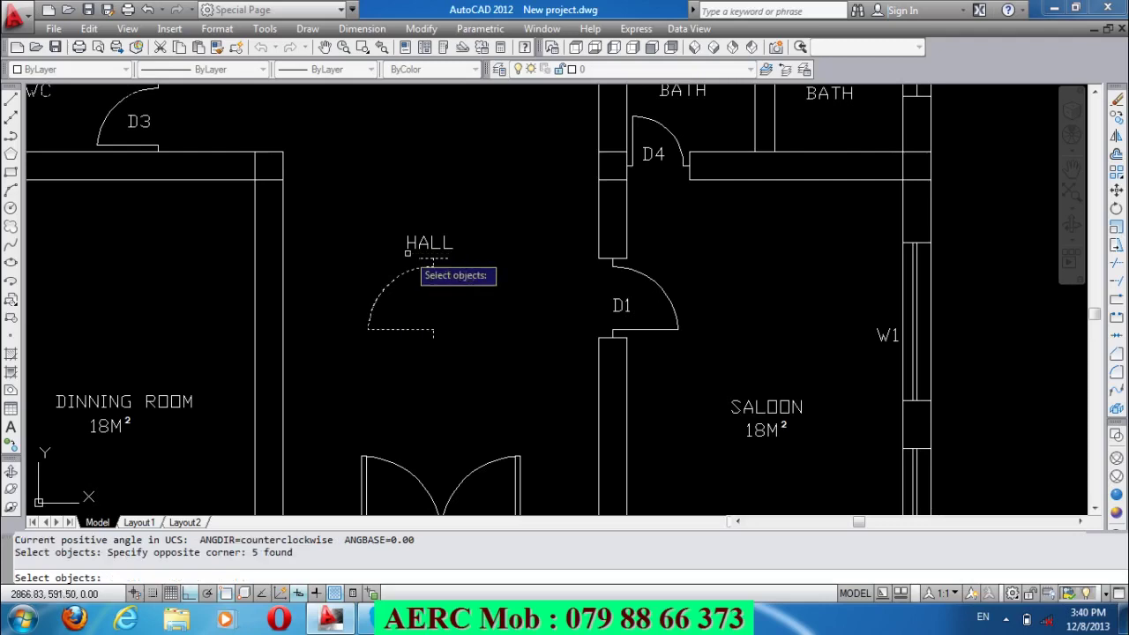
key(Return)
click(432, 338)
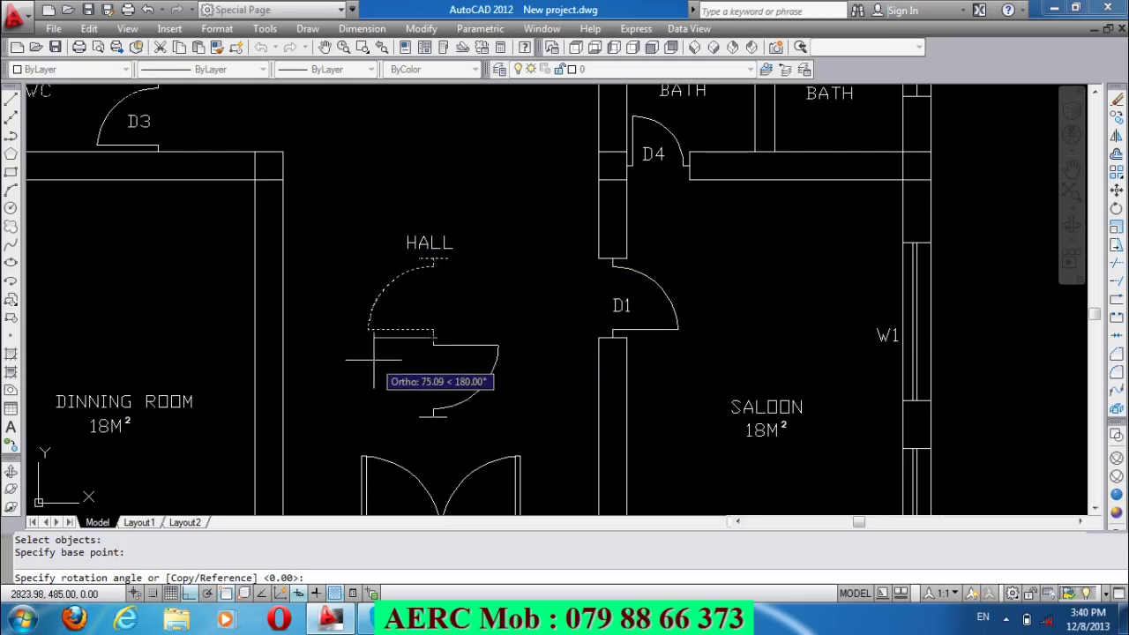
key(Return)
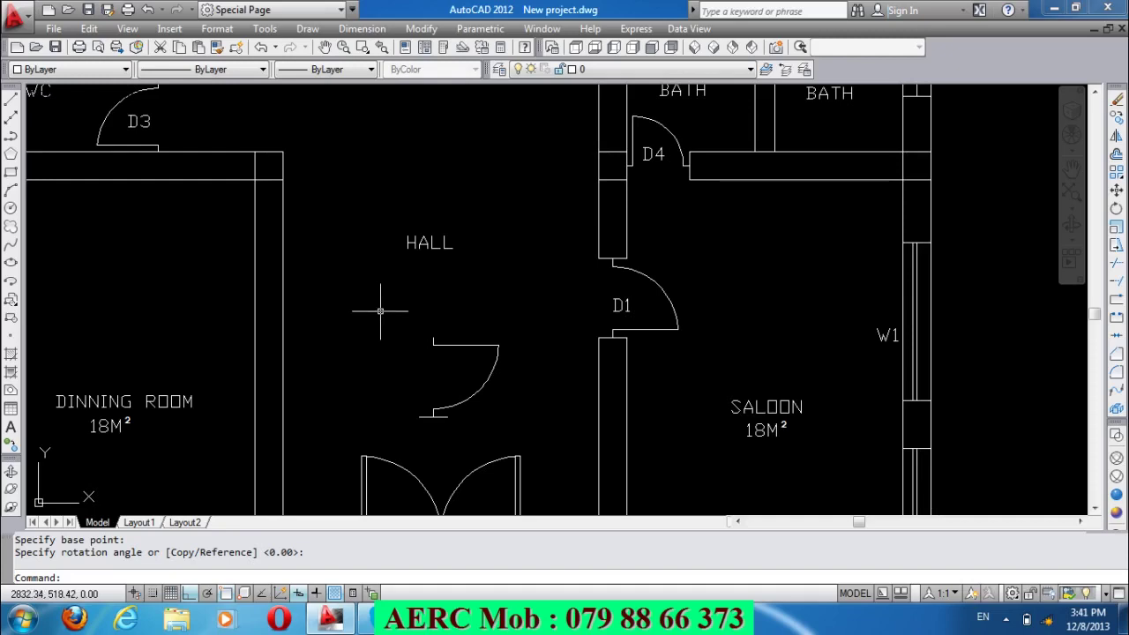
text(co)
key(Return)
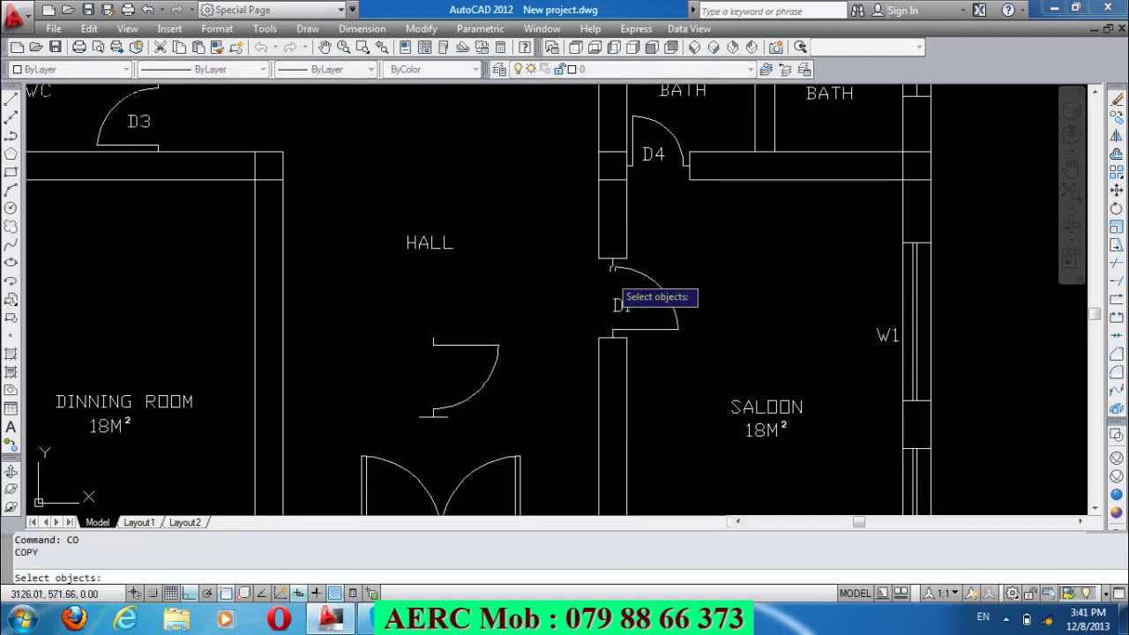
Copy the short D1 jamb segment to the upper end of the loose hall door leaf.
click(621, 263)
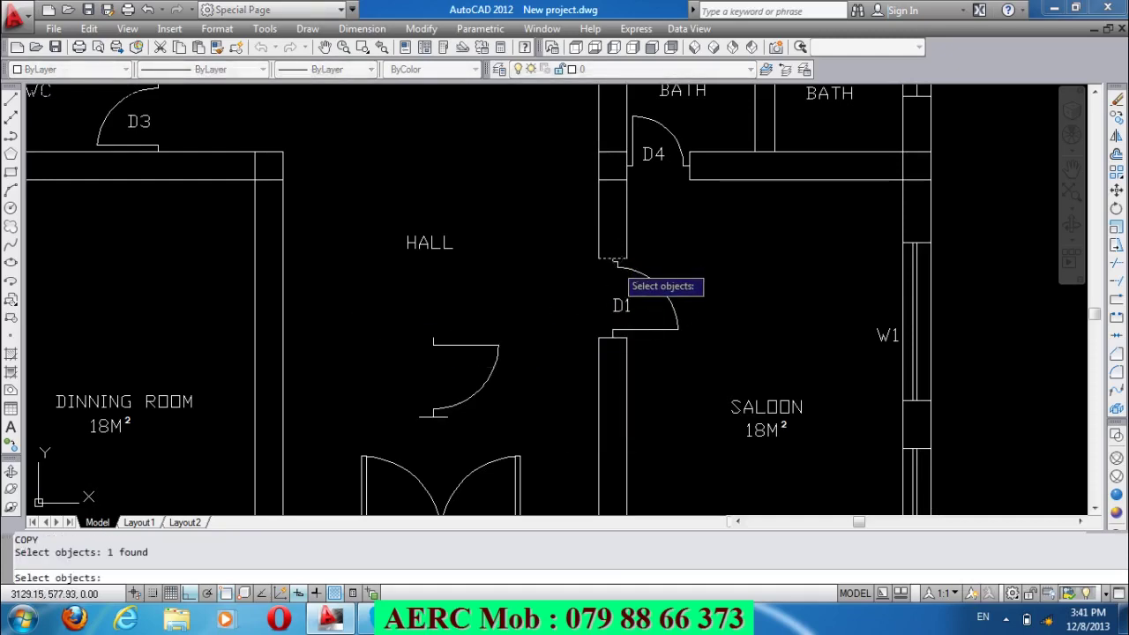
key(Return)
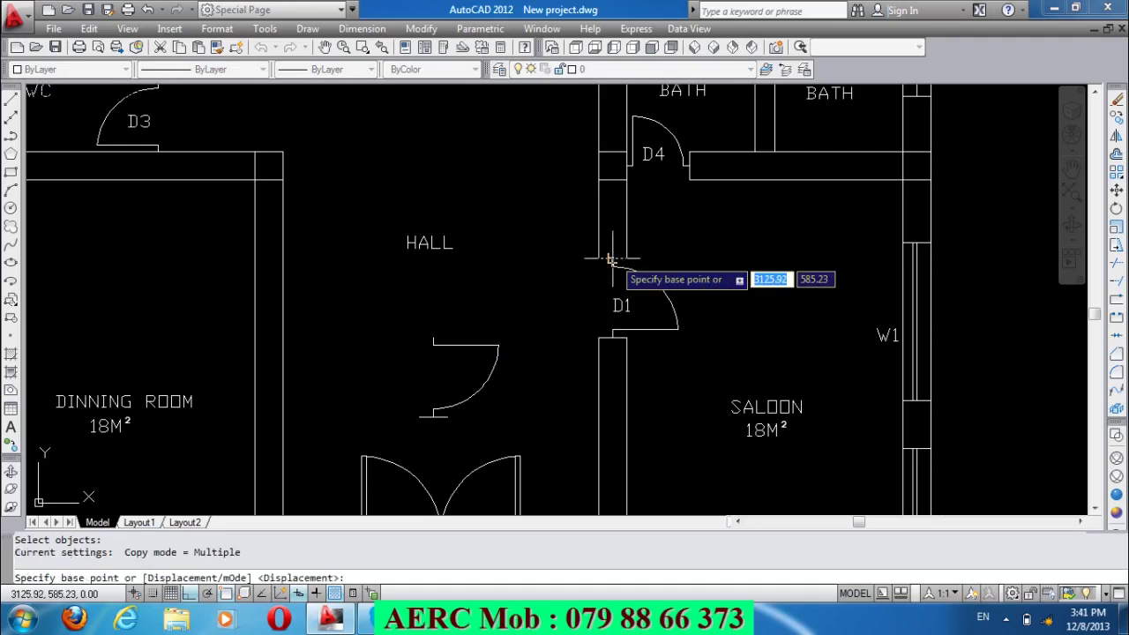
click(613, 259)
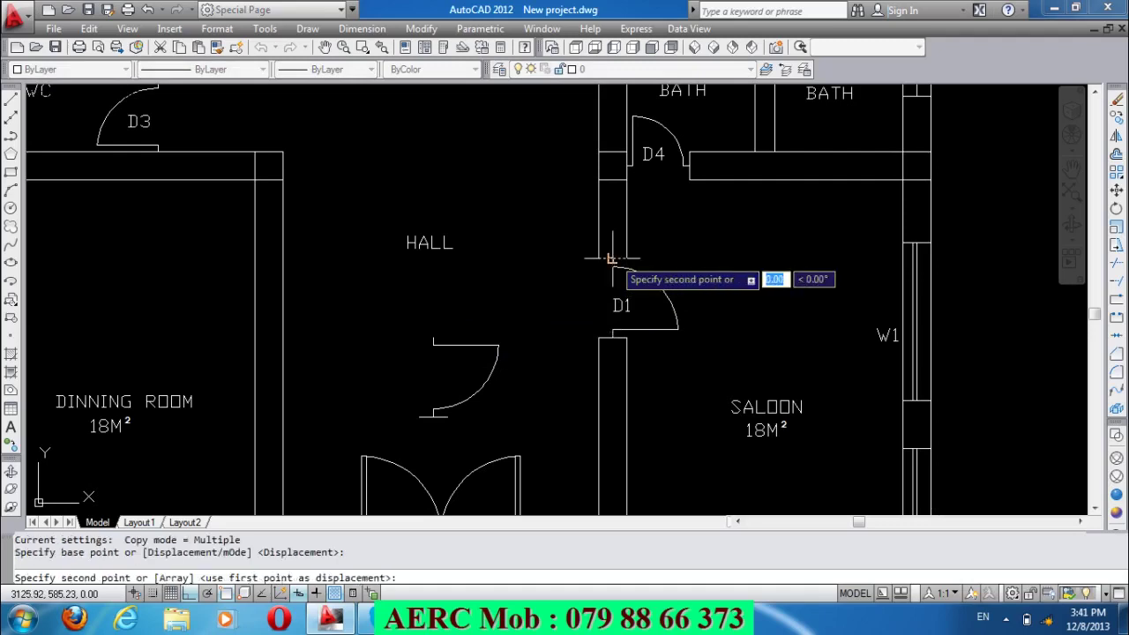
click(437, 332)
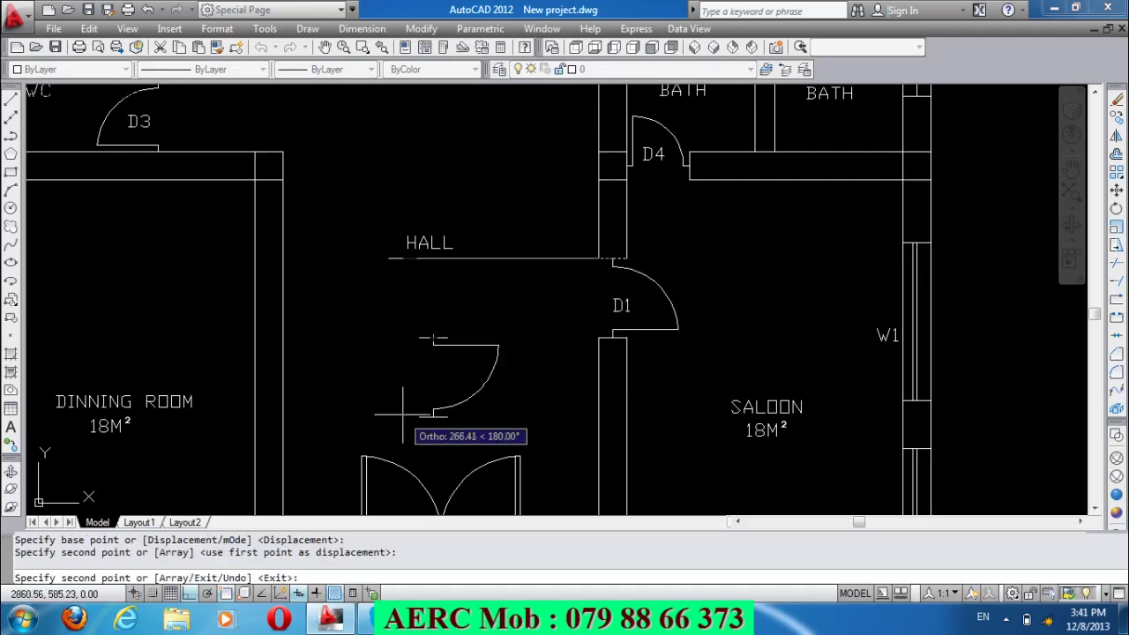
key(Return)
scroll(486, 426, up, 2)
scroll(486, 426, down, 2)
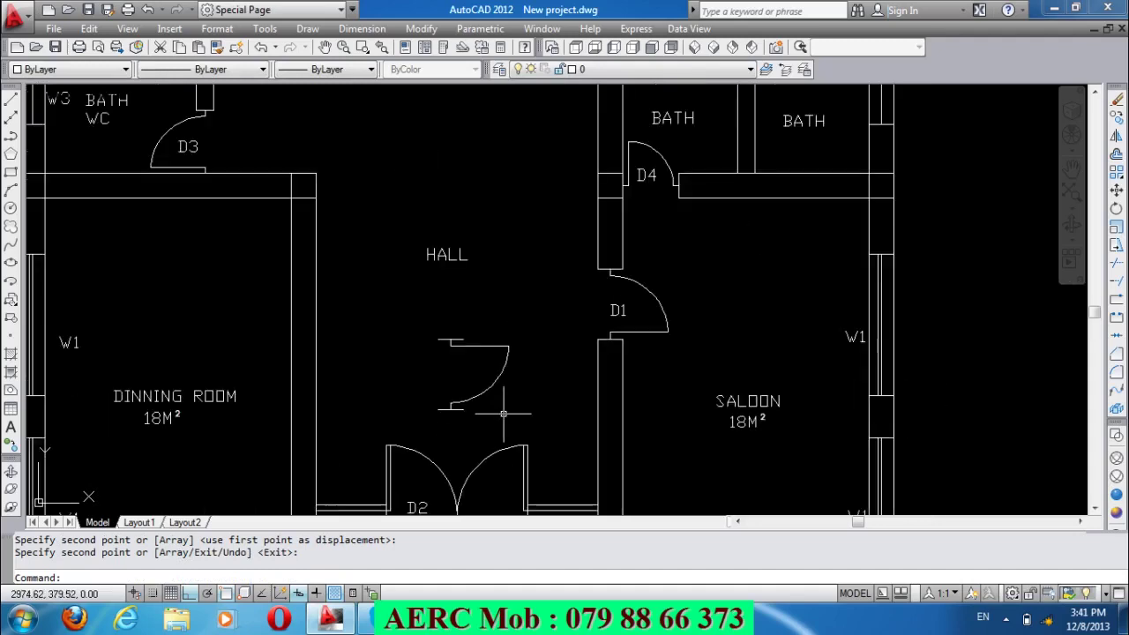
text(m)
key(Return)
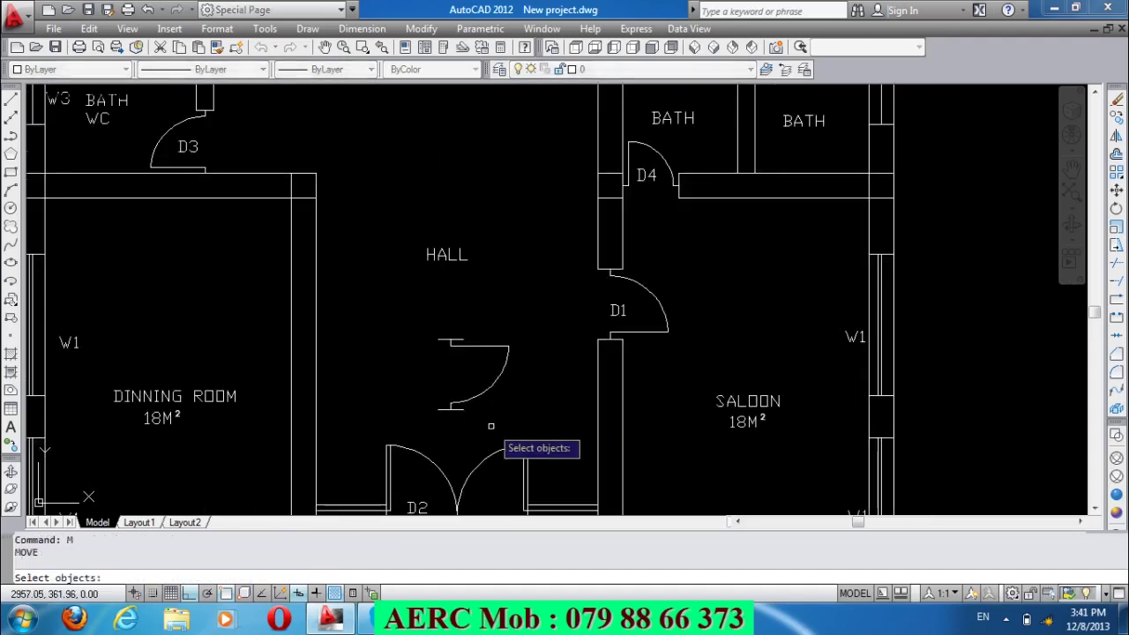
Move the copied door leaf and jamb pieces onto the hall's left wall near the top.
click(491, 427)
click(437, 329)
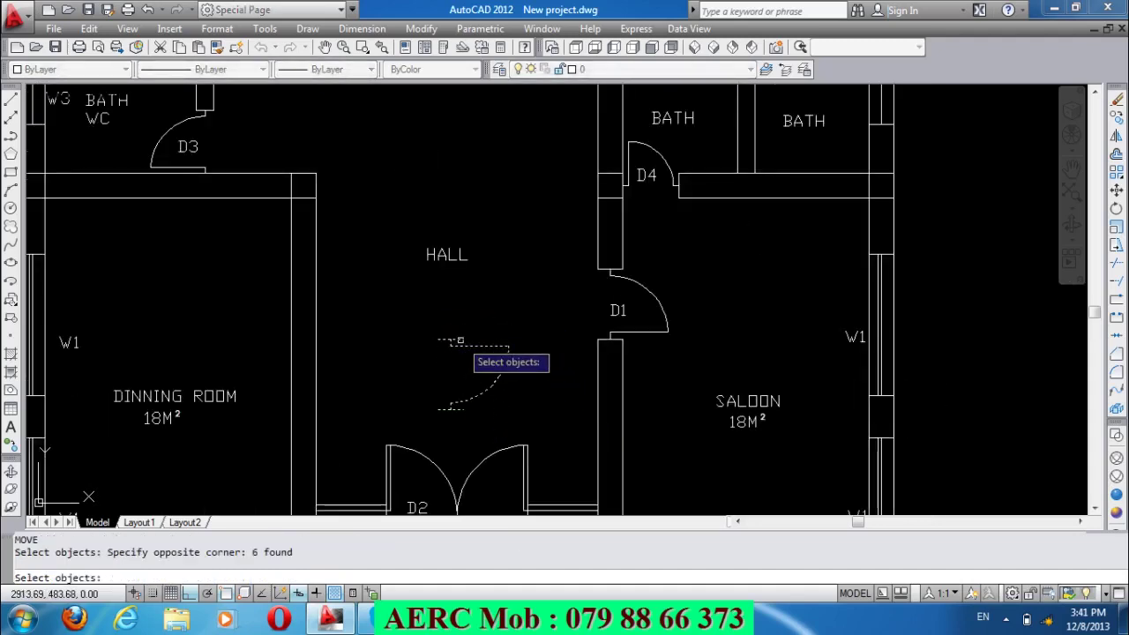
key(Return)
click(453, 341)
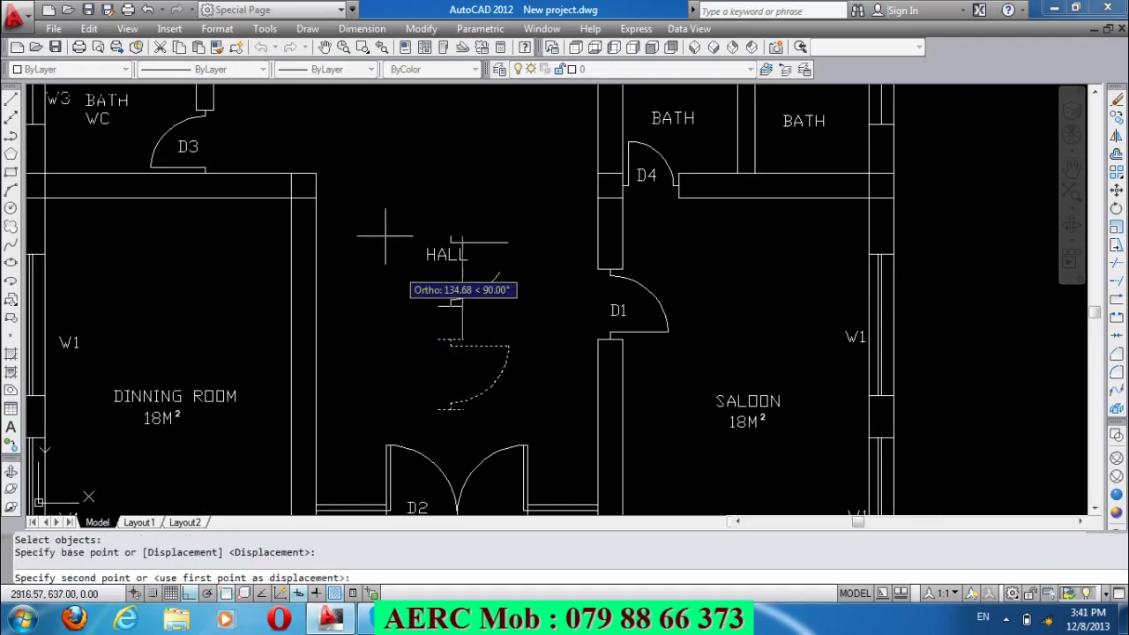
click(316, 197)
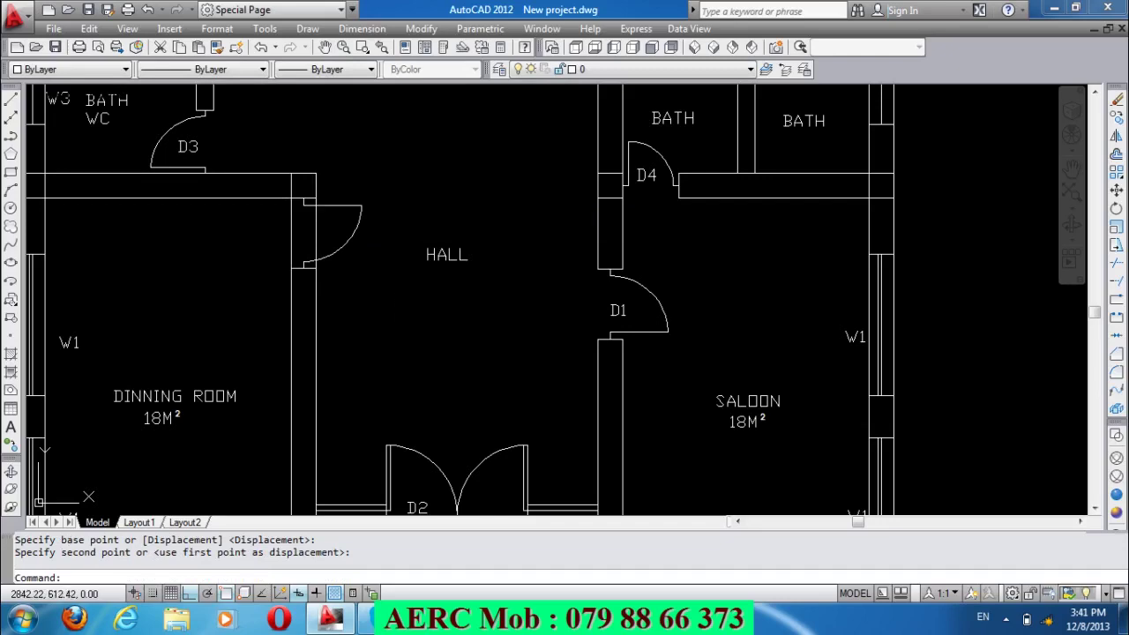
scroll(367, 180, up, 2)
scroll(366, 174, up, 2)
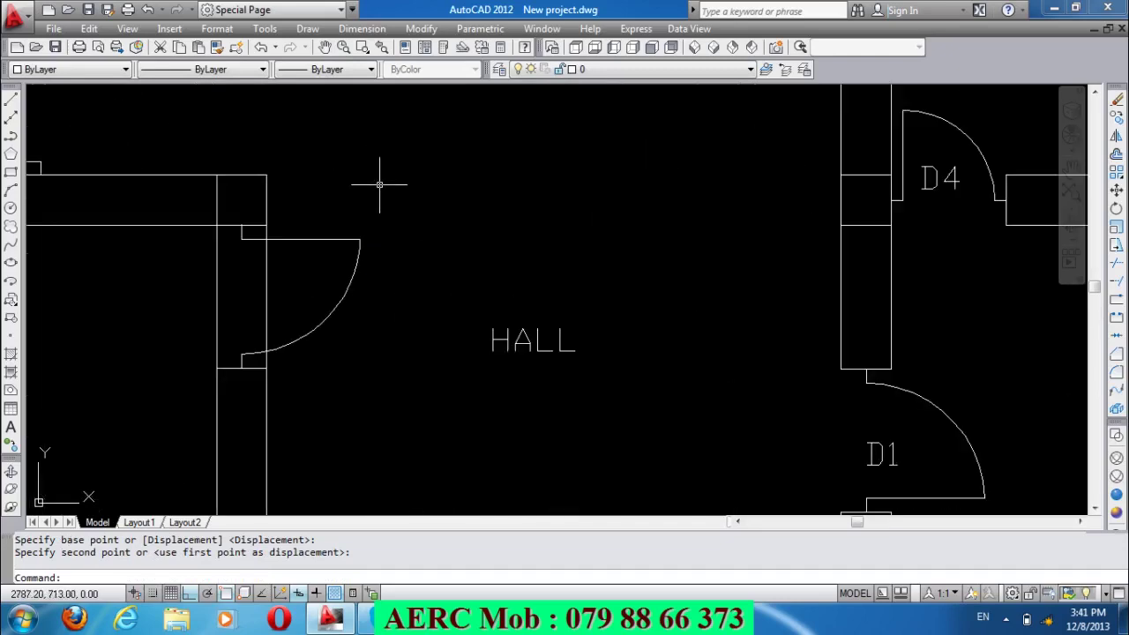
text(mi)
Mirror the five-piece door across the left hall wall, keeping the original.
key(Return)
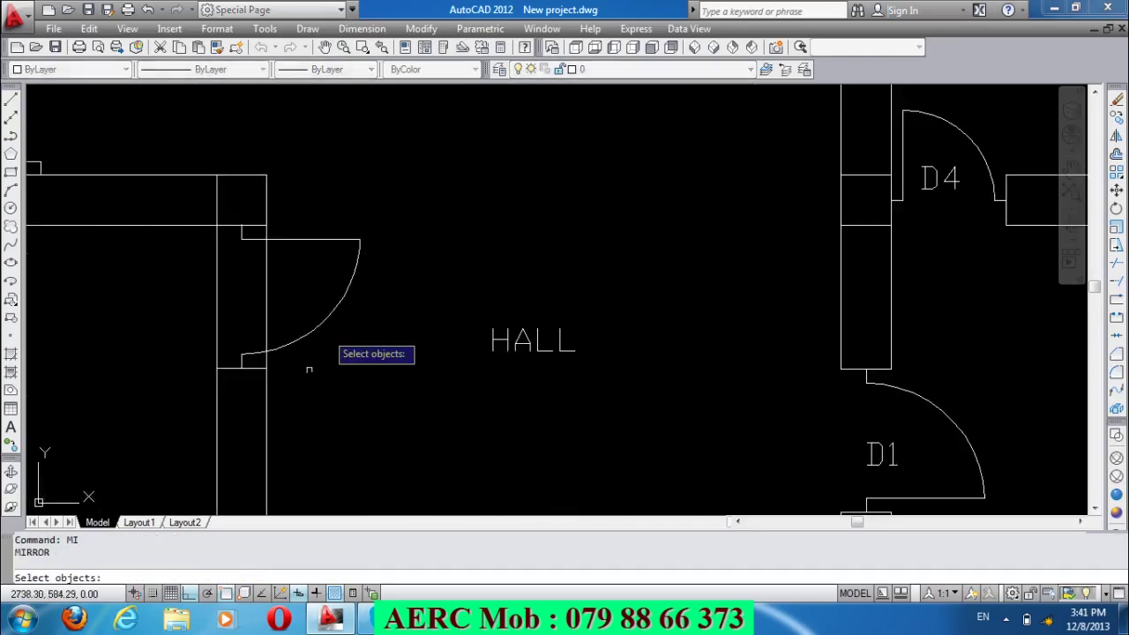
click(251, 383)
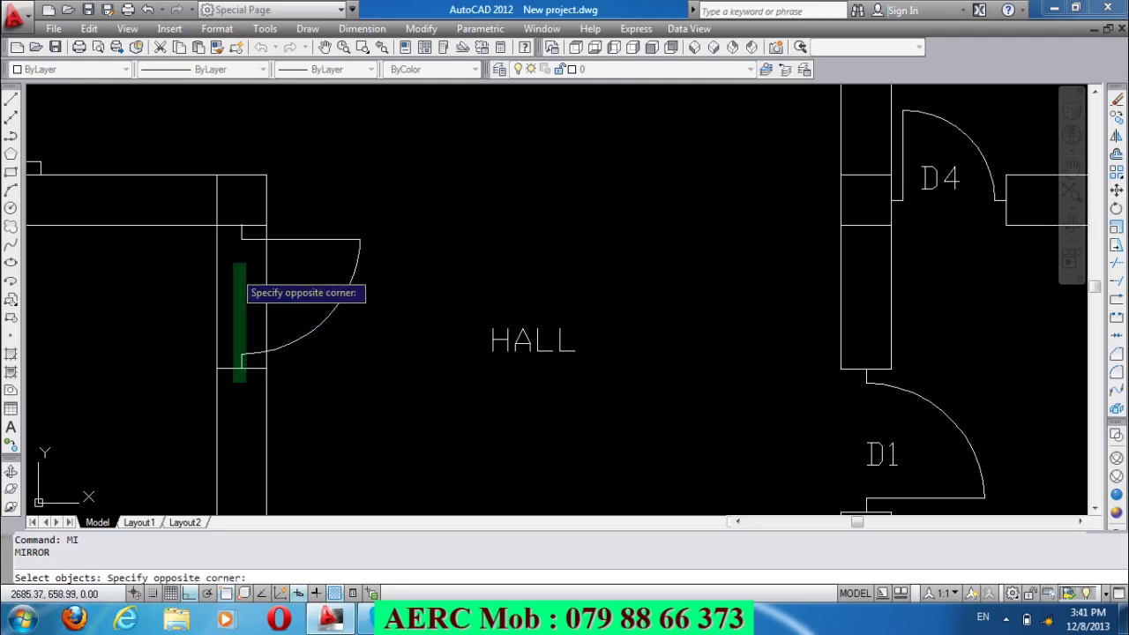
click(232, 234)
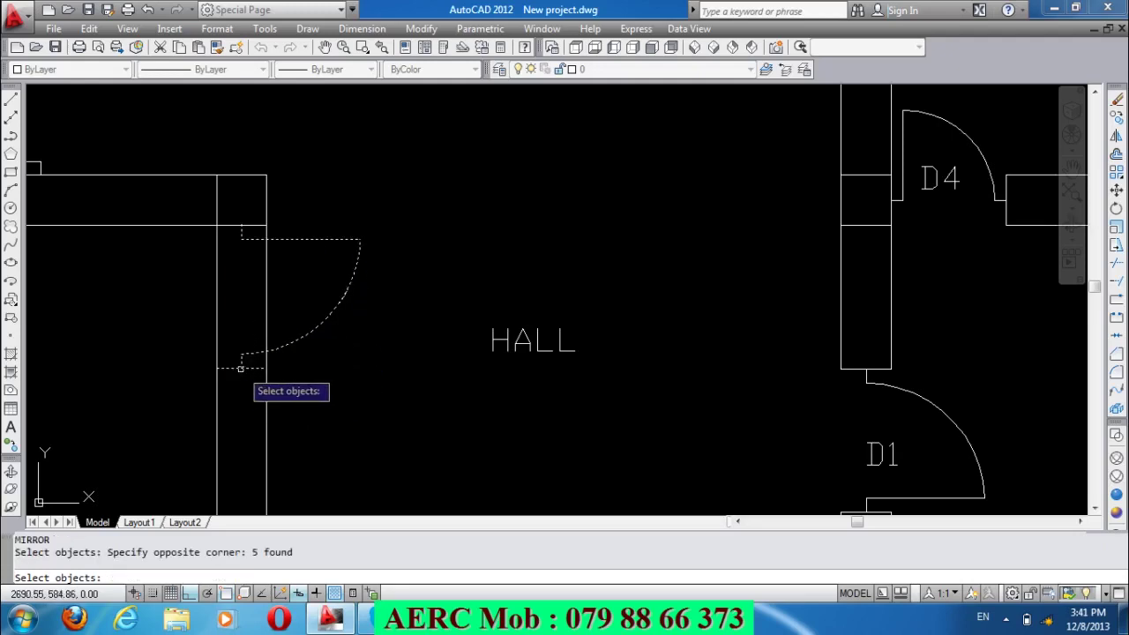
key(Return)
click(240, 368)
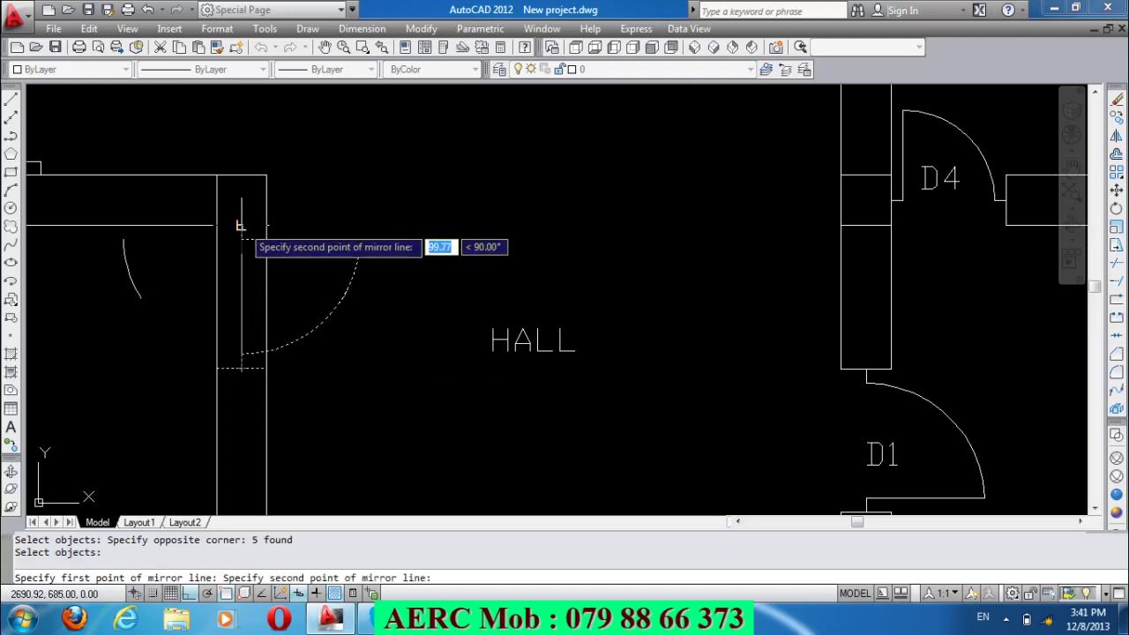
click(239, 224)
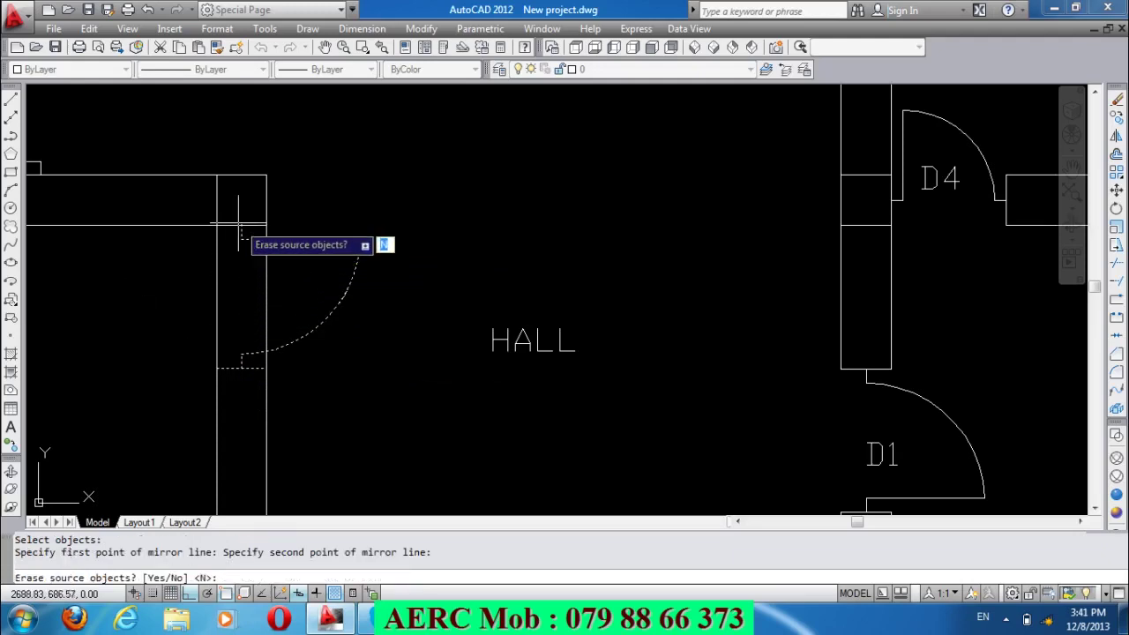
key(Return)
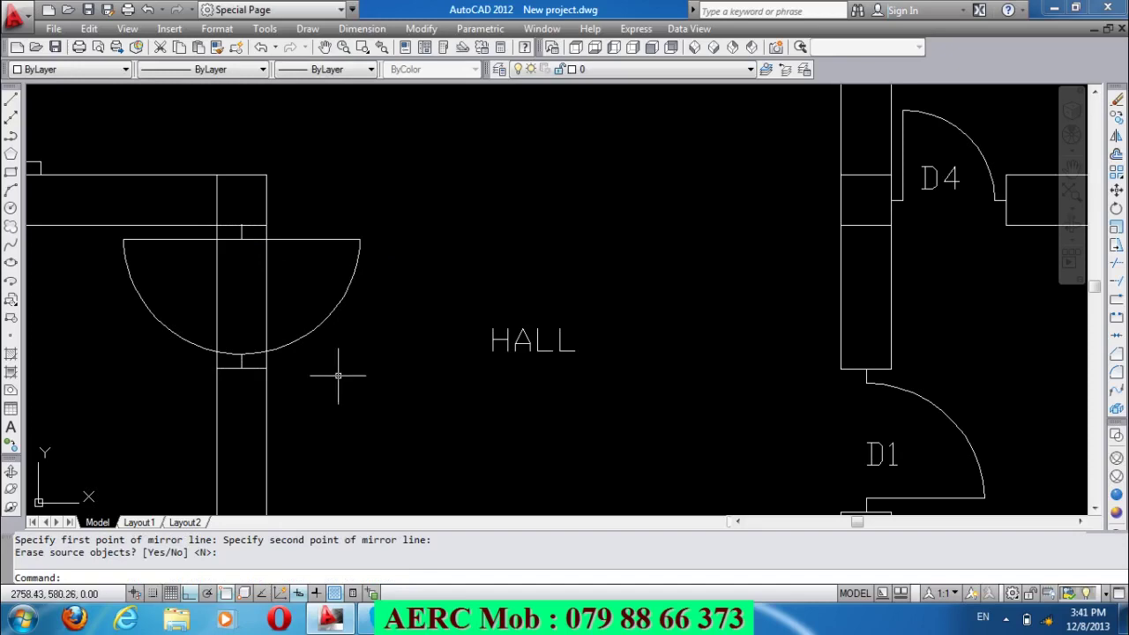
scroll(338, 375, down, 2)
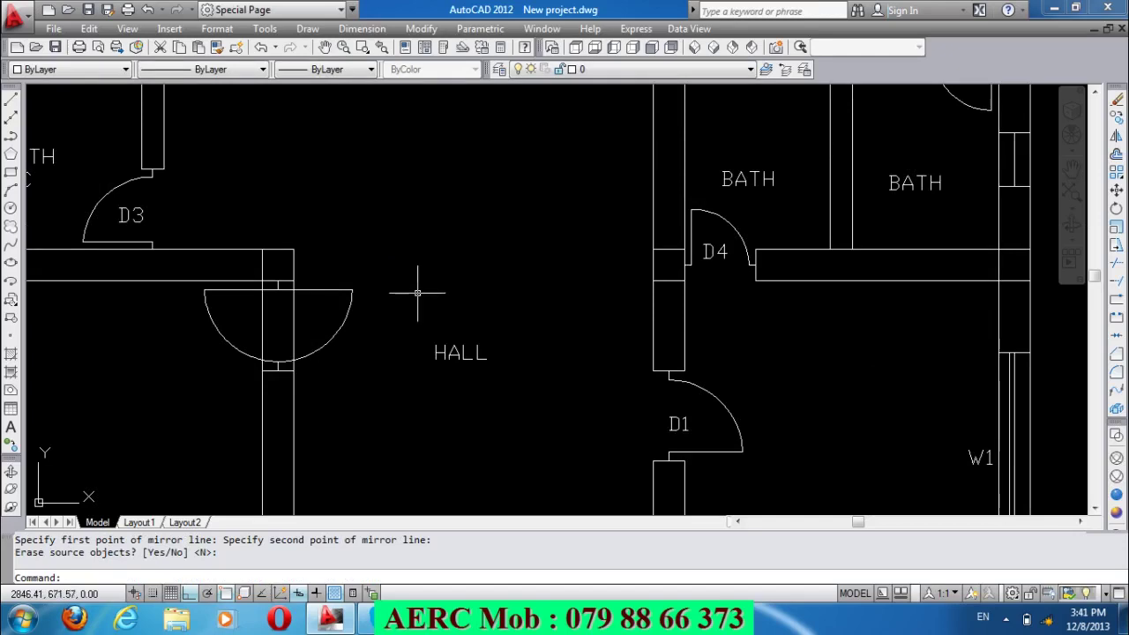
scroll(334, 363, up, 3)
Delete the hall-side door arc and line so the door swings into the adjoining room.
click(461, 317)
click(388, 159)
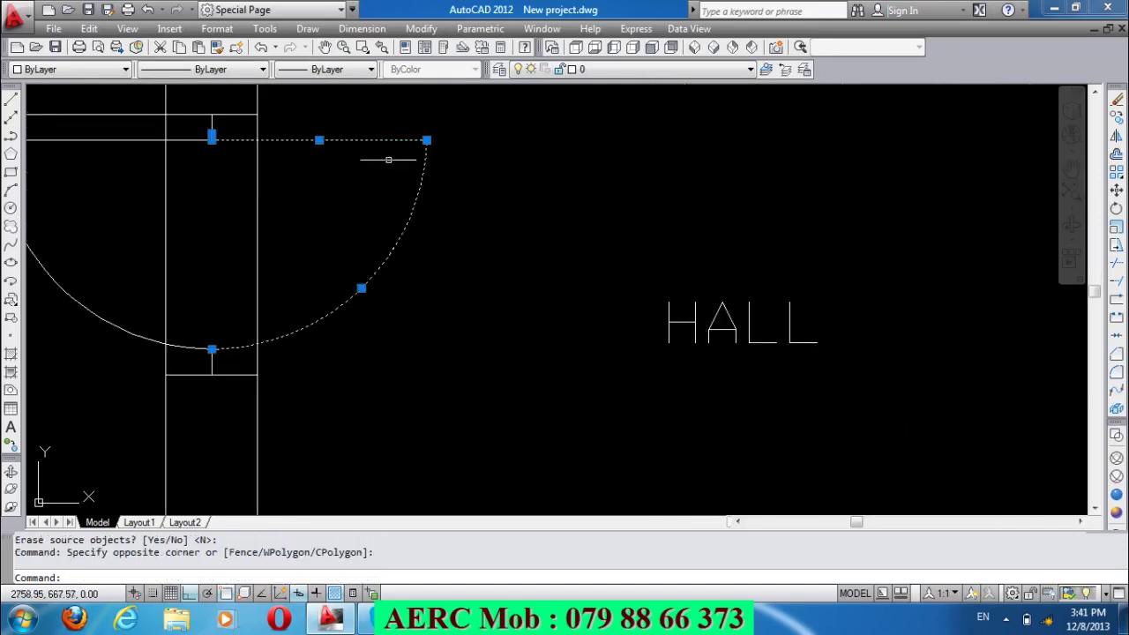
key(Delete)
scroll(271, 372, down, 2)
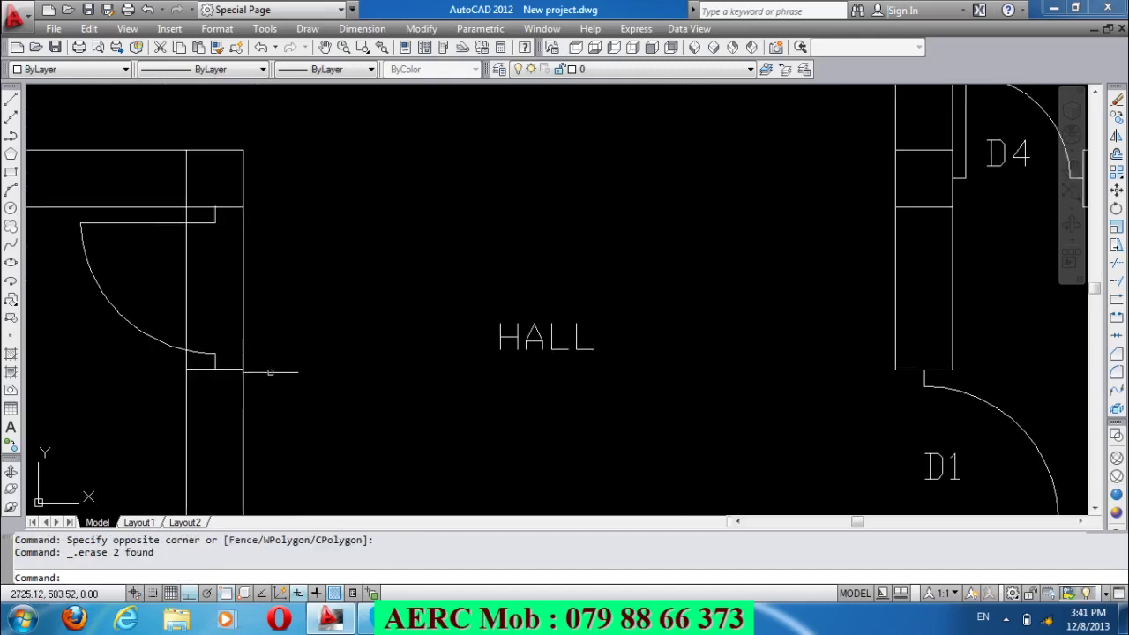
scroll(279, 380, down, 2)
scroll(143, 362, up, 3)
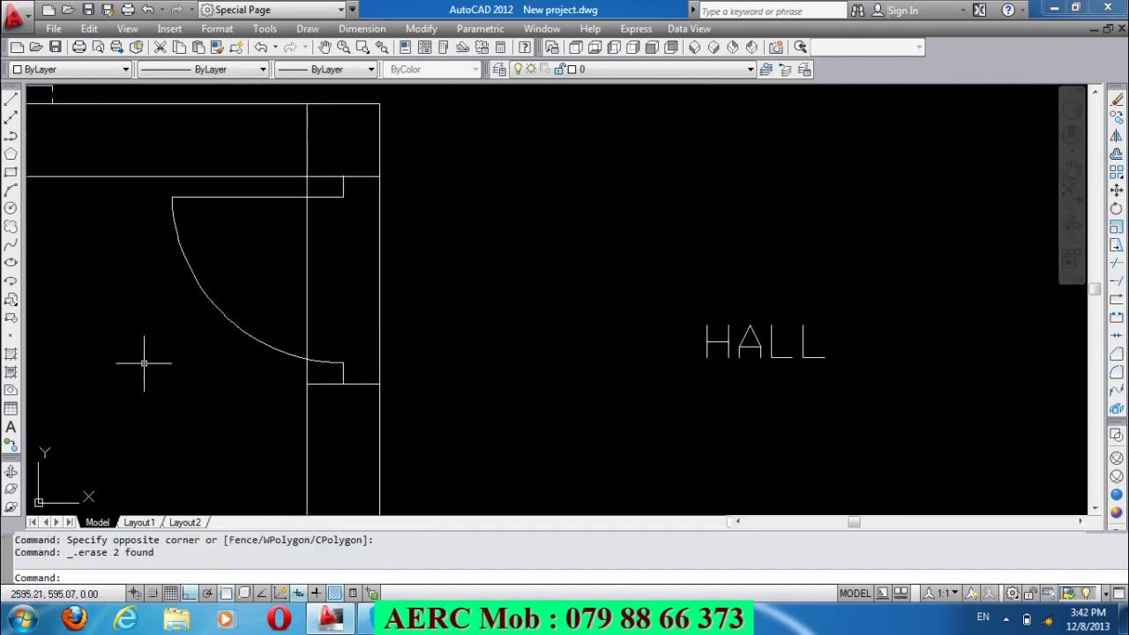
text(TR)
Trim the wall lines and bottom stub out of the new hall-to-dining-room doorway.
key(Return)
key(Return)
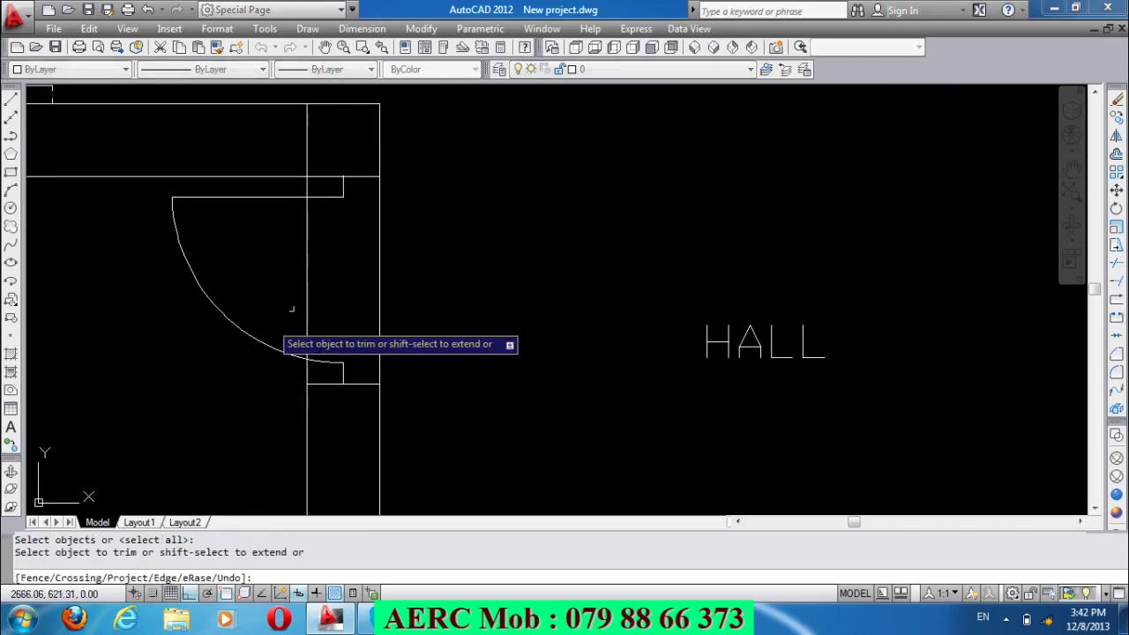
click(341, 276)
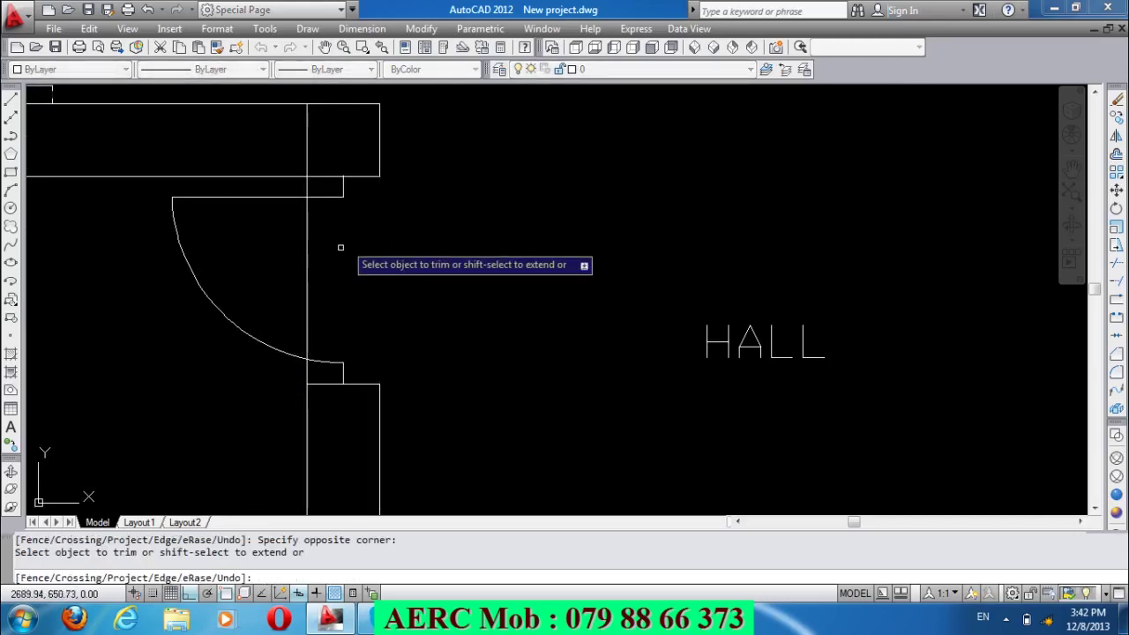
click(325, 207)
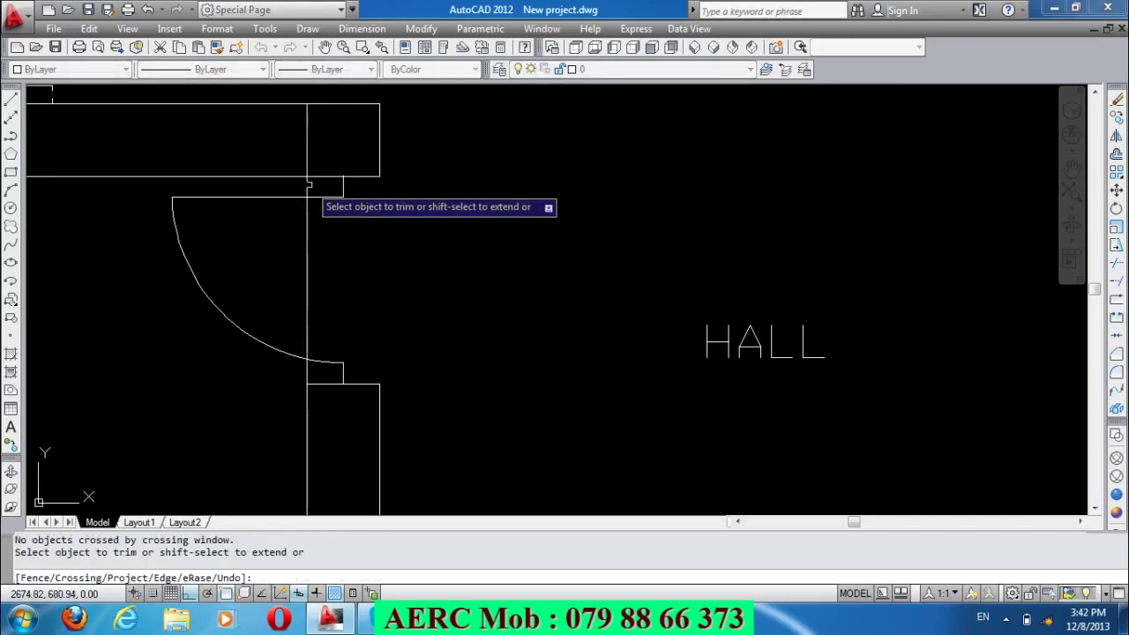
click(309, 185)
click(273, 257)
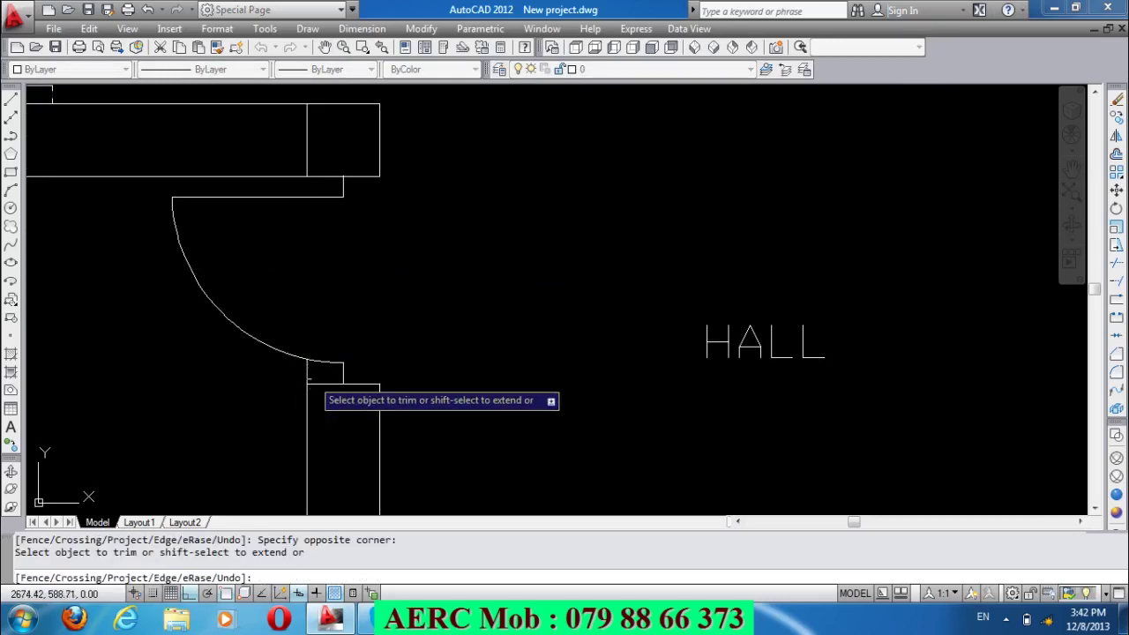
click(305, 370)
click(251, 370)
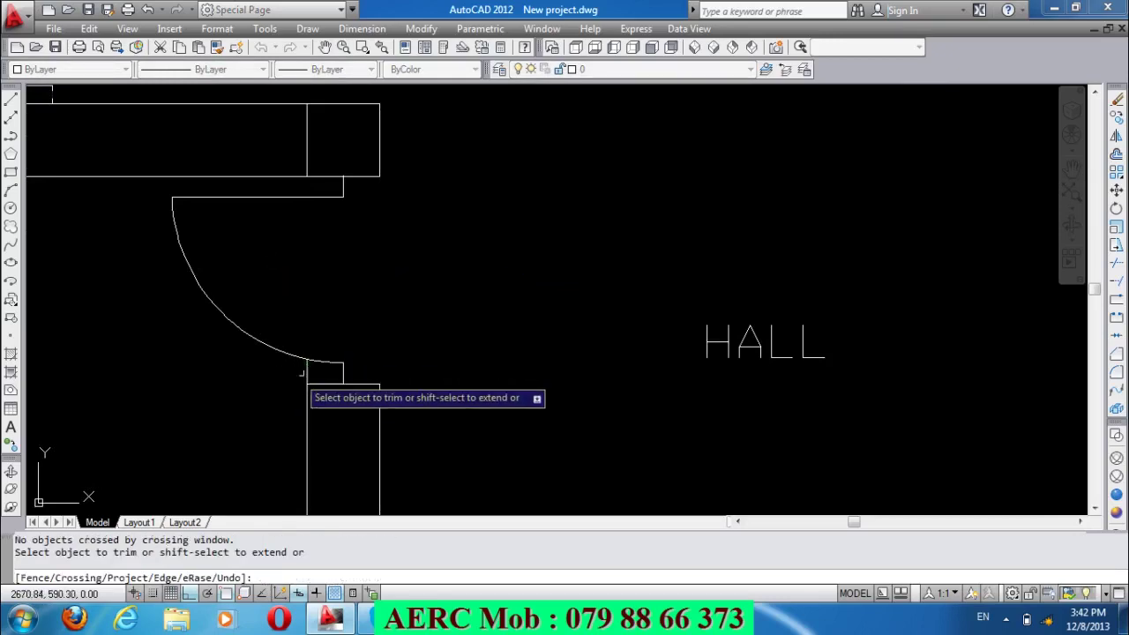
click(308, 371)
scroll(371, 310, down, 5)
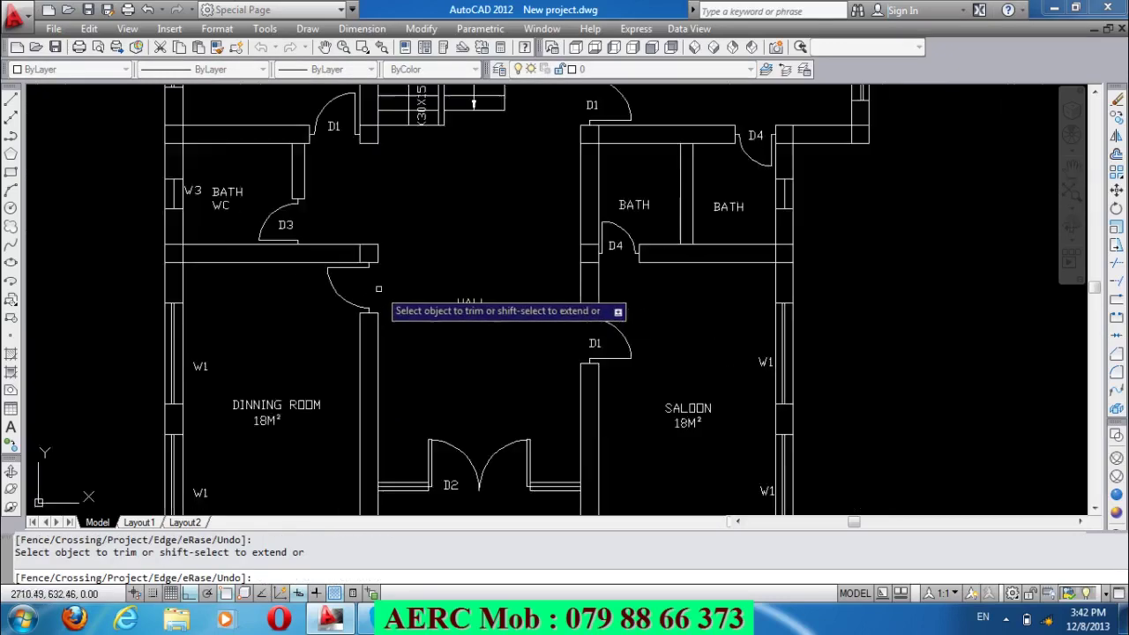
scroll(273, 329, up, 3)
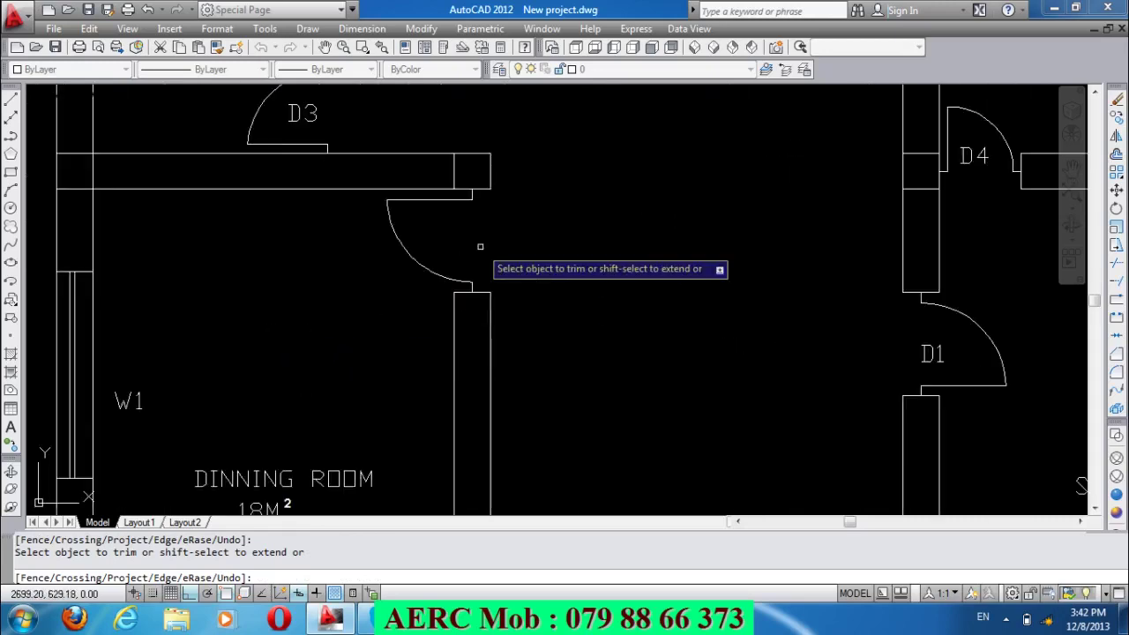
scroll(479, 247, down, 3)
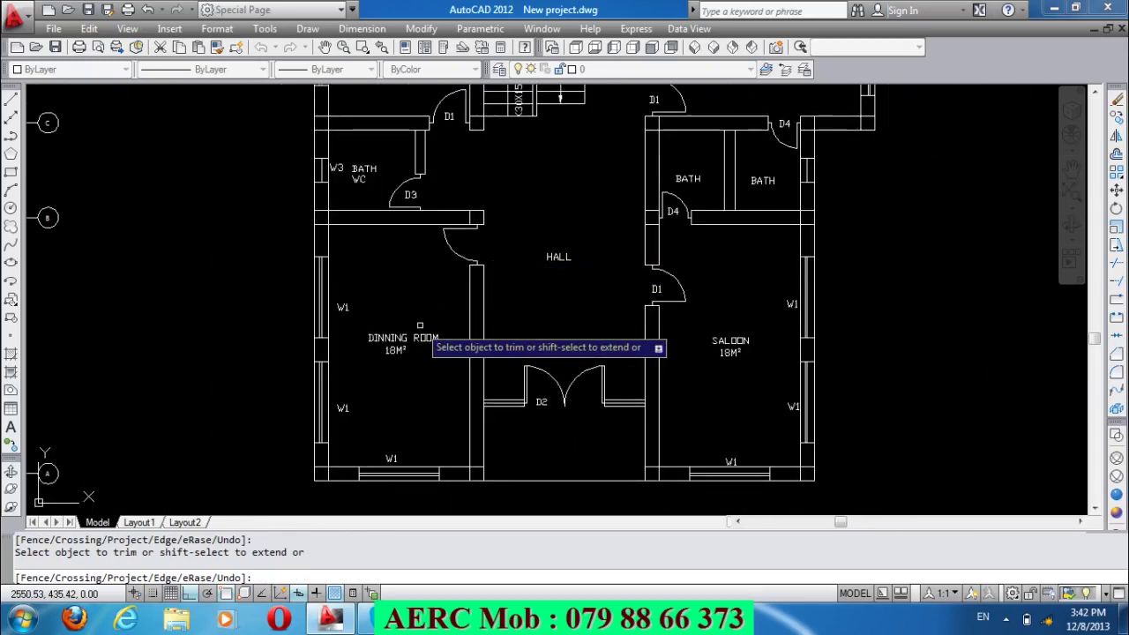
Erase the D1 door's swing arc and jamb lines beside the stairs, keeping its label.
key(Return)
scroll(485, 331, down, 2)
scroll(485, 331, down, 2)
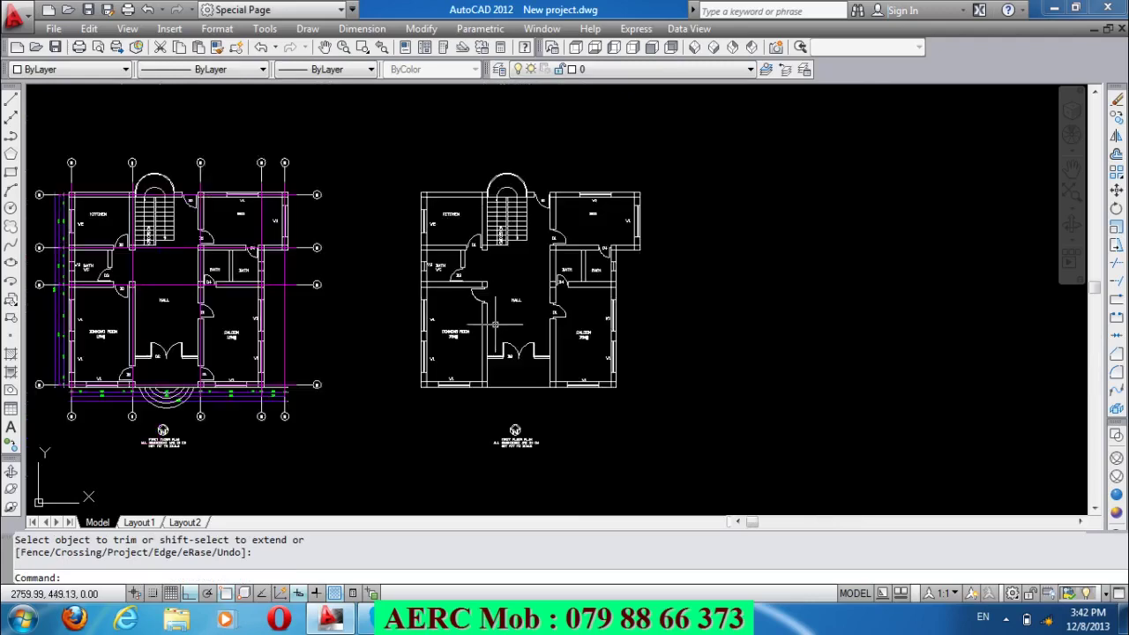
scroll(507, 308, up, 2)
scroll(530, 295, up, 5)
scroll(558, 284, up, 5)
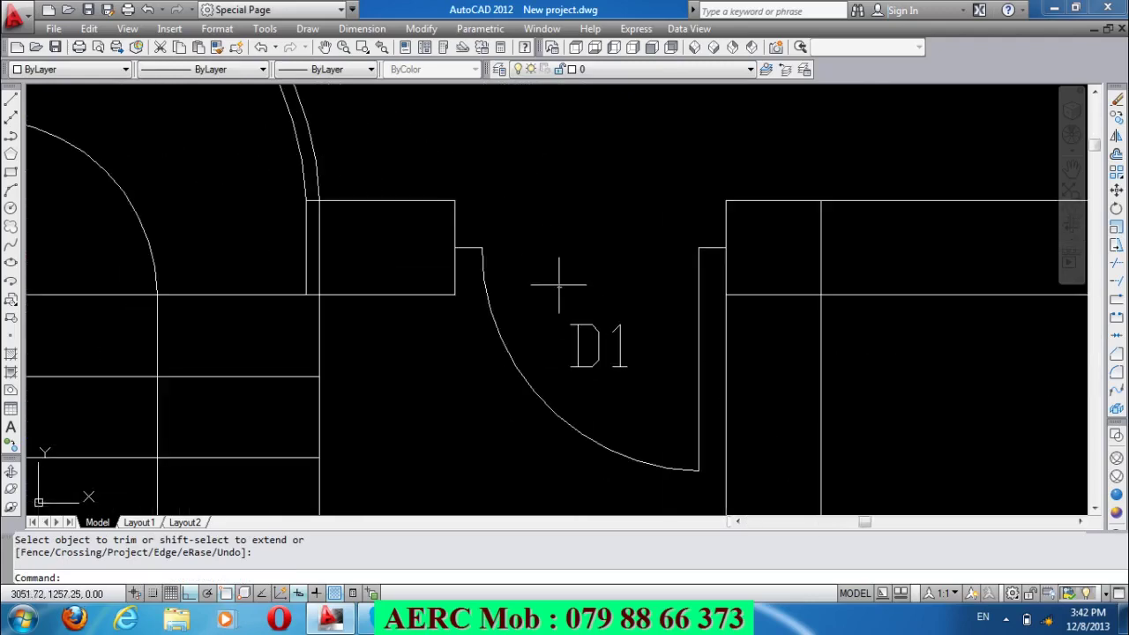
click(713, 265)
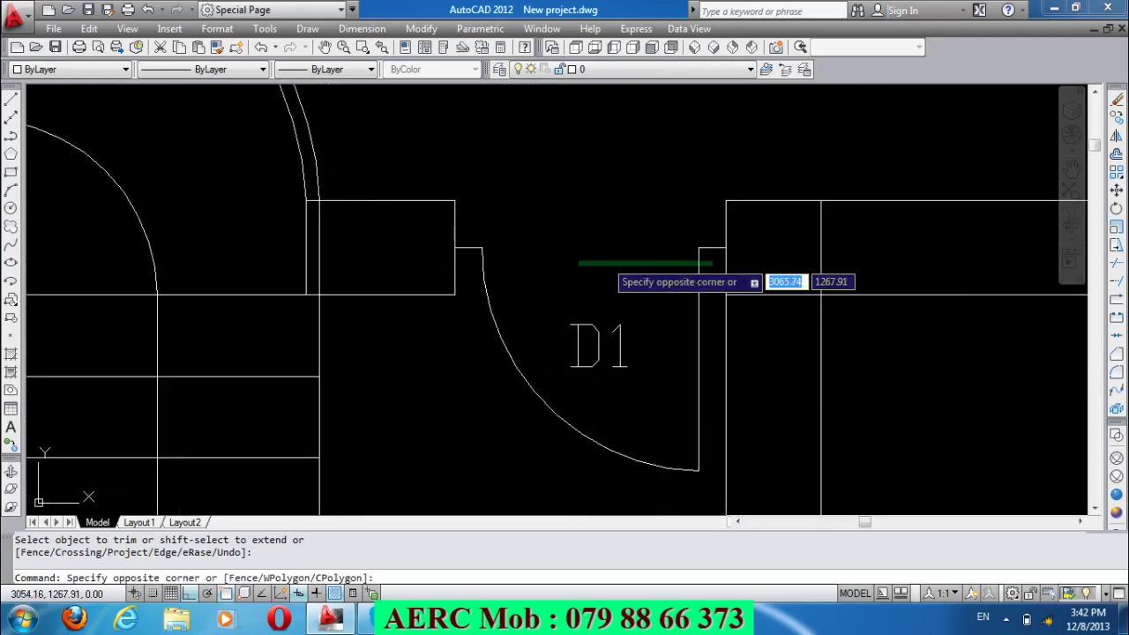
click(420, 230)
key(Delete)
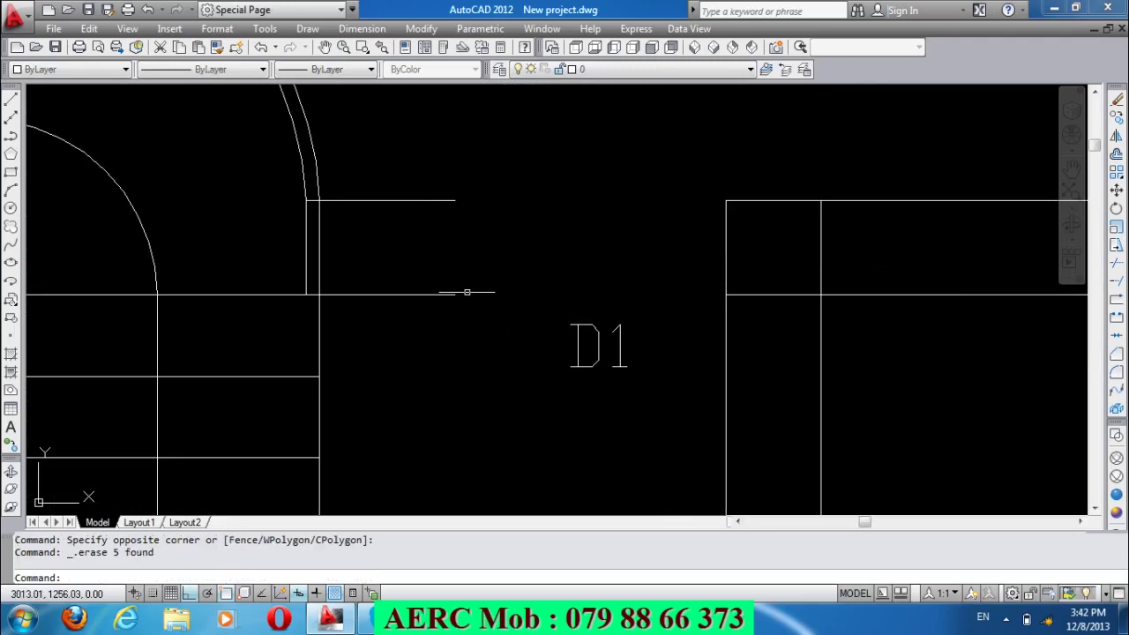
Extend the wall lines across the former D1 opening beside the stairs to close it.
text(ex)
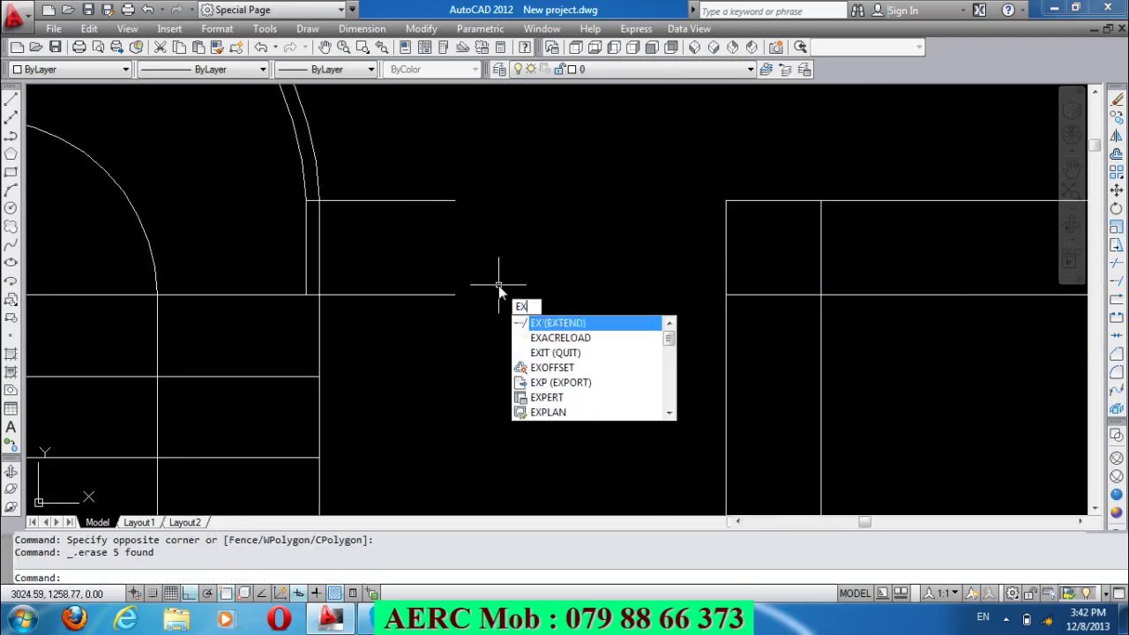
key(Return)
key(Return)
click(446, 387)
click(392, 176)
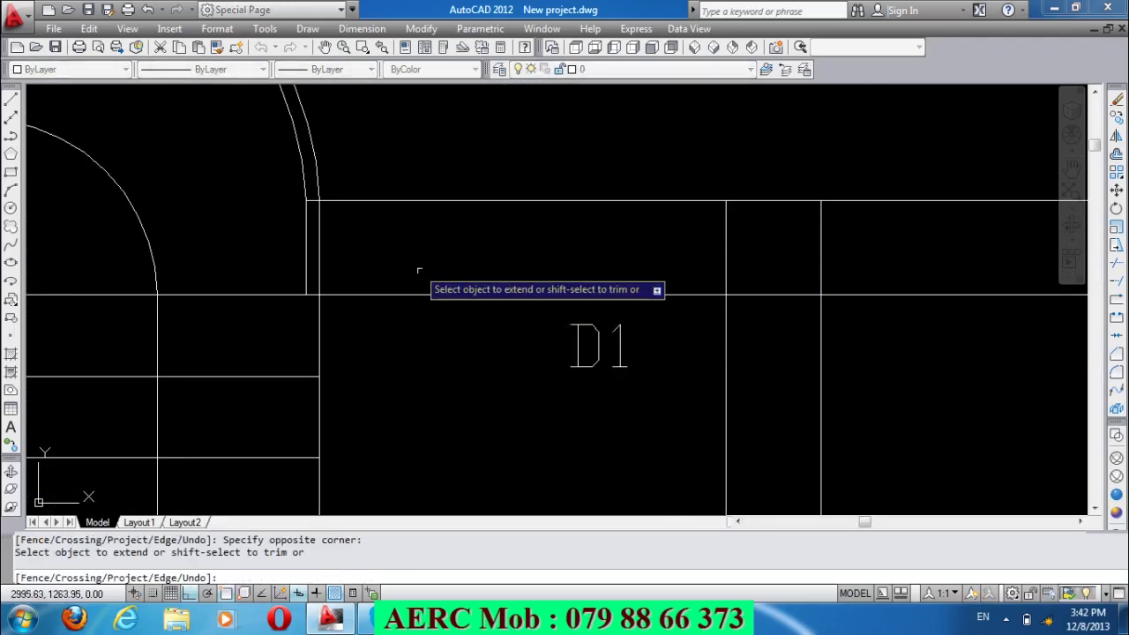
key(Return)
scroll(617, 247, down, 2)
scroll(556, 194, down, 2)
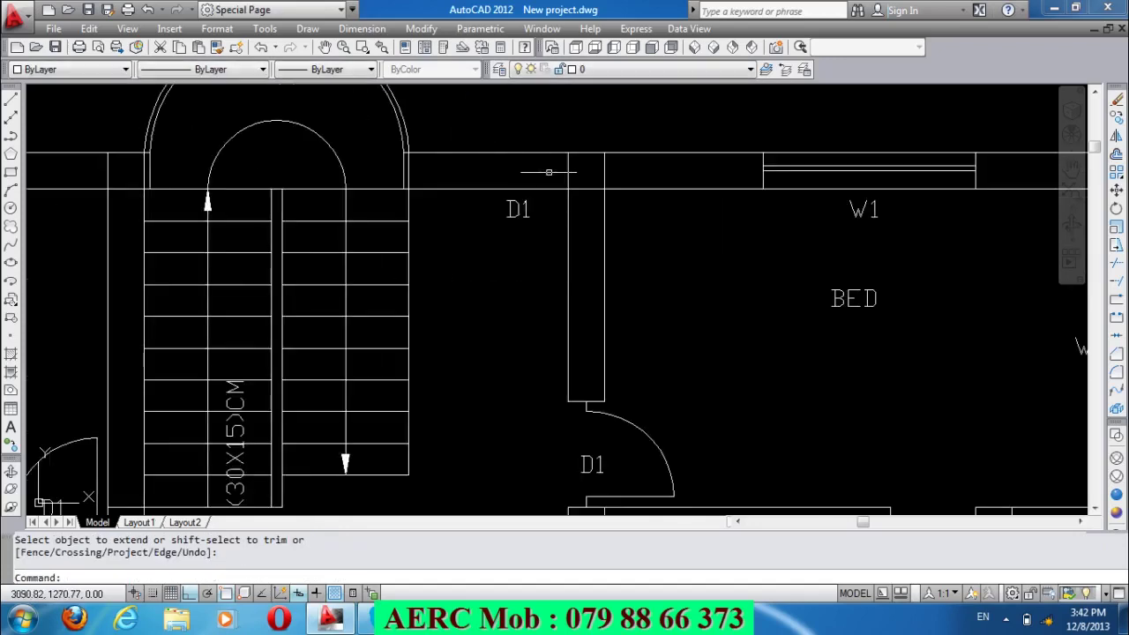
scroll(549, 173, down, 1)
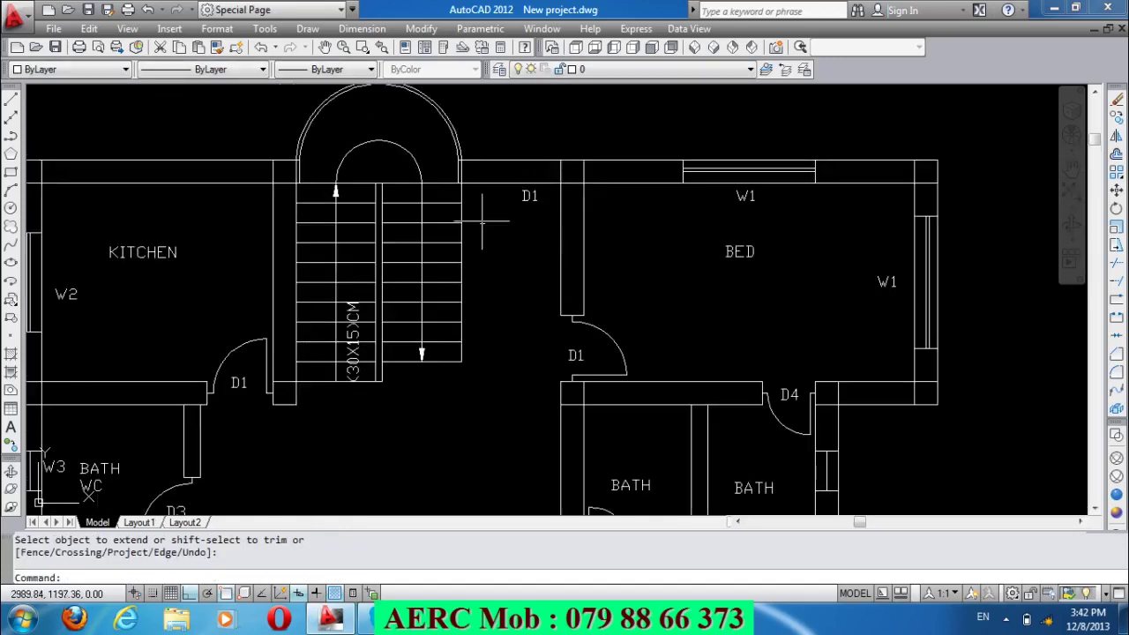
scroll(528, 172, down, 2)
scroll(532, 152, down, 2)
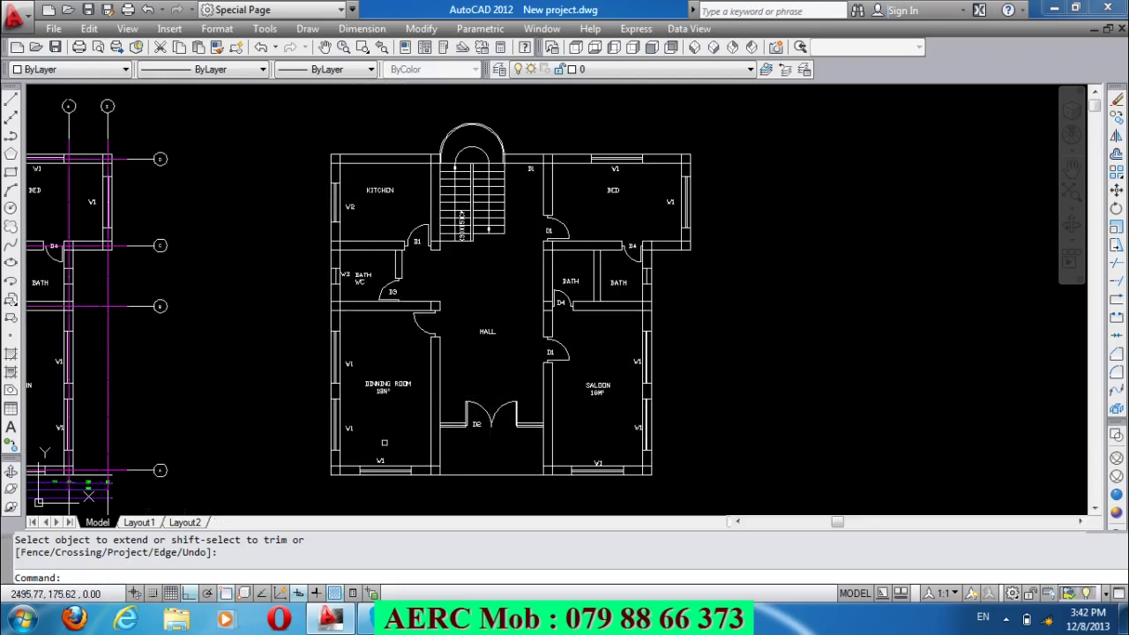
scroll(384, 442, up, 5)
Rename the DINNING ROOM label to BED.
click(370, 249)
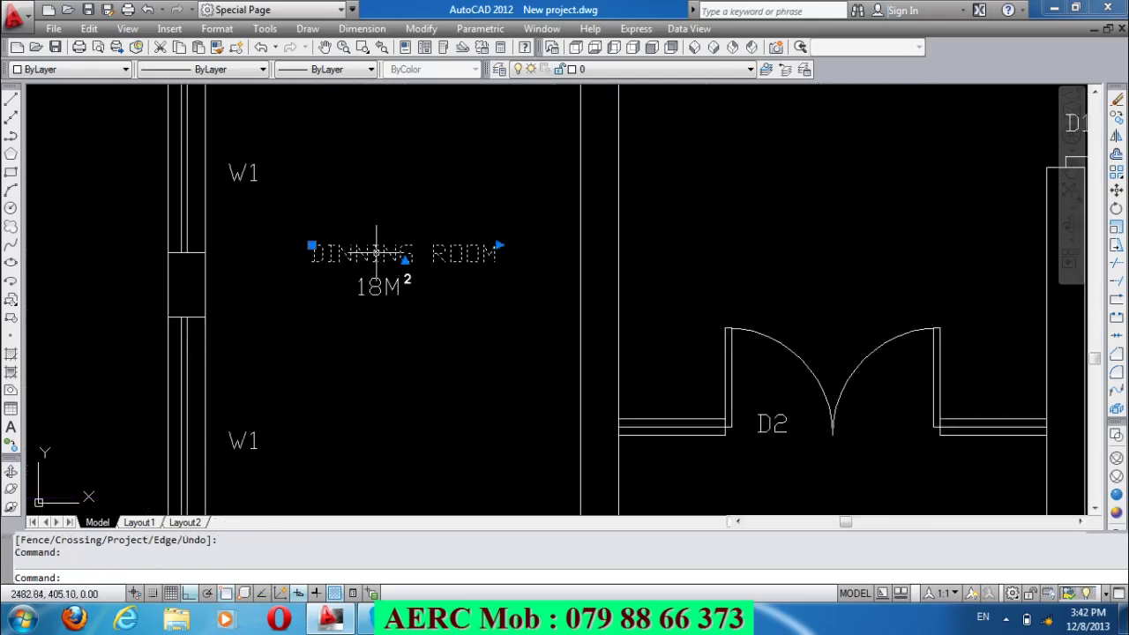
double_click(377, 254)
drag(504, 249, 311, 276)
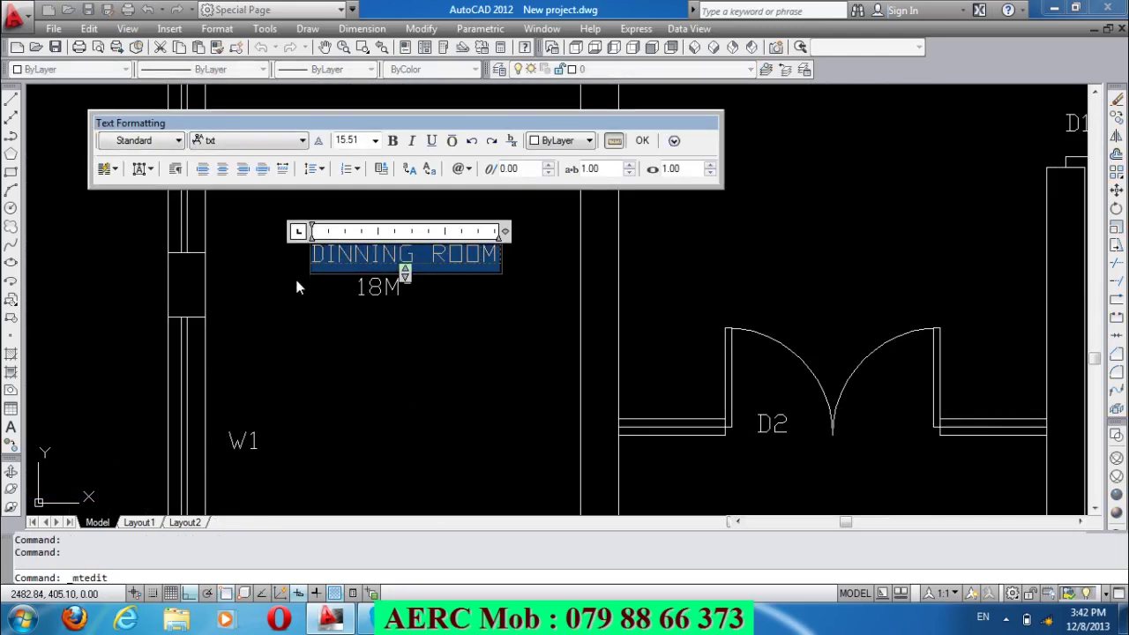
text(BED)
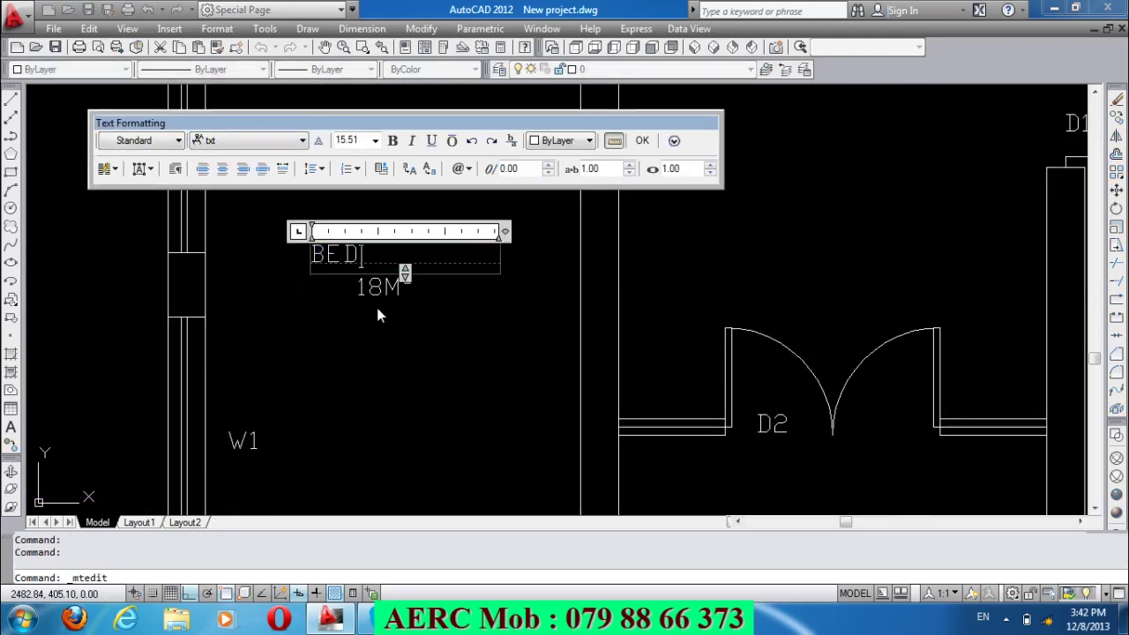
click(376, 307)
scroll(340, 300, down, 2)
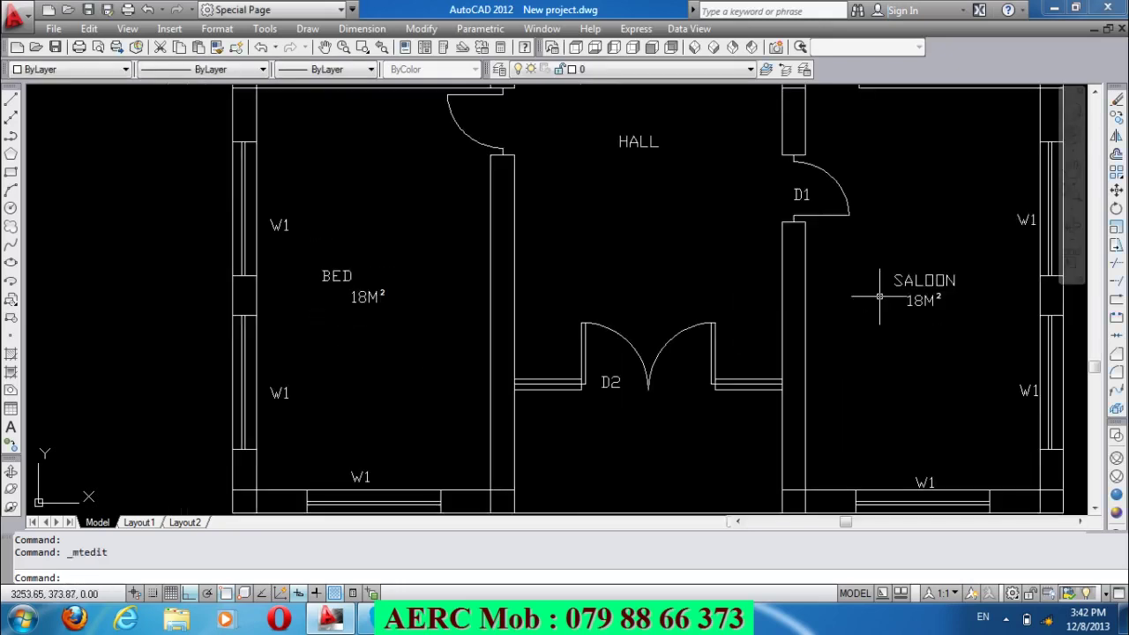
Rename the SALOON label to BED.
double_click(926, 281)
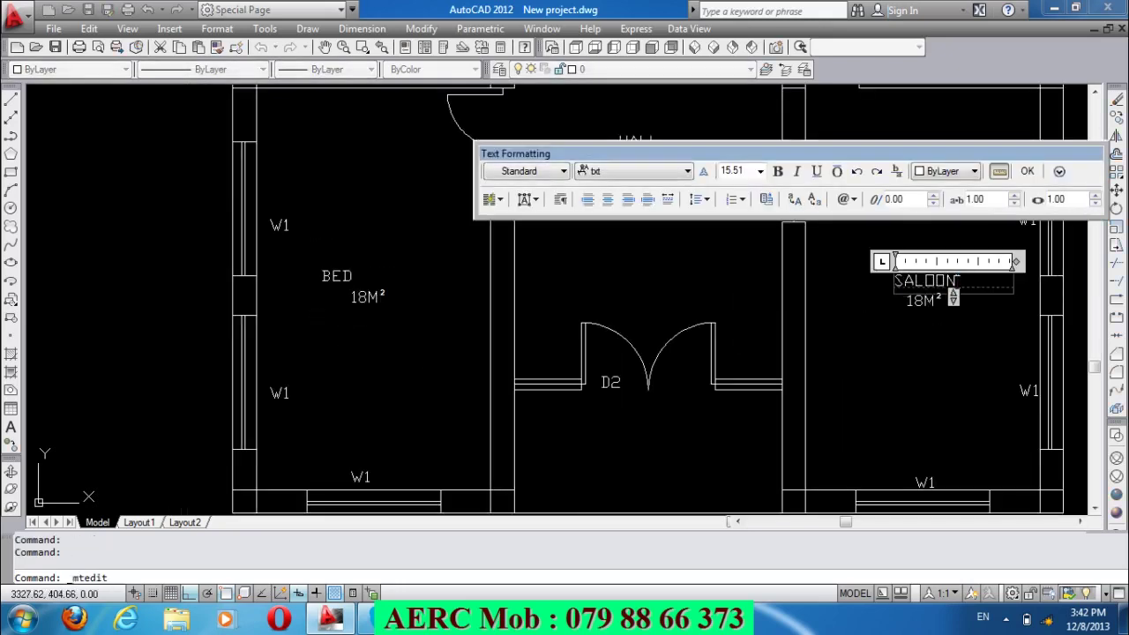
text(BE)
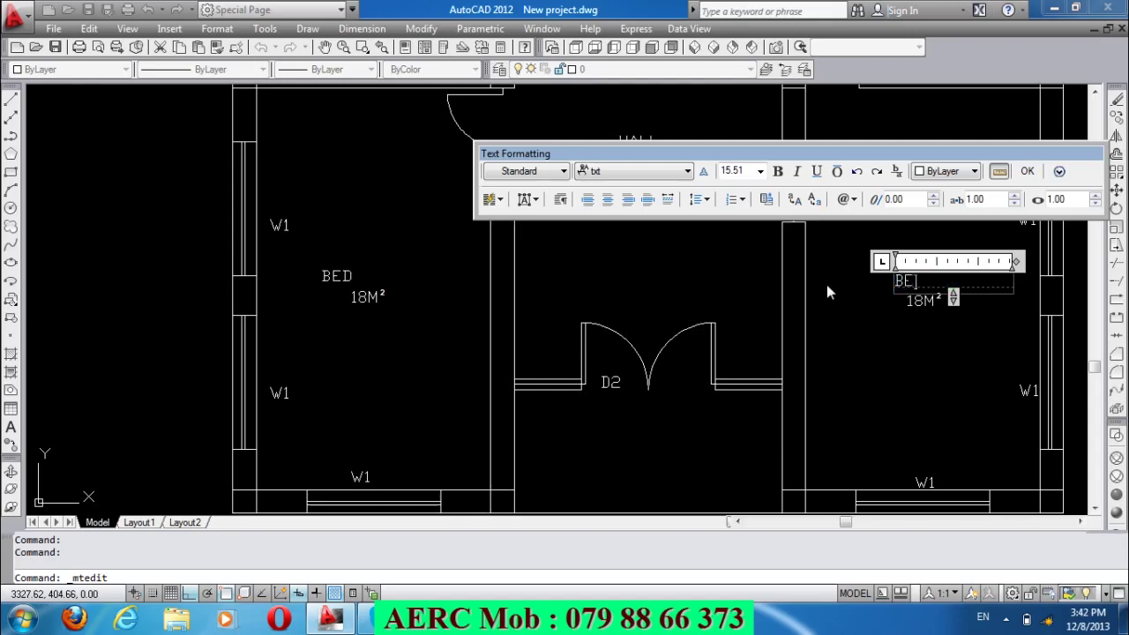
text(D)
click(864, 340)
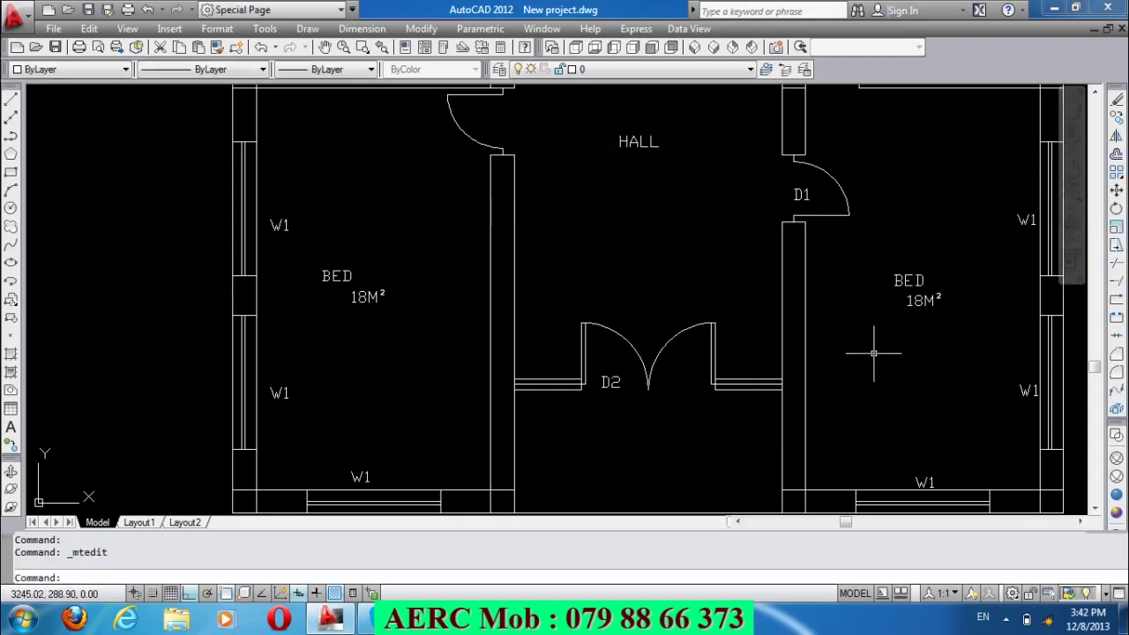
text(m)
key(Return)
click(924, 310)
Move both bedrooms' 18M² labels onto the BED line, right after the word, with Ortho off.
click(905, 300)
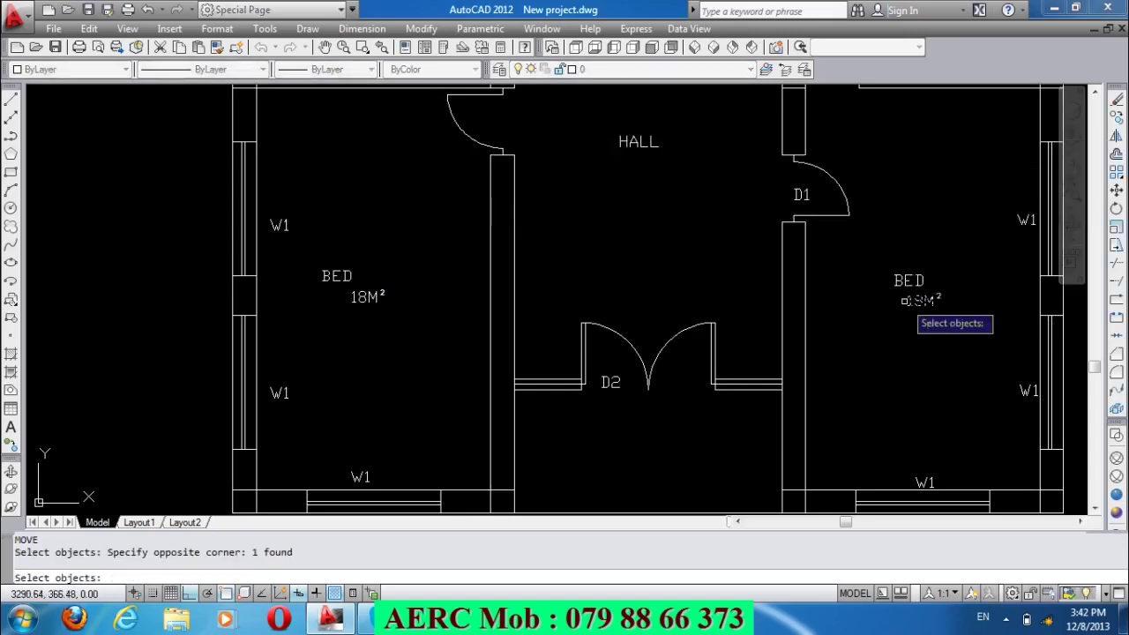
key(Return)
click(920, 378)
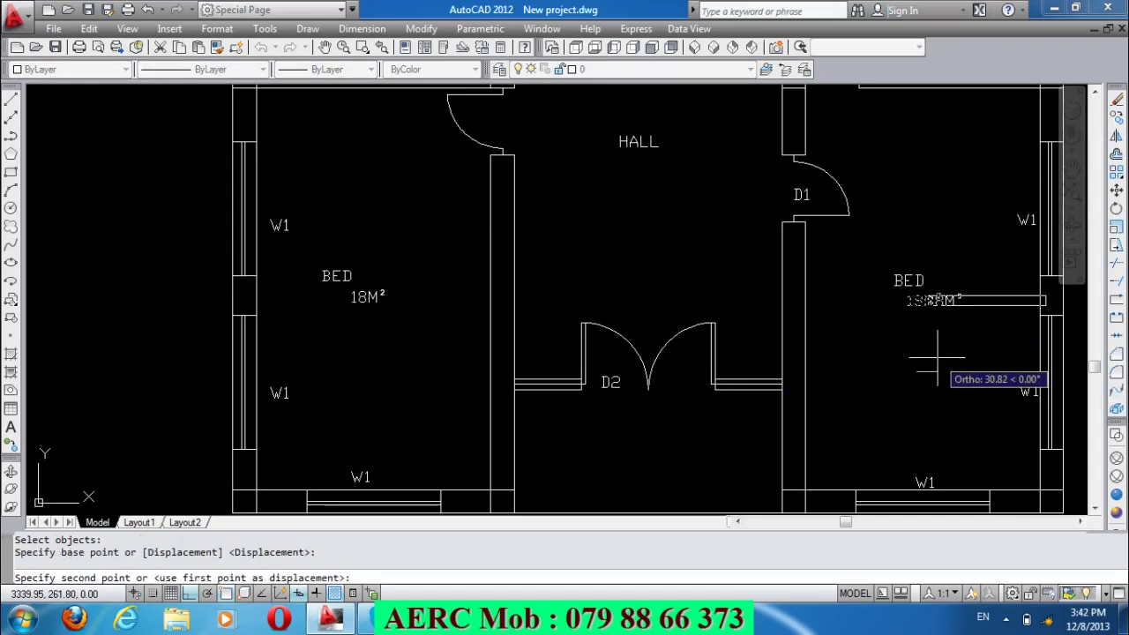
key(F8)
click(931, 355)
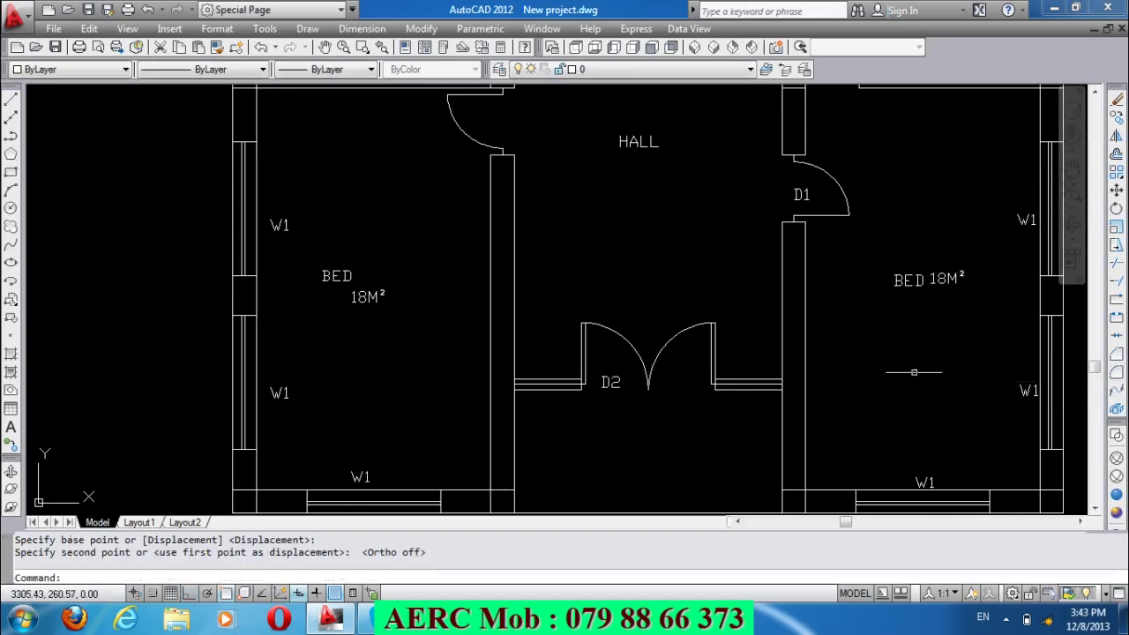
key(Return)
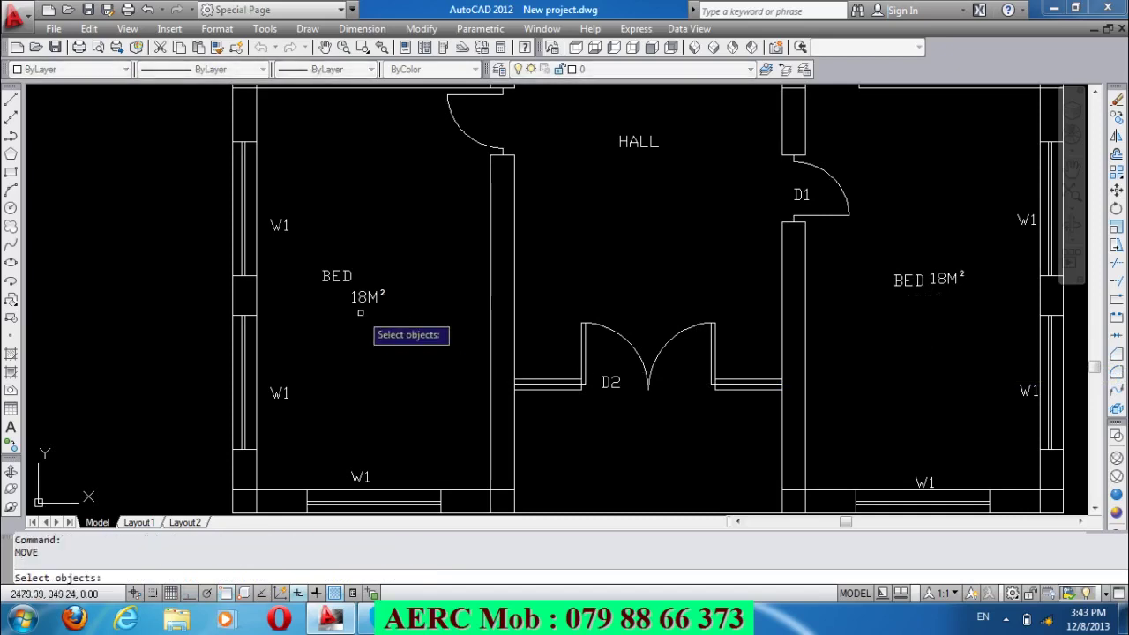
click(367, 296)
key(Return)
click(404, 328)
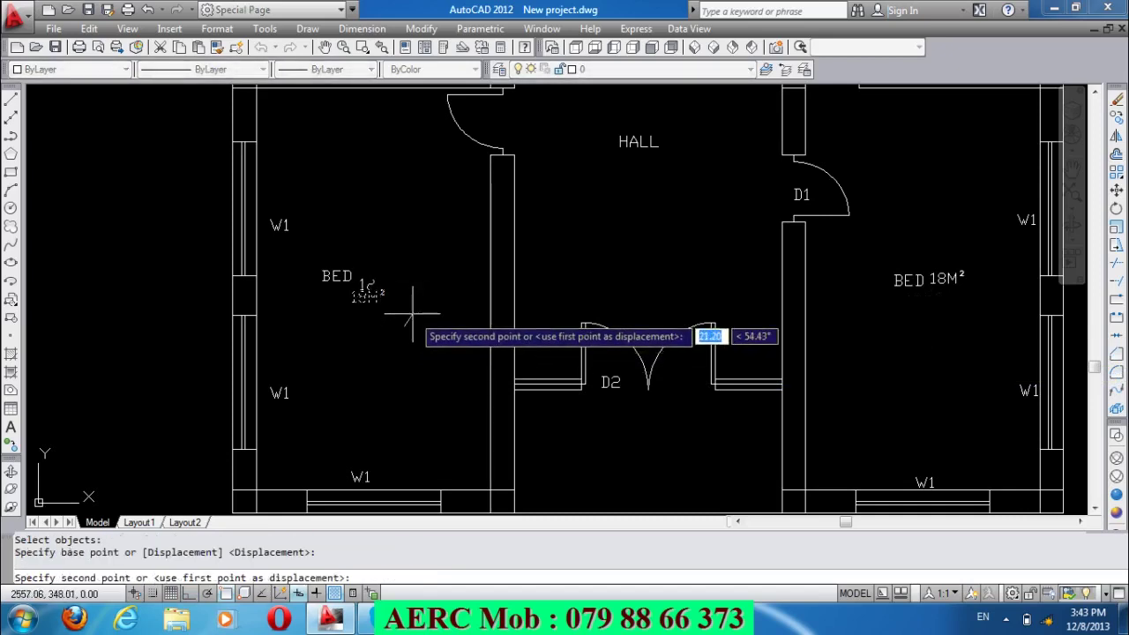
click(410, 299)
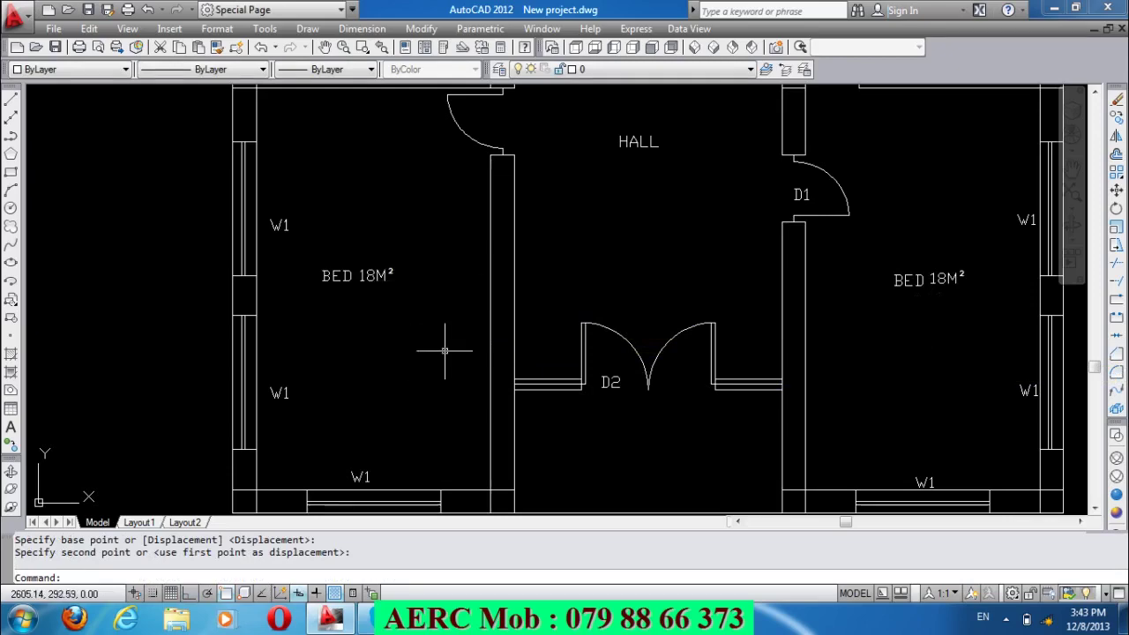
scroll(445, 350, down, 2)
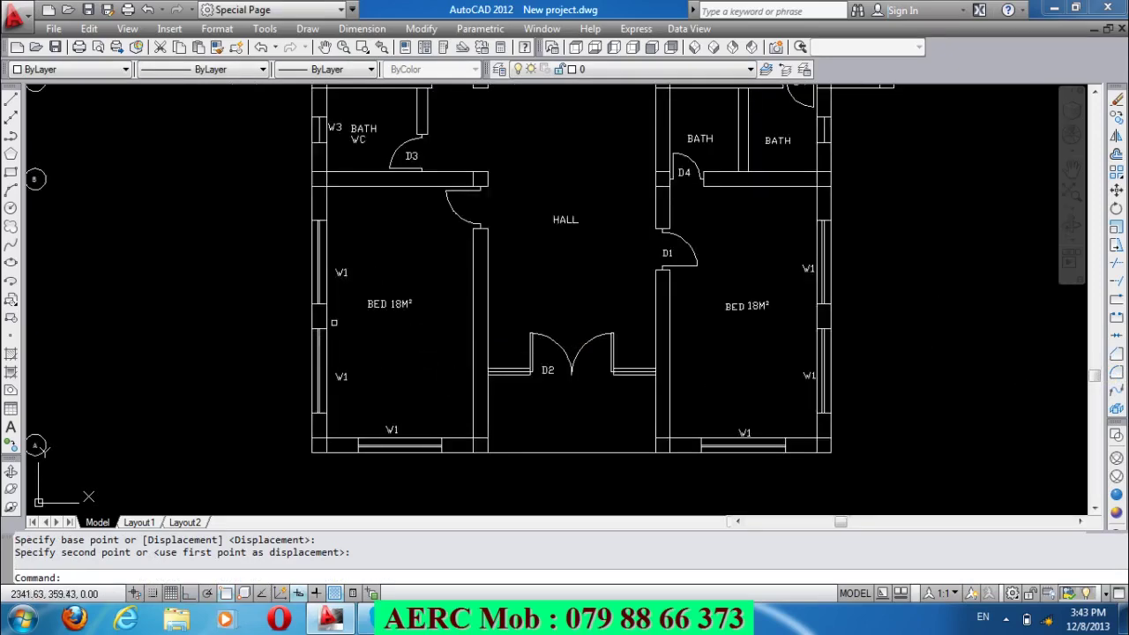
scroll(334, 323, up, 2)
scroll(514, 285, down, 5)
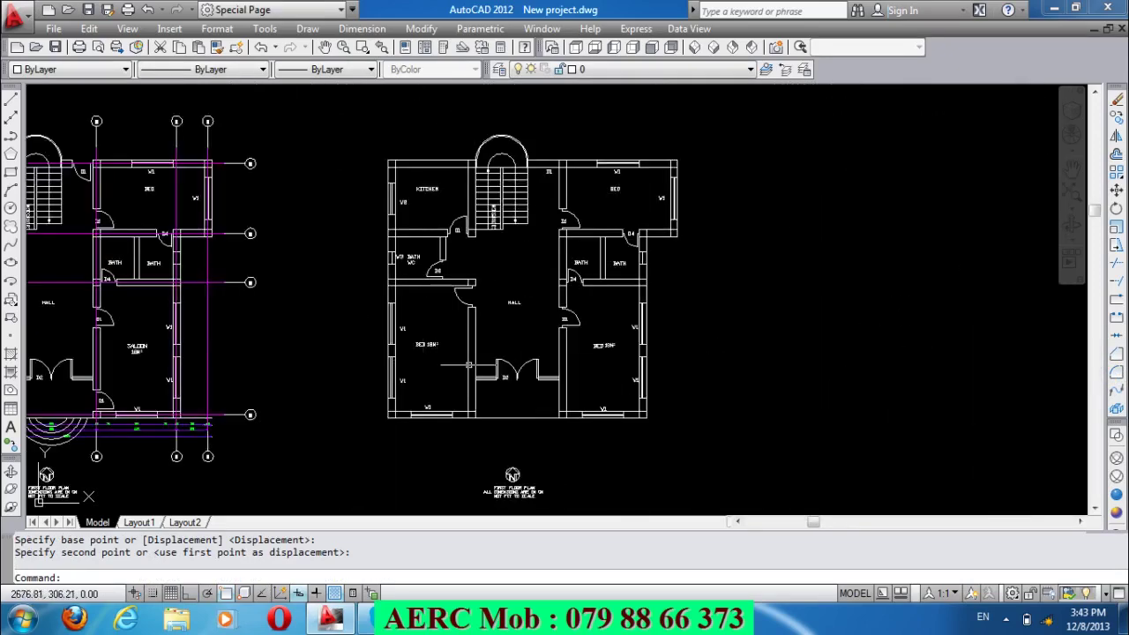
scroll(652, 272, up, 3)
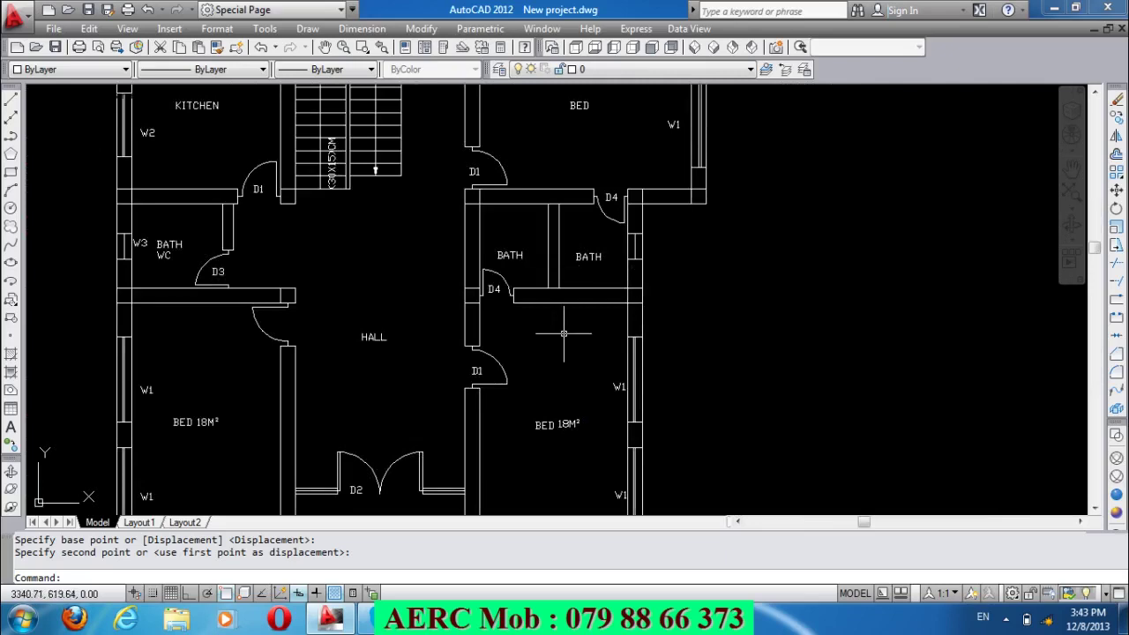
scroll(555, 275, down, 2)
scroll(562, 278, down, 2)
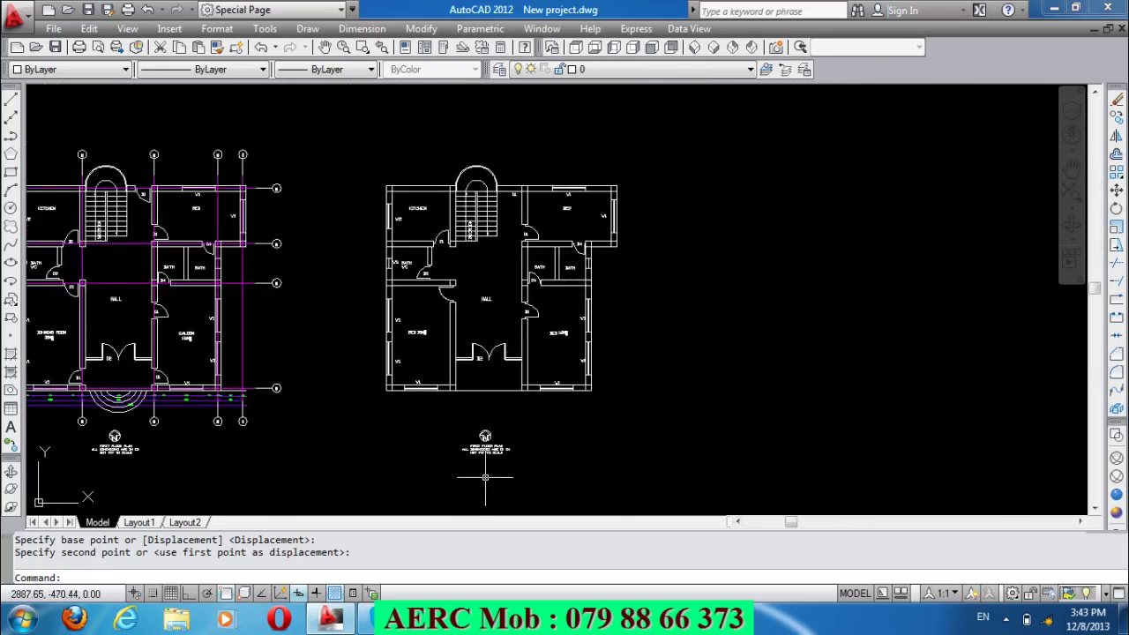
scroll(441, 409, up, 3)
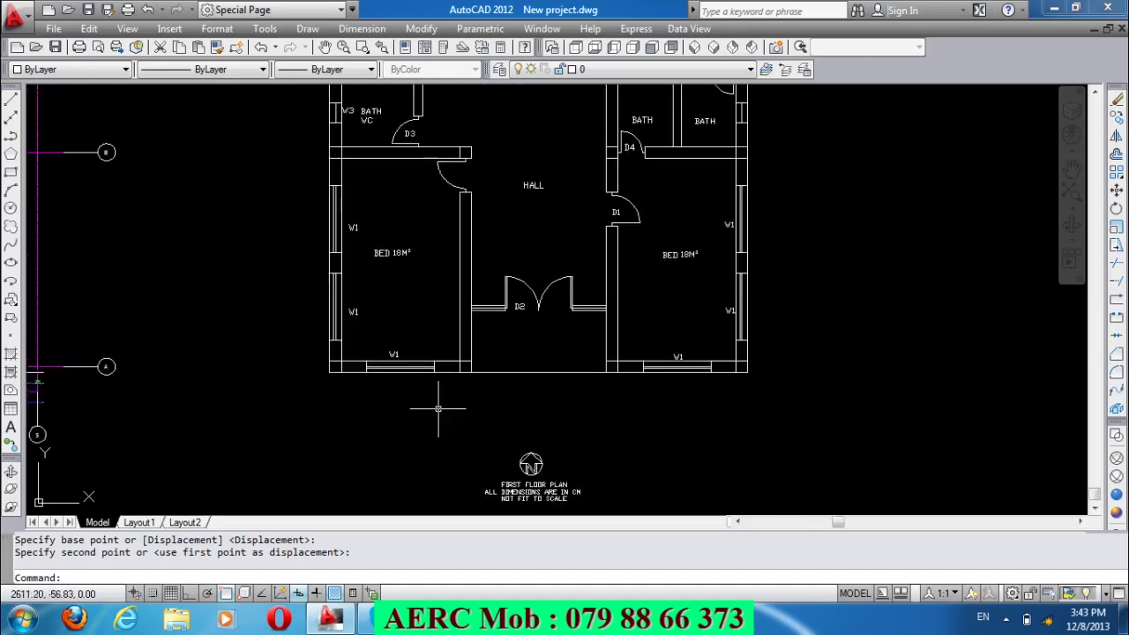
scroll(437, 408, down, 2)
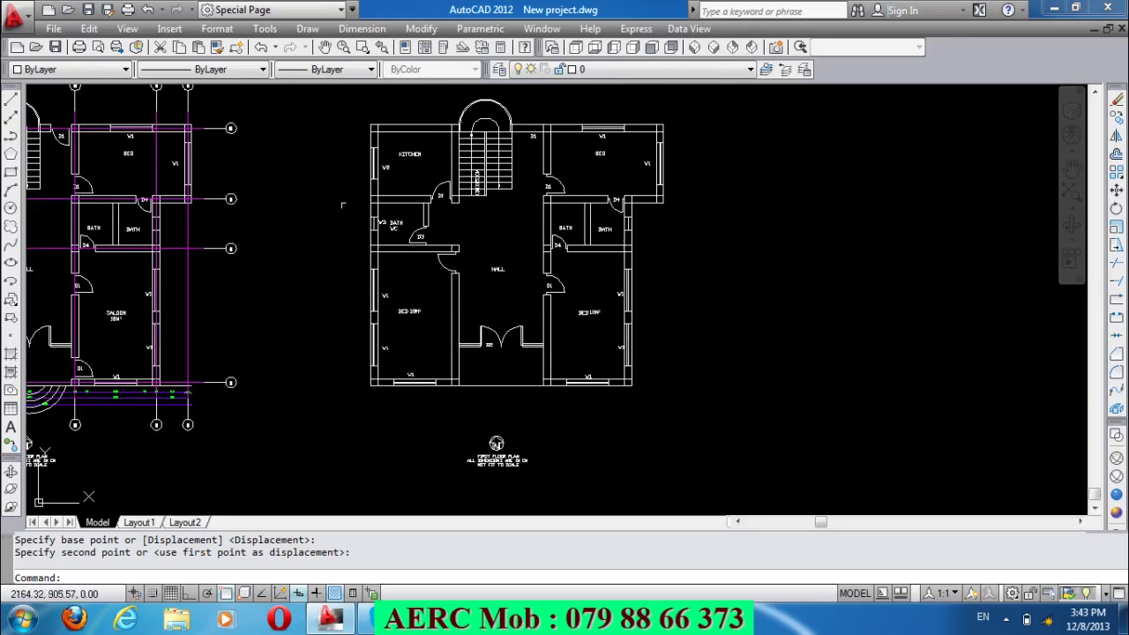
scroll(339, 194, up, 2)
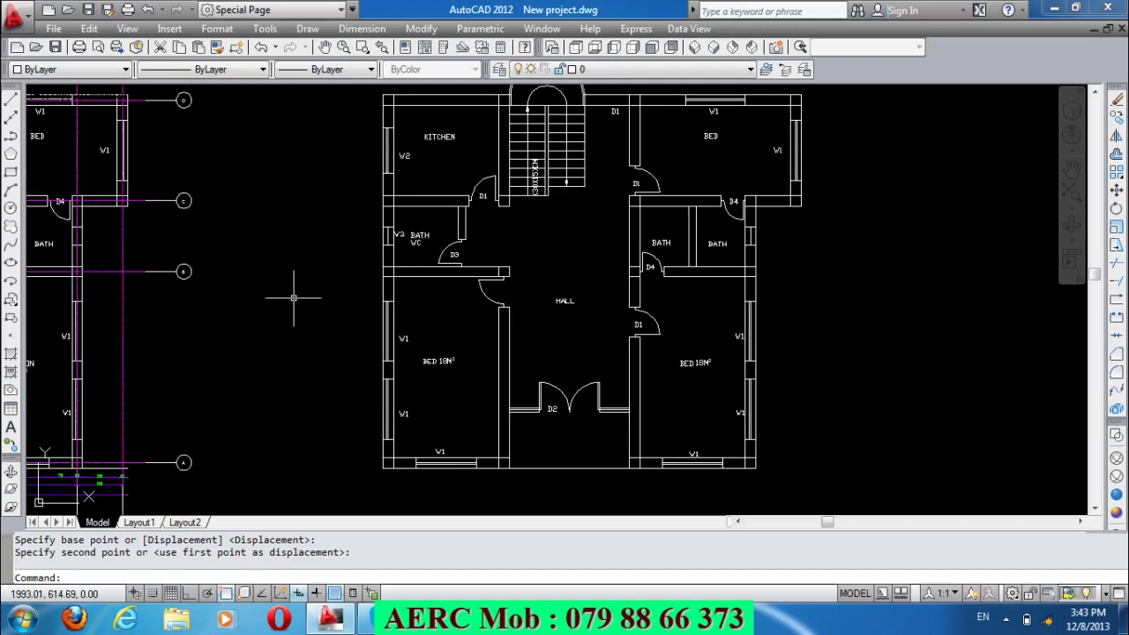
Offset the left, bottom and right outer walls and the short top-right walls 70 units outward.
text(o)
key(Return)
text(70)
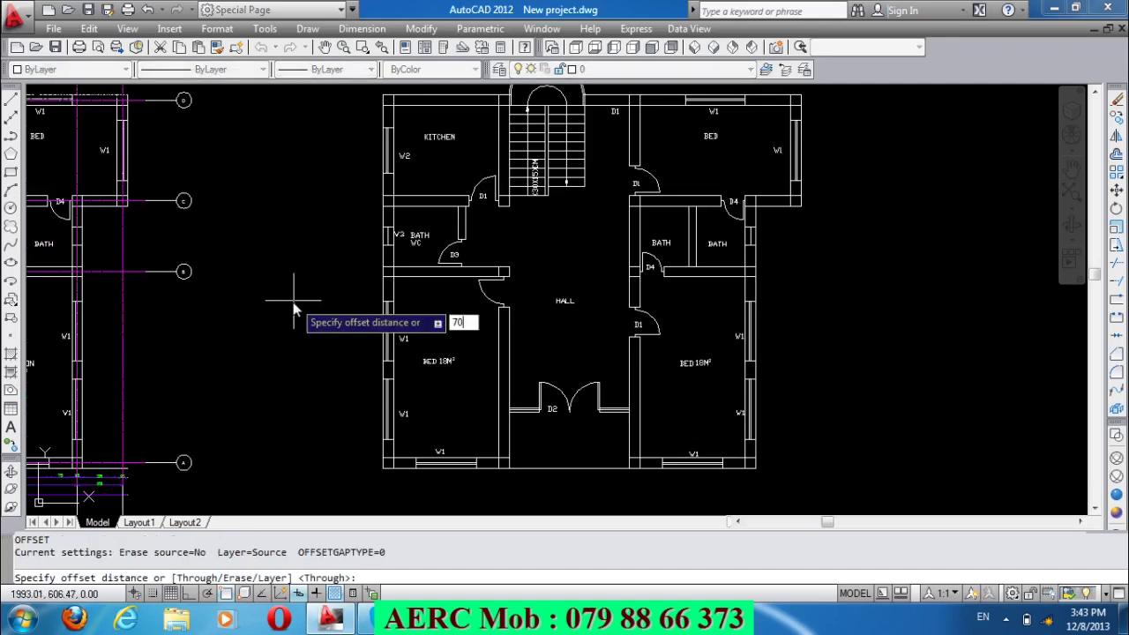
key(Return)
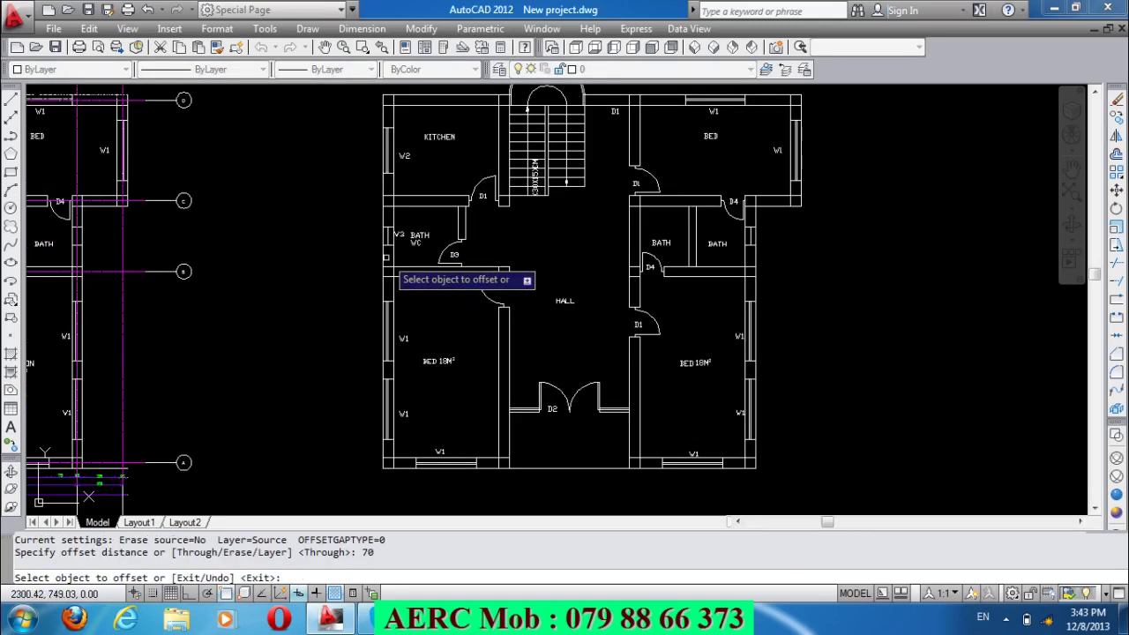
click(382, 257)
click(379, 258)
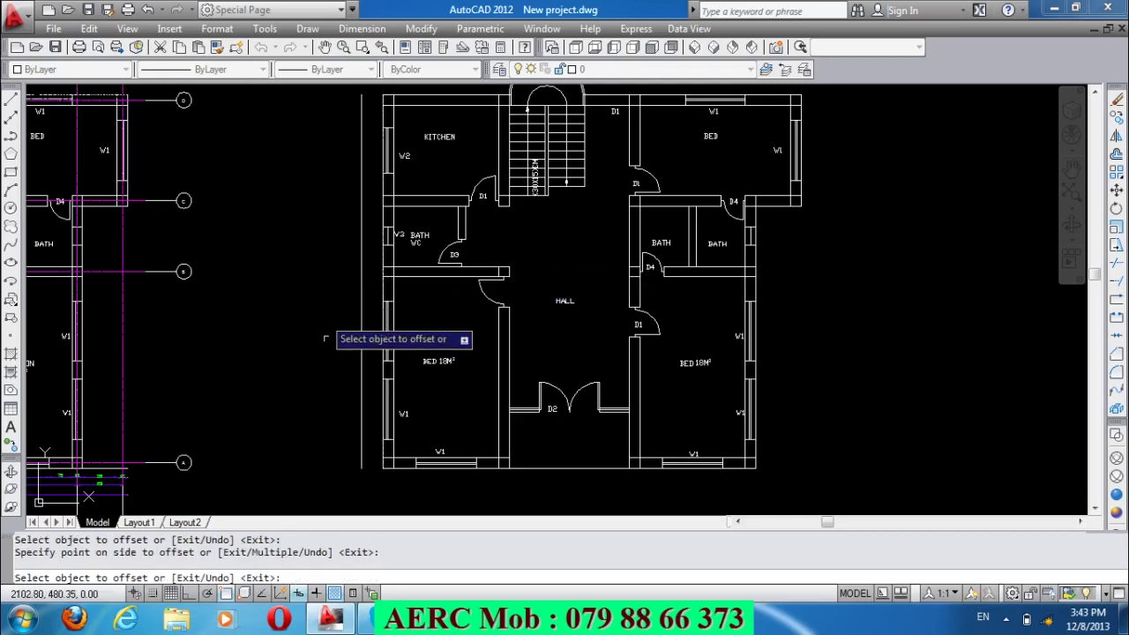
click(541, 468)
click(520, 490)
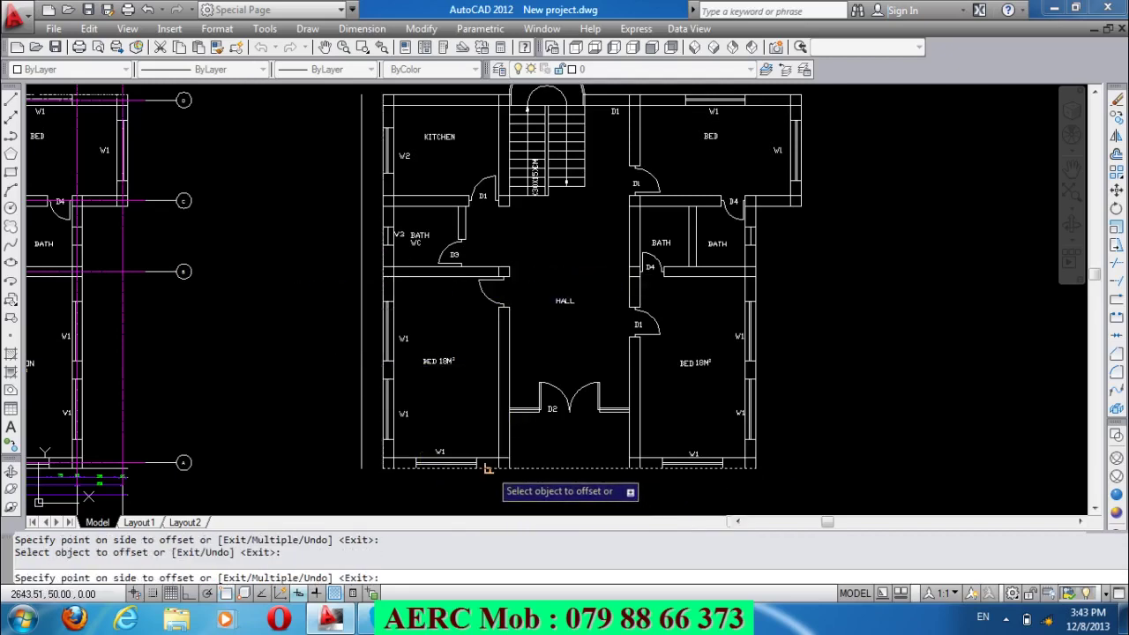
click(755, 453)
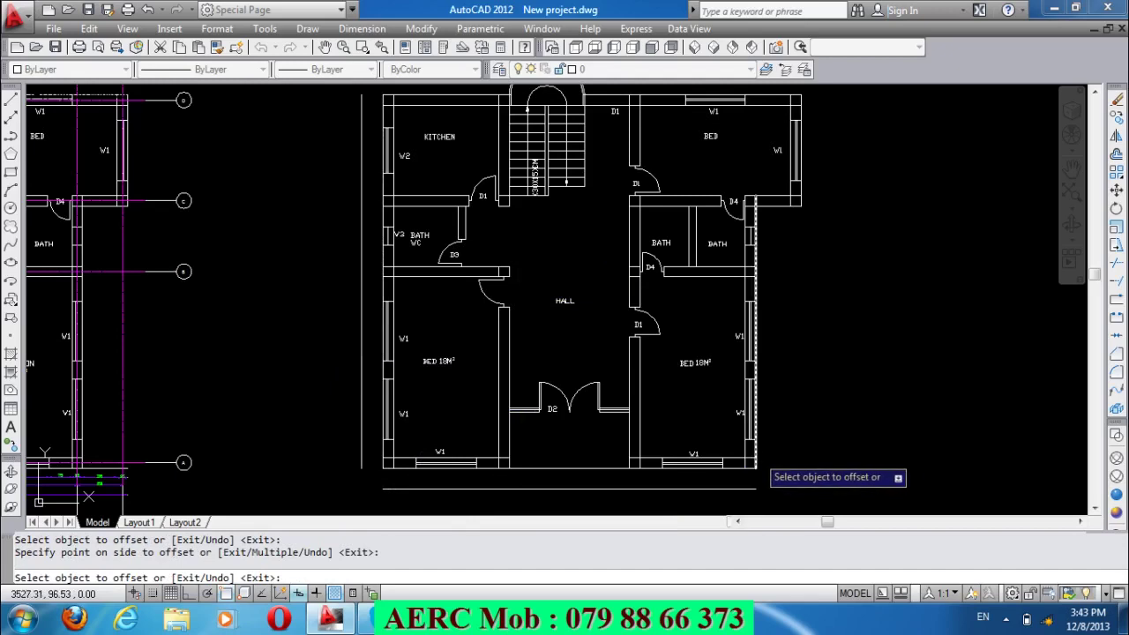
click(825, 451)
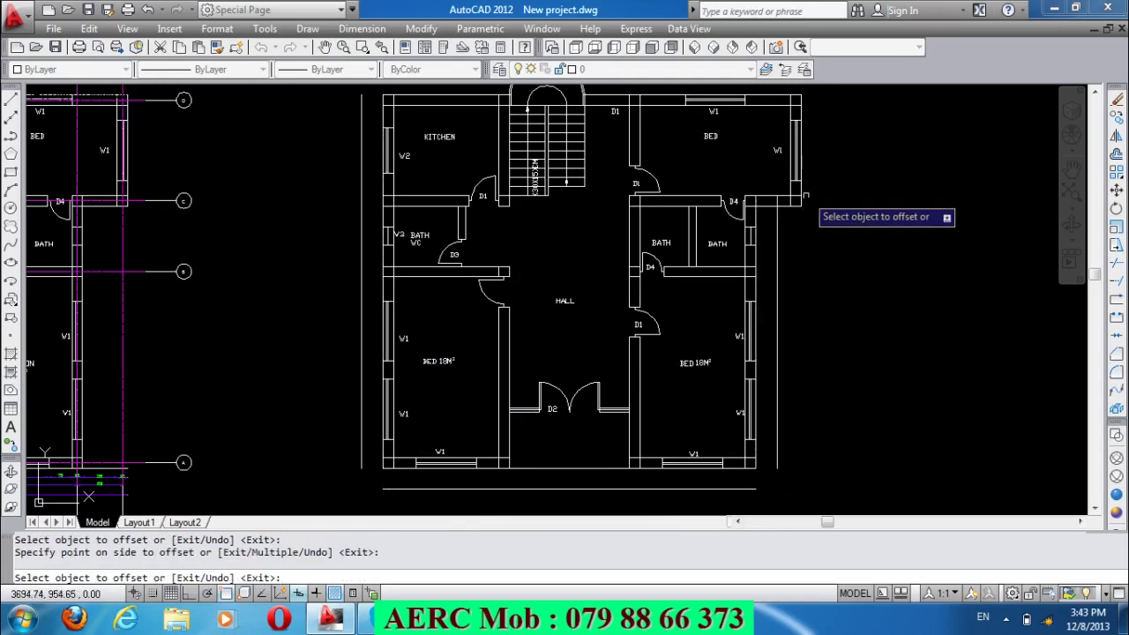
click(792, 206)
click(802, 234)
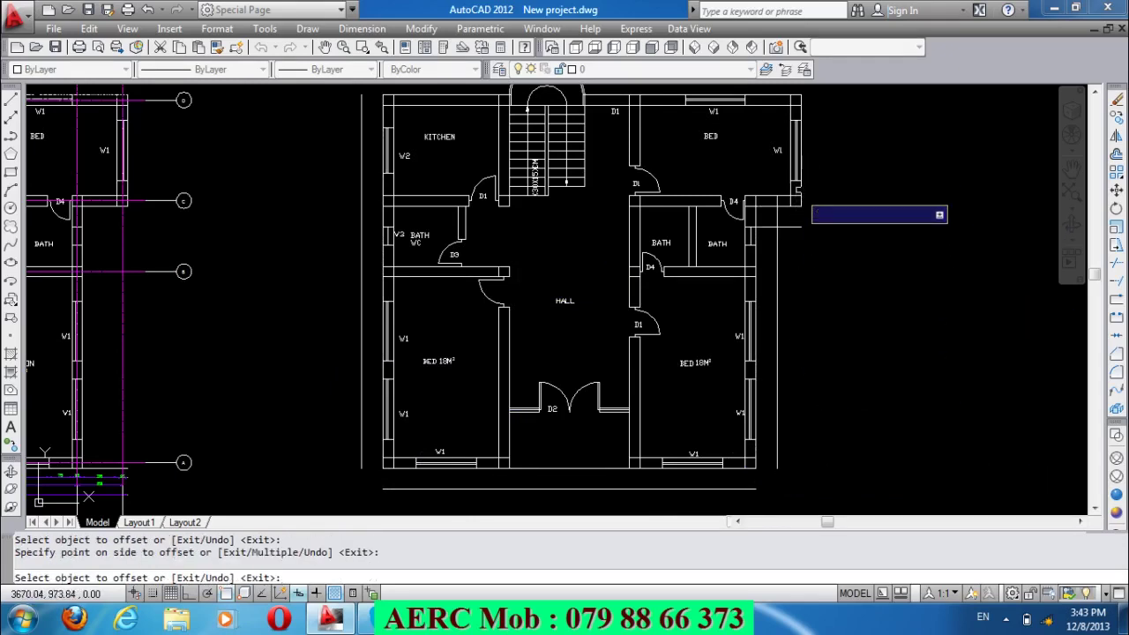
click(799, 188)
click(853, 280)
Offset the top-right, top and top-left wall segments 70 units upward.
scroll(851, 291, down, 2)
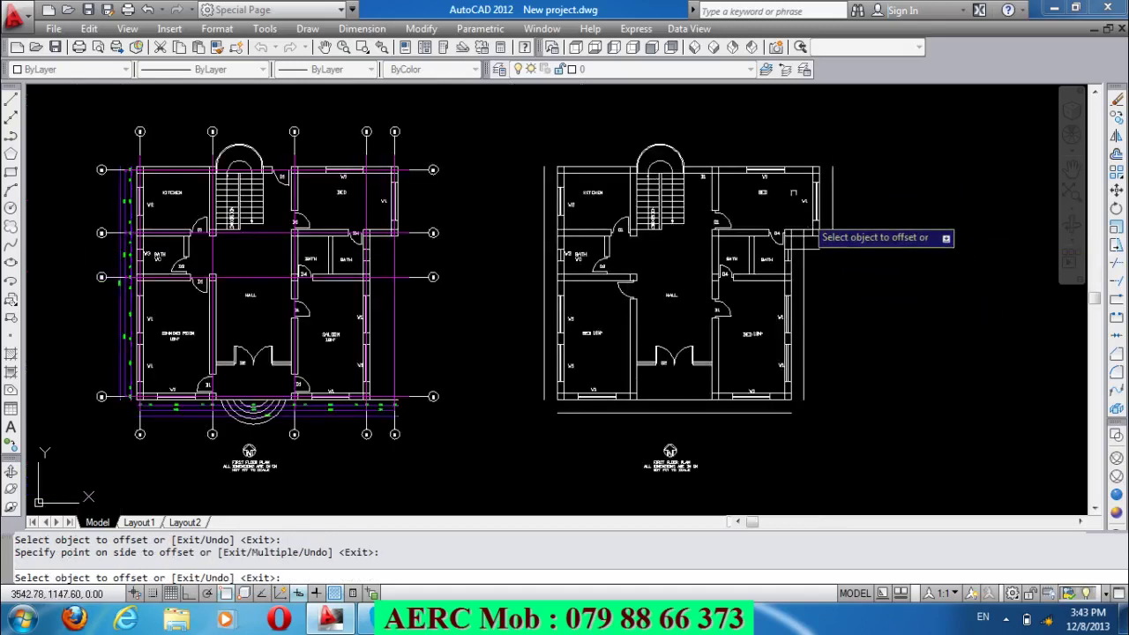
click(796, 168)
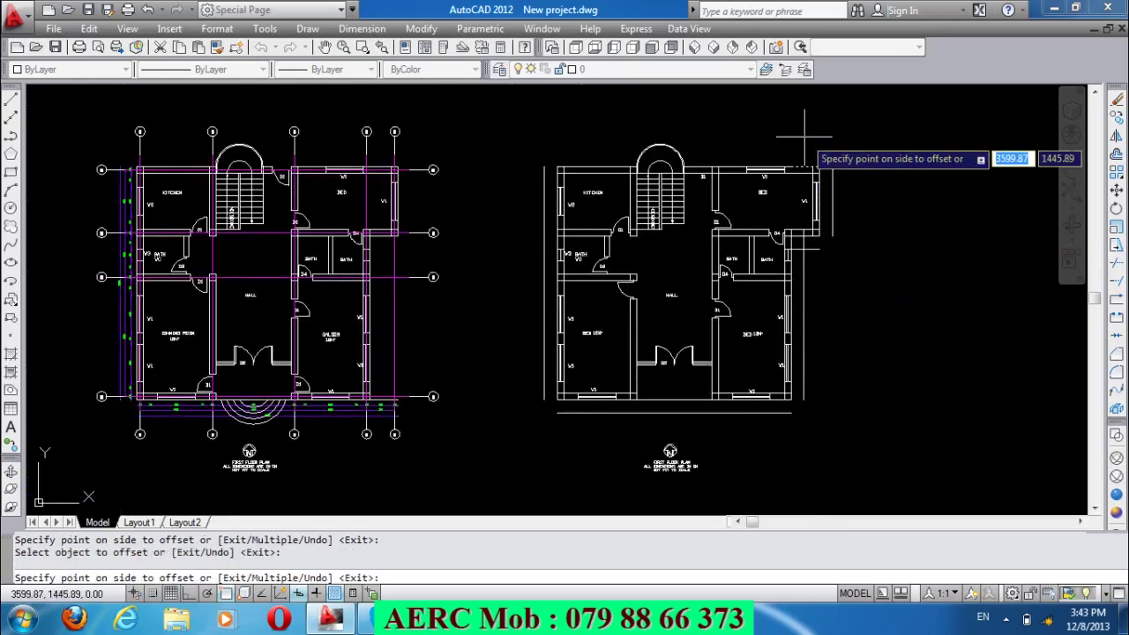
click(797, 139)
click(729, 166)
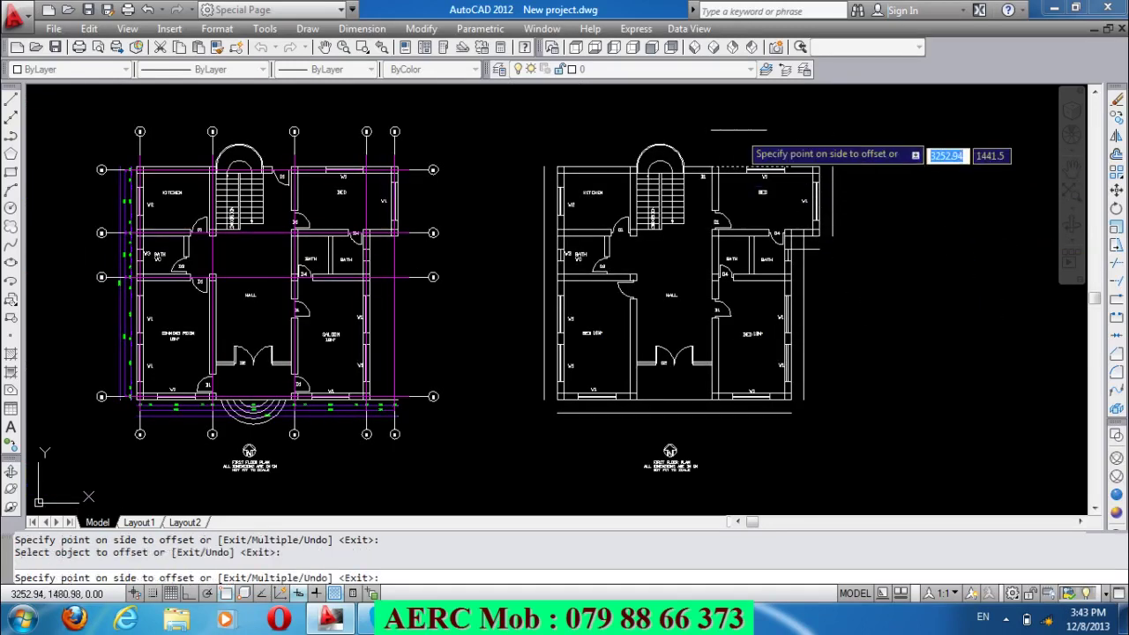
click(722, 137)
click(697, 168)
click(697, 141)
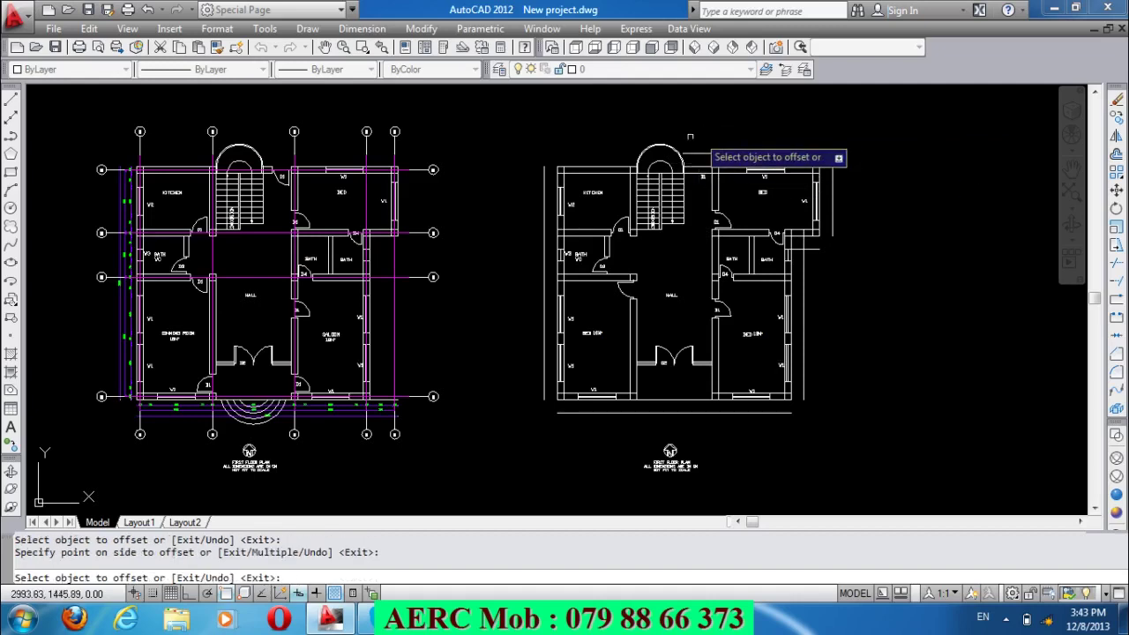
click(572, 166)
click(593, 157)
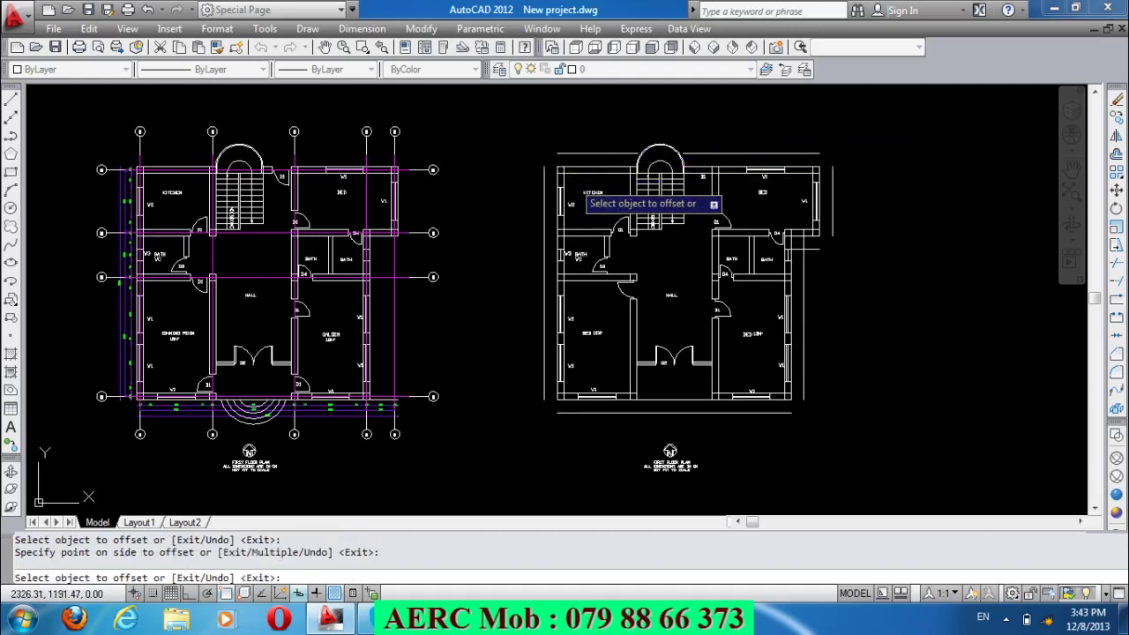
key(Return)
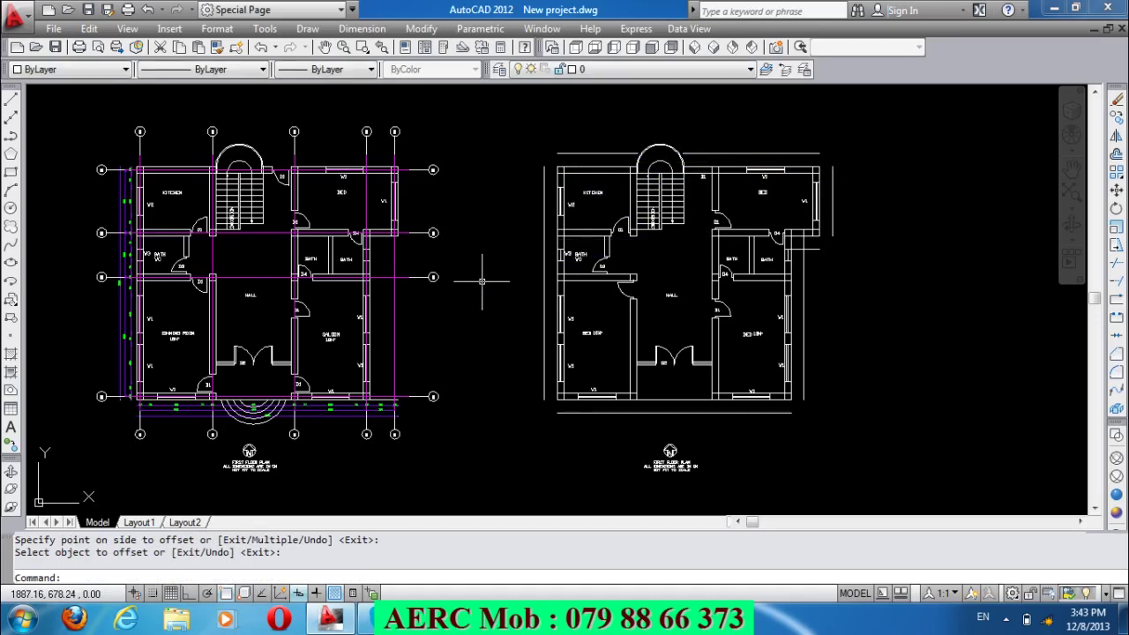
Chamfer the boundary lines in Multiple mode at the lower-left and lower-right corners.
text(CH)
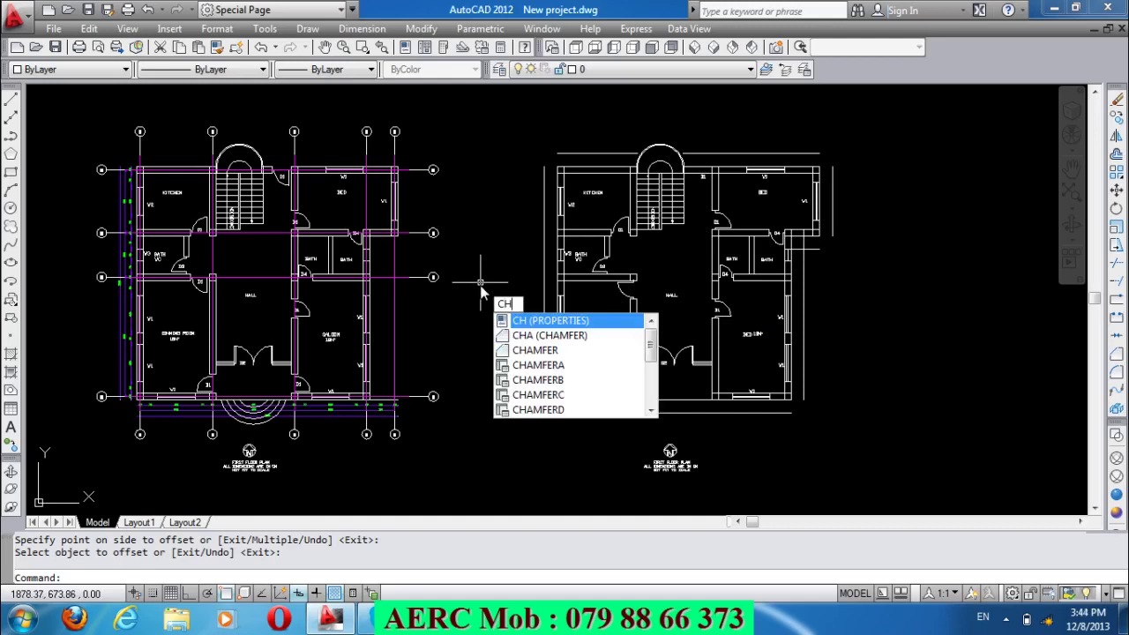
text(A)
key(Return)
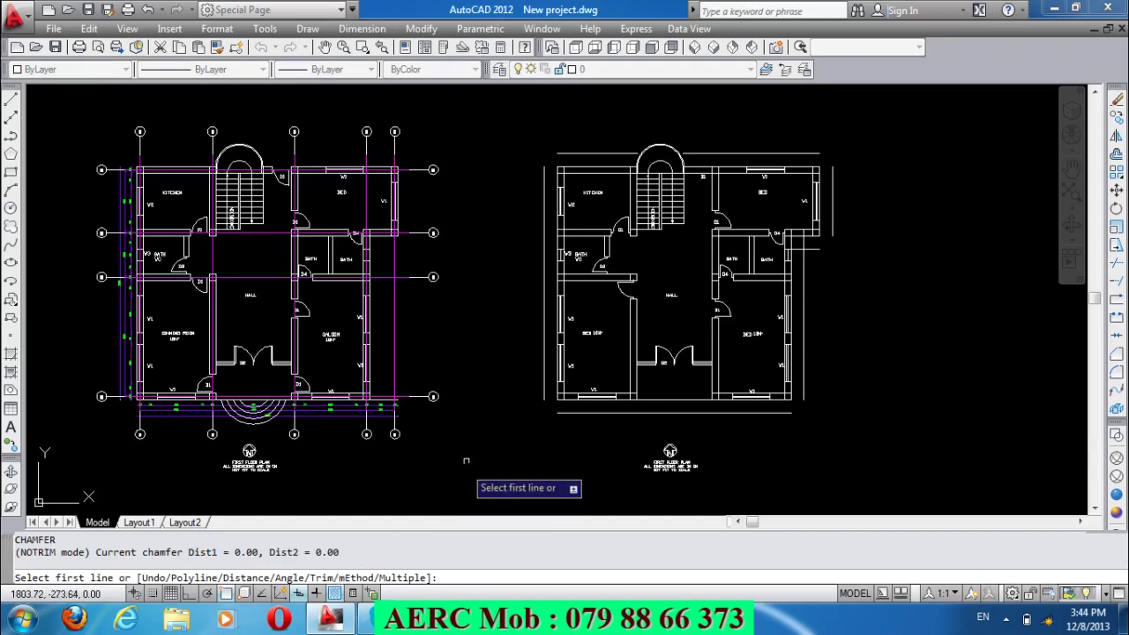
text(M)
key(Return)
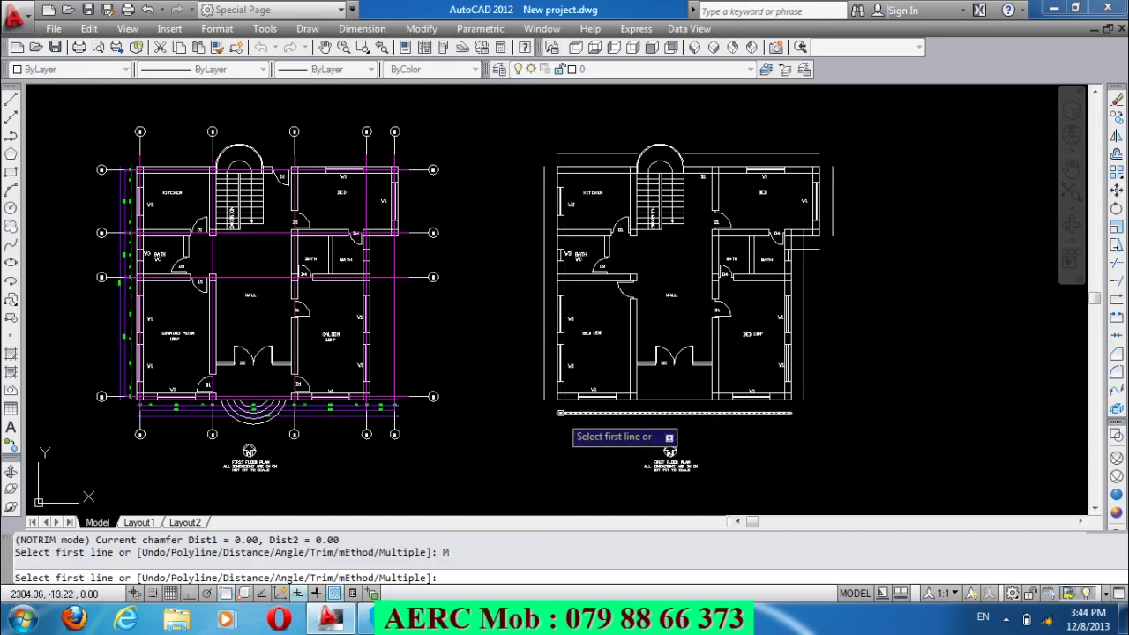
click(556, 412)
click(544, 409)
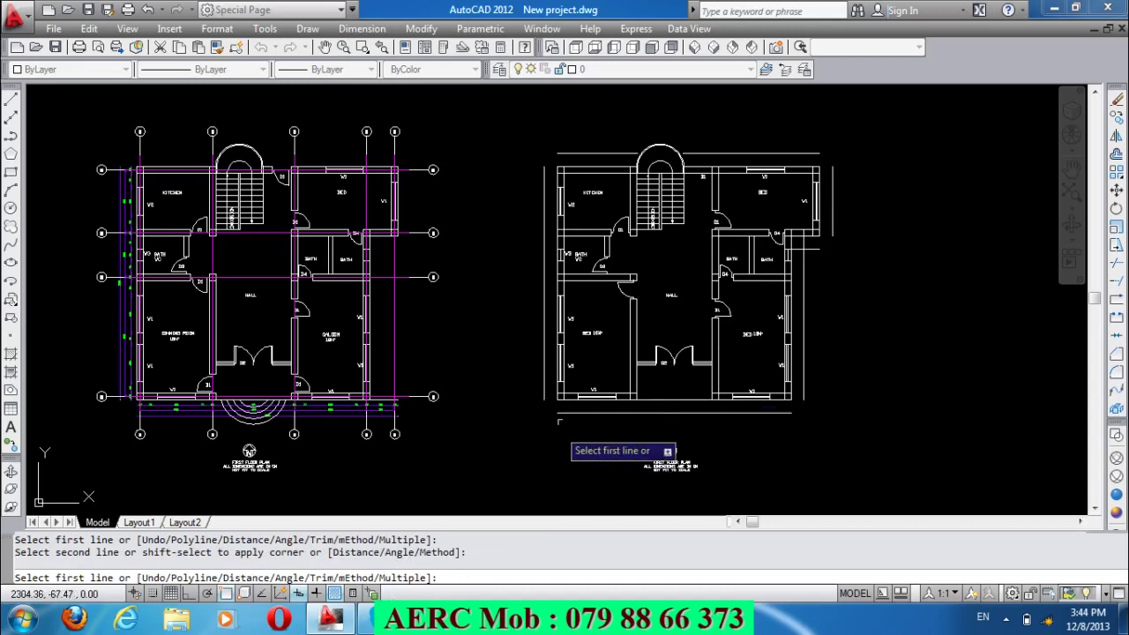
click(543, 402)
click(543, 408)
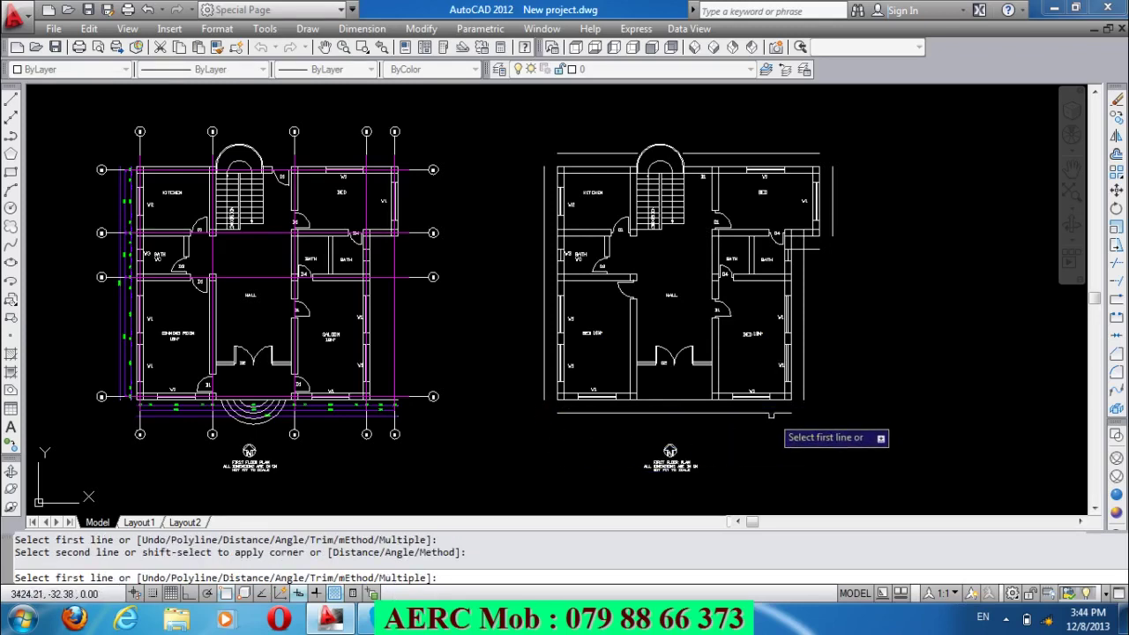
click(772, 412)
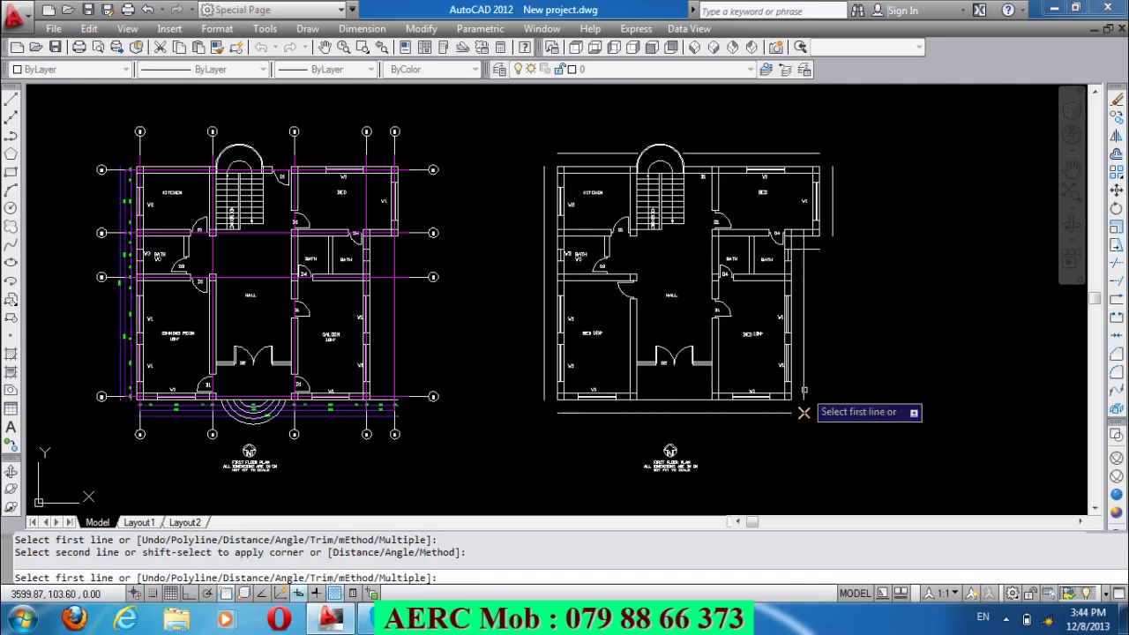
click(773, 421)
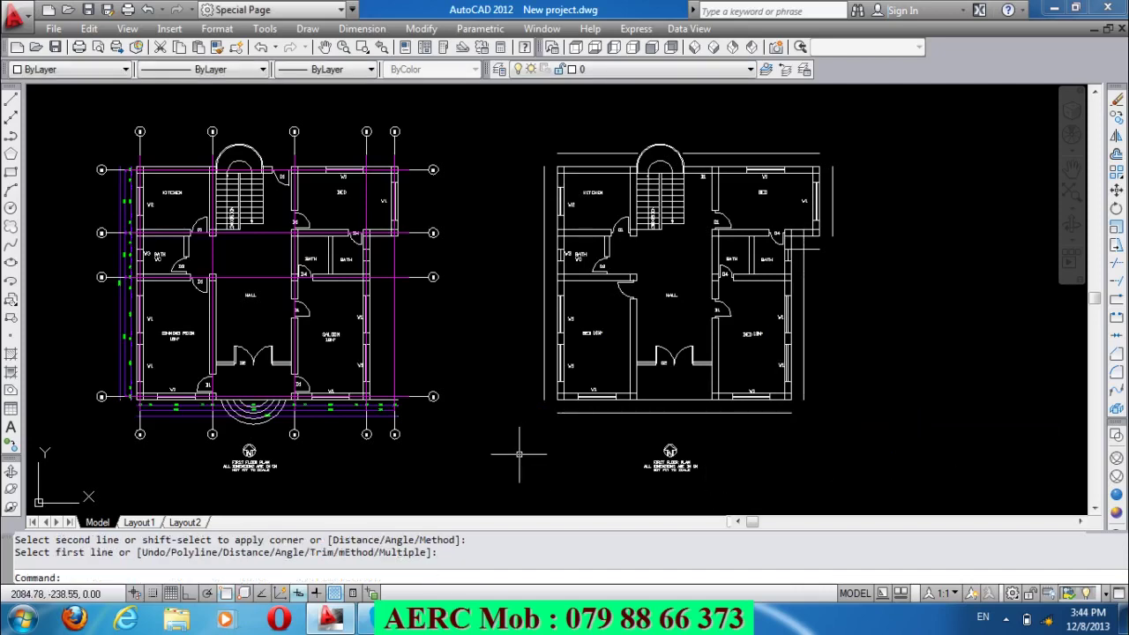
Rerun CHAMFER with the Distance method on the bottom and left boundary lines, then check the layer list.
text(C)
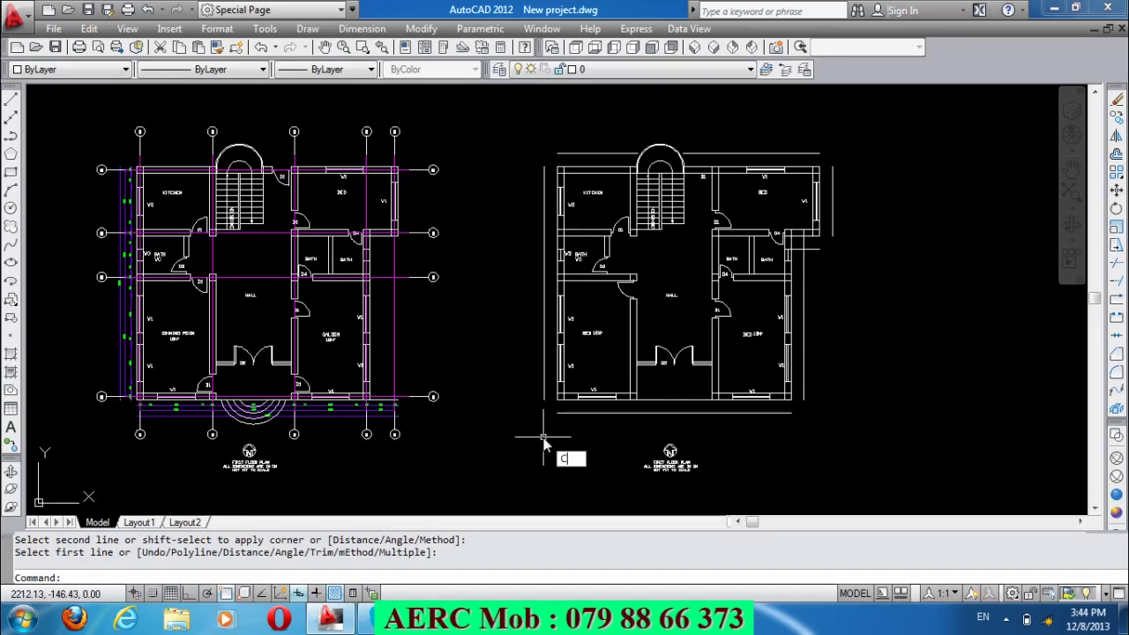
text(HA)
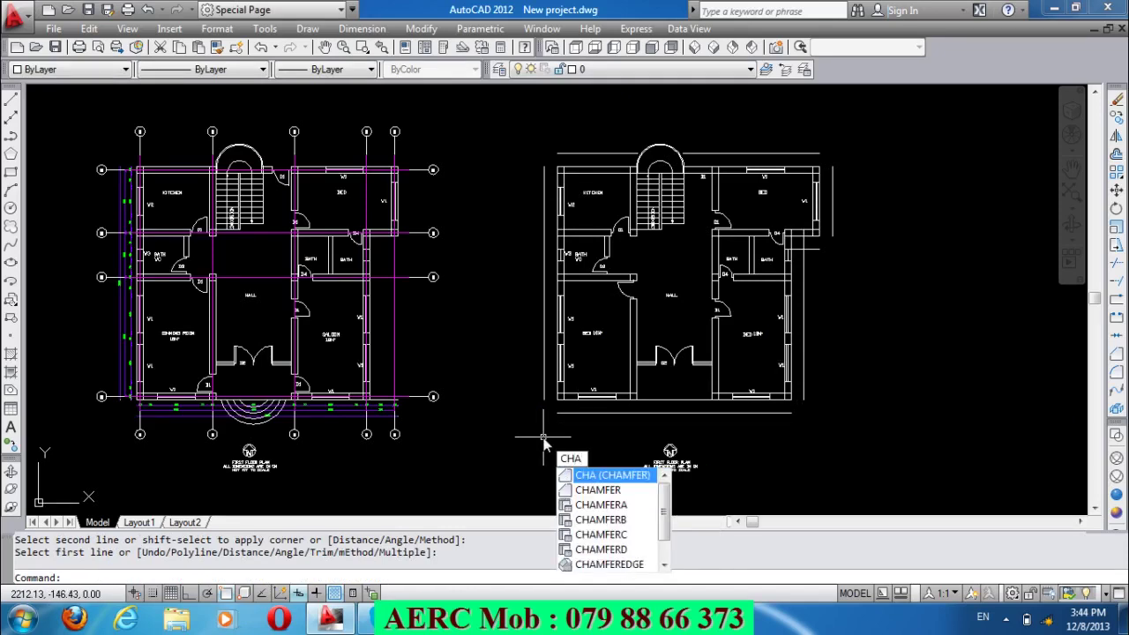
key(Return)
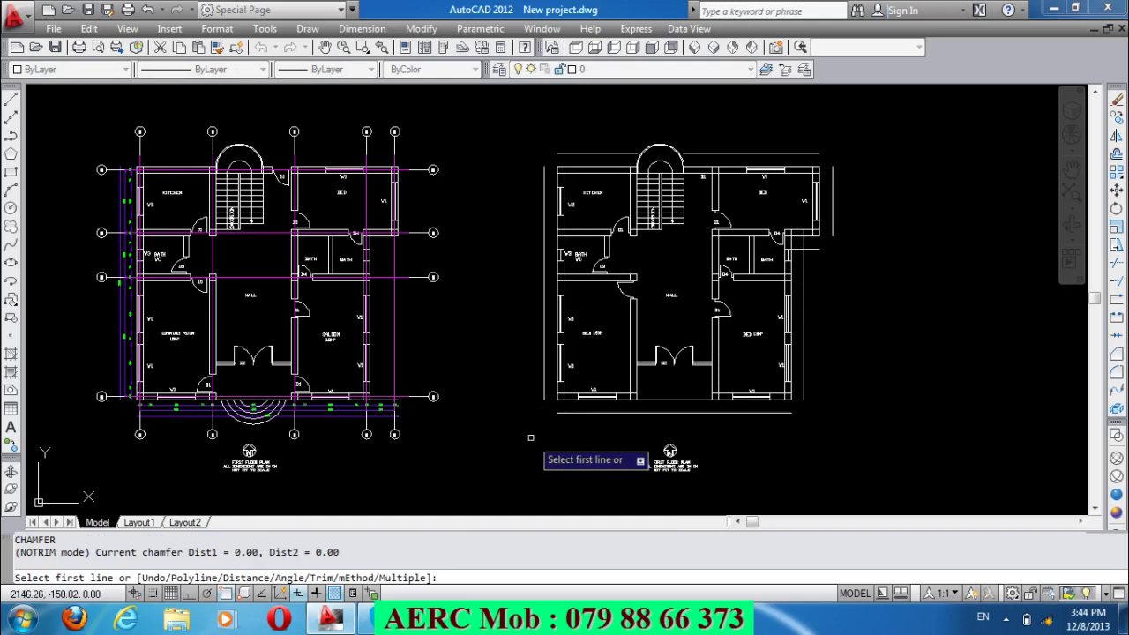
text(ME)
key(Return)
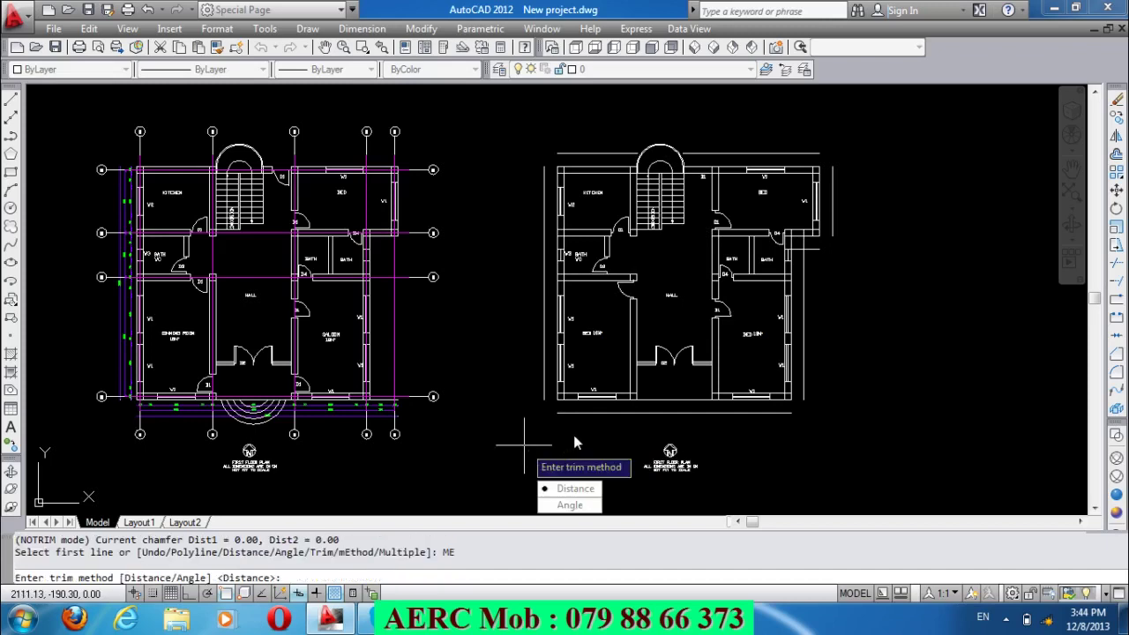
click(565, 488)
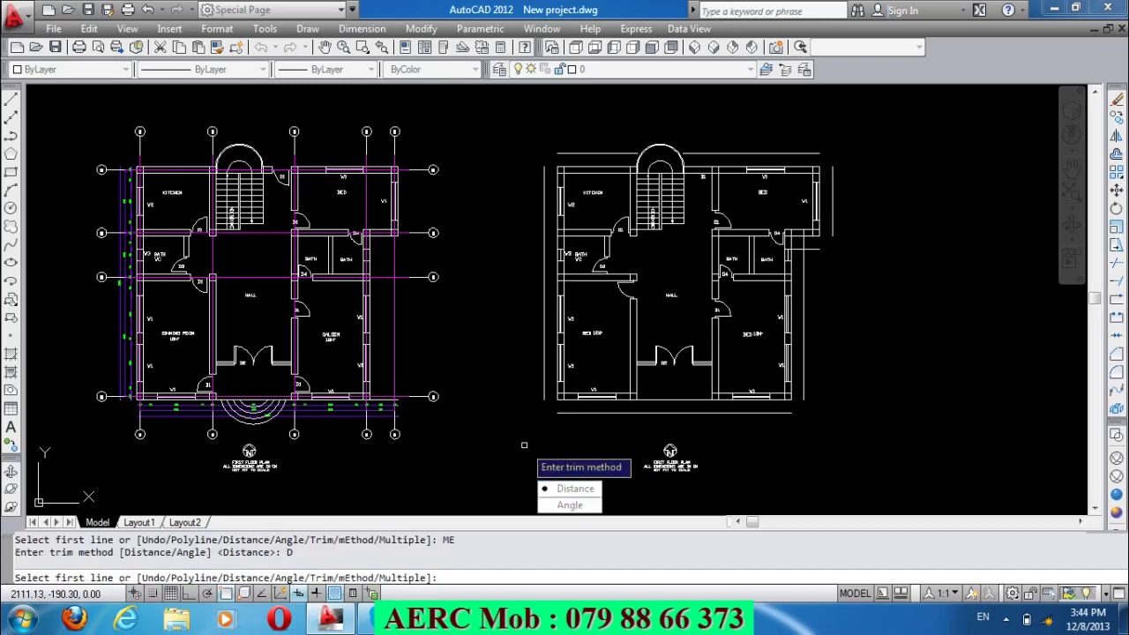
click(573, 413)
click(545, 397)
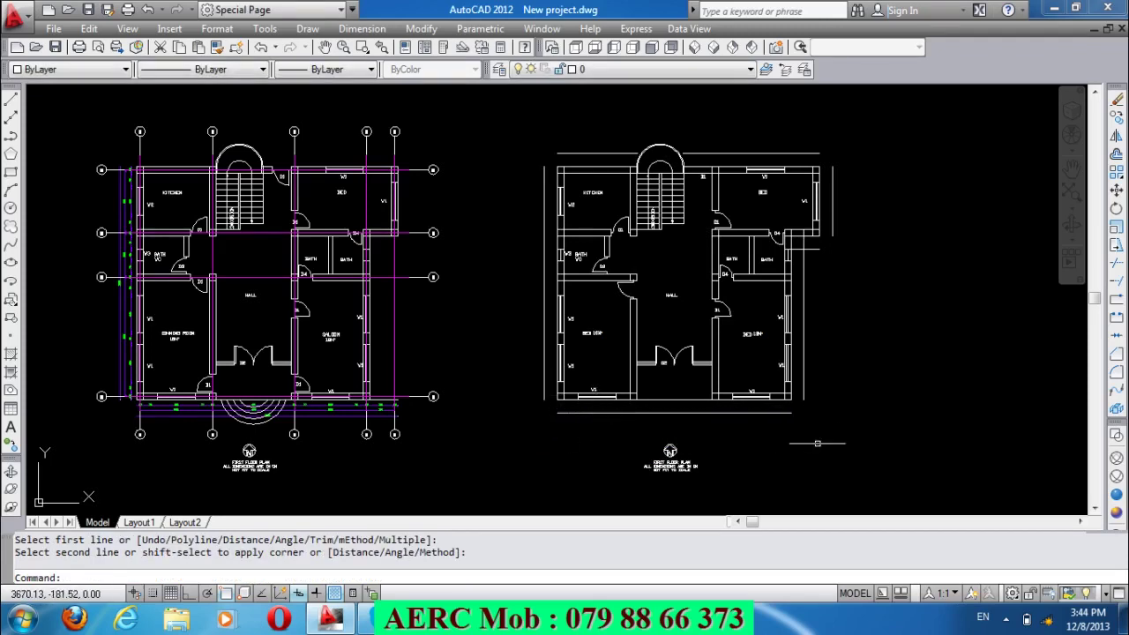
click(558, 379)
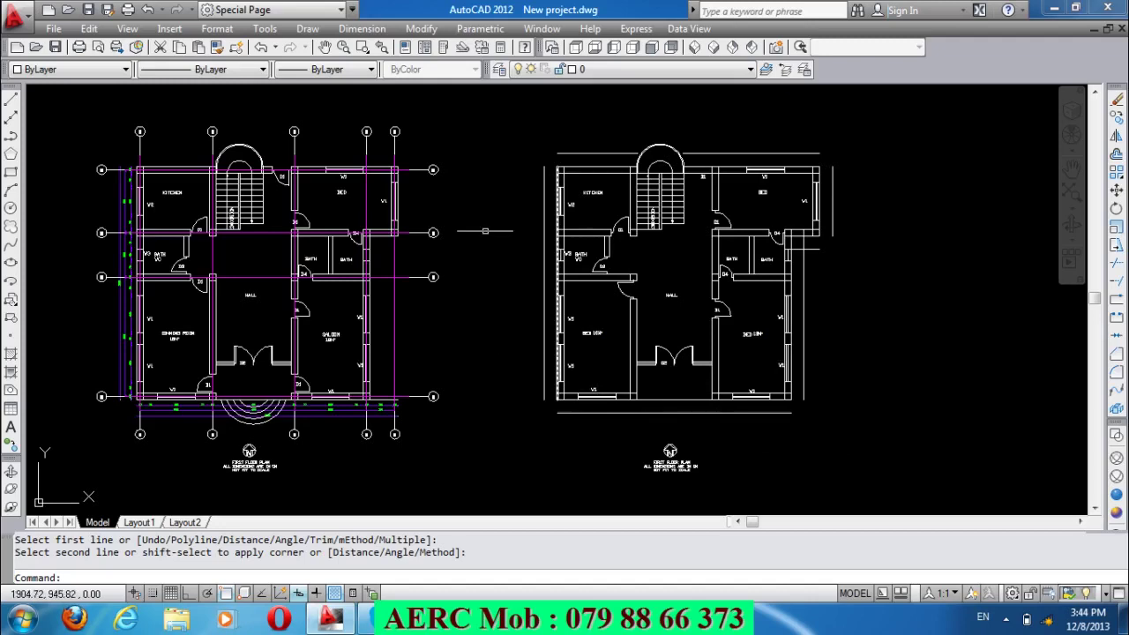
click(637, 70)
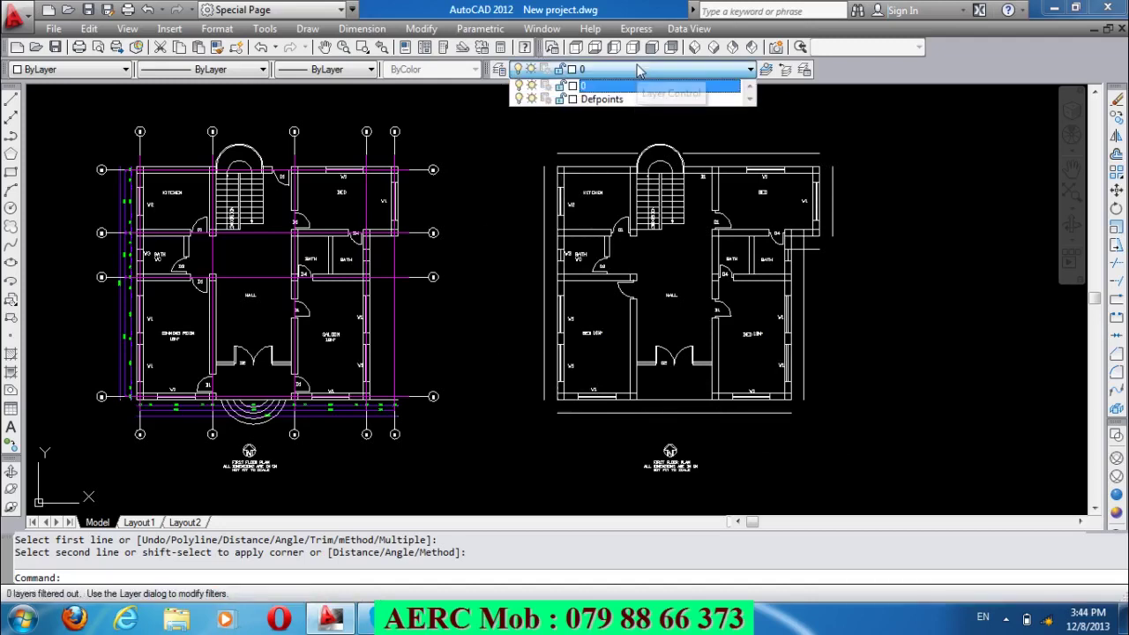
click(474, 177)
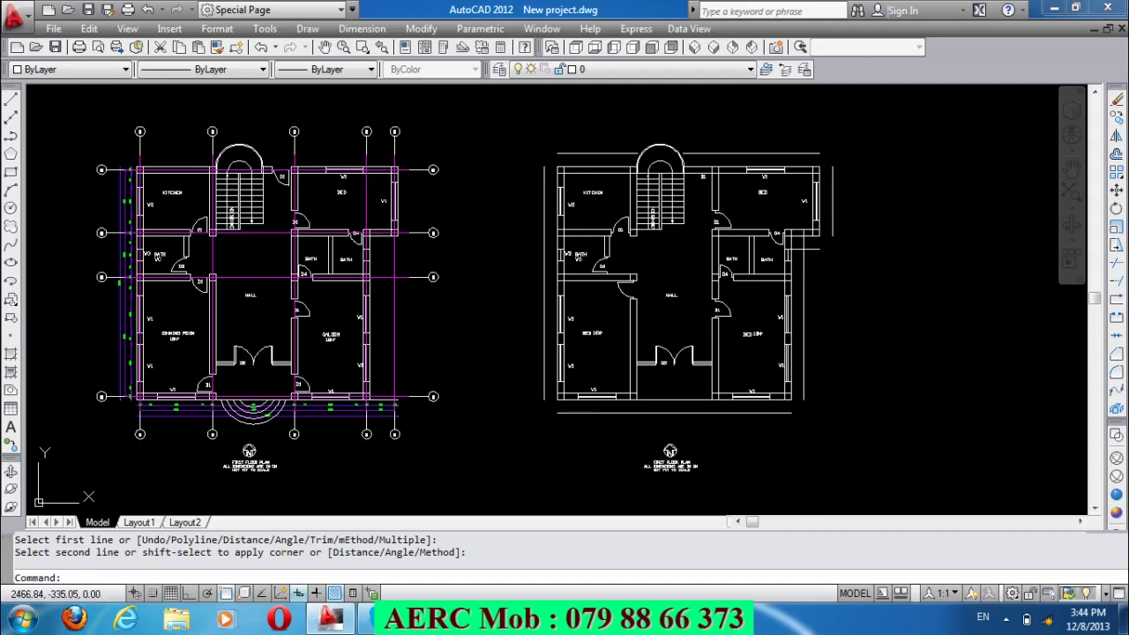
Chamfer the bottom and left offset lines at the lower-left corner using the Distance method.
text(cha)
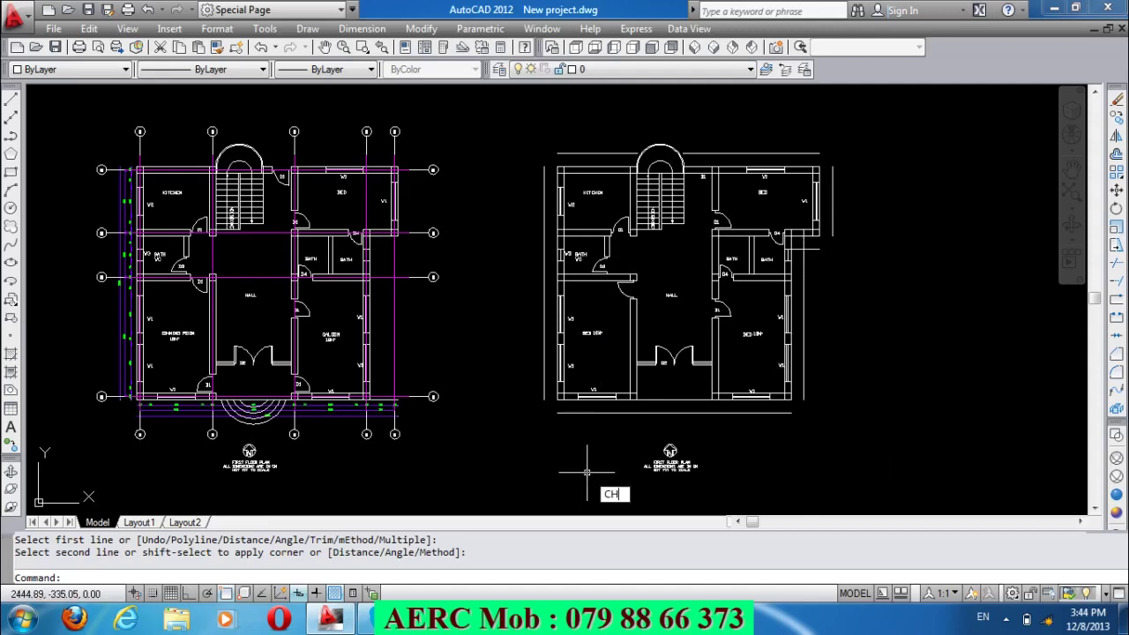
key(Return)
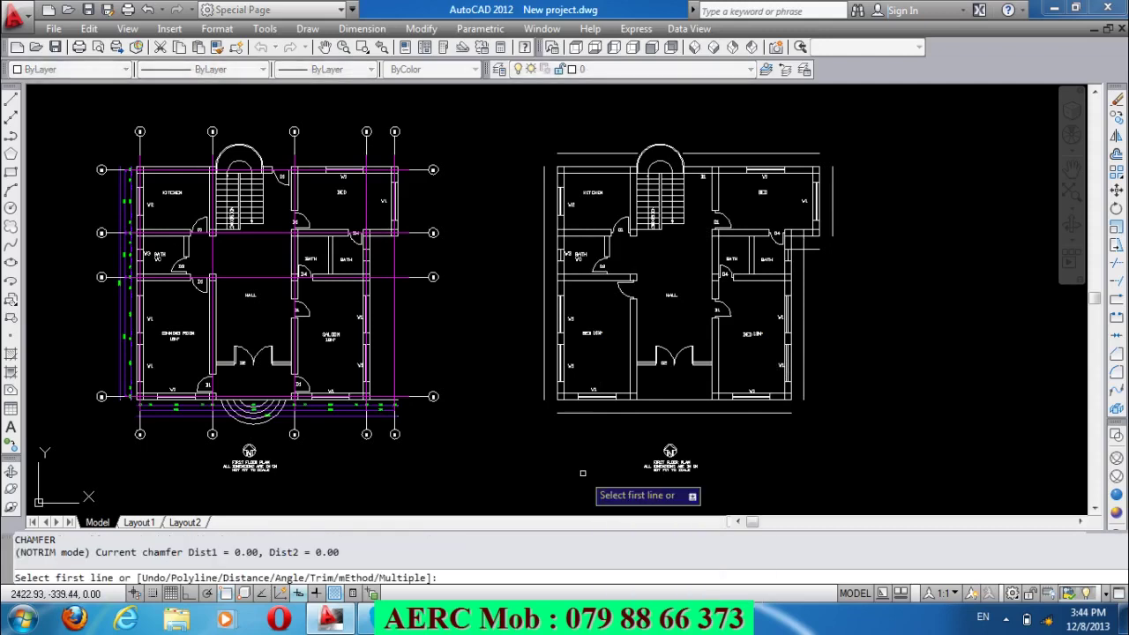
text(M)
key(Return)
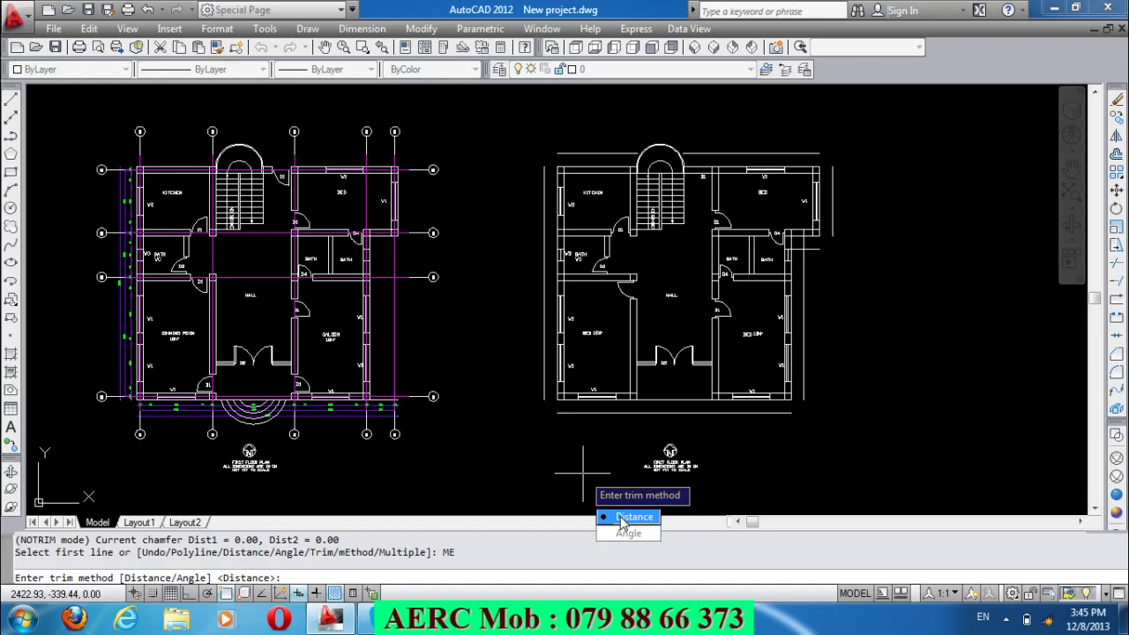
click(622, 518)
click(563, 412)
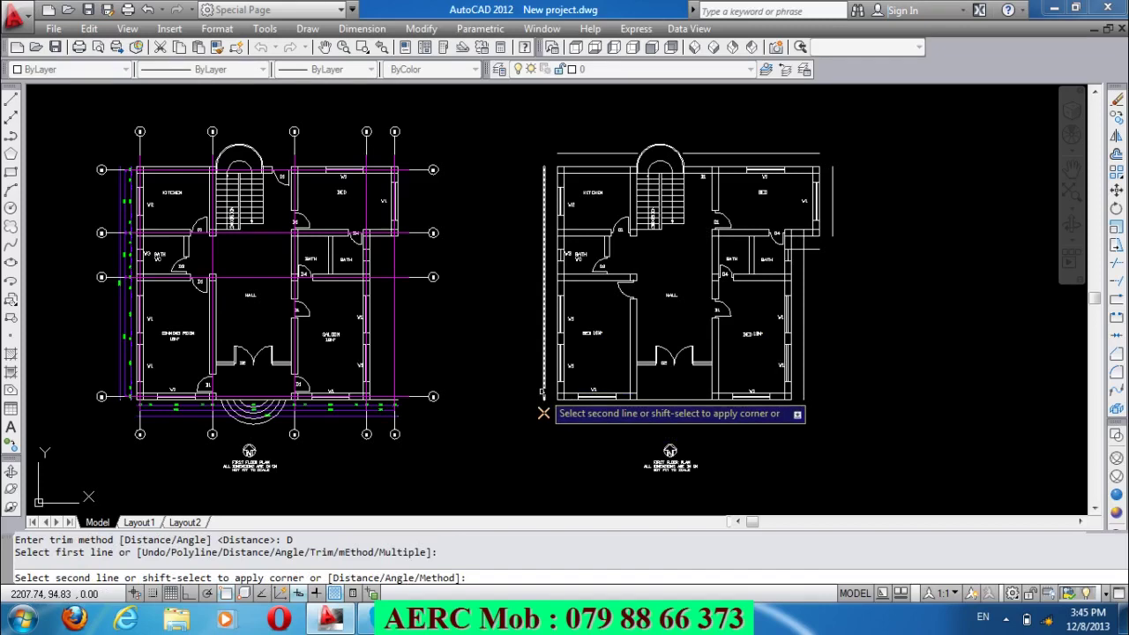
click(543, 395)
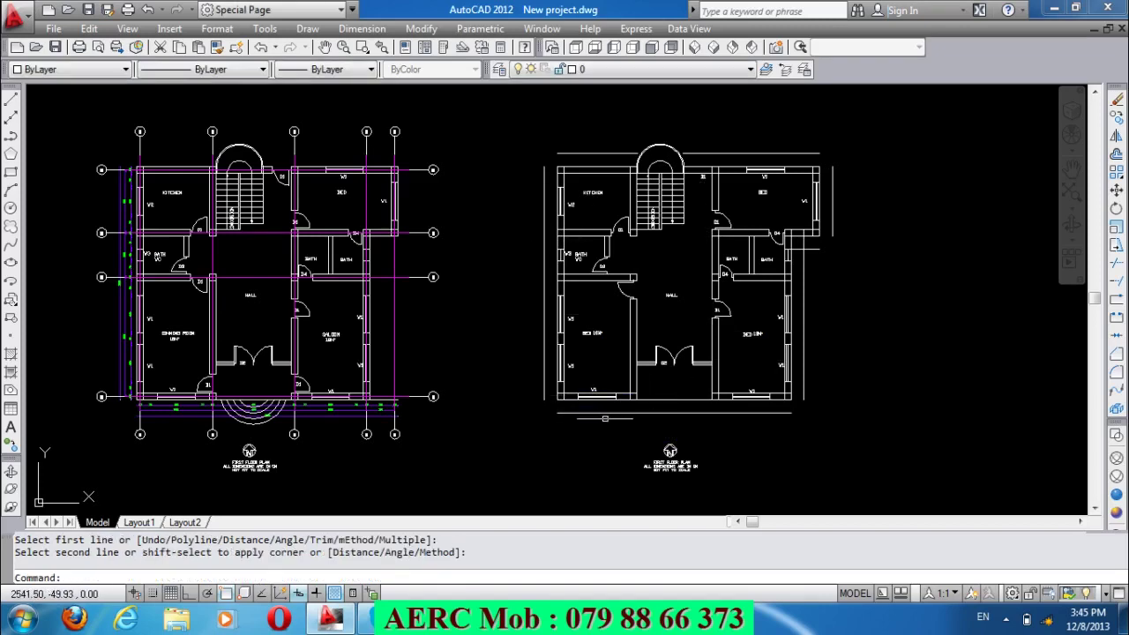
Chamfer with Trim mode on to close the lower-left and lower-right boundary corners.
scroll(542, 439, up, 3)
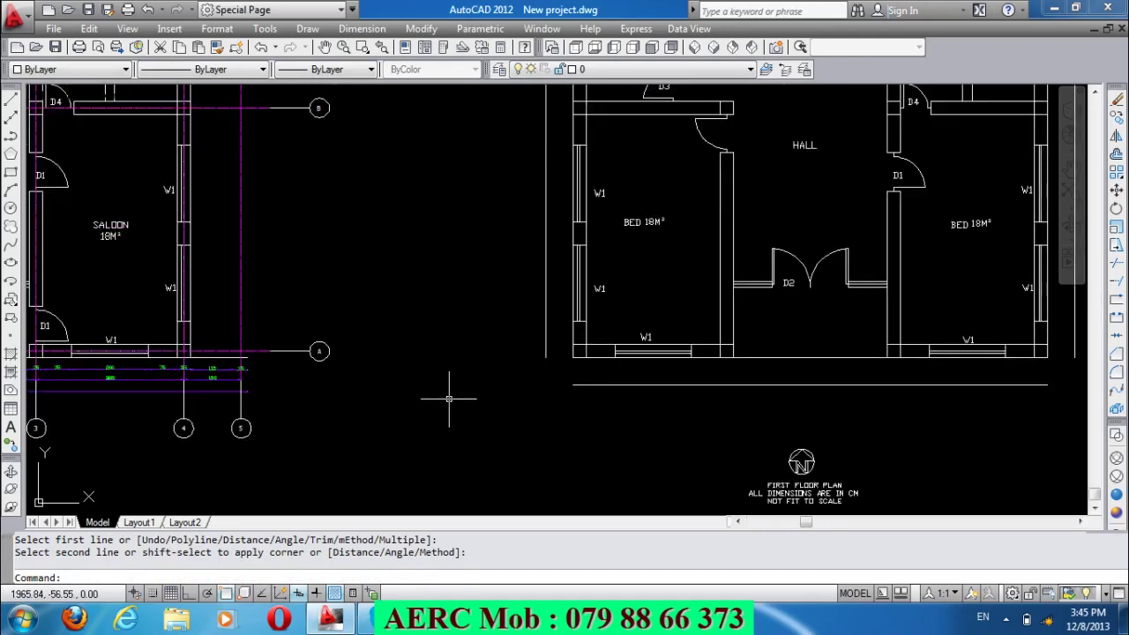
text(C)
text(HA)
key(Return)
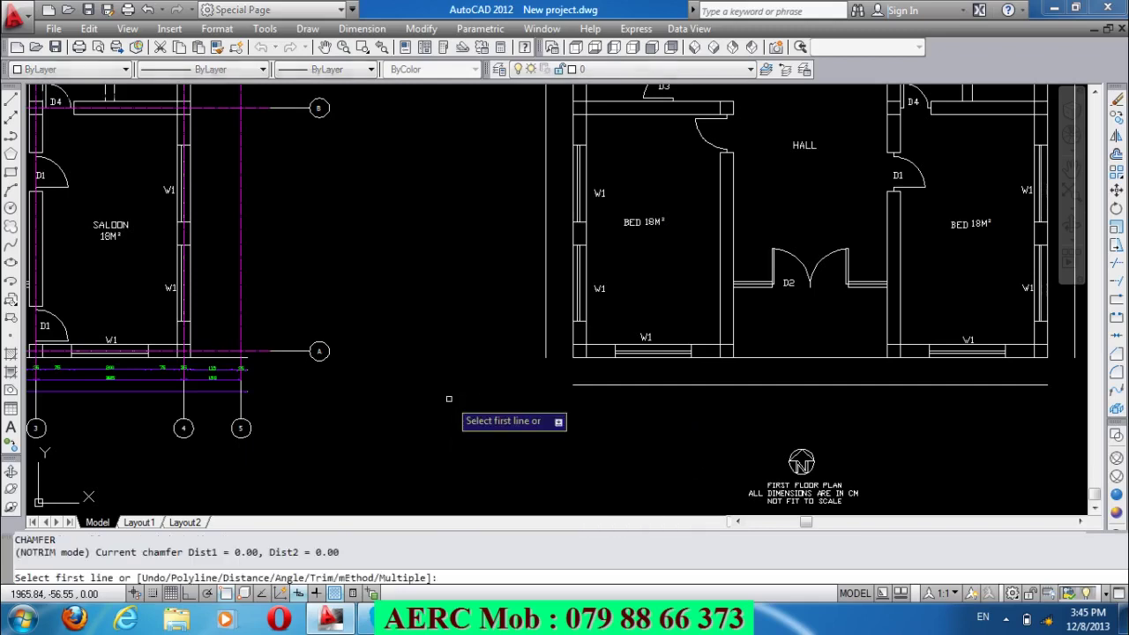
text(T)
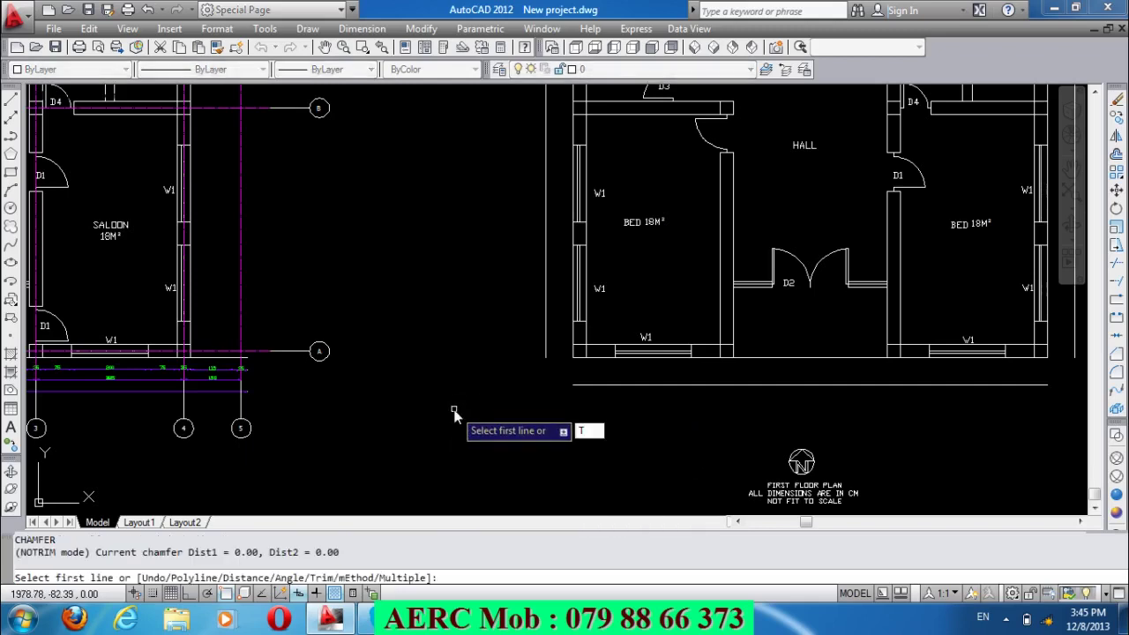
key(Return)
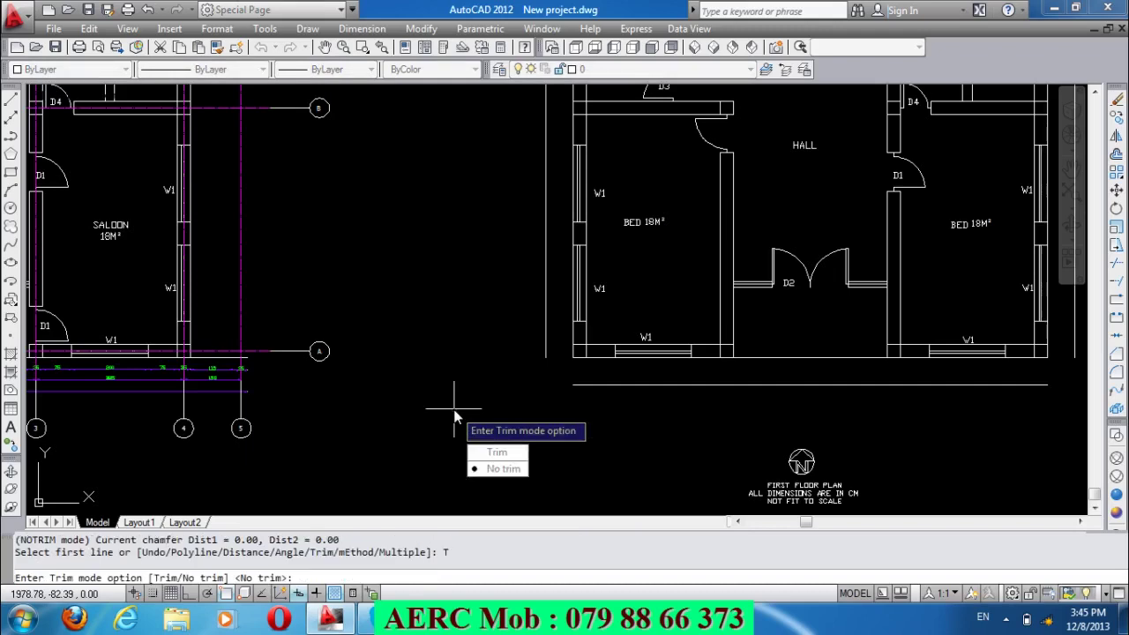
click(506, 456)
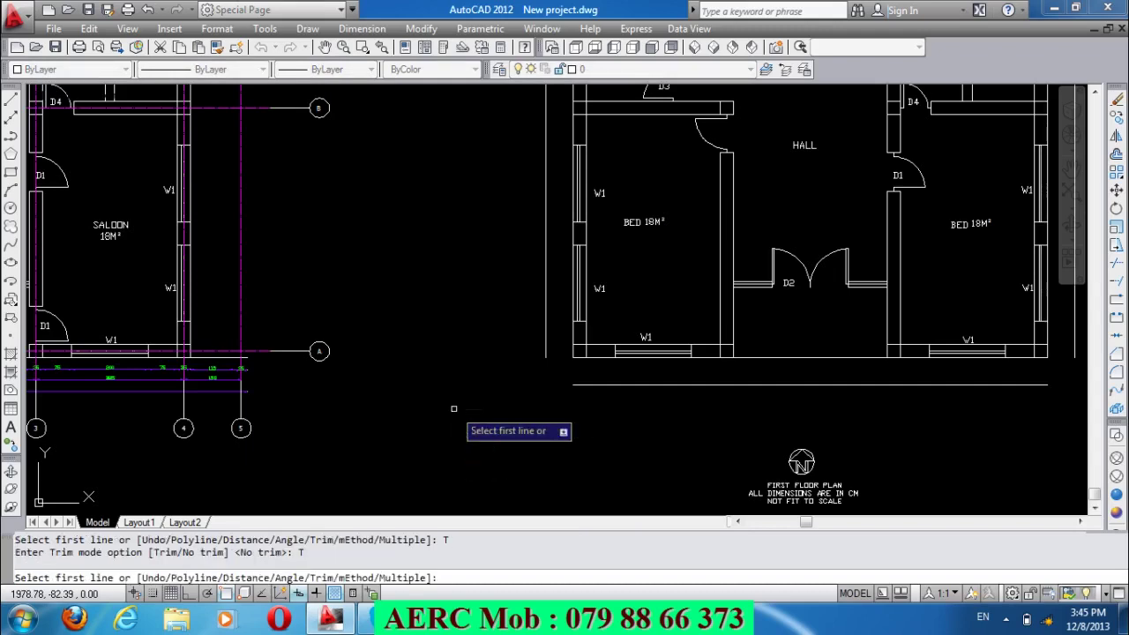
click(618, 385)
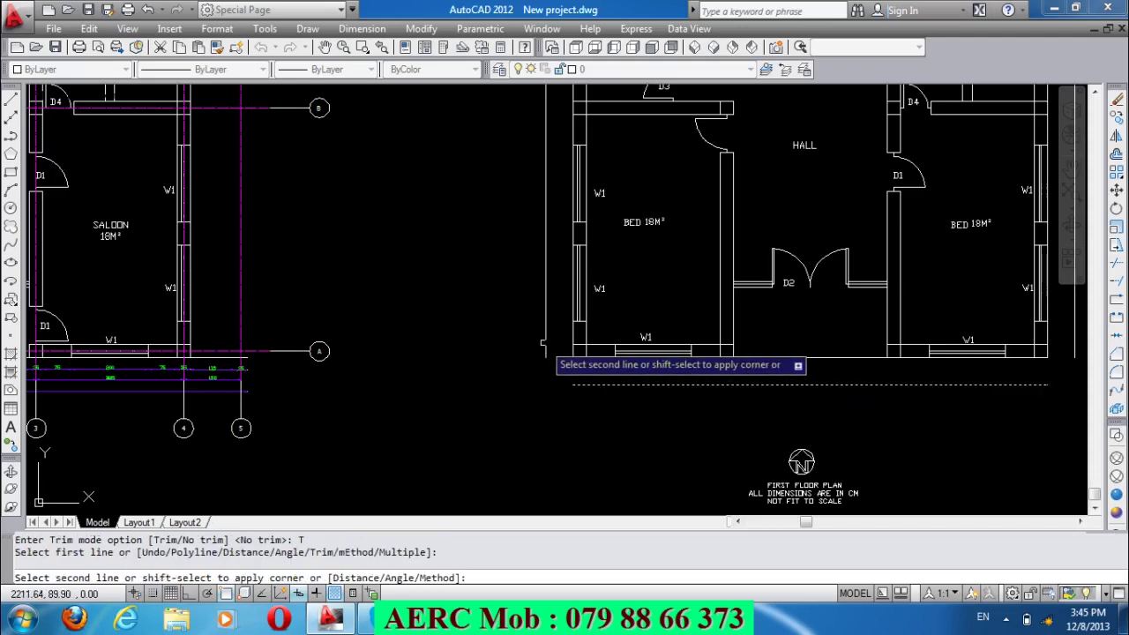
click(544, 342)
scroll(511, 420, down, 2)
scroll(509, 433, down, 2)
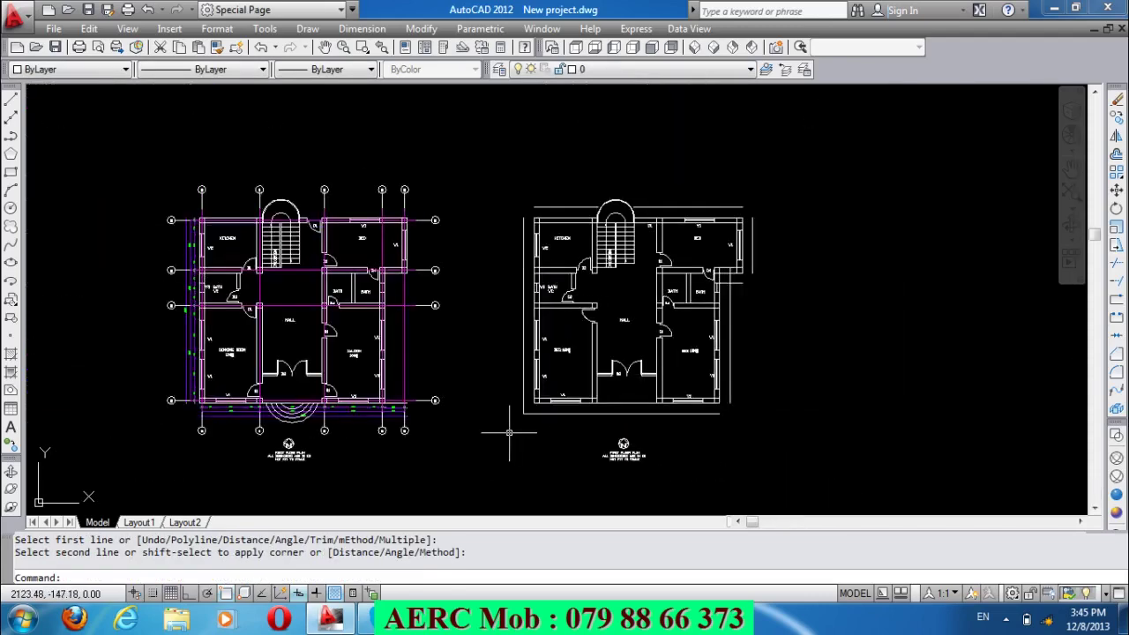
key(Return)
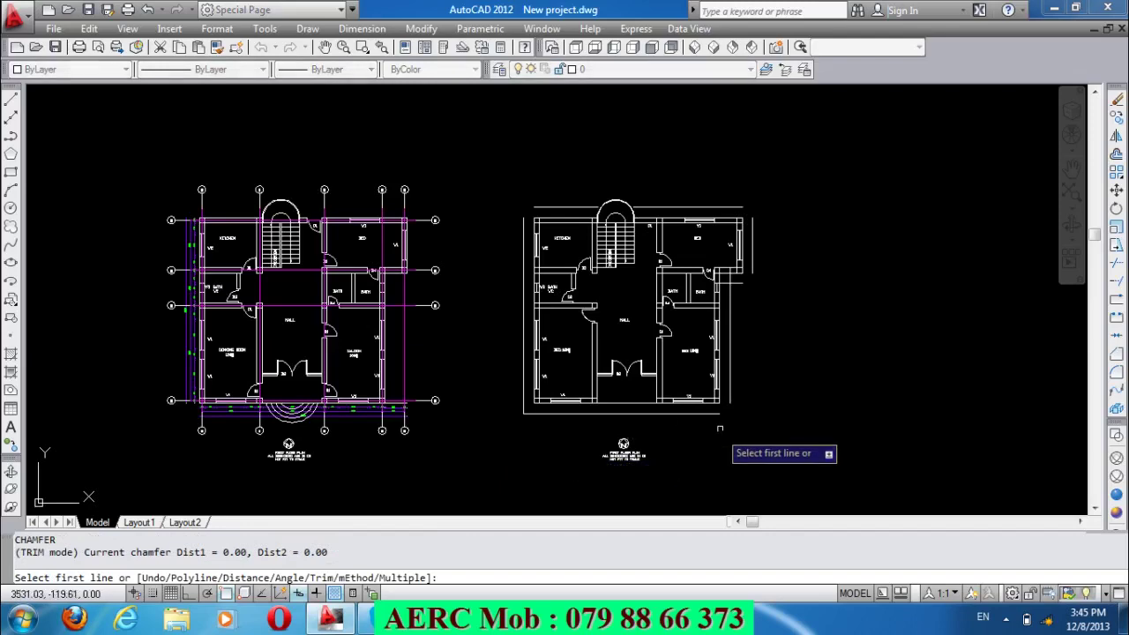
click(710, 412)
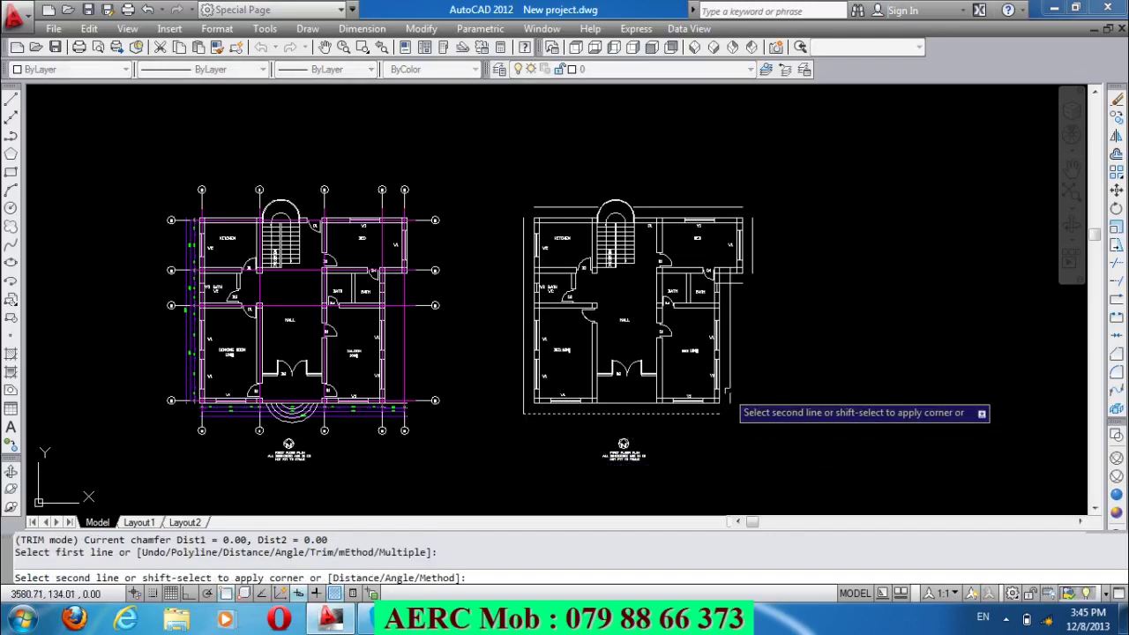
click(730, 388)
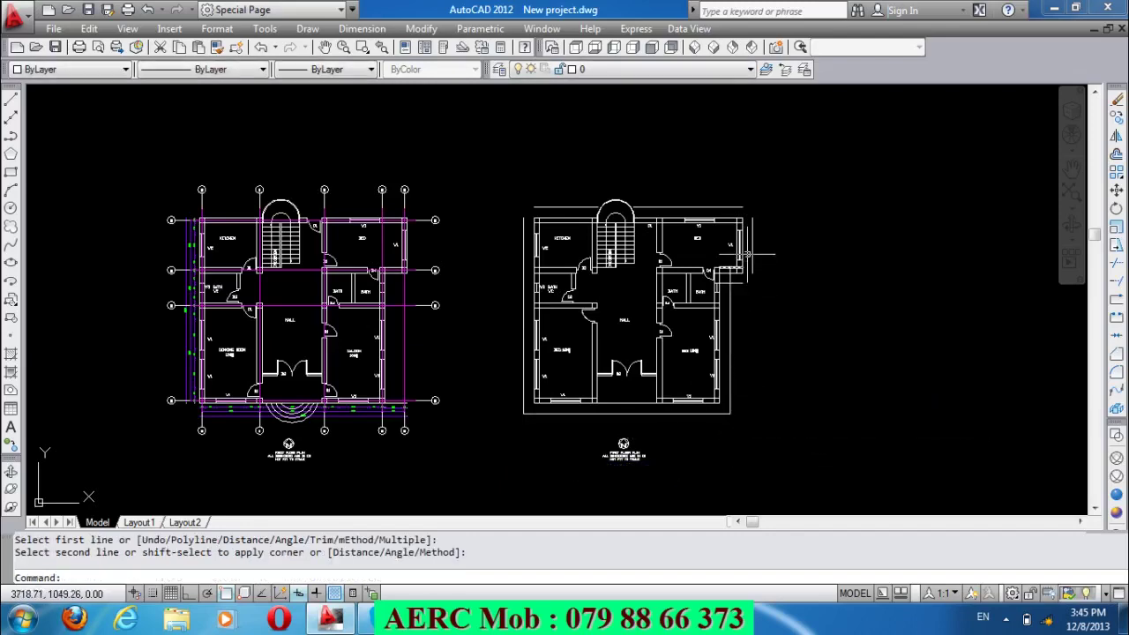
Close the right-side and top corners so the top boundary meets both vertical lines.
scroll(748, 266, up, 3)
key(Return)
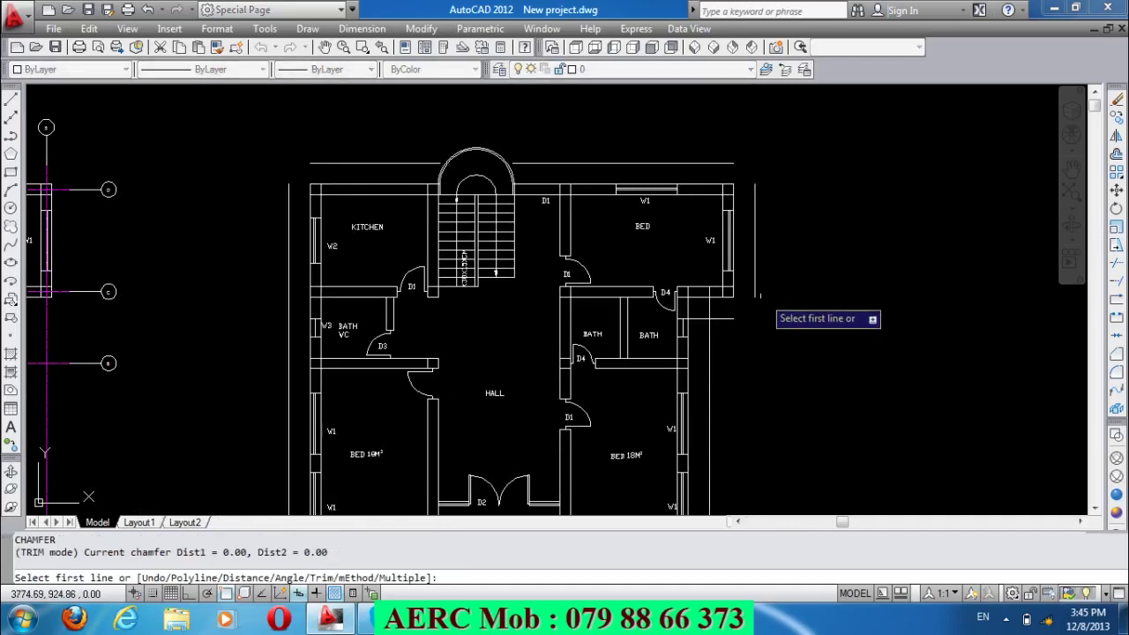
click(755, 291)
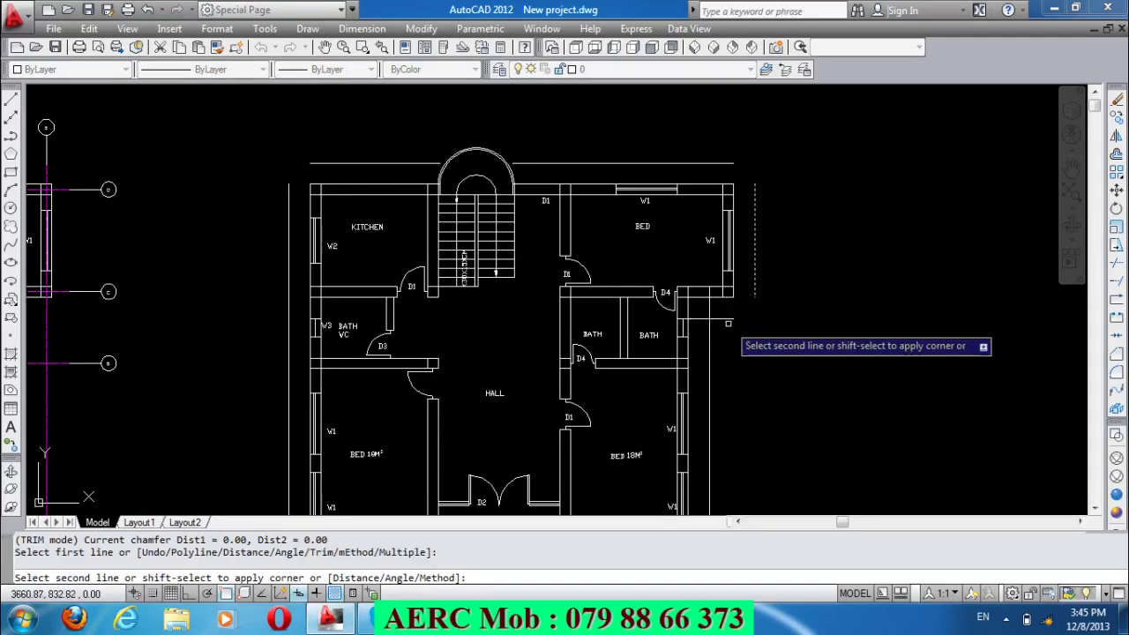
click(732, 316)
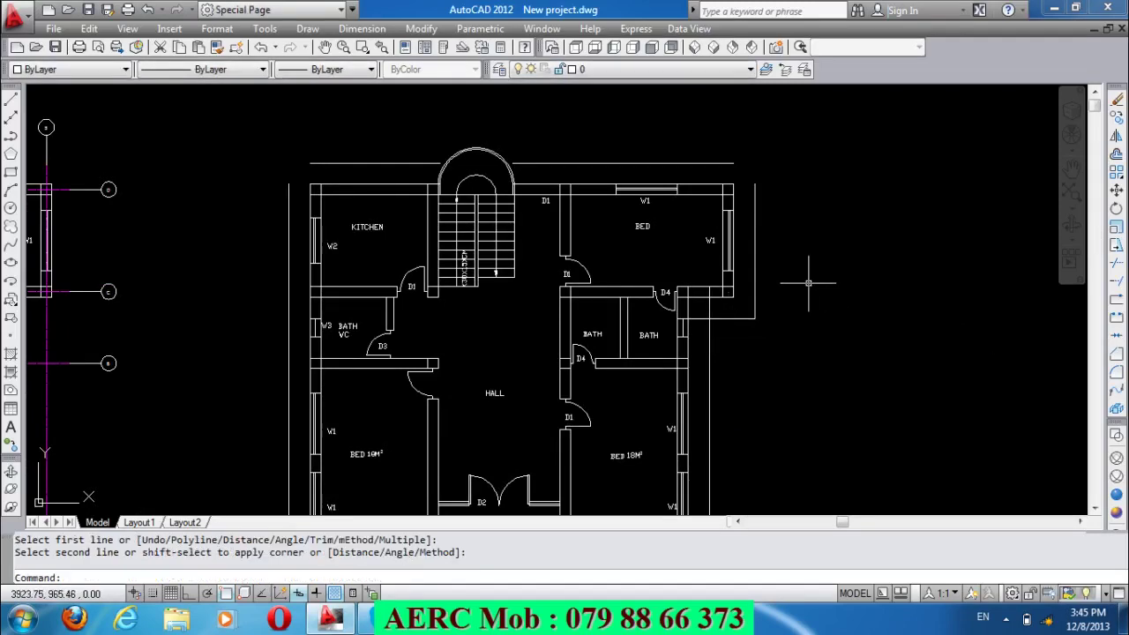
key(Return)
click(755, 195)
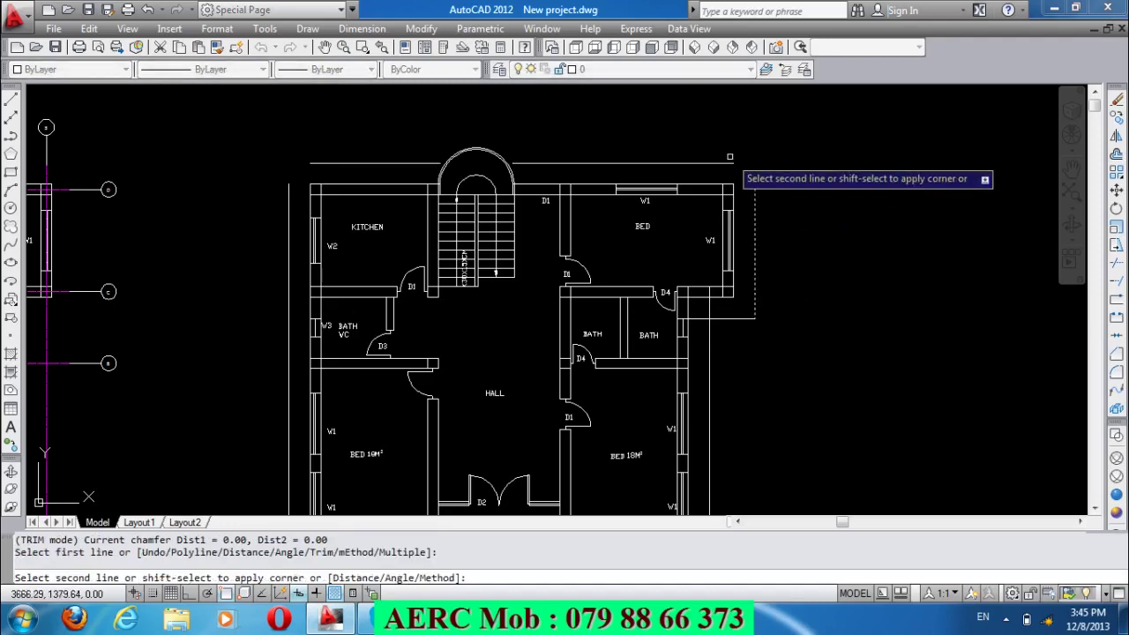
click(729, 157)
key(Return)
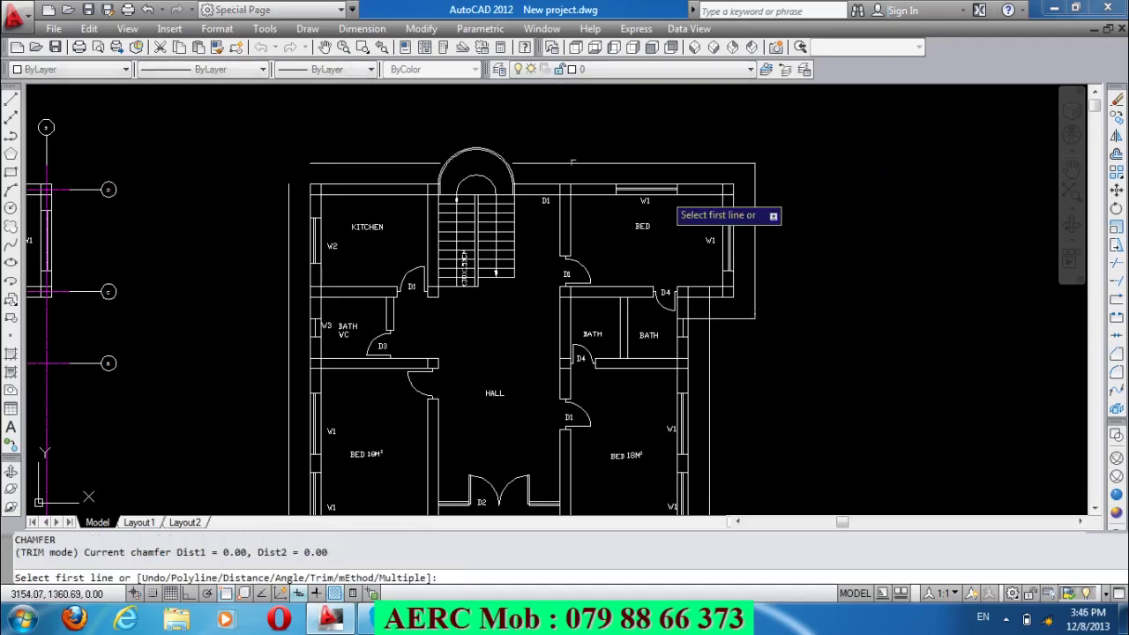
click(415, 163)
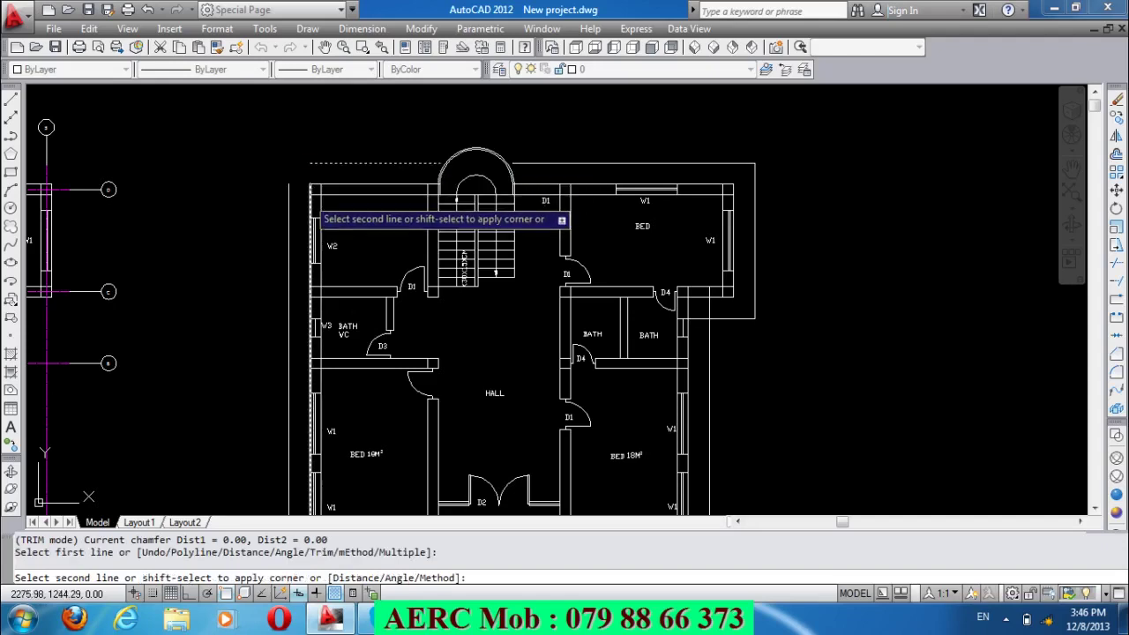
click(289, 167)
scroll(306, 126, down, 2)
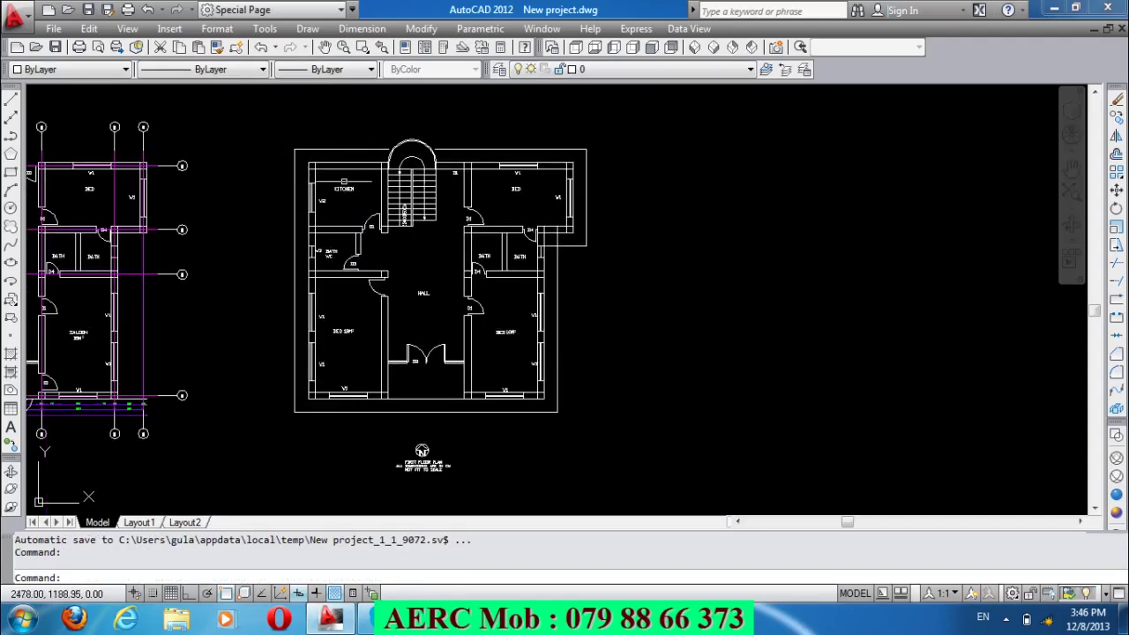
scroll(380, 158, up, 2)
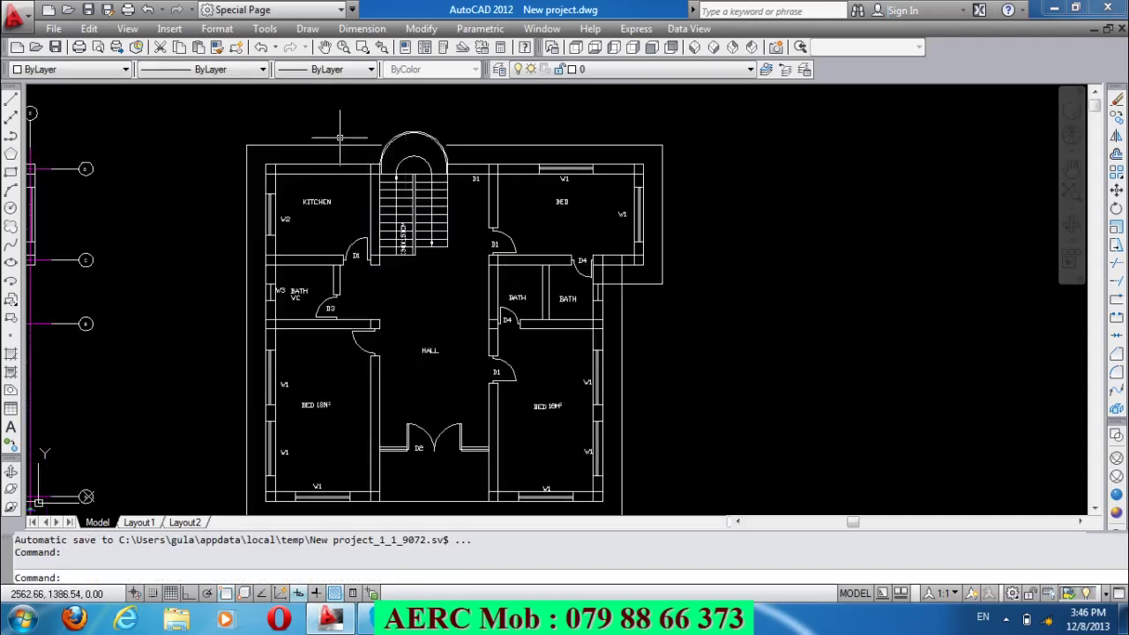
key(Return)
key(Escape)
text(TR)
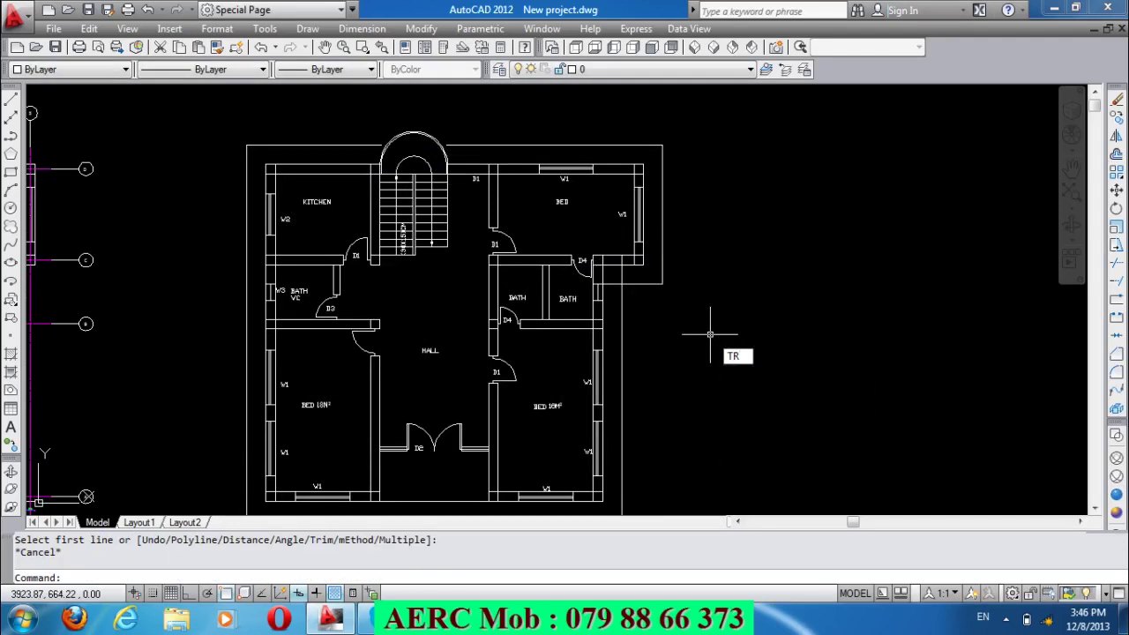
Trim away the three short wall stubs beside the bath near D4.
key(Return)
key(Return)
scroll(600, 291, up, 5)
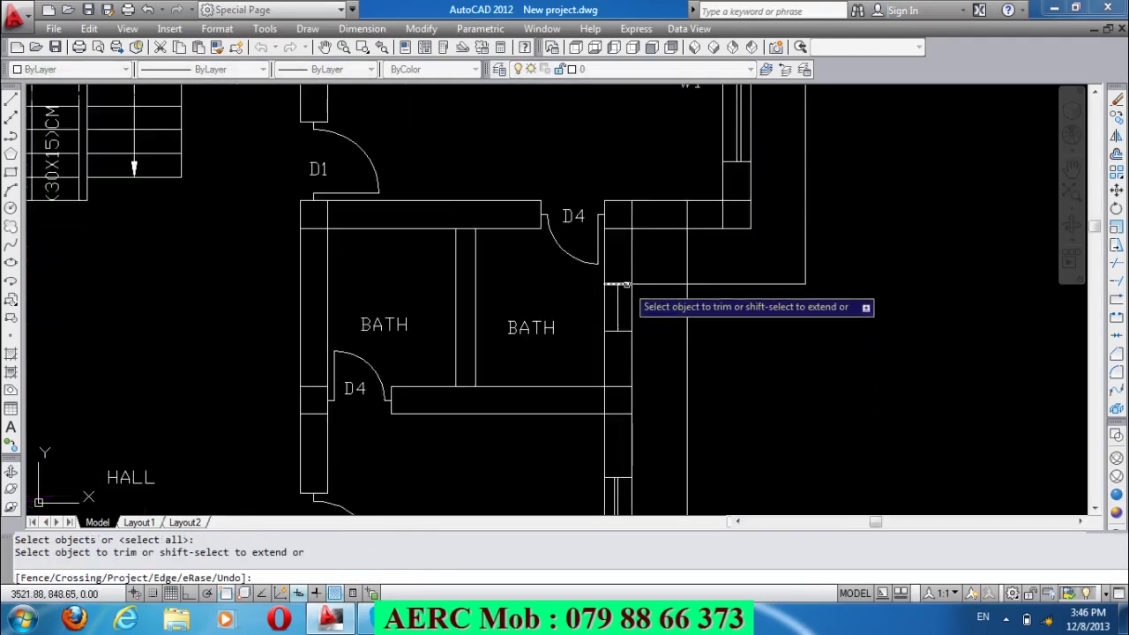
click(632, 275)
click(660, 284)
click(687, 239)
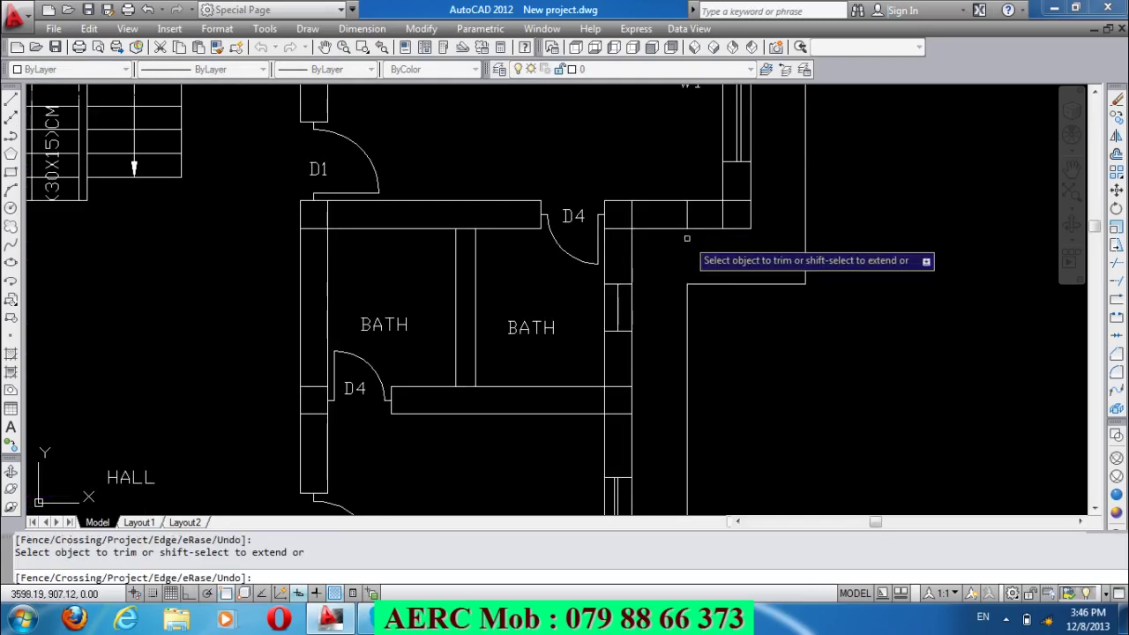
scroll(692, 309, down, 3)
scroll(708, 289, down, 3)
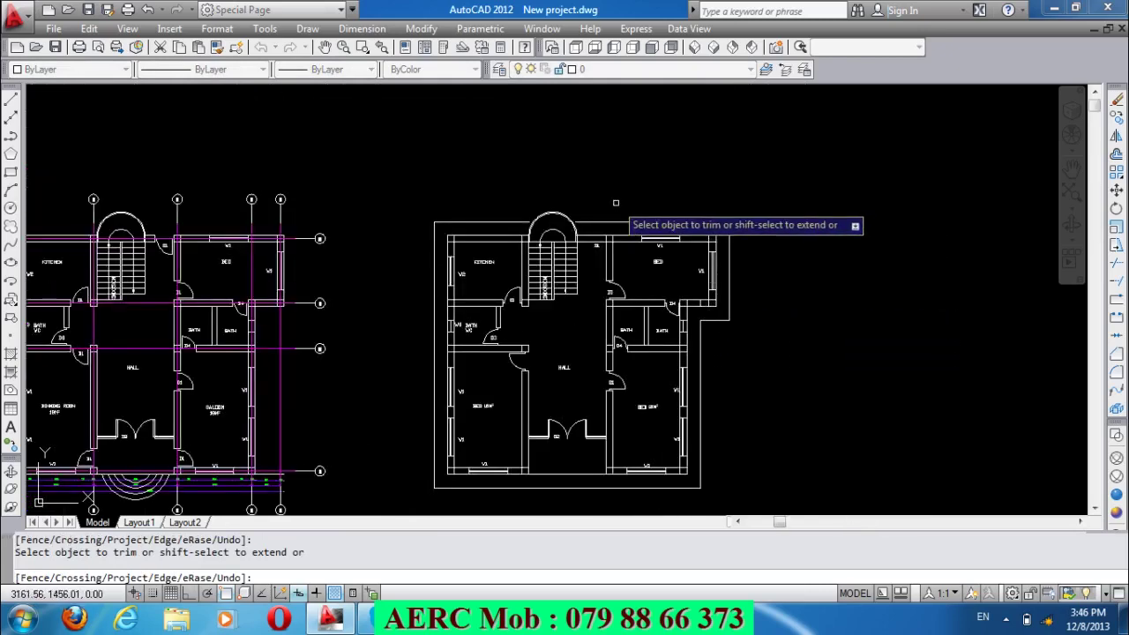
key(Return)
Extend the left and right top lines to the stair's outer arc.
scroll(533, 194, up, 5)
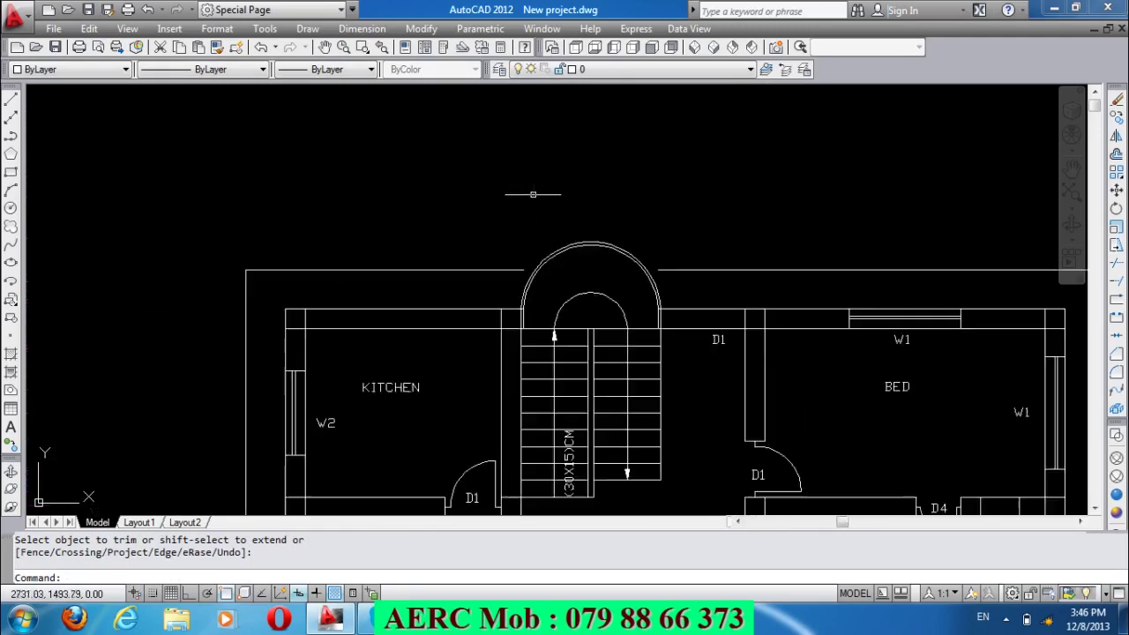
text(e)
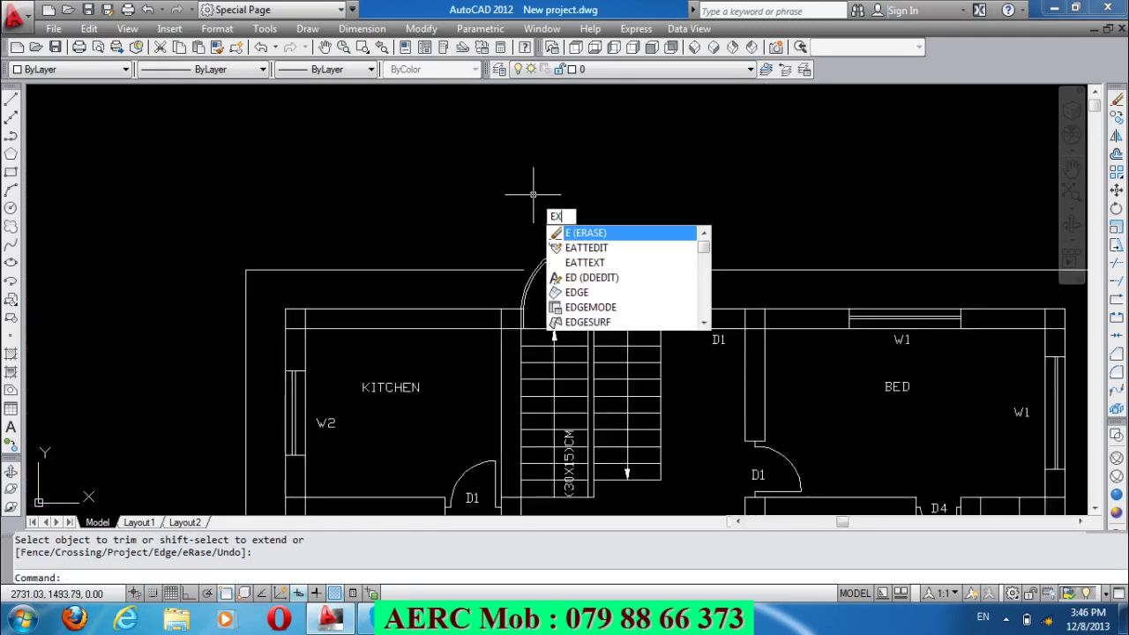
text(x)
key(Return)
key(Return)
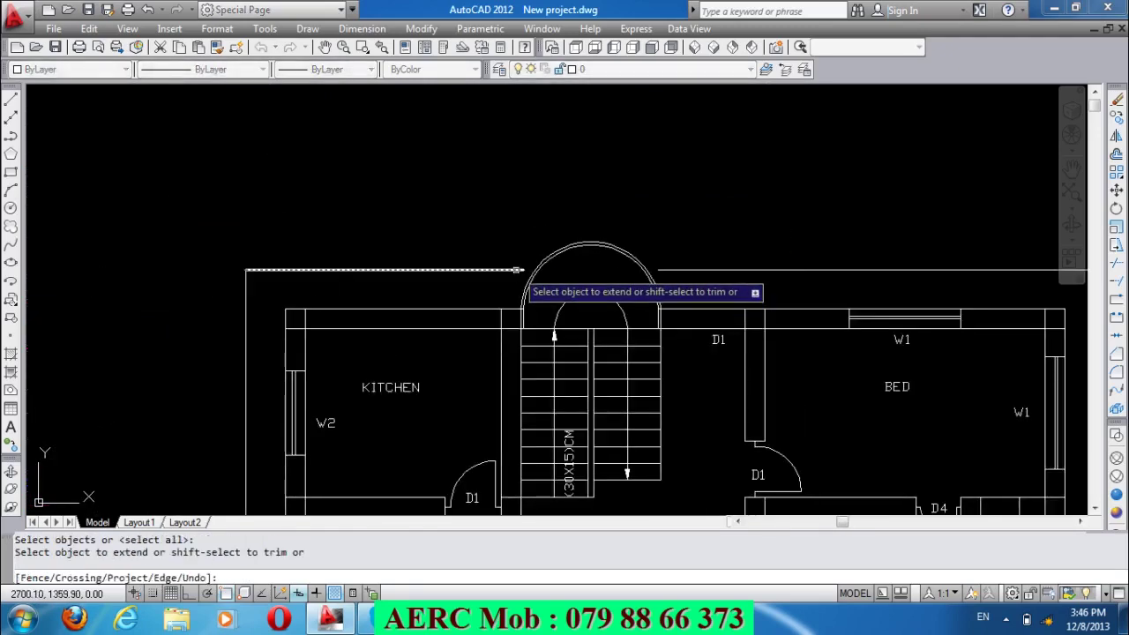
click(517, 272)
click(675, 269)
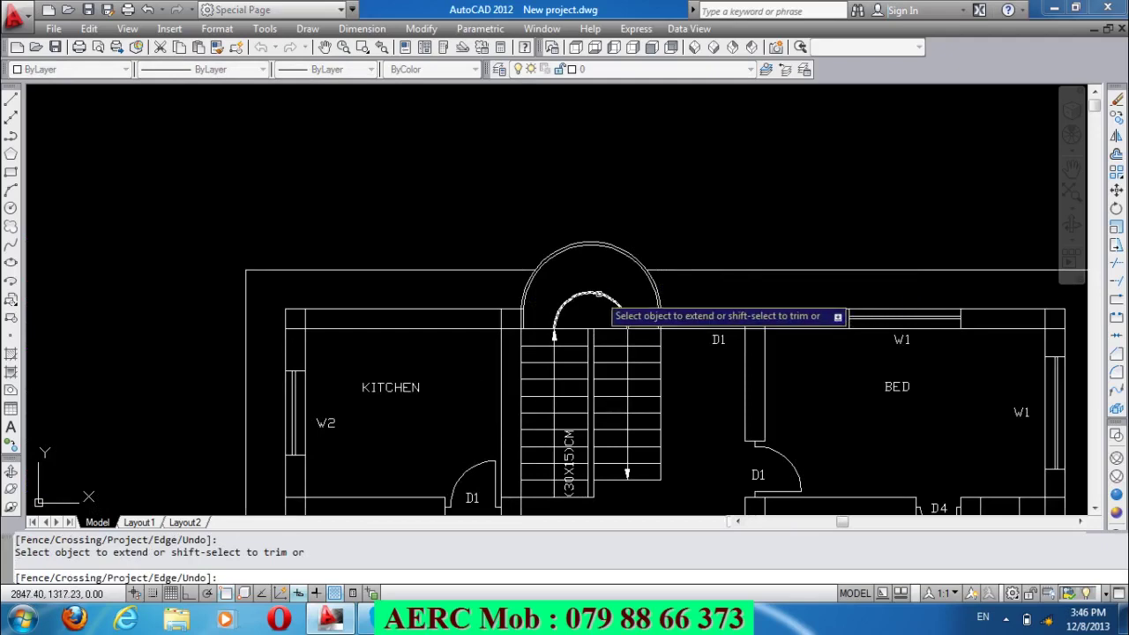
key(Return)
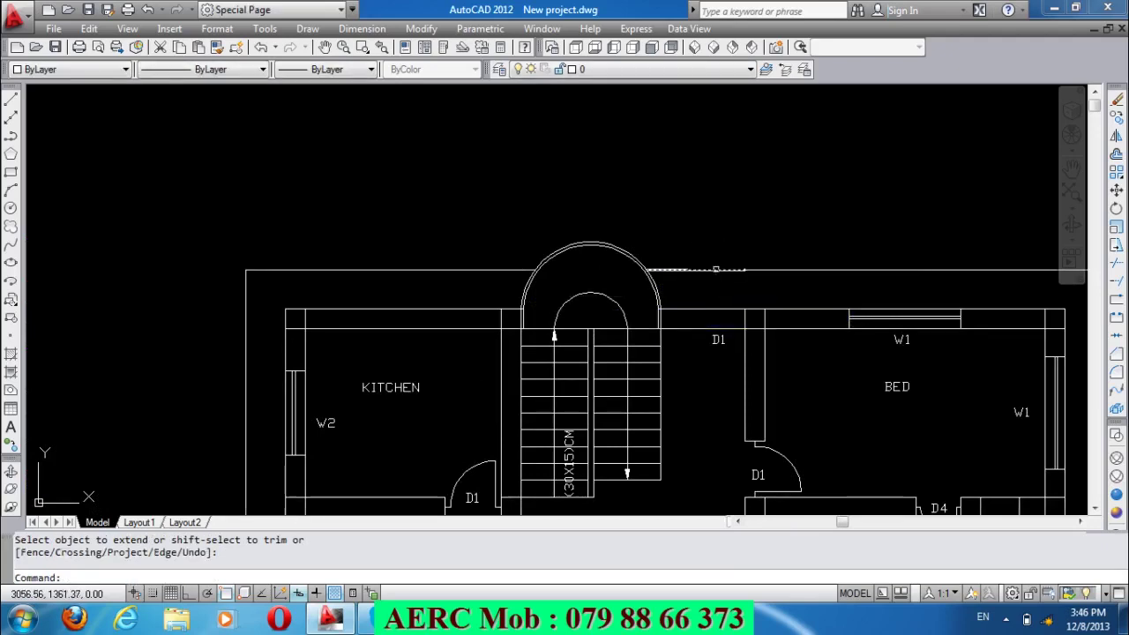
Join the two top line pieces right of the stair into one line.
text(j)
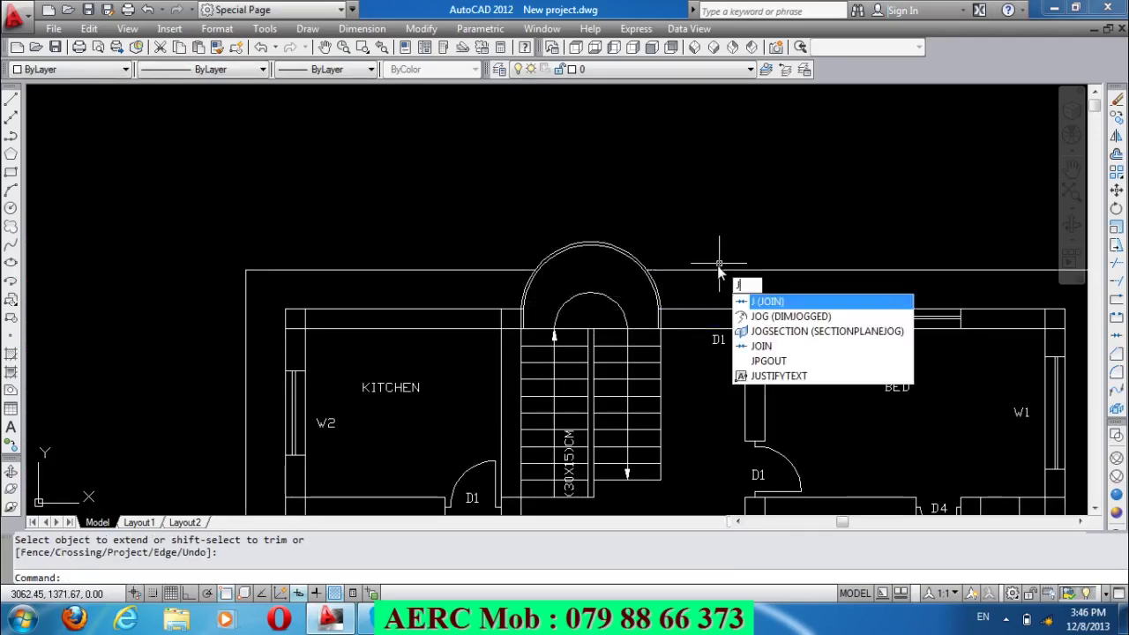
key(Return)
click(752, 270)
click(753, 270)
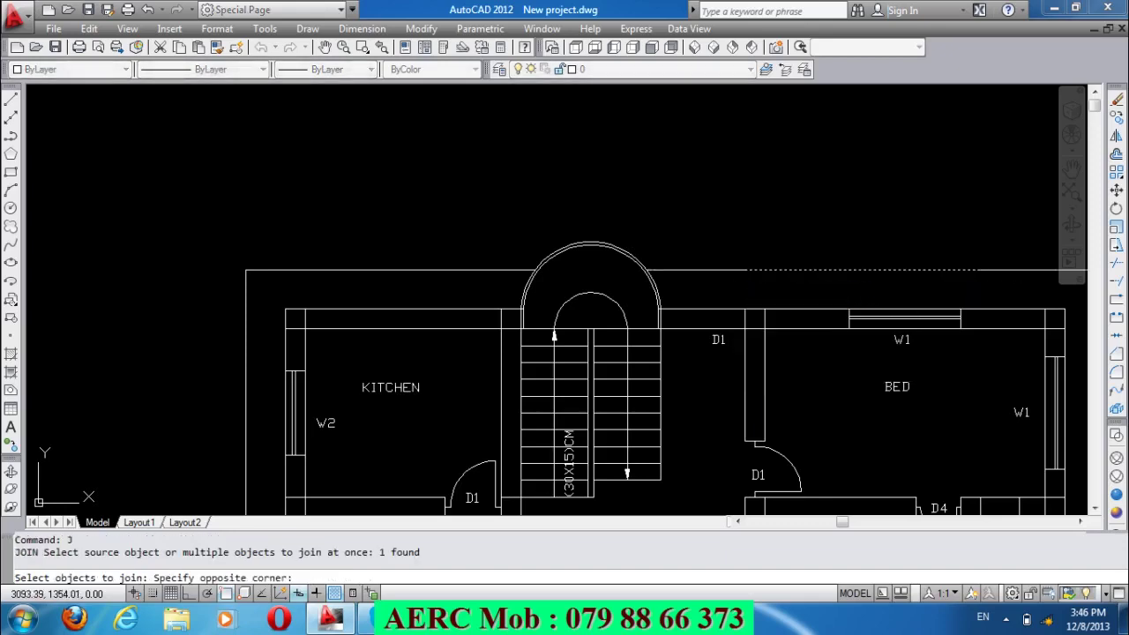
click(752, 270)
click(728, 270)
click(724, 270)
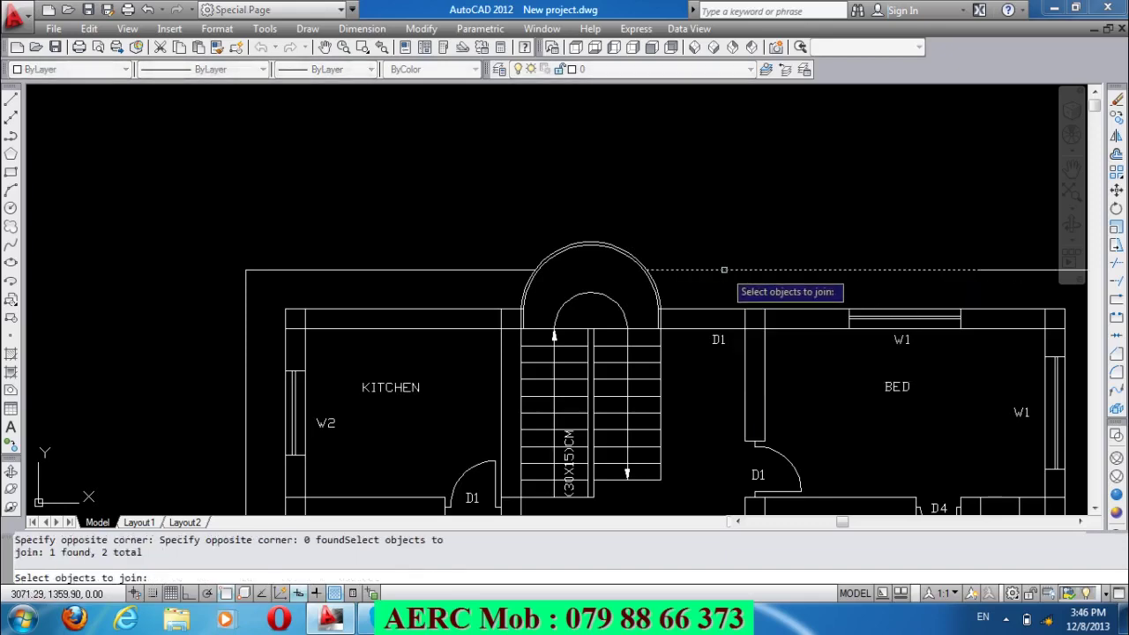
key(Return)
key(Return)
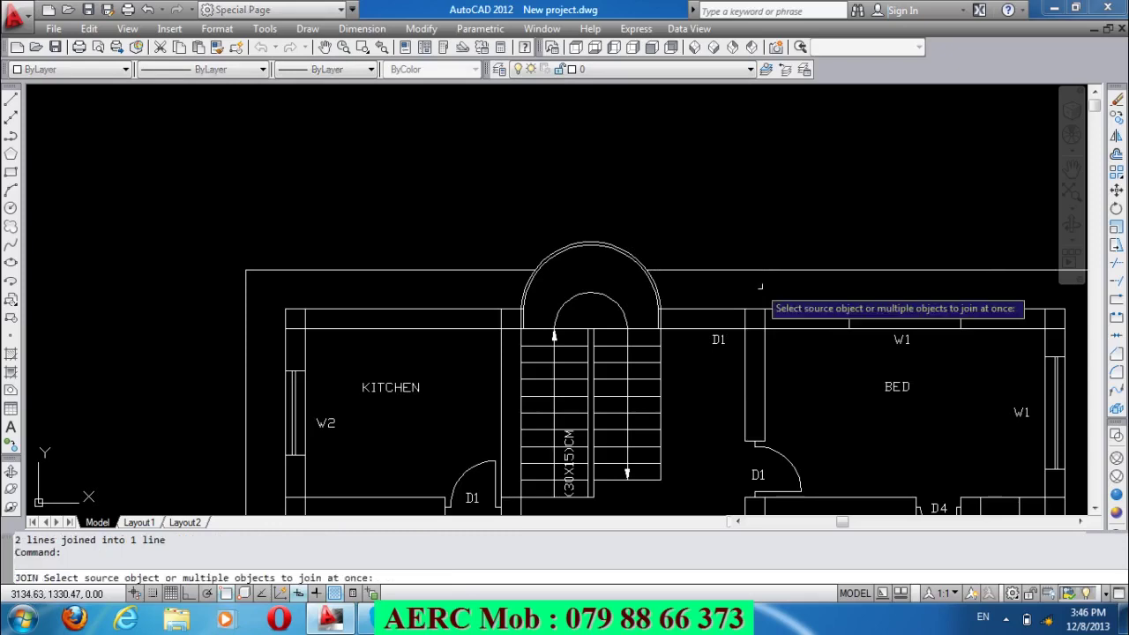
Join the next pair of top line pieces further right and confirm it is one line.
click(996, 269)
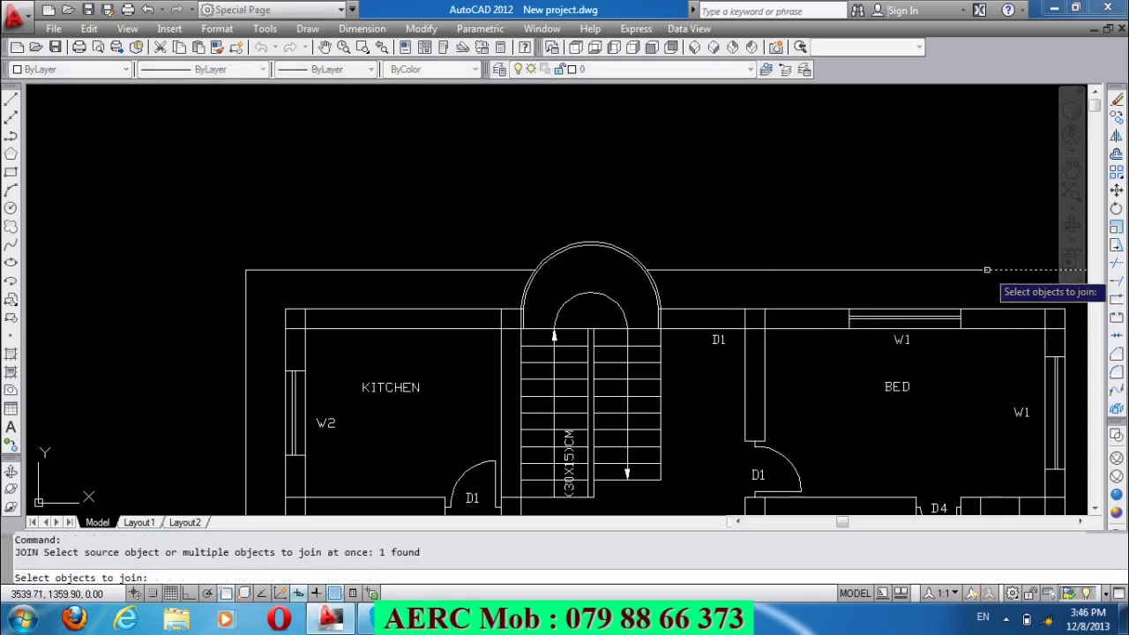
click(978, 269)
key(Return)
click(954, 270)
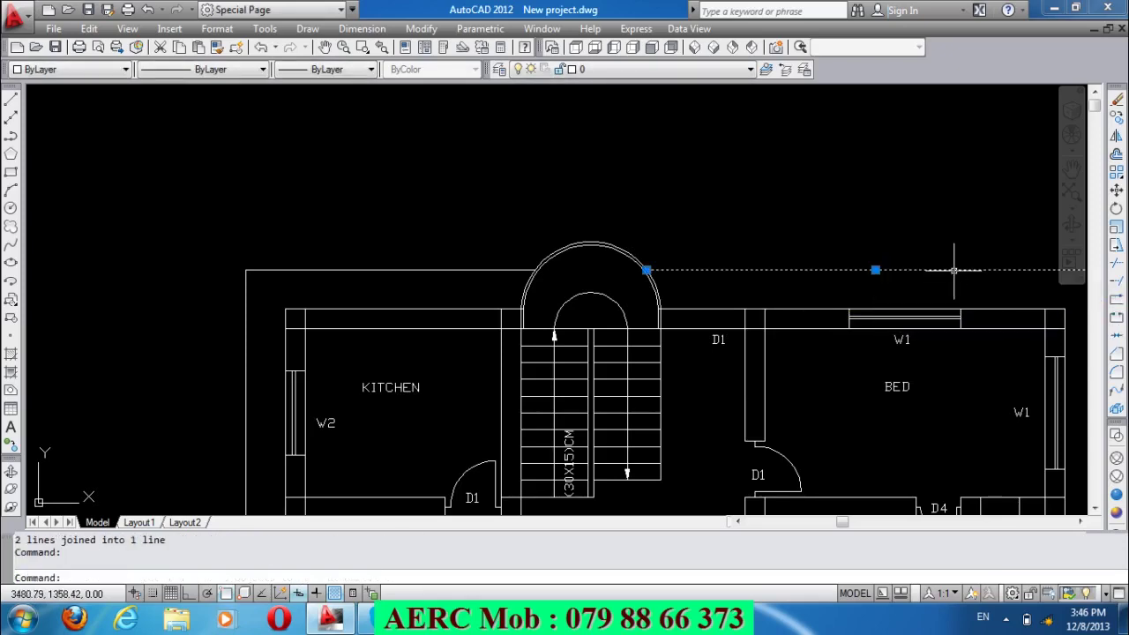
scroll(714, 233, down, 2)
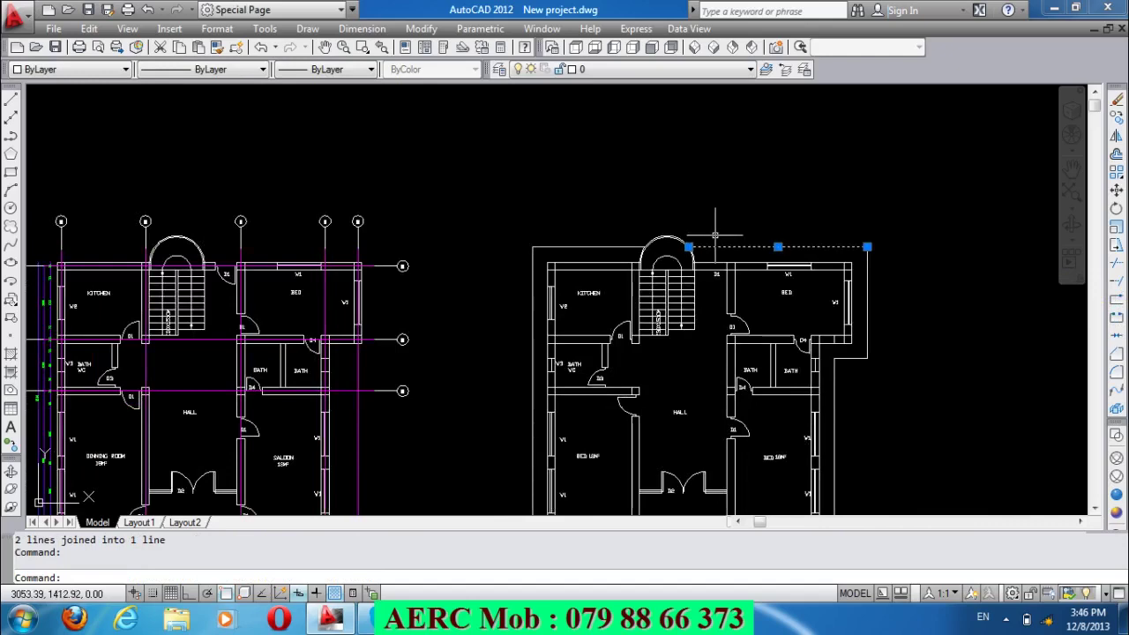
key(Escape)
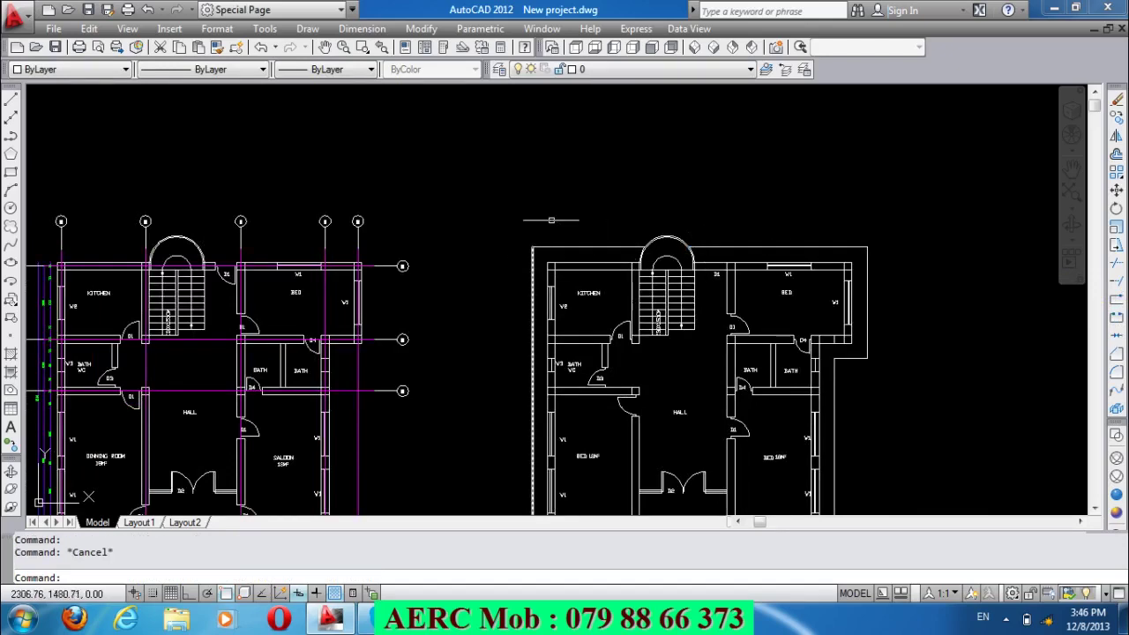
scroll(551, 219, down, 2)
scroll(542, 265, up, 2)
scroll(539, 291, up, 2)
Draw a 50-unit vertical line with Ortho on from the W1 window's wall corner.
scroll(539, 300, up, 2)
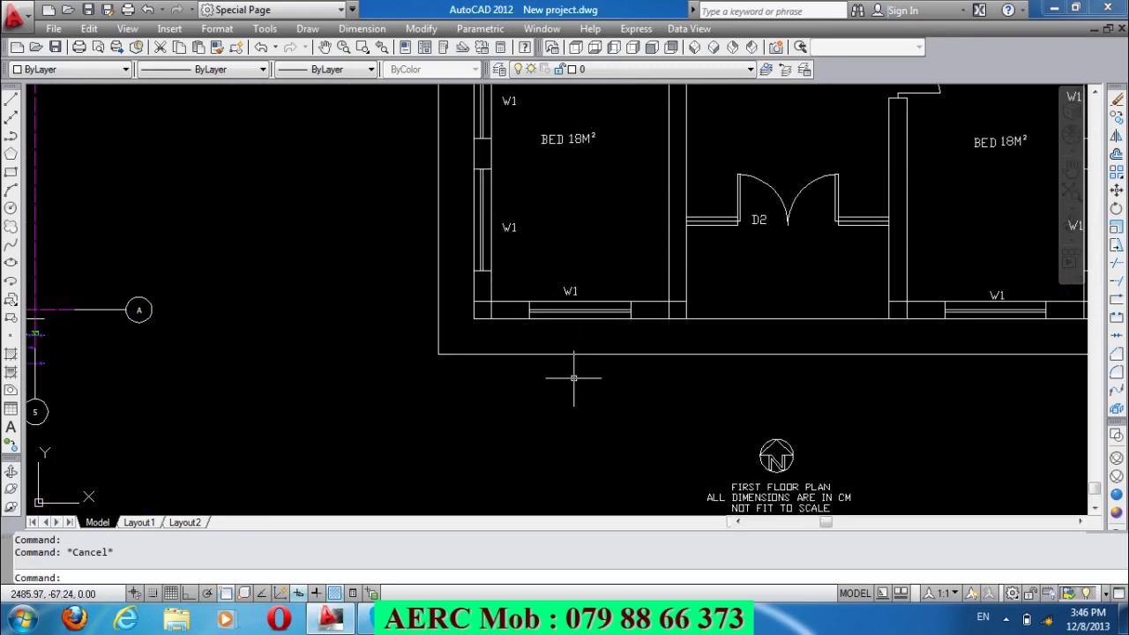
text(L)
key(Return)
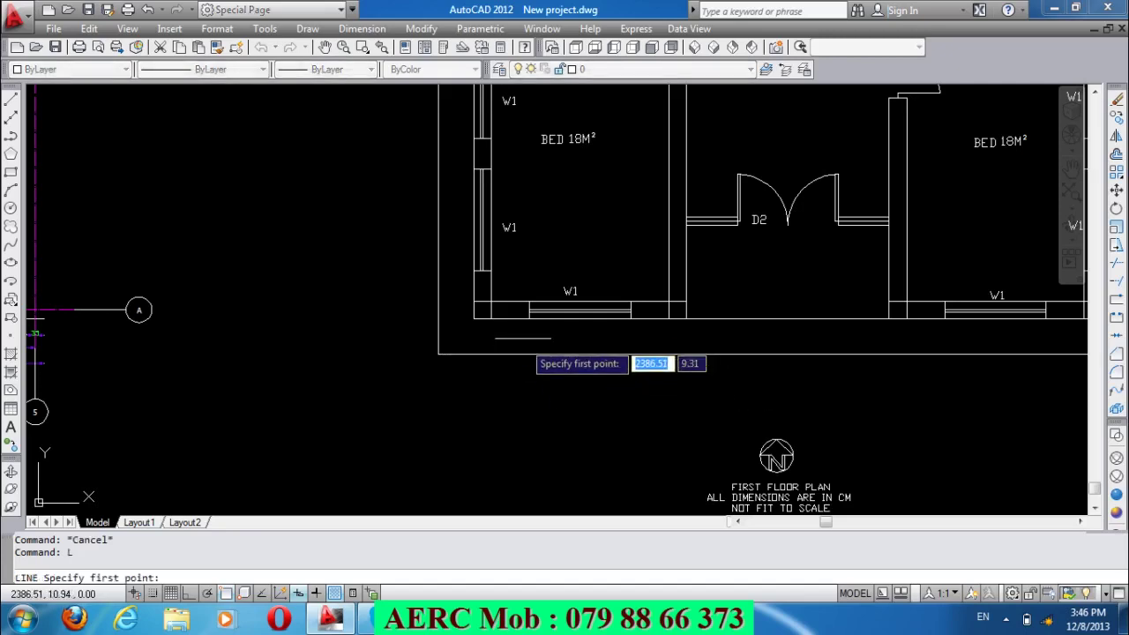
click(530, 317)
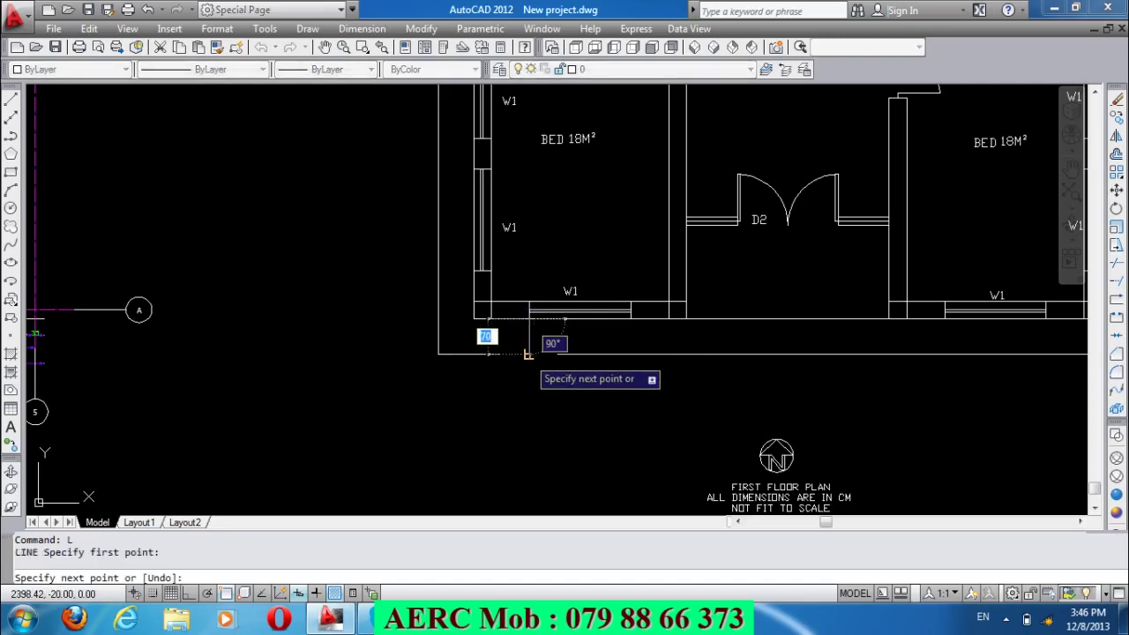
click(528, 355)
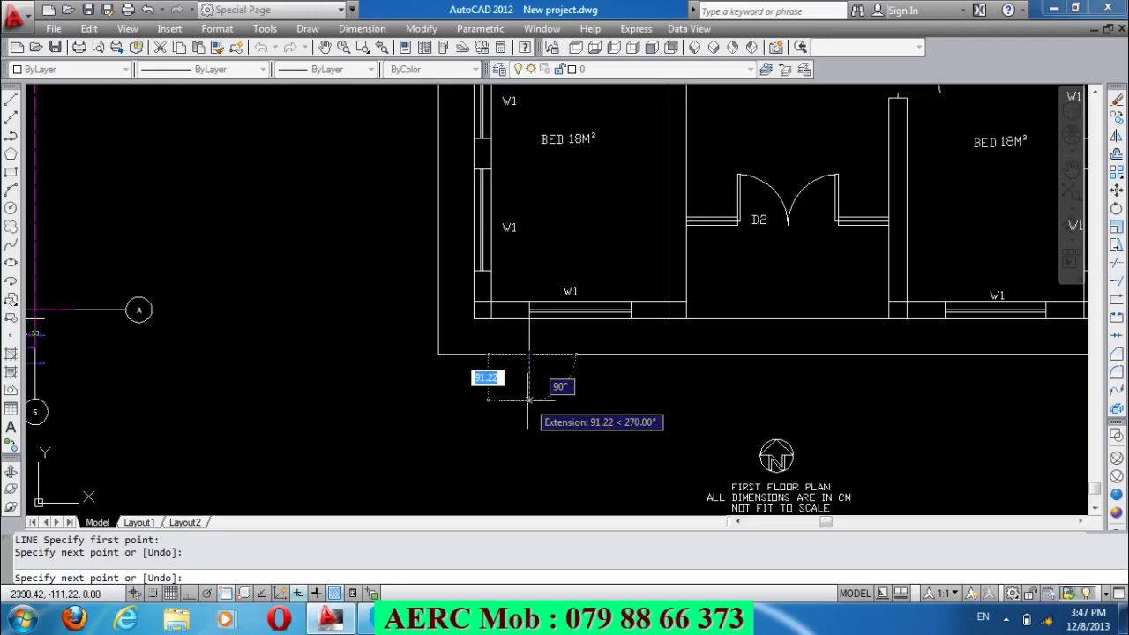
key(F8)
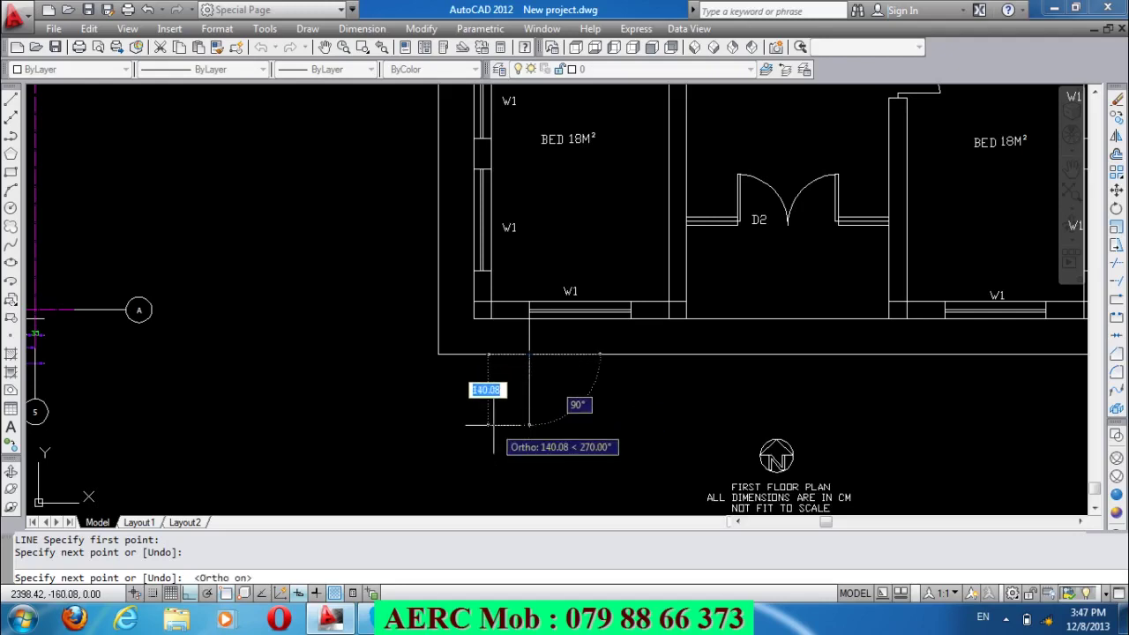
text(5)
key(Return)
key(Return)
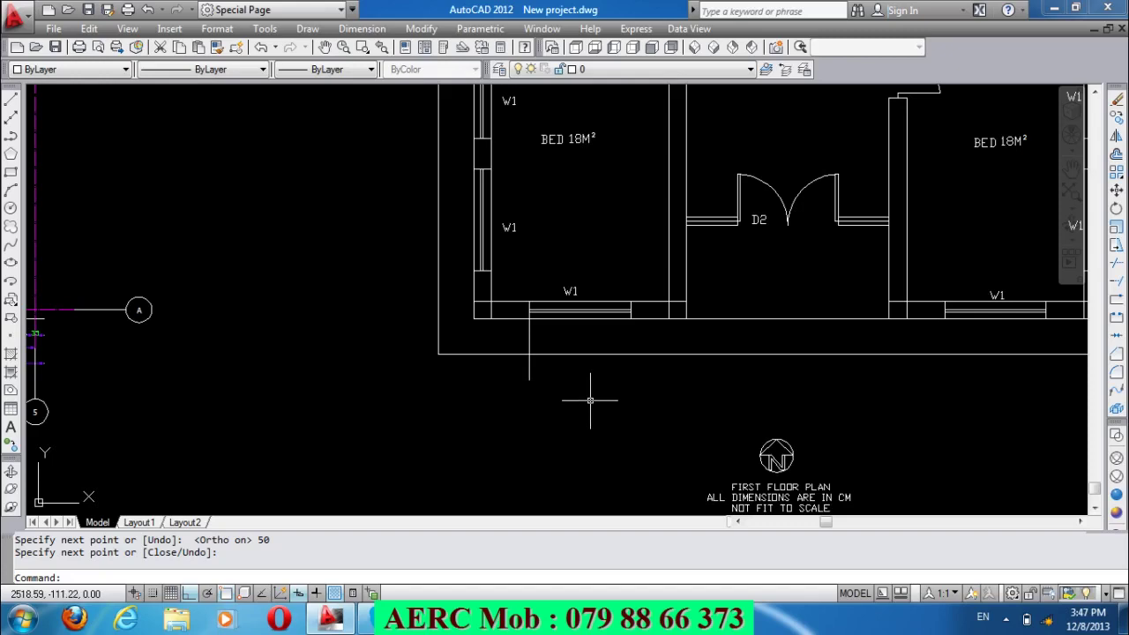
text(O)
key(Return)
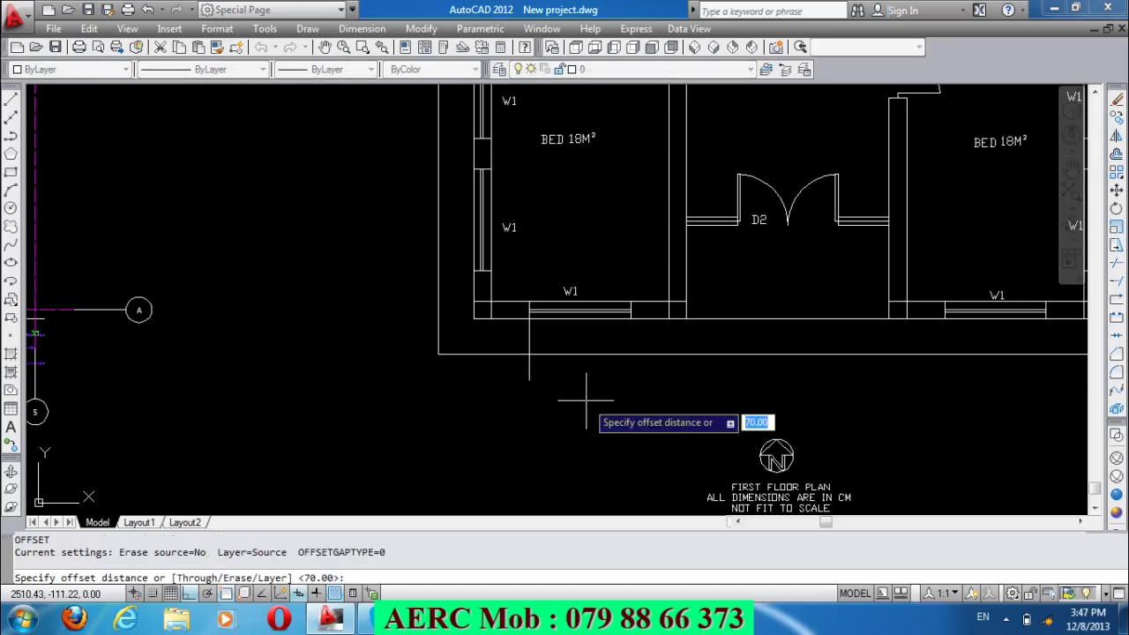
Offset the vertical line below the W1 window 100 units to the right, repeated to the right.
text(0)
key(Return)
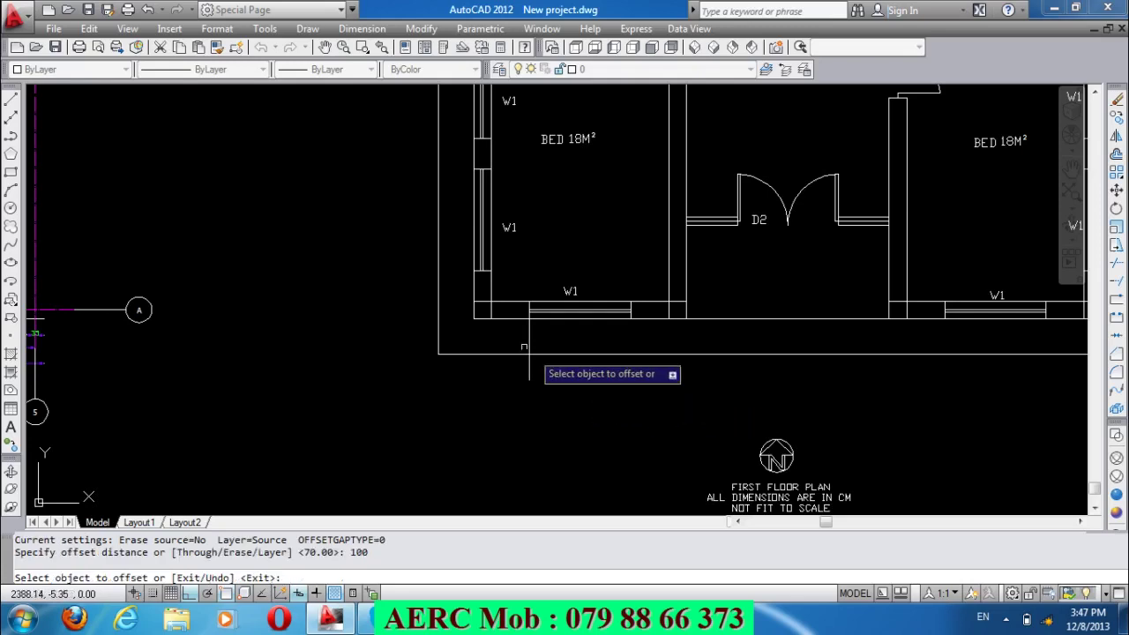
click(529, 344)
click(559, 397)
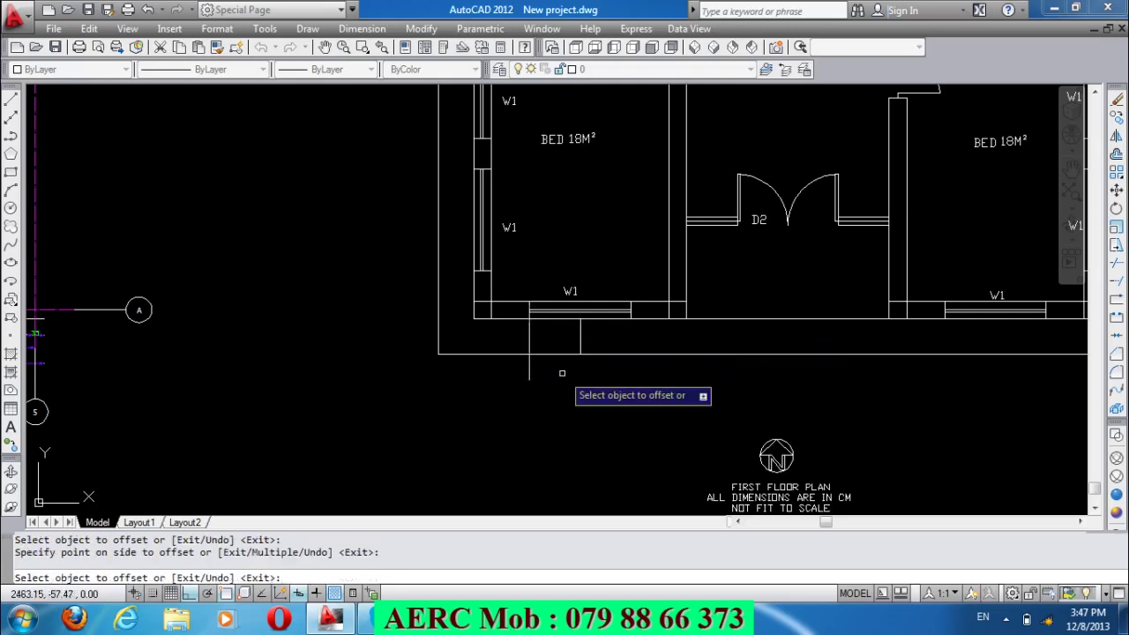
click(529, 369)
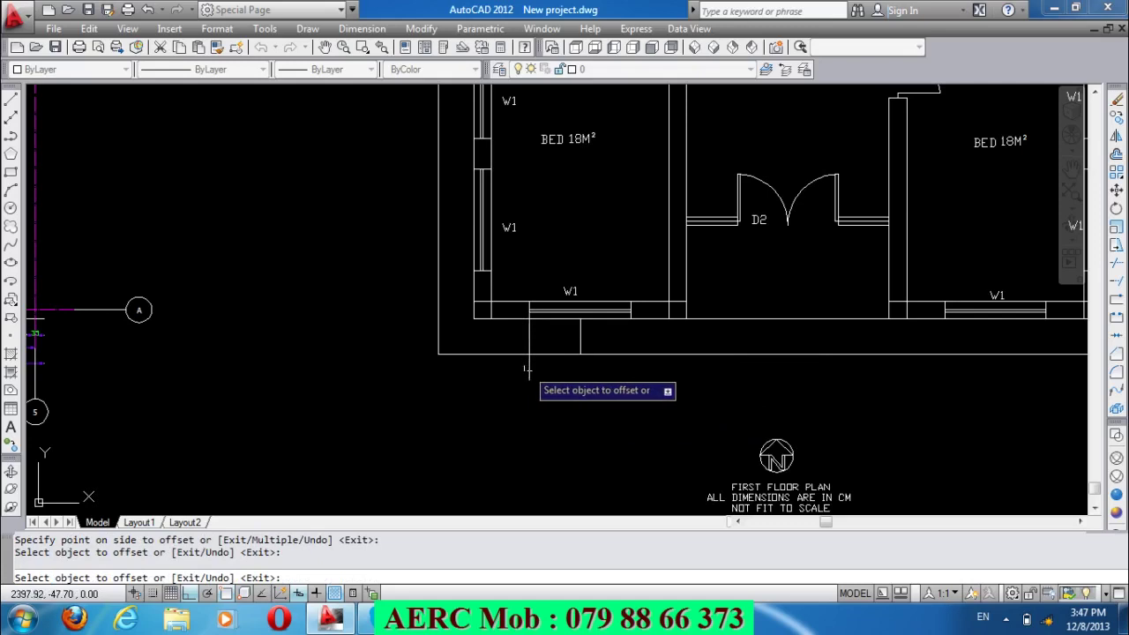
click(529, 375)
click(621, 387)
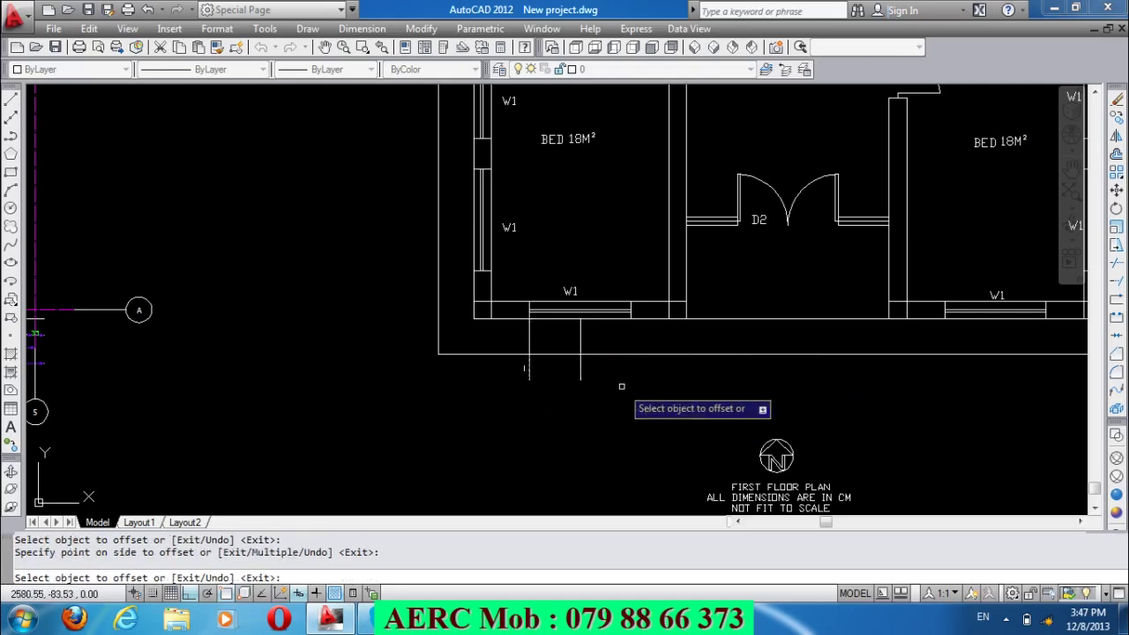
click(580, 375)
click(630, 385)
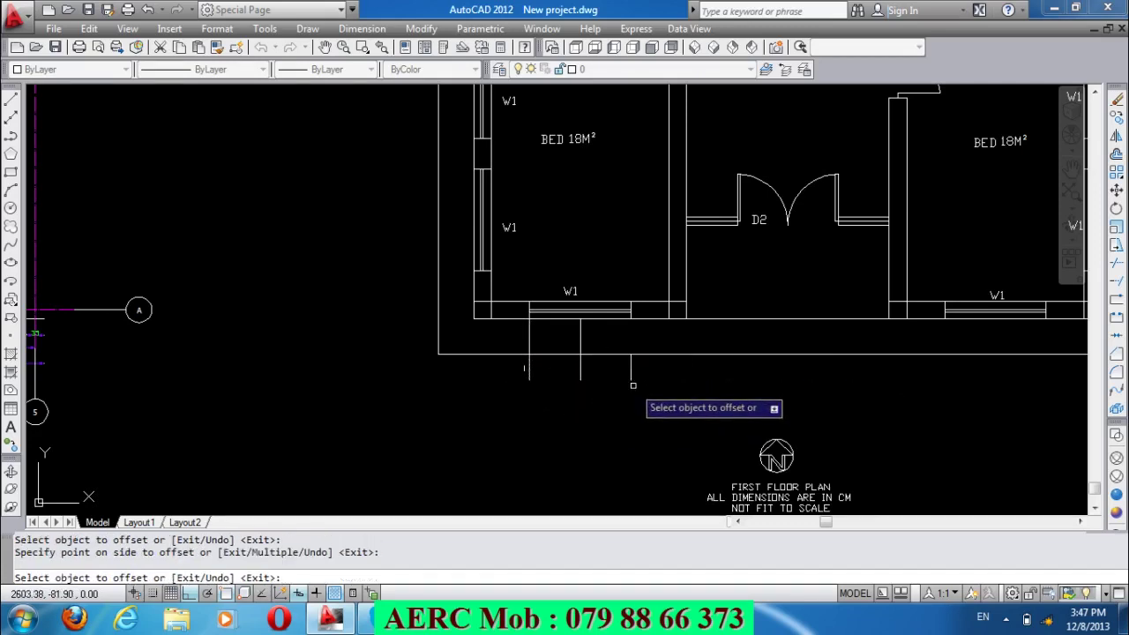
key(Return)
Delete the extra line segment between the walls.
click(593, 341)
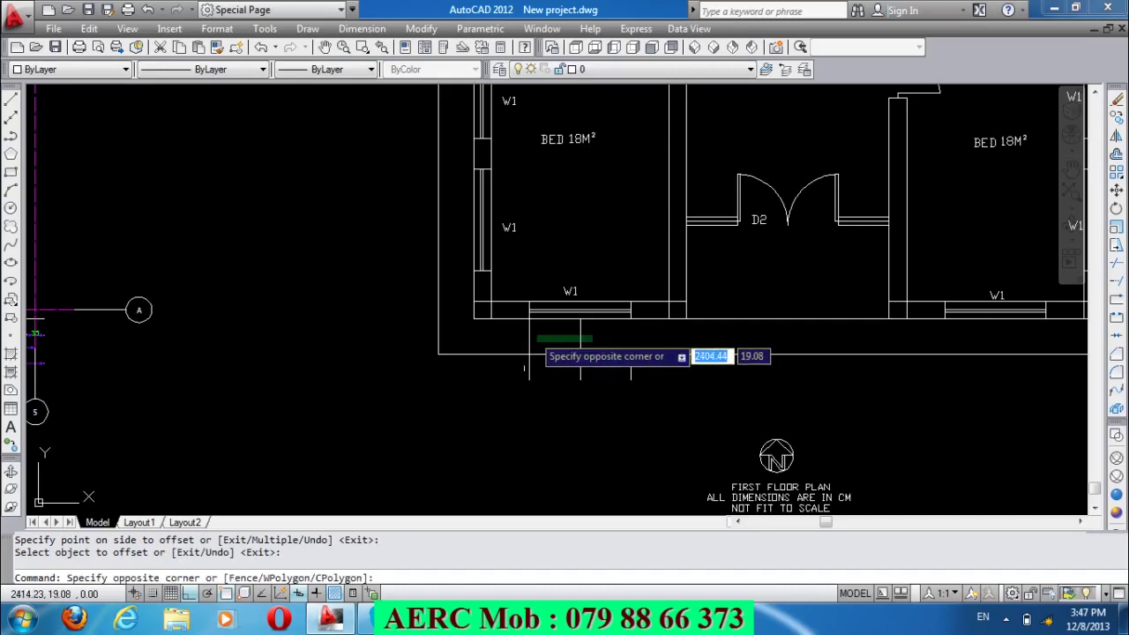
click(558, 336)
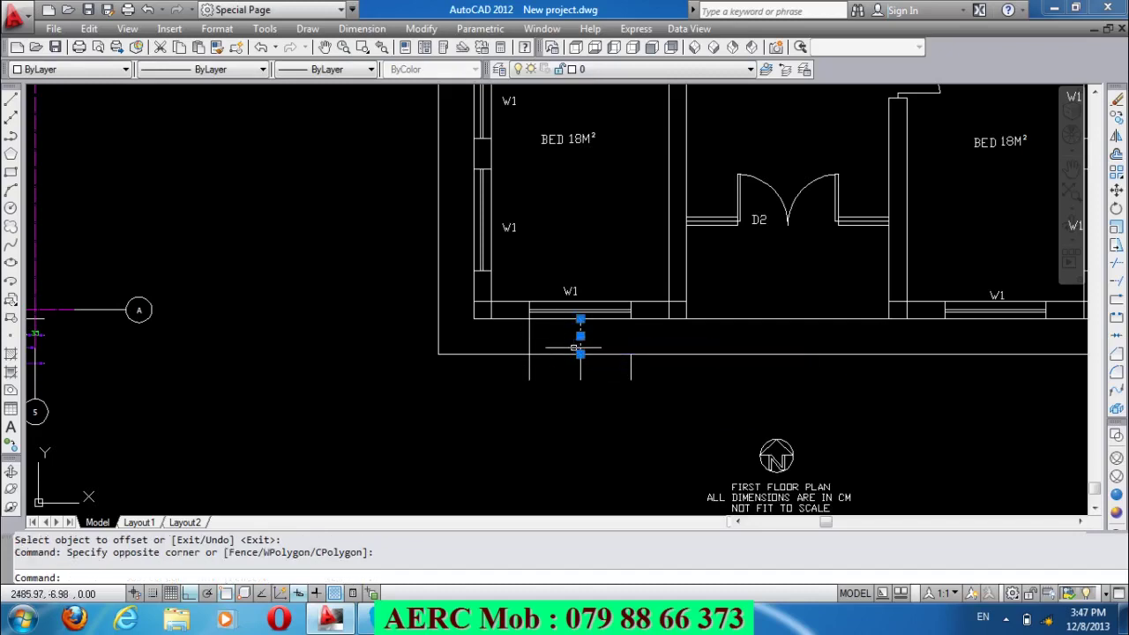
key(Delete)
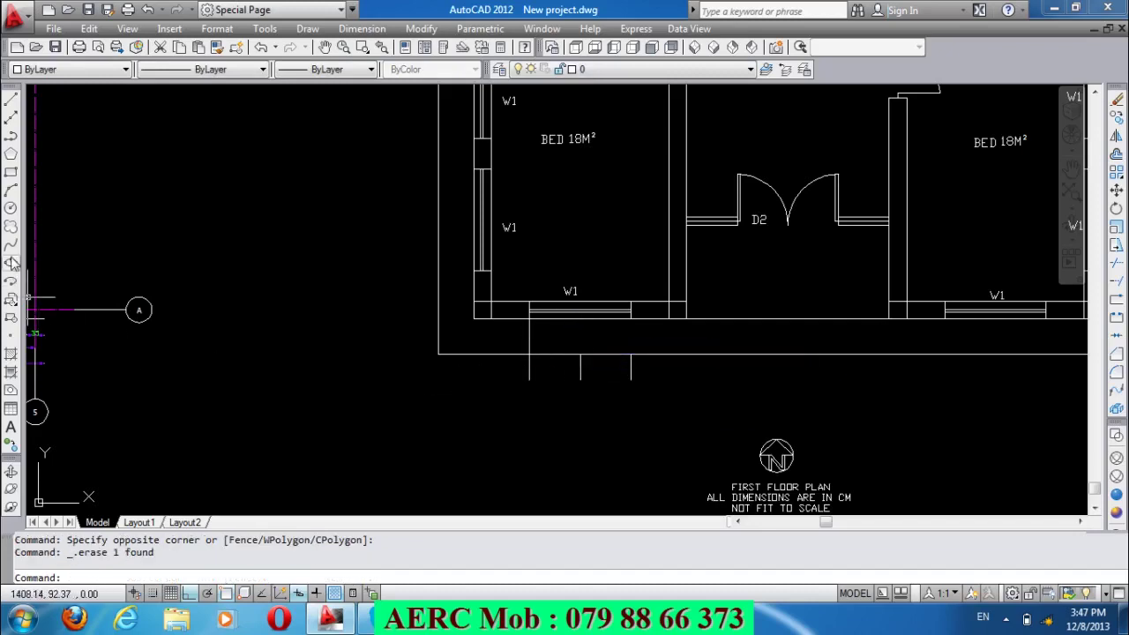
Draw a three-point arc through the left, middle and right guide lines below the left bedroom's W1 window.
click(11, 192)
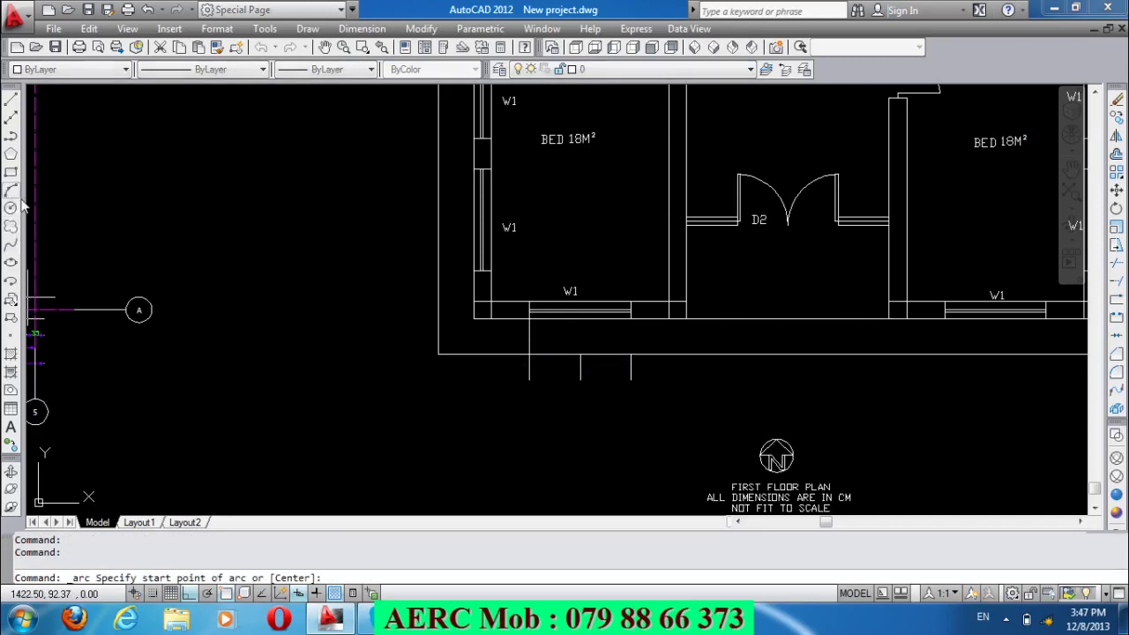
click(529, 354)
click(580, 379)
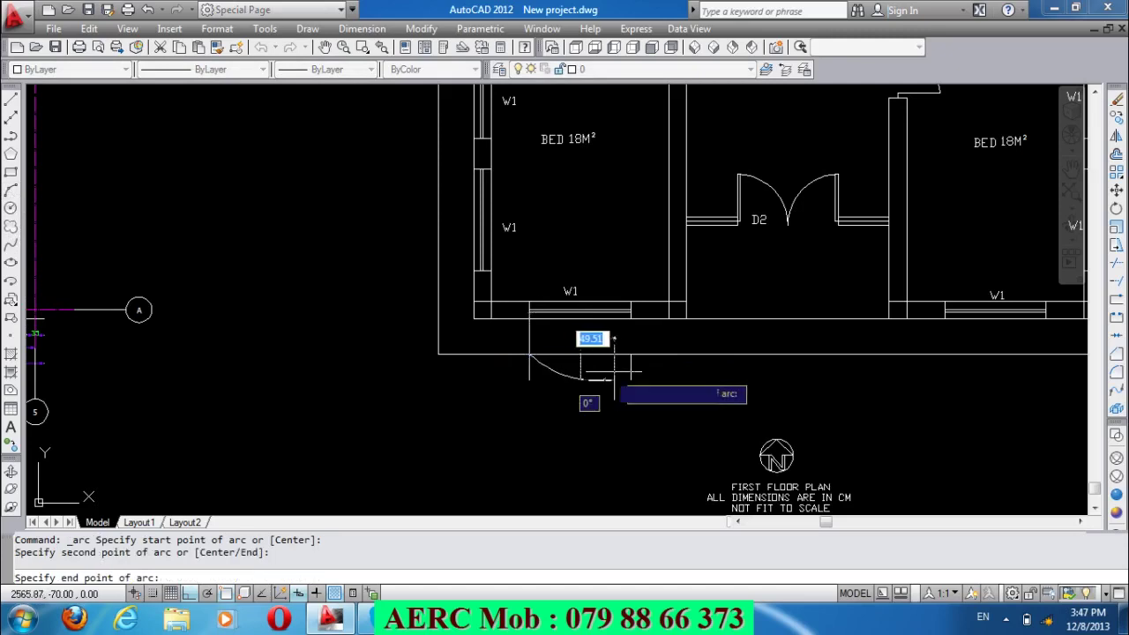
click(630, 354)
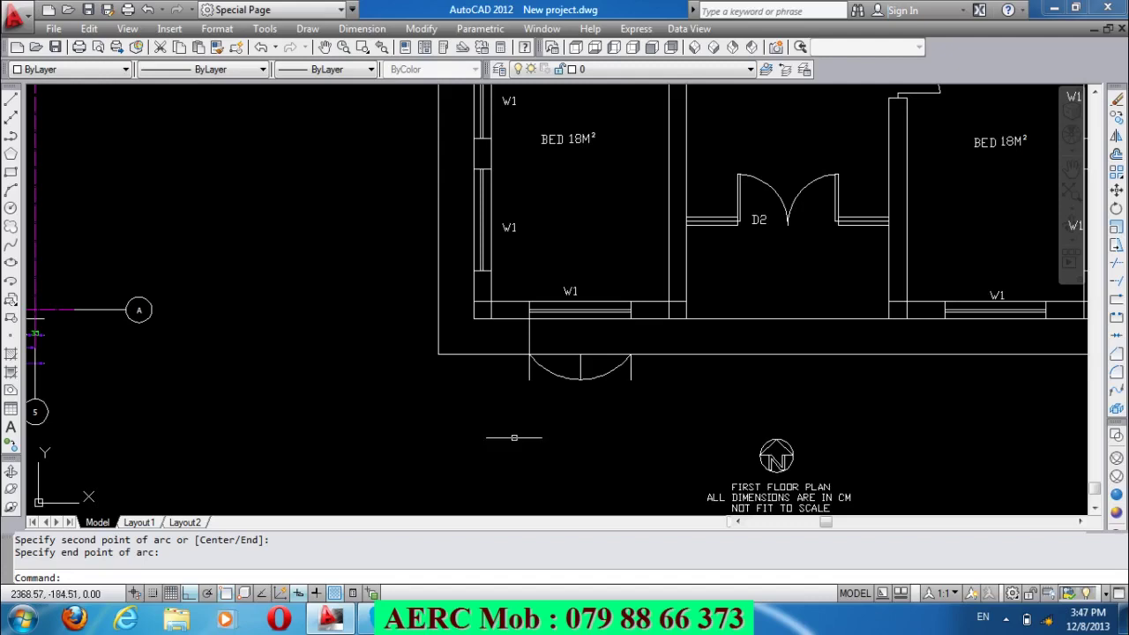
Erase the leftover guide lines between the walls and under the new balcony arc.
scroll(515, 437, down, 2)
scroll(517, 436, up, 2)
scroll(520, 434, up, 1)
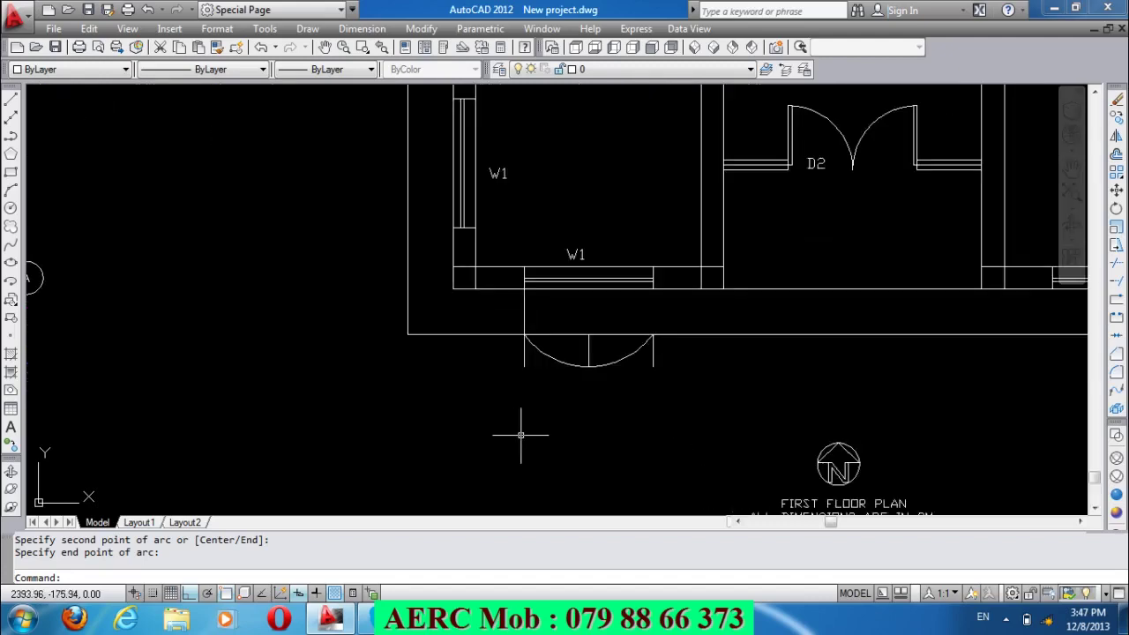
click(534, 326)
click(489, 311)
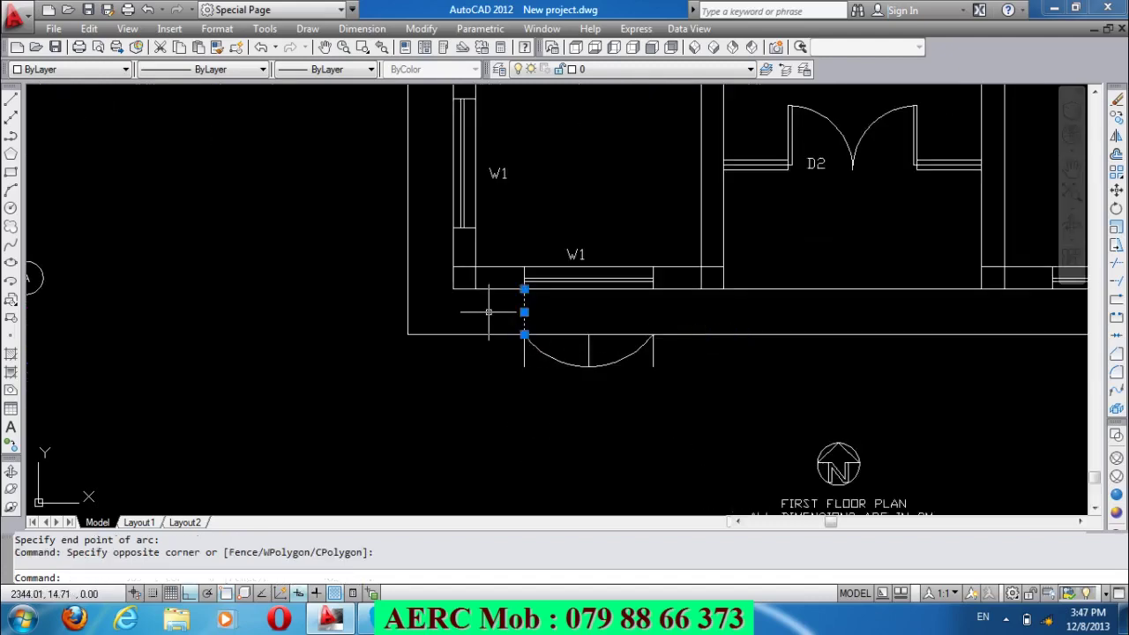
key(Delete)
click(518, 365)
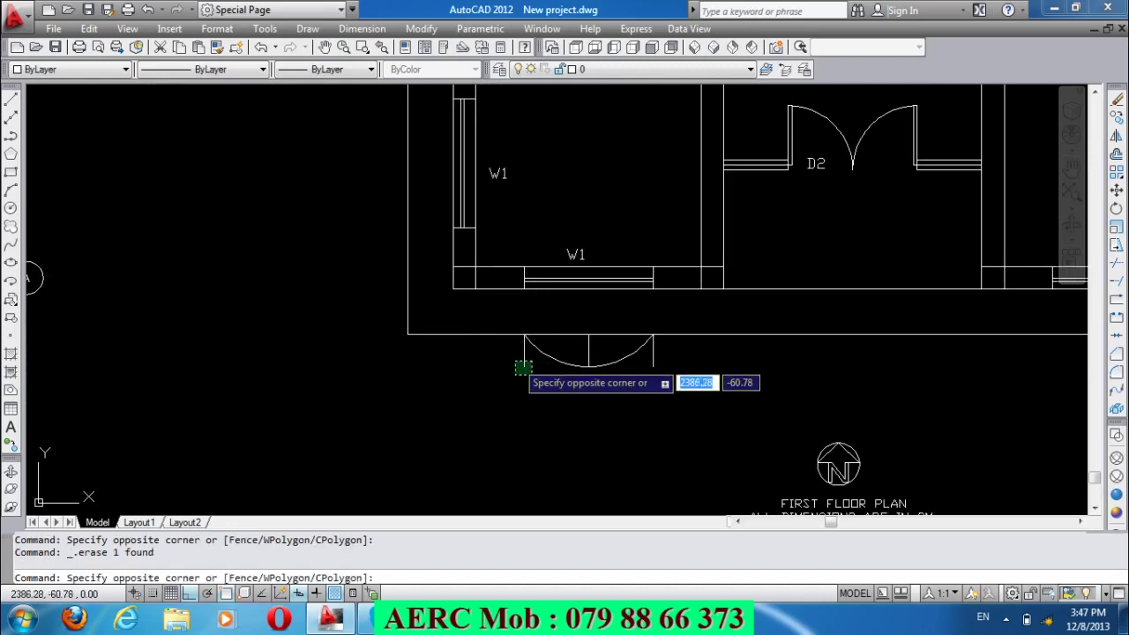
click(499, 388)
click(574, 371)
click(592, 356)
click(683, 393)
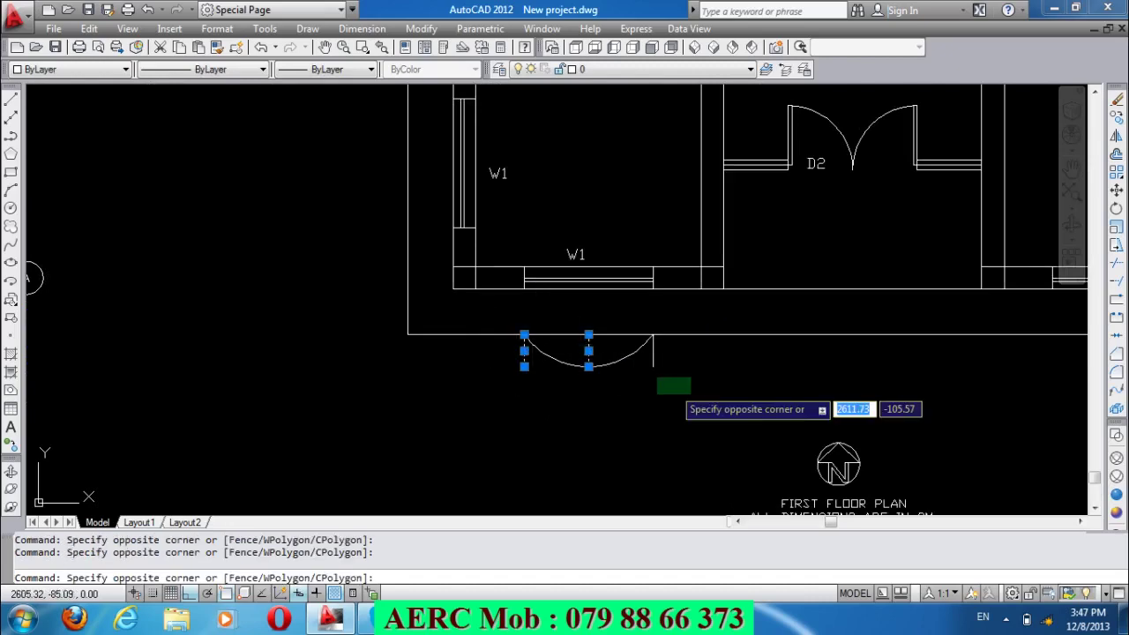
click(651, 375)
key(Delete)
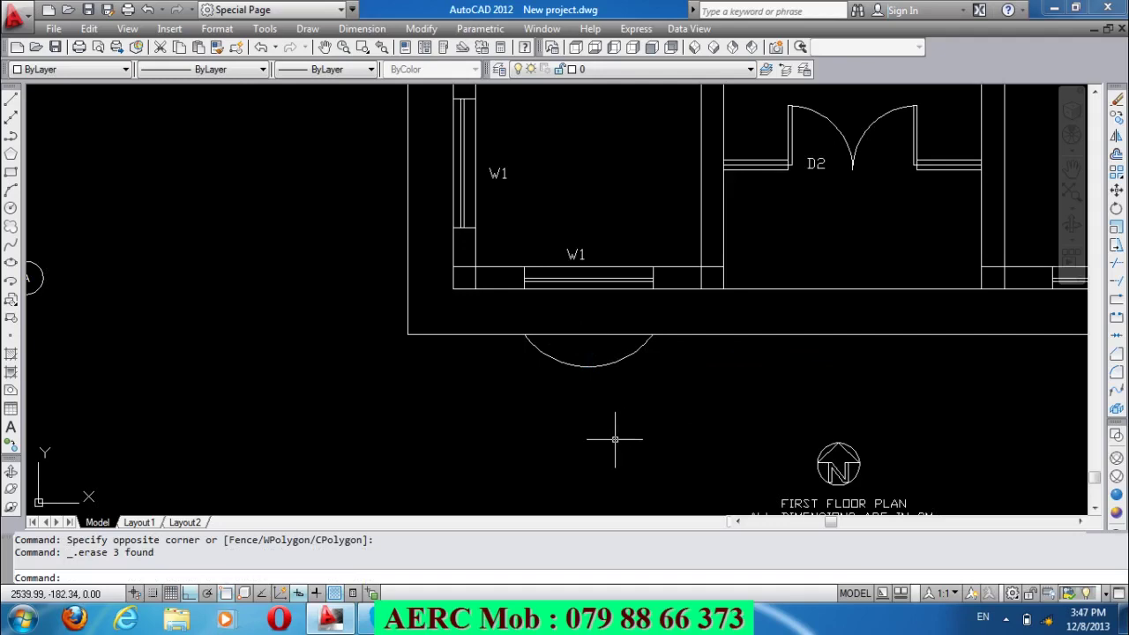
text(co)
key(Return)
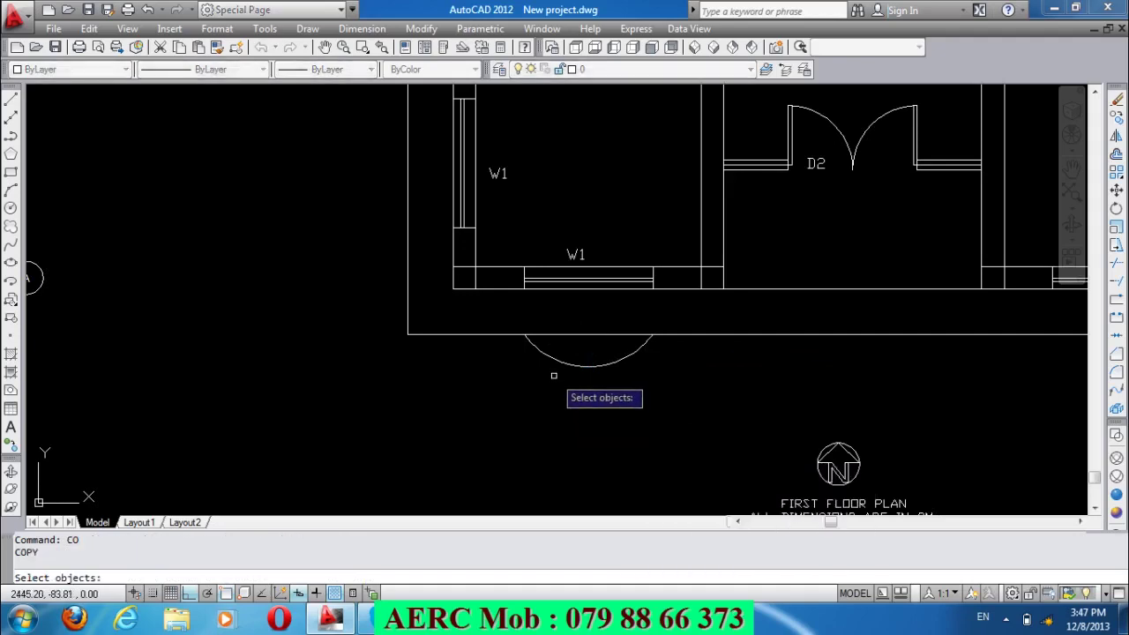
Copy the balcony arc from its left end to beneath the right bedroom's W1 window and left of the plan.
click(558, 363)
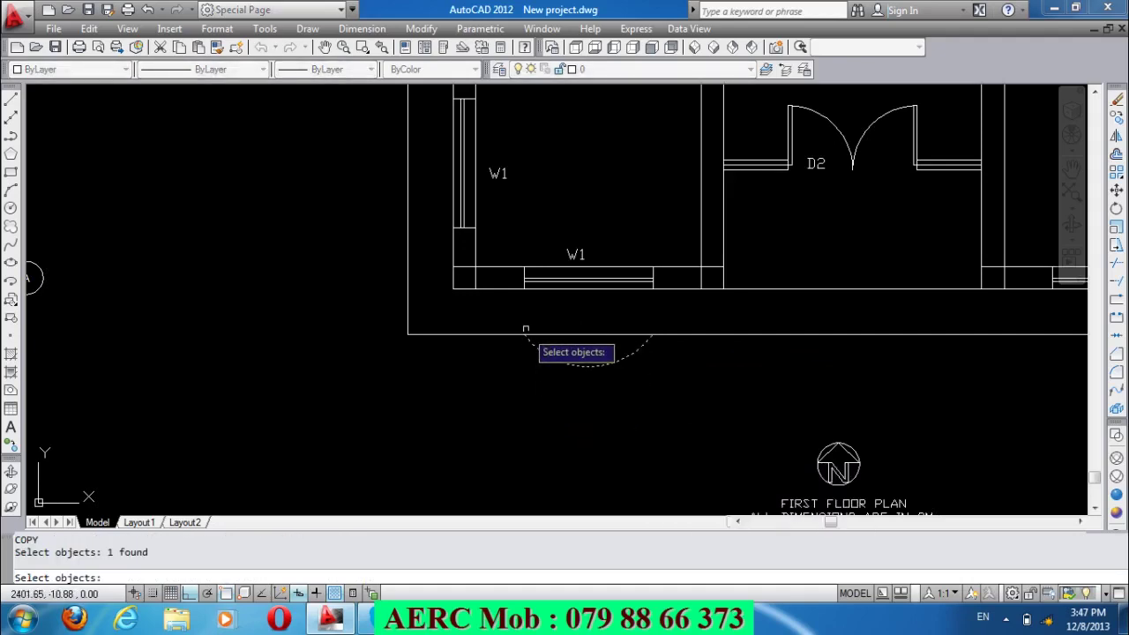
key(Return)
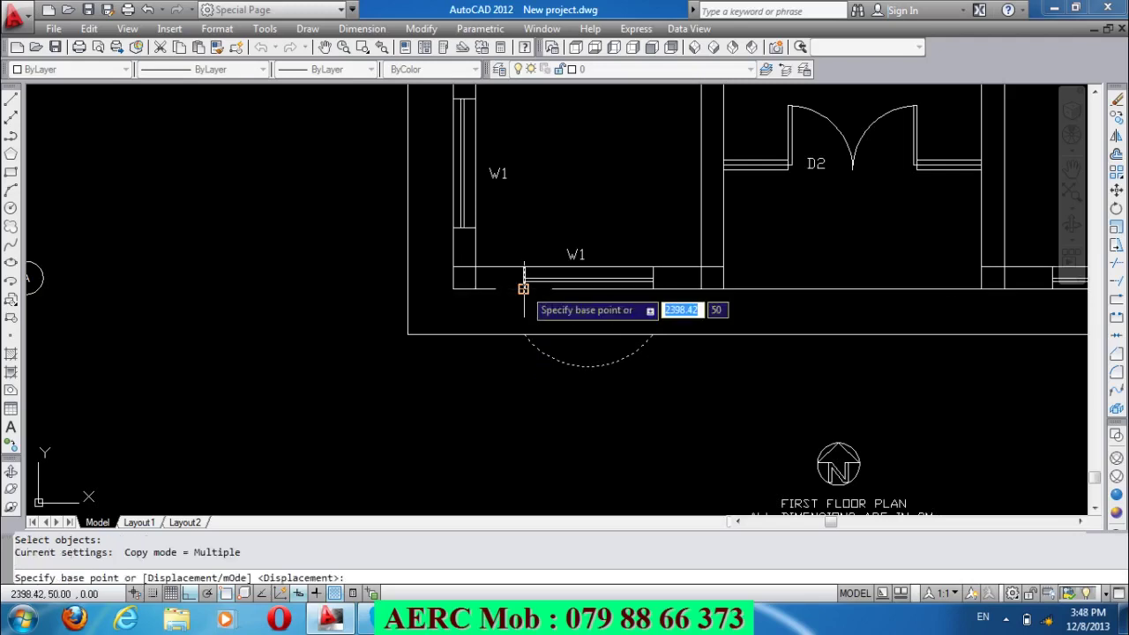
click(523, 288)
scroll(503, 316, down, 2)
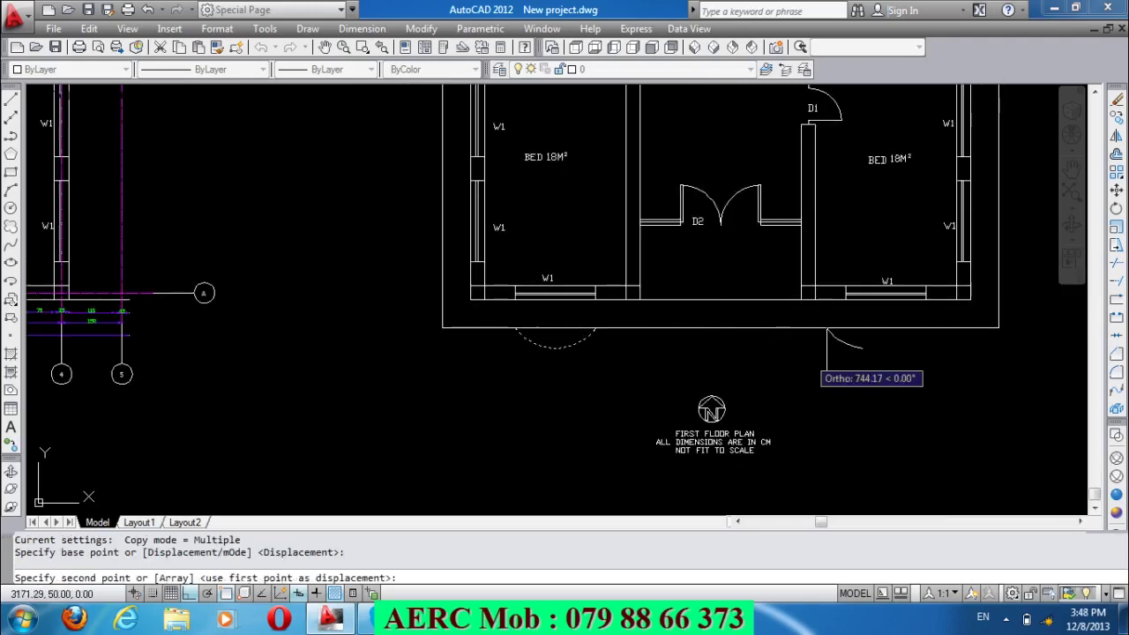
click(849, 310)
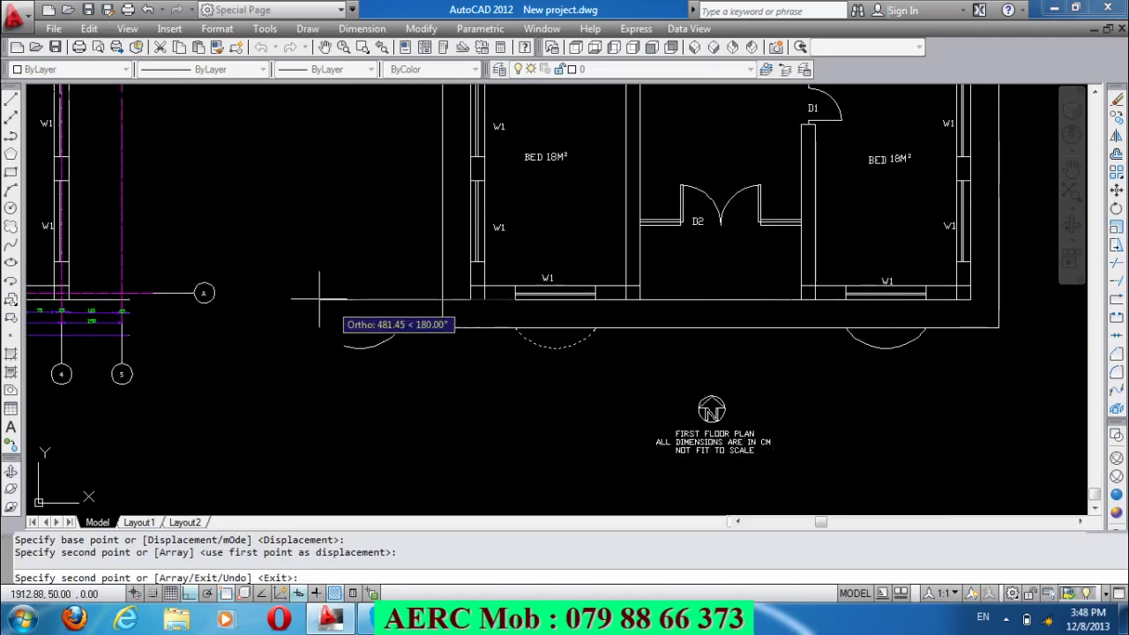
click(394, 325)
key(Return)
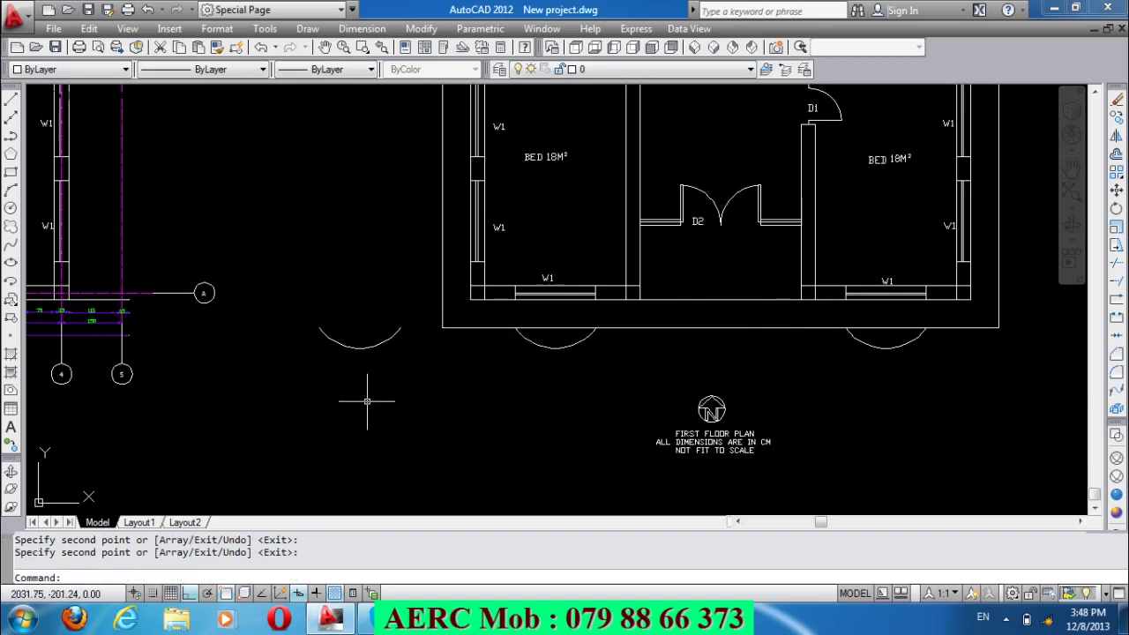
Rotate the spare arc left of the plan 270° about its end point.
text(RO)
key(Return)
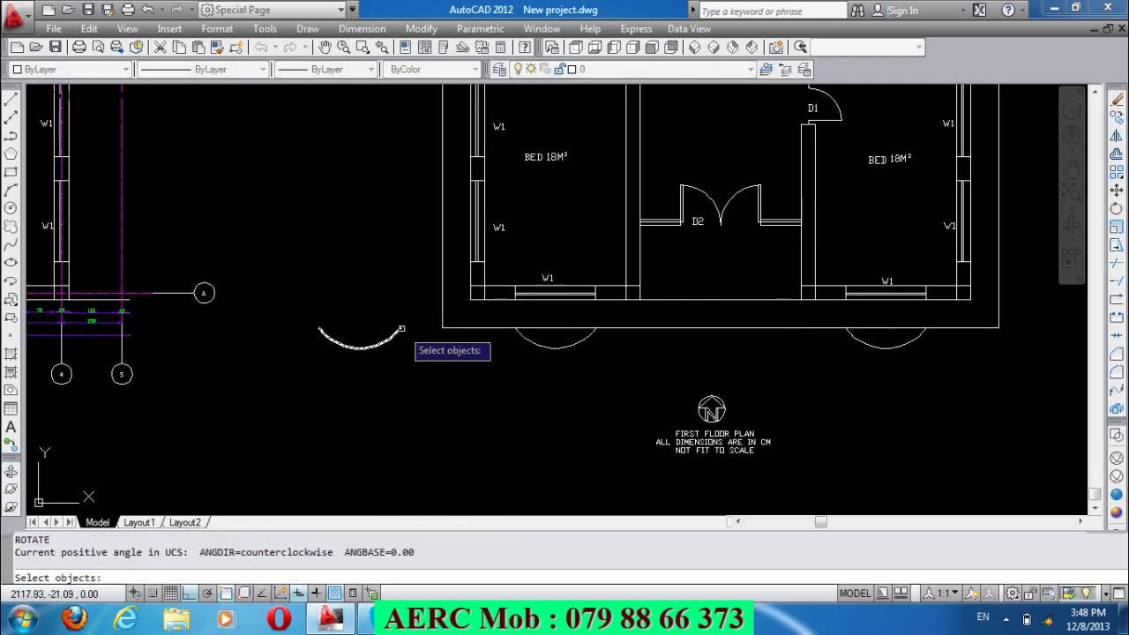
click(402, 329)
key(Return)
click(400, 328)
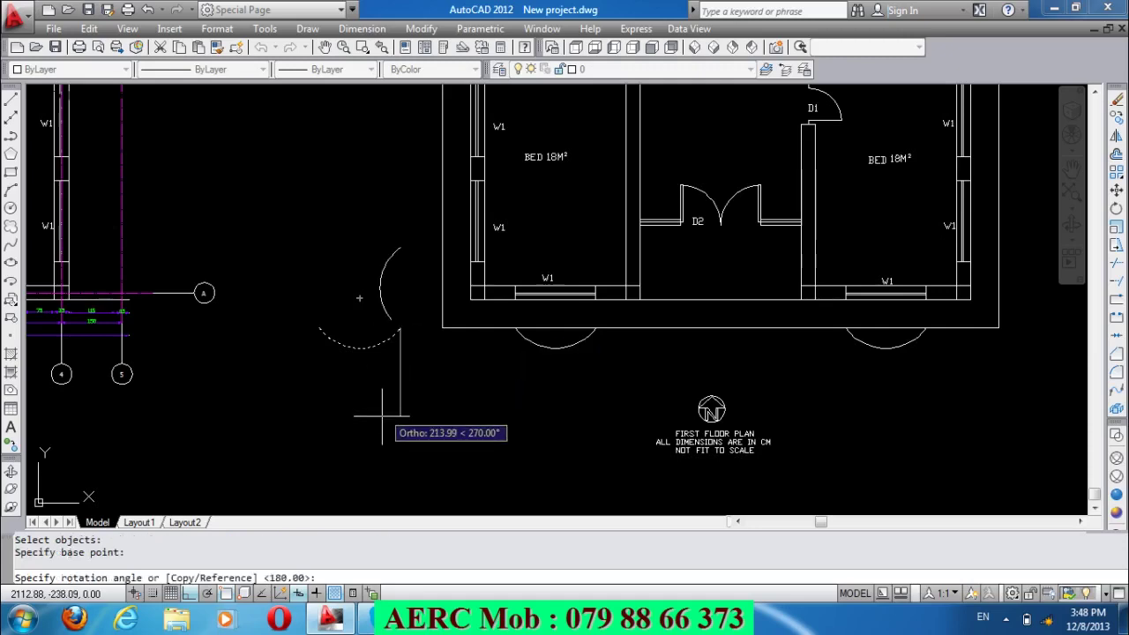
click(406, 446)
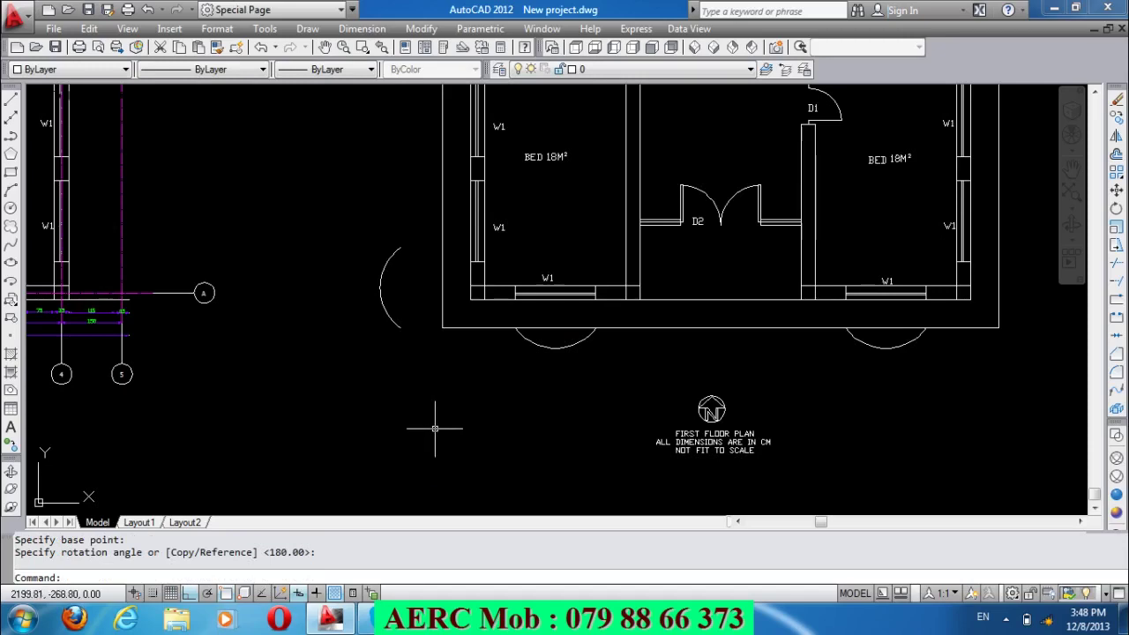
text(L)
Draw a 70-unit line from the wall corner to the outer wall by the left bedroom's side window.
key(Return)
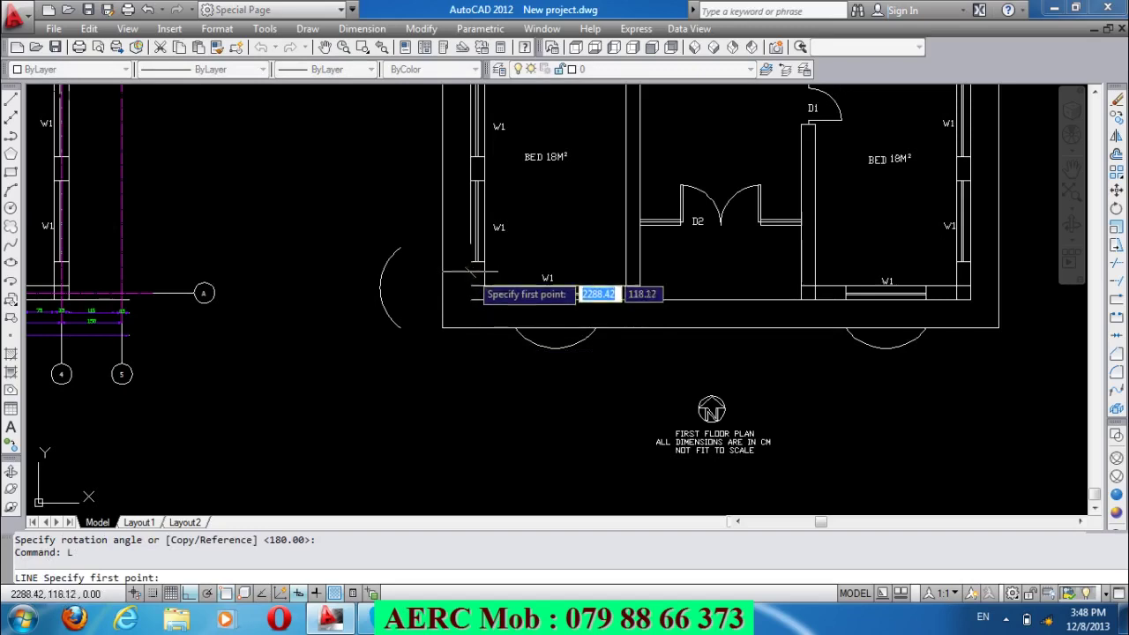
click(470, 261)
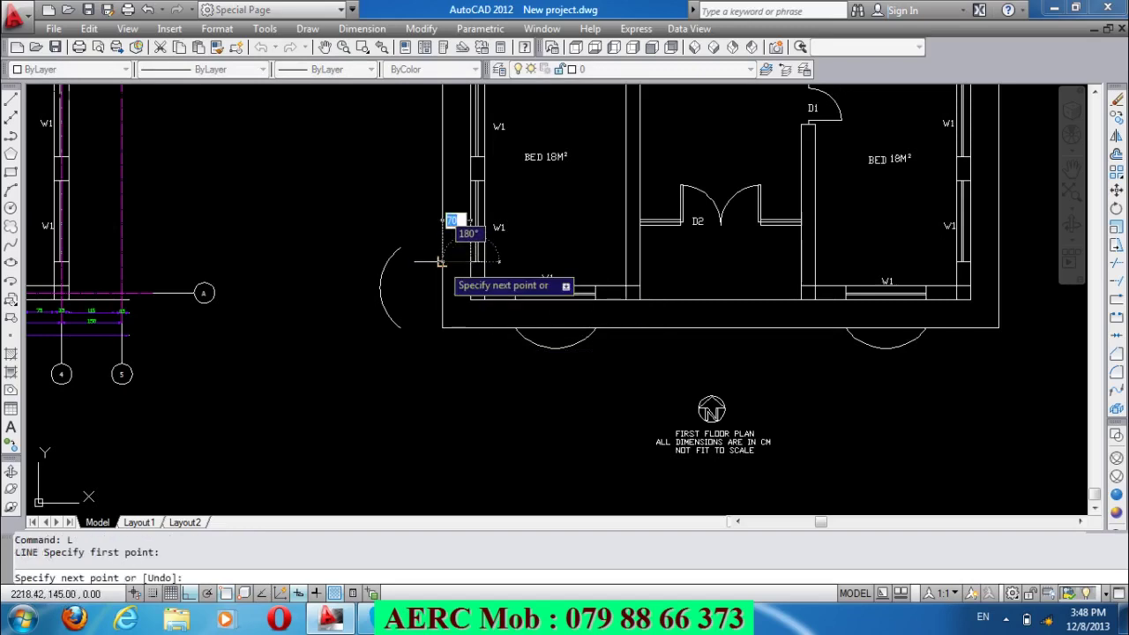
click(442, 261)
key(Return)
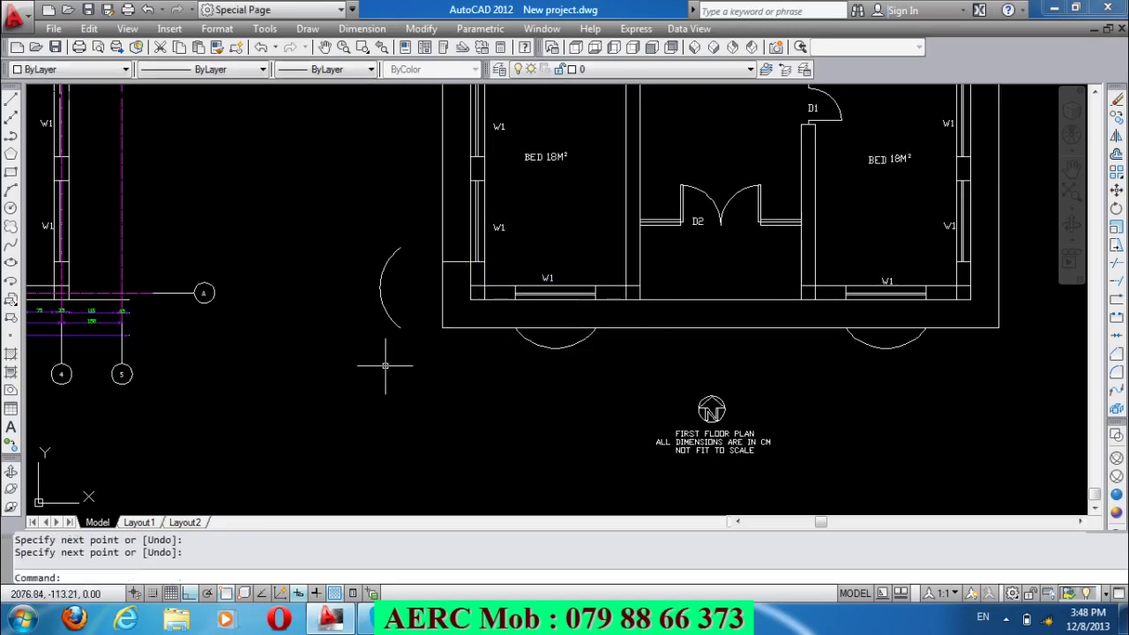
text(M)
key(Return)
text(M)
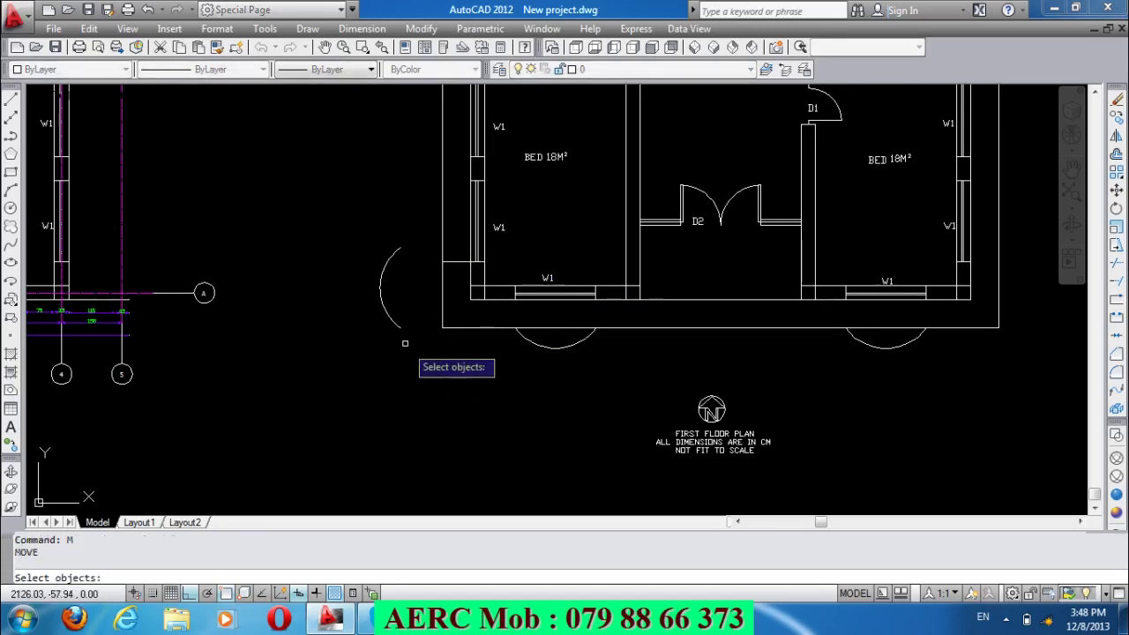
Move the spare arc onto the left outer wall beside the upper W1 window.
click(400, 328)
key(Return)
click(399, 328)
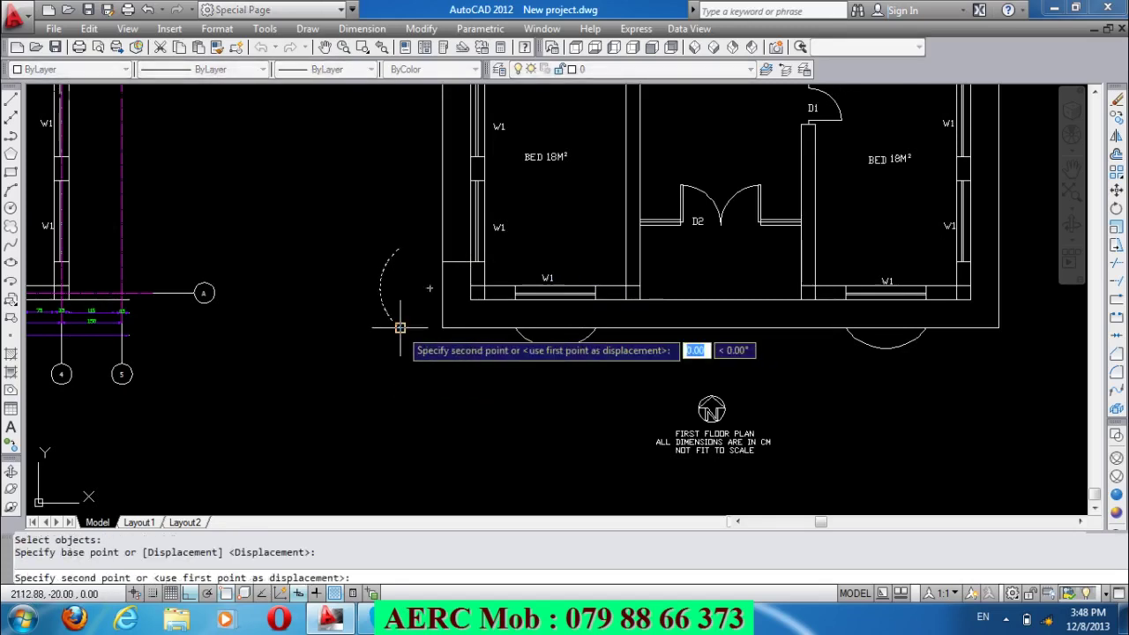
click(442, 261)
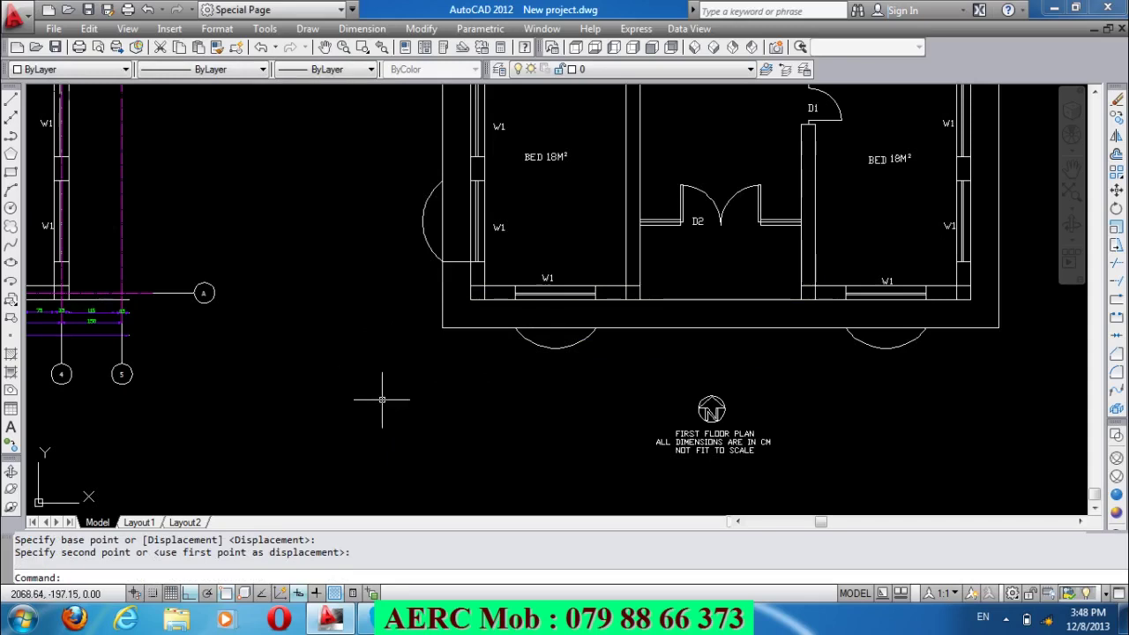
Copy that balcony arc down to the lower W1 window on the left wall.
text(o)
key(Return)
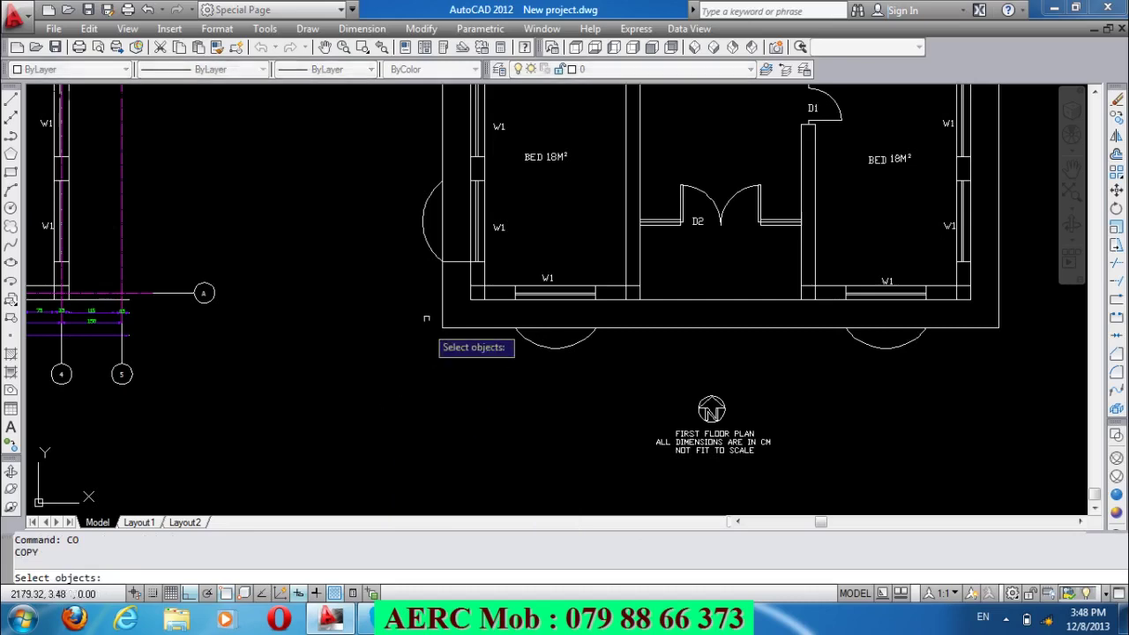
click(437, 262)
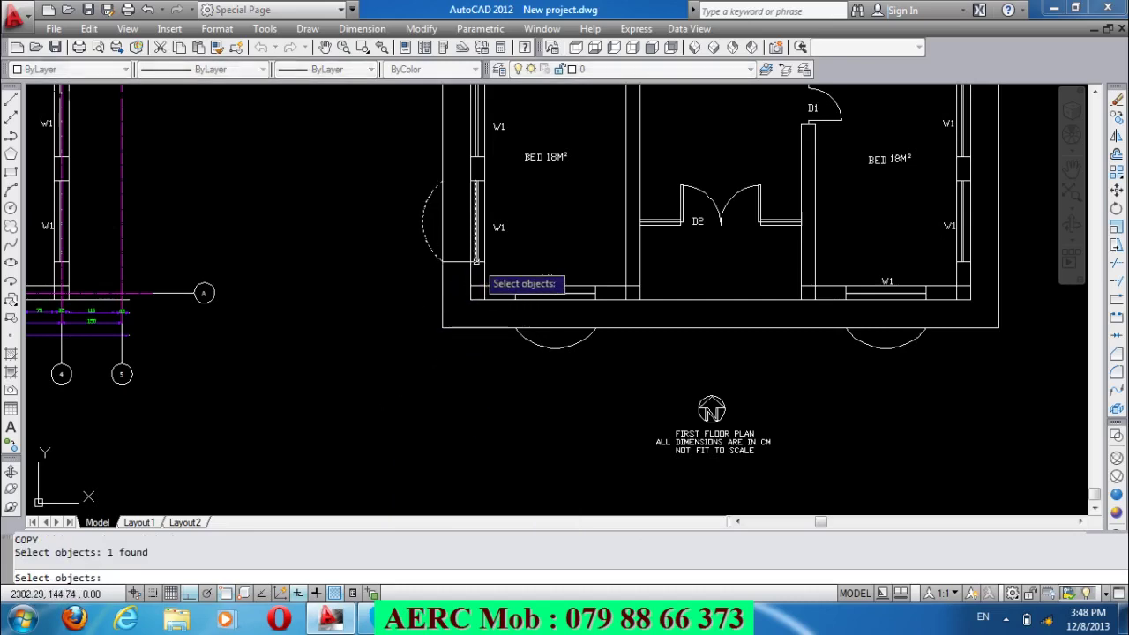
key(Return)
click(470, 262)
scroll(467, 260, down, 3)
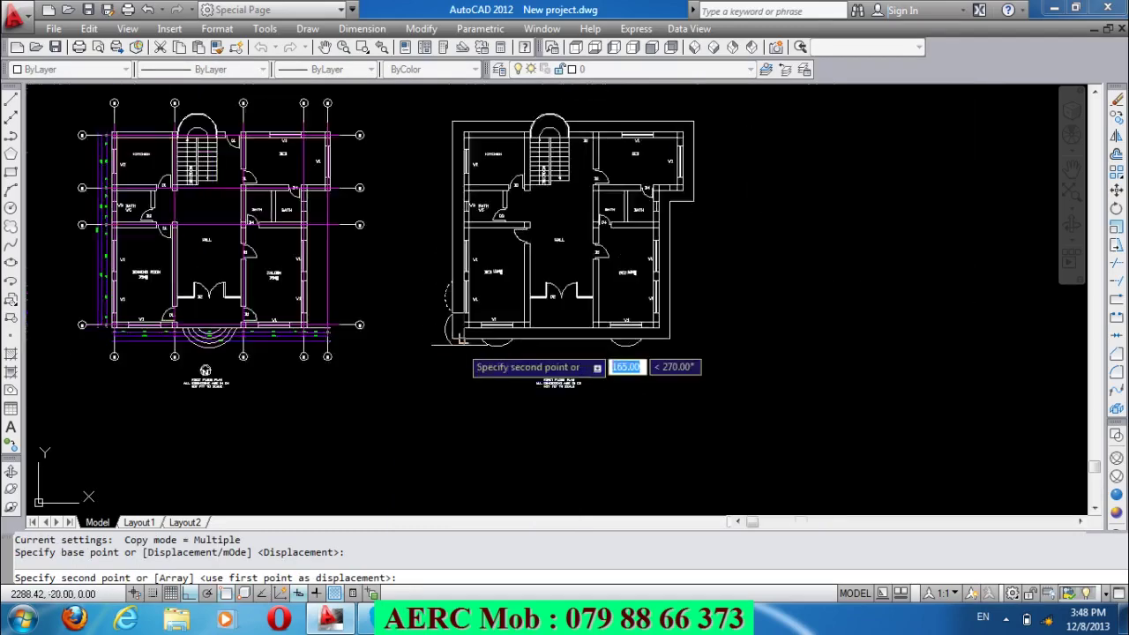
scroll(462, 262, up, 3)
scroll(462, 262, up, 2)
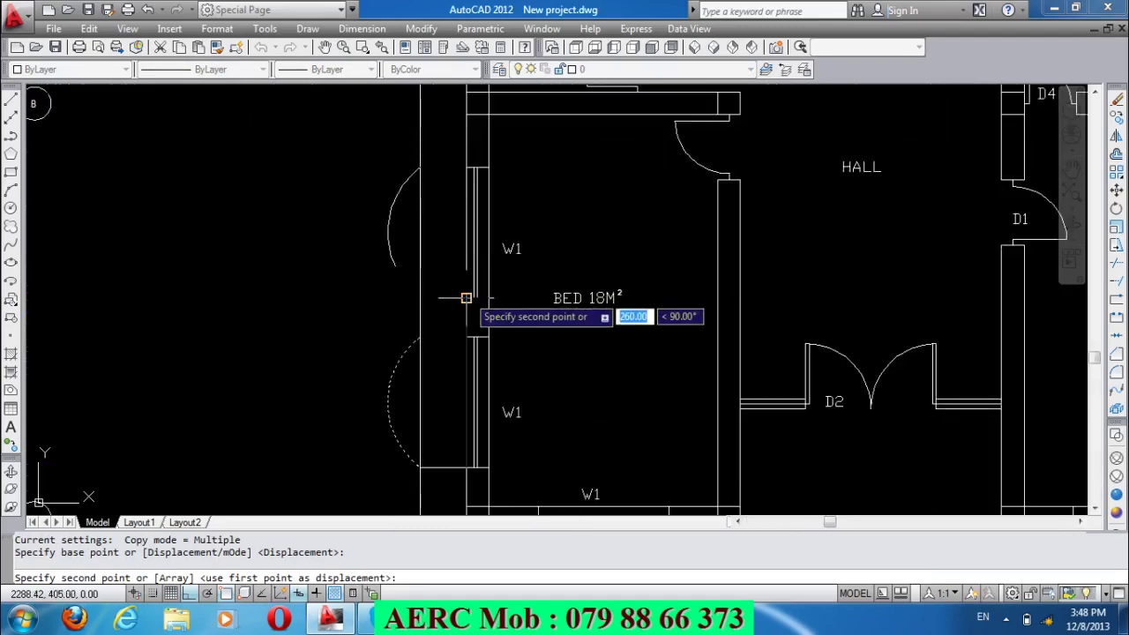
click(464, 294)
scroll(460, 364, down, 4)
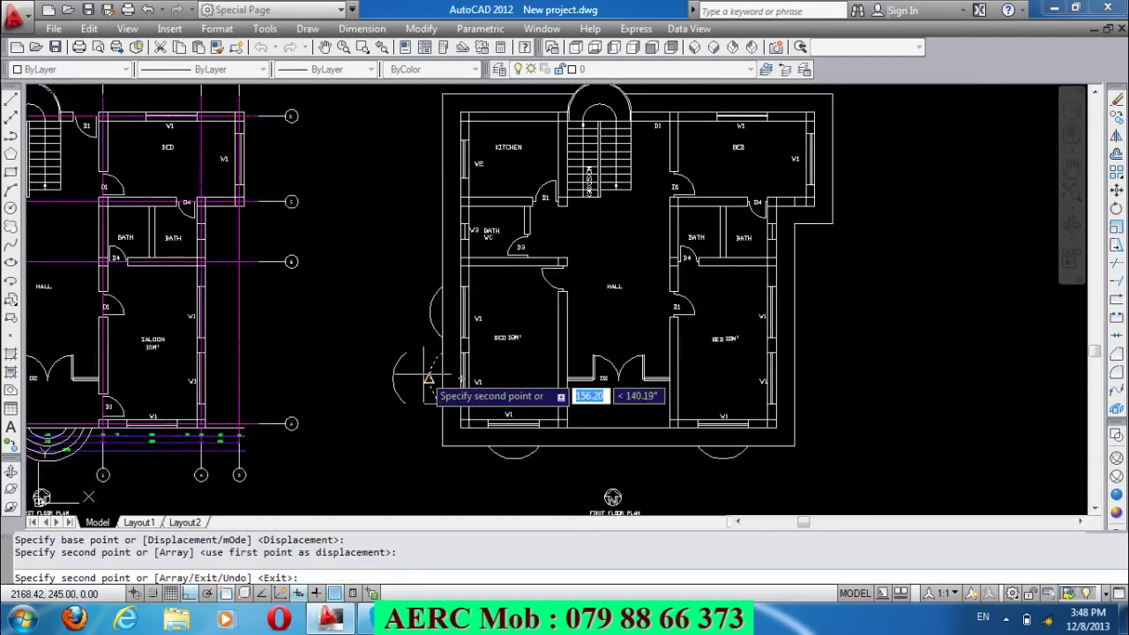
key(Return)
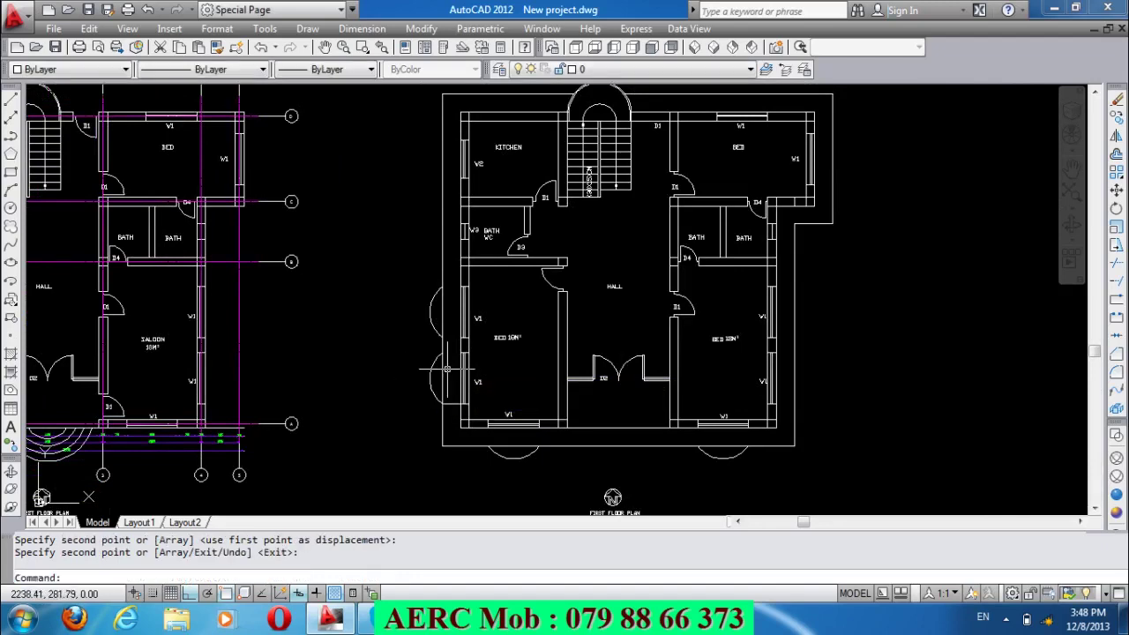
scroll(447, 369, up, 3)
text(MI)
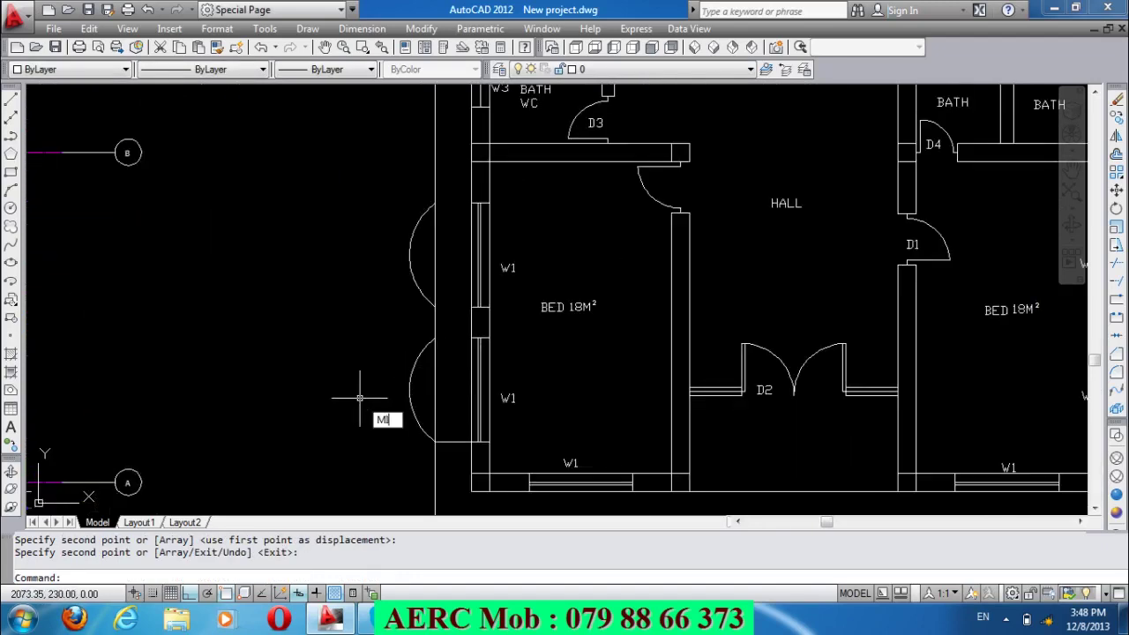
Mirror both left balcony arcs about the left wall line, keeping the originals.
key(Return)
click(424, 364)
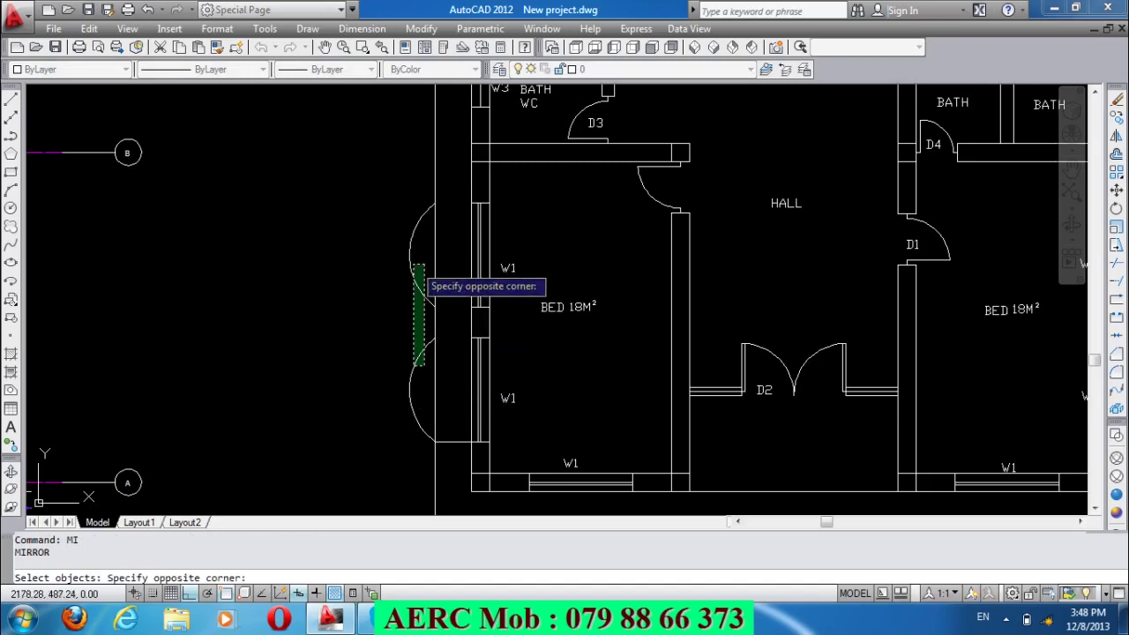
click(414, 266)
key(Return)
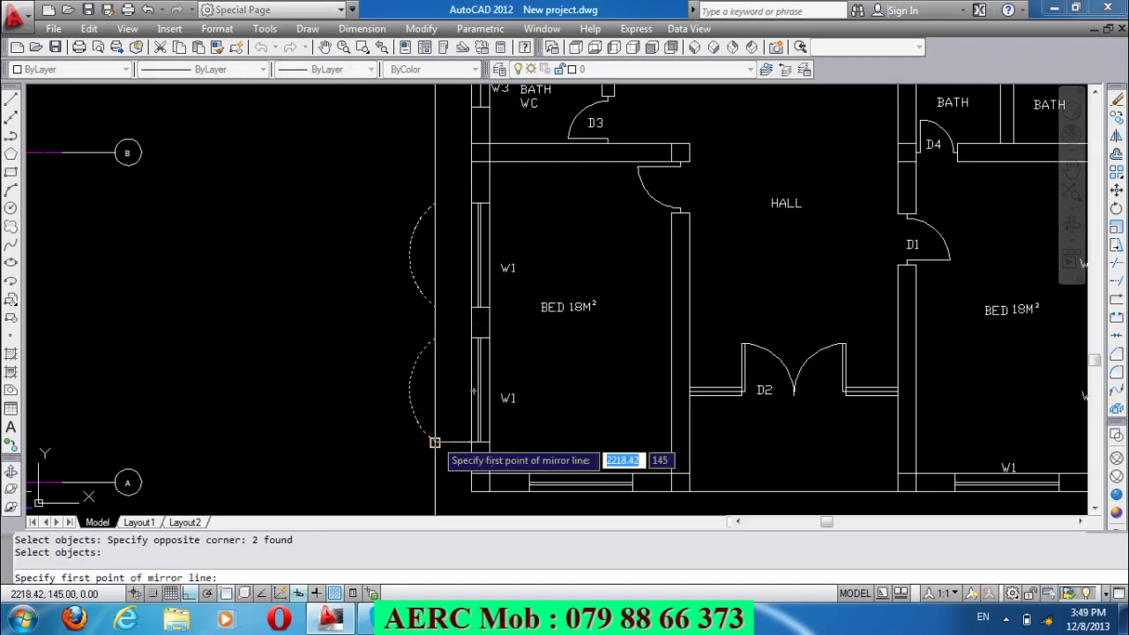
click(435, 442)
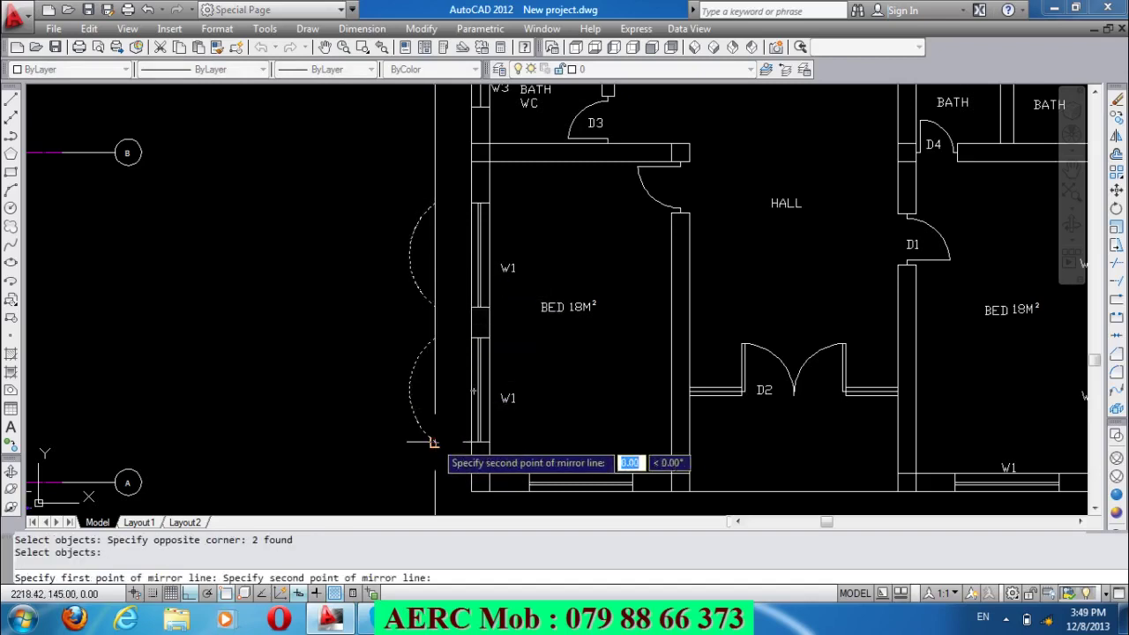
click(435, 337)
key(Return)
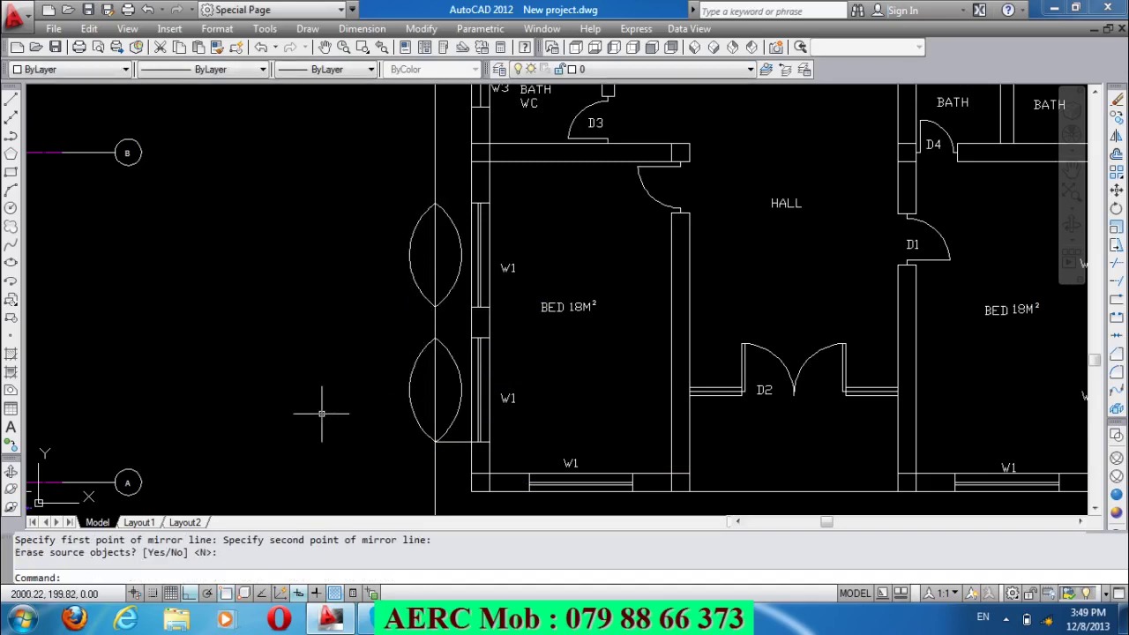
text(M)
Move the mirrored arcs from the wall corner to the right outer wall beside the right bedroom's windows.
key(Return)
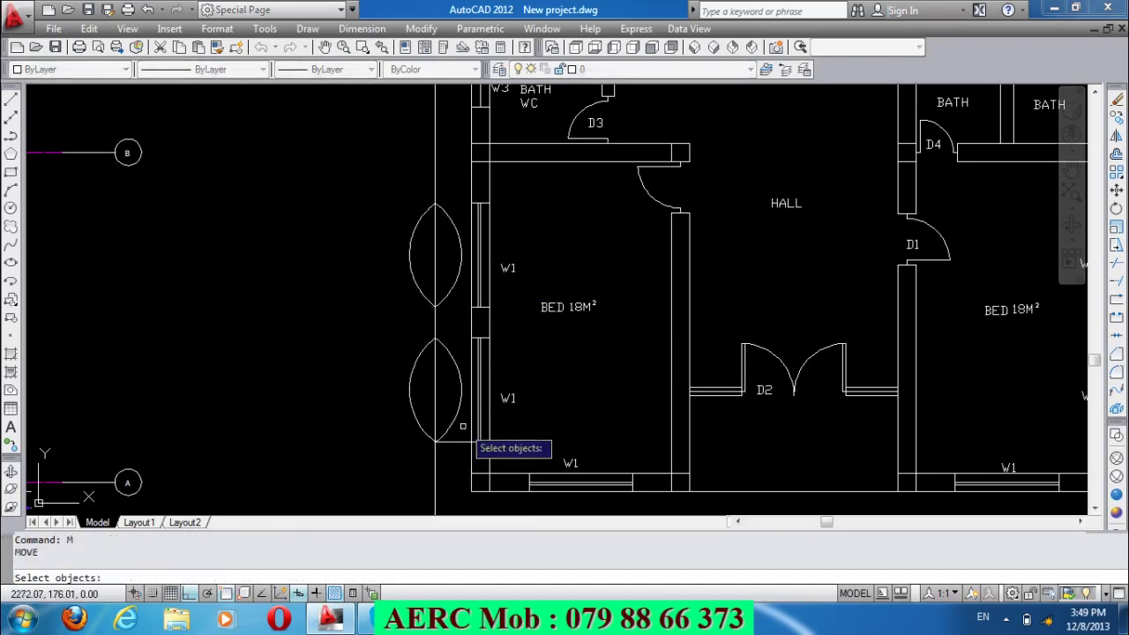
click(465, 438)
click(444, 275)
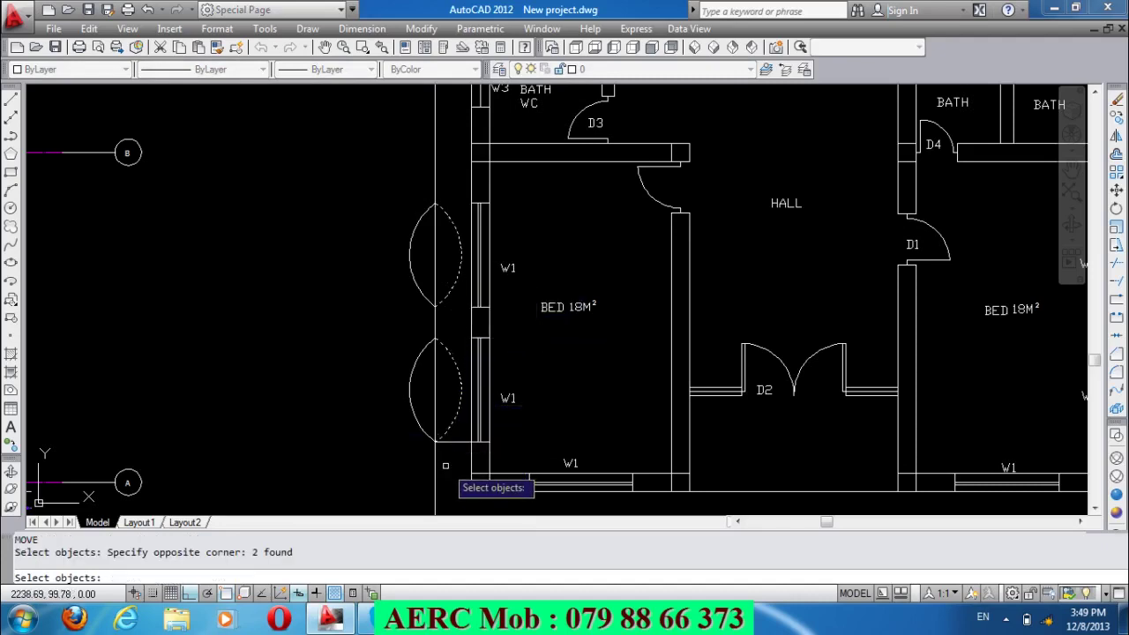
scroll(446, 465, down, 5)
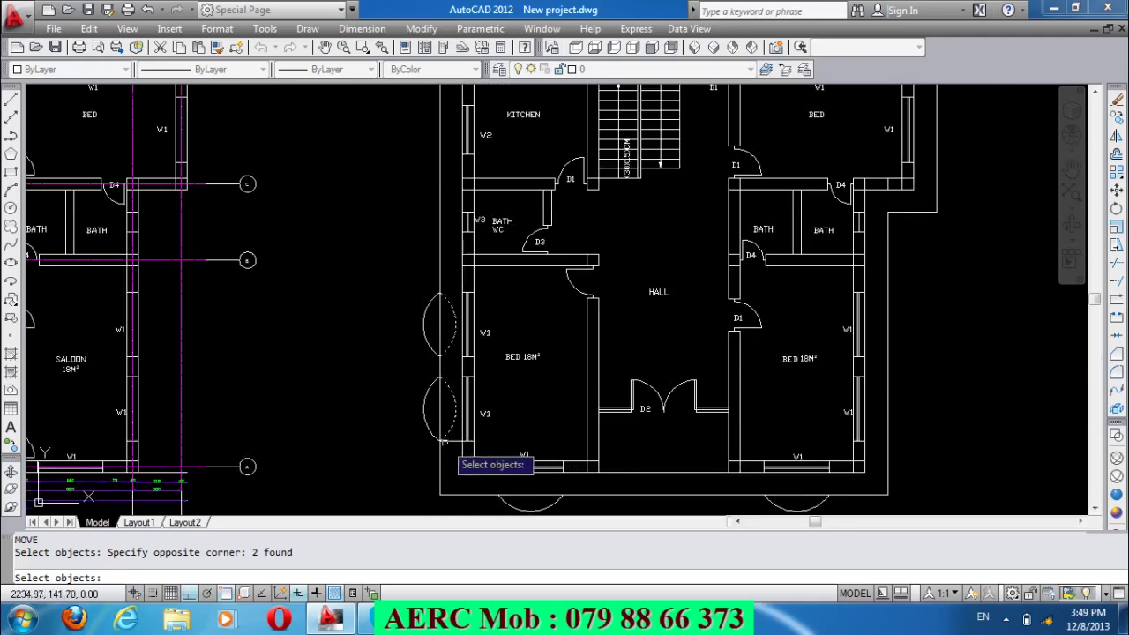
scroll(443, 455, up, 4)
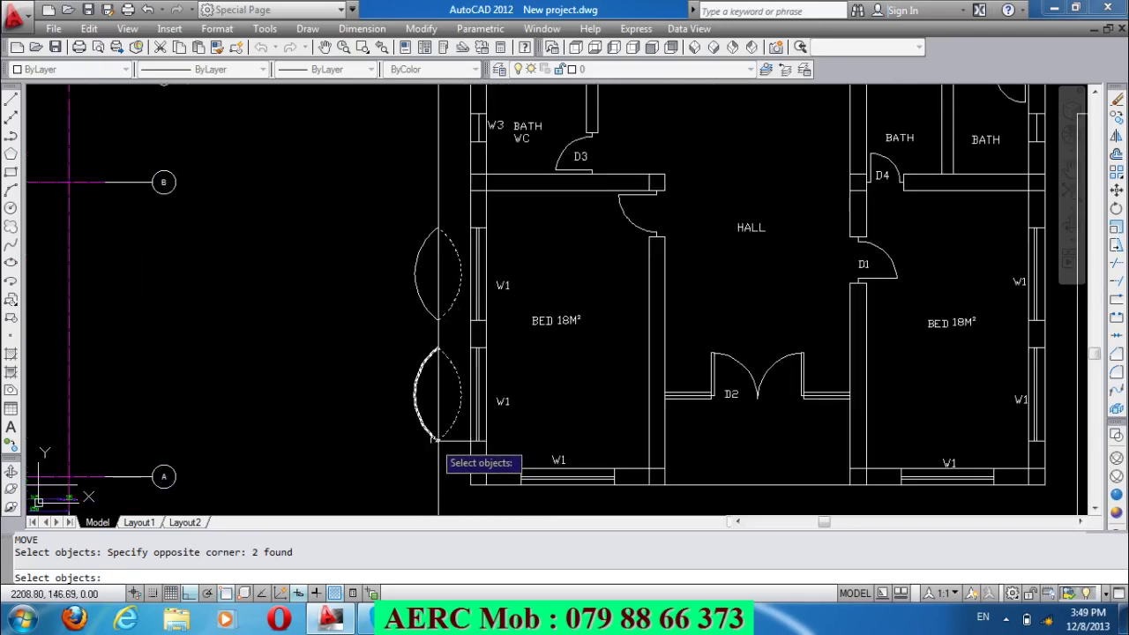
key(Return)
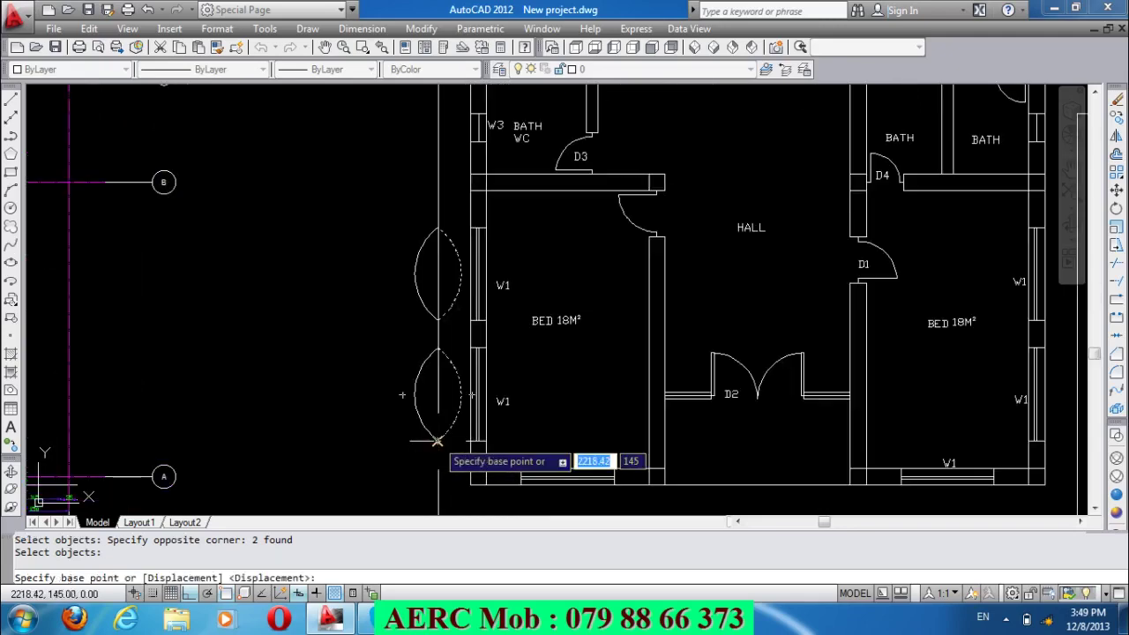
click(437, 441)
scroll(437, 441, down, 3)
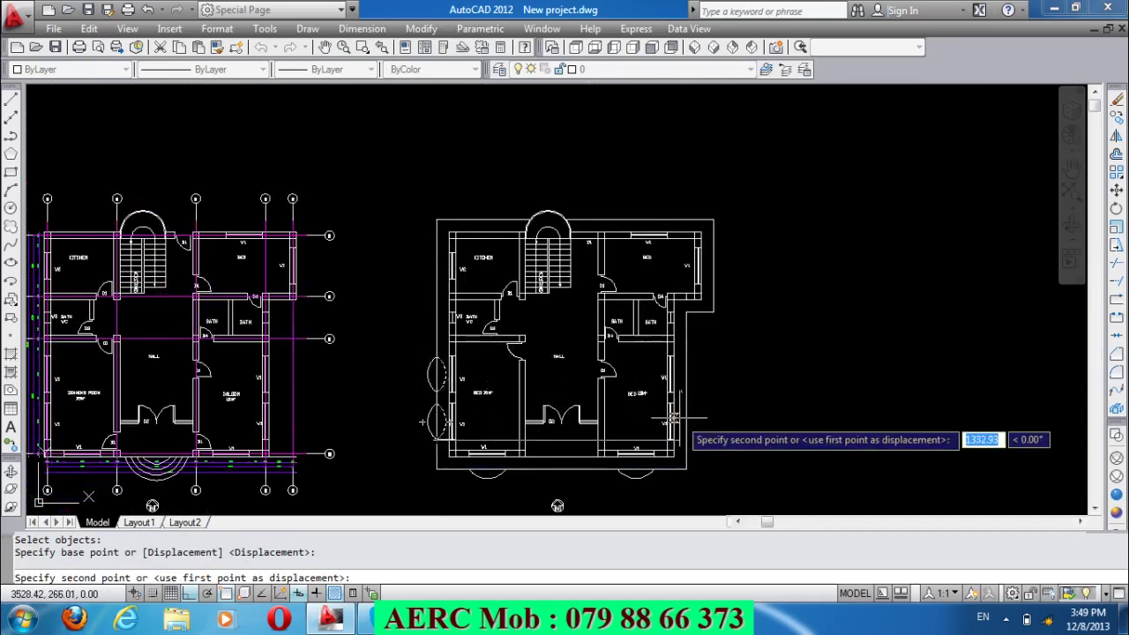
scroll(673, 419, up, 3)
scroll(680, 417, up, 2)
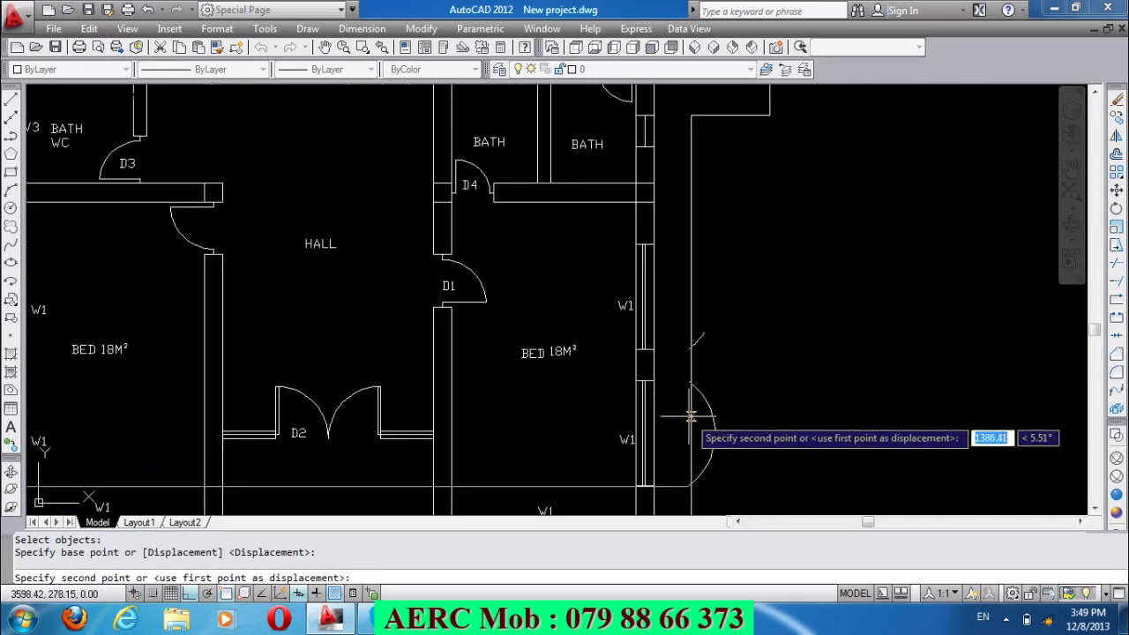
click(690, 494)
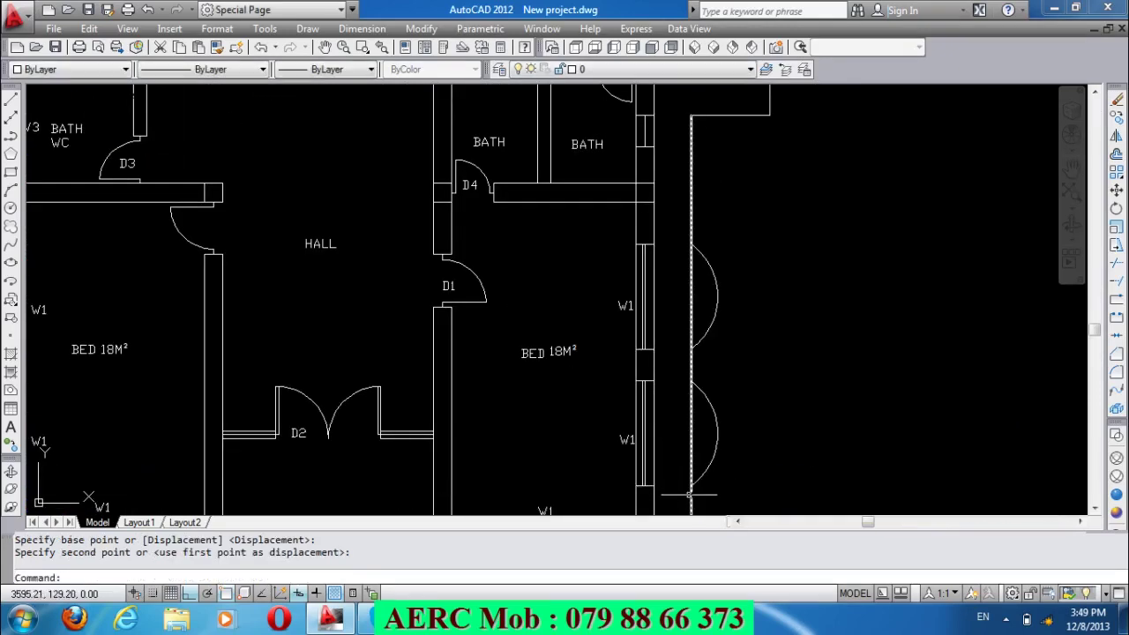
scroll(763, 450, down, 2)
scroll(741, 362, down, 3)
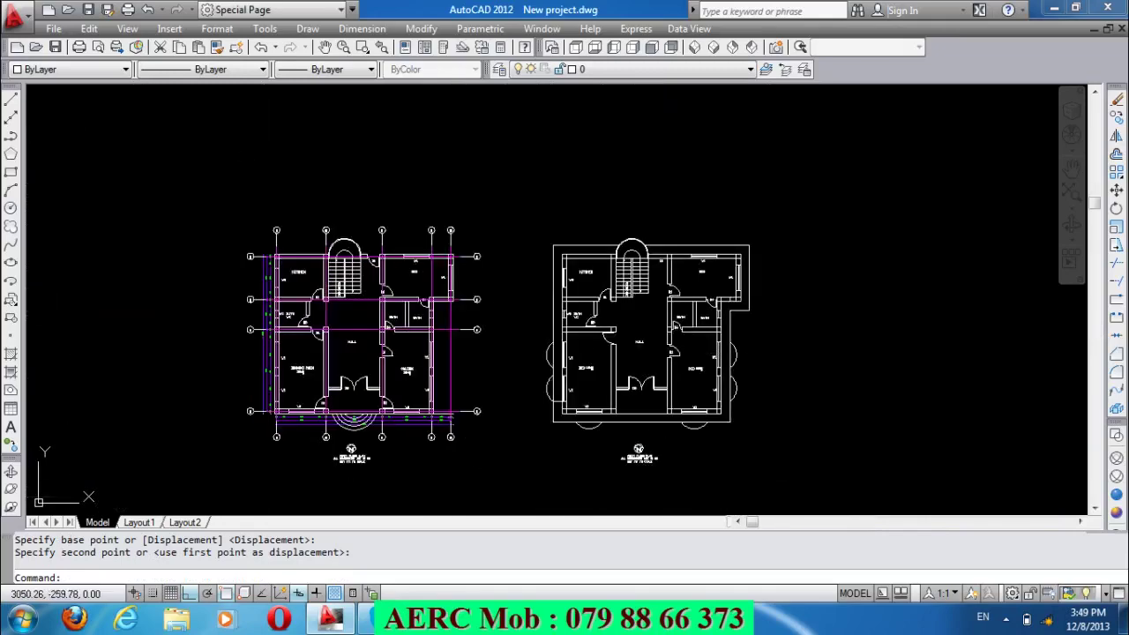
scroll(625, 468, up, 2)
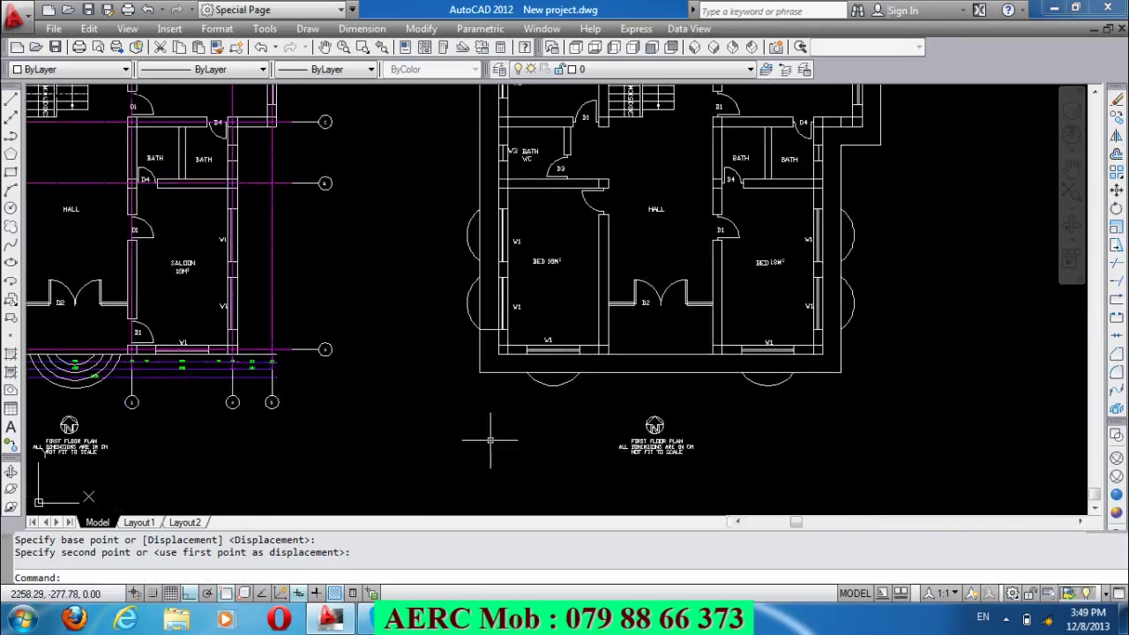
text(TR)
Trim the boundary segments inside the bottom and right balcony arcs, using all objects as edges.
key(Return)
key(Return)
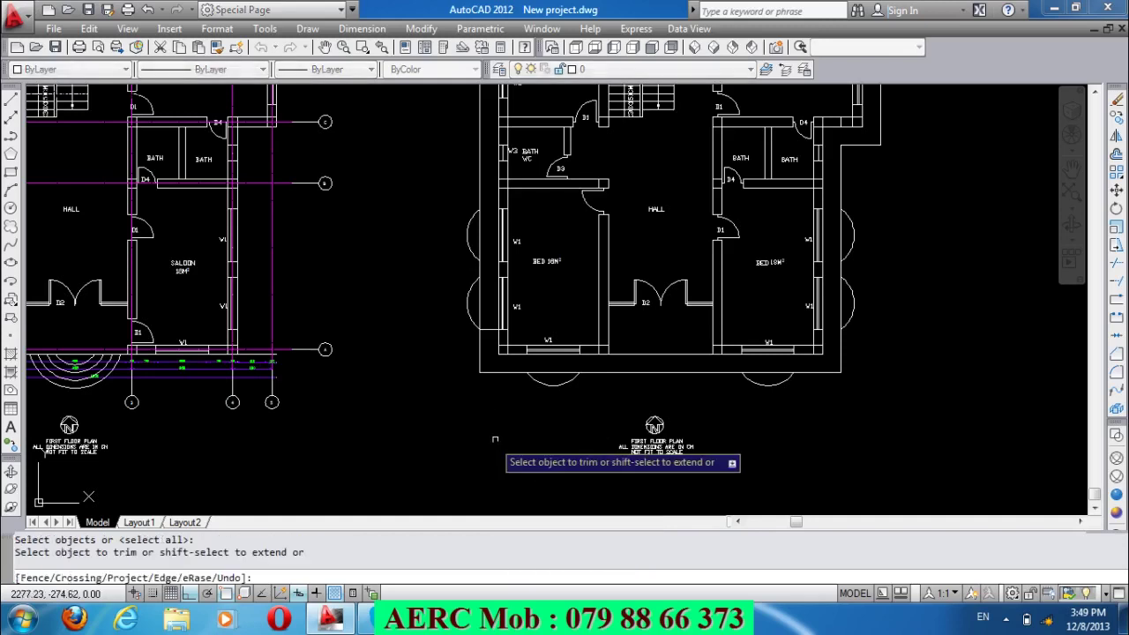
click(554, 373)
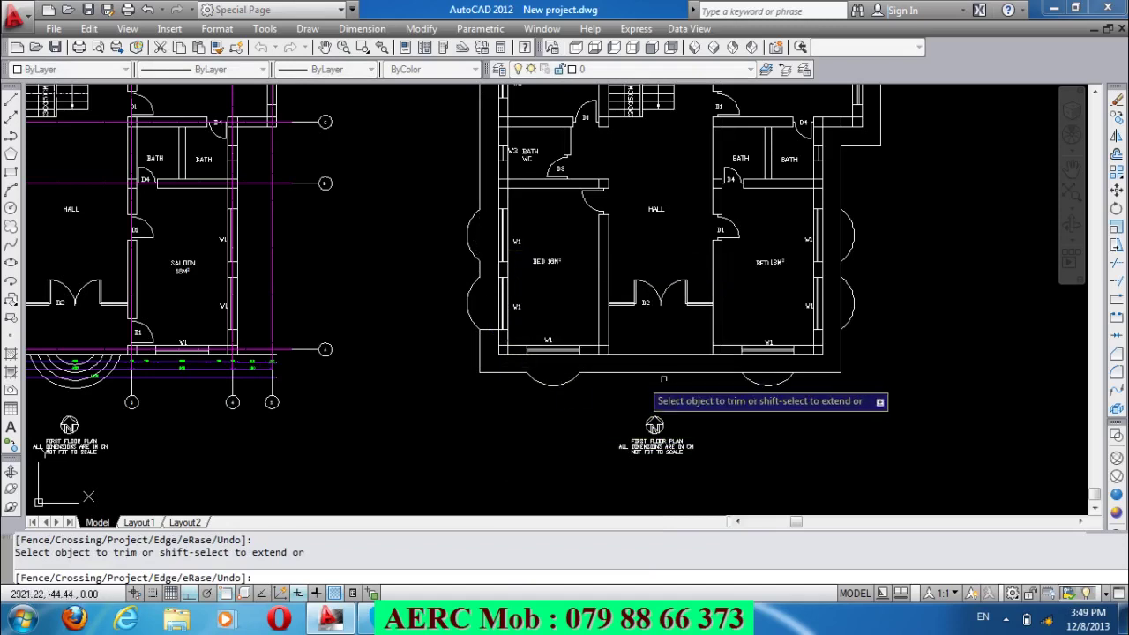
click(773, 371)
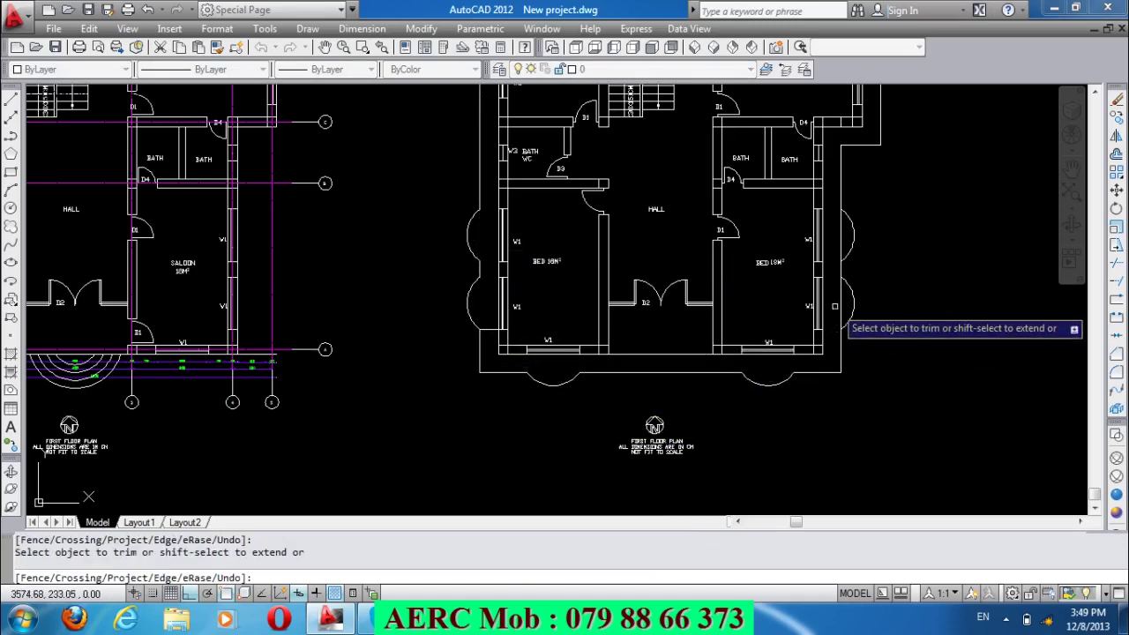
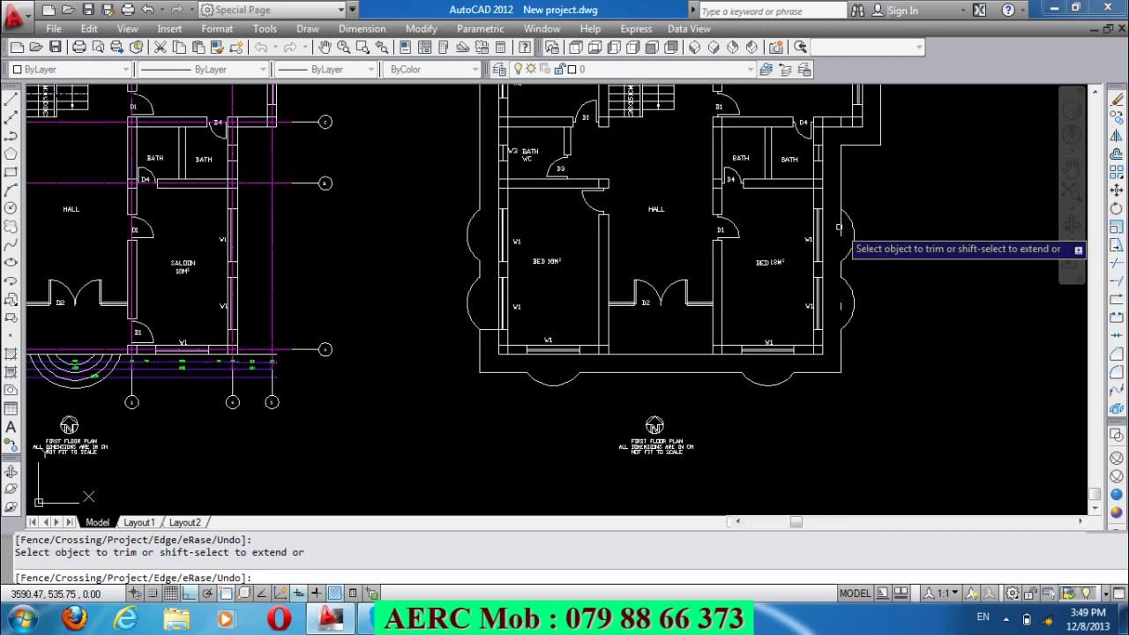
Erase the stray short line just outside the right bedroom's wall.
key(Return)
click(849, 309)
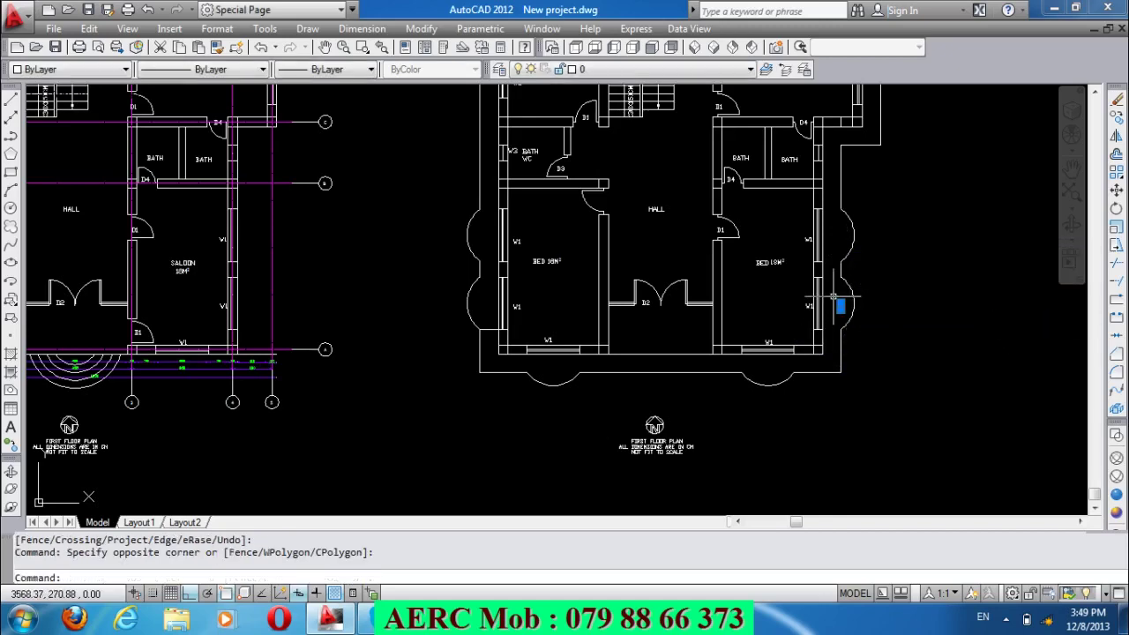
click(816, 313)
key(Delete)
scroll(612, 461, down, 2)
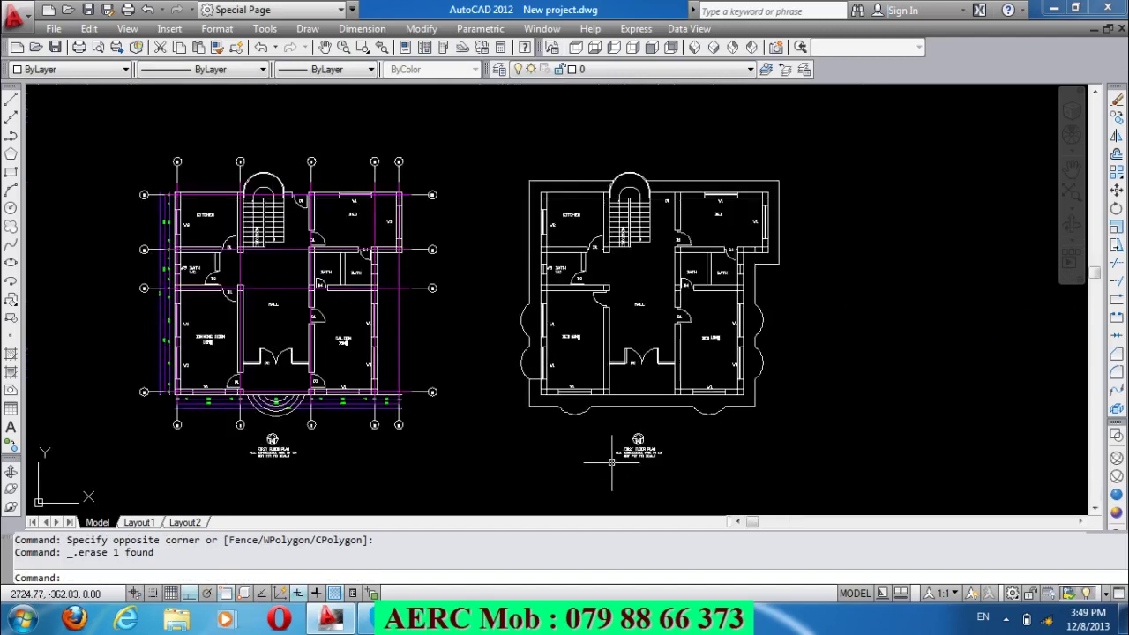
scroll(634, 432, up, 2)
scroll(637, 406, up, 2)
scroll(641, 380, up, 1)
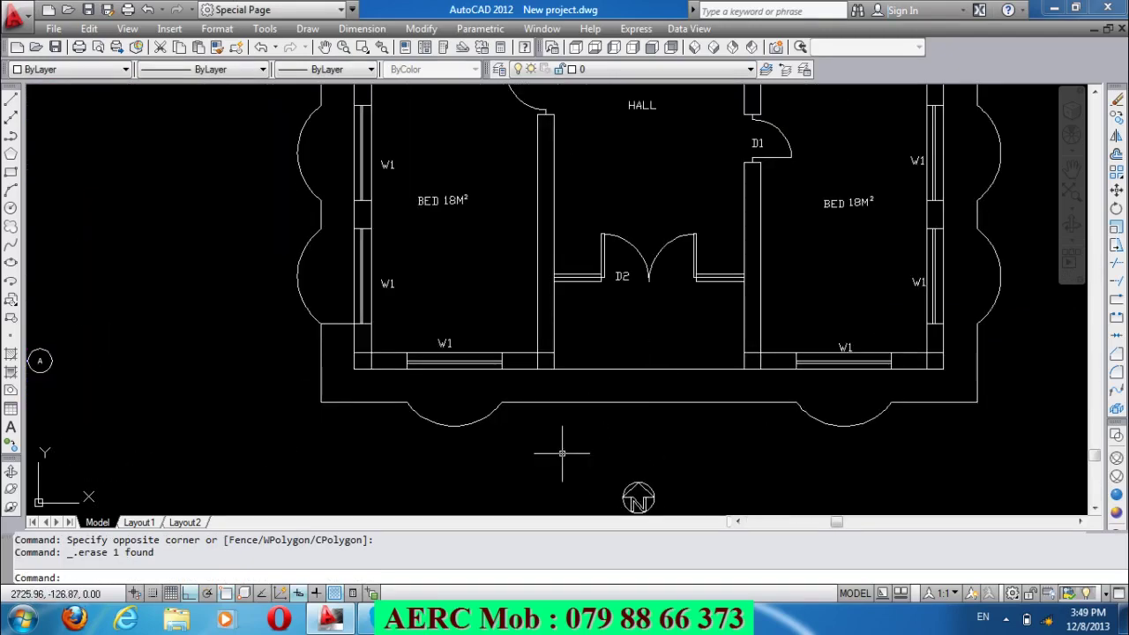
text(L)
key(Return)
text(L)
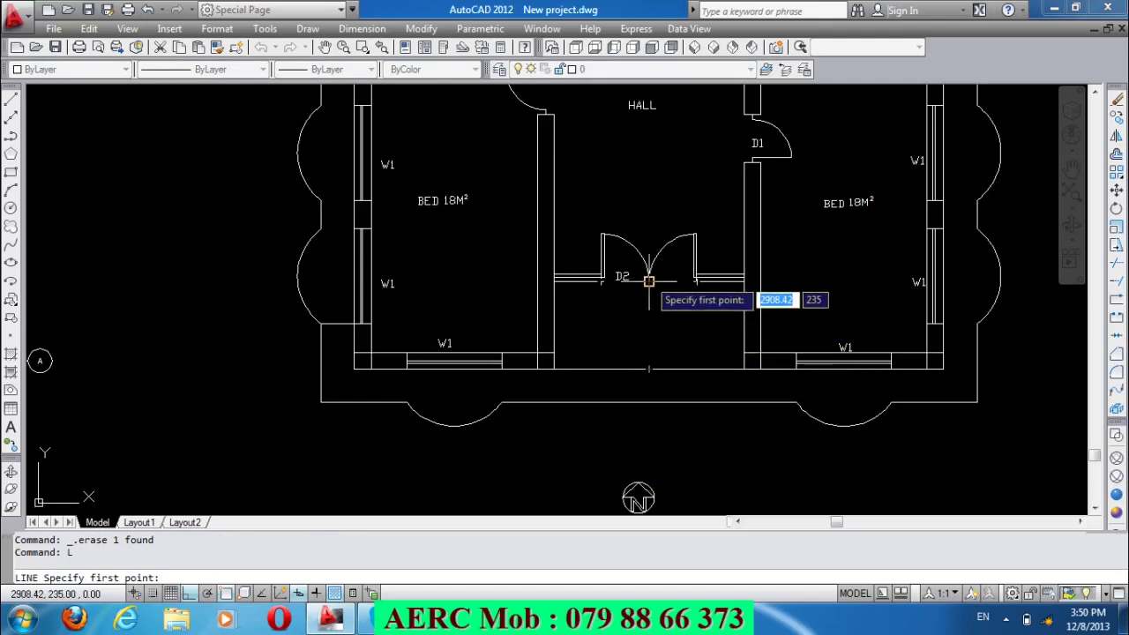
Draw a 70-unit vertical line down from the middle of the front wall.
click(648, 368)
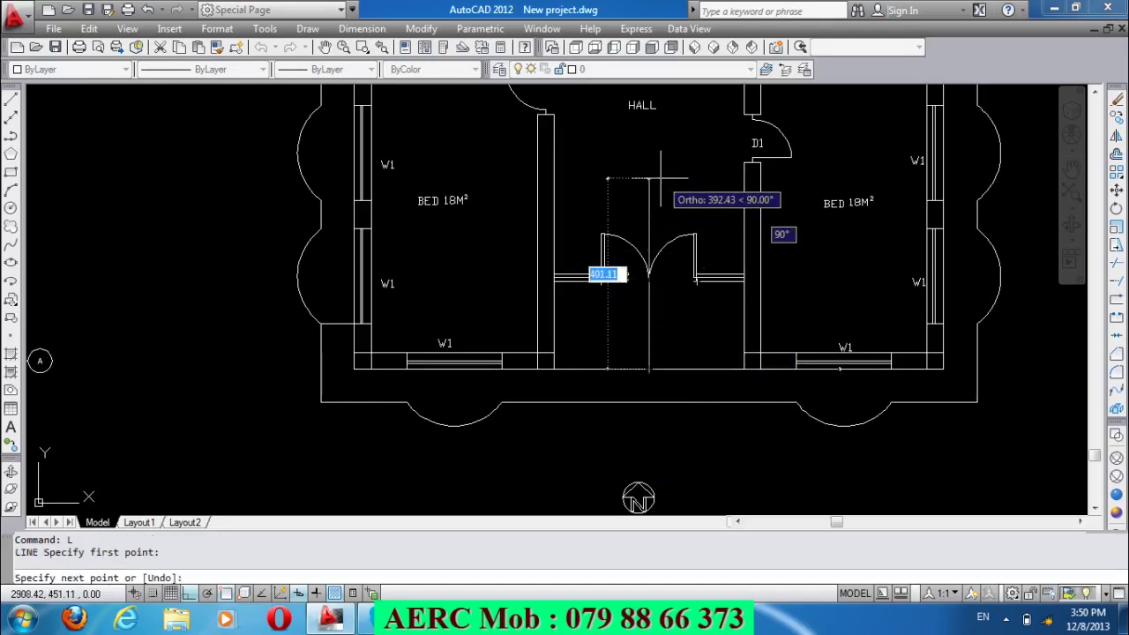
click(649, 402)
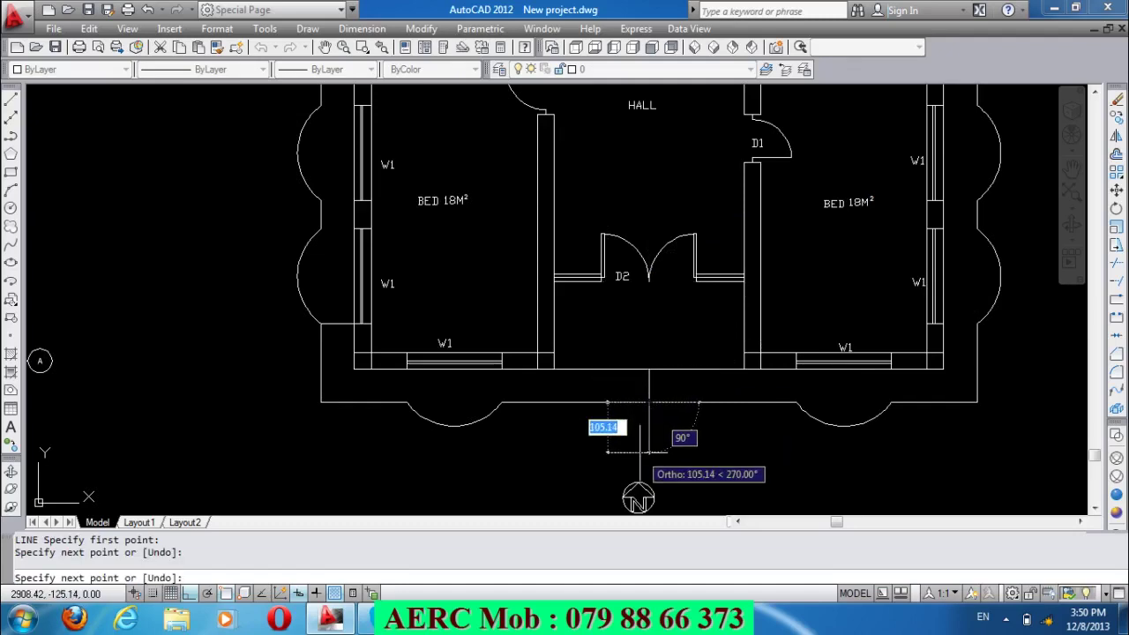
text(70)
key(Return)
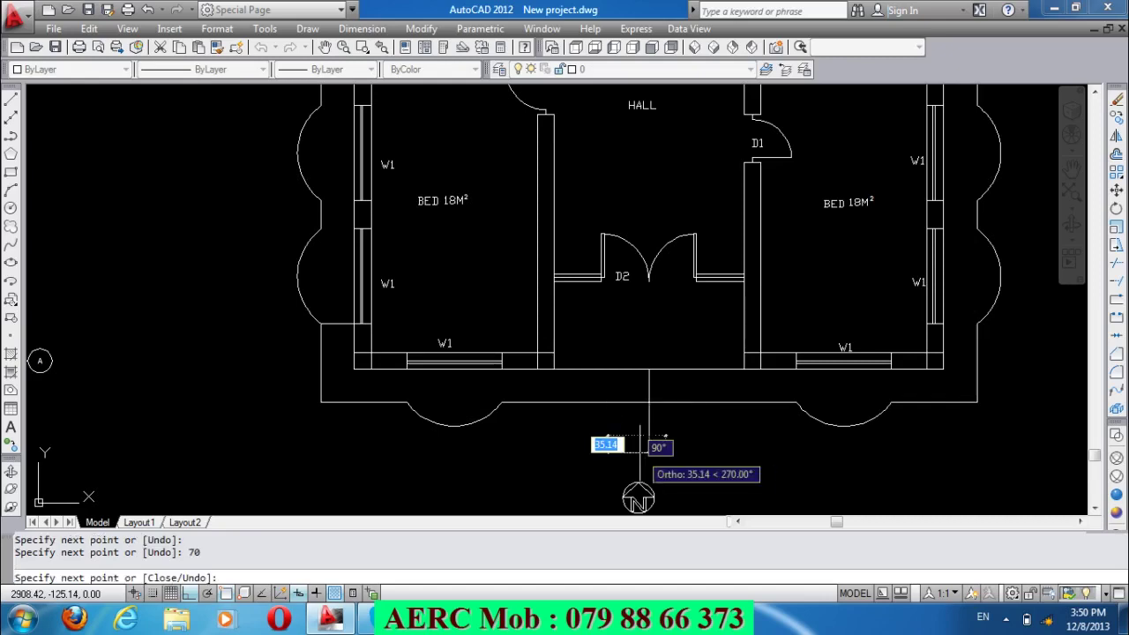
key(Return)
scroll(614, 447, up, 2)
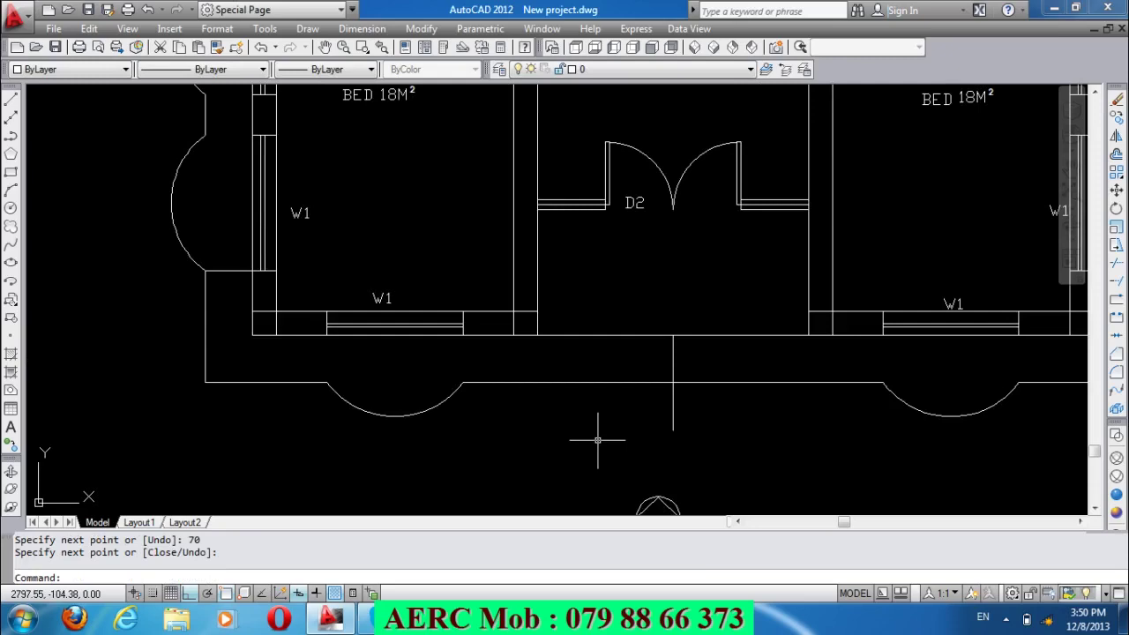
text(o)
Offset the vertical line 150 units to the left and to the right.
key(Return)
text(150)
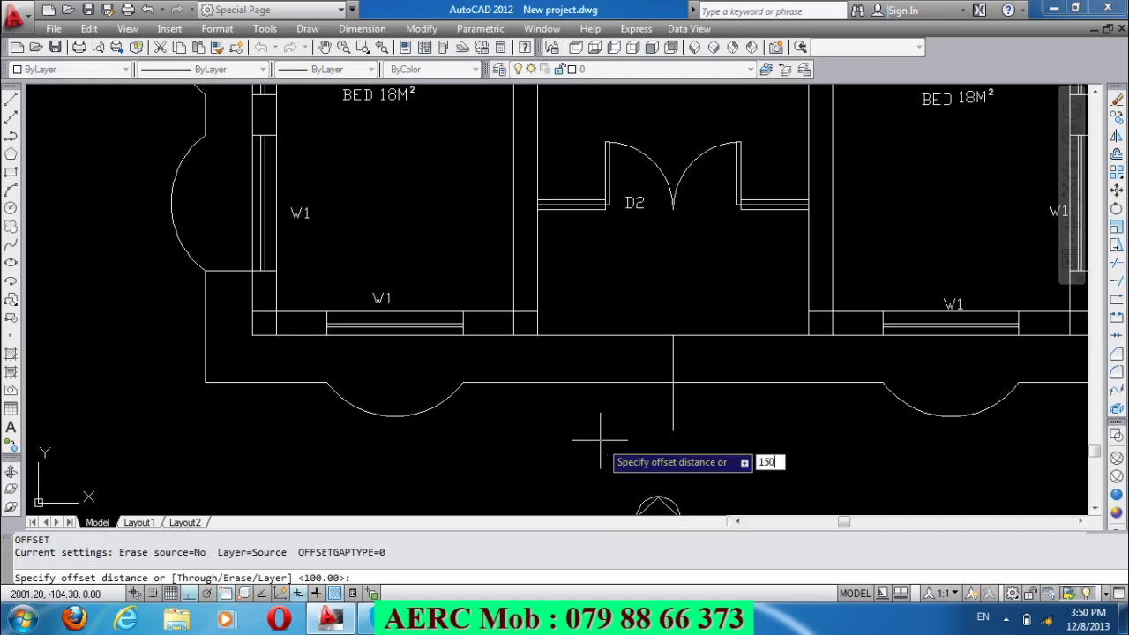
key(Return)
click(673, 407)
click(612, 397)
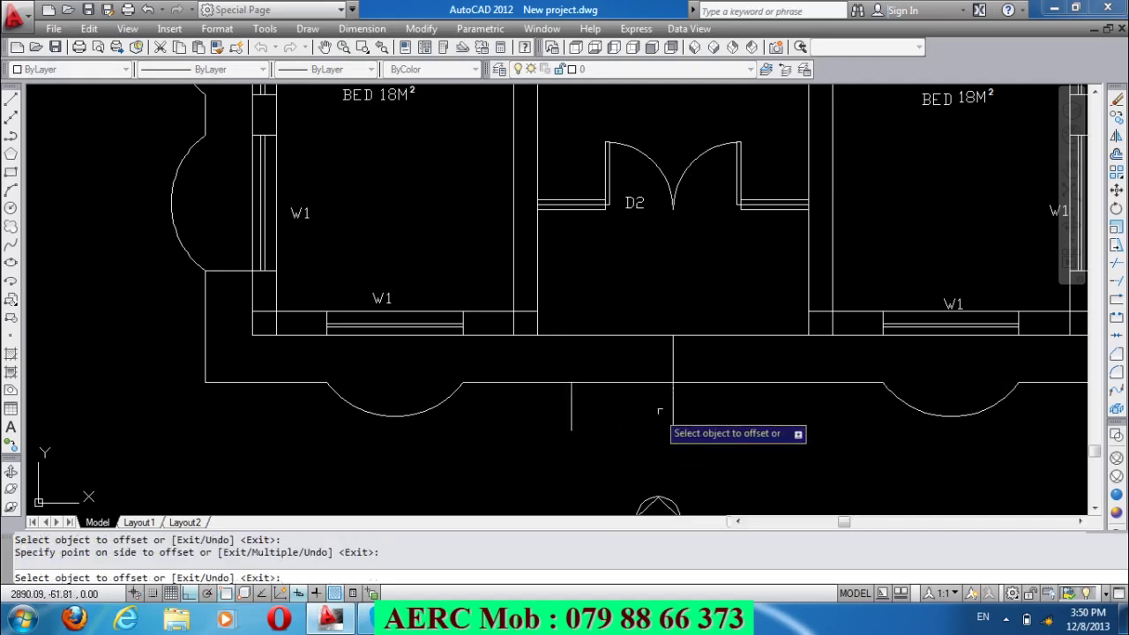
click(673, 406)
click(702, 427)
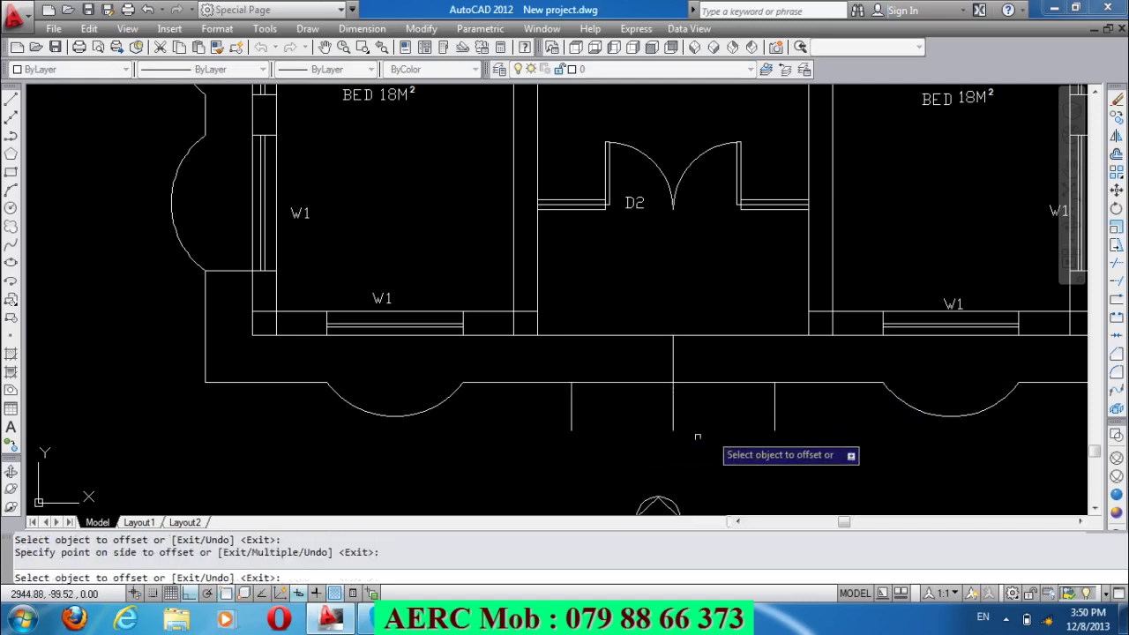
key(Return)
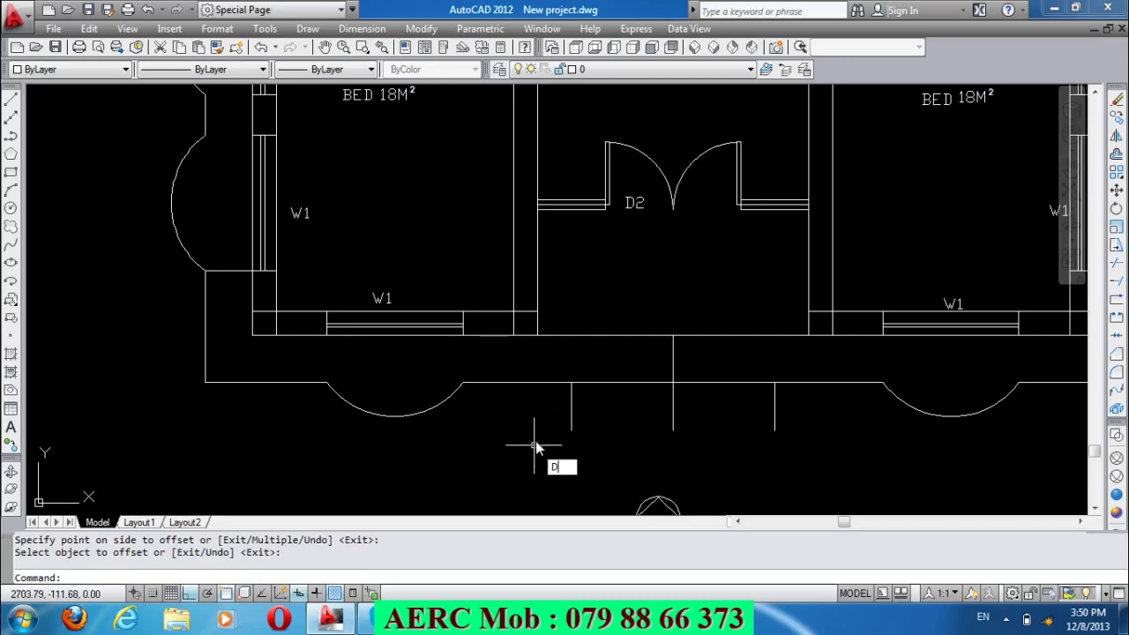
text(LI)
key(Return)
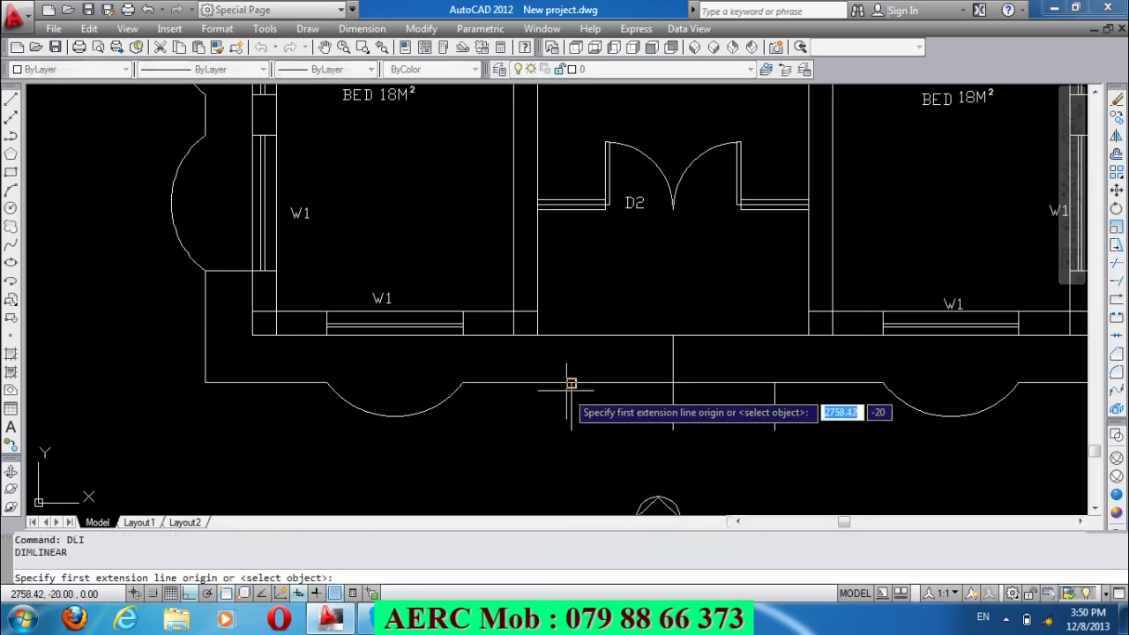
click(538, 335)
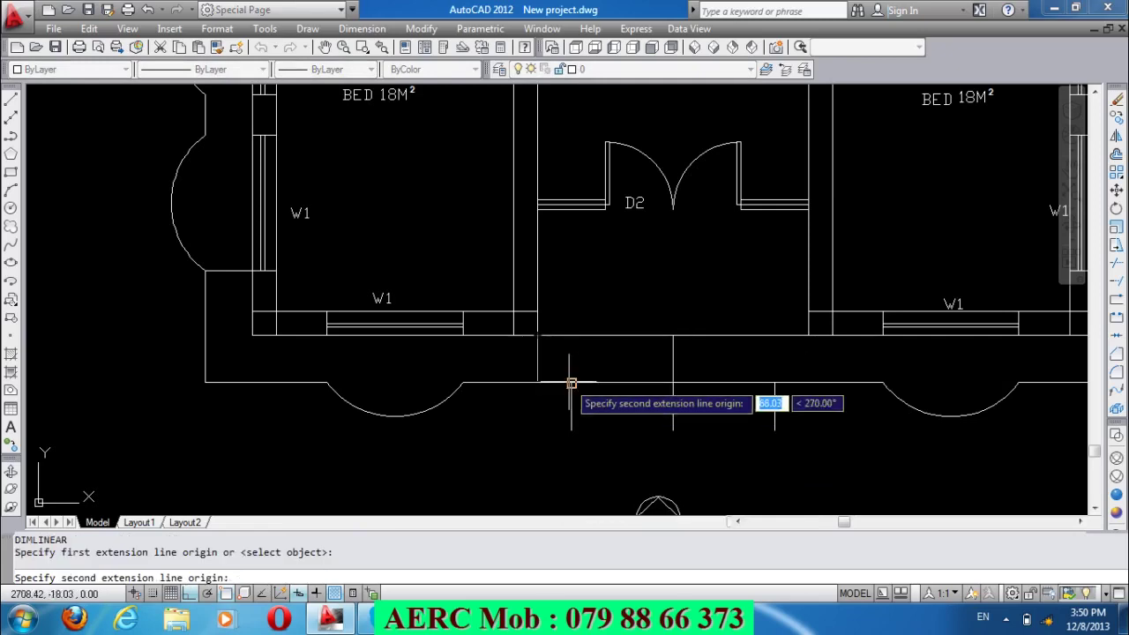
click(571, 383)
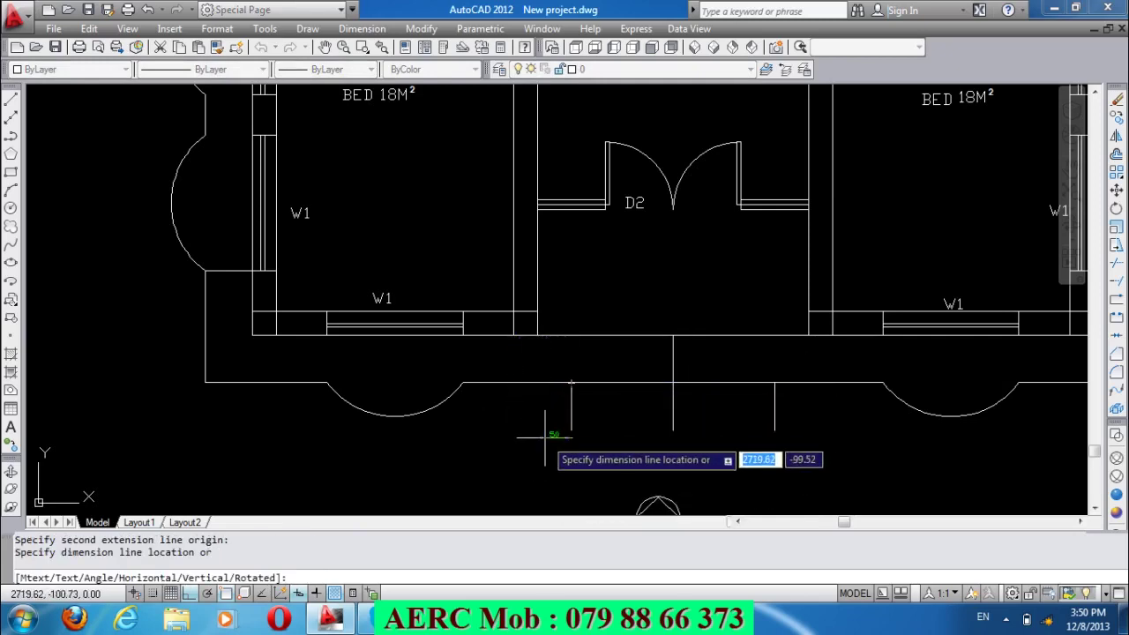
click(544, 436)
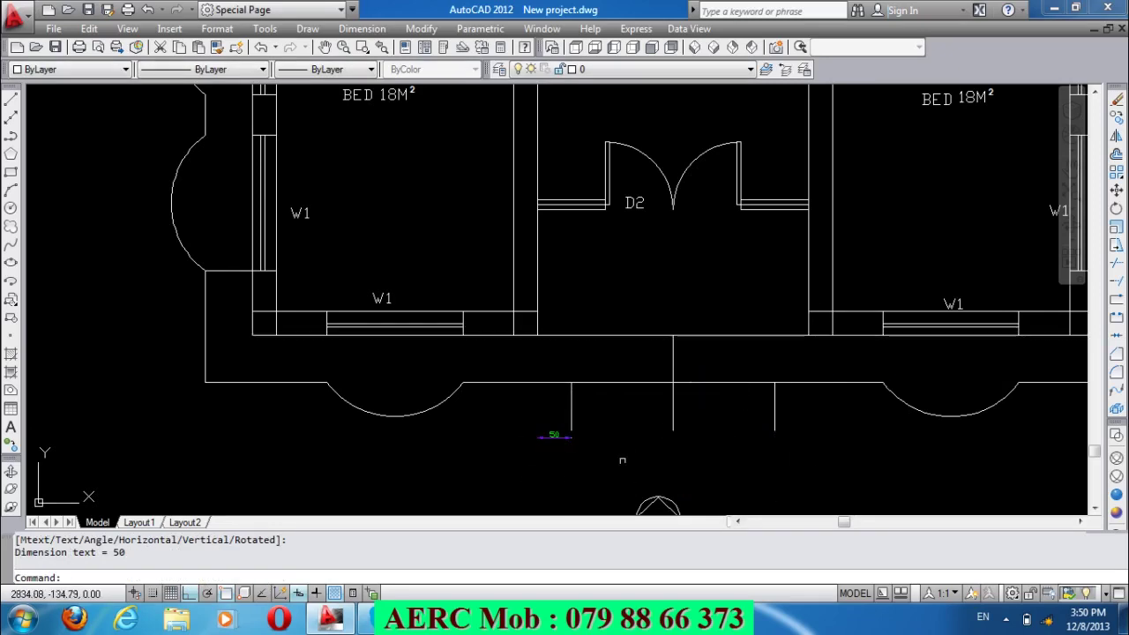
click(559, 435)
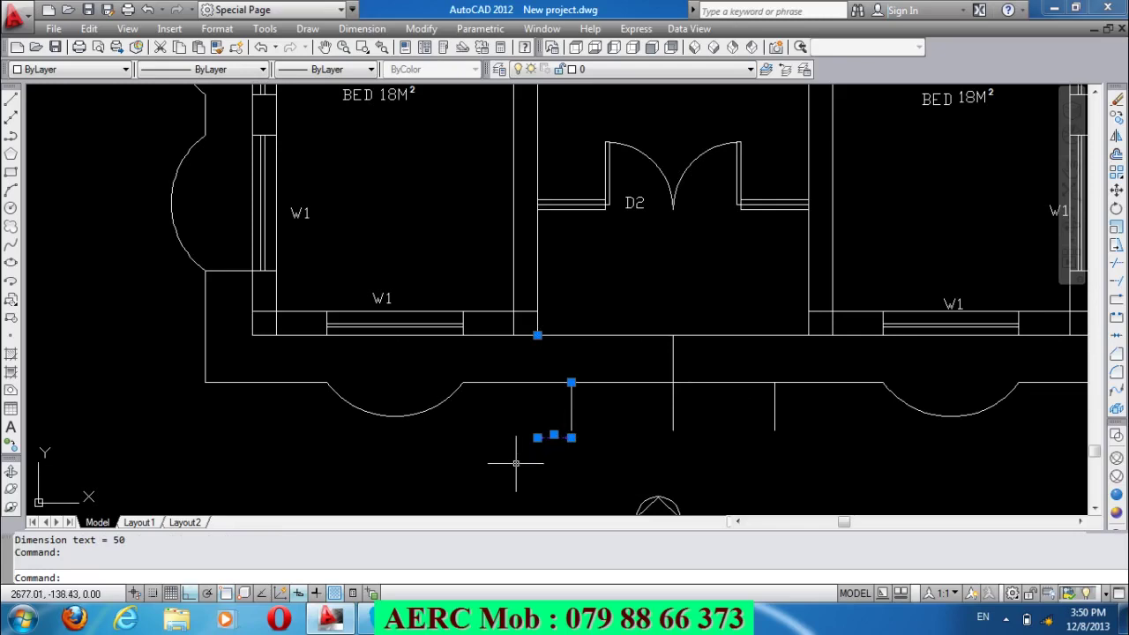
key(Delete)
Erase a leftover guide line near the front wall.
click(688, 357)
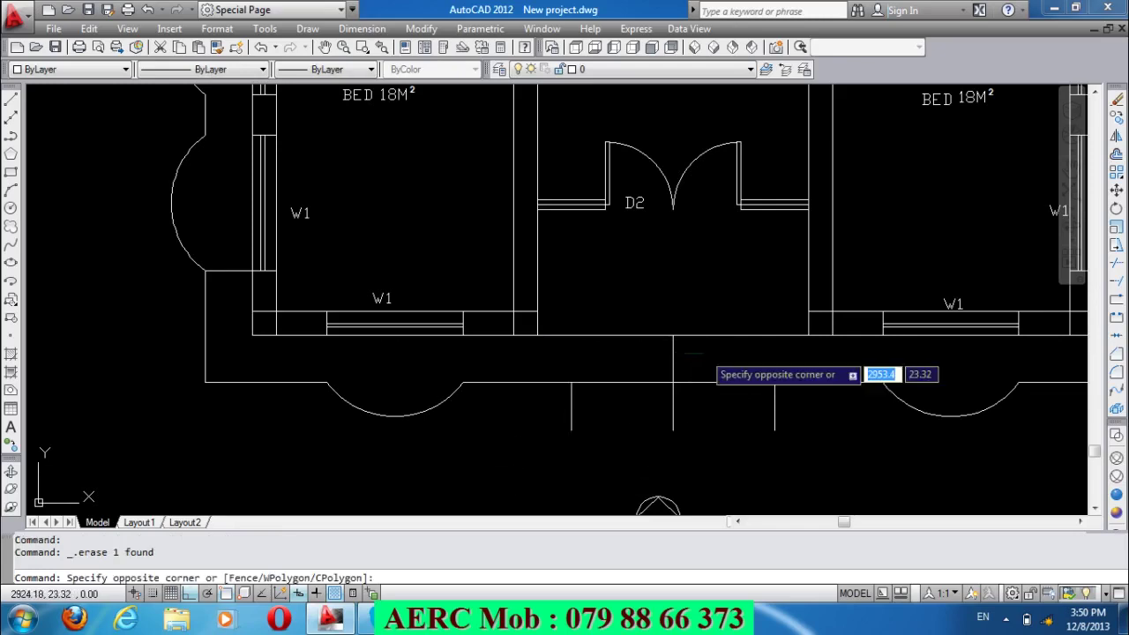
click(644, 345)
key(Delete)
text(A)
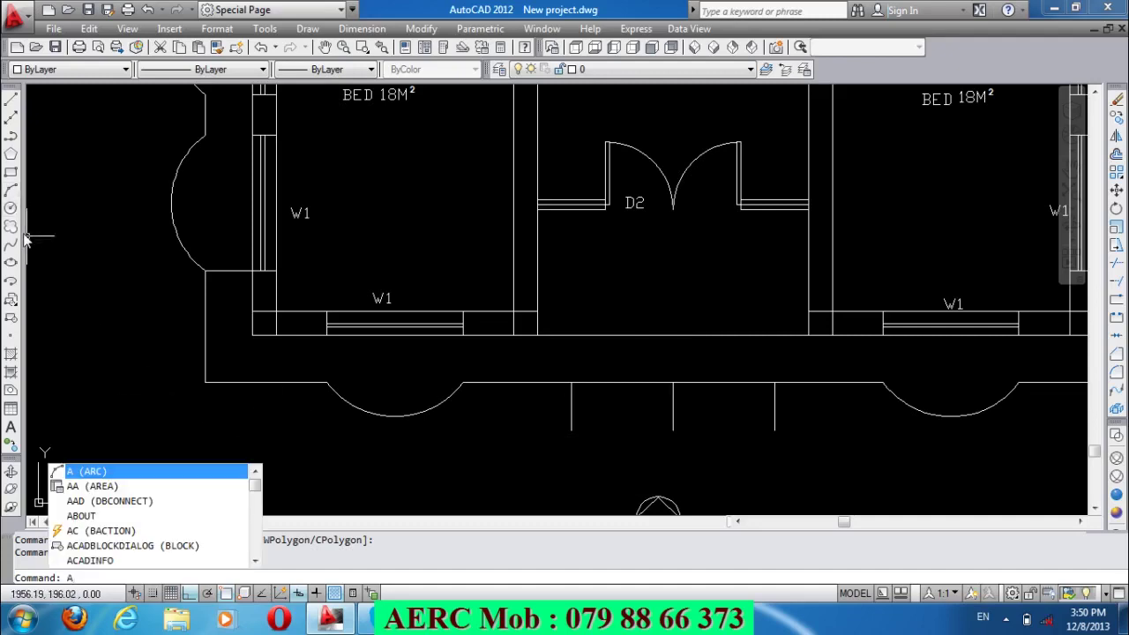
Draw a three-point bay arc from the left guide line's top, through below centre, to the right guide line's top.
key(Return)
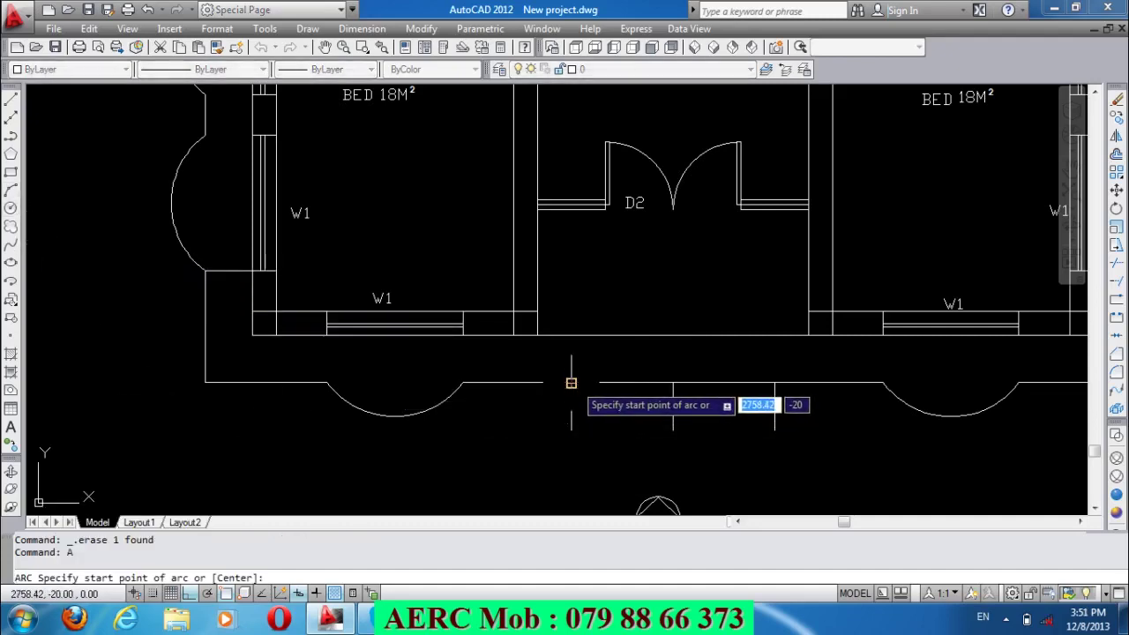
click(570, 382)
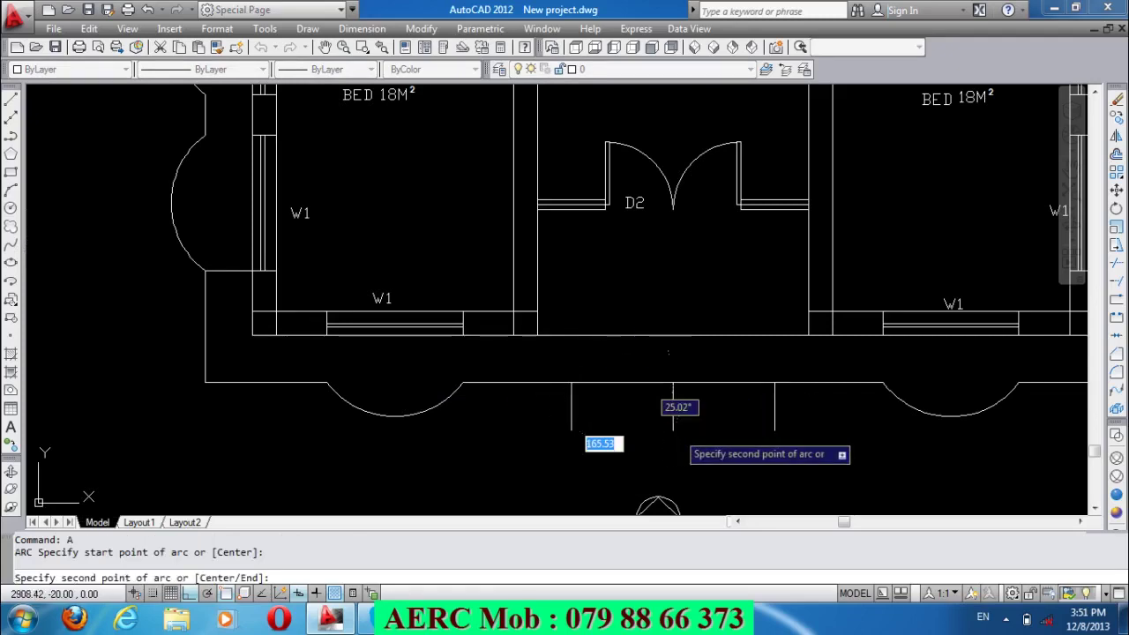
click(673, 430)
click(774, 383)
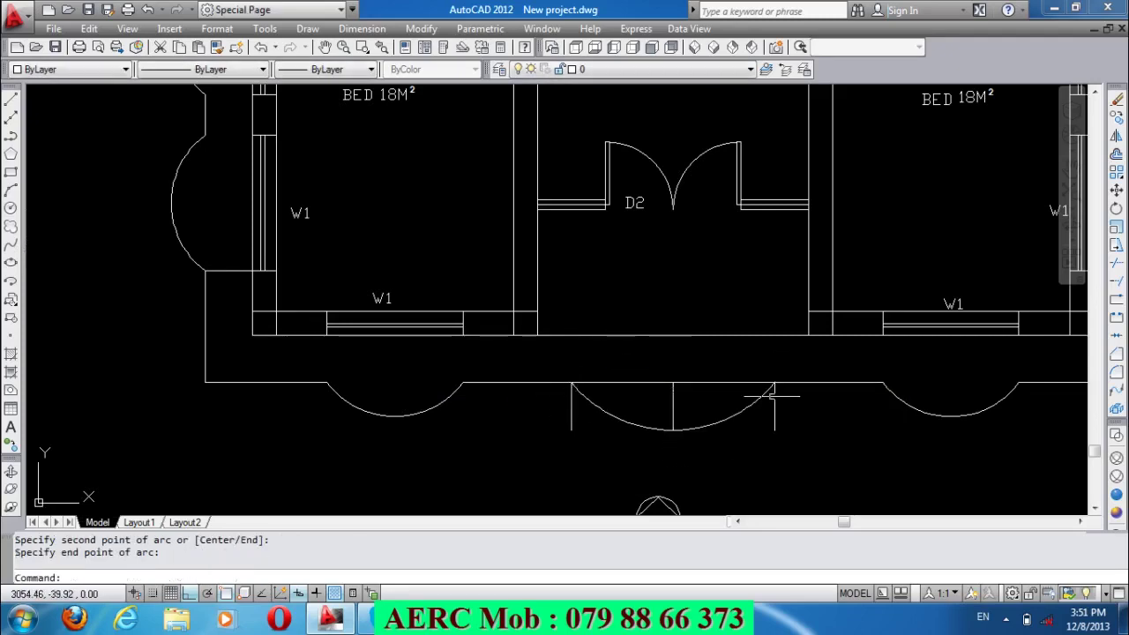
Erase the three vertical guide lines under the new arc.
click(783, 438)
click(745, 394)
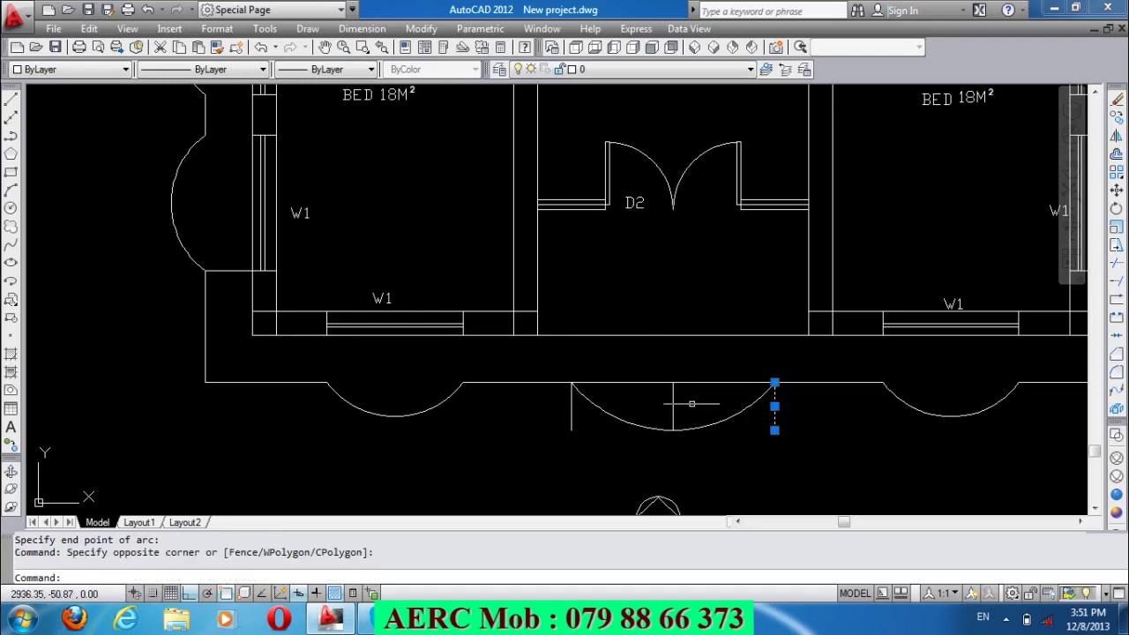
click(720, 432)
click(618, 385)
click(575, 450)
click(544, 417)
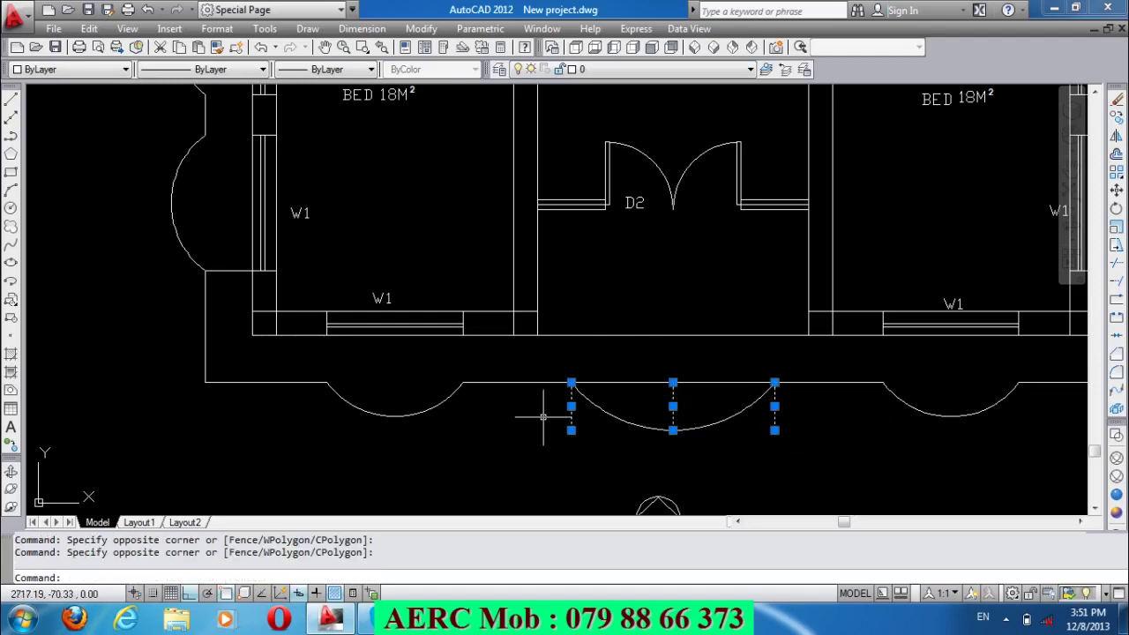
key(Delete)
text(TR)
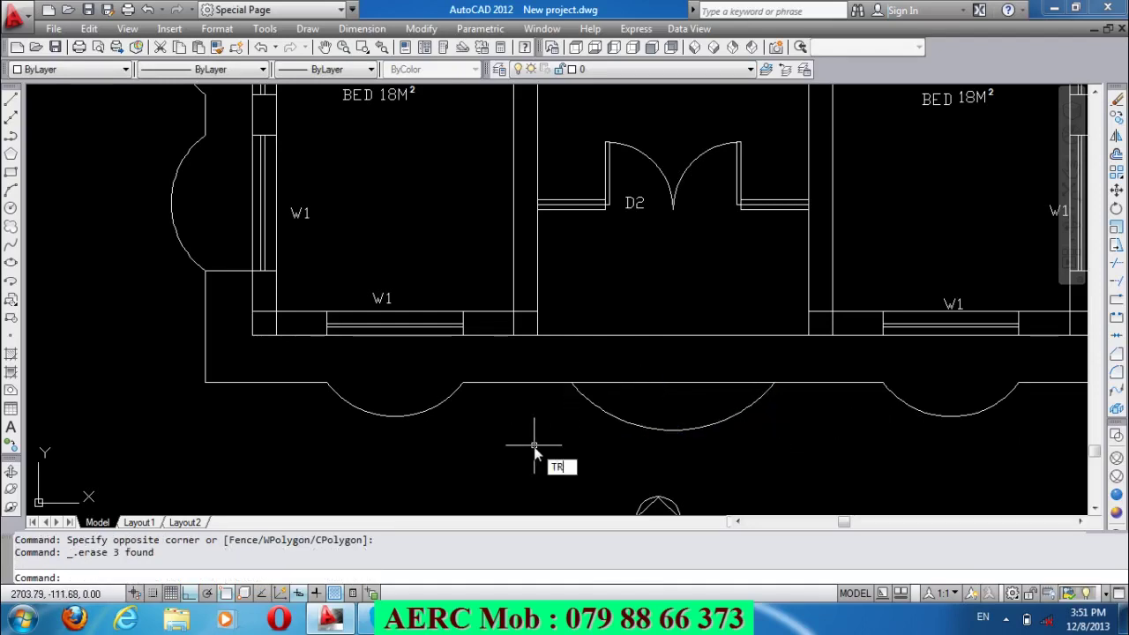
Trim away the front wall span inside the arc.
key(Return)
key(Return)
click(688, 407)
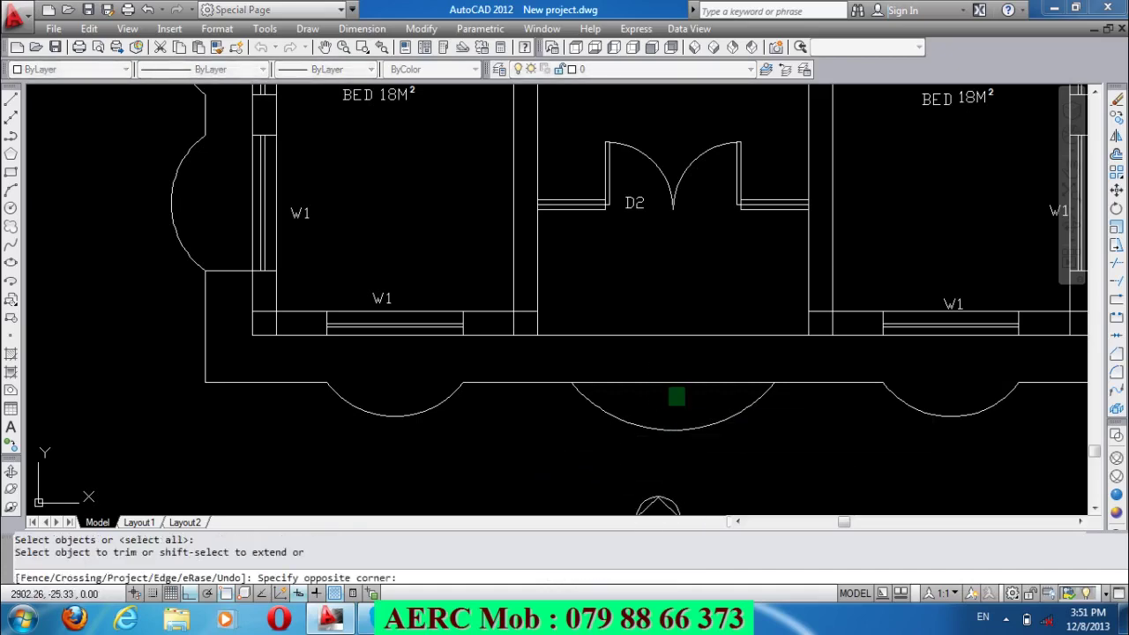
click(643, 393)
key(Return)
scroll(635, 397, down, 4)
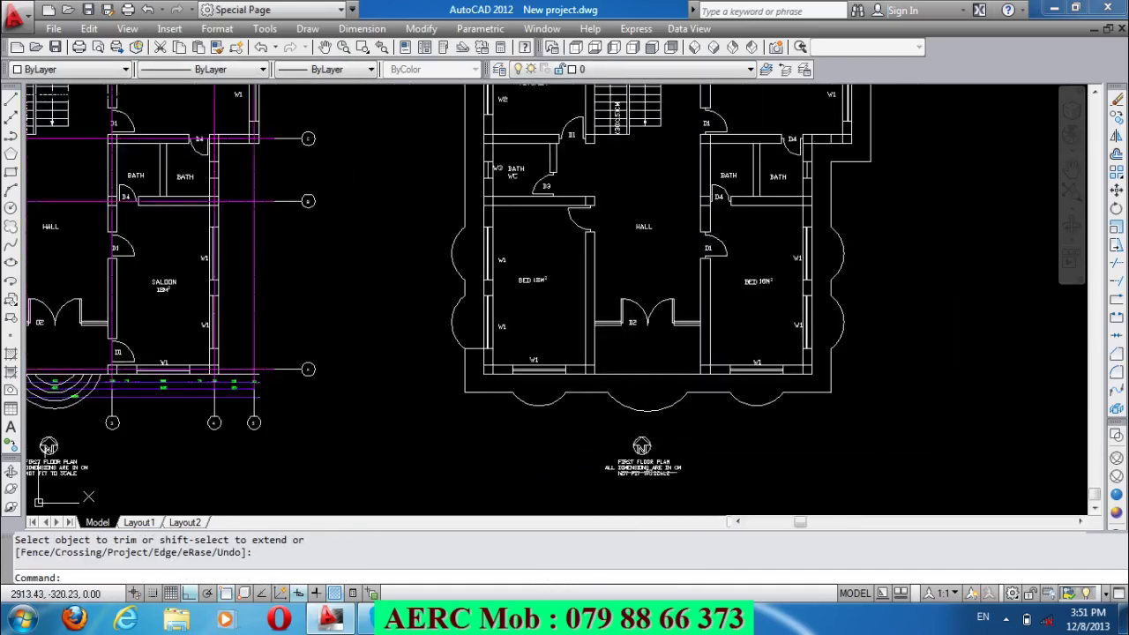
Copy the bedroom's bay arc to one spot beside the right wall and another above the plan.
scroll(647, 468, down, 3)
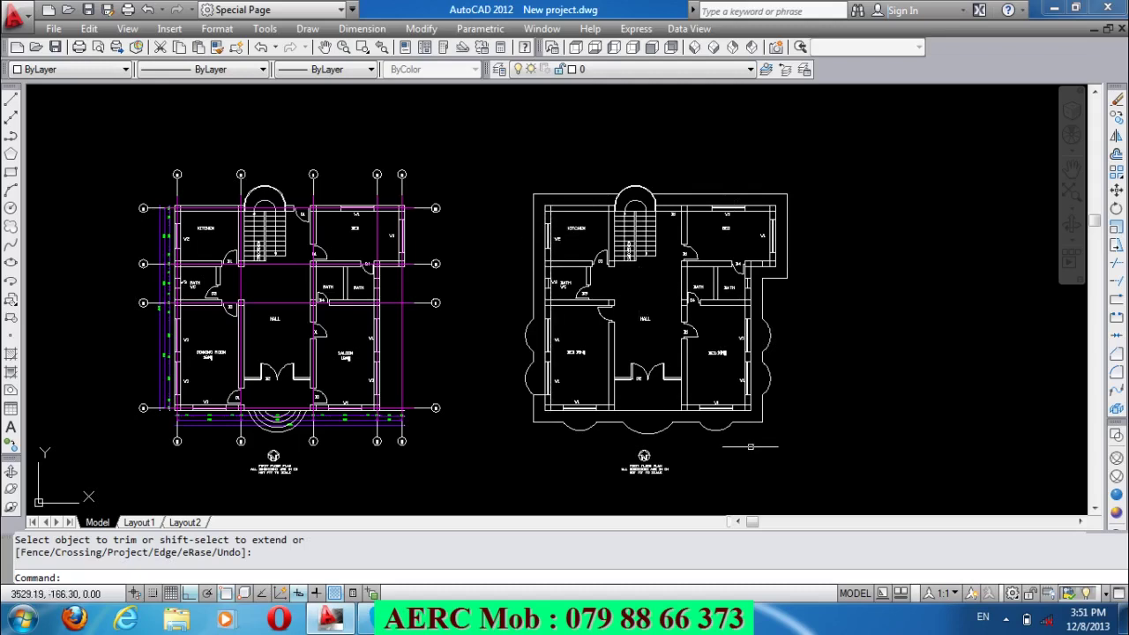
scroll(777, 333, up, 3)
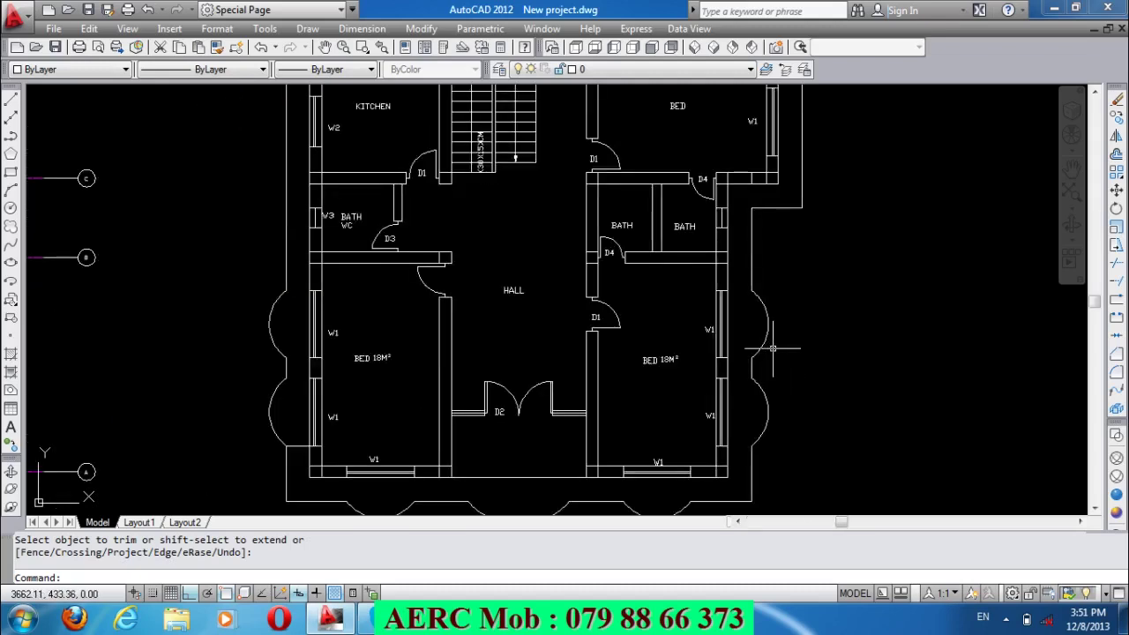
scroll(699, 332, up, 2)
scroll(698, 331, up, 2)
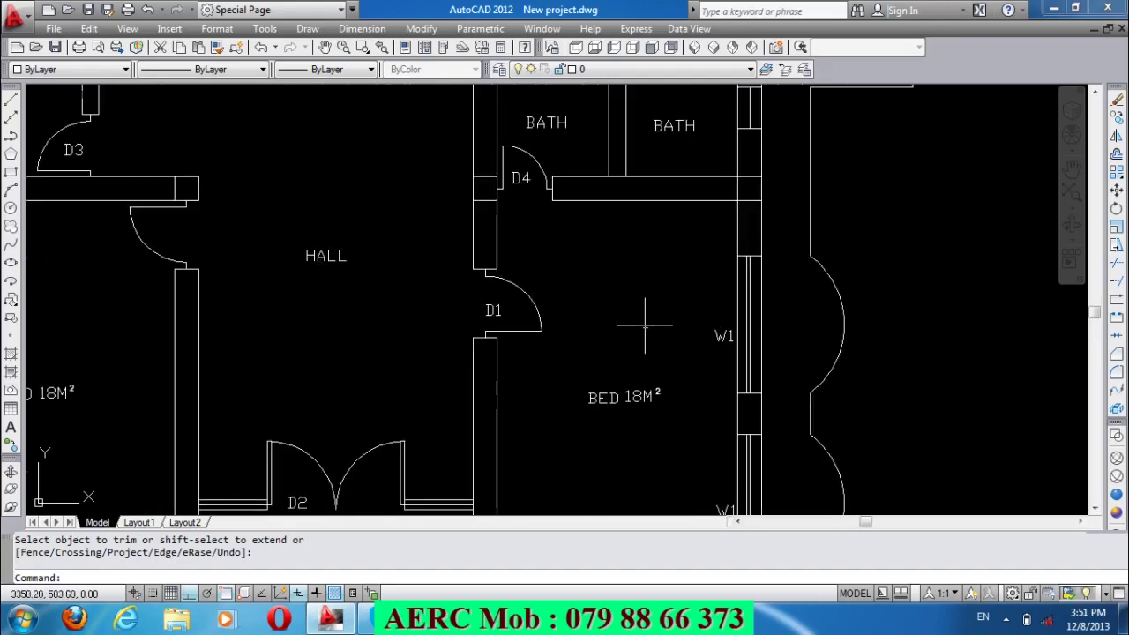
text(co)
key(Return)
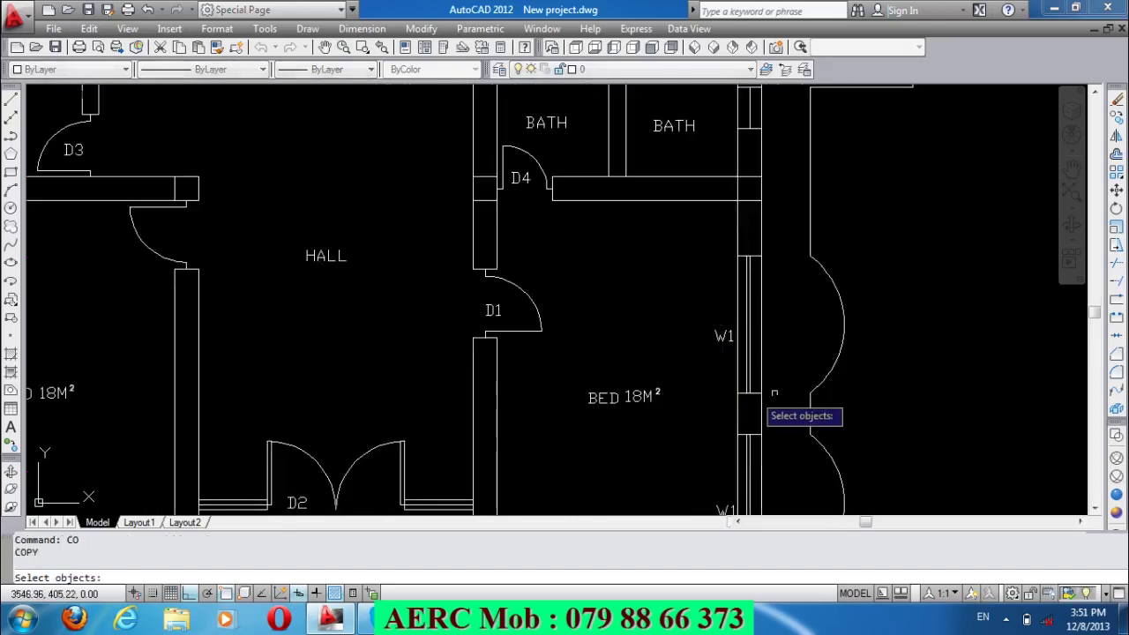
click(809, 385)
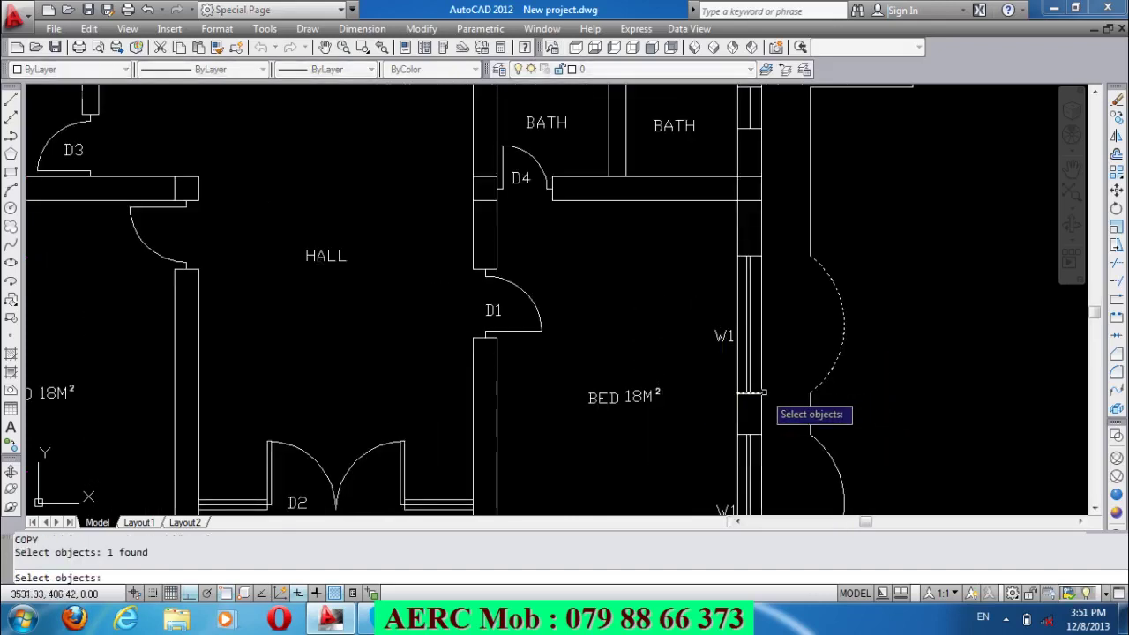
key(Return)
click(752, 393)
scroll(756, 415, down, 4)
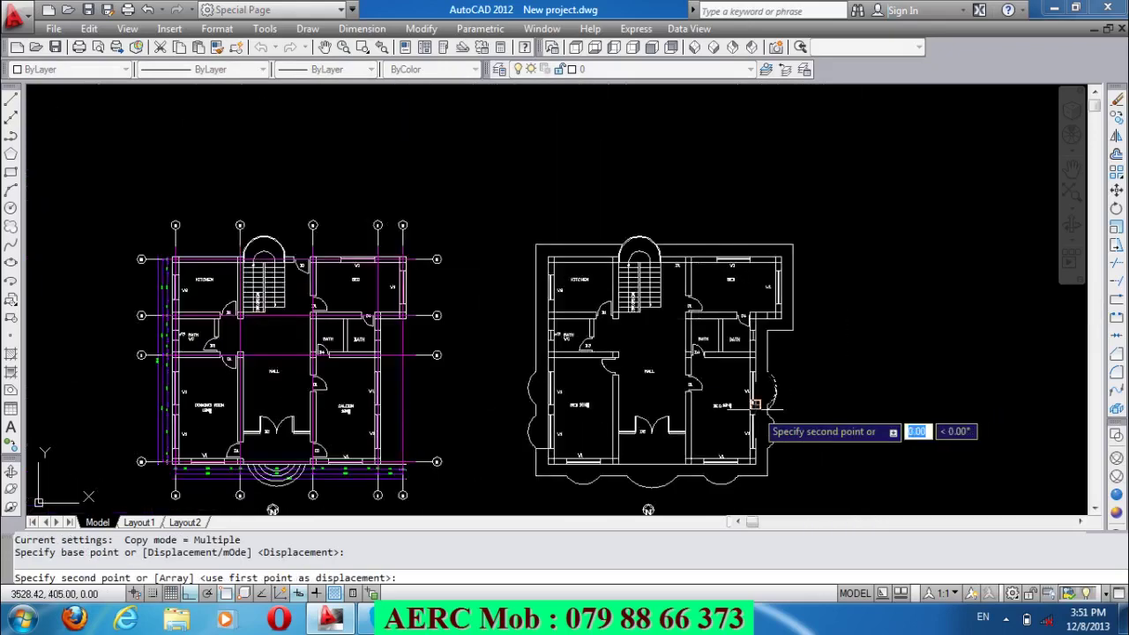
scroll(775, 303, up, 4)
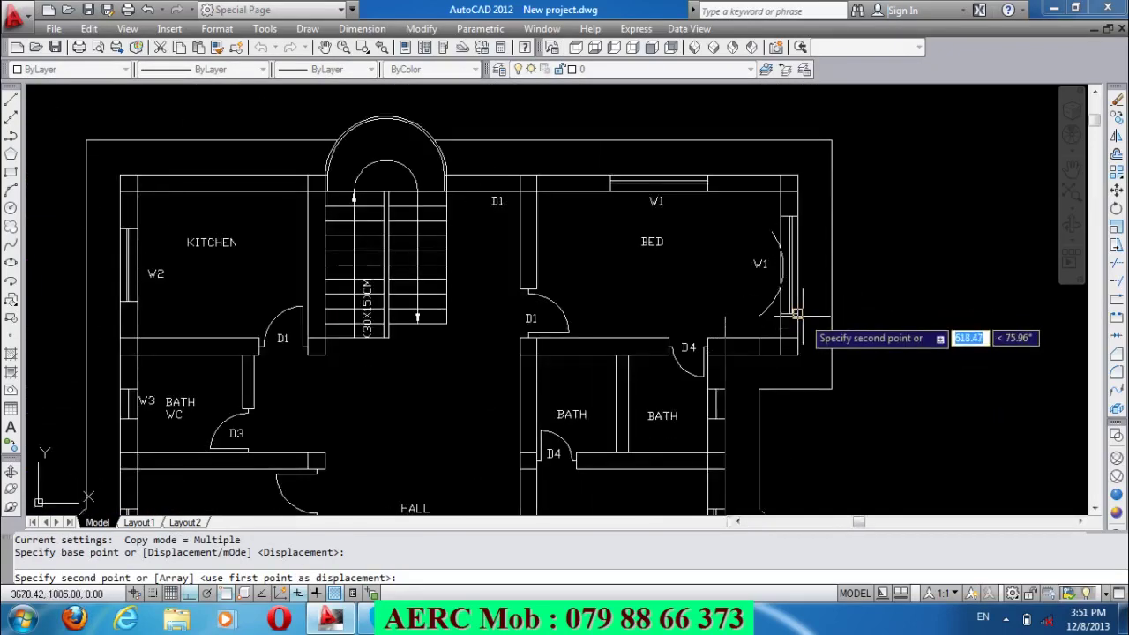
click(797, 314)
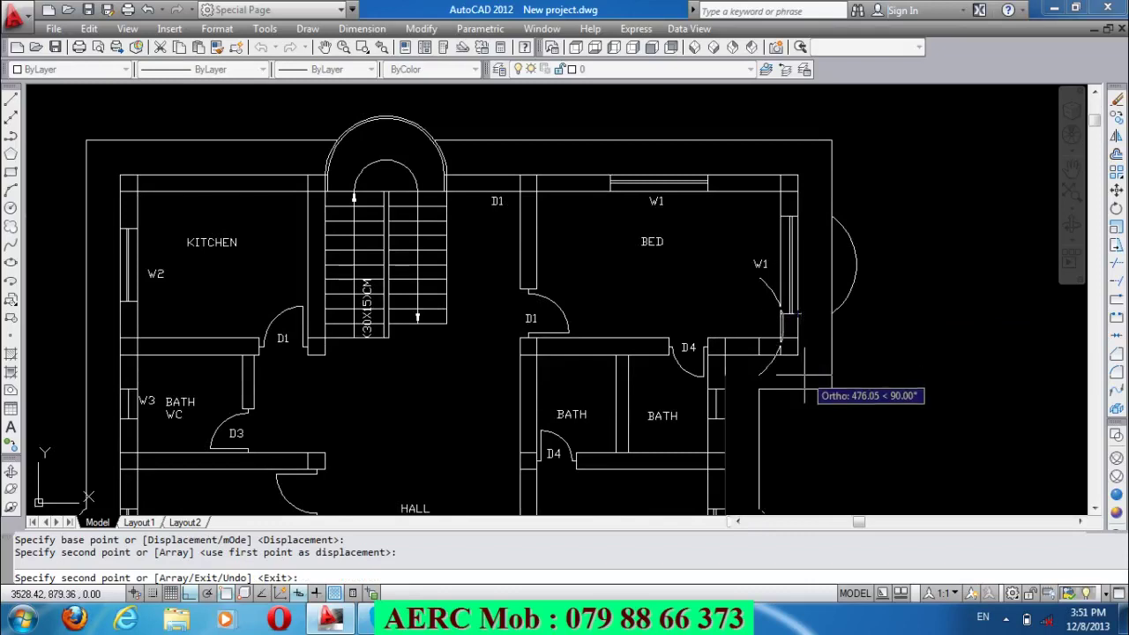
scroll(847, 283, down, 2)
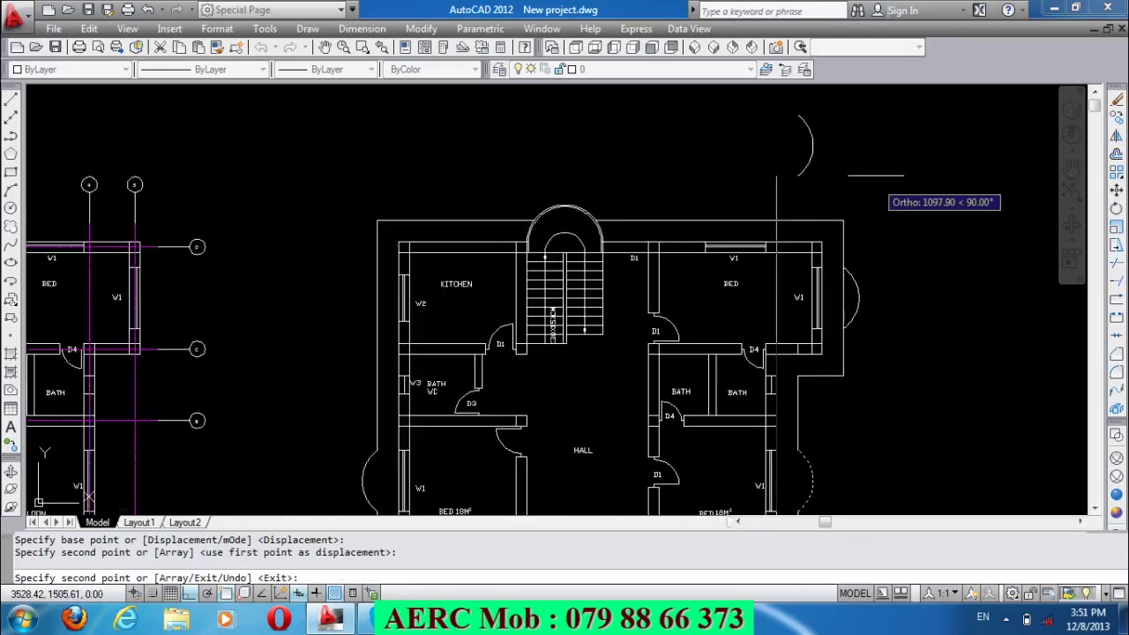
click(877, 182)
key(Return)
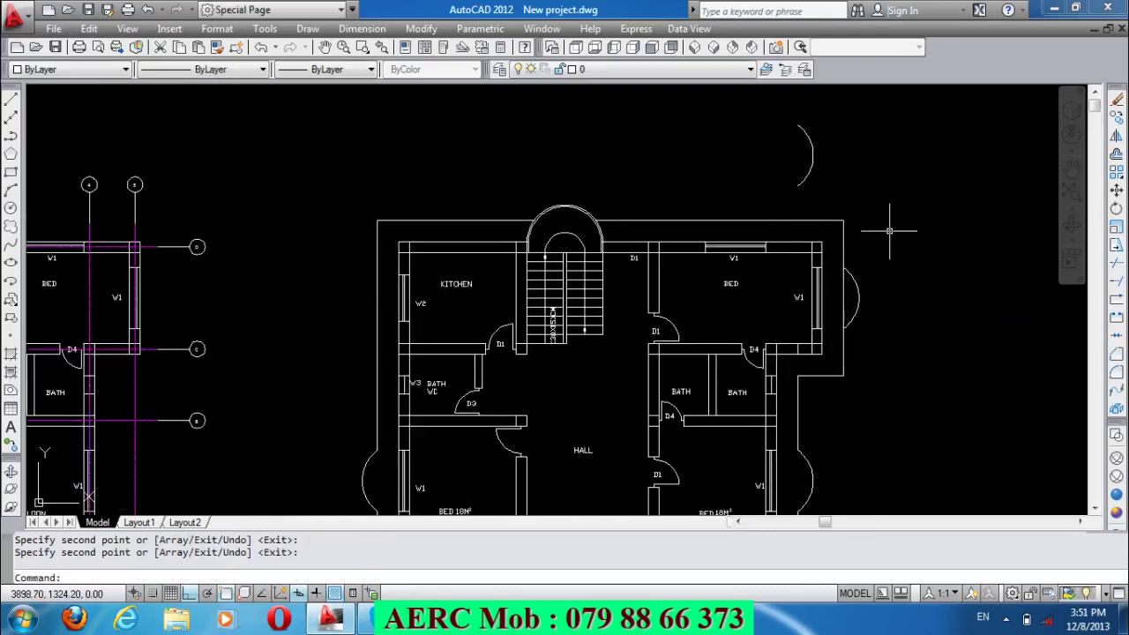
Rotate the copied arc 90° about its endpoint.
text(Ro)
key(Return)
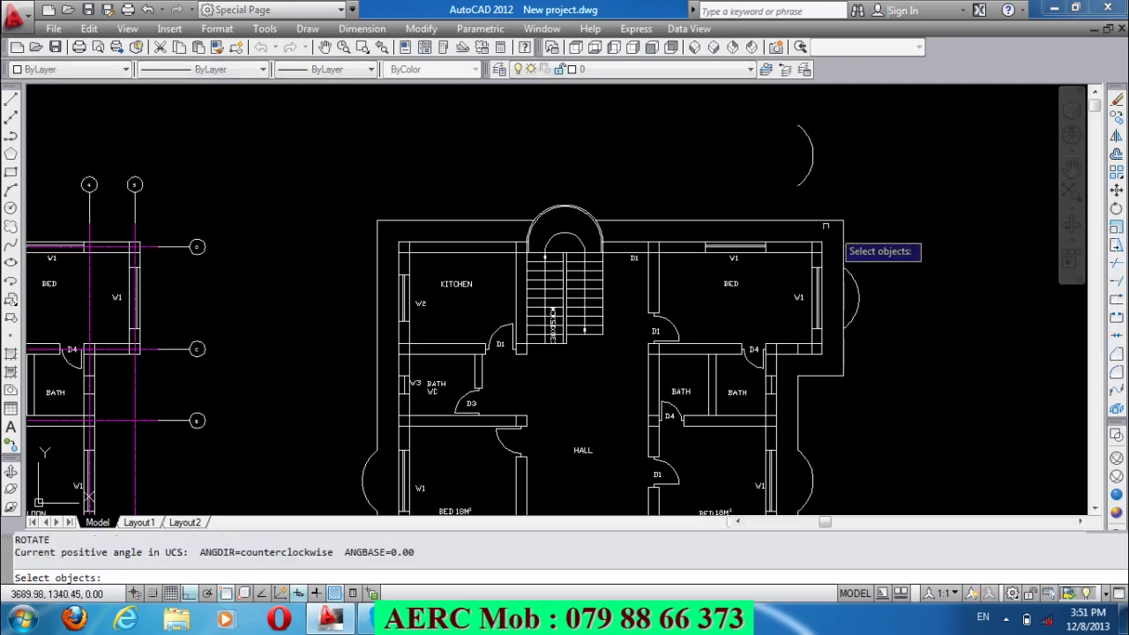
click(798, 185)
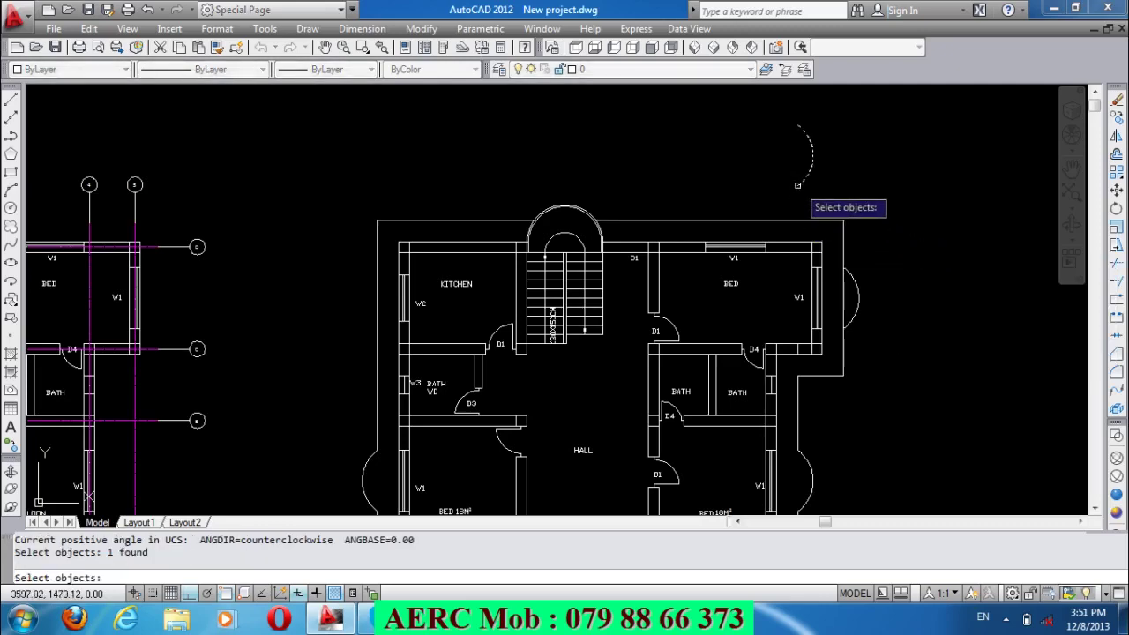
key(Return)
click(798, 185)
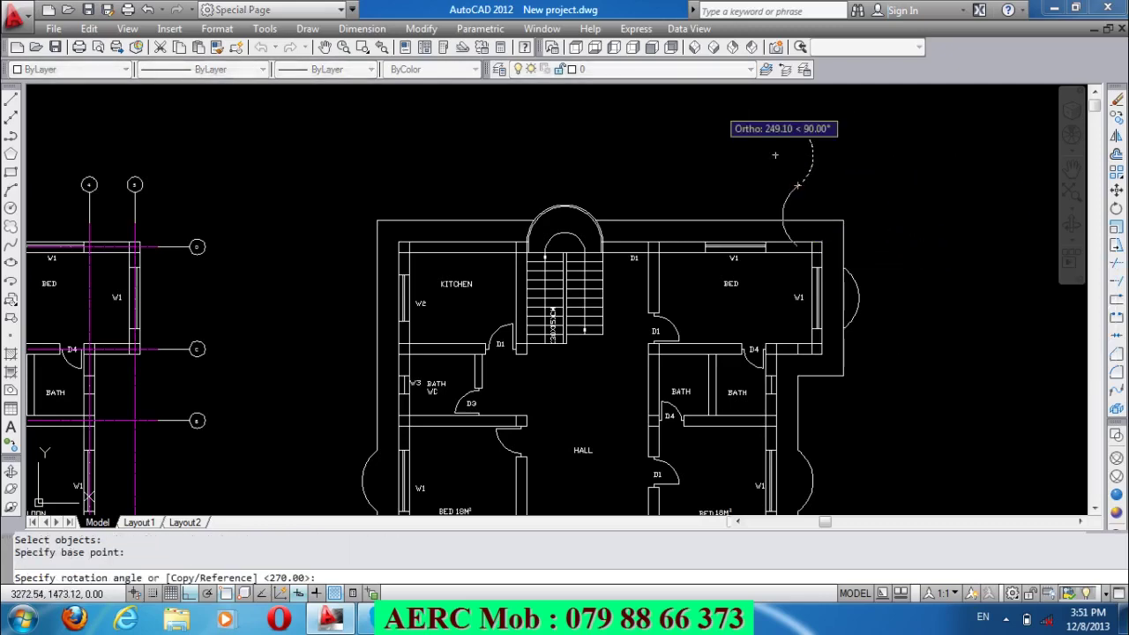
click(797, 111)
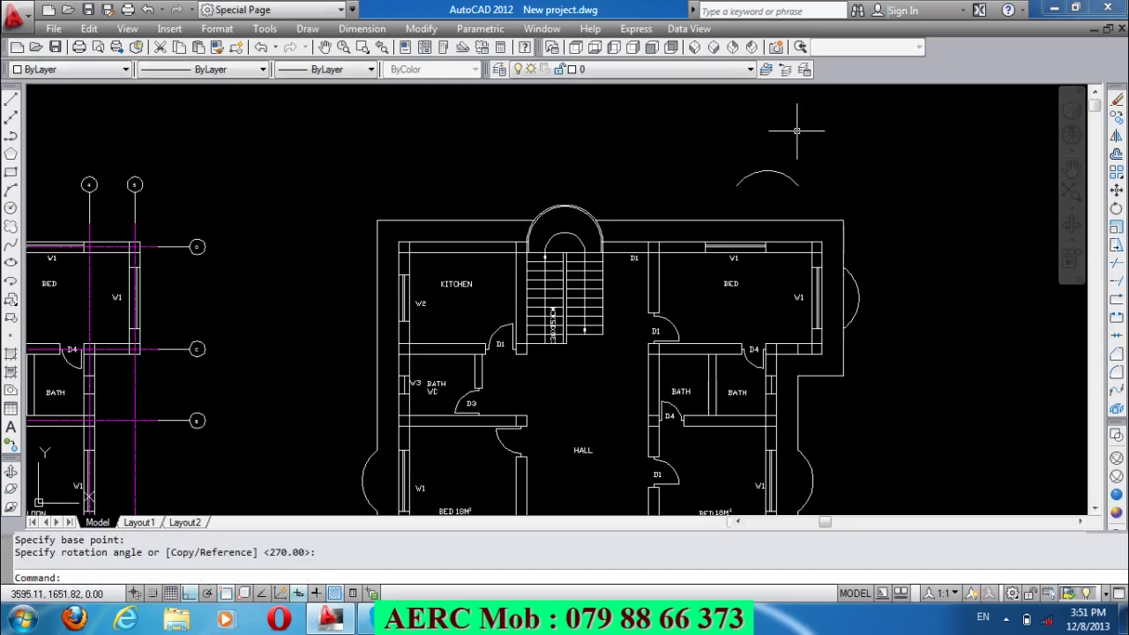
text(L)
Draw a vertical helper line up from the top wall corner and move the arc onto it.
key(Return)
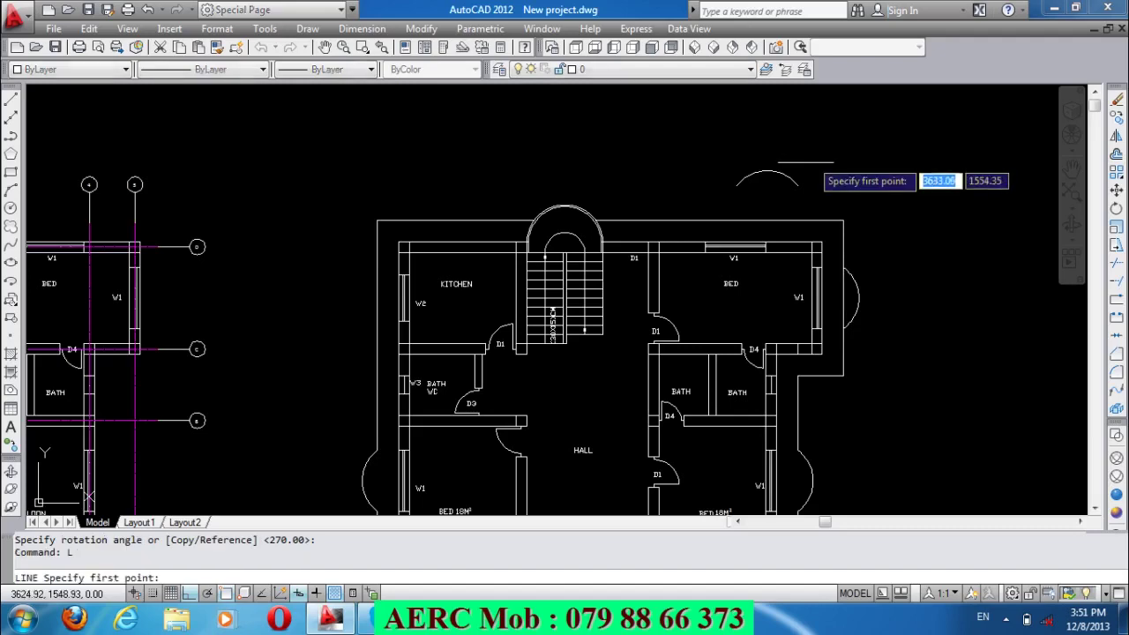
click(765, 247)
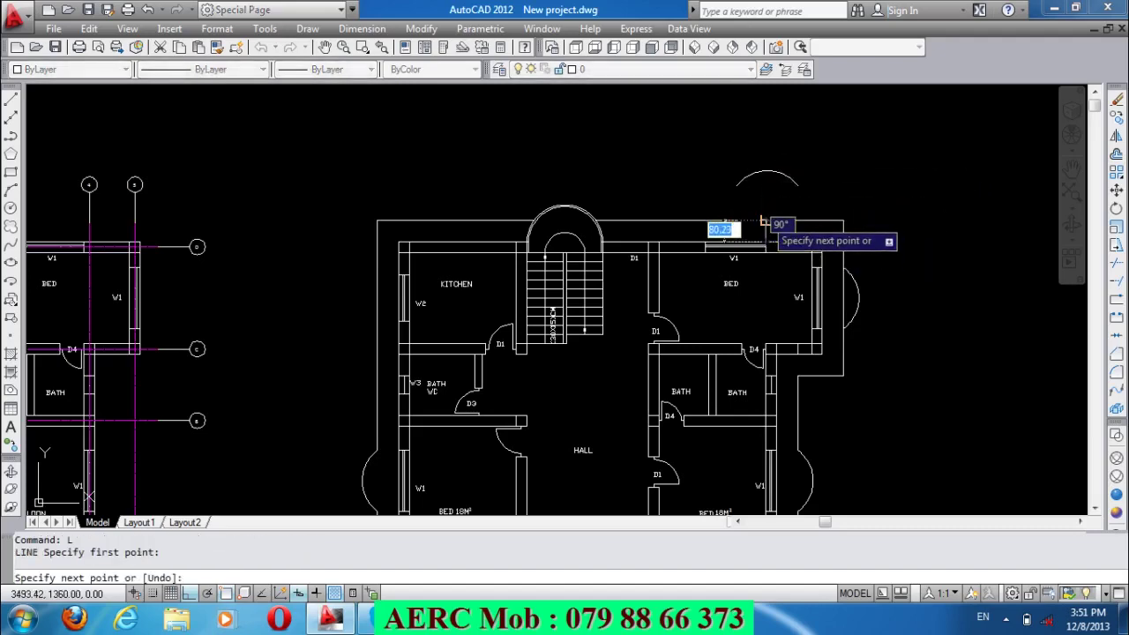
click(765, 221)
key(Return)
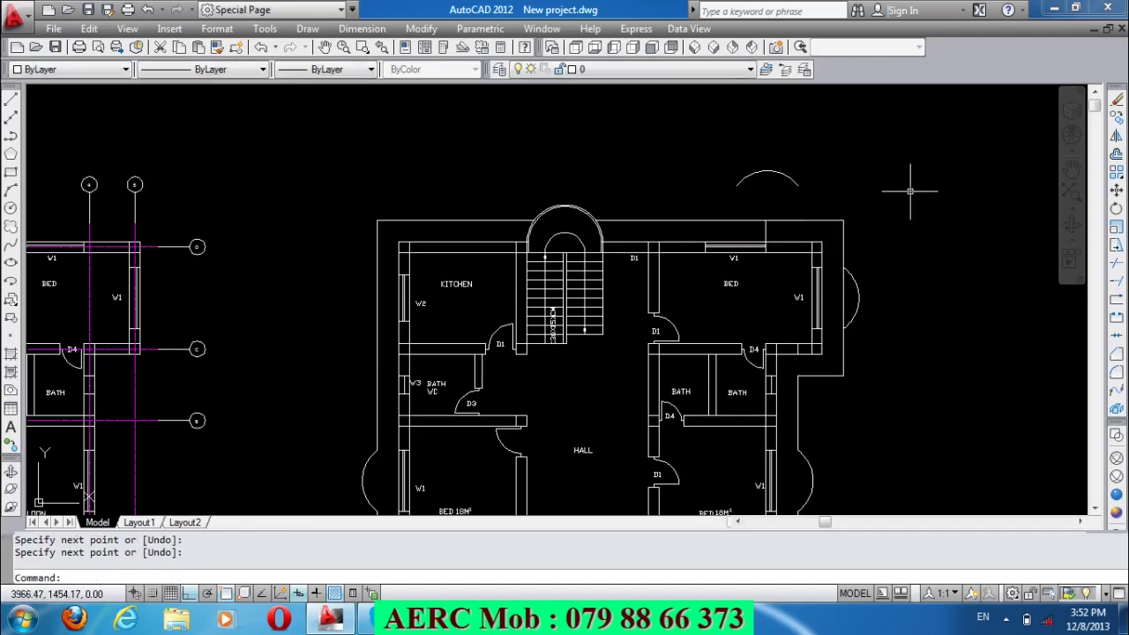
text(M)
key(Return)
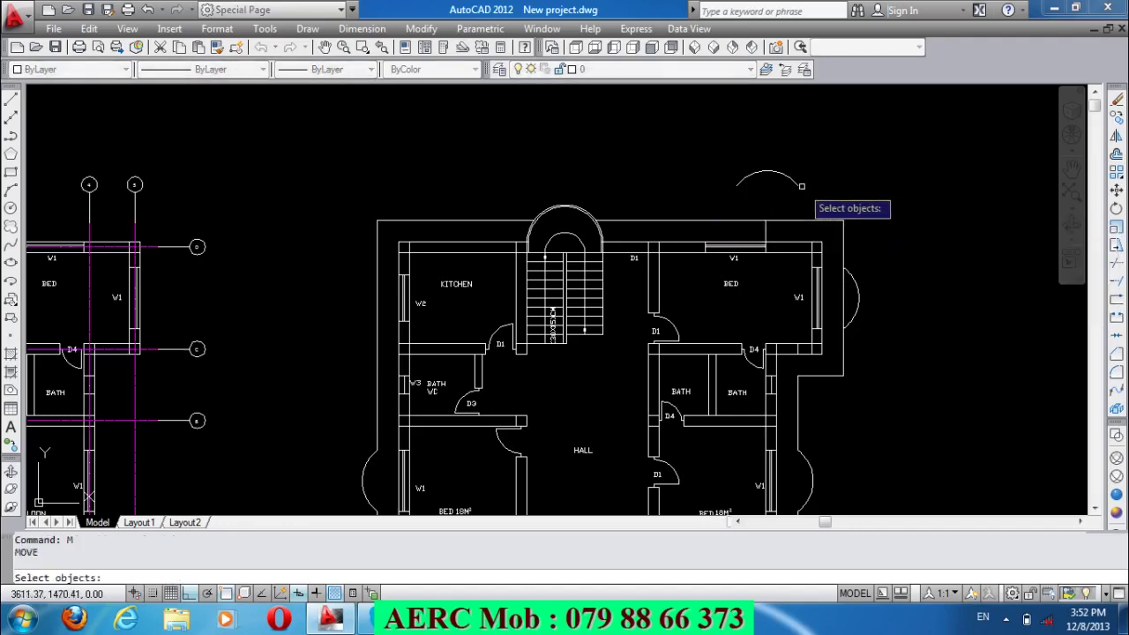
key(Return)
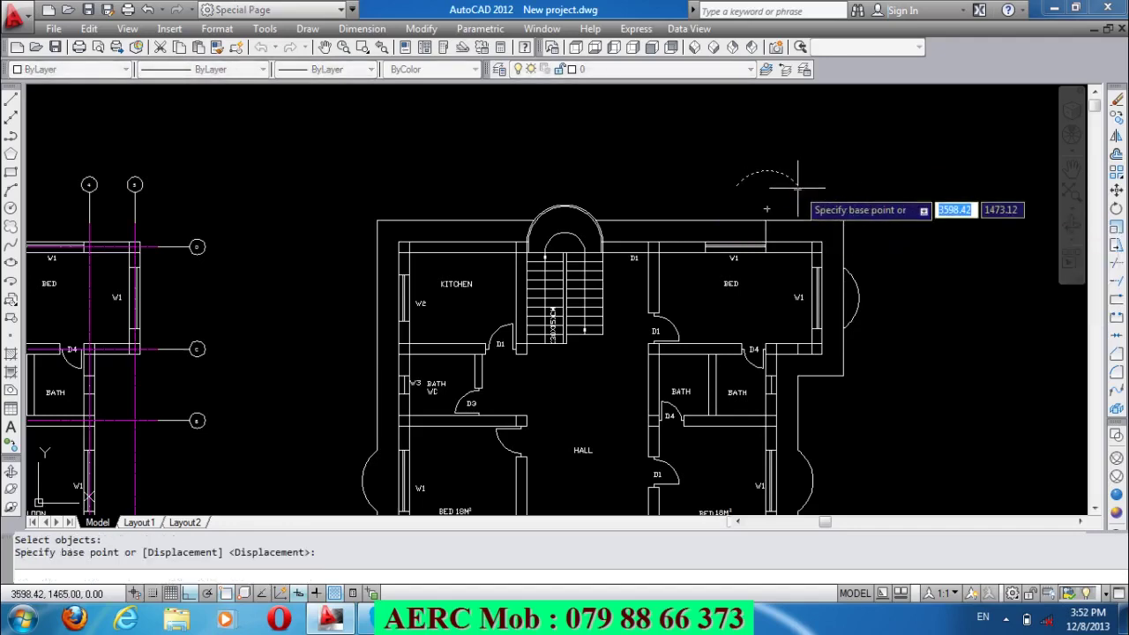
click(797, 186)
click(767, 220)
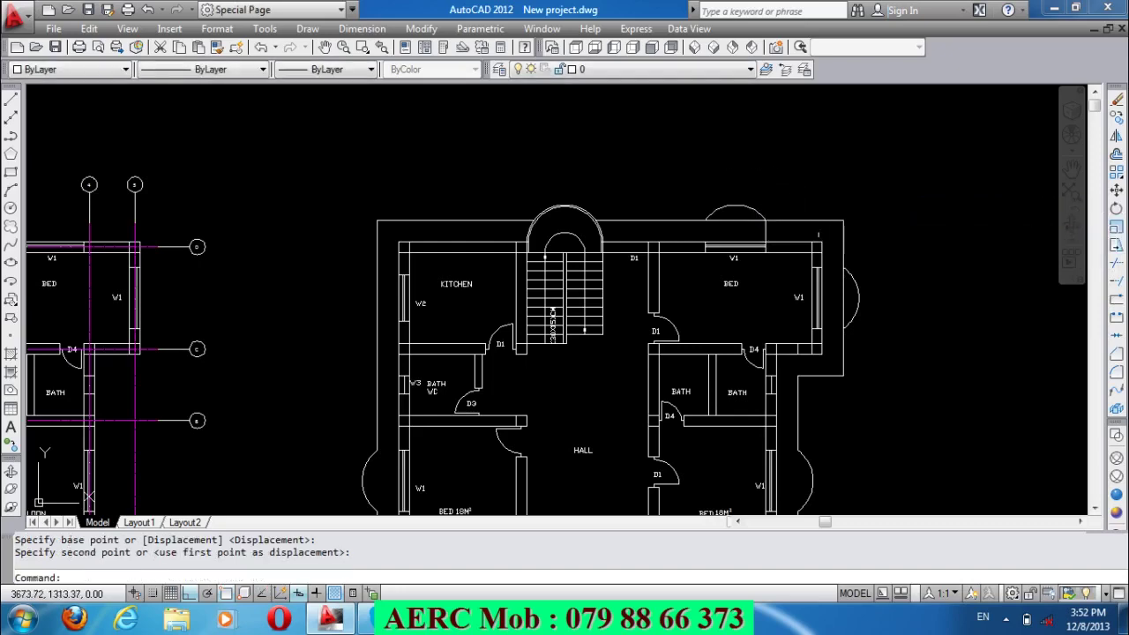
Erase the helper line and trim the top wall under the arc.
click(789, 234)
click(752, 230)
key(Delete)
text(TR)
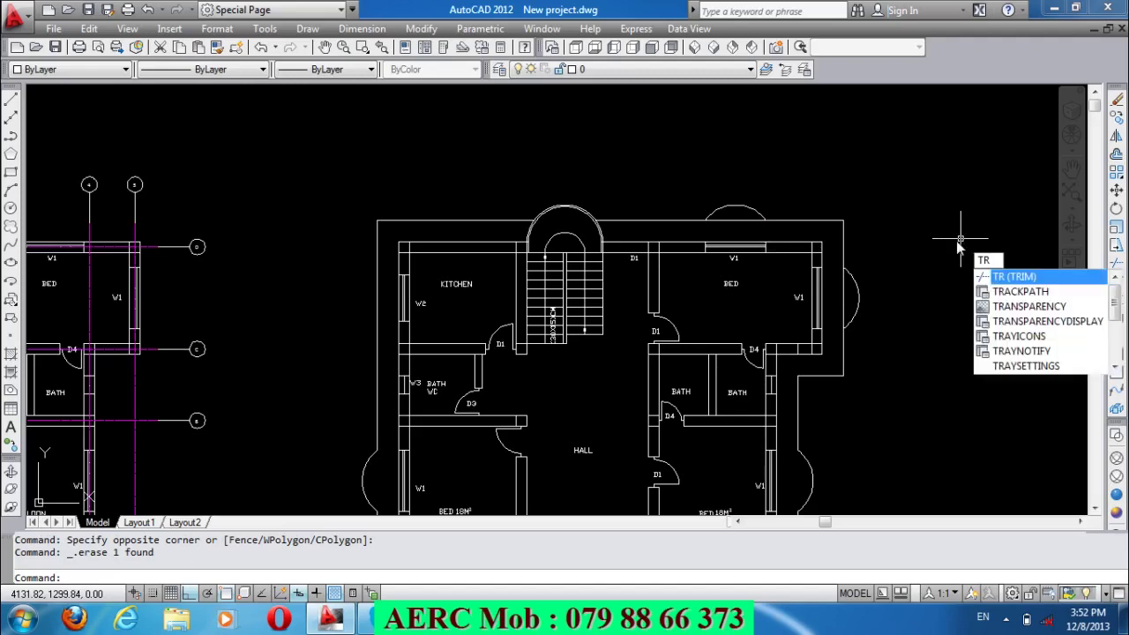
key(Return)
key(Return)
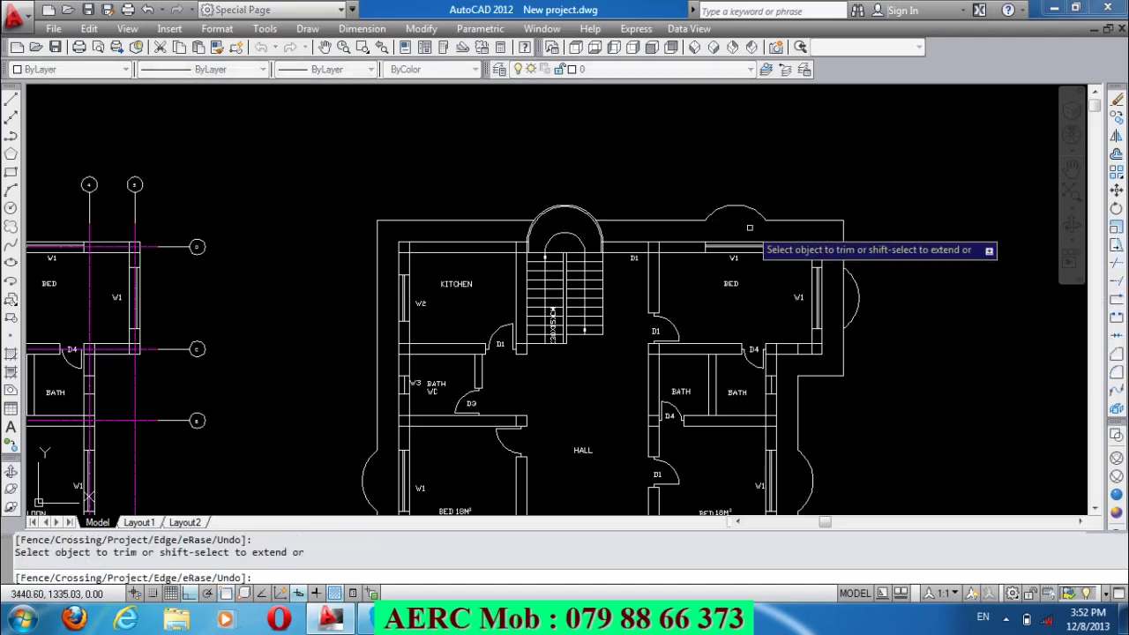
key(Return)
scroll(741, 207, up, 3)
scroll(752, 196, up, 3)
scroll(752, 196, down, 1)
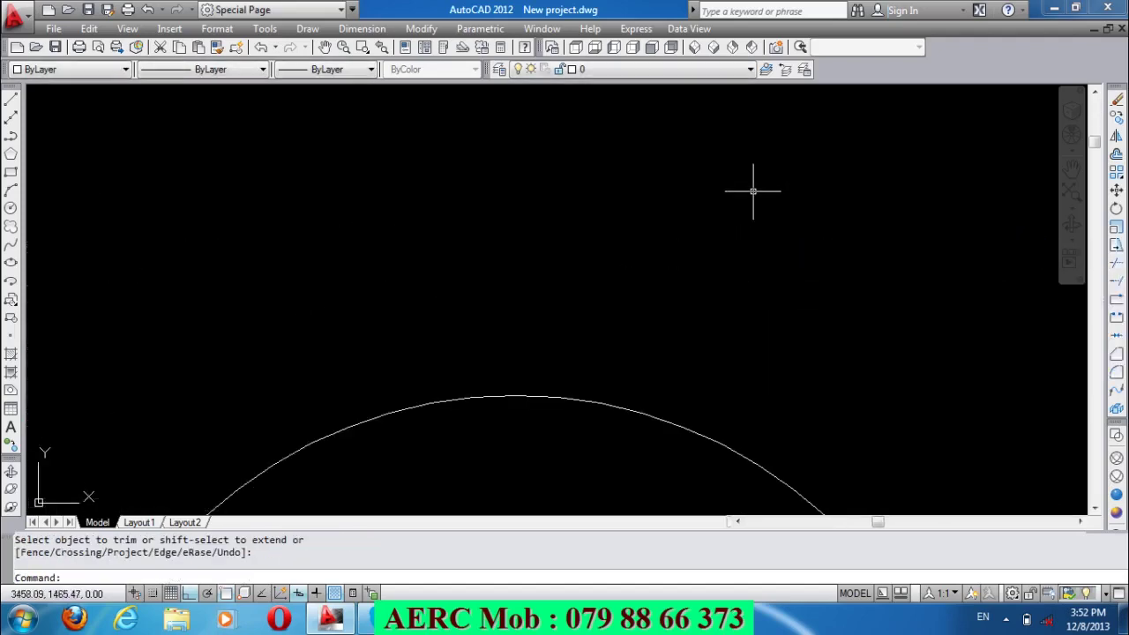
scroll(751, 189, down, 4)
scroll(750, 189, down, 3)
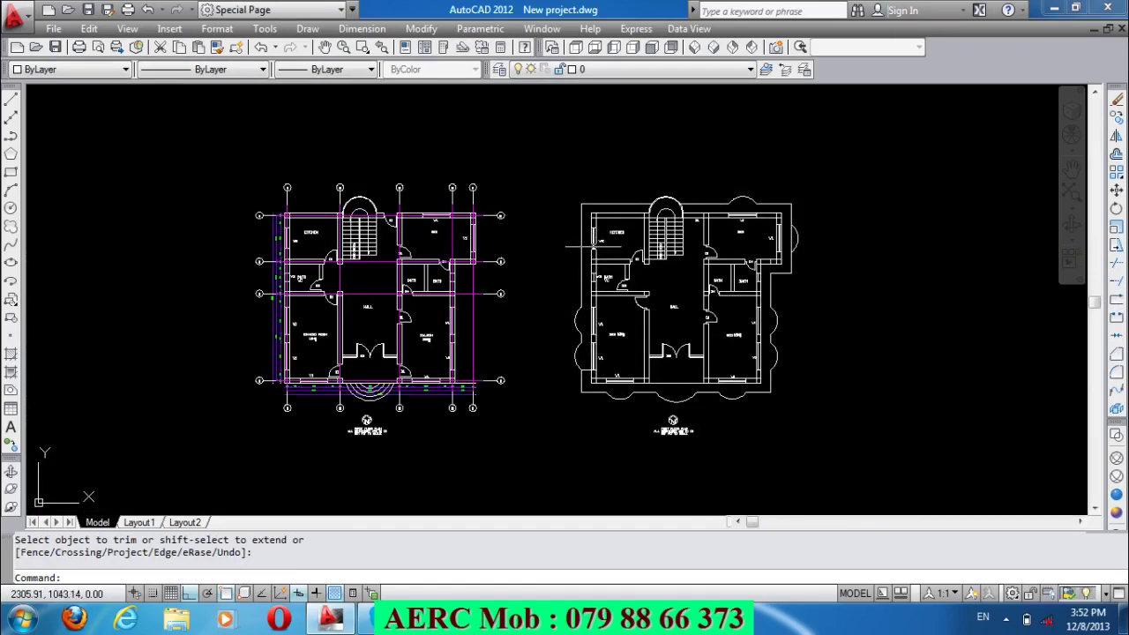
scroll(593, 247, up, 6)
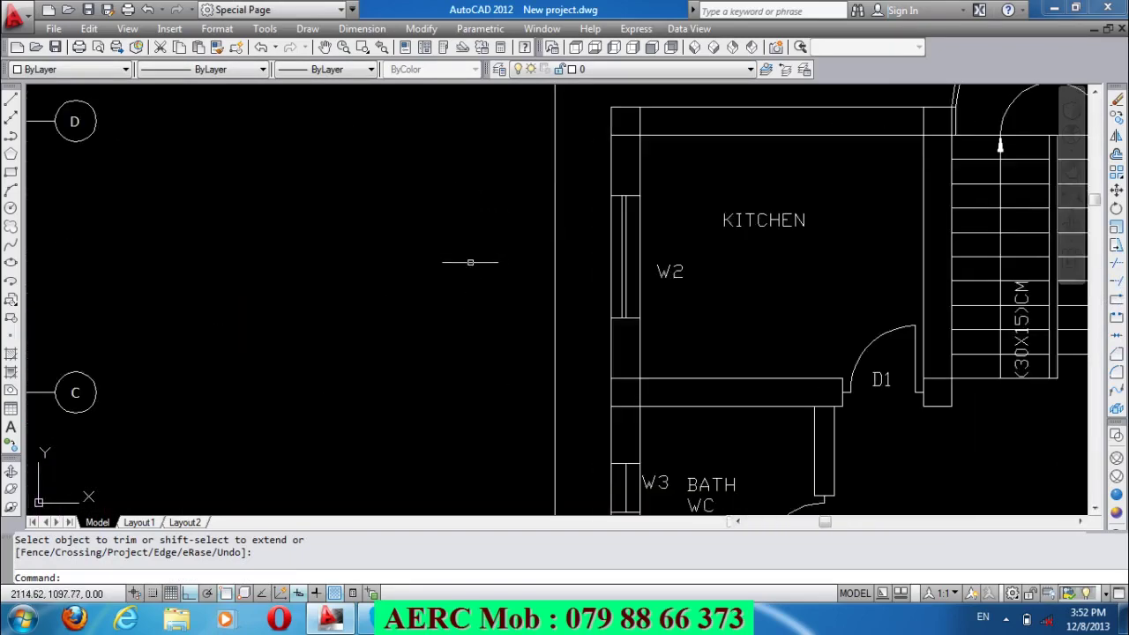
text(L)
Draw a horizontal guide line left from the kitchen wall corner, extending 50 units.
key(Return)
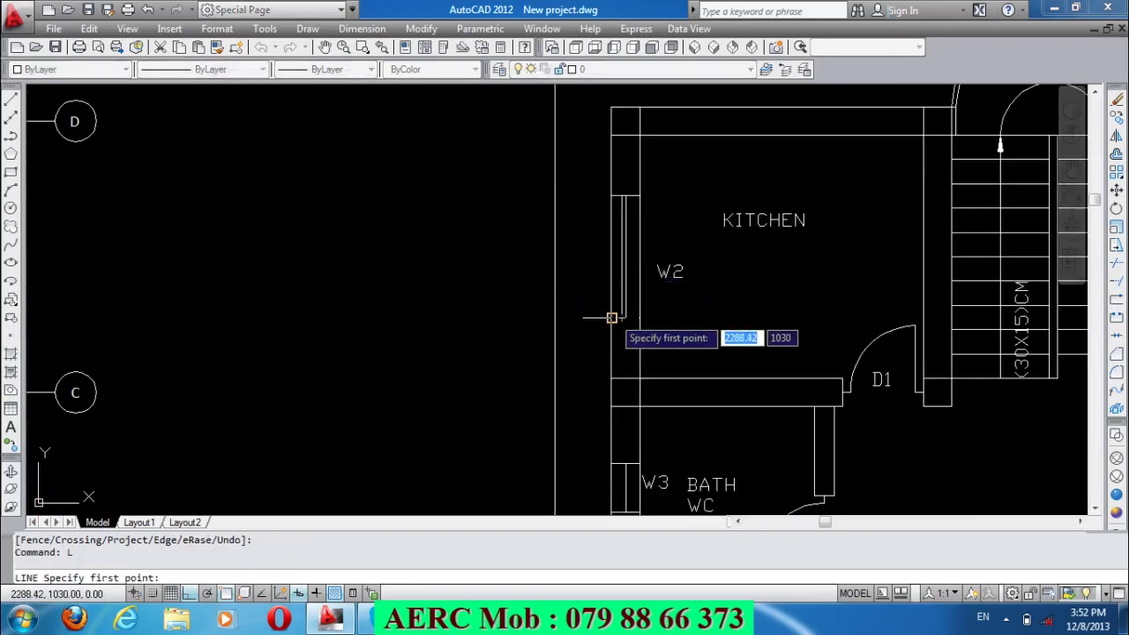
click(613, 318)
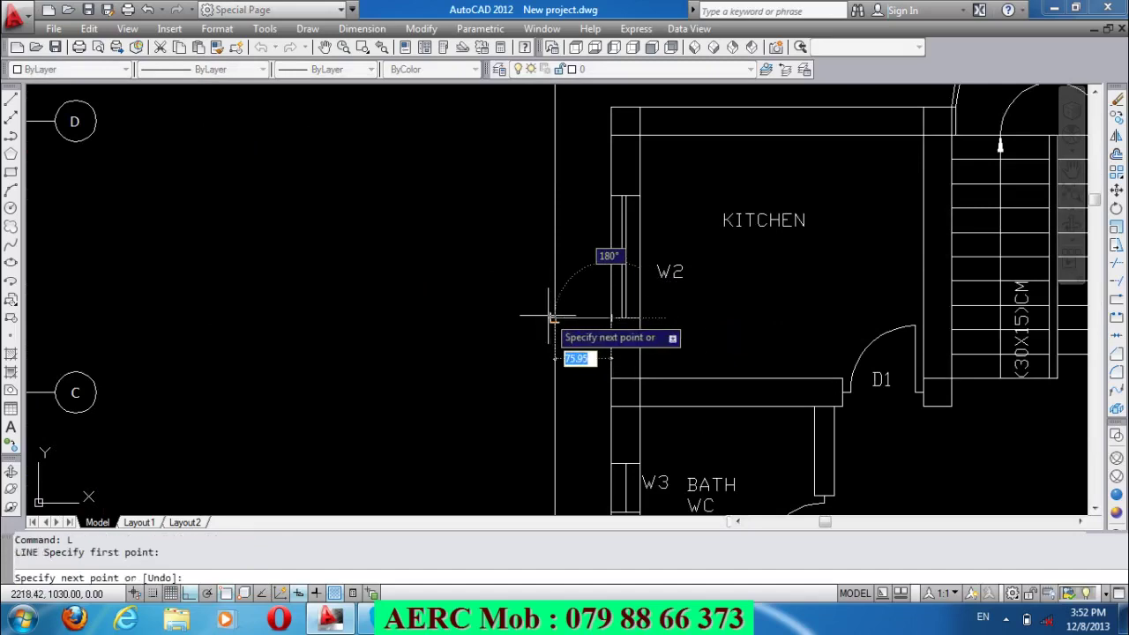
click(554, 316)
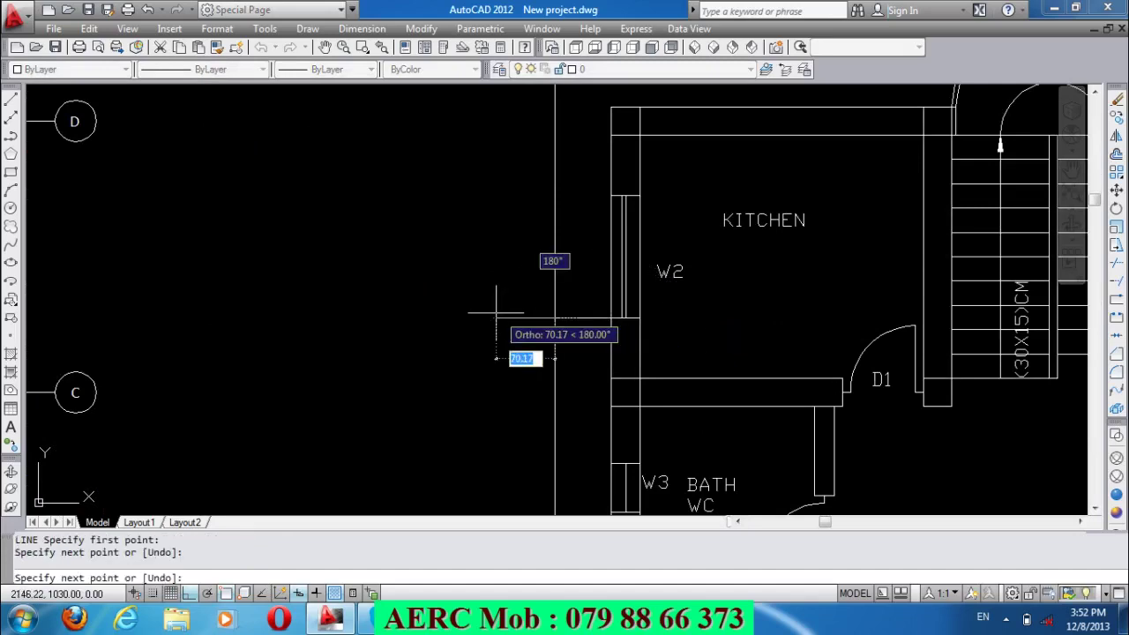
text(50)
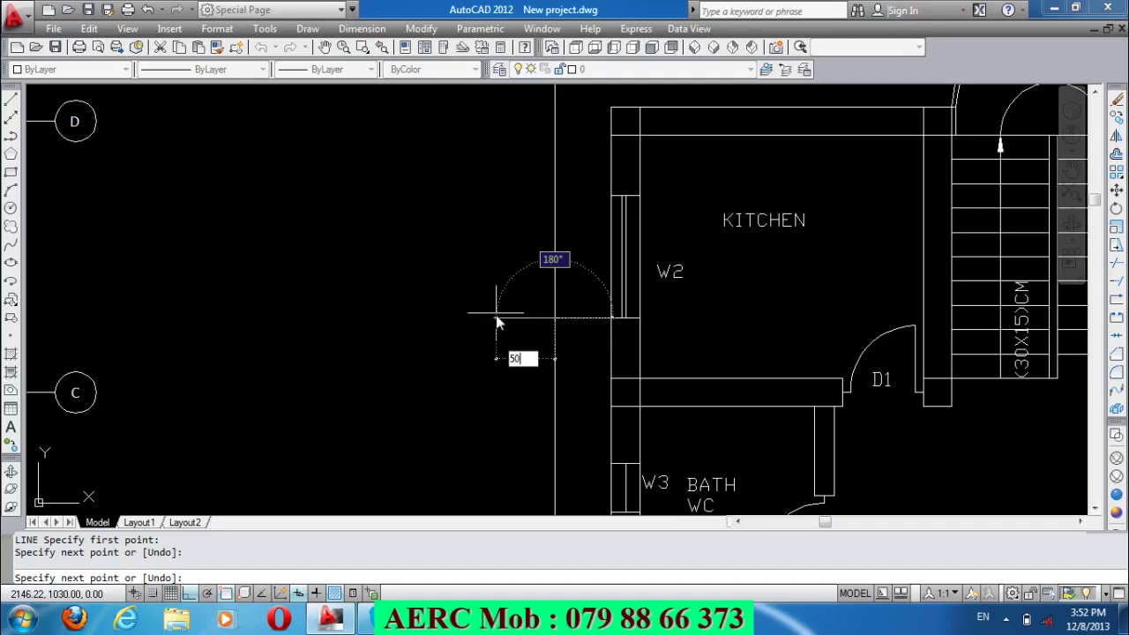
key(Return)
key(Return)
text(O)
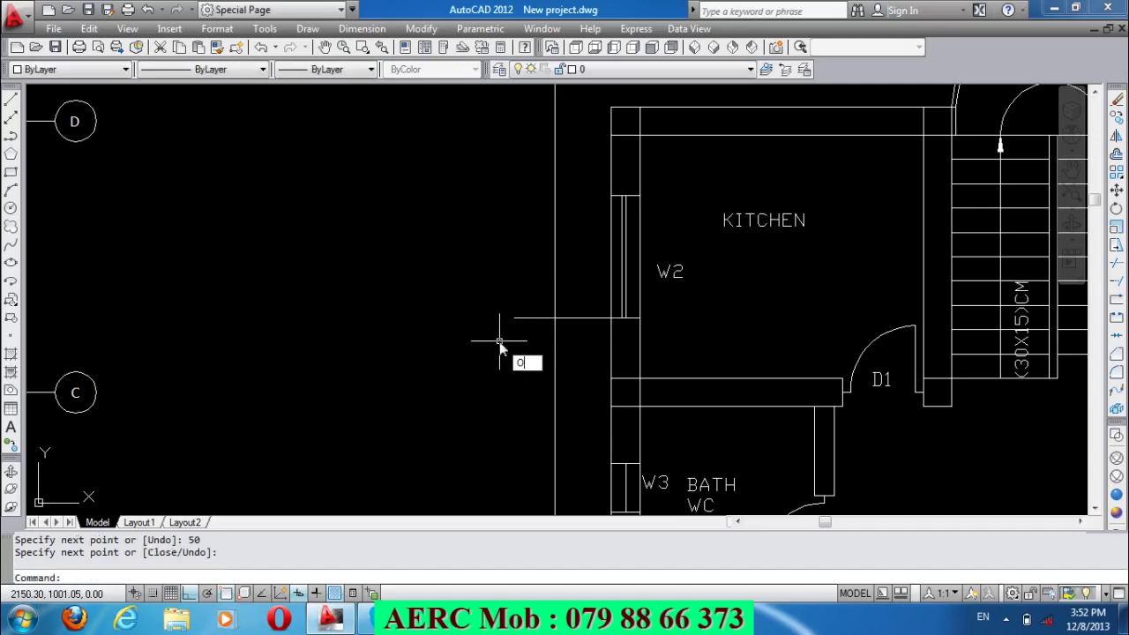
key(Return)
Offset the guide line upward twice at a 75-unit distance.
text(75)
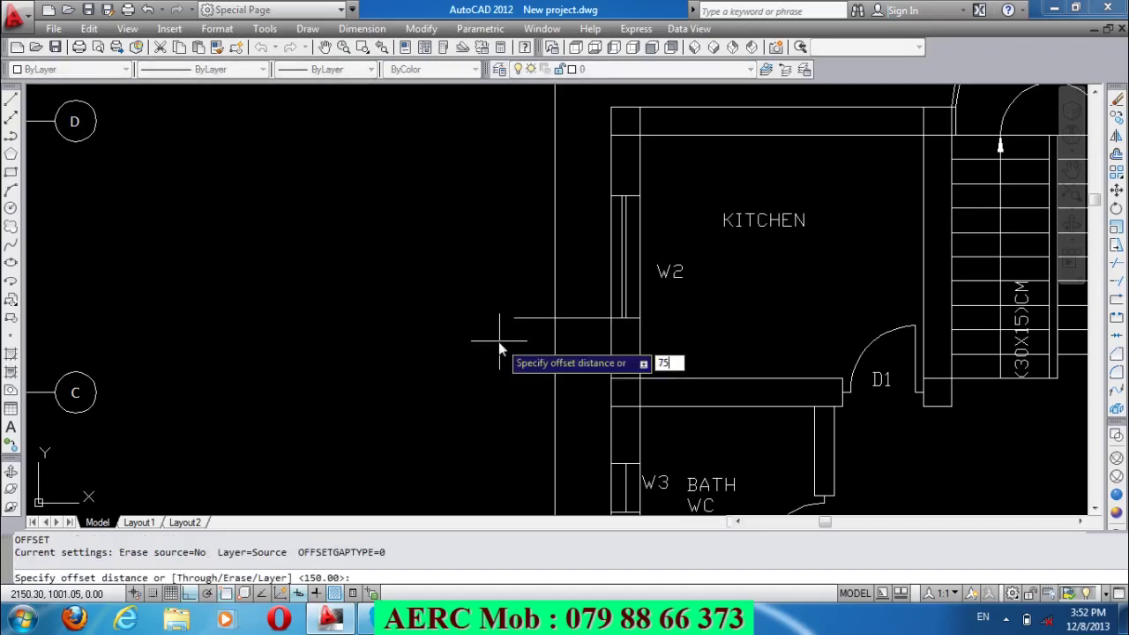
key(Return)
click(526, 317)
click(534, 267)
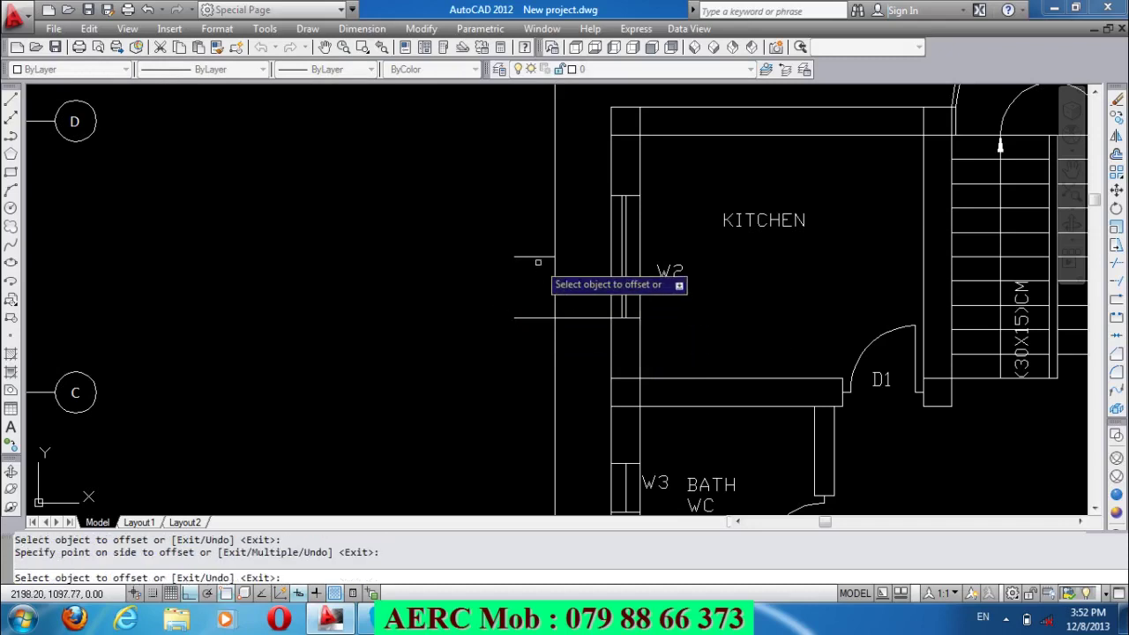
click(534, 259)
click(527, 200)
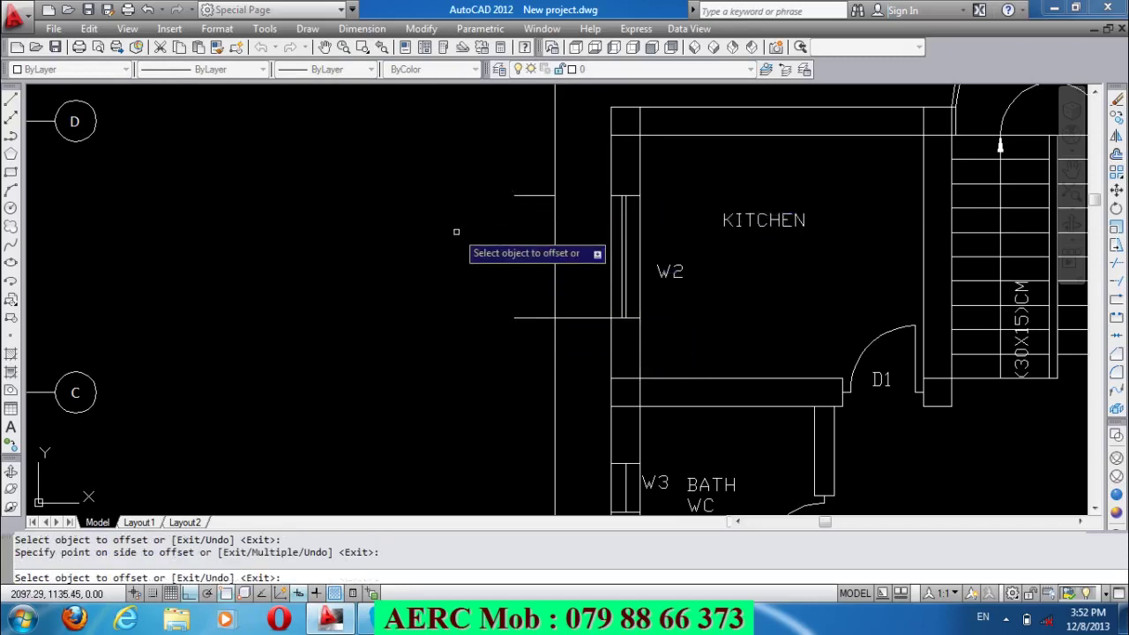
key(Return)
text(A)
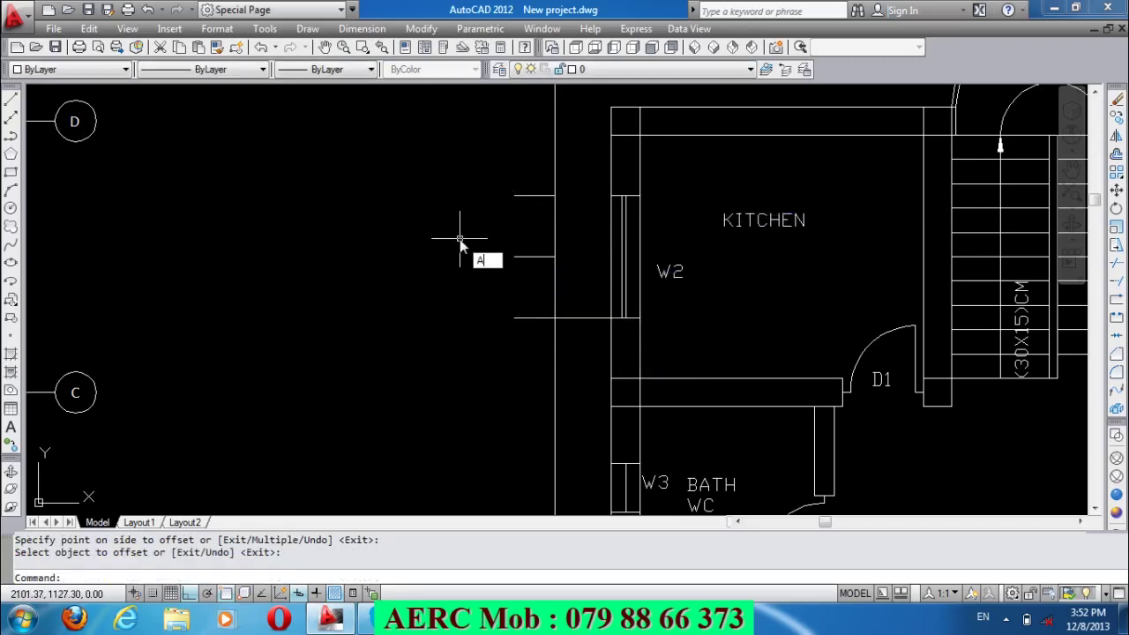
Draw a three-point bay arc bulging outward beside the kitchen's W2 window.
key(Return)
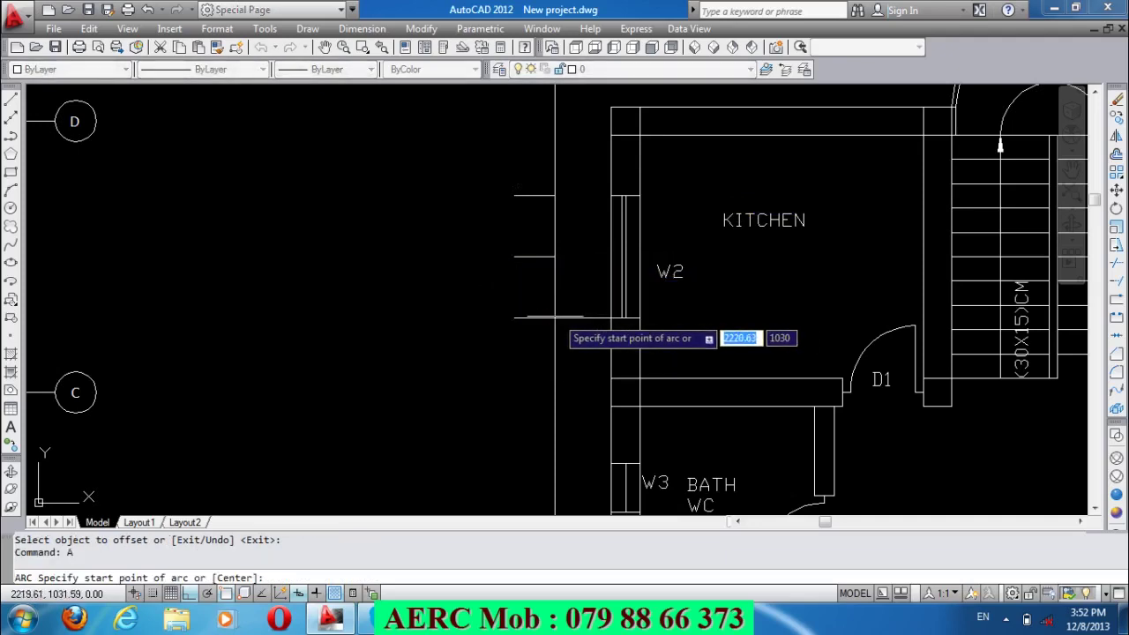
click(555, 316)
click(513, 257)
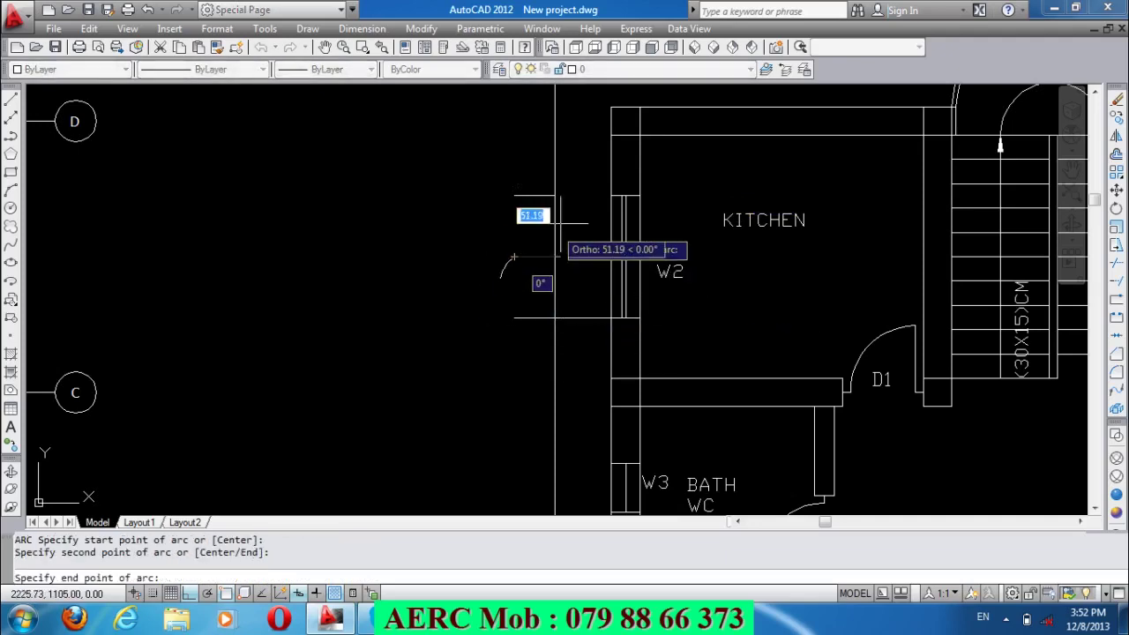
click(553, 195)
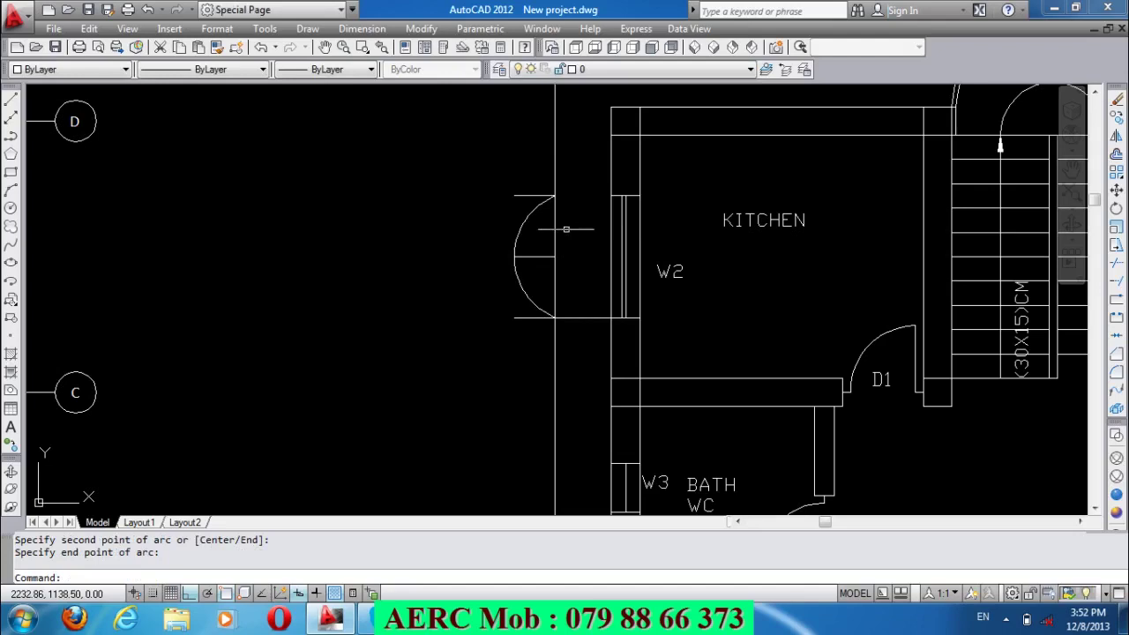
Erase the four short lines inside the kitchen bay.
click(541, 281)
click(534, 247)
click(530, 212)
click(502, 167)
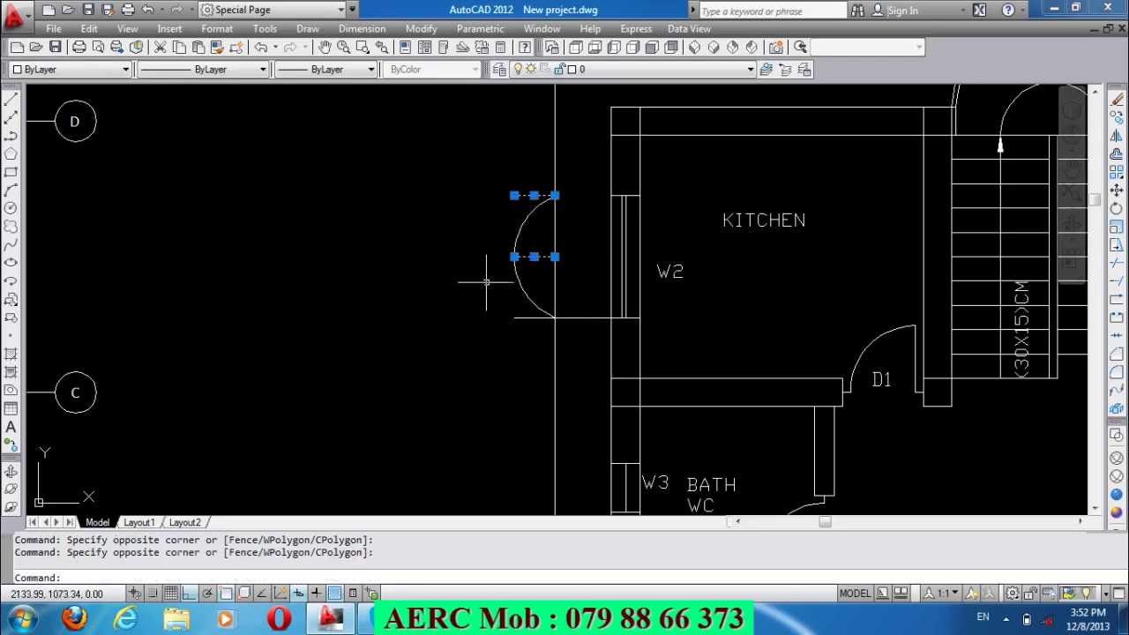
click(505, 304)
click(559, 334)
click(586, 344)
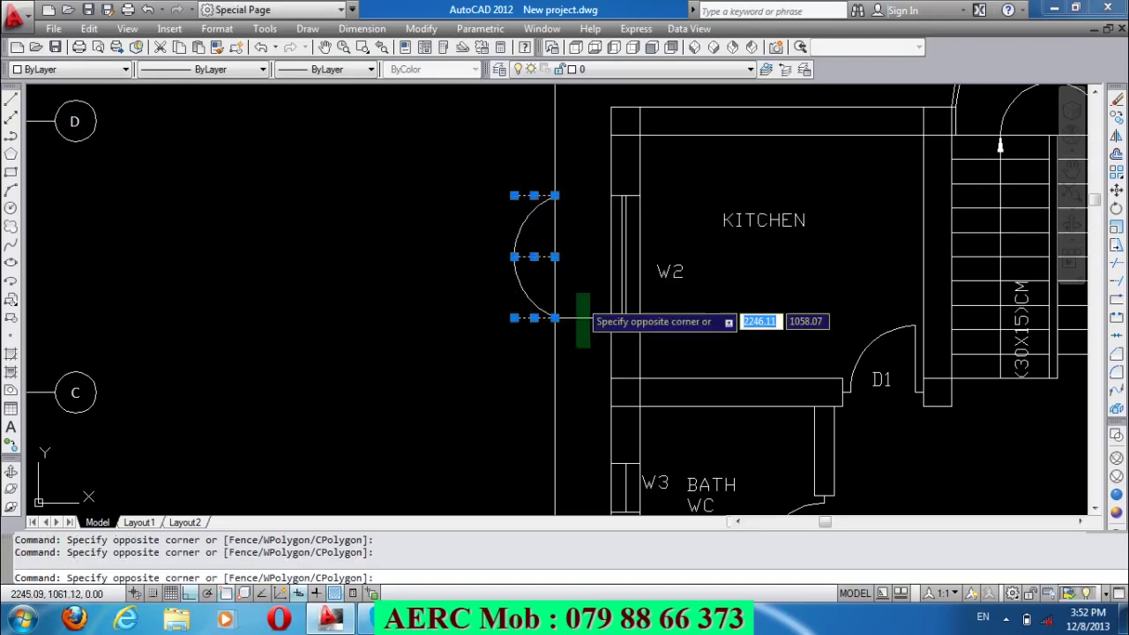
click(569, 284)
key(Delete)
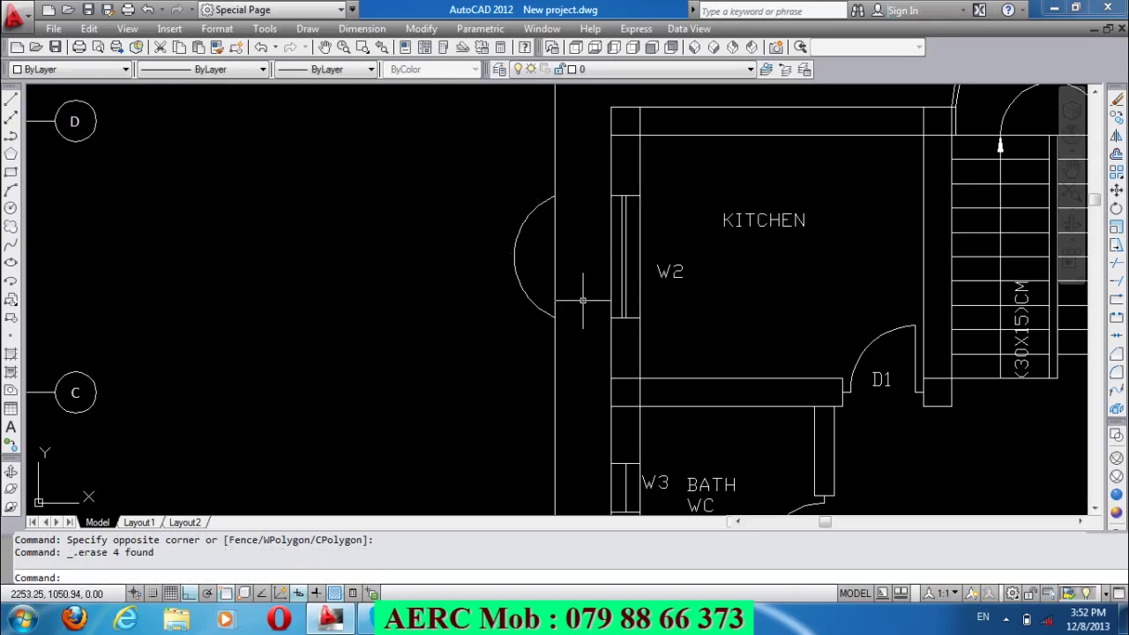
text(TR)
key(Return)
Trim the wall line inside the kitchen bay.
click(818, 315)
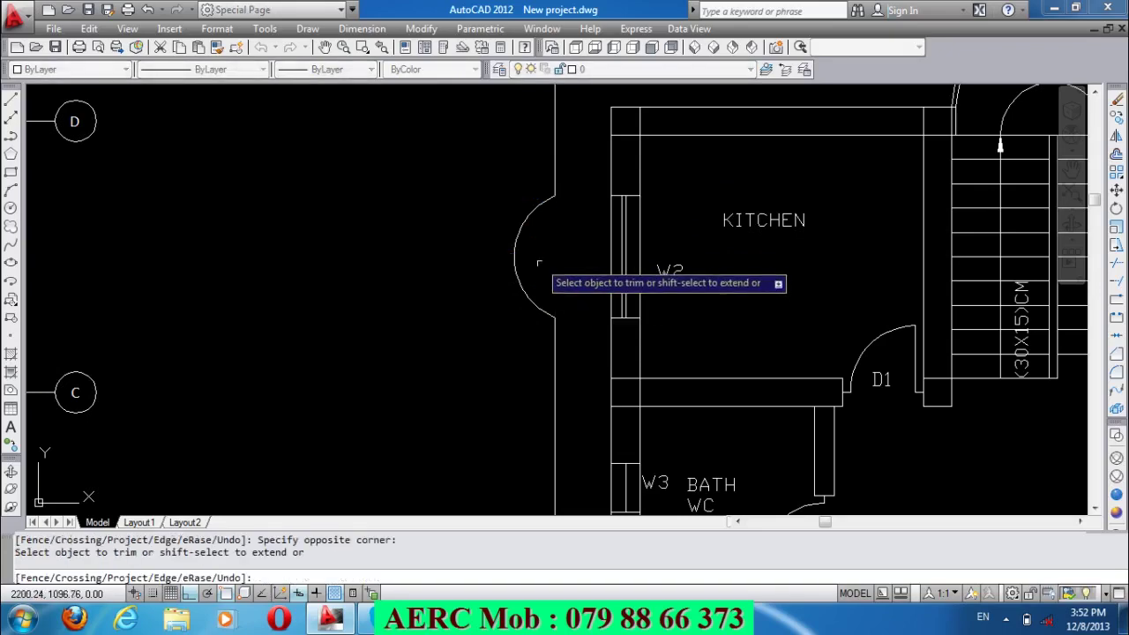
key(Return)
scroll(542, 238, down, 5)
scroll(542, 239, down, 1)
scroll(542, 238, down, 2)
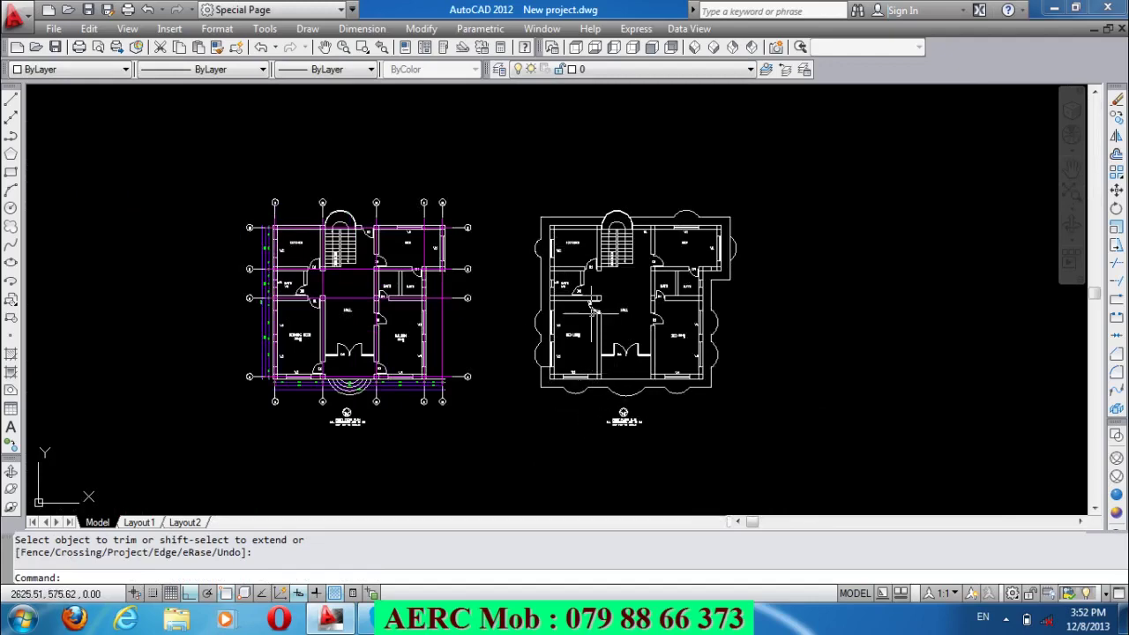
scroll(535, 380, up, 5)
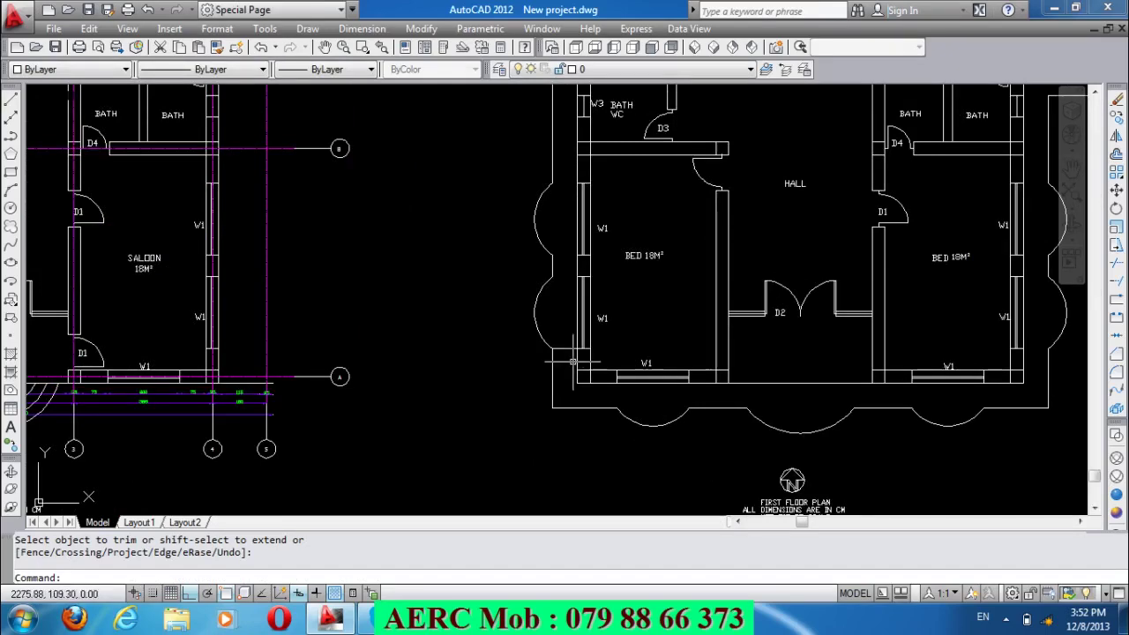
Erase the leftover wall segment at the left bedroom's lower corner.
click(572, 336)
click(557, 350)
key(Delete)
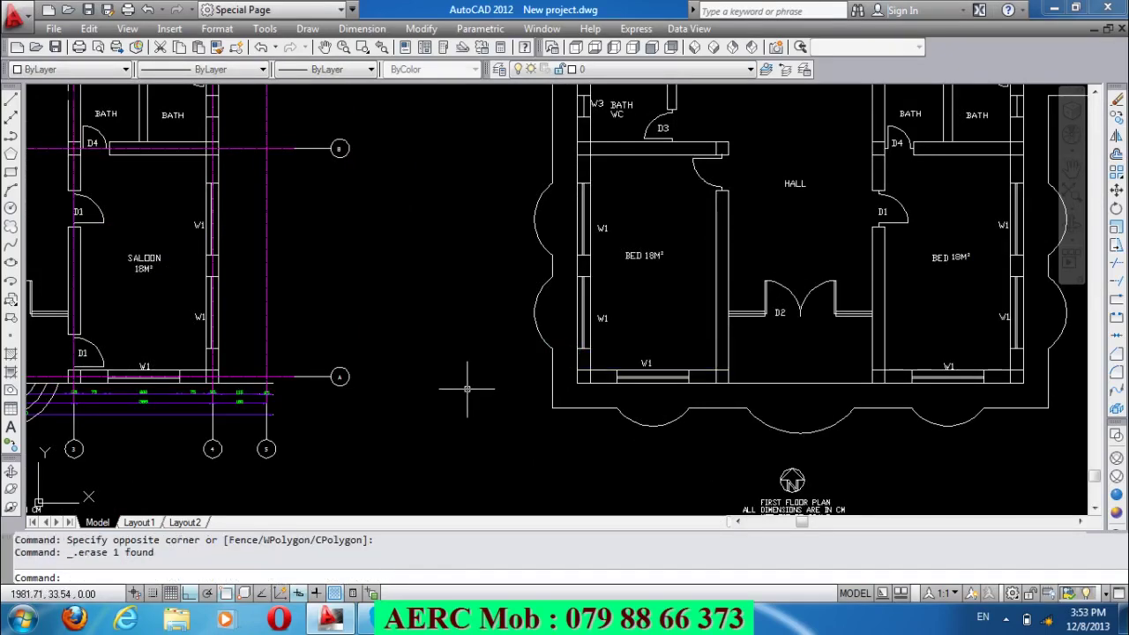
scroll(477, 386, down, 3)
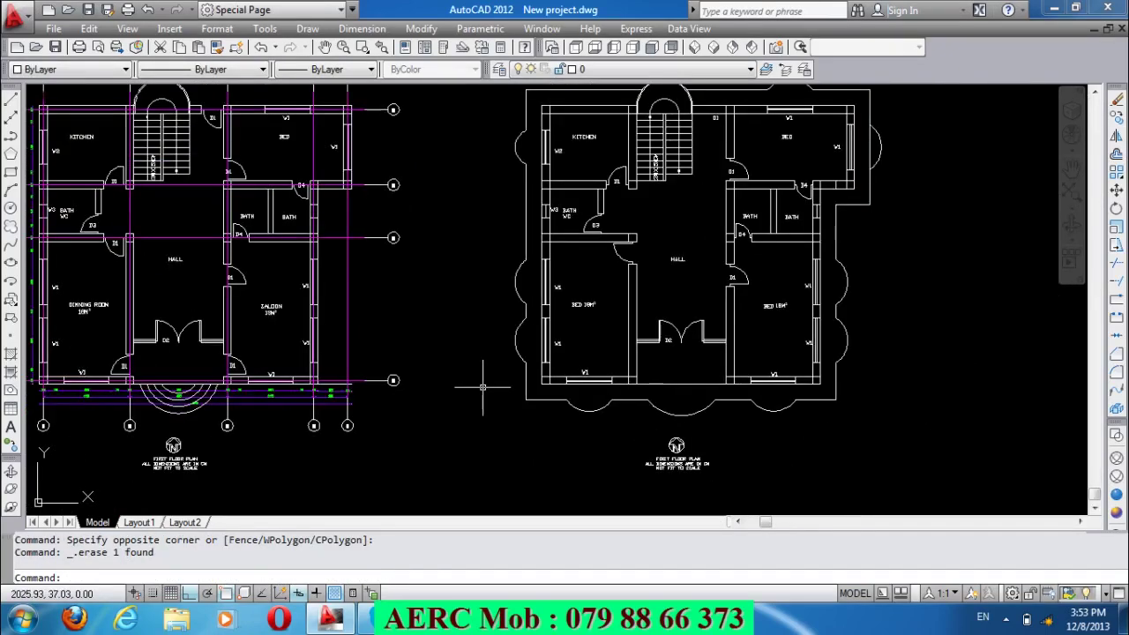
scroll(482, 385, down, 2)
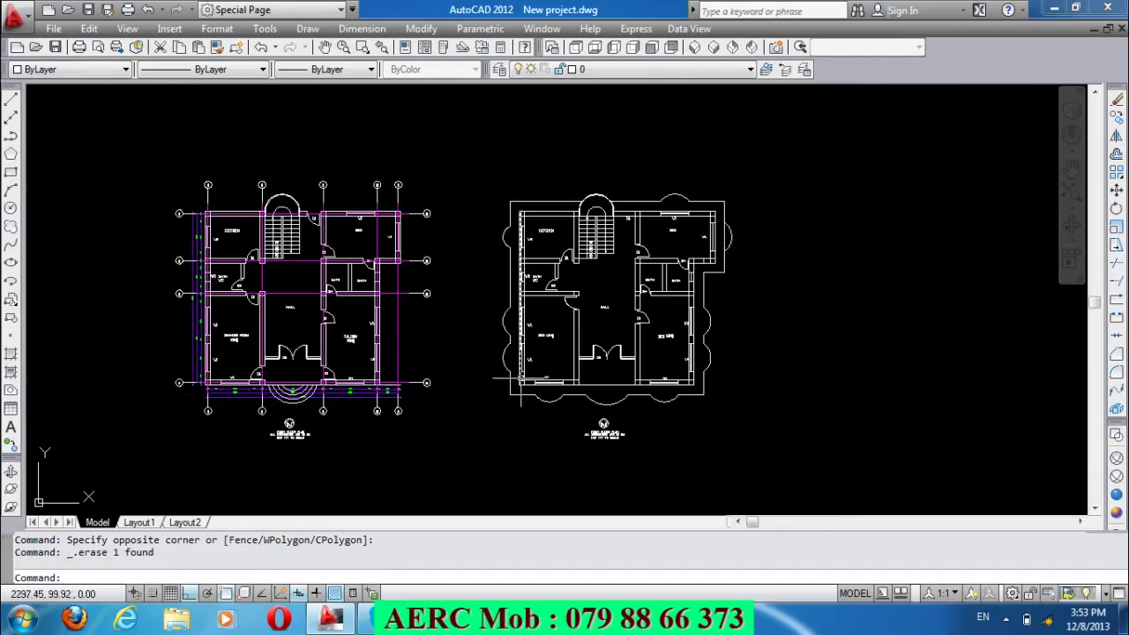
scroll(521, 388, up, 3)
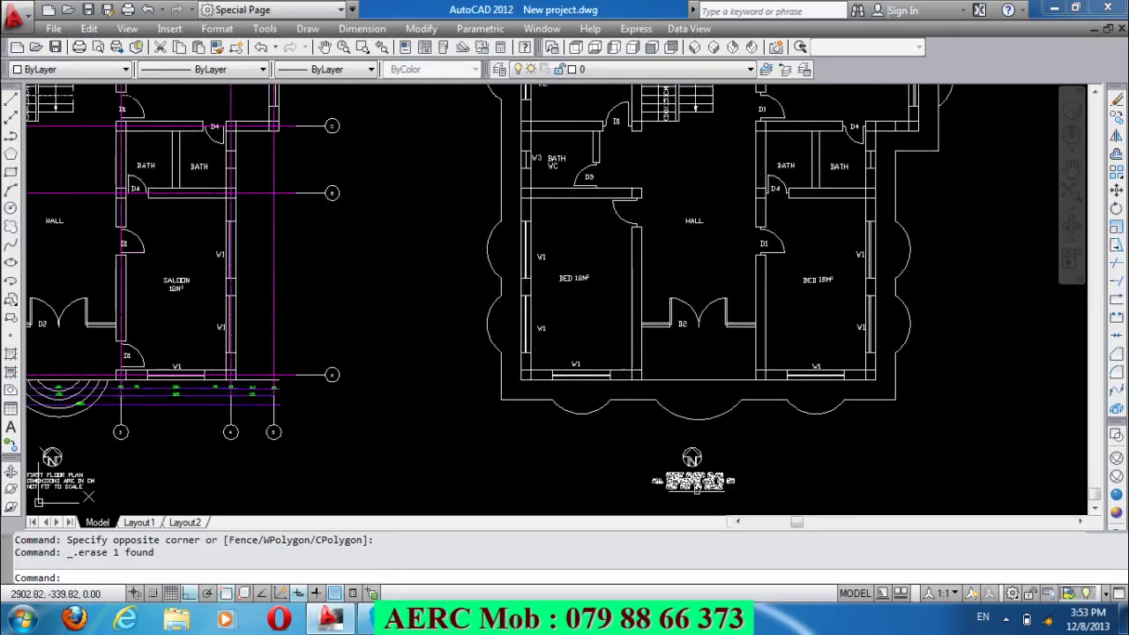
scroll(694, 484, up, 3)
scroll(688, 477, up, 2)
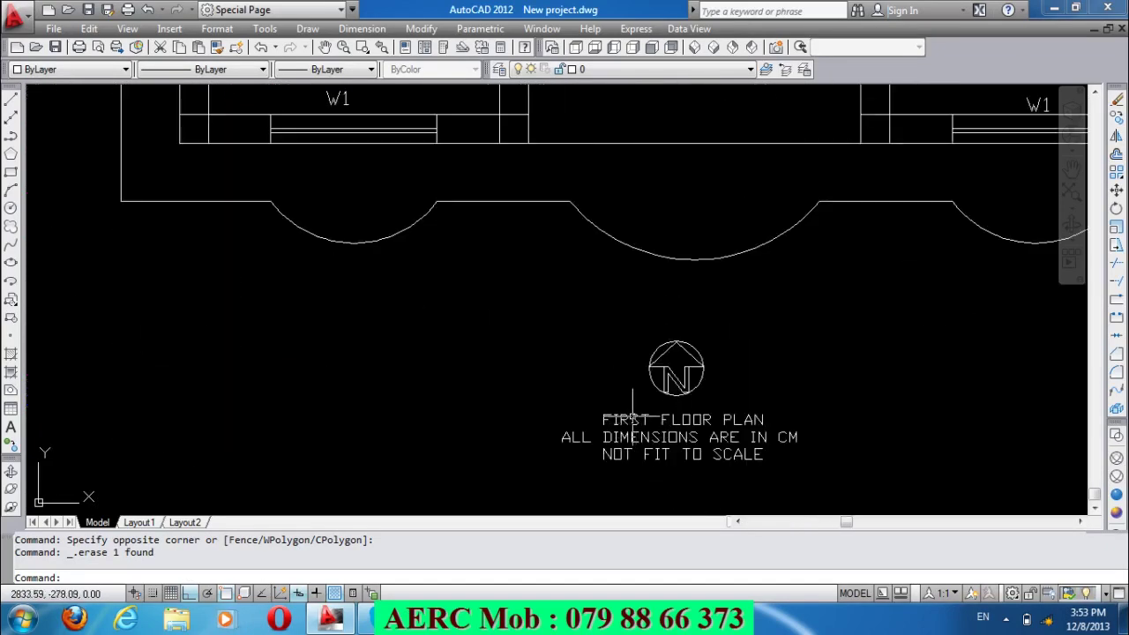
scroll(626, 420, down, 1)
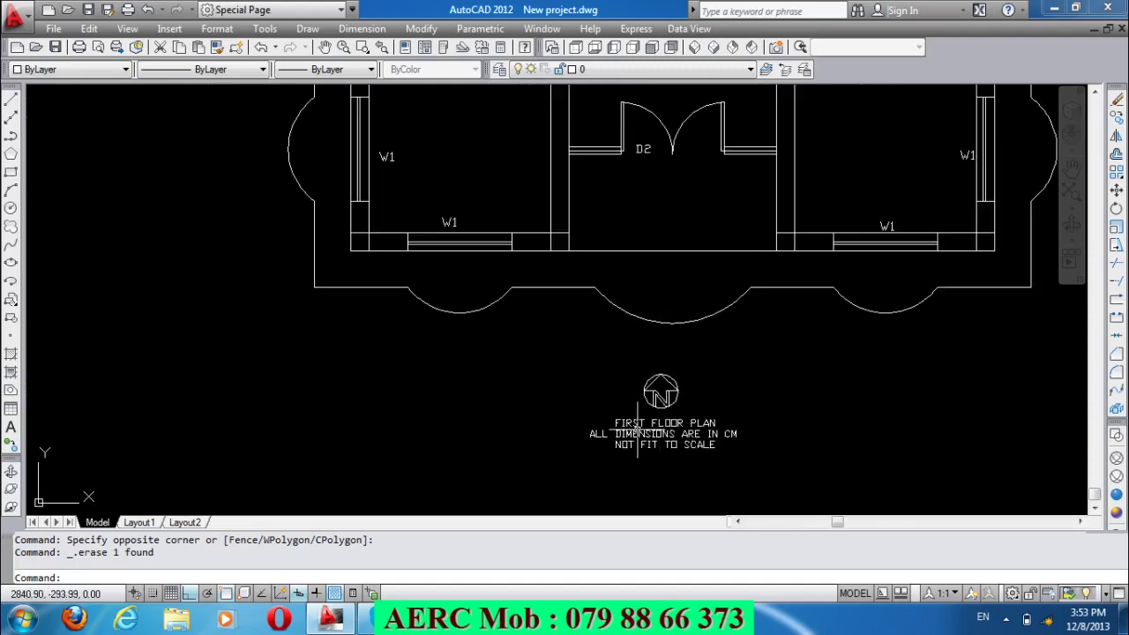
scroll(637, 433, down, 2)
scroll(640, 430, down, 2)
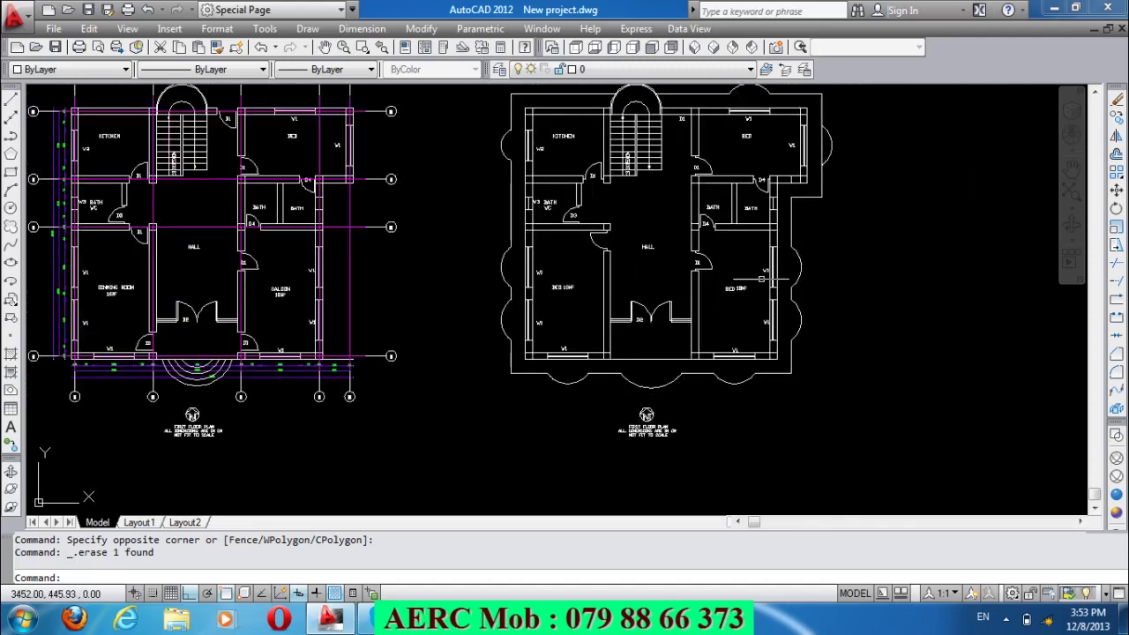
scroll(760, 278, down, 1)
scroll(763, 221, up, 4)
scroll(768, 216, up, 2)
Trim the wall line inside the upper-right bedroom's W1 bay, using every object as an edge.
scroll(771, 215, up, 2)
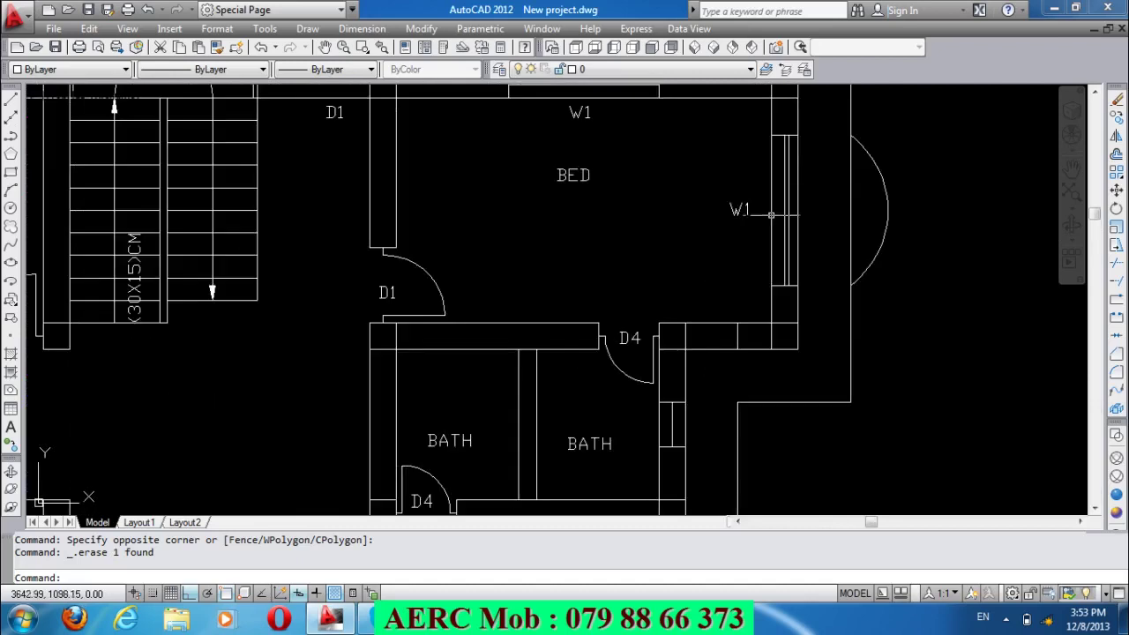
text(T)
key(Return)
key(Return)
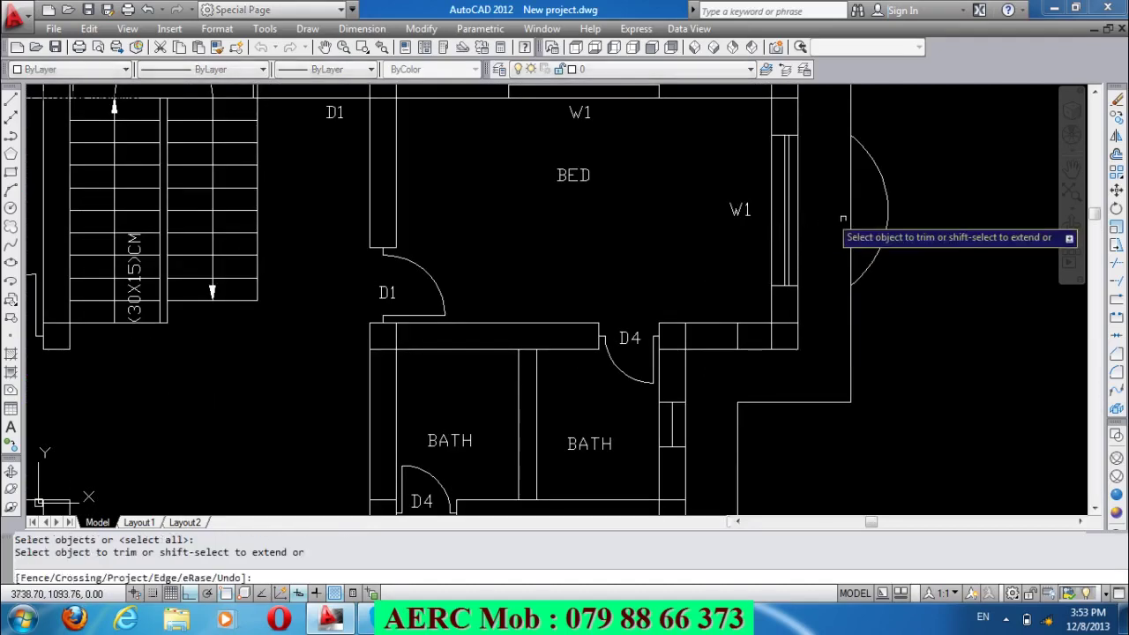
click(833, 216)
click(829, 201)
key(Escape)
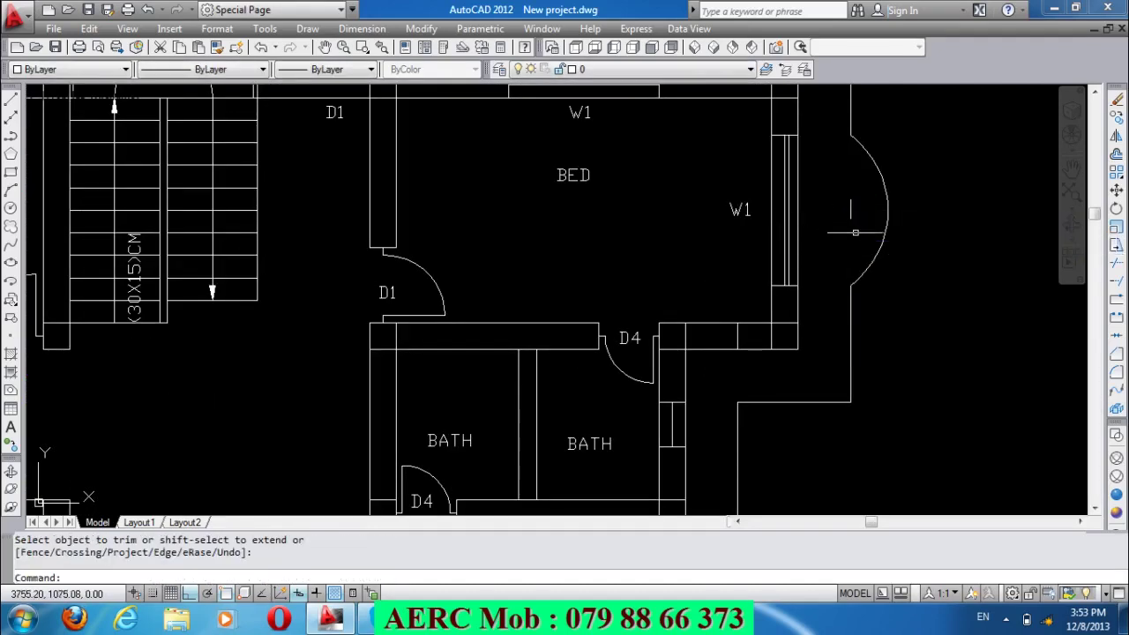
Erase the leftover line at the bay and the short vertical wall line near the lower corner.
click(845, 214)
click(816, 269)
key(Delete)
scroll(835, 212, down, 5)
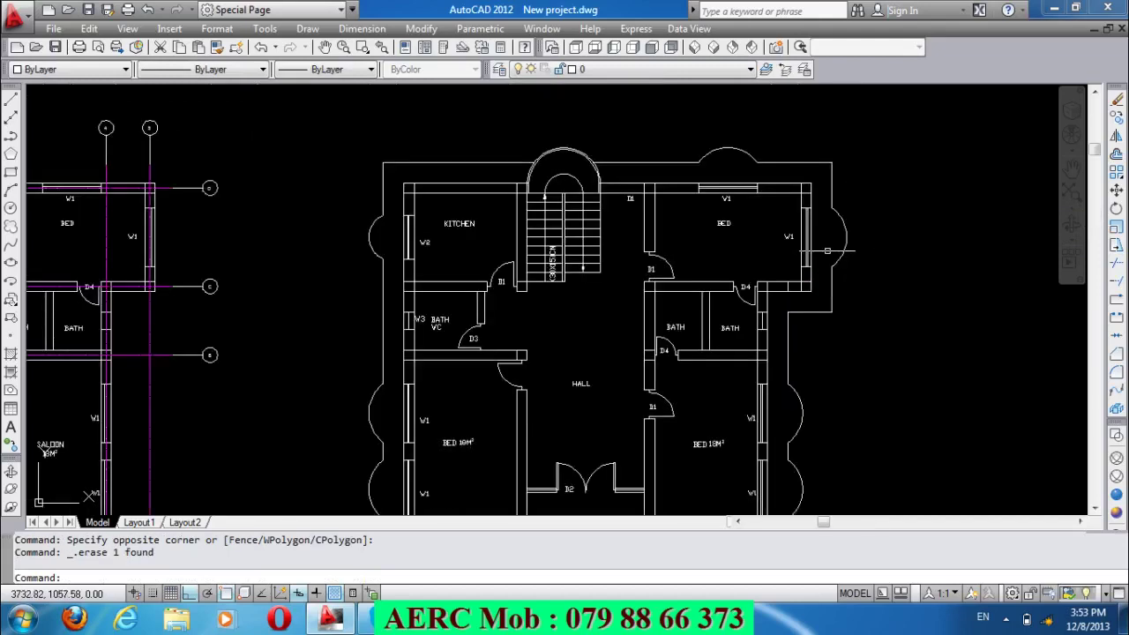
scroll(808, 265, up, 1)
scroll(808, 265, up, 3)
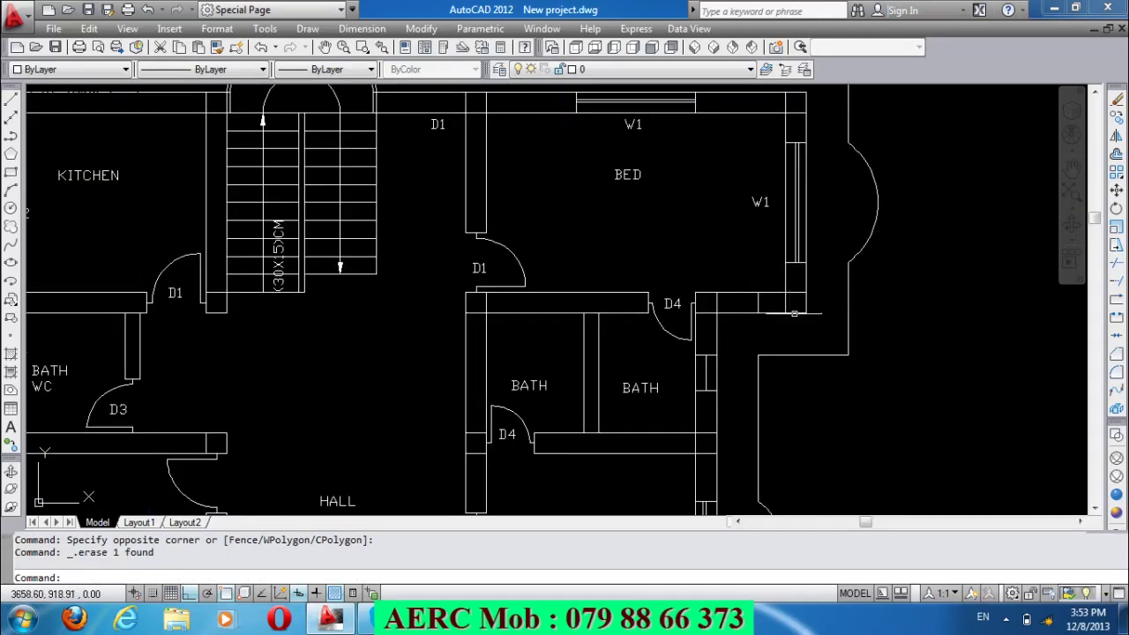
scroll(794, 312, up, 3)
click(761, 298)
click(718, 273)
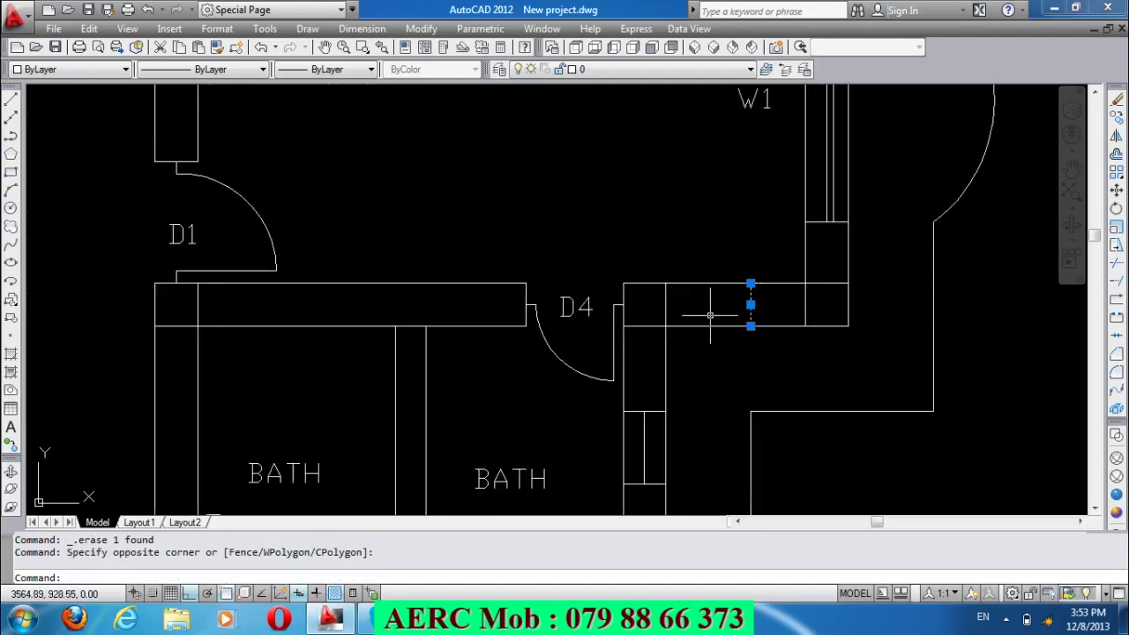
key(Delete)
scroll(718, 315, down, 3)
scroll(741, 373, down, 2)
scroll(741, 373, up, 1)
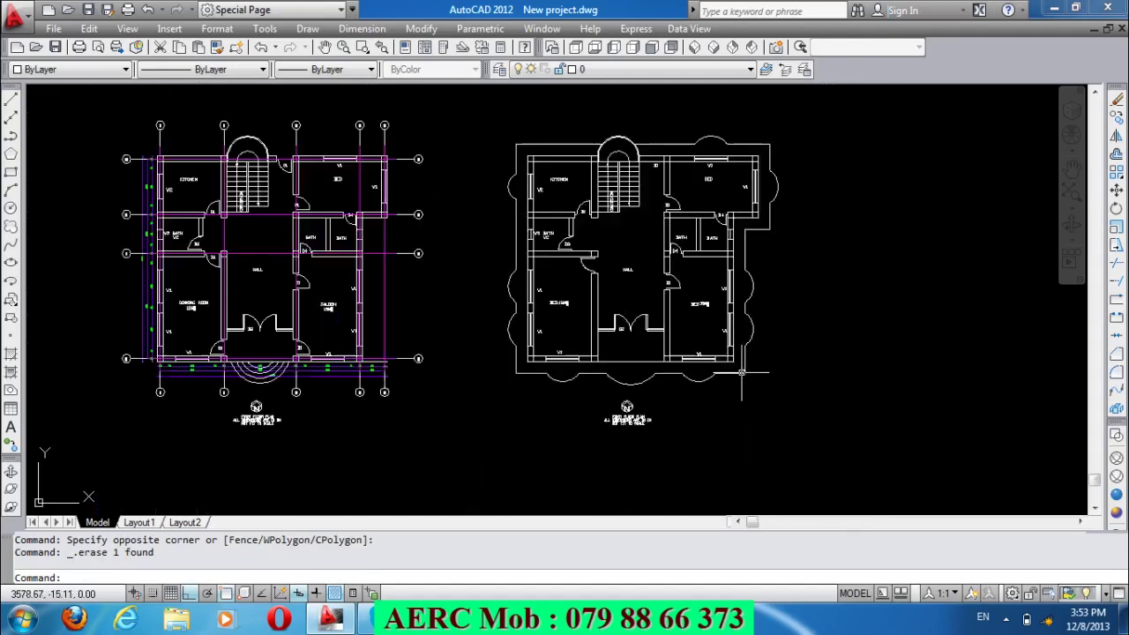
scroll(741, 372, up, 4)
scroll(730, 432, down, 3)
scroll(578, 461, up, 4)
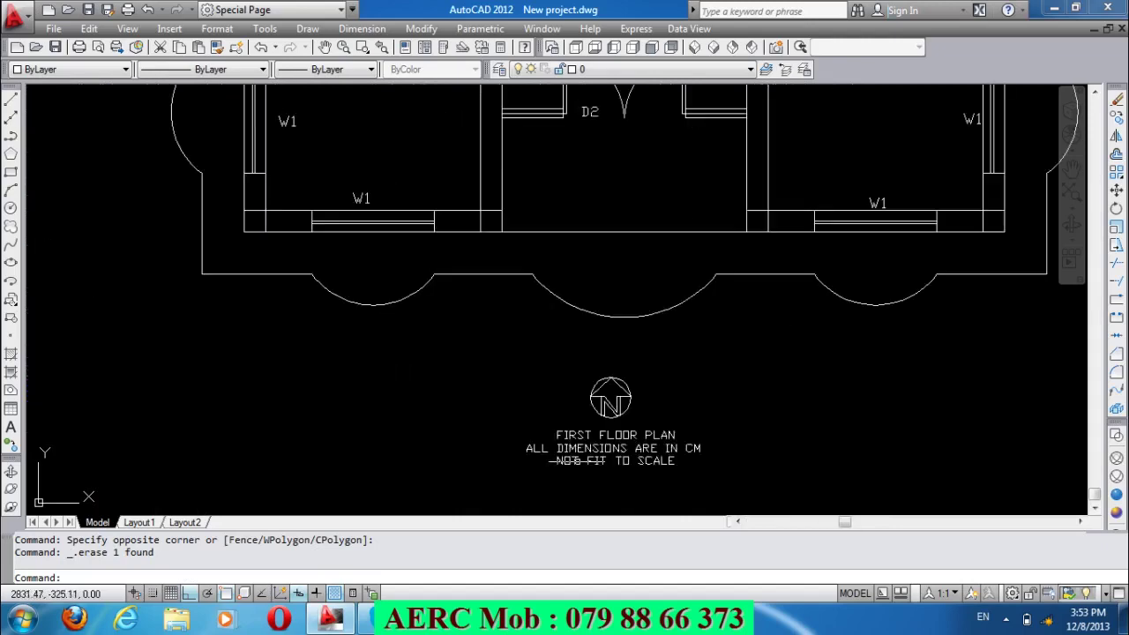
scroll(604, 465, up, 5)
Replace FIRST with SECOND in the title MText and remove the leading spaces.
click(540, 346)
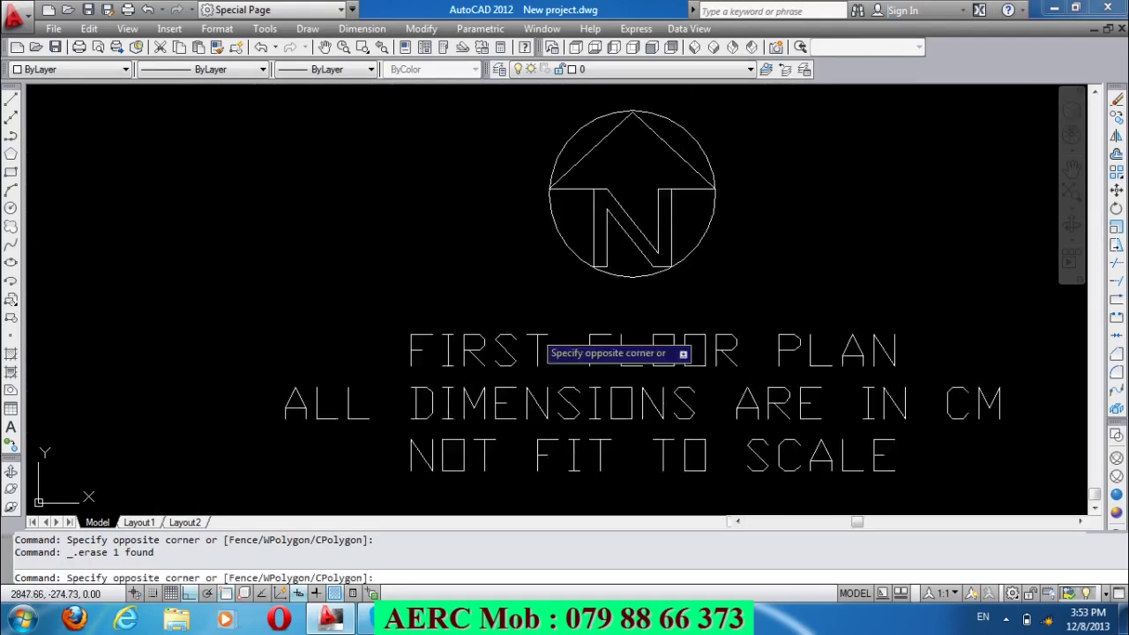
click(508, 346)
double_click(547, 346)
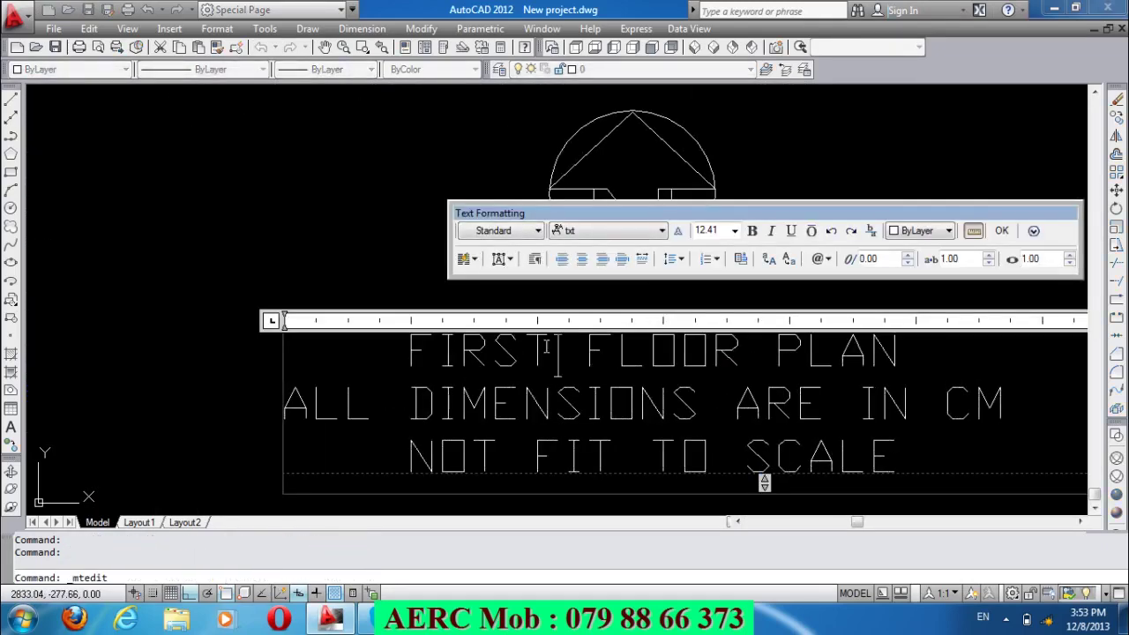
drag(547, 346, 412, 353)
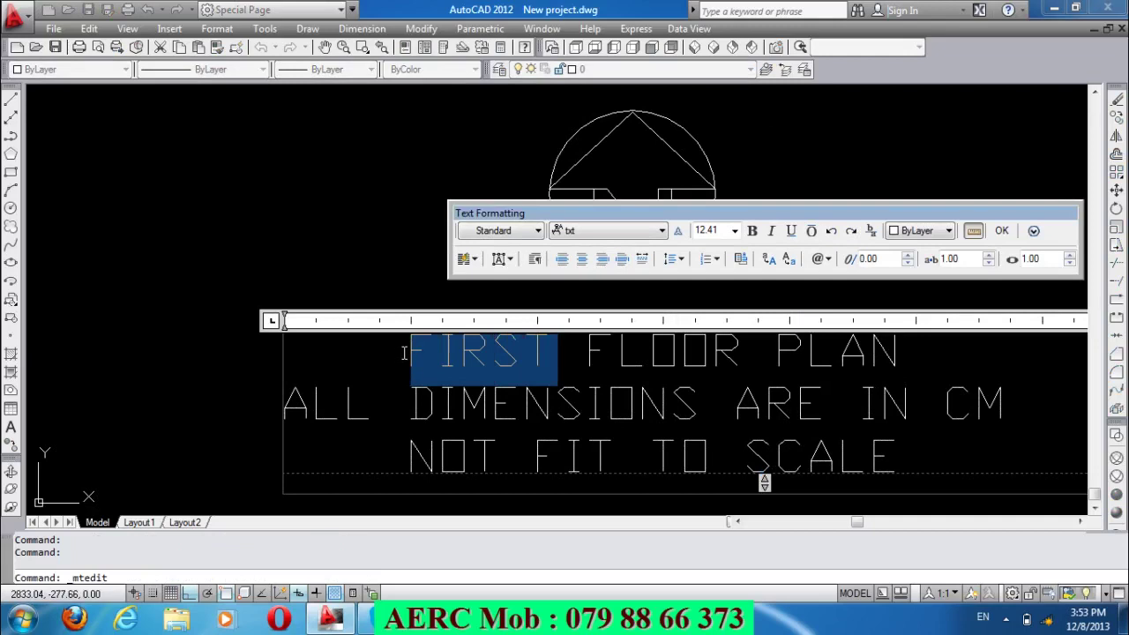
text(SE)
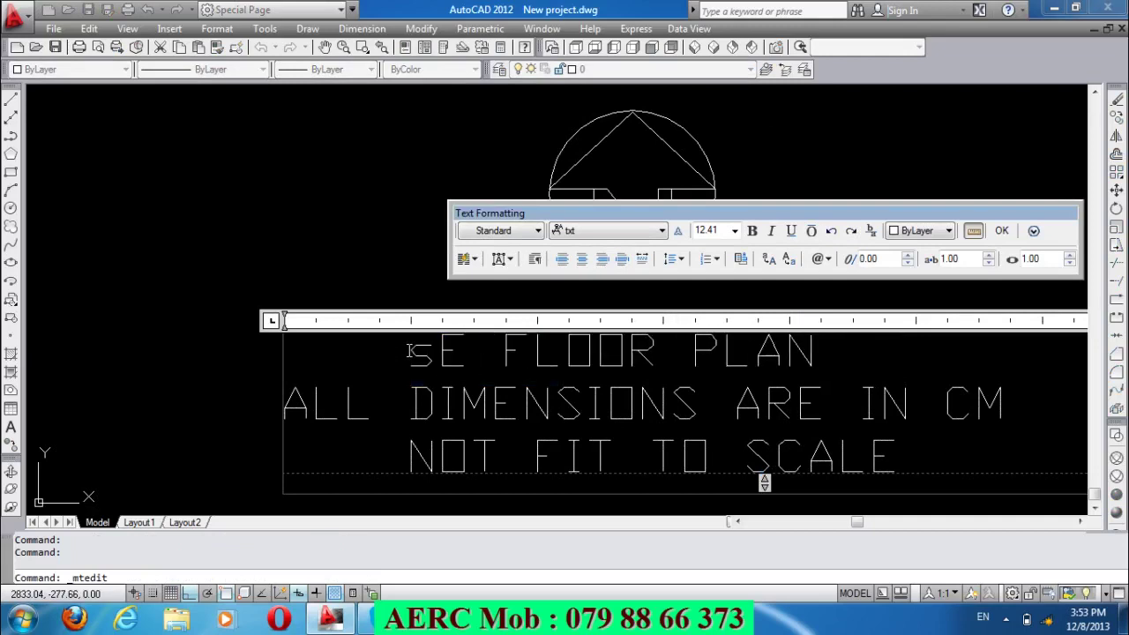
text(COND)
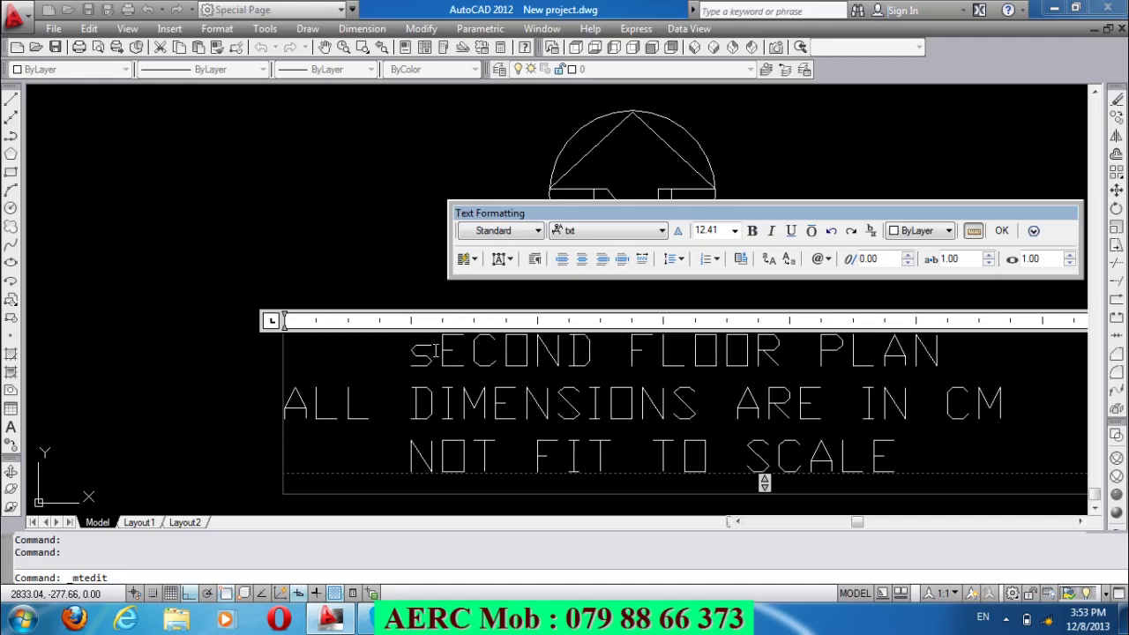
drag(435, 350, 421, 353)
click(415, 367)
key(BackSpace)
key(BackSpace)
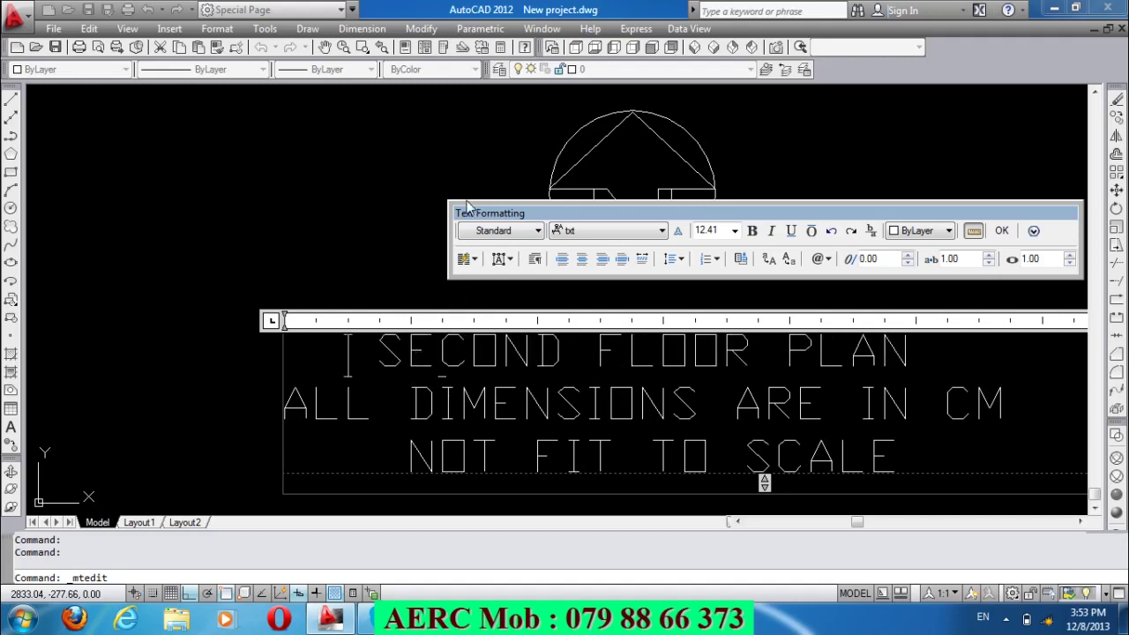
click(429, 235)
scroll(442, 221, down, 3)
scroll(441, 221, down, 3)
Move the D1 tag from the top wall to beside the left bedroom door, with Ortho off.
scroll(441, 221, down, 2)
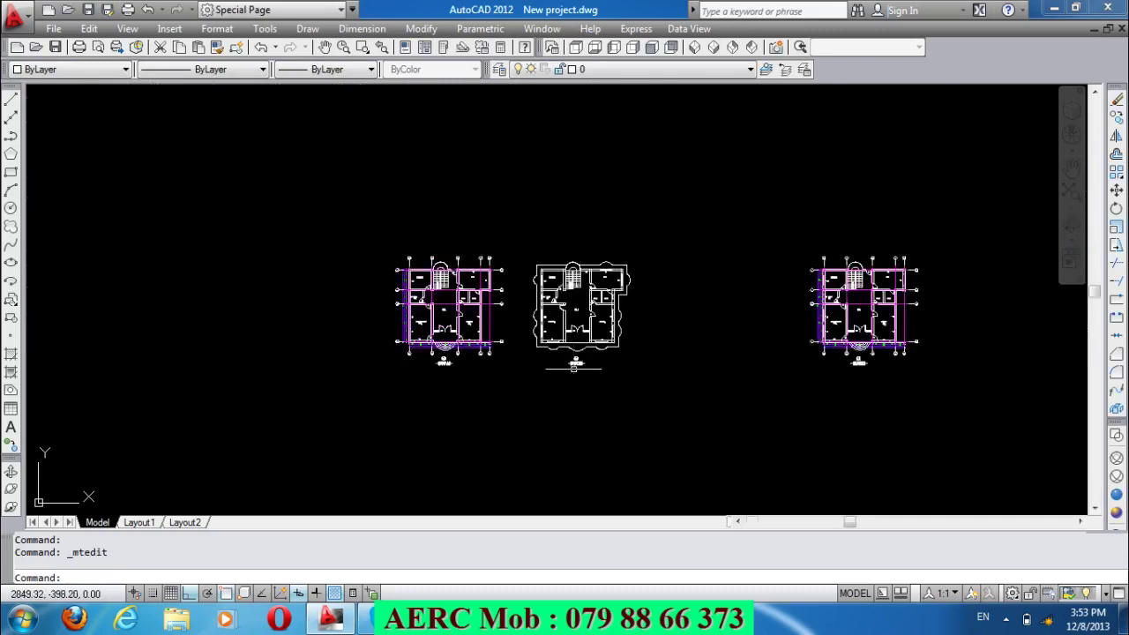
scroll(617, 357, up, 2)
scroll(673, 320, down, 1)
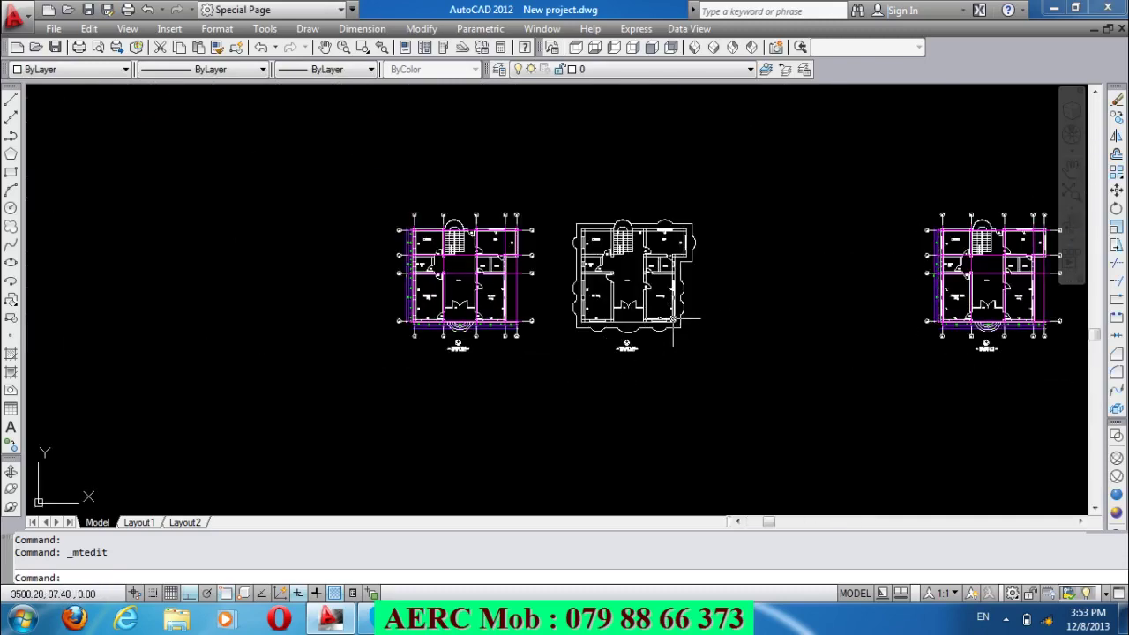
scroll(594, 256, up, 2)
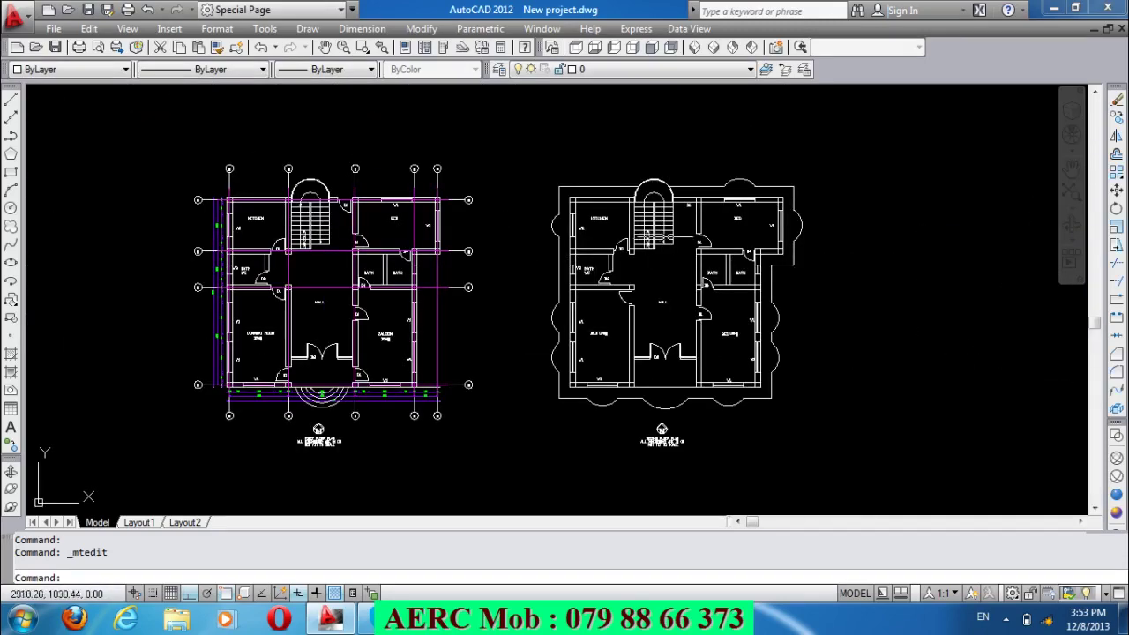
scroll(702, 196, up, 2)
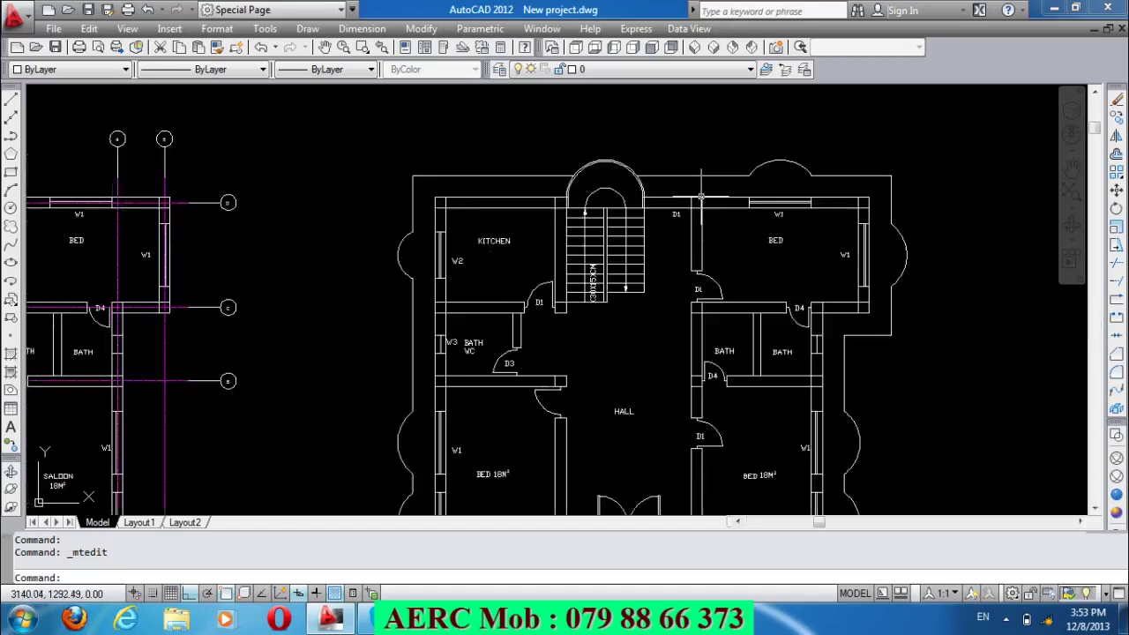
scroll(702, 196, up, 1)
click(678, 235)
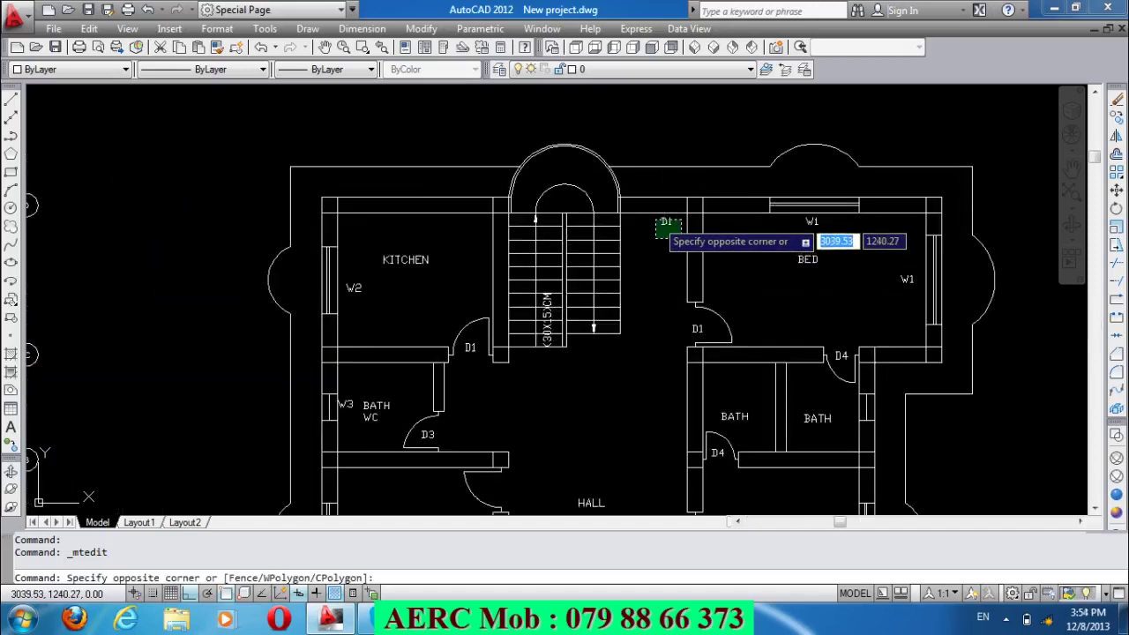
click(655, 220)
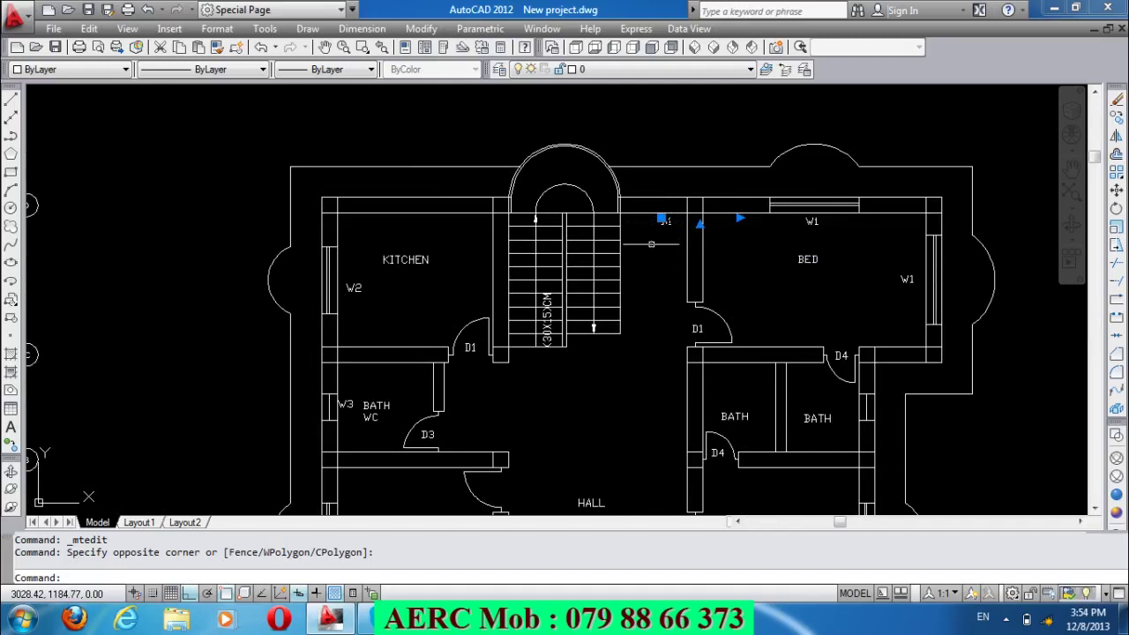
key(Escape)
text(M)
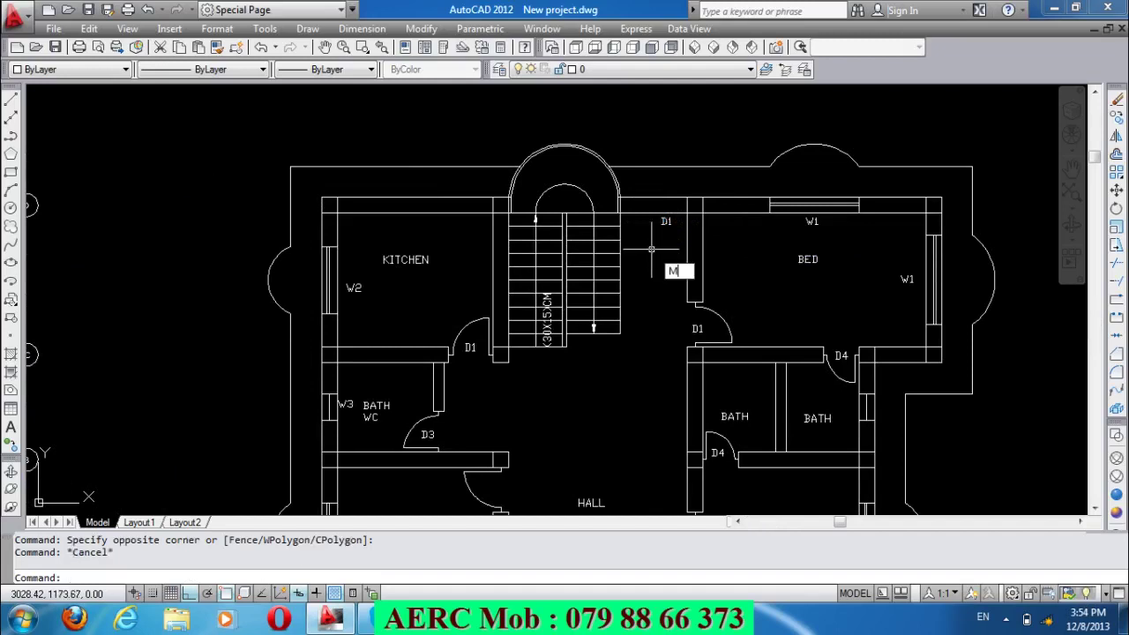
key(Return)
click(666, 228)
click(667, 229)
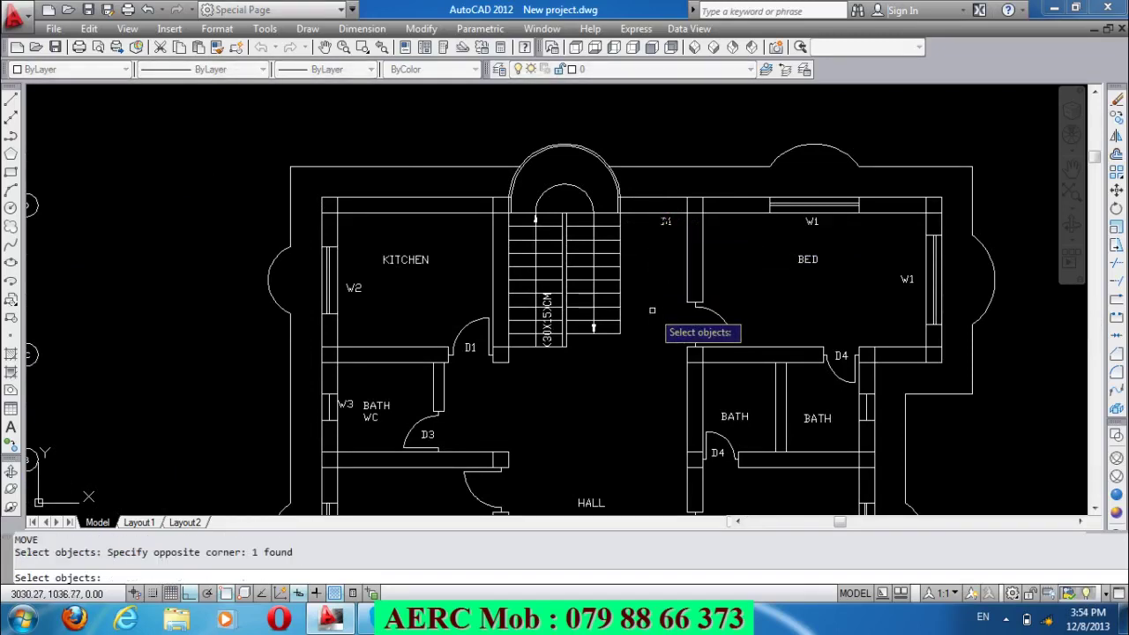
key(Return)
click(740, 242)
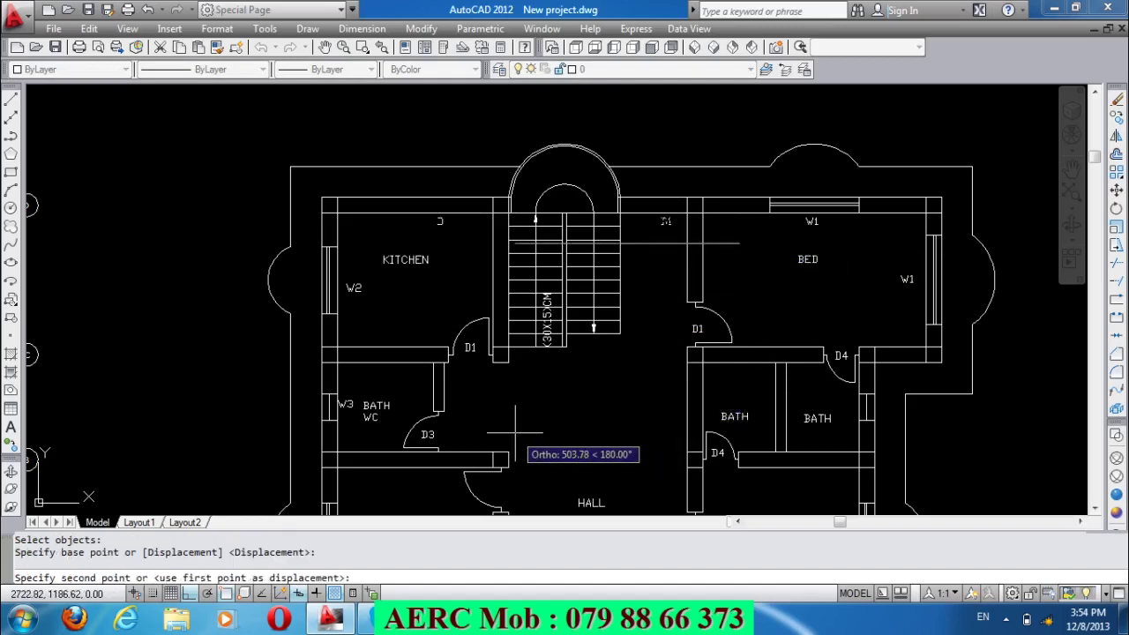
key(F8)
scroll(533, 433, down, 1)
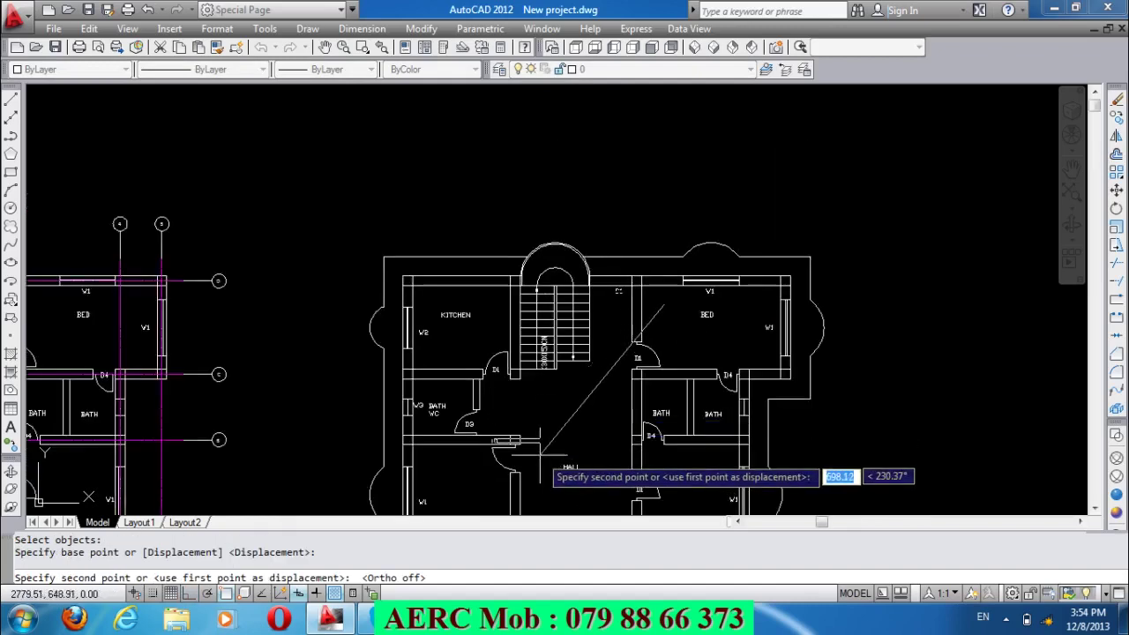
scroll(554, 465, up, 4)
click(558, 474)
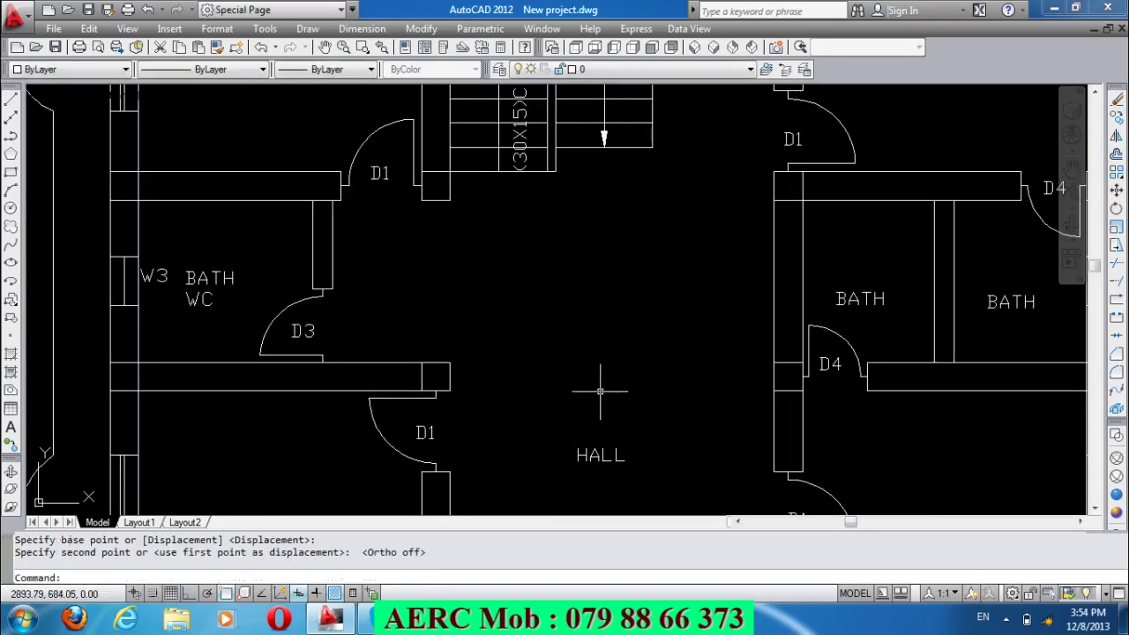
scroll(575, 282, down, 4)
scroll(576, 282, down, 2)
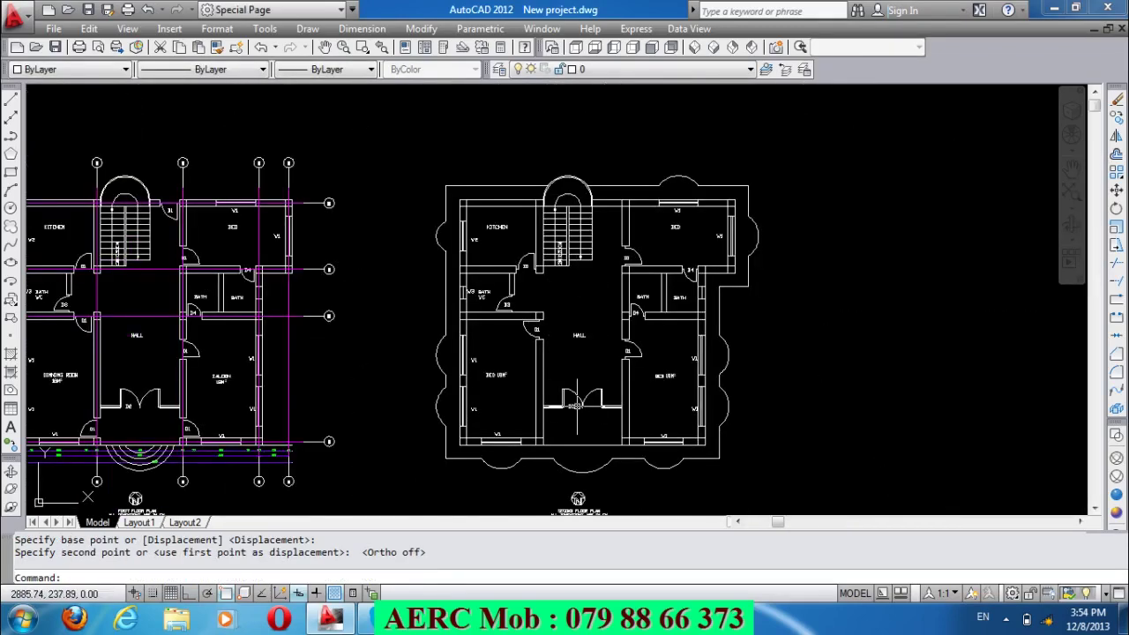
scroll(584, 408, up, 3)
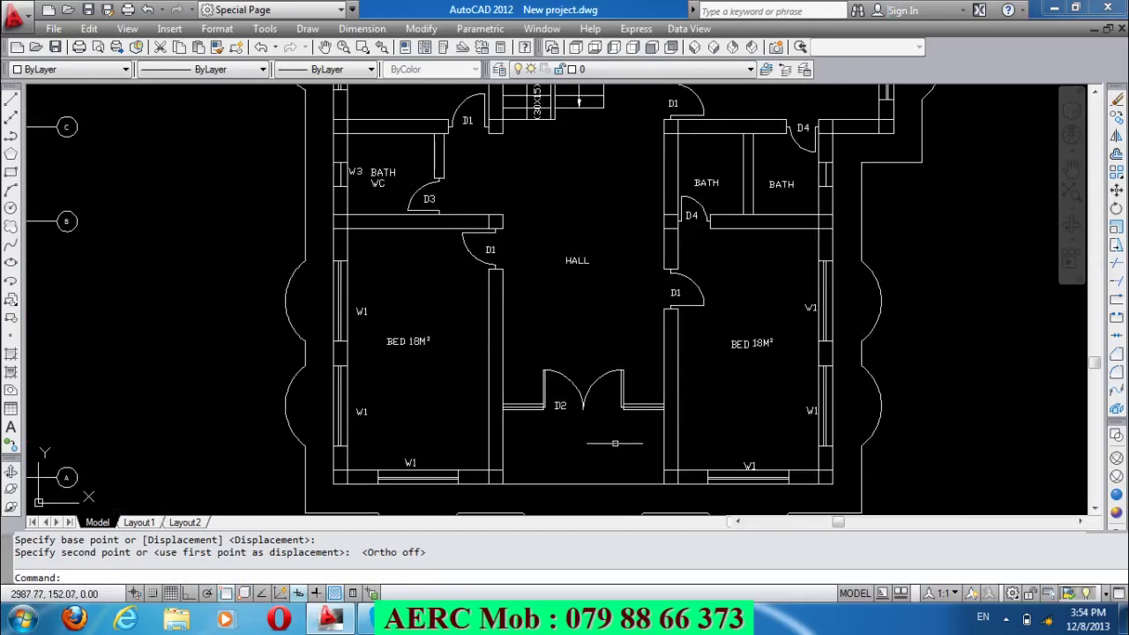
scroll(553, 405, down, 2)
scroll(522, 300, up, 3)
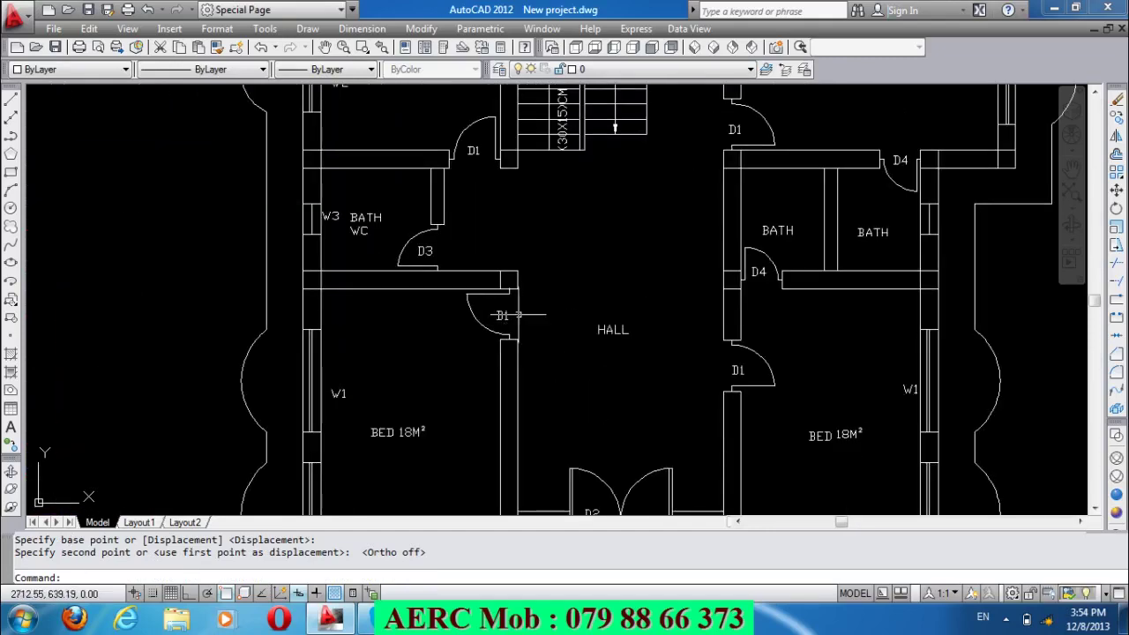
scroll(528, 295, down, 2)
Draw a 70-unit vertical line from the bottom wall corner down to the outer boundary.
scroll(550, 365, down, 3)
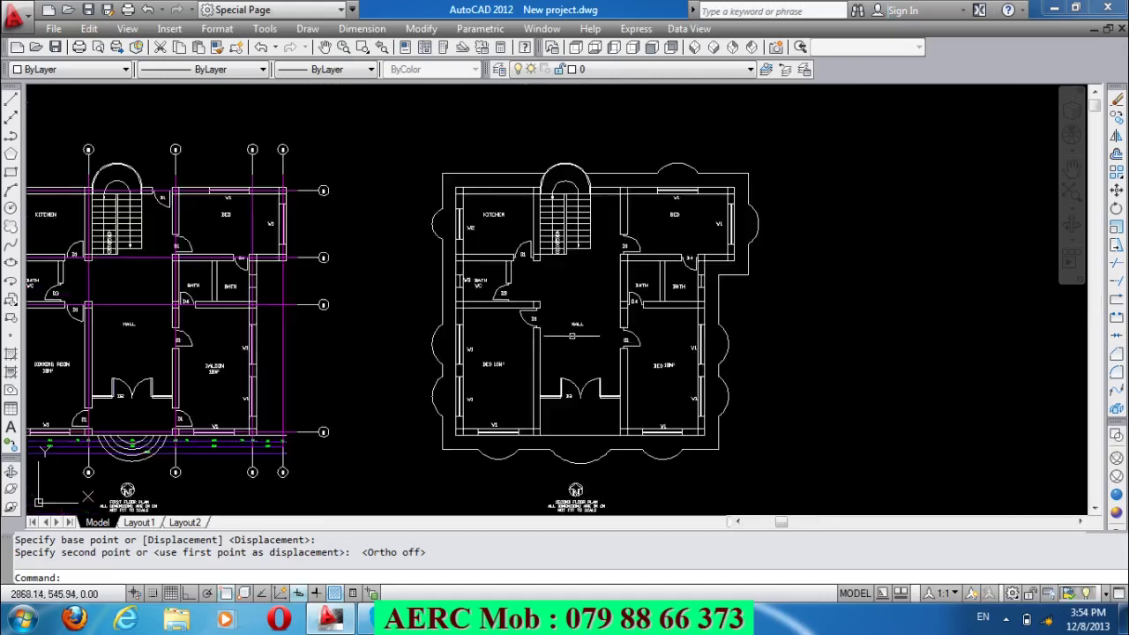
scroll(550, 364, down, 1)
scroll(579, 433, up, 3)
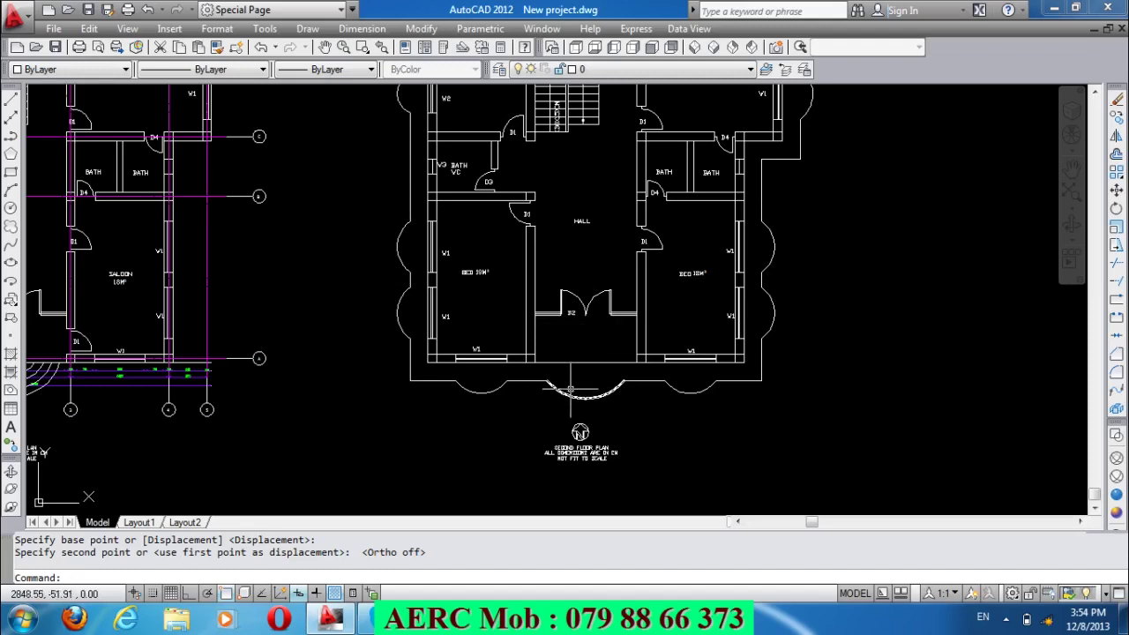
scroll(570, 388, up, 2)
scroll(511, 396, up, 2)
scroll(534, 361, up, 2)
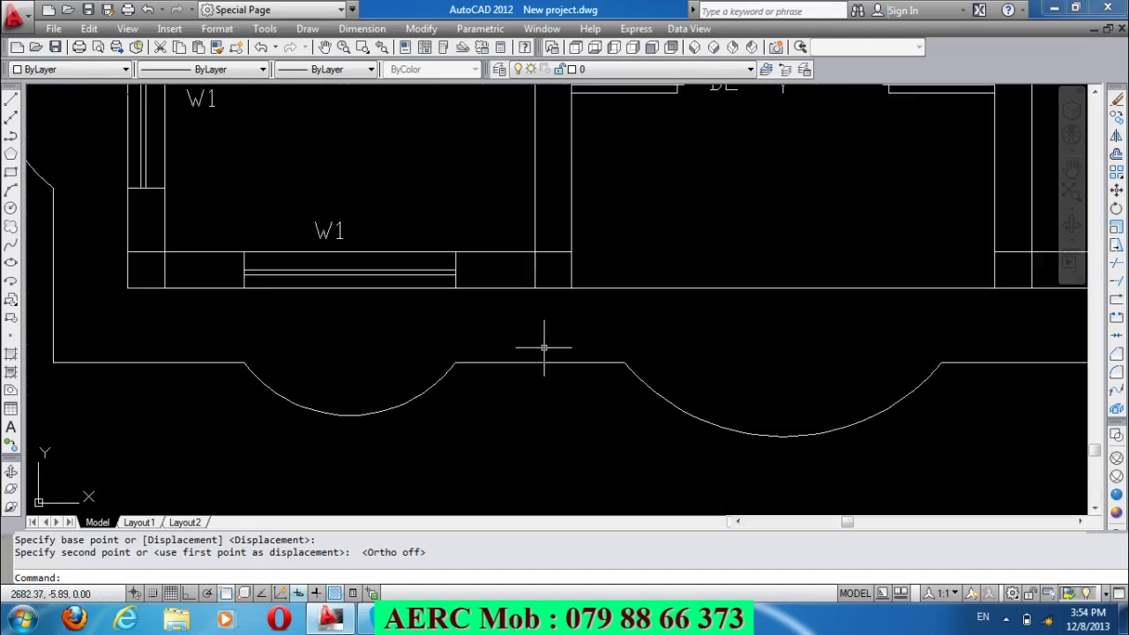
scroll(522, 332, down, 2)
scroll(563, 319, up, 2)
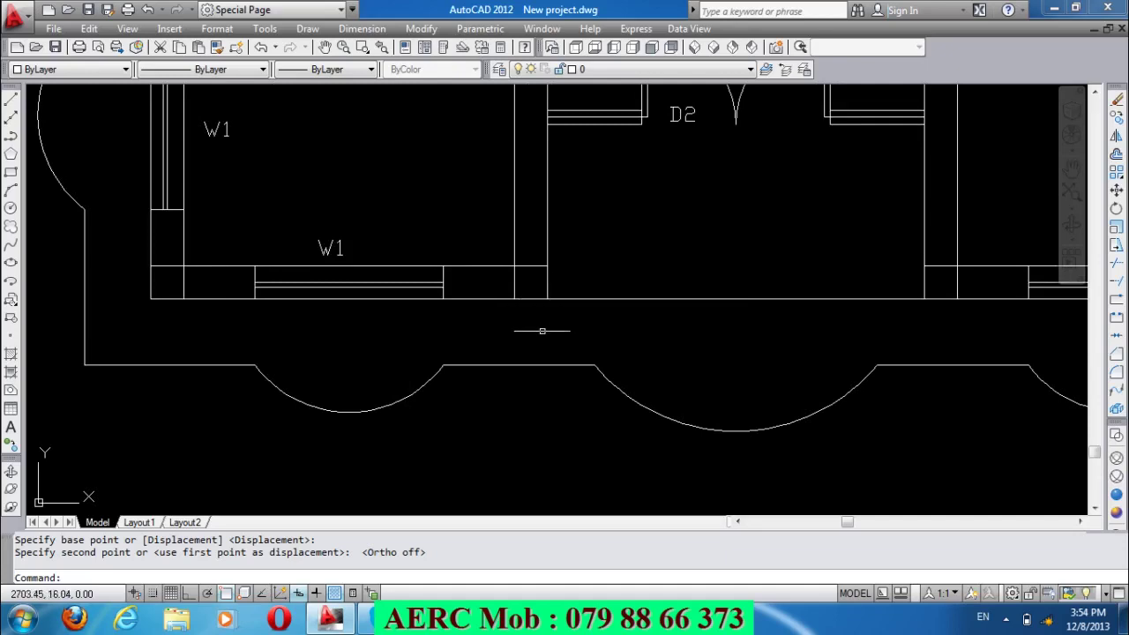
text(l)
key(Return)
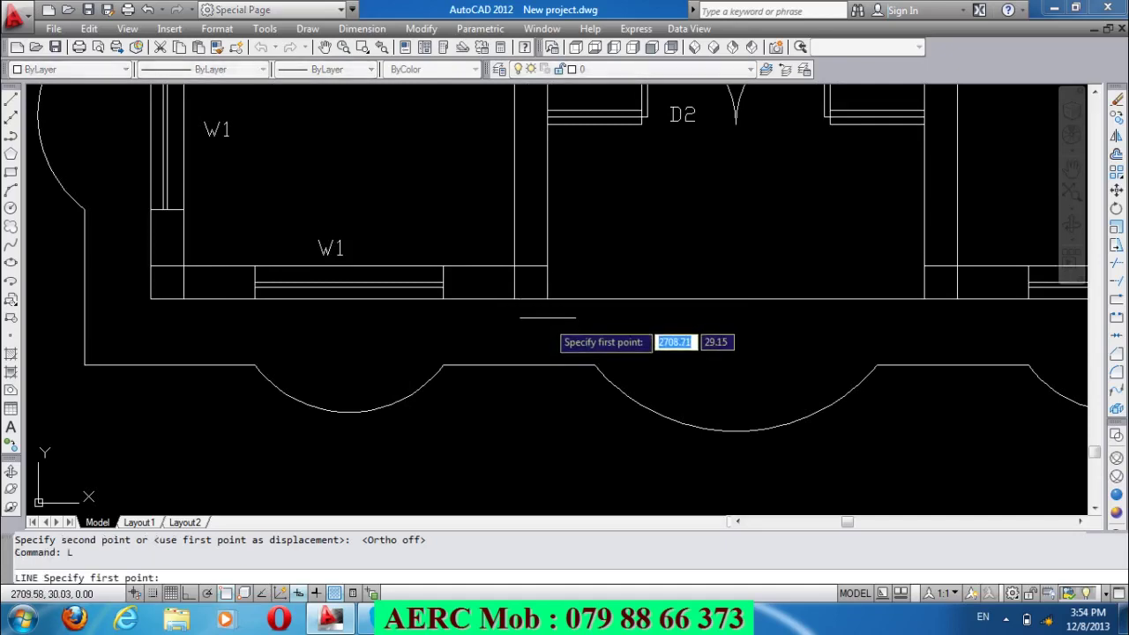
click(547, 298)
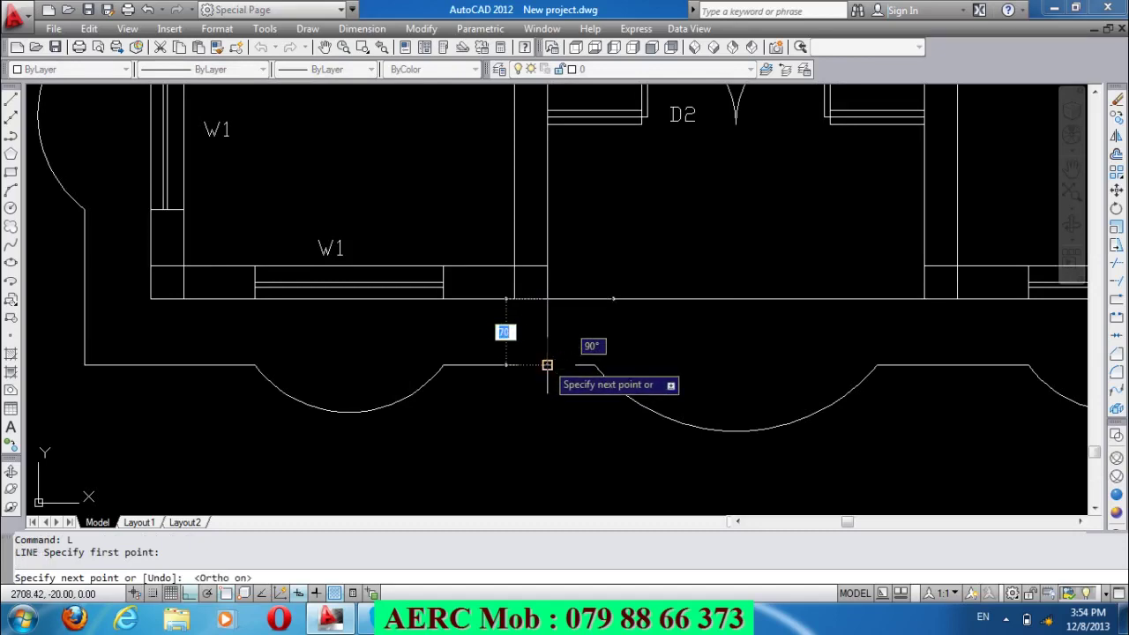
key(F8)
click(547, 365)
key(Return)
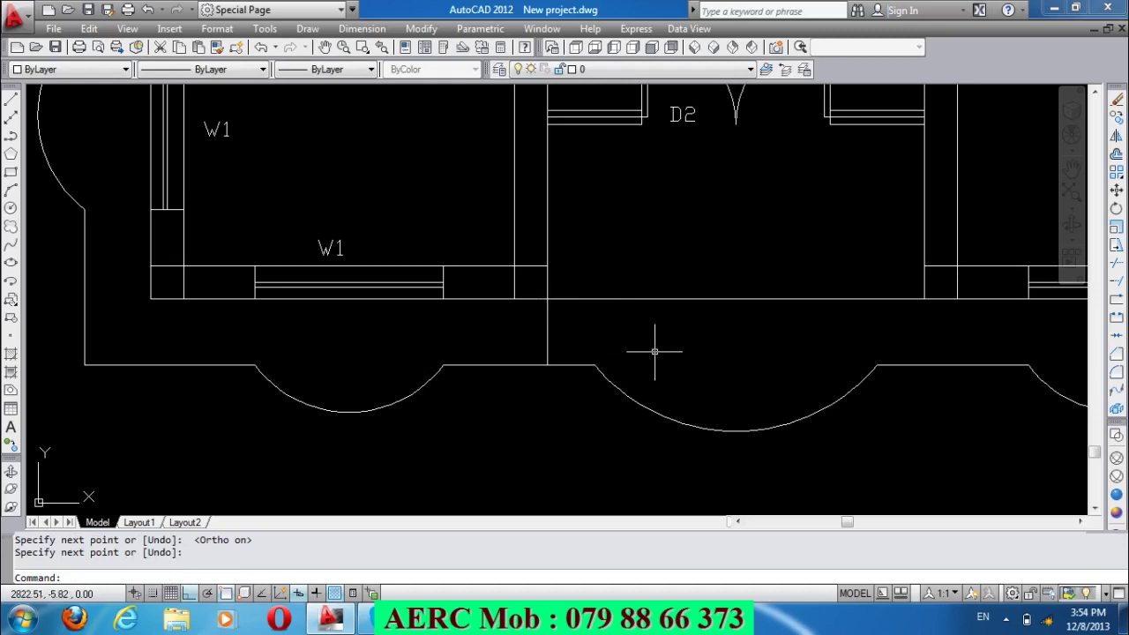
Offset the new vertical line 35 units to the left.
text(o)
key(Return)
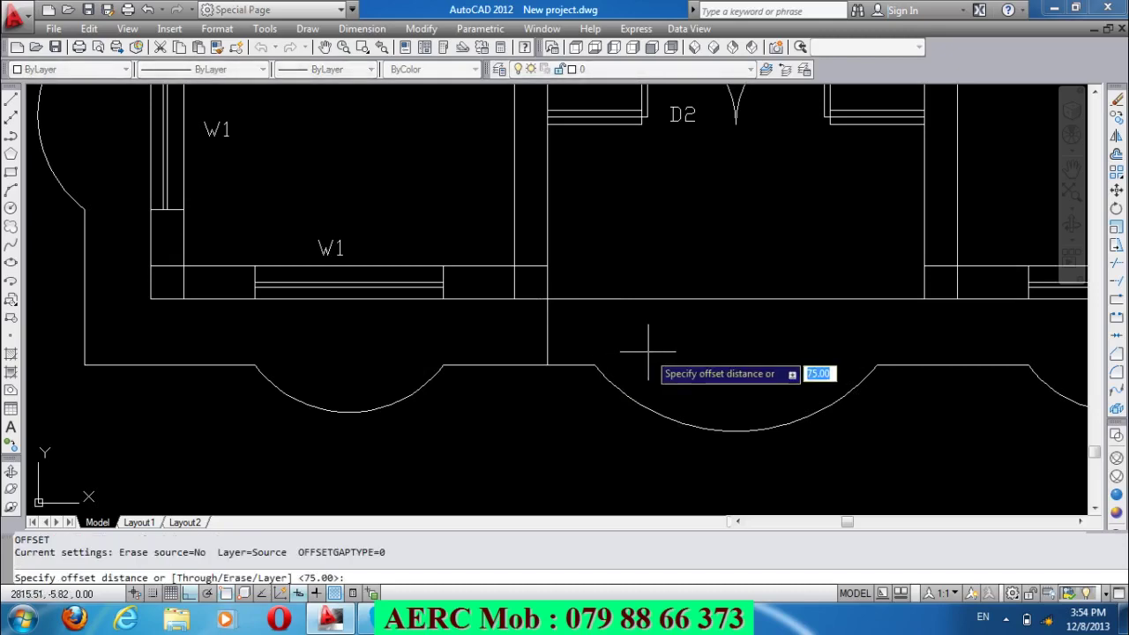
text(35)
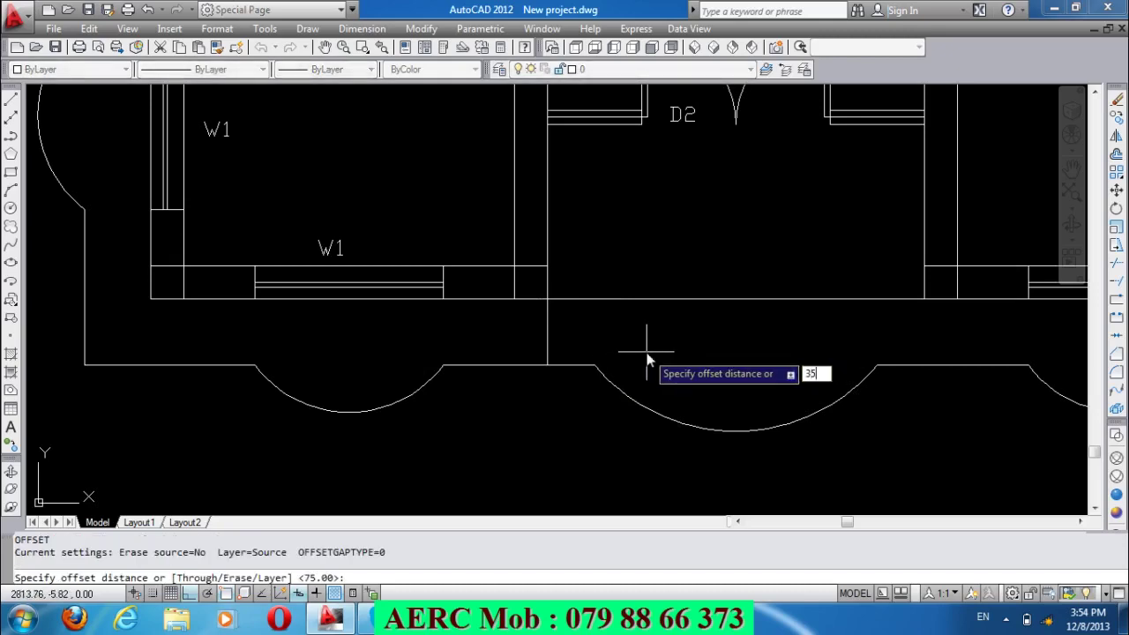
key(Return)
click(547, 328)
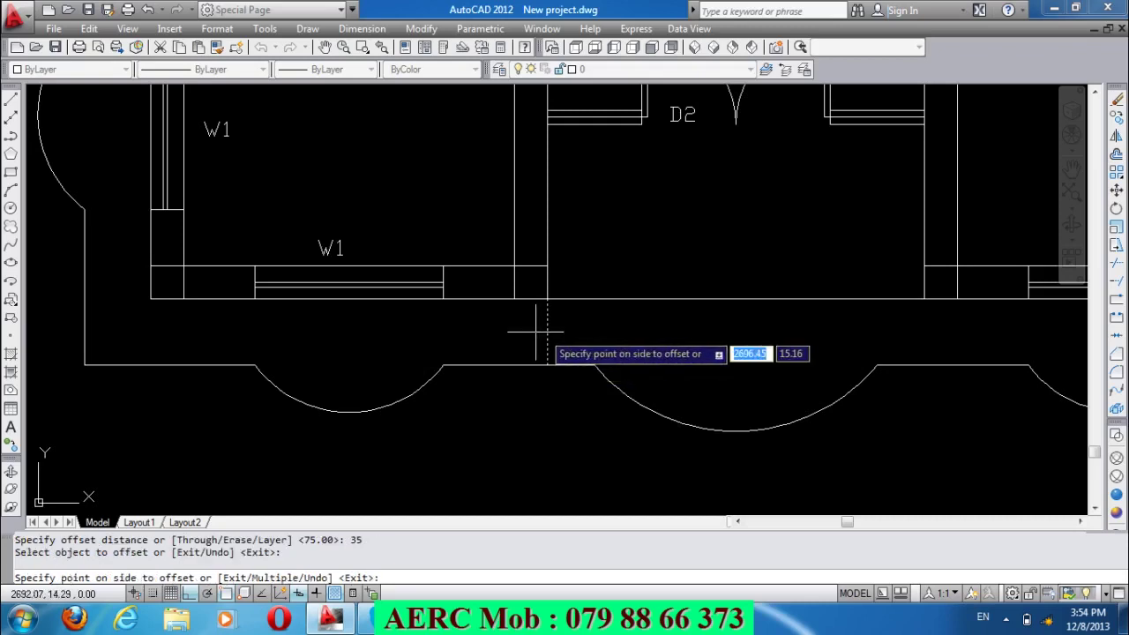
click(521, 329)
key(Return)
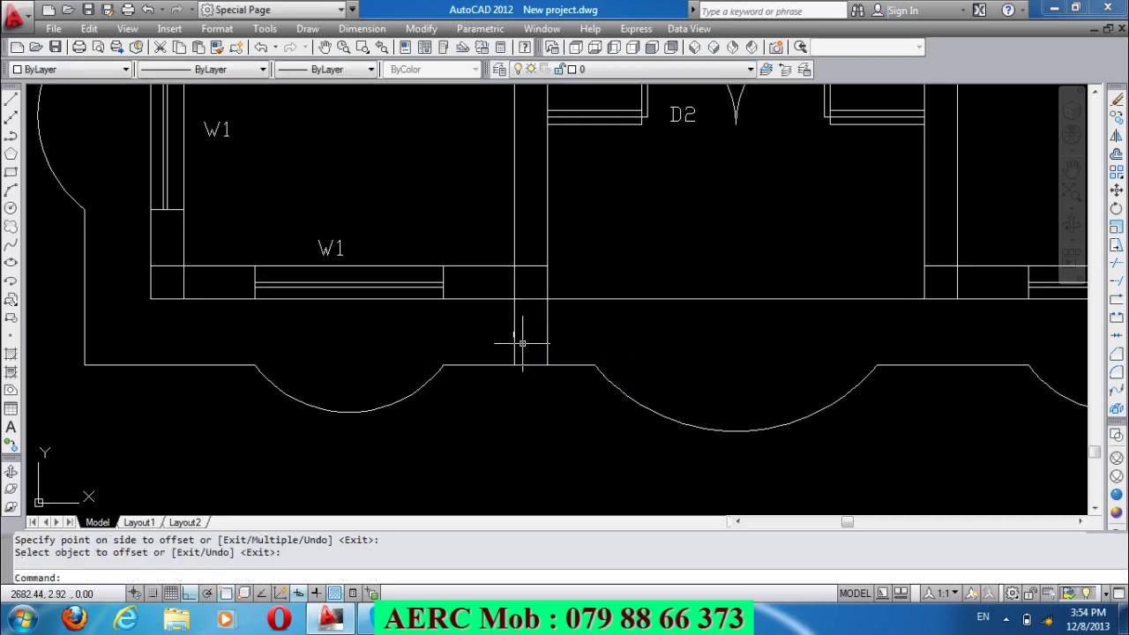
Draw a horizontal line closing the bottom between the two short vertical lines.
scroll(519, 333, up, 2)
scroll(519, 335, up, 2)
scroll(533, 328, down, 1)
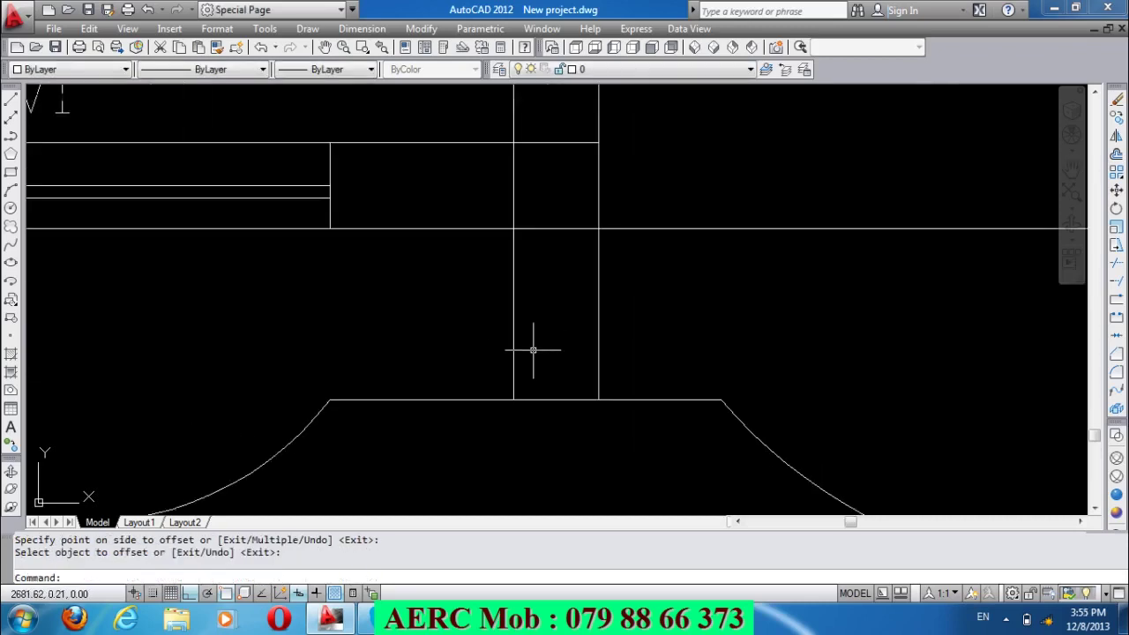
text(l)
key(Return)
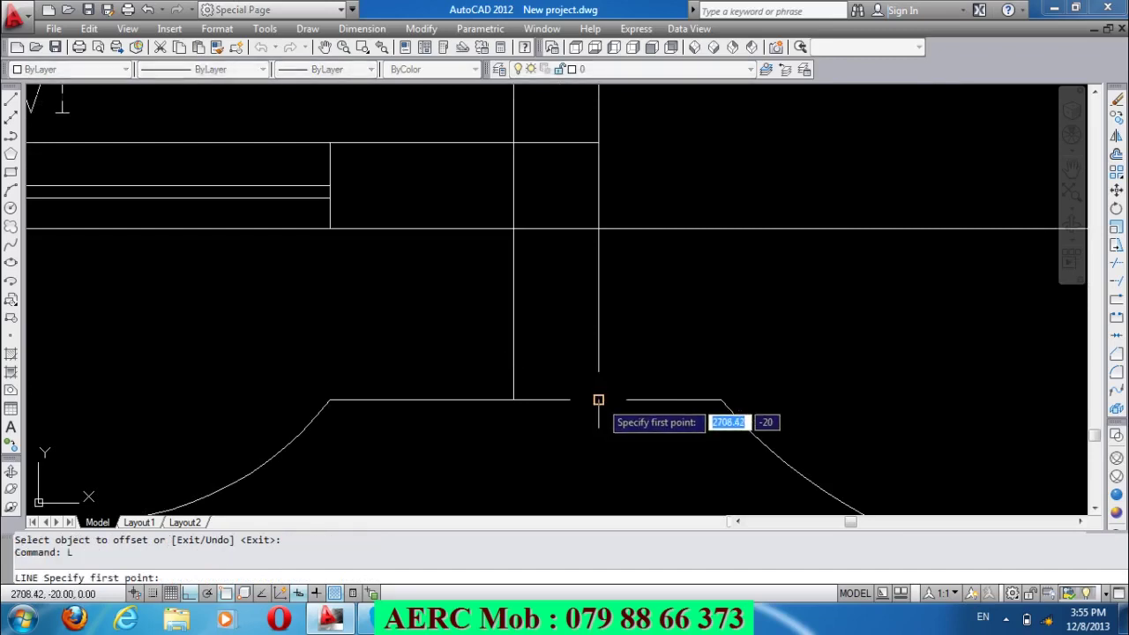
click(598, 400)
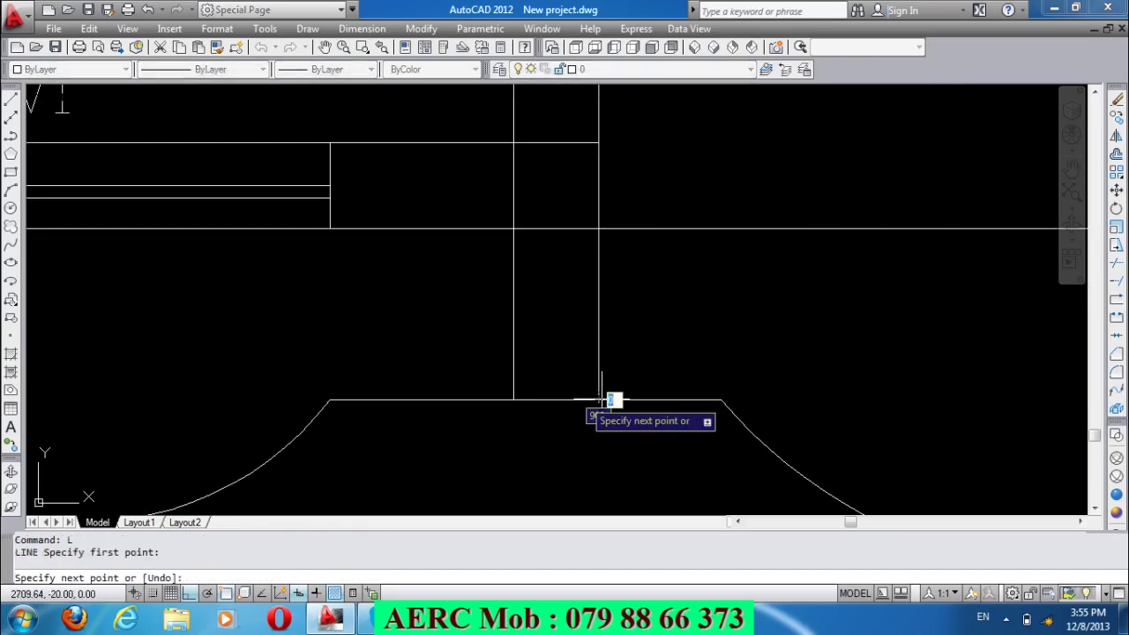
click(513, 400)
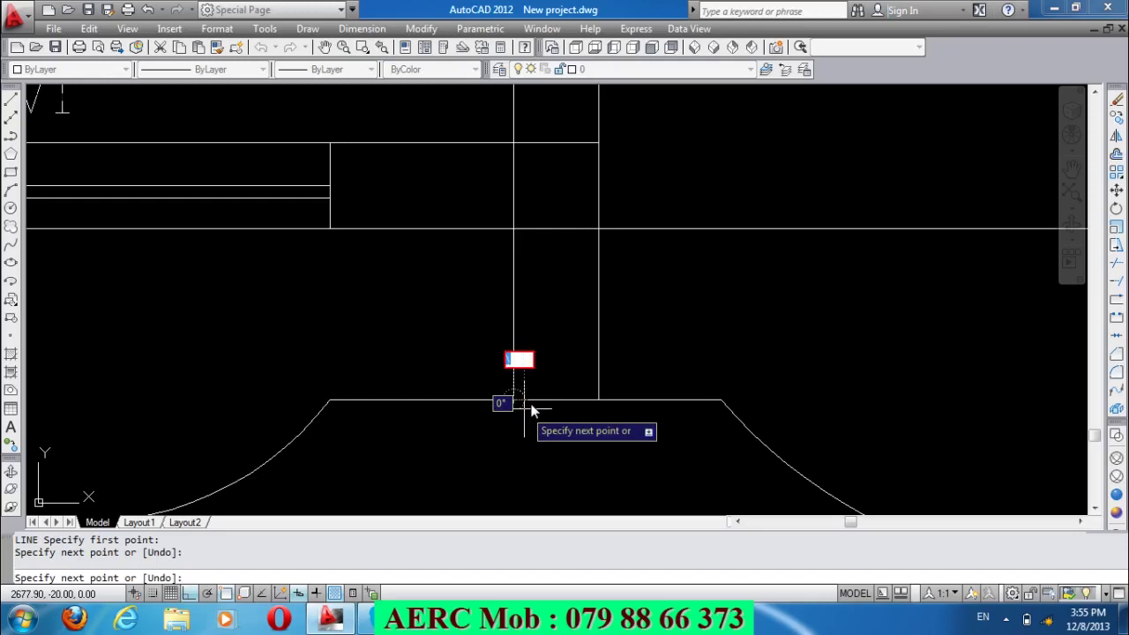
key(Escape)
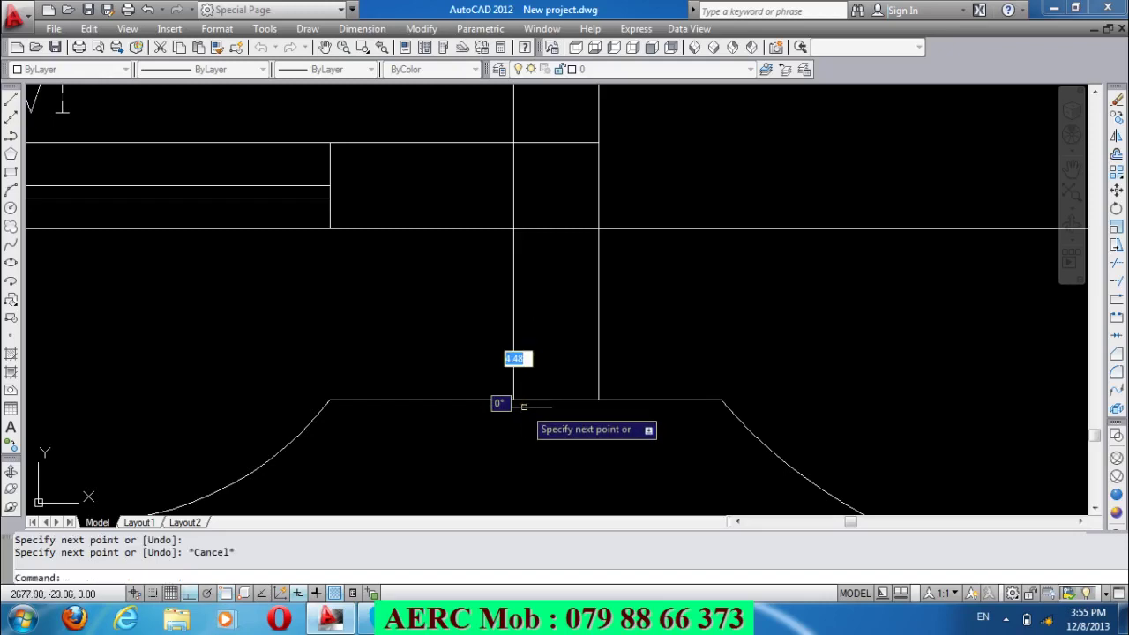
Offset the short wall segment 35 units upward to form the box's other side.
scroll(554, 362, down, 4)
text(o)
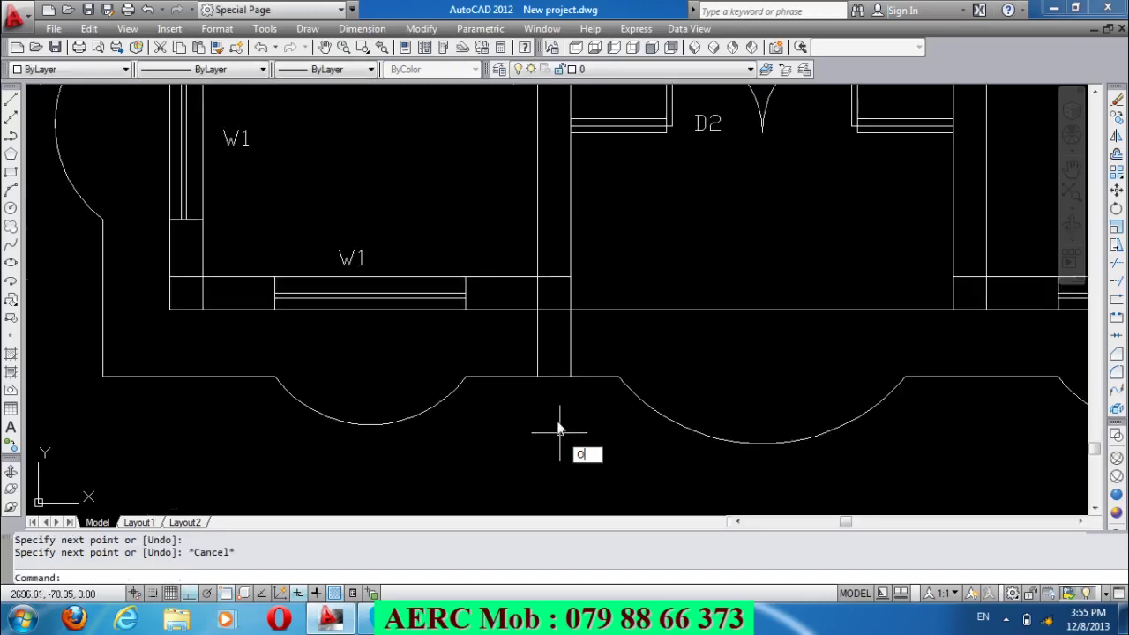
key(Return)
key(Return)
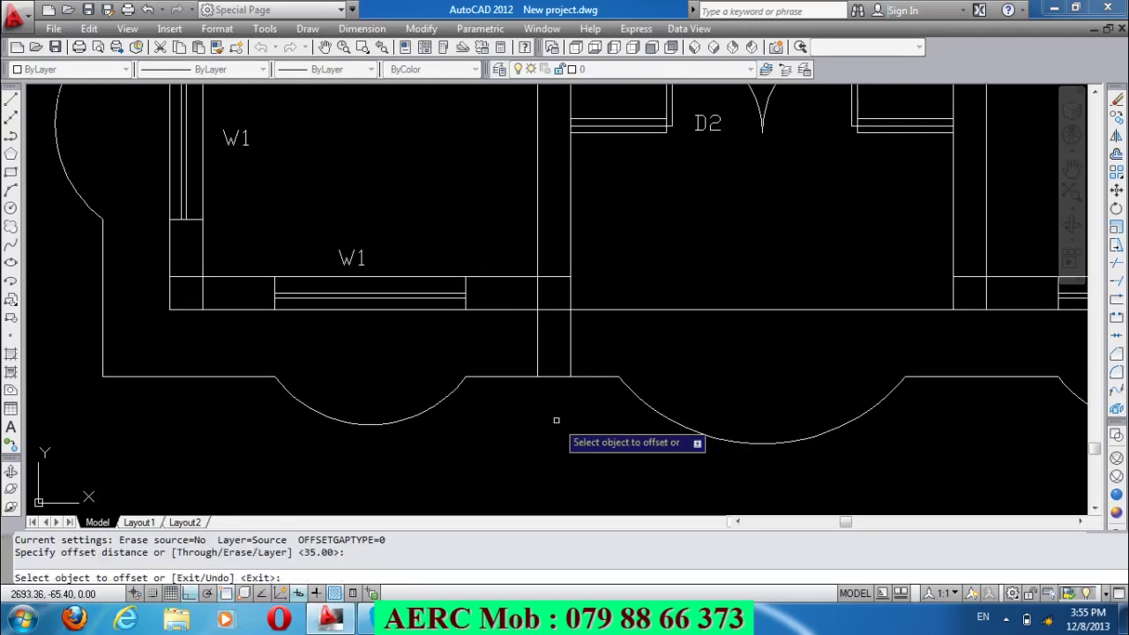
click(551, 376)
click(617, 294)
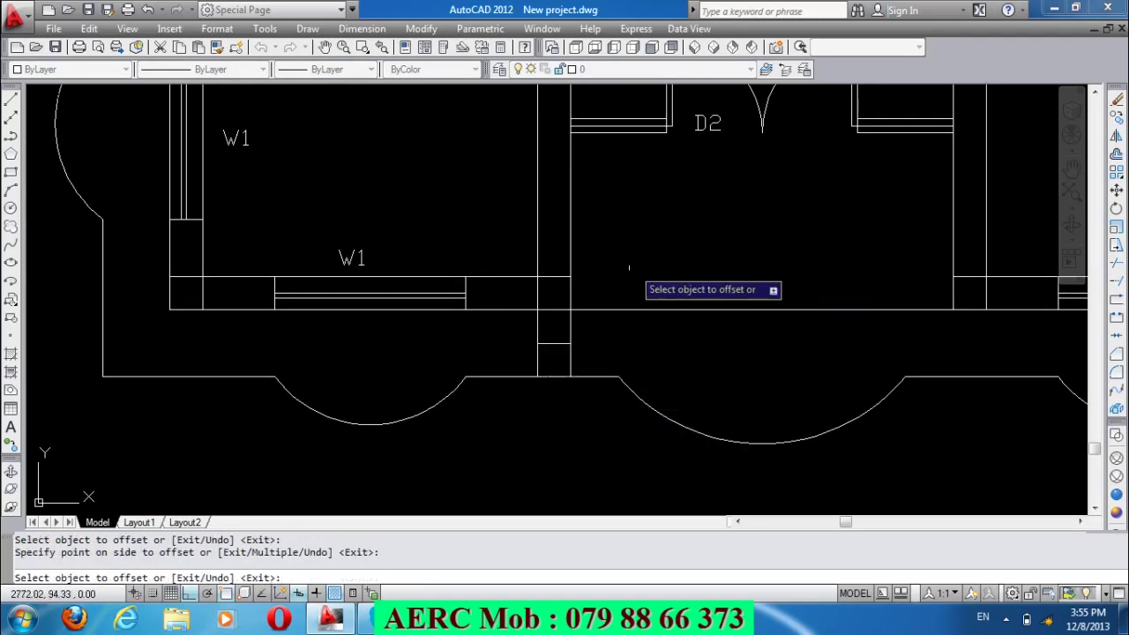
key(Return)
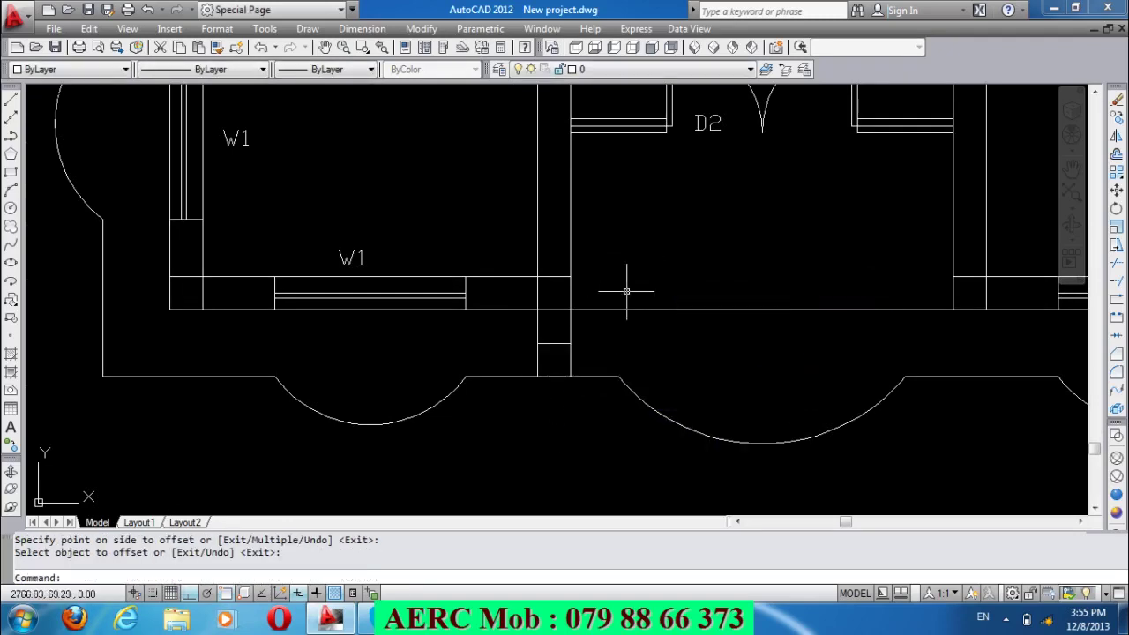
Draw a diagonal line between opposite corners of the column box.
text(l)
key(Return)
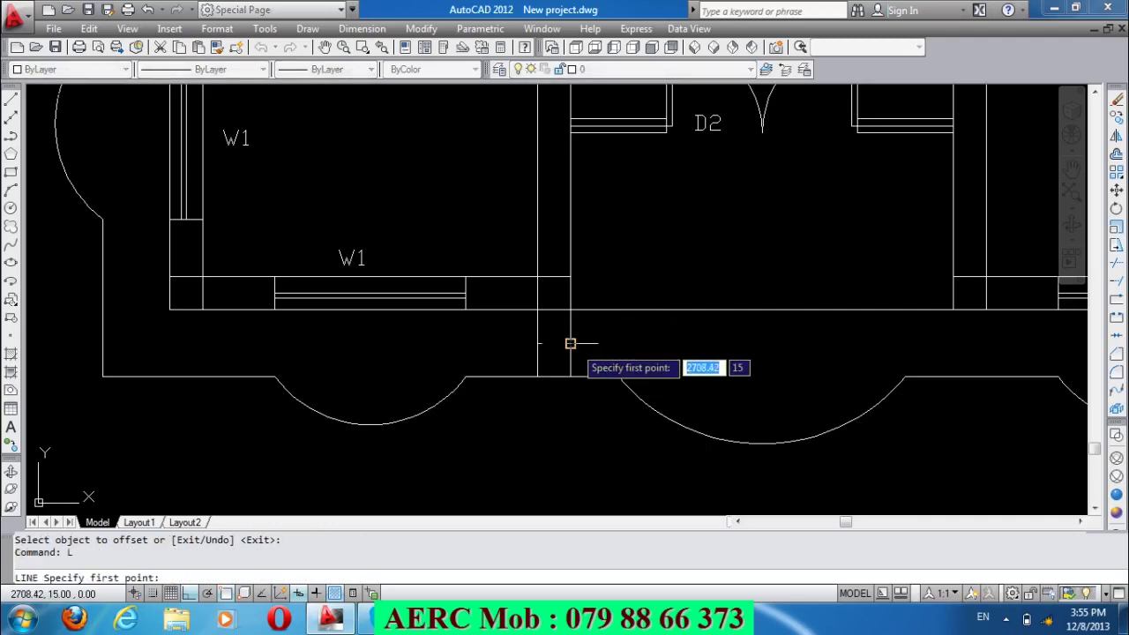
click(571, 343)
click(537, 377)
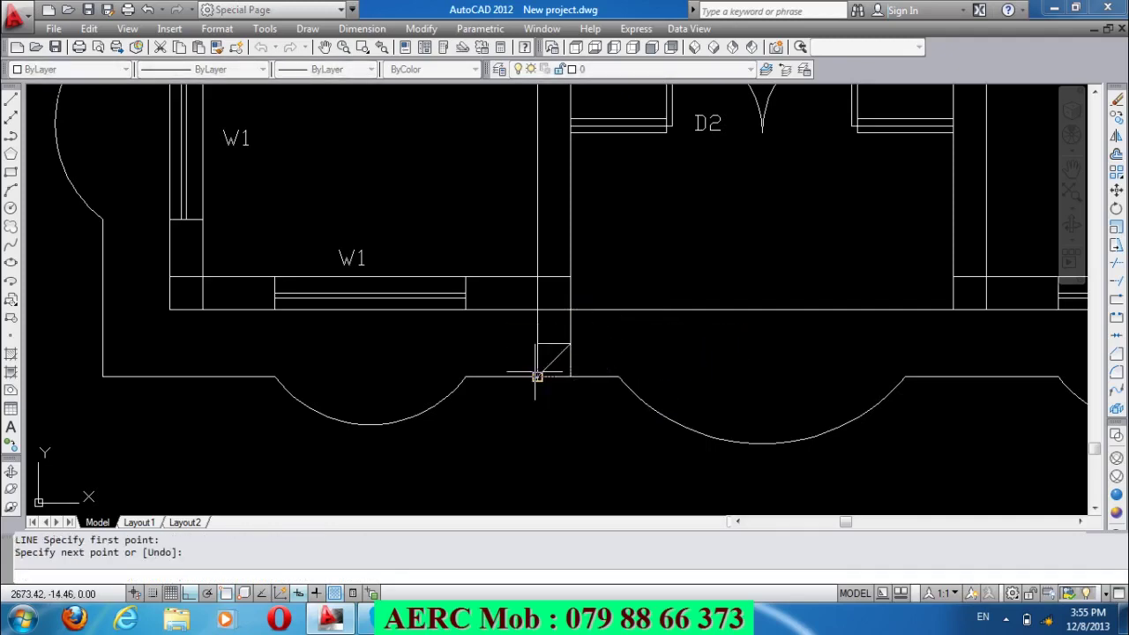
key(Return)
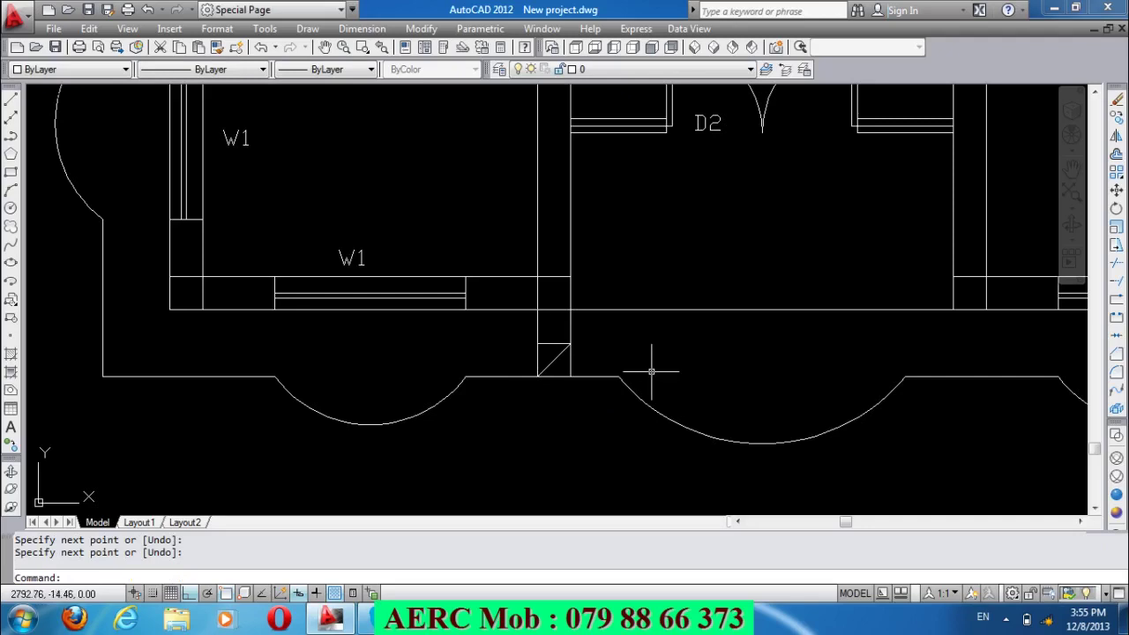
Draw a circle centred on the diagonal's midpoint to fit the box, then erase the diagonal.
text(c)
key(Return)
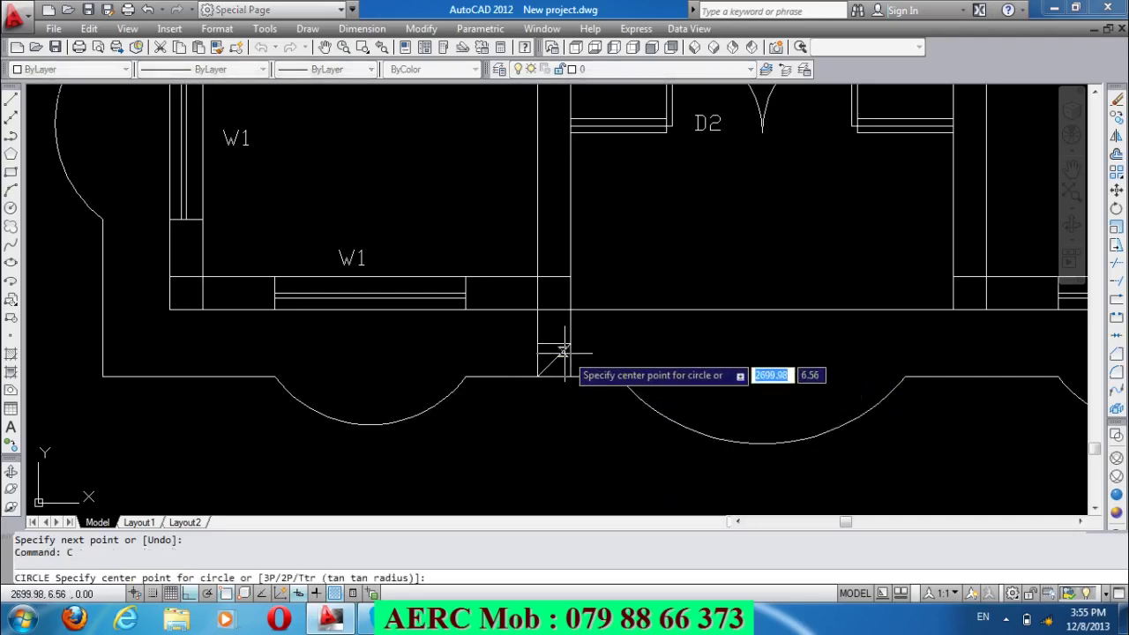
click(554, 360)
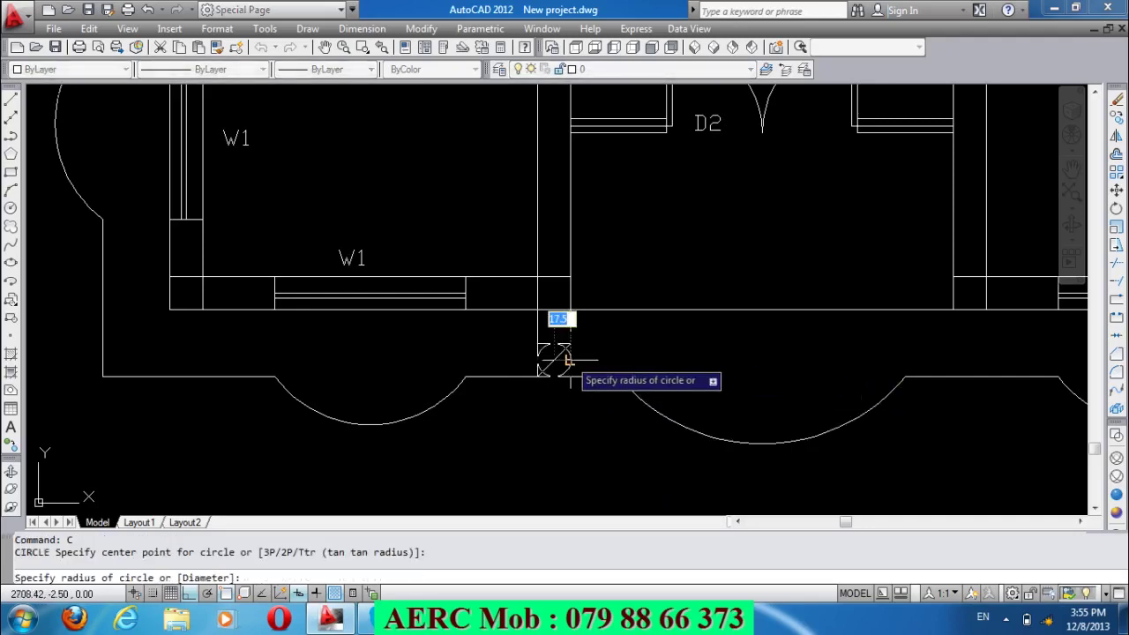
click(570, 358)
scroll(570, 358, down, 2)
scroll(542, 383, up, 3)
scroll(542, 383, up, 2)
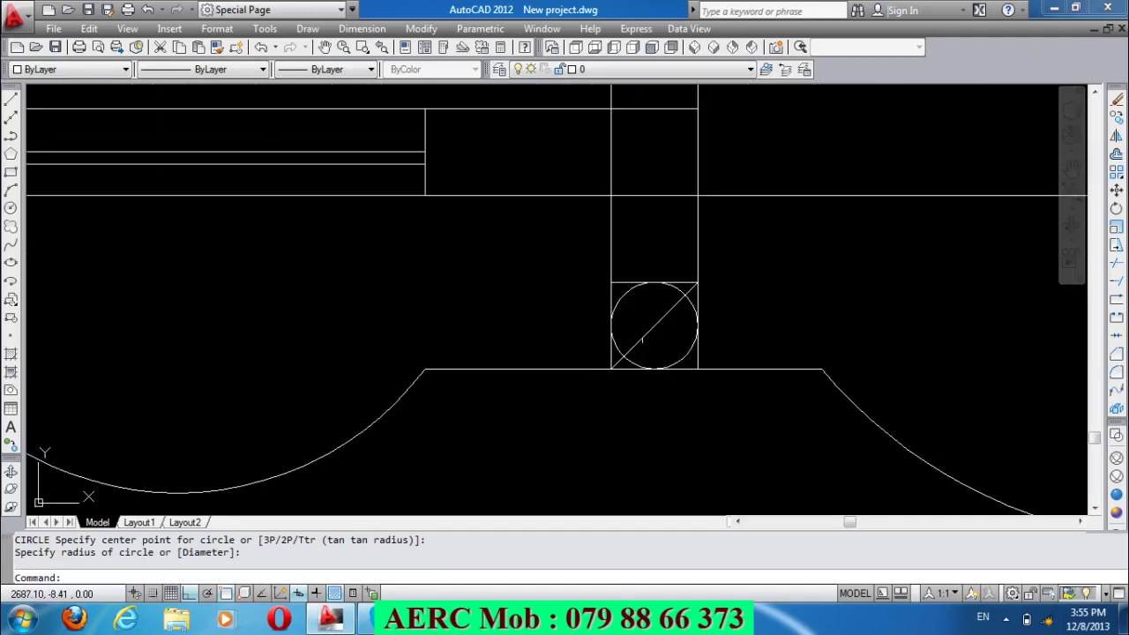
click(649, 336)
click(643, 326)
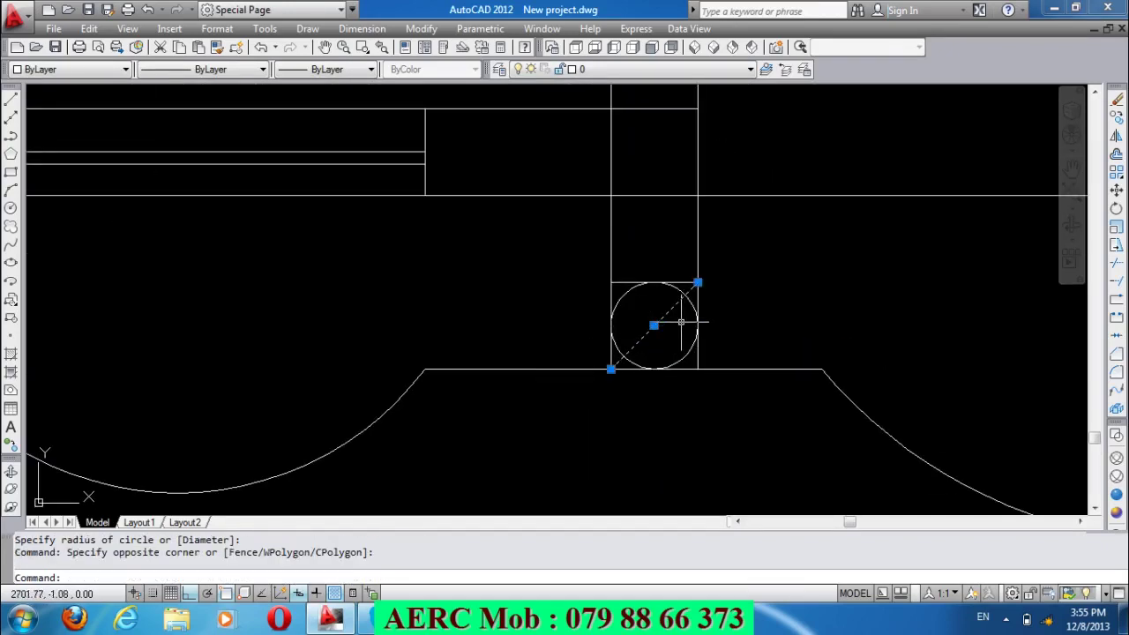
key(Delete)
scroll(582, 304, down, 2)
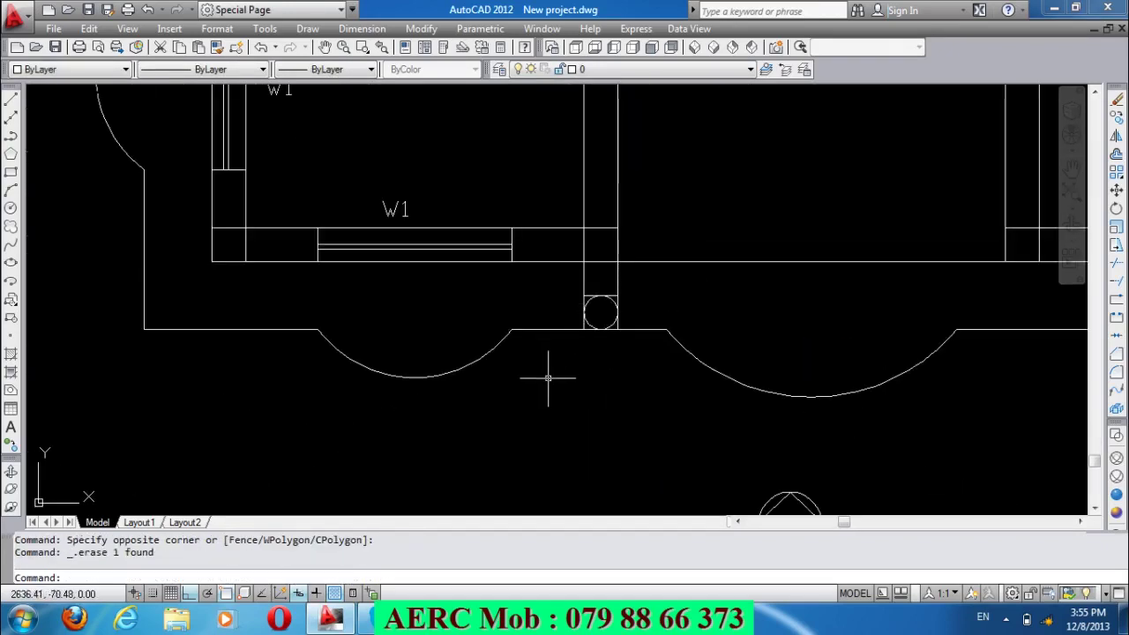
Copy the column circle and its box lines to the right wall junction.
text(co)
key(Return)
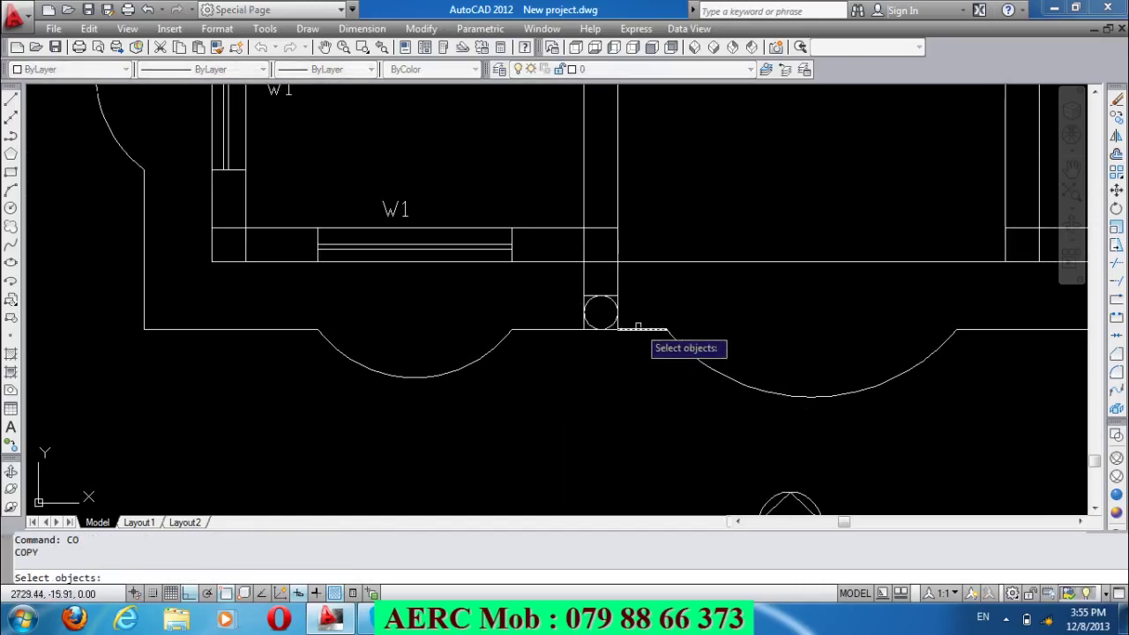
click(638, 327)
click(569, 300)
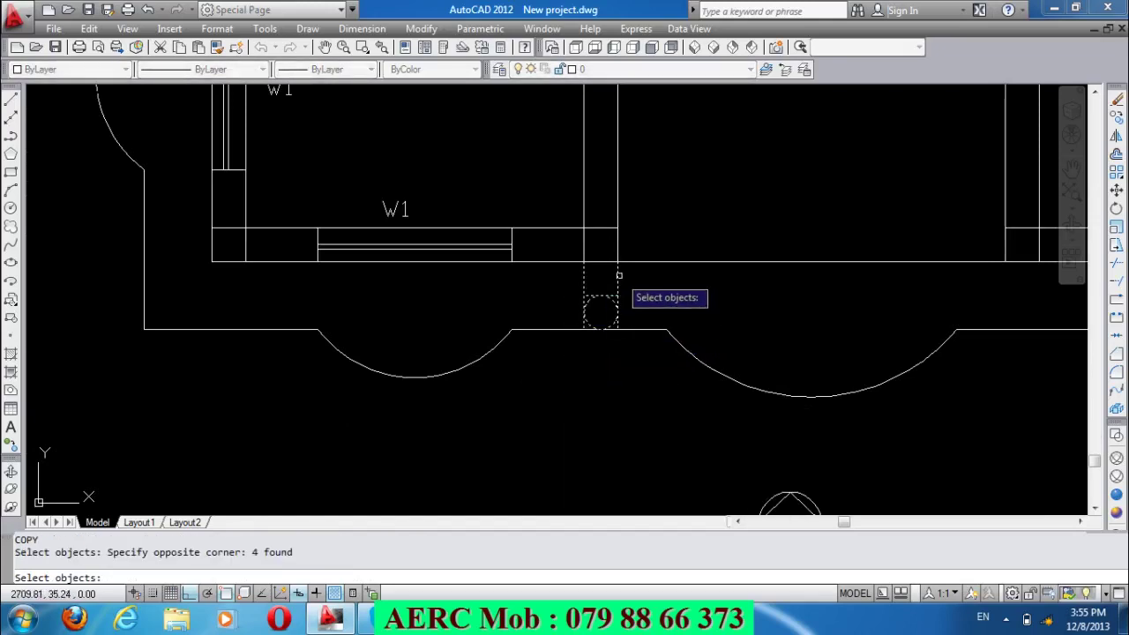
key(Return)
click(618, 261)
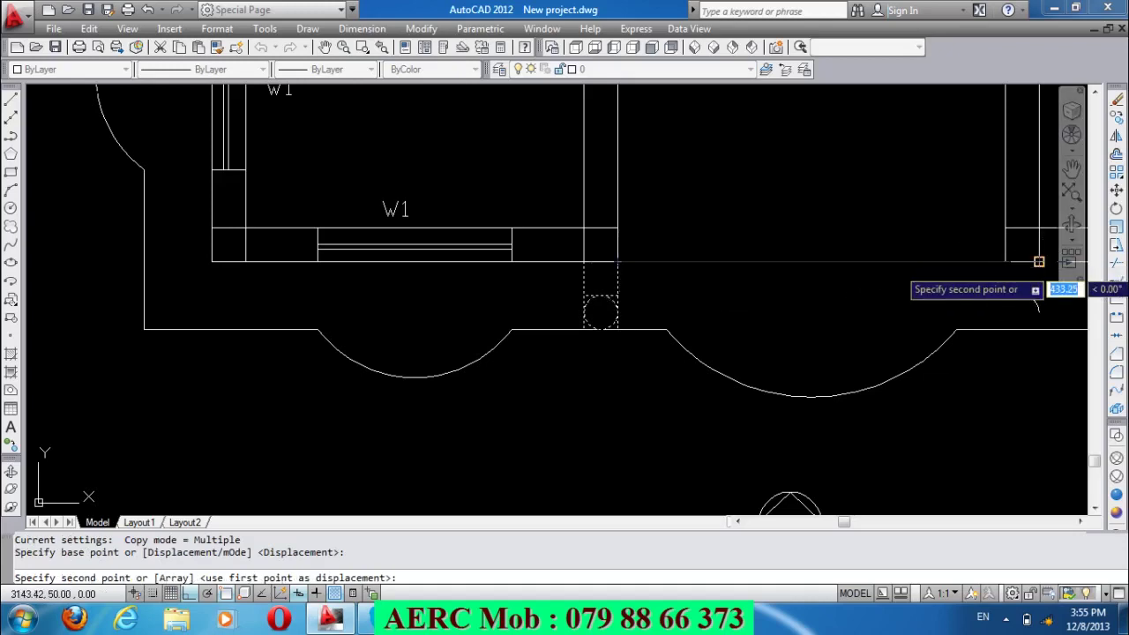
click(1039, 262)
scroll(832, 300, down, 2)
key(Return)
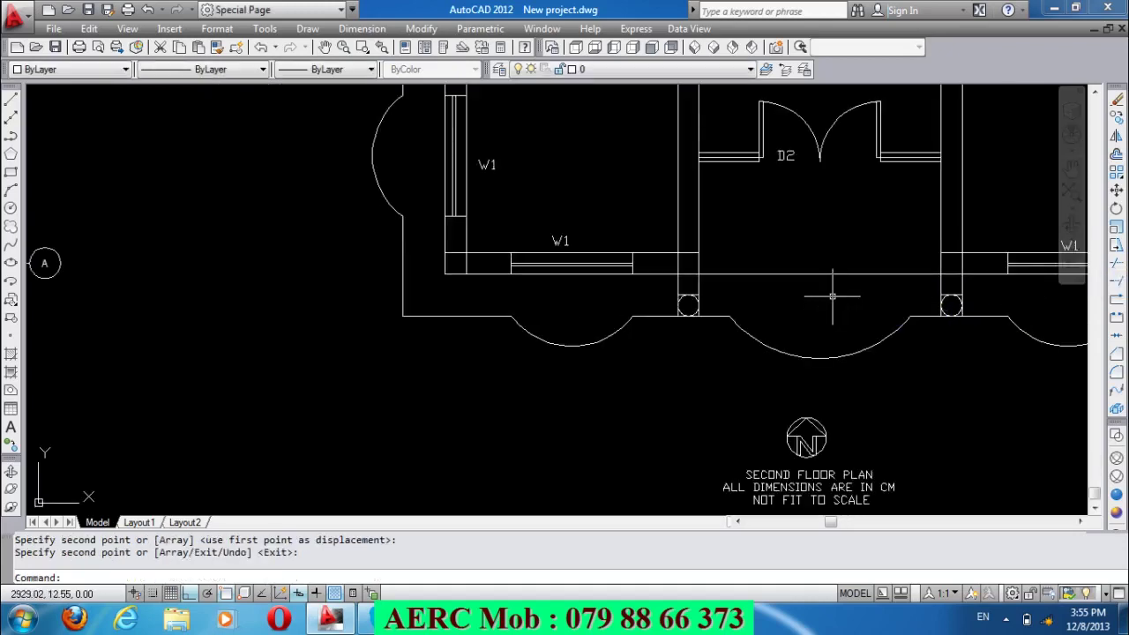
scroll(741, 297, up, 3)
scroll(732, 294, up, 2)
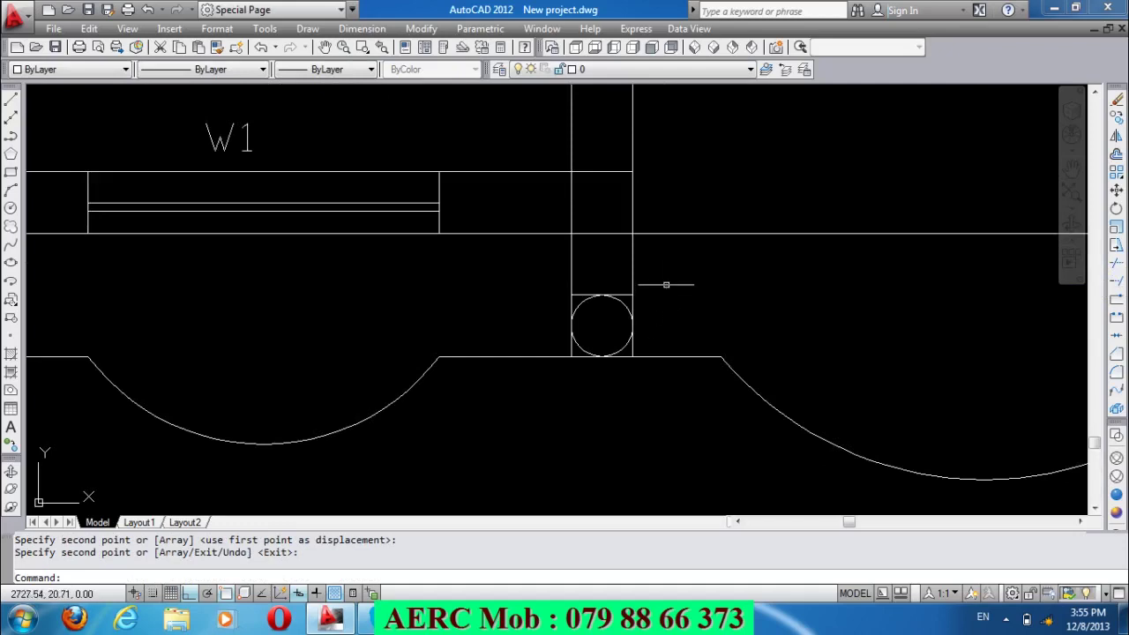
Erase the box lines around both columns, leaving only the circles.
click(666, 284)
click(619, 295)
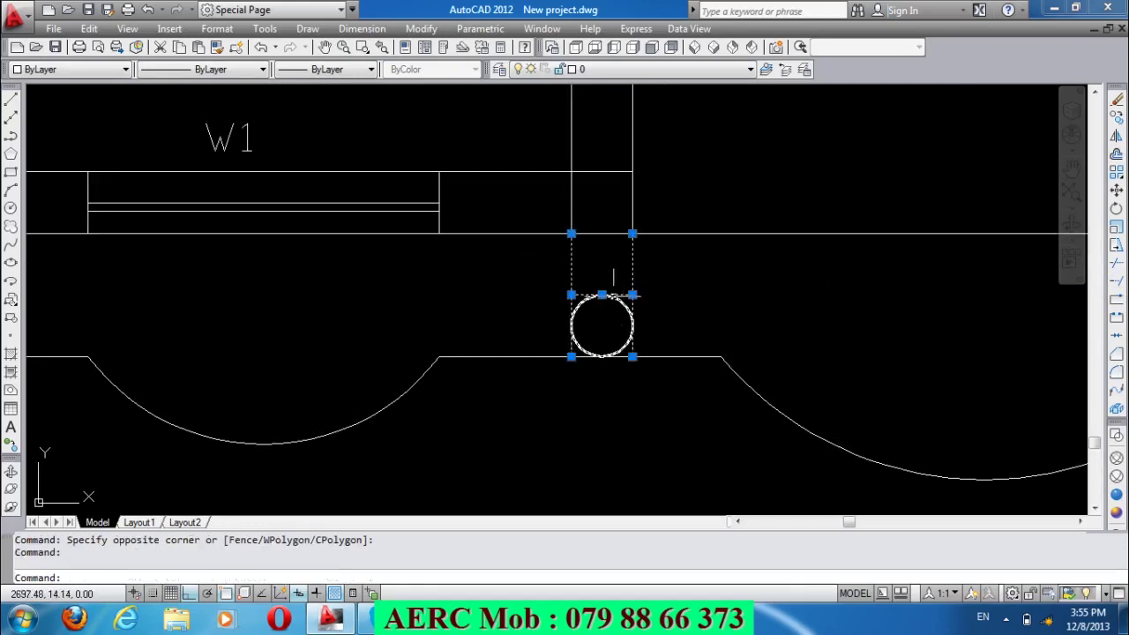
key(Delete)
scroll(445, 337, down, 4)
scroll(687, 367, up, 3)
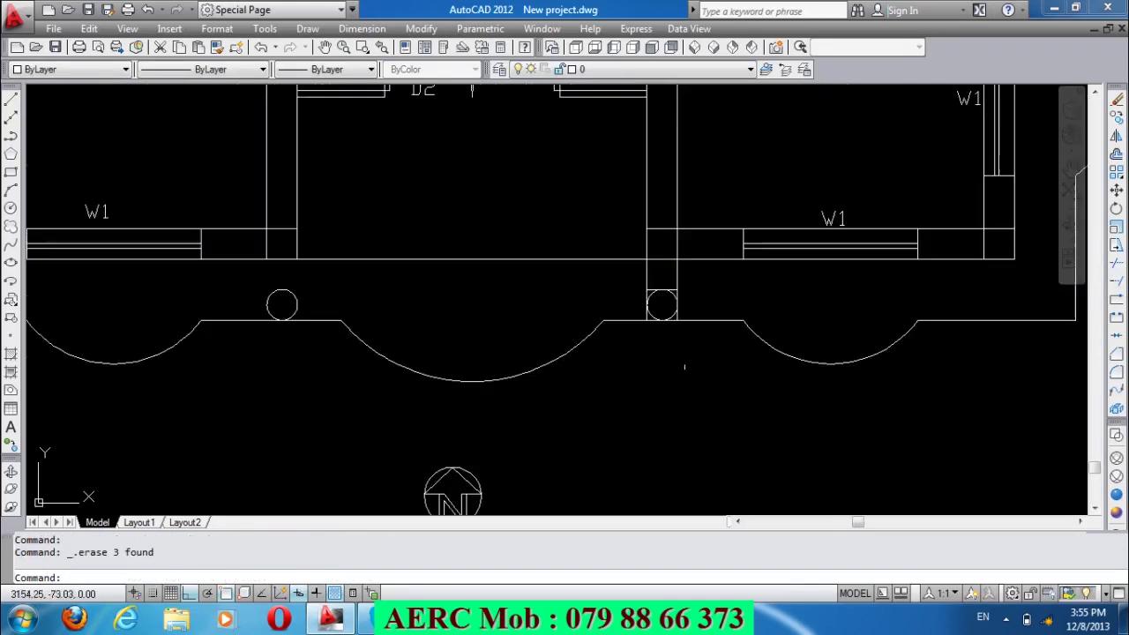
scroll(688, 367, up, 2)
click(698, 200)
click(580, 182)
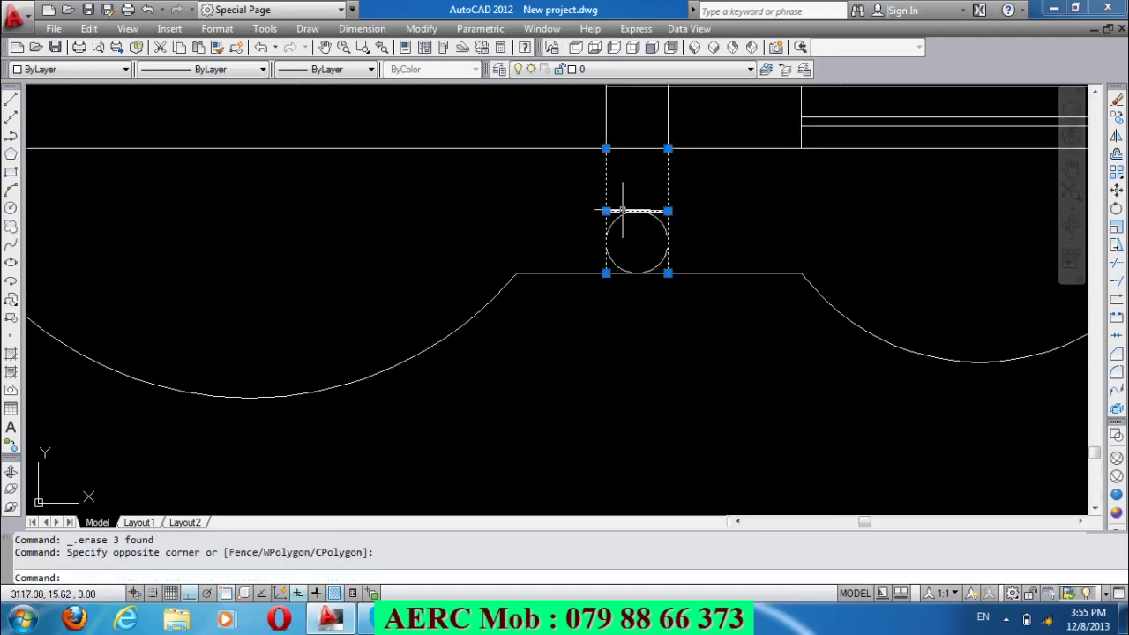
click(624, 212)
key(Delete)
scroll(704, 335, down, 3)
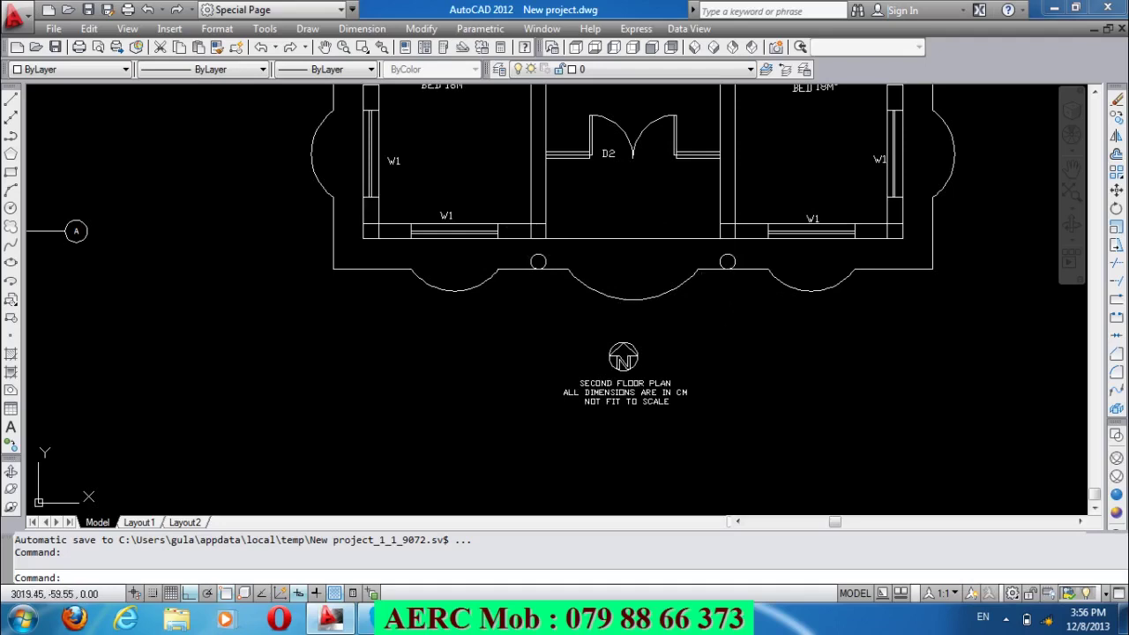
scroll(622, 319, down, 3)
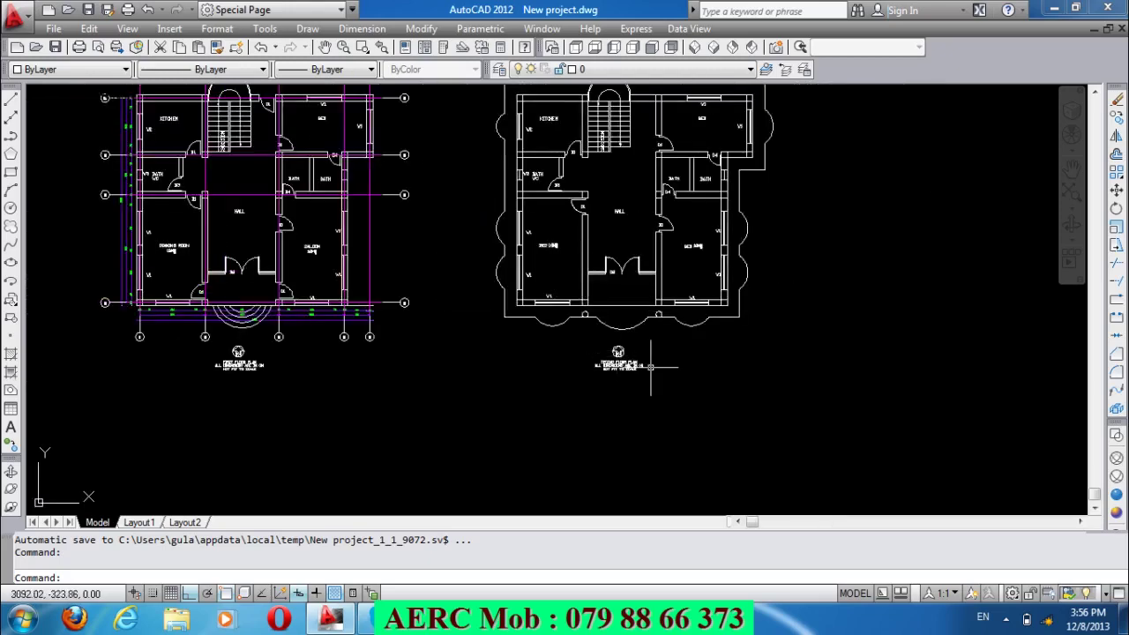
scroll(608, 379, up, 5)
scroll(643, 430, down, 4)
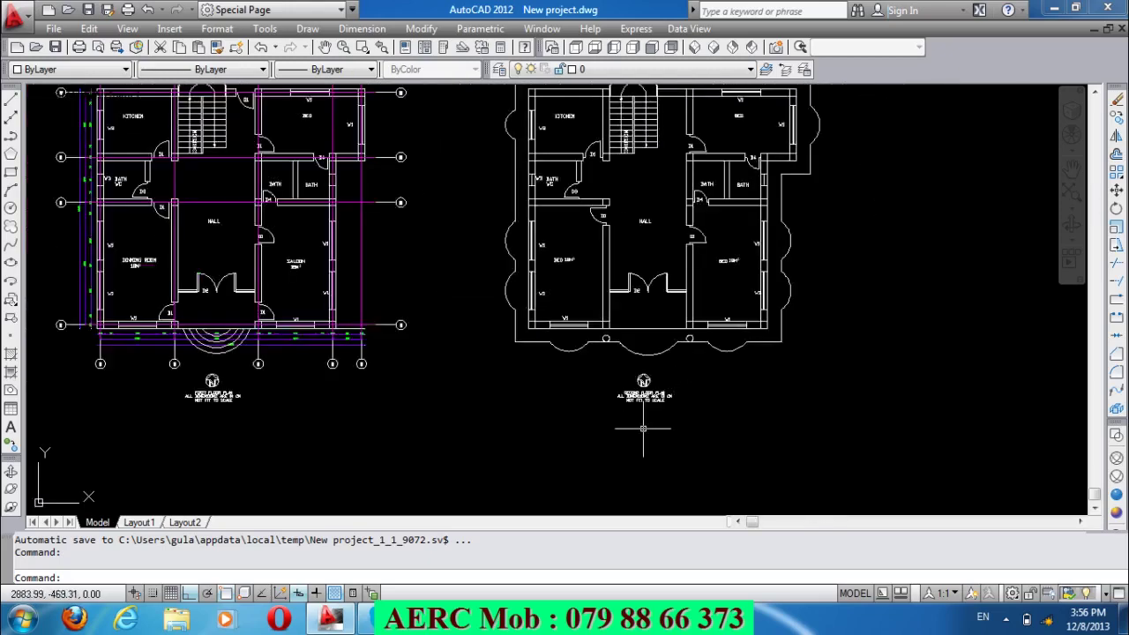
scroll(672, 422, down, 2)
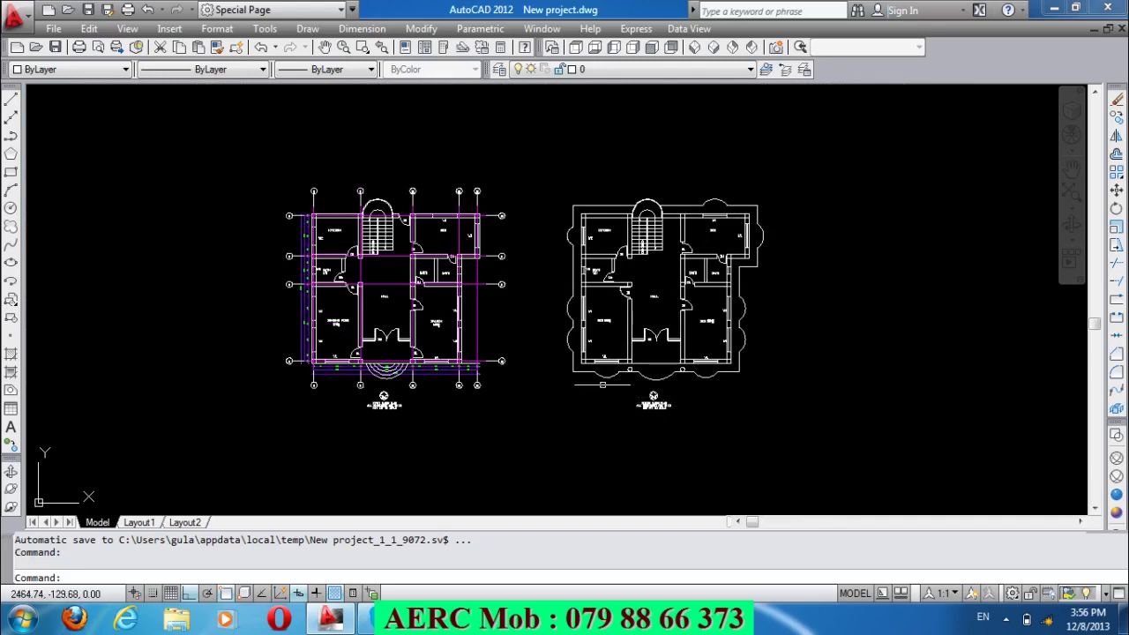
scroll(630, 357, up, 2)
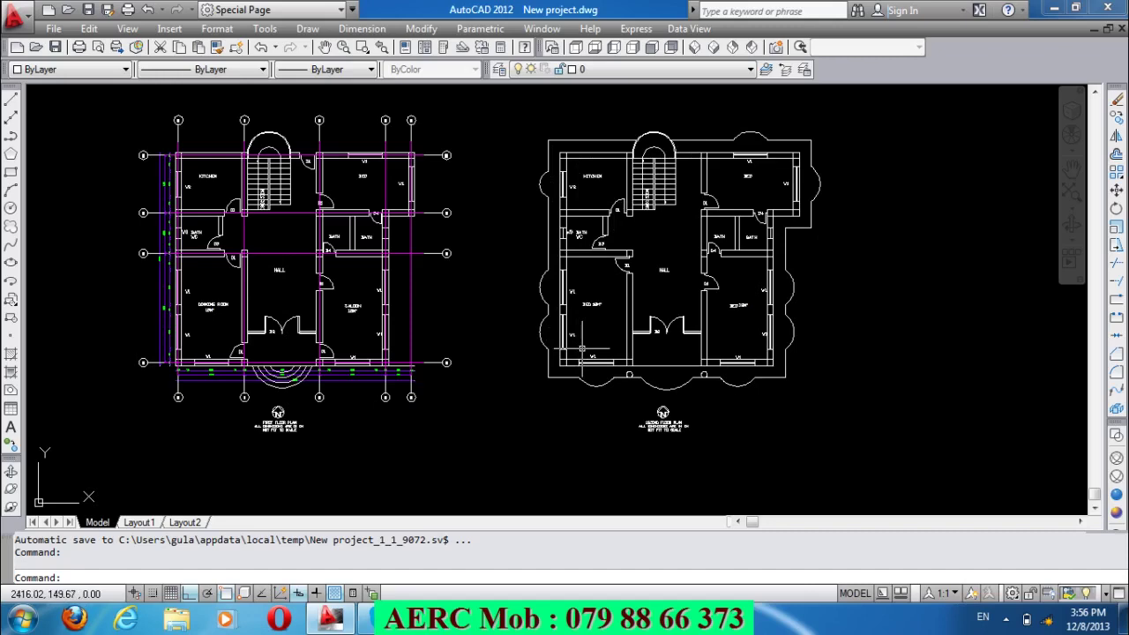
Draw a short line at the lower-left outer wall corner of the second floor plan.
scroll(581, 348, up, 5)
scroll(564, 343, up, 3)
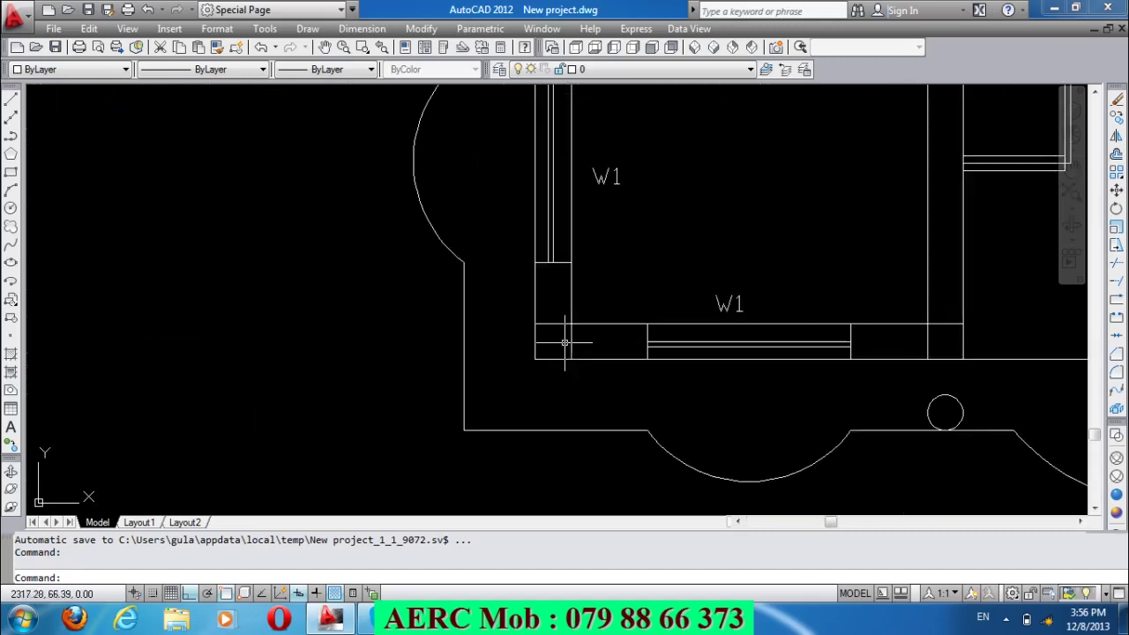
text(L)
key(Return)
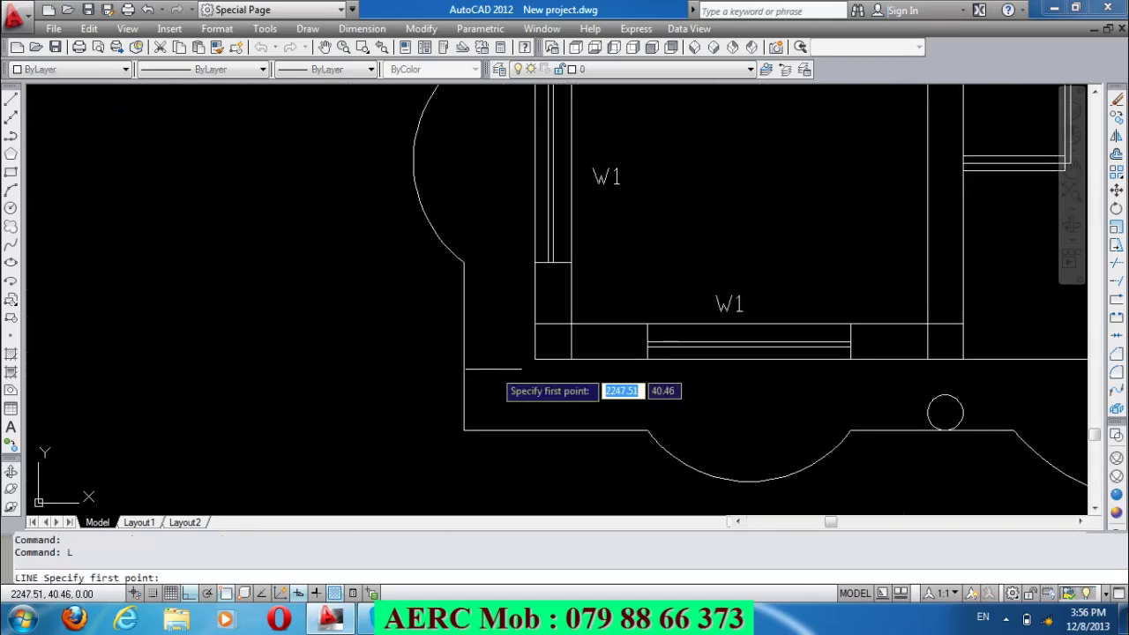
click(538, 359)
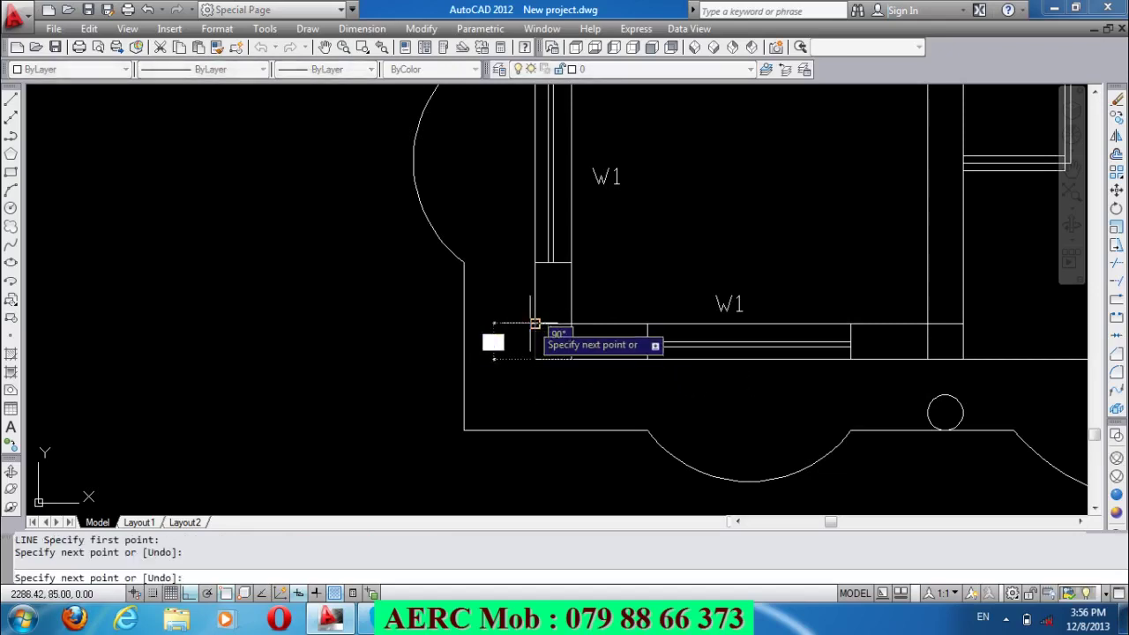
click(534, 324)
key(Return)
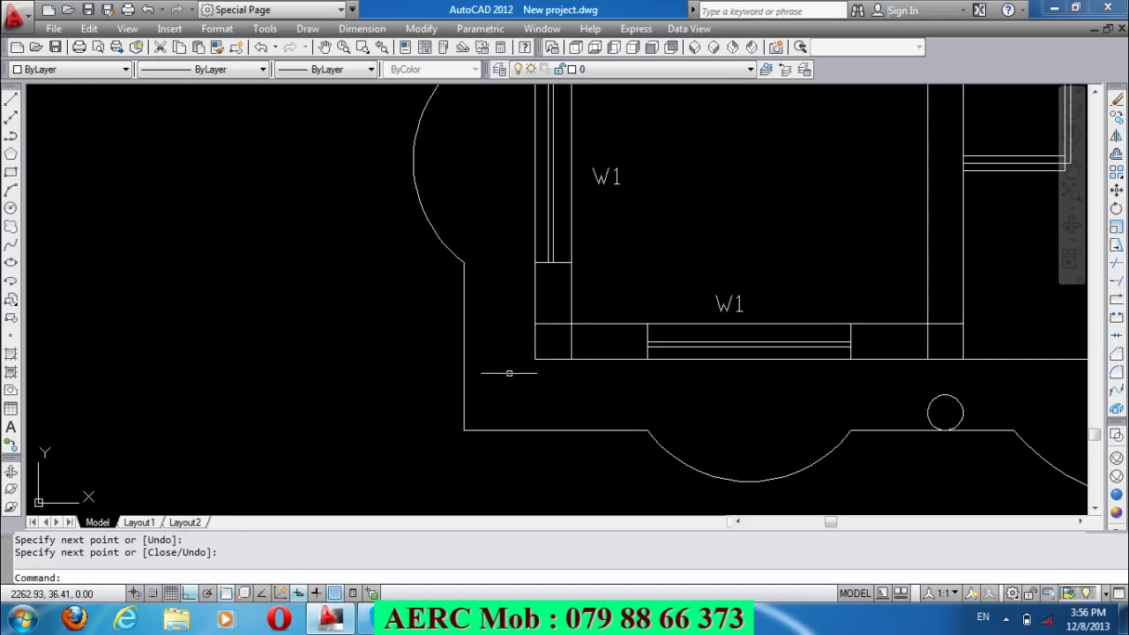
text(O)
Offset the two short corner lines by 17.5 toward the wall corner.
key(Return)
text(17)
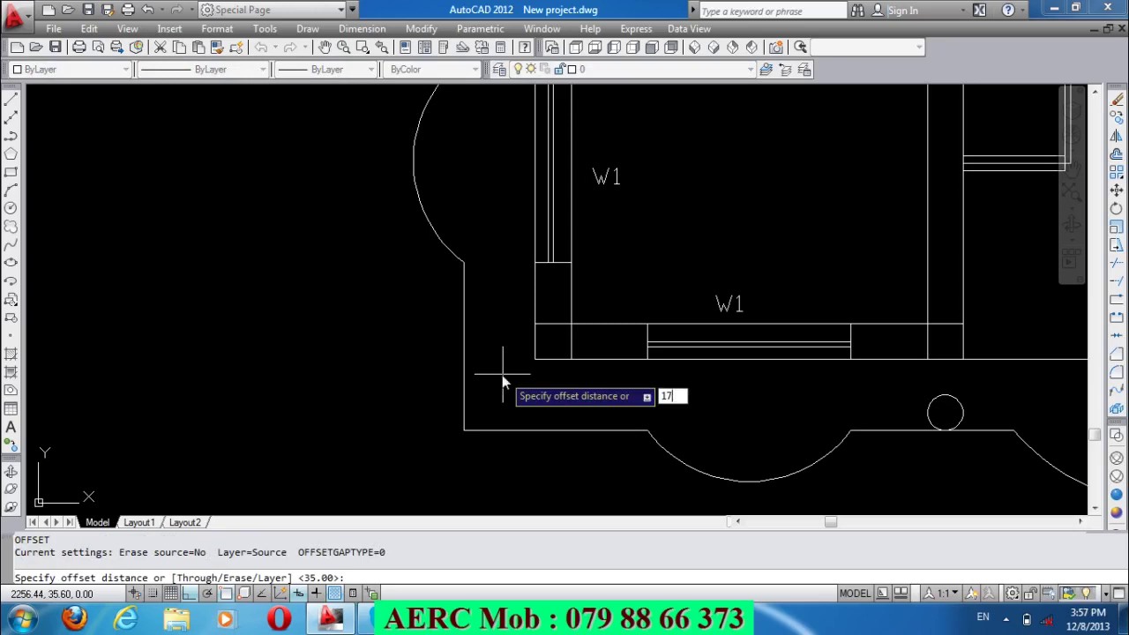
text(.5)
key(Return)
click(535, 330)
click(538, 332)
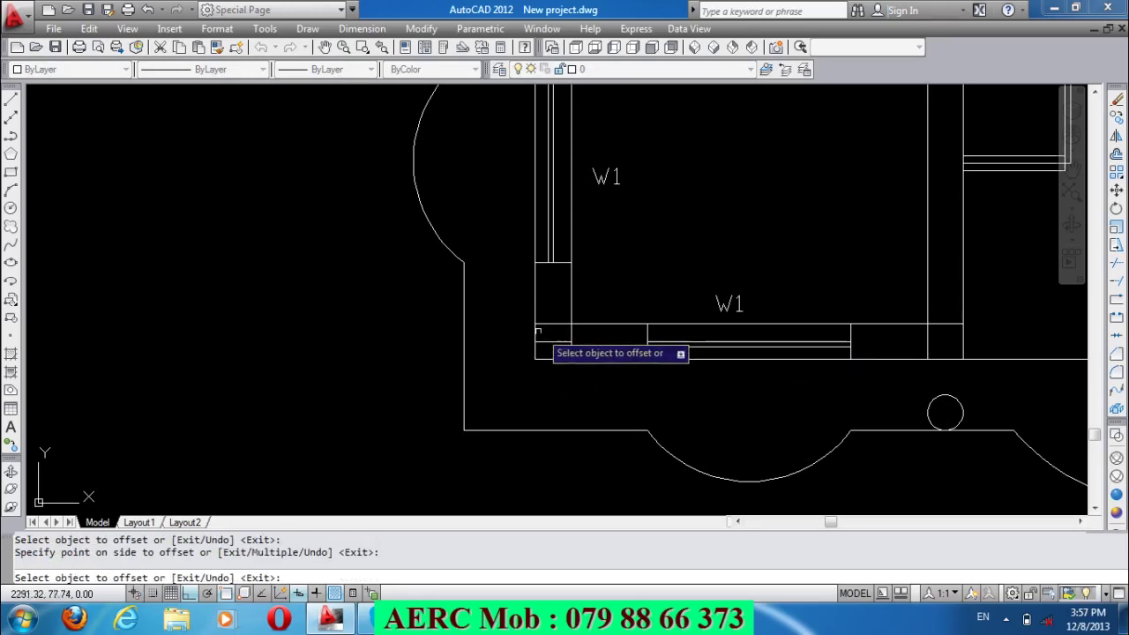
click(533, 331)
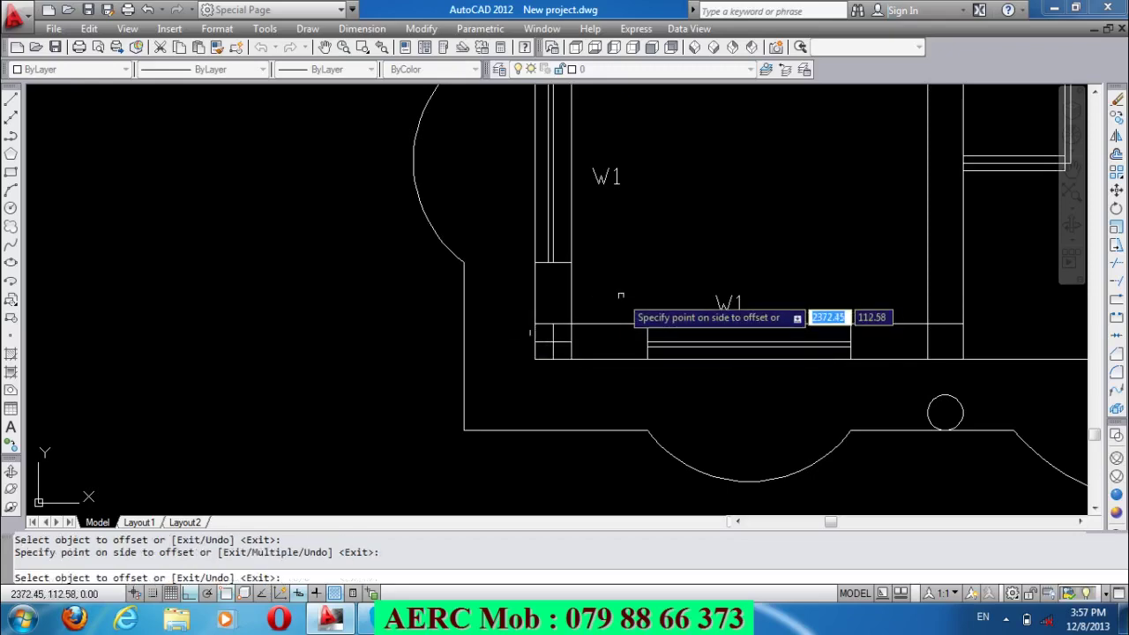
click(620, 298)
key(Return)
scroll(618, 309, down, 10)
Select the TAGS block in the Insert dialog and confirm it for placement.
scroll(625, 358, down, 1)
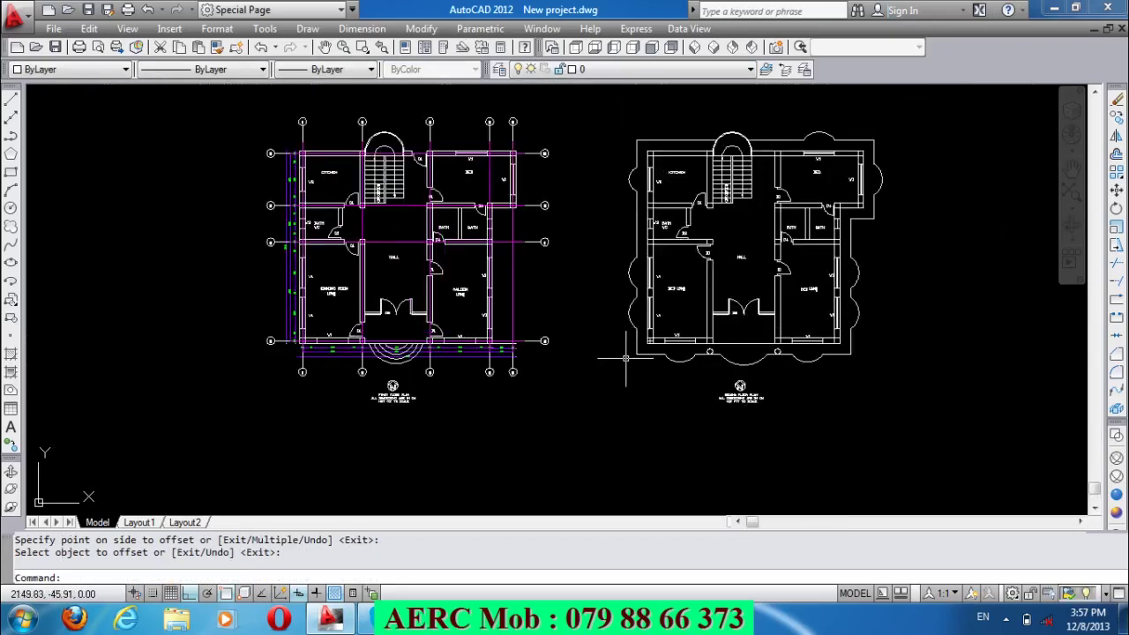
scroll(343, 349, up, 3)
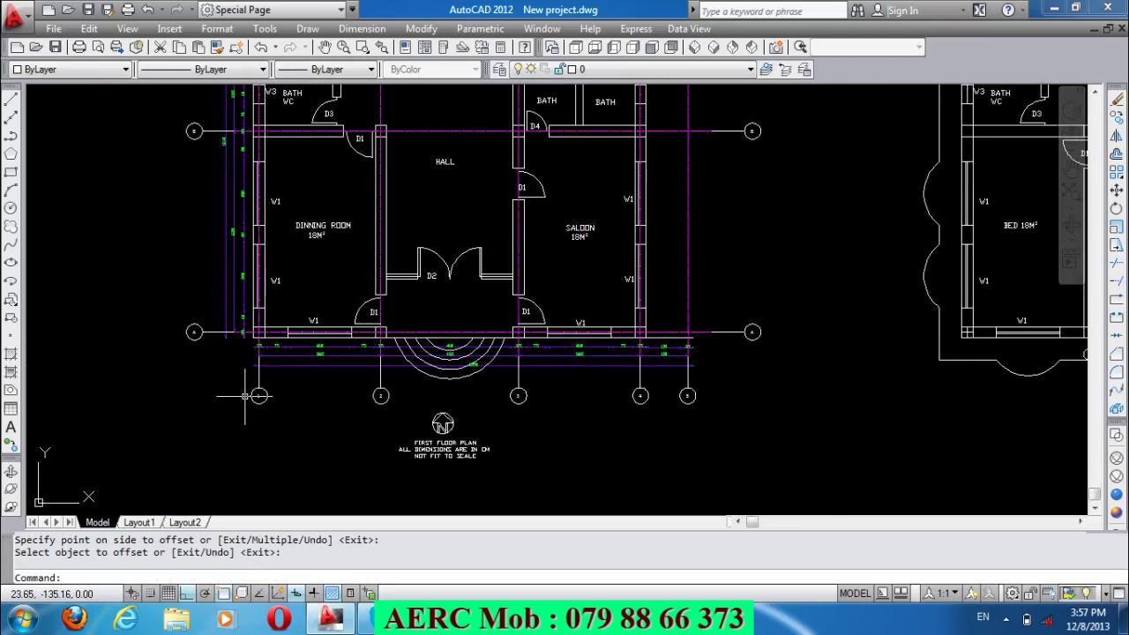
text(co)
key(Return)
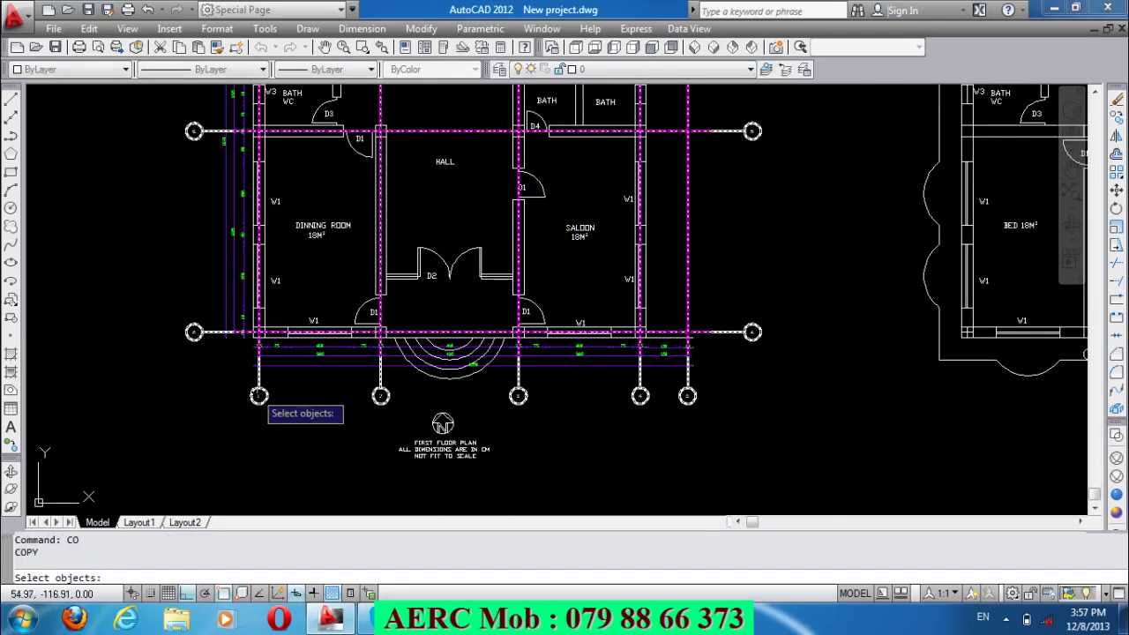
key(Escape)
scroll(384, 327, down, 4)
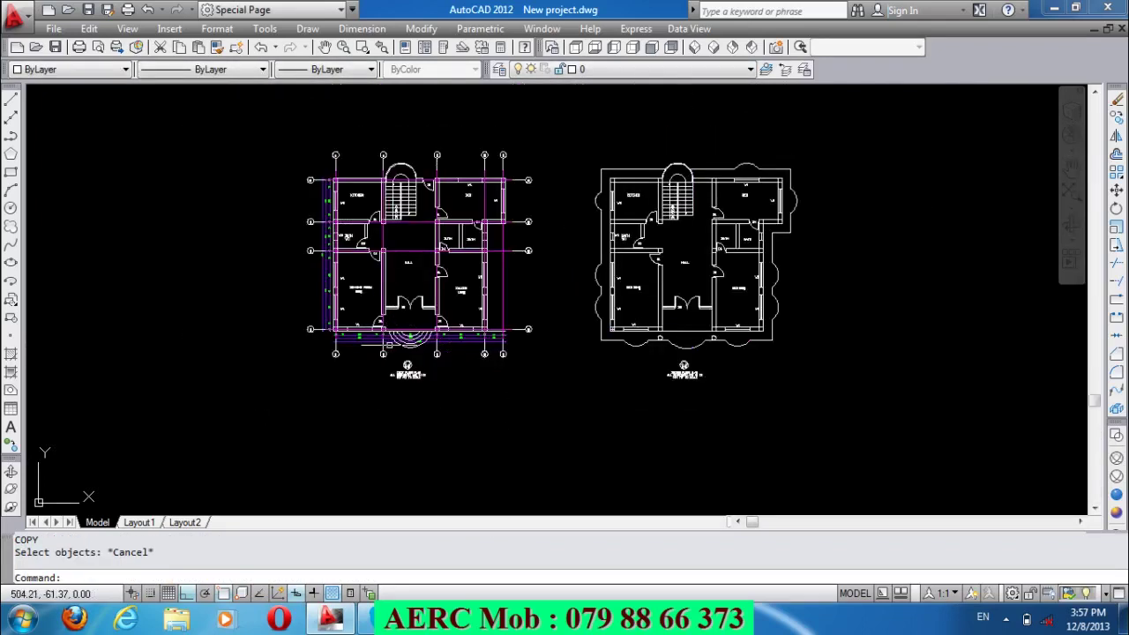
click(11, 354)
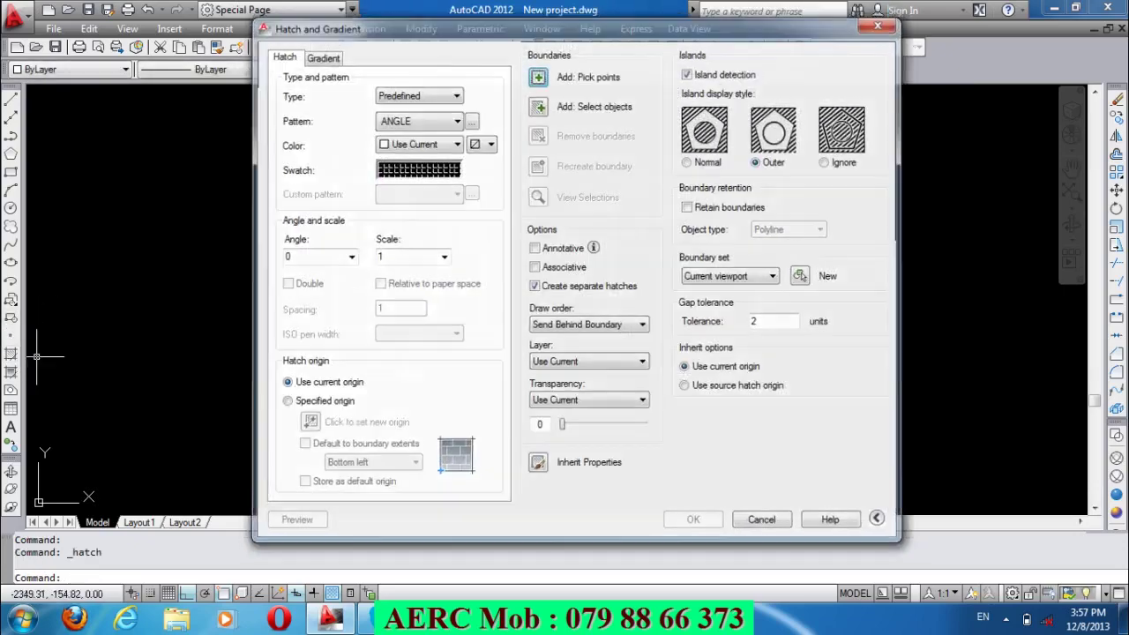
key(Escape)
click(11, 302)
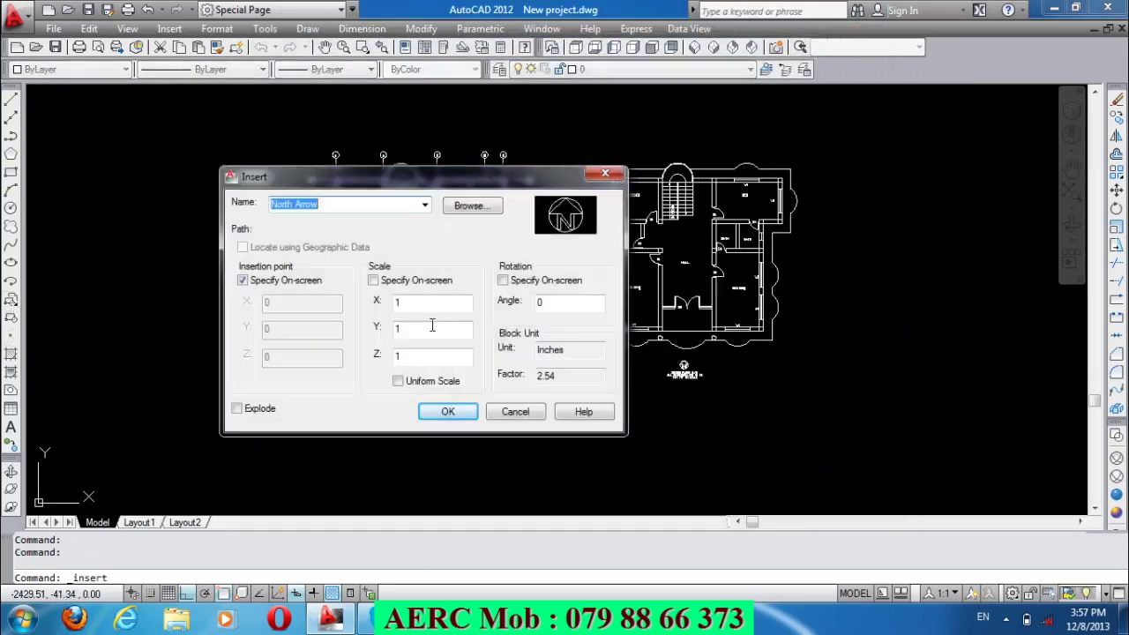
click(424, 206)
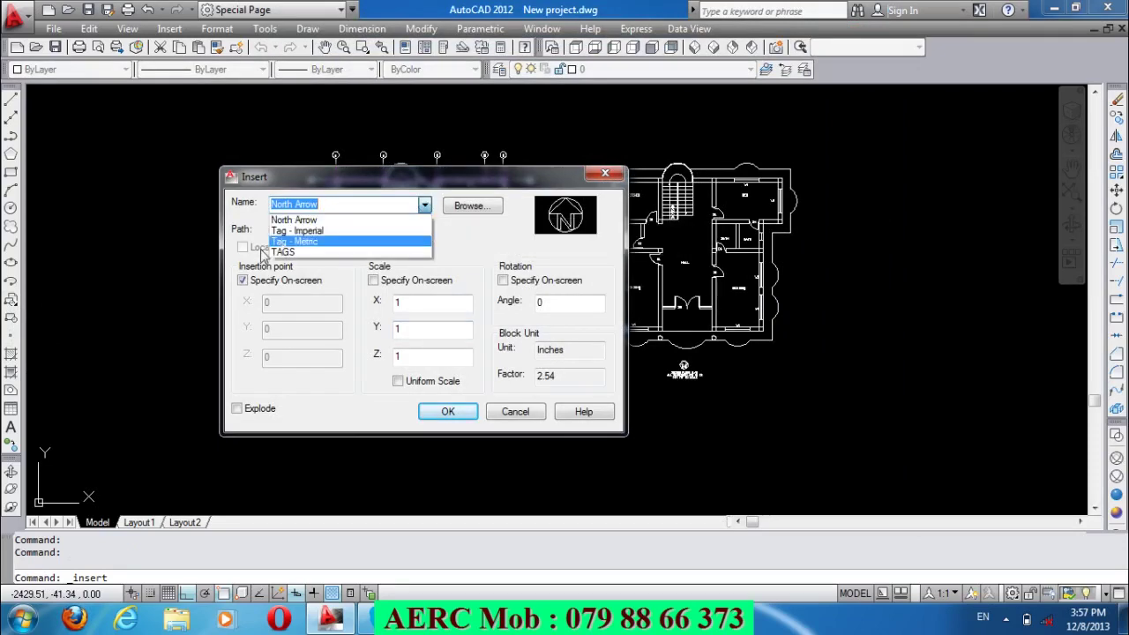
click(283, 252)
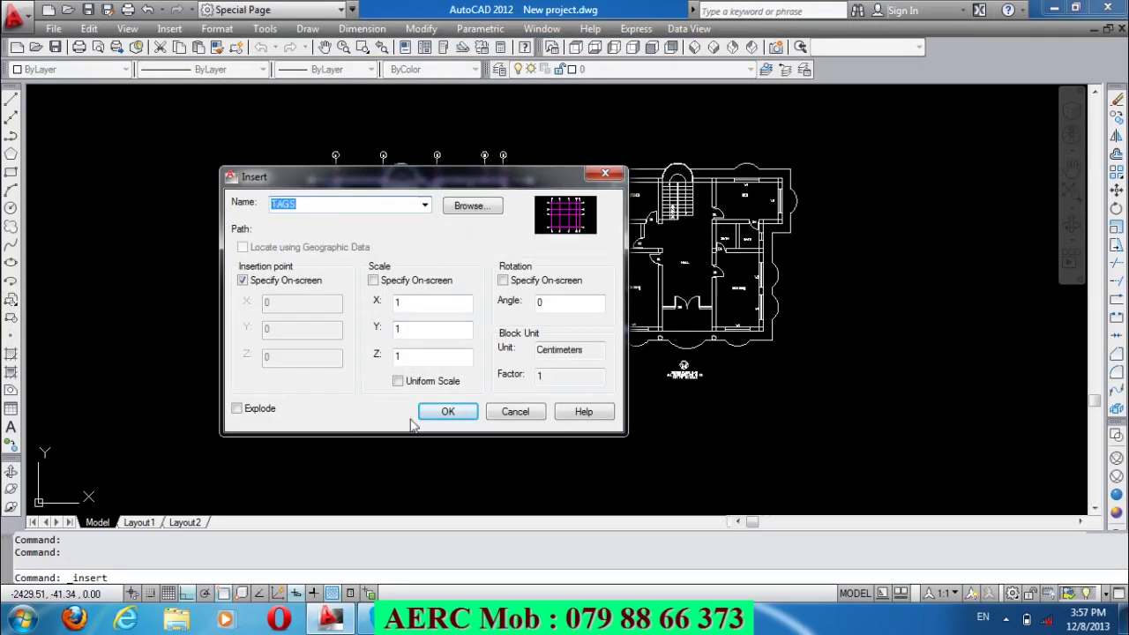
click(448, 412)
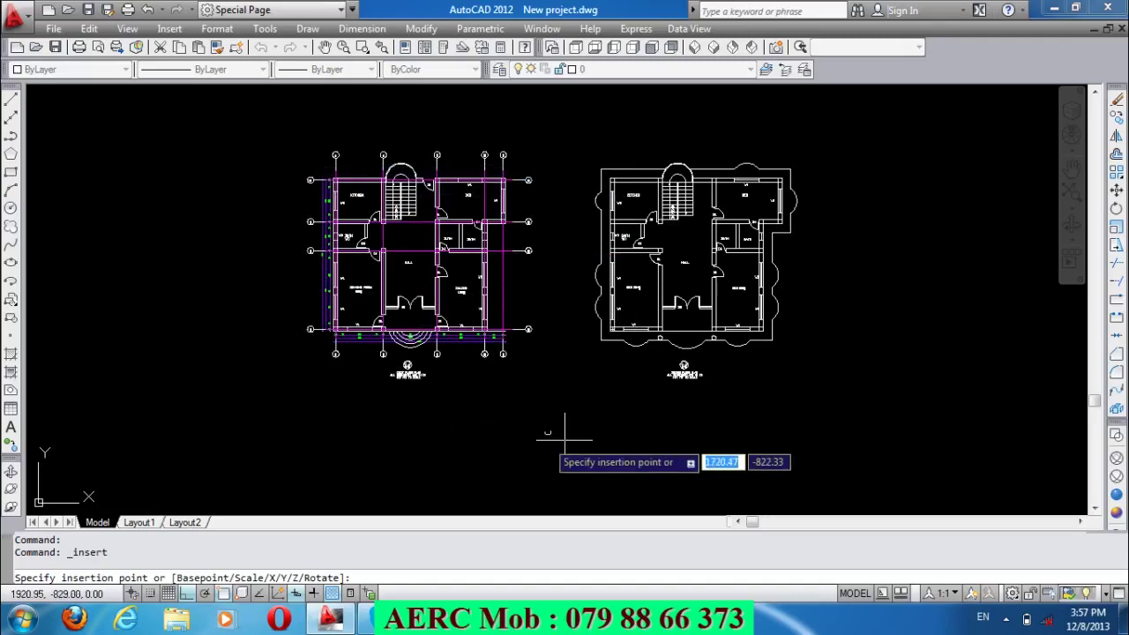
Place the TAGS grid block to the right of the second floor plan.
click(830, 429)
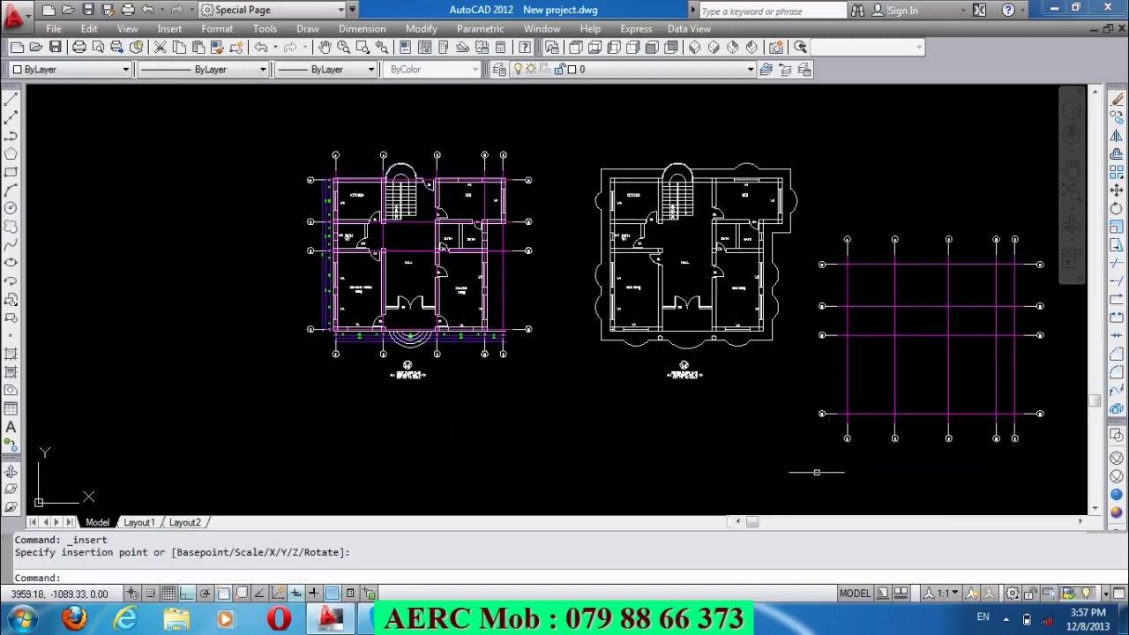
scroll(889, 443, up, 3)
scroll(887, 441, up, 2)
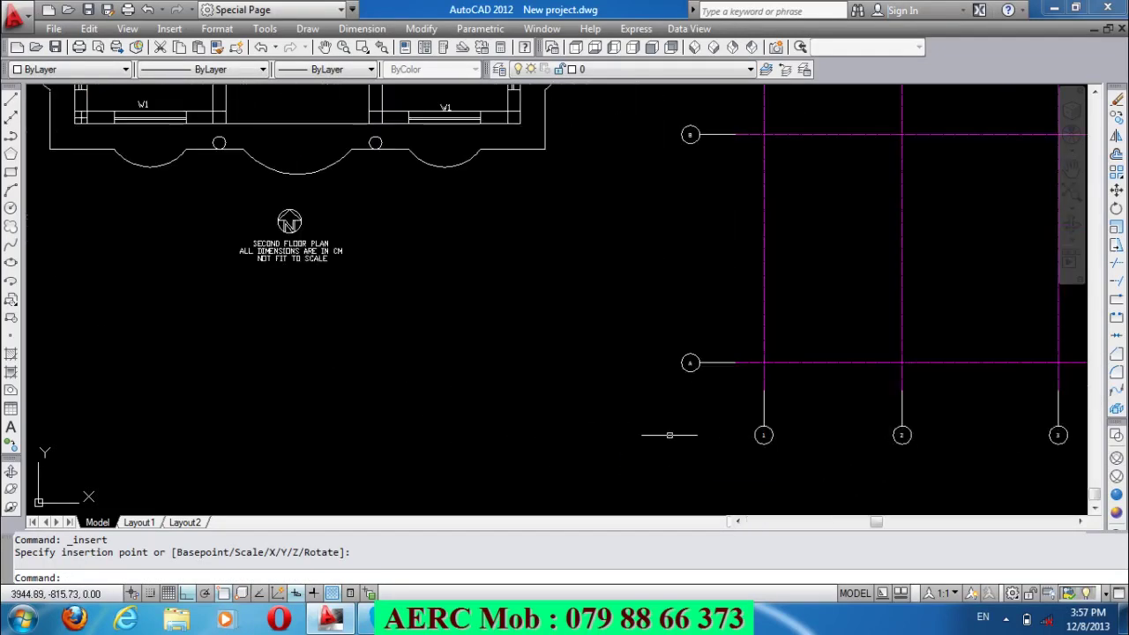
text(M)
Move the grid block from its A/1 intersection onto the second plan's wall corner.
key(Return)
click(787, 379)
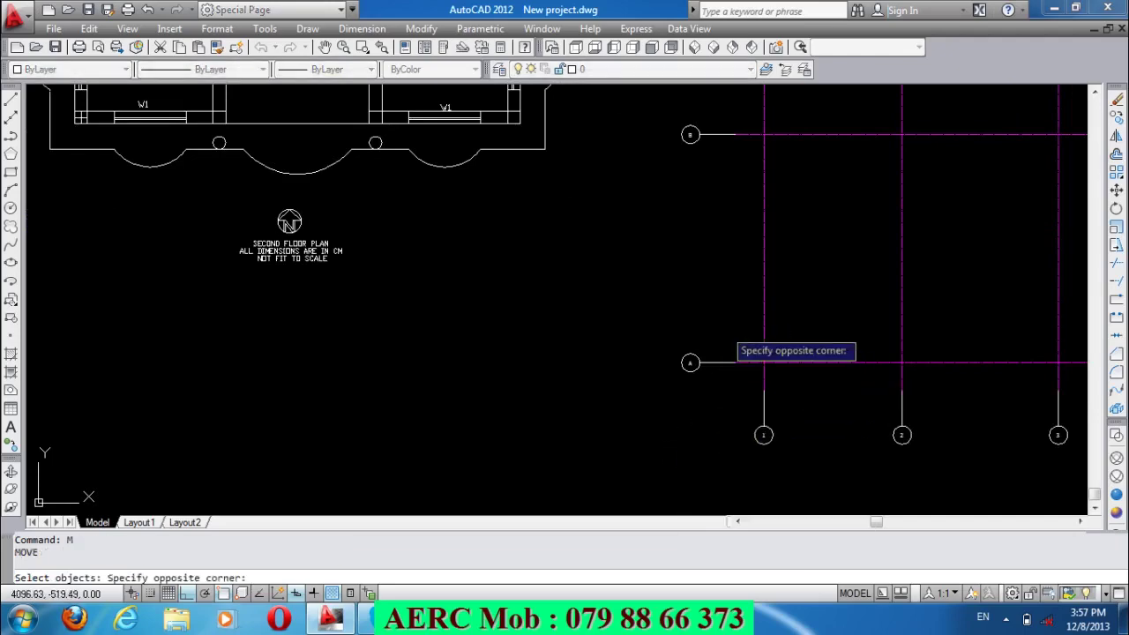
click(741, 346)
scroll(778, 363, up, 2)
scroll(778, 362, up, 5)
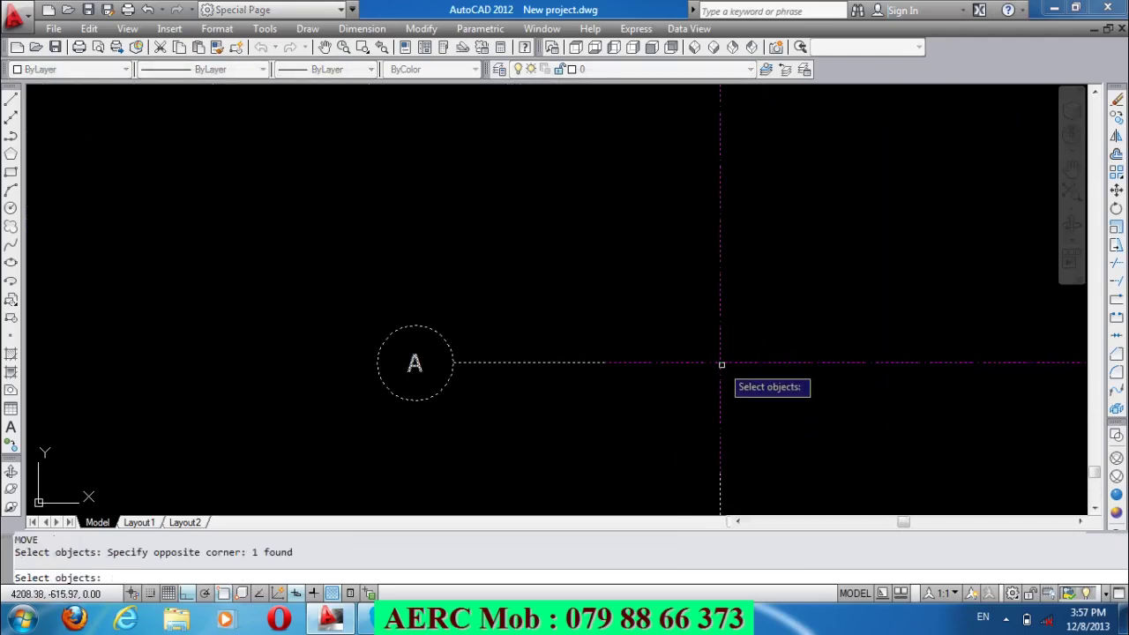
key(Return)
click(719, 361)
scroll(749, 371, down, 3)
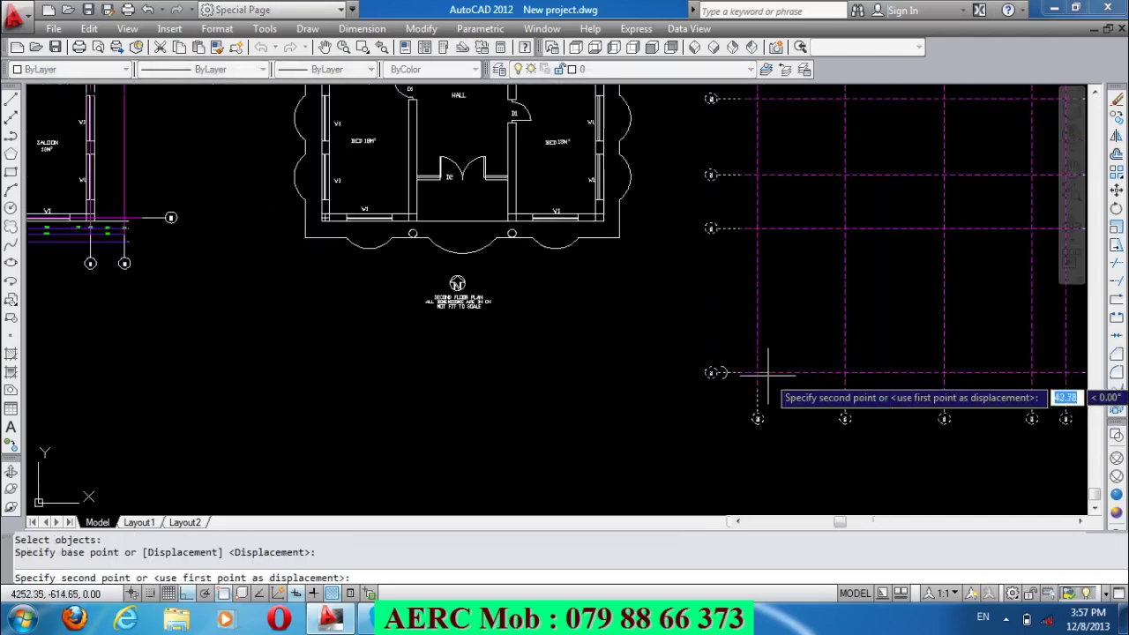
scroll(727, 376, down, 2)
scroll(679, 353, up, 3)
scroll(679, 353, up, 3)
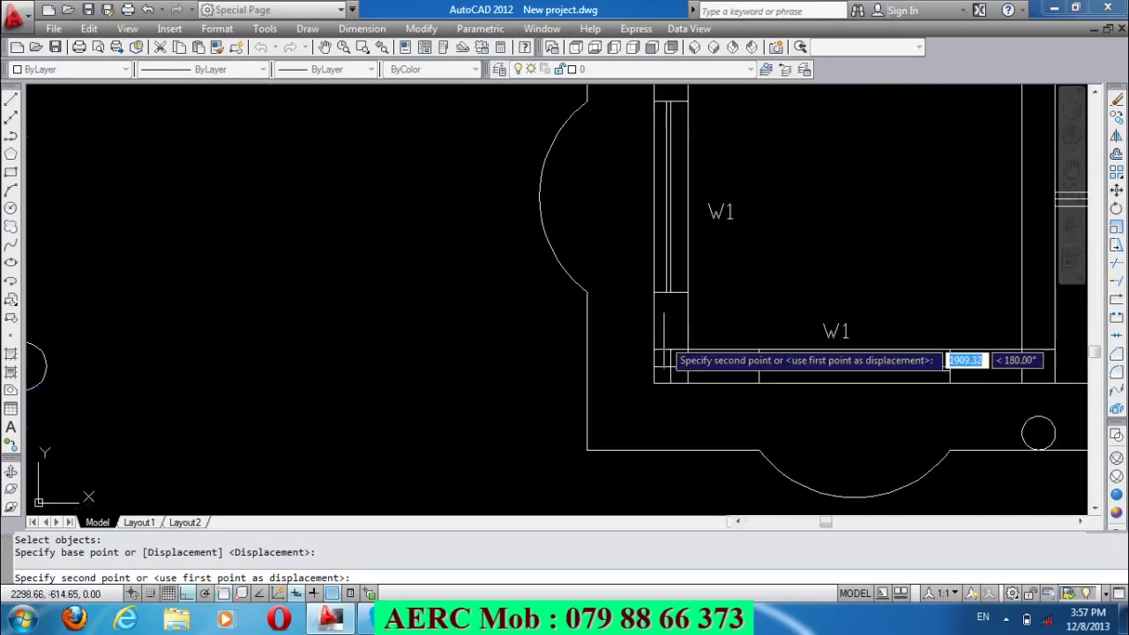
scroll(680, 352, up, 2)
click(650, 421)
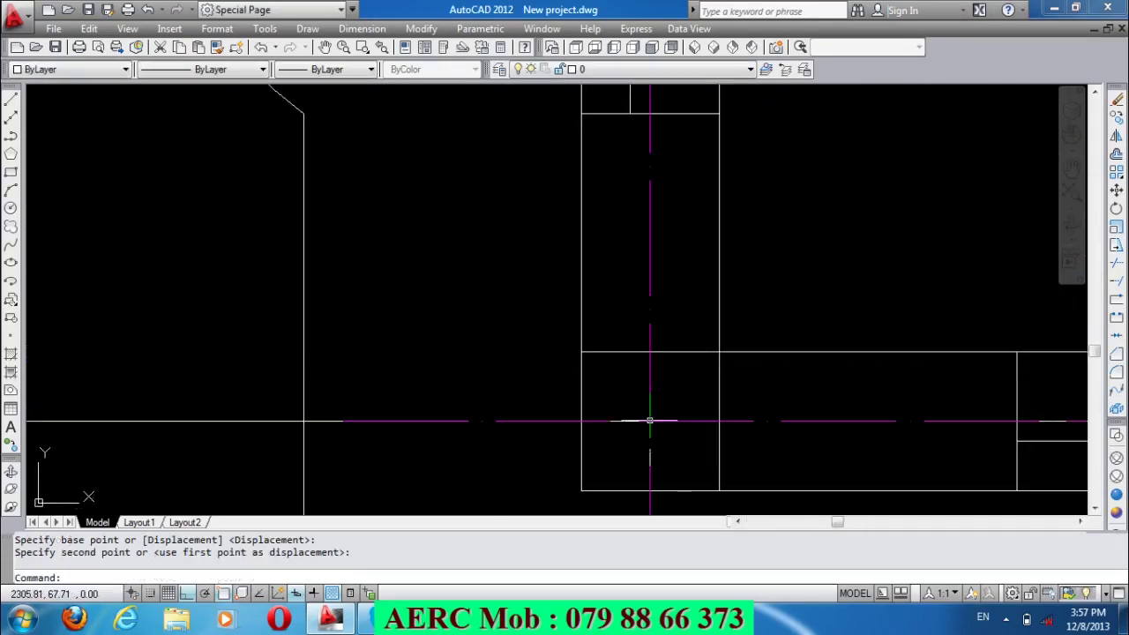
scroll(608, 433, down, 2)
scroll(503, 422, down, 2)
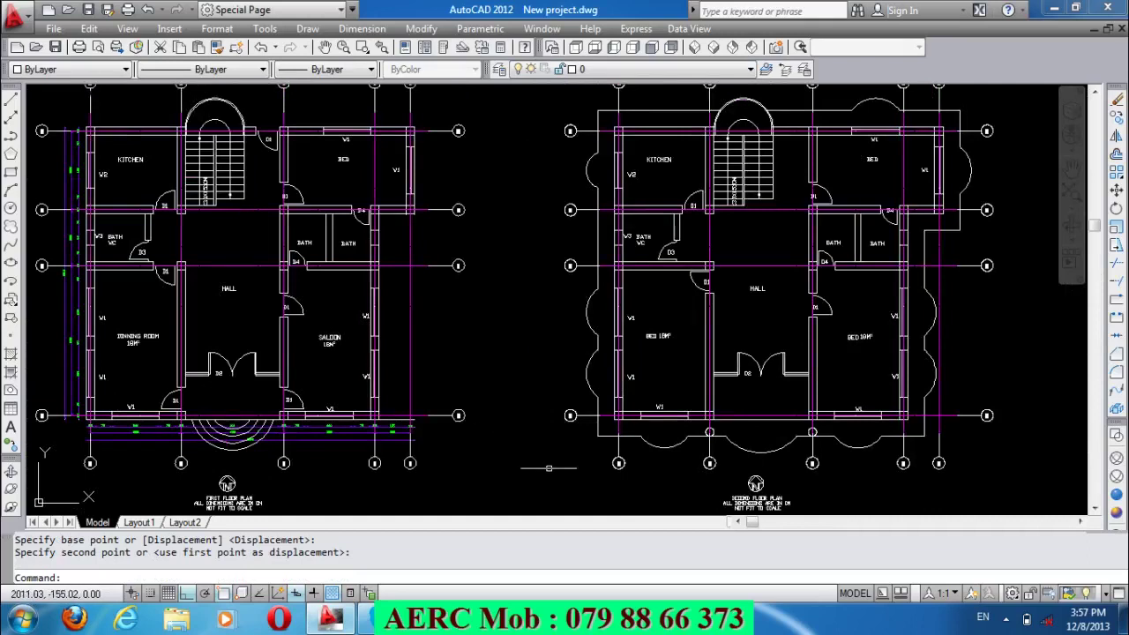
scroll(591, 446, down, 2)
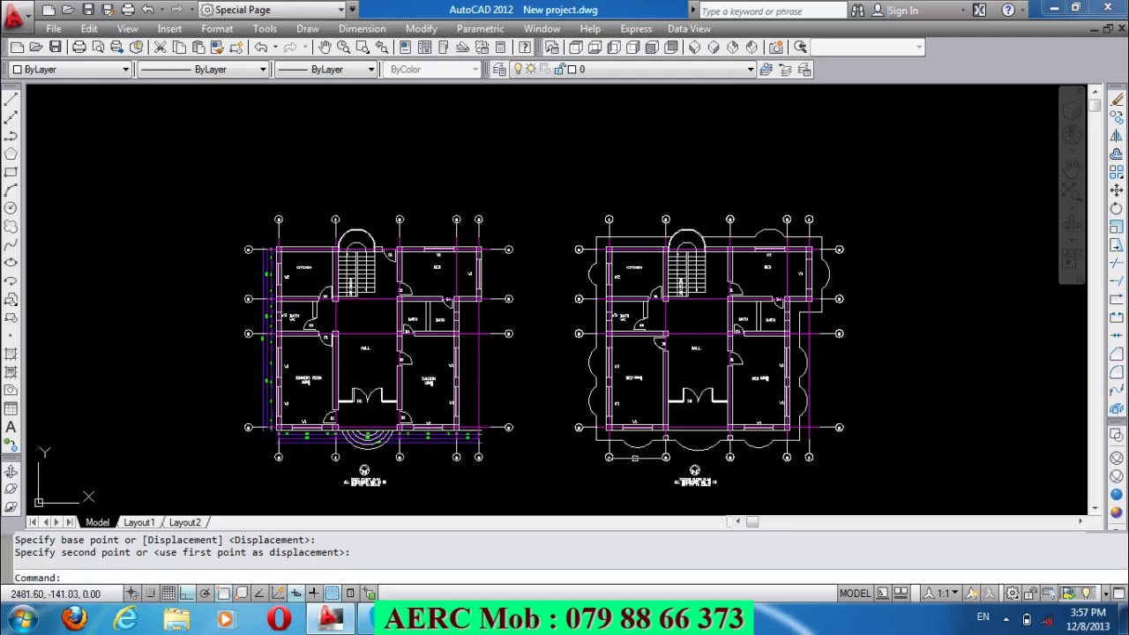
scroll(678, 495, up, 3)
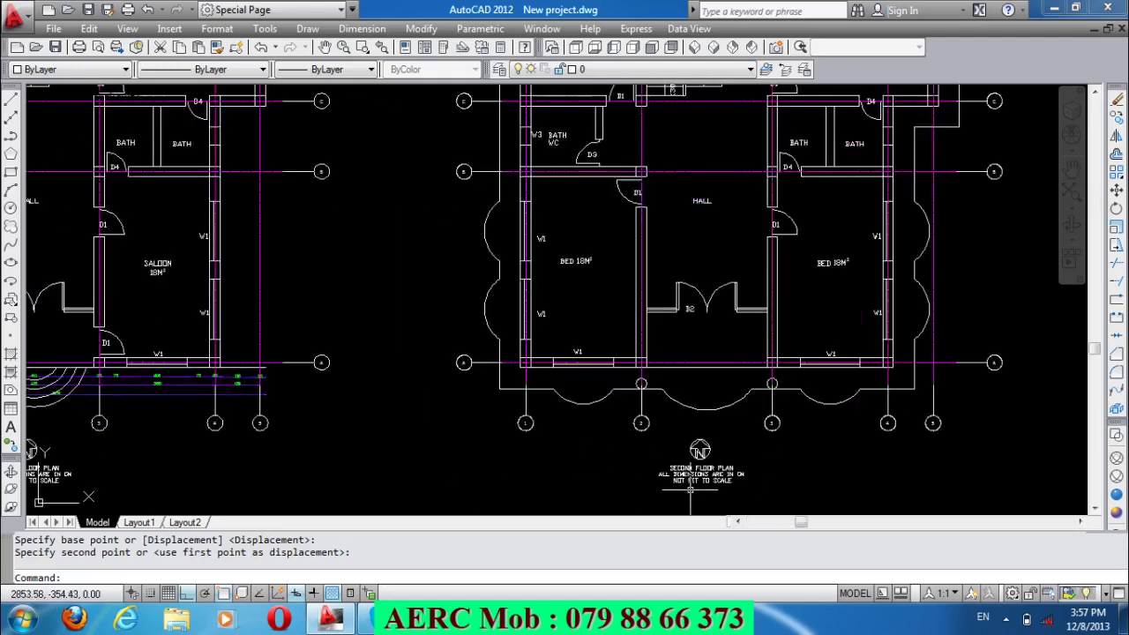
scroll(693, 483, up, 2)
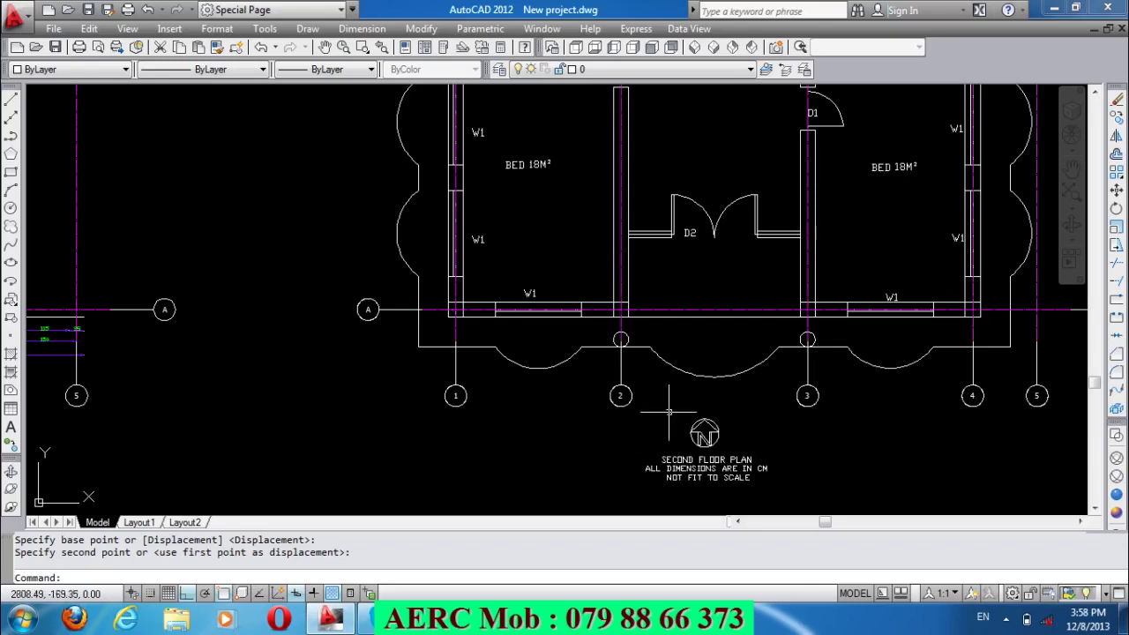
scroll(706, 400, down, 2)
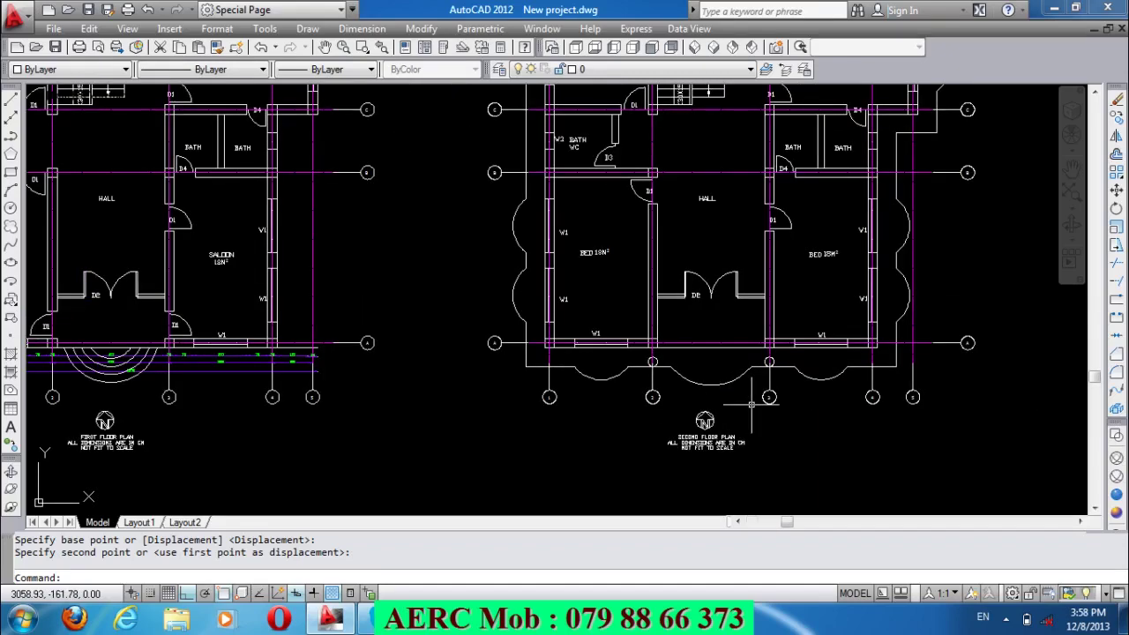
scroll(751, 404, down, 2)
scroll(336, 402, up, 2)
scroll(335, 401, up, 3)
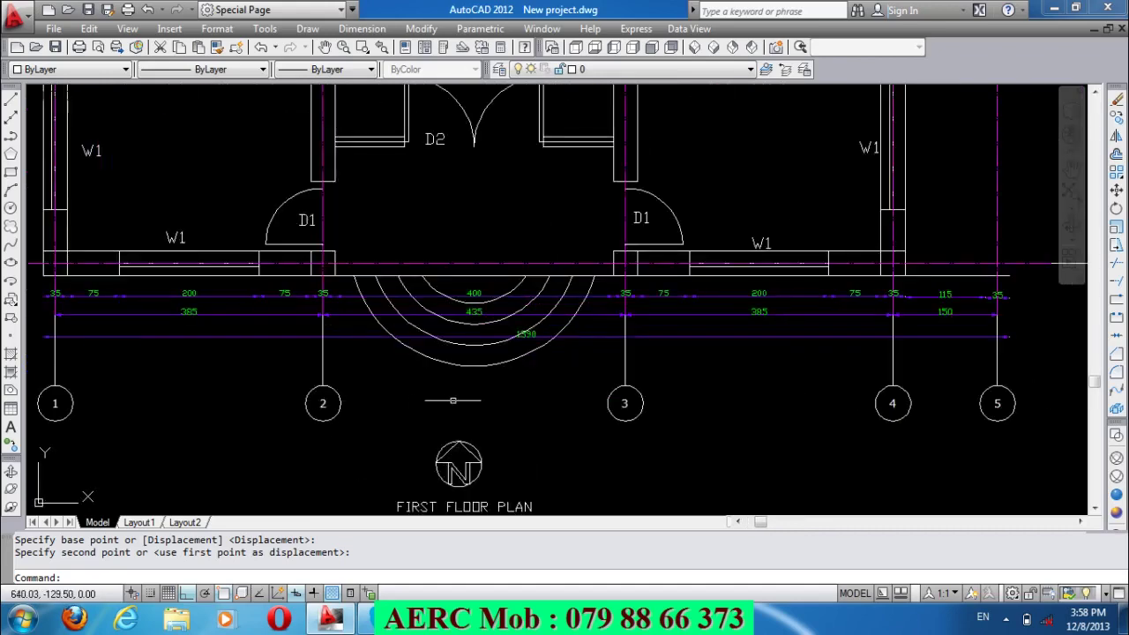
scroll(453, 401, down, 2)
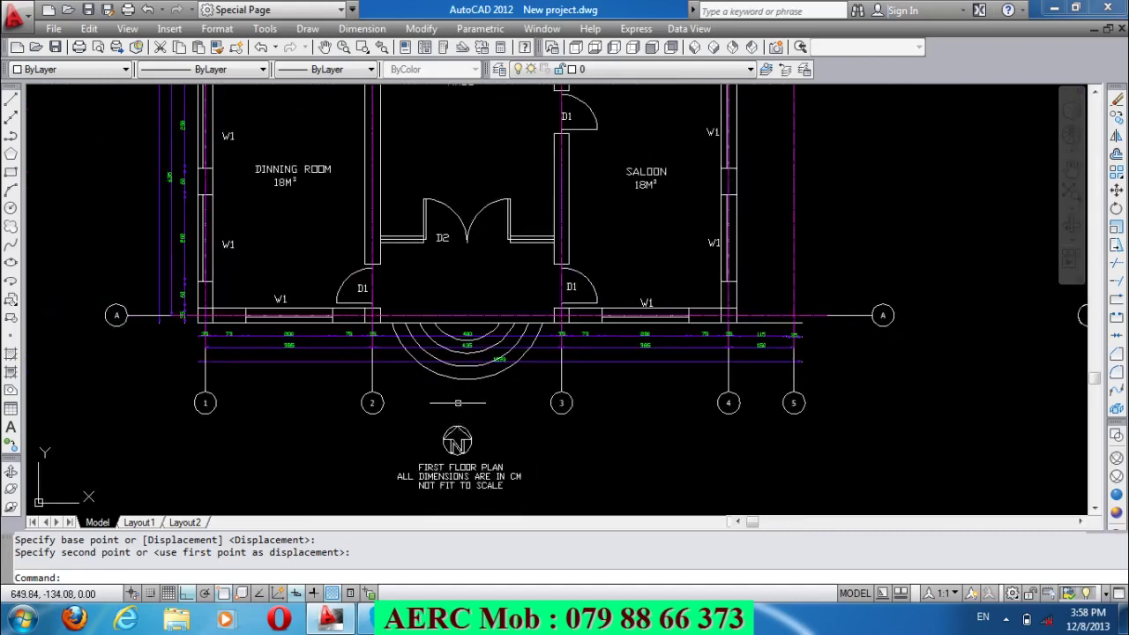
scroll(457, 443, down, 2)
scroll(457, 432, down, 2)
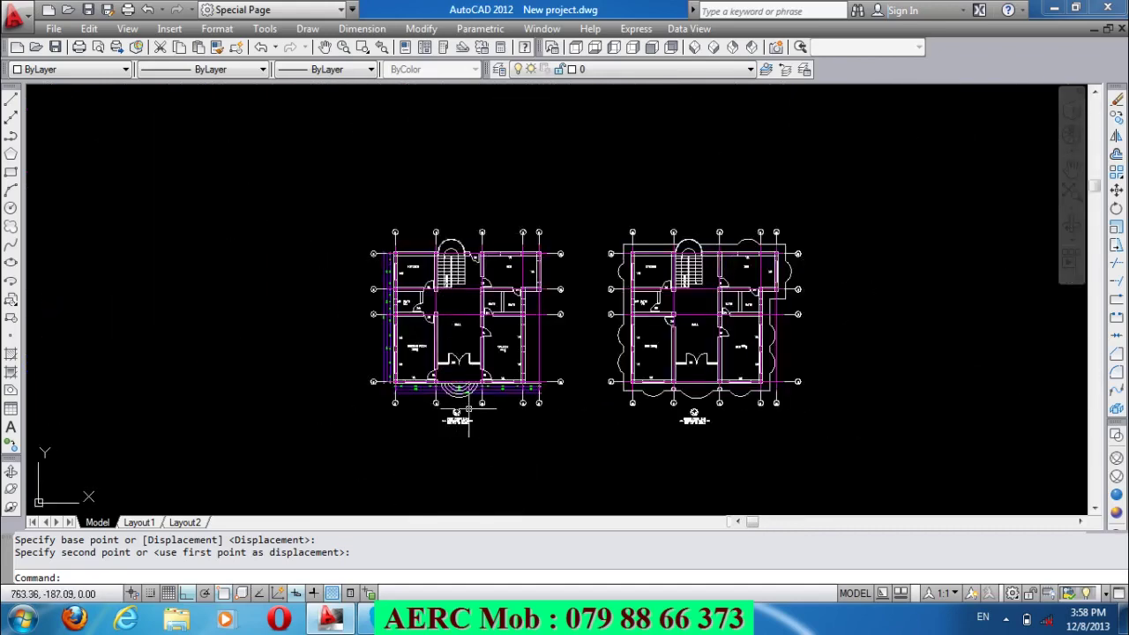
scroll(468, 409, up, 4)
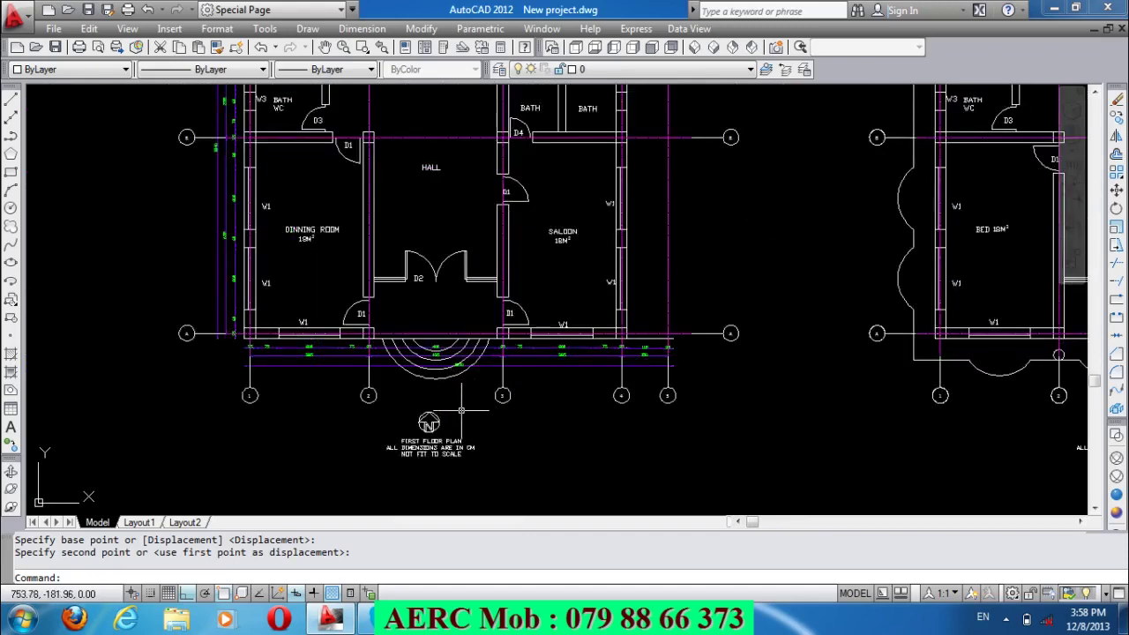
scroll(450, 401, up, 3)
scroll(388, 401, up, 2)
text(C)
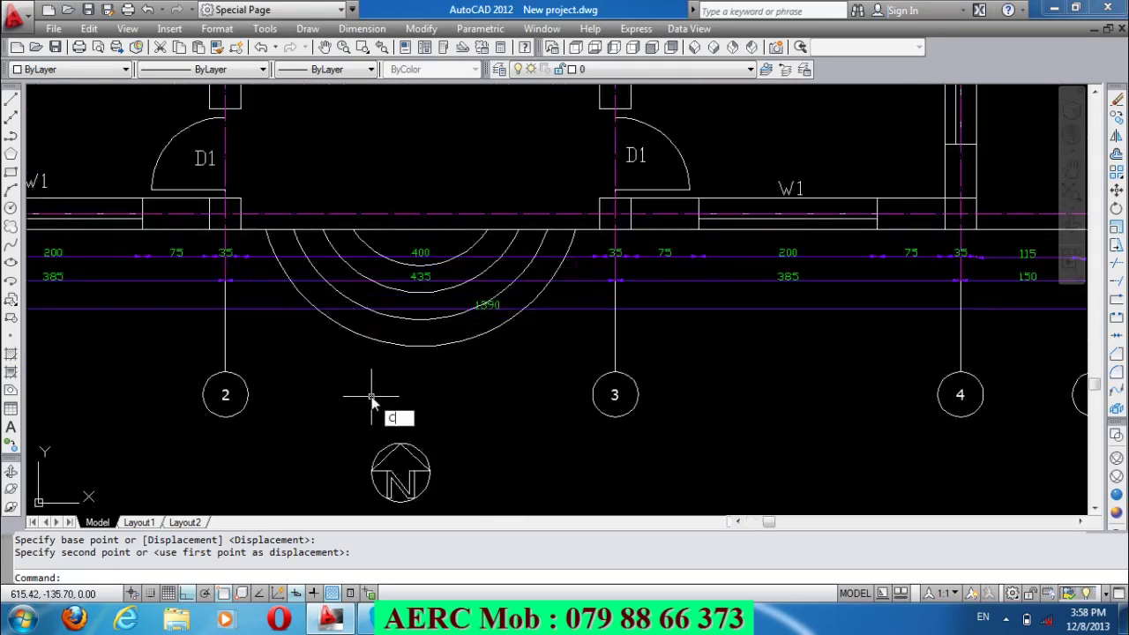
Start COPY and window-select the first floor's grid lines and bottom dimensions, including the 75.
text(o)
key(Return)
scroll(384, 392, down, 4)
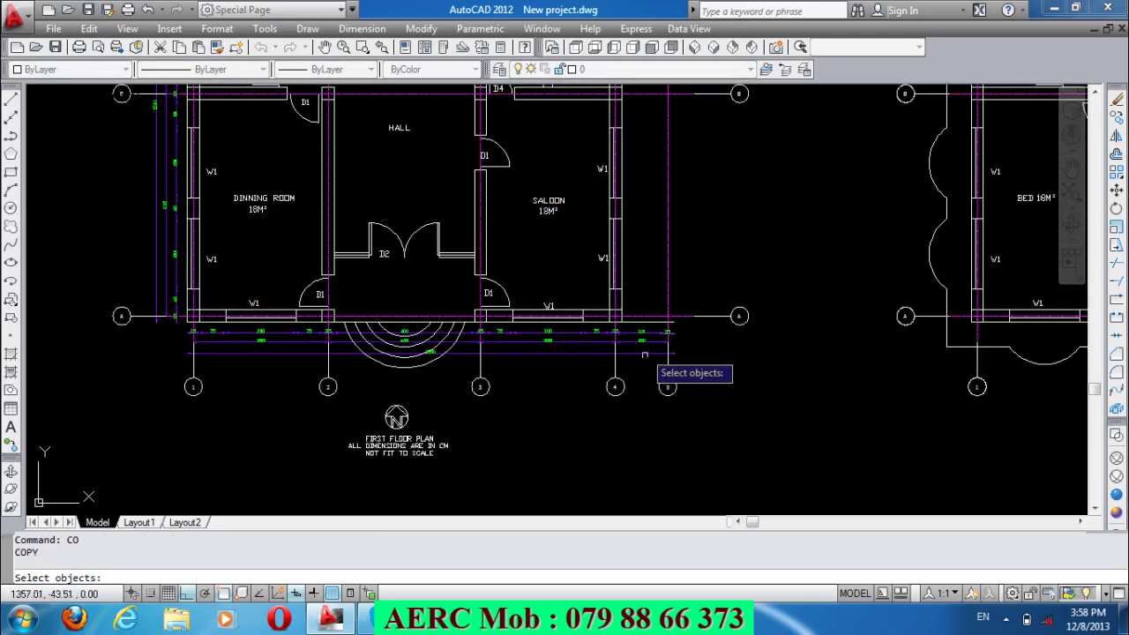
click(669, 348)
click(605, 349)
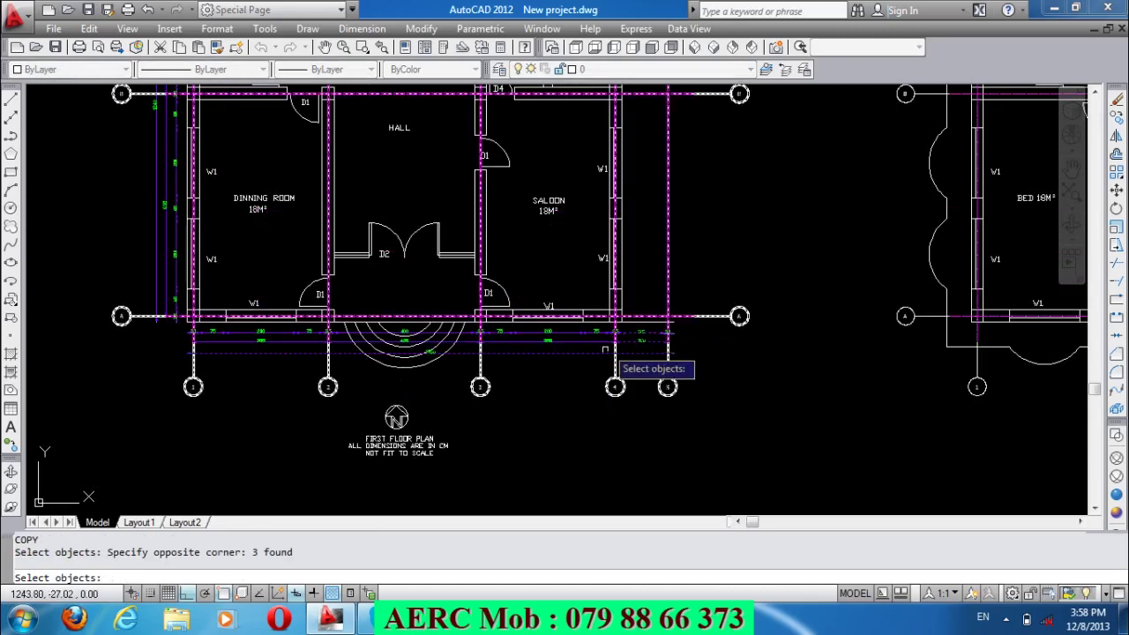
click(598, 364)
click(550, 350)
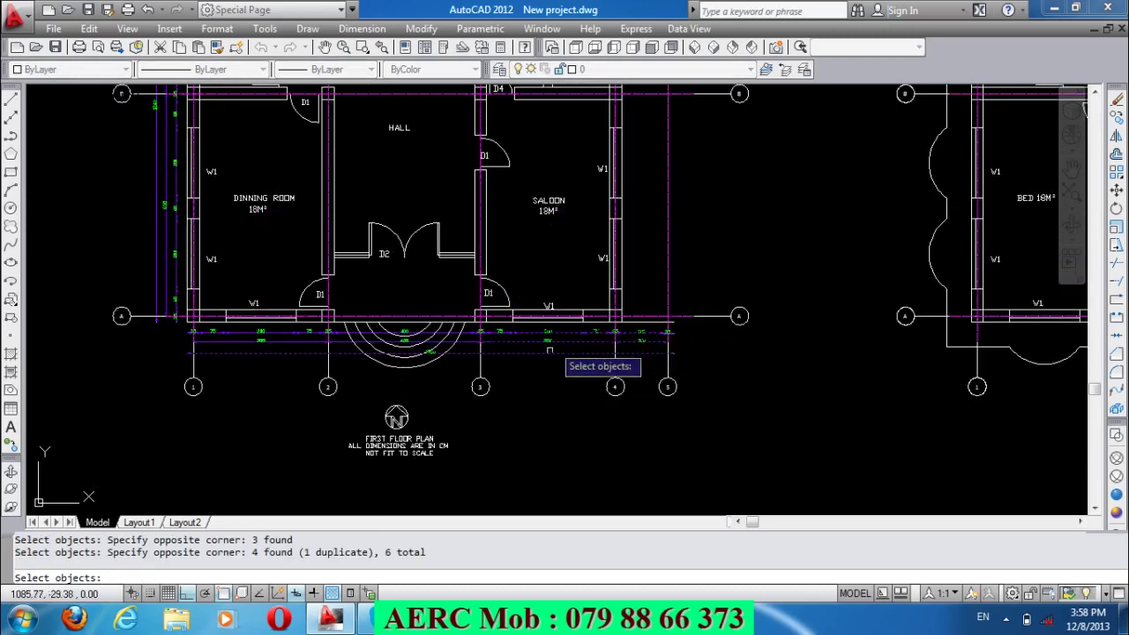
scroll(643, 341, up, 1)
scroll(642, 340, up, 3)
scroll(642, 341, down, 3)
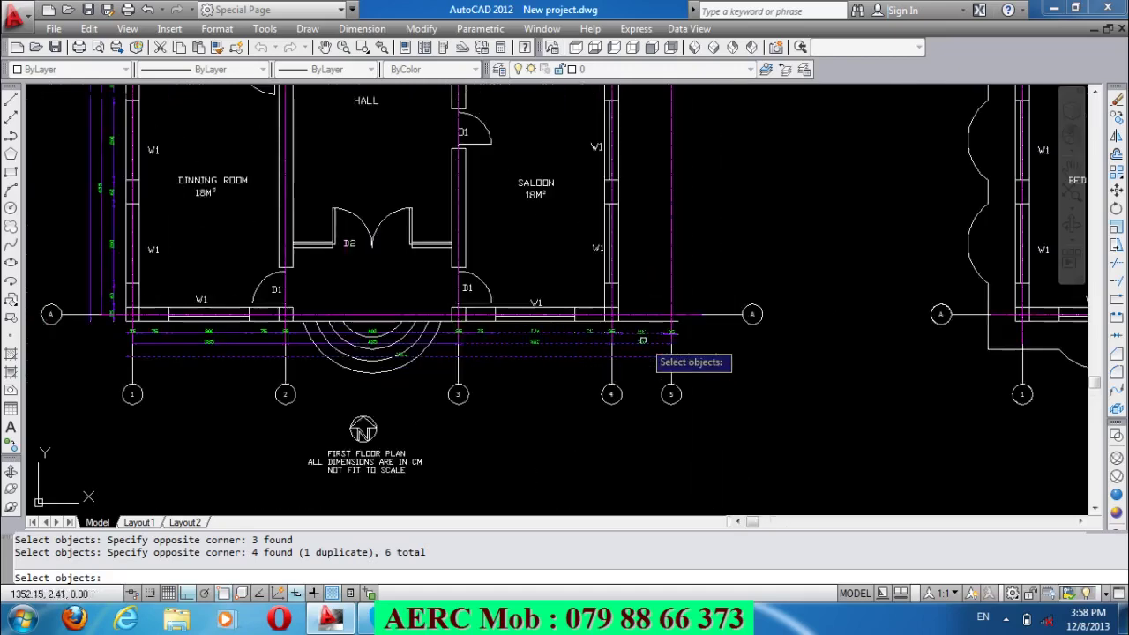
scroll(393, 385, up, 5)
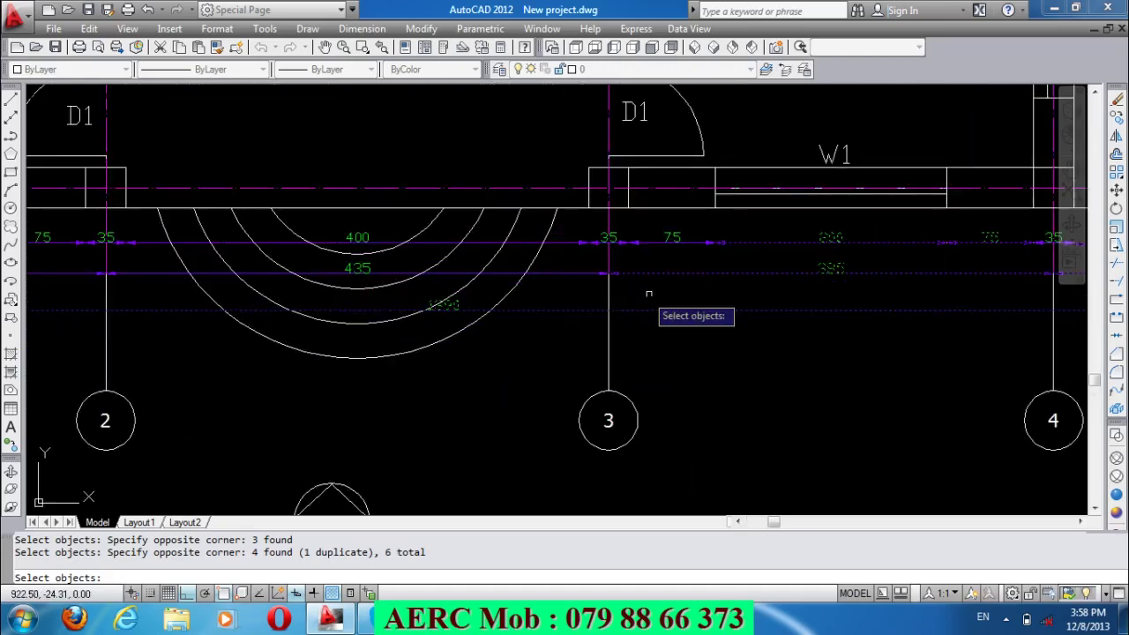
click(679, 288)
click(650, 222)
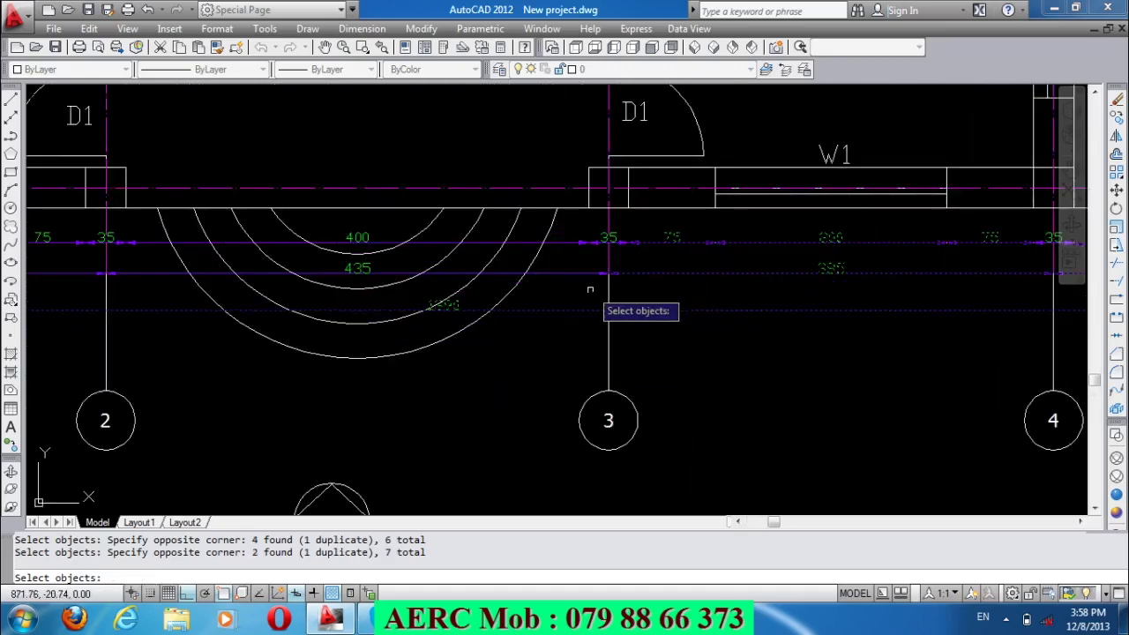
click(590, 290)
click(564, 228)
scroll(660, 284, down, 2)
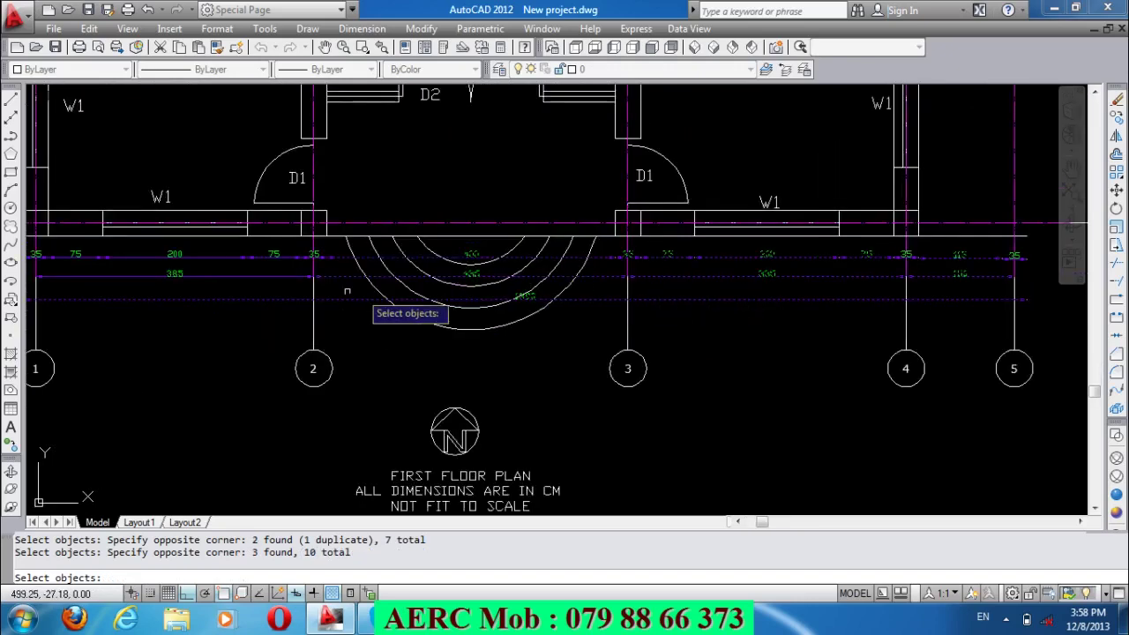
Add the 75 and 35 dimensions plus the bottom and left-side dimensions near grid A.
click(287, 282)
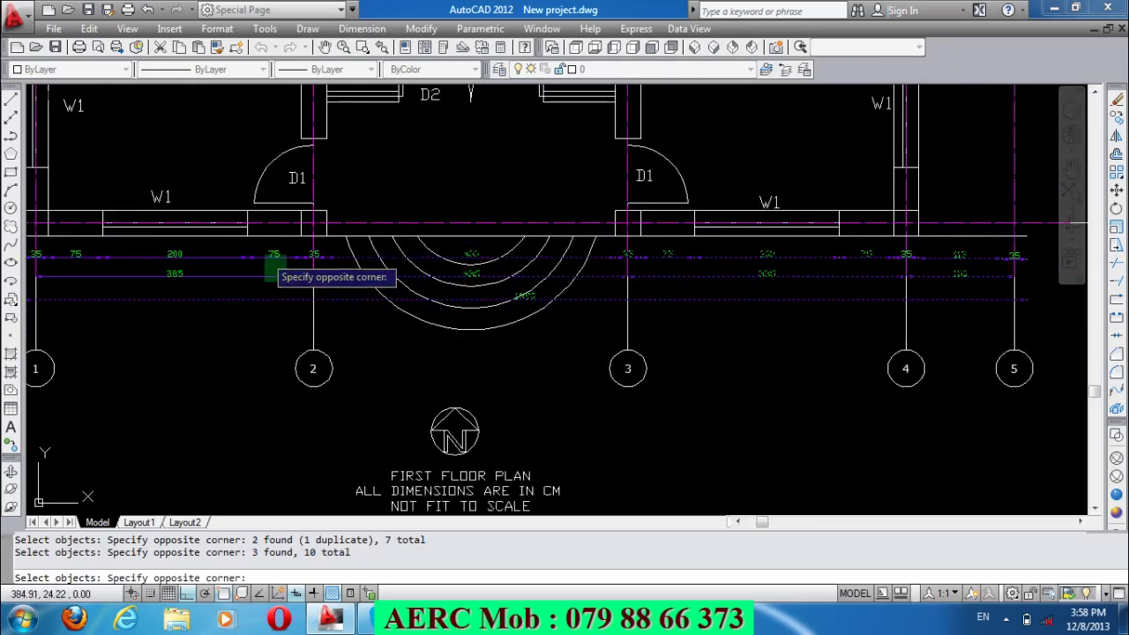
click(266, 256)
scroll(304, 257, up, 3)
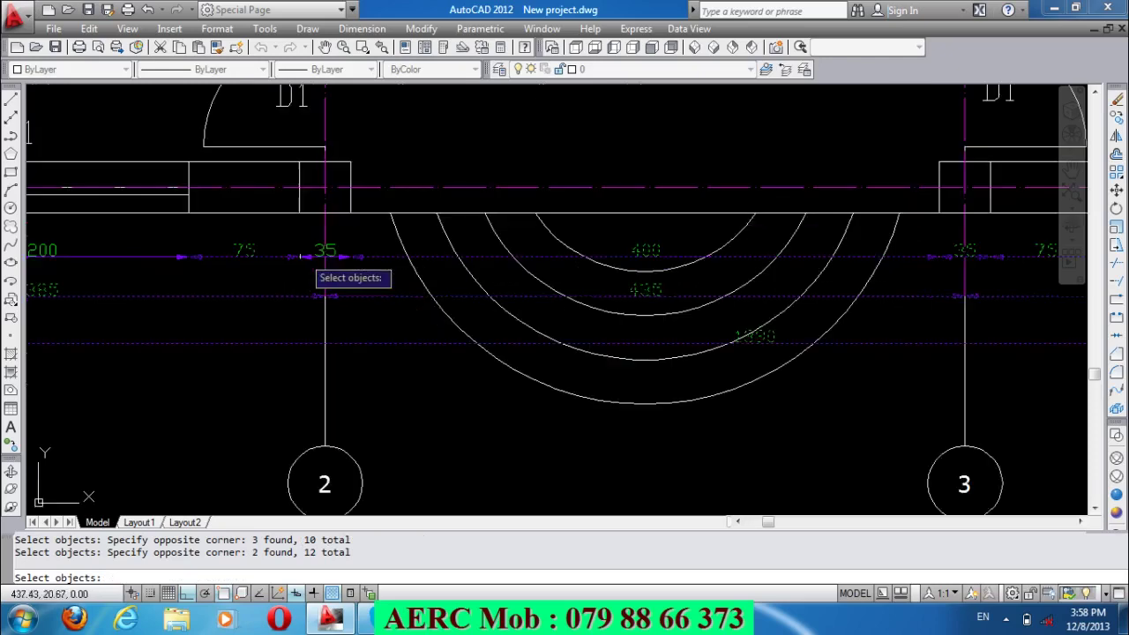
scroll(303, 256, up, 2)
click(335, 253)
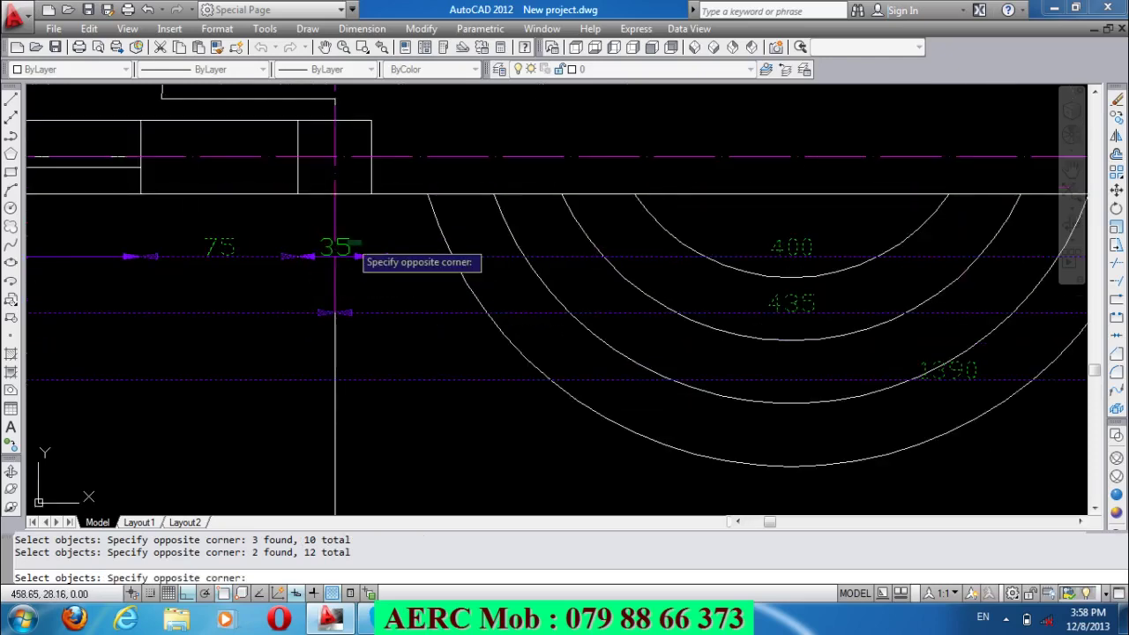
click(328, 274)
scroll(327, 274, down, 4)
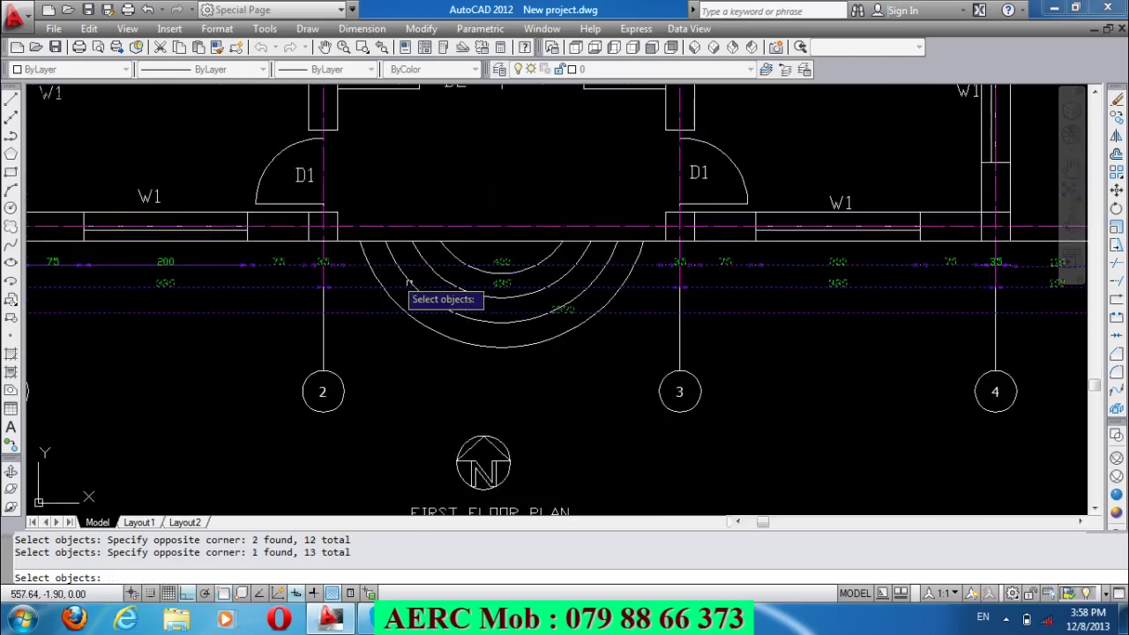
scroll(393, 322, down, 3)
scroll(318, 298, up, 3)
scroll(300, 281, up, 2)
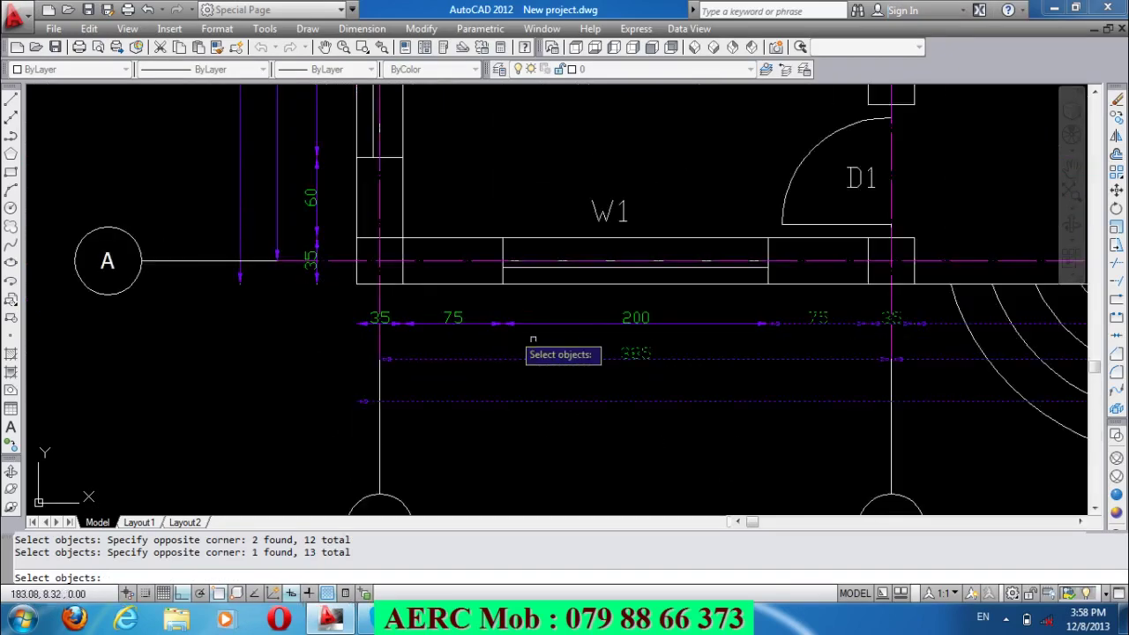
click(732, 344)
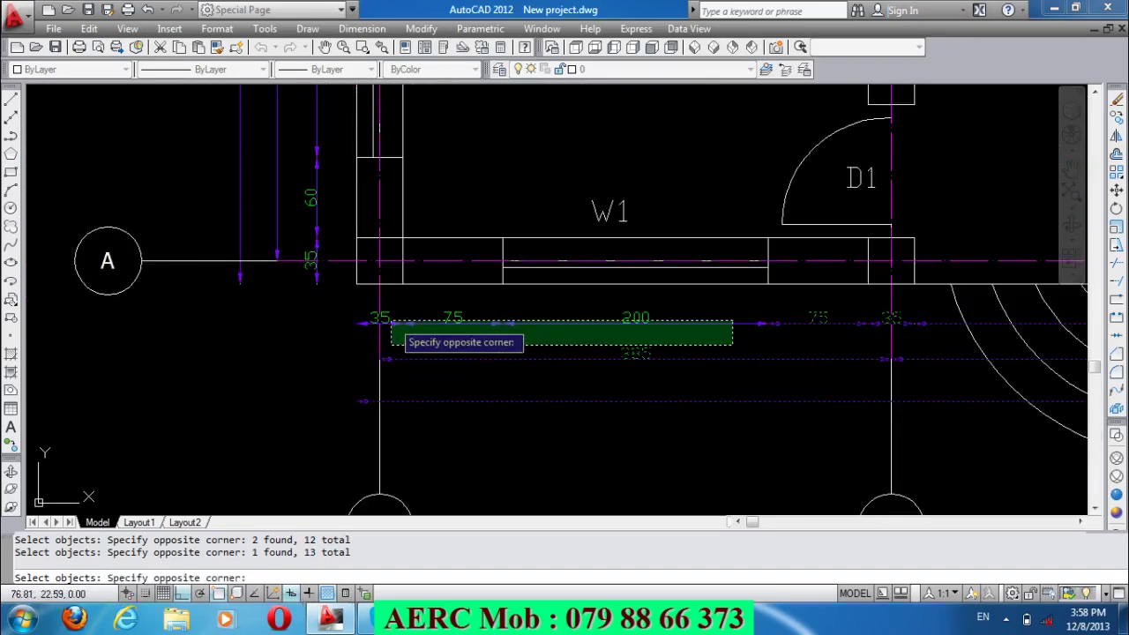
click(392, 323)
scroll(477, 368, down, 2)
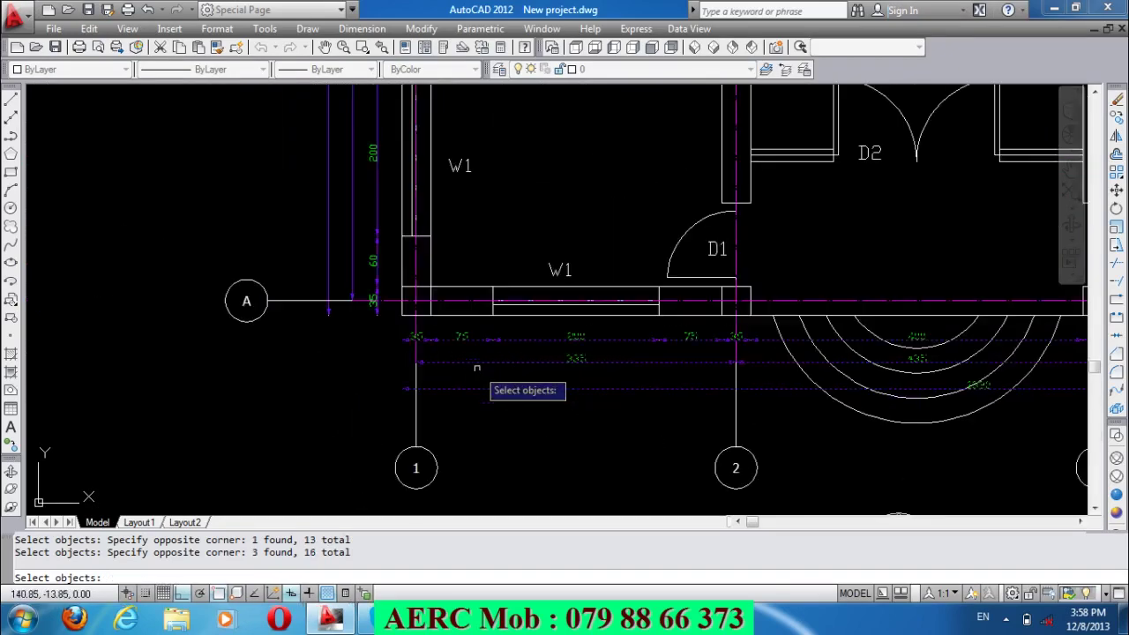
click(389, 276)
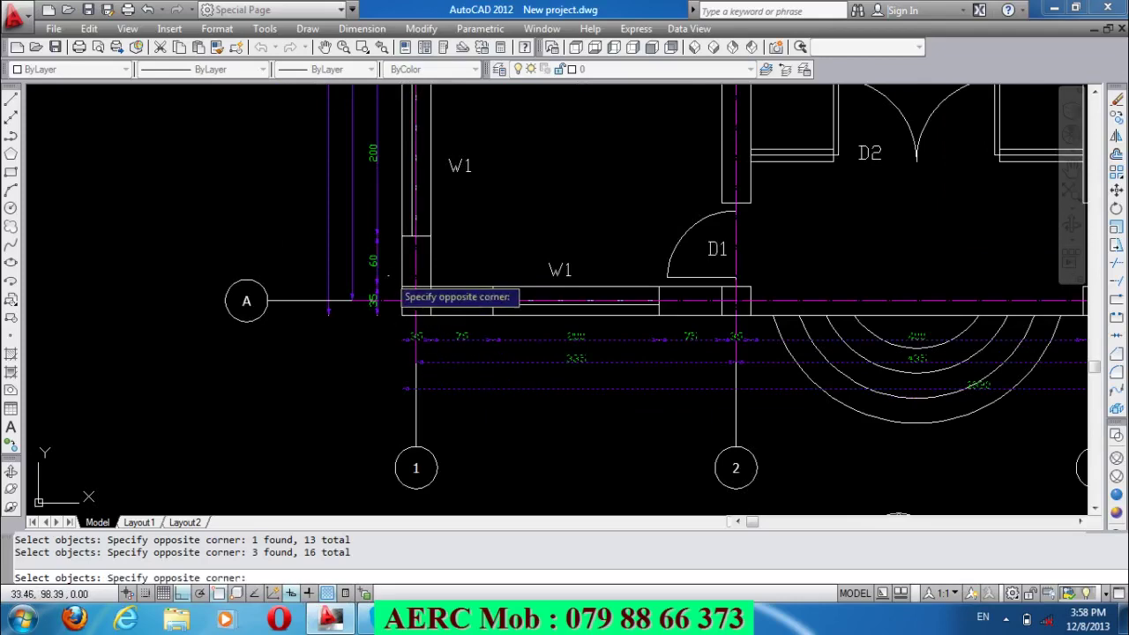
click(296, 217)
scroll(379, 432, down, 1)
scroll(392, 415, down, 2)
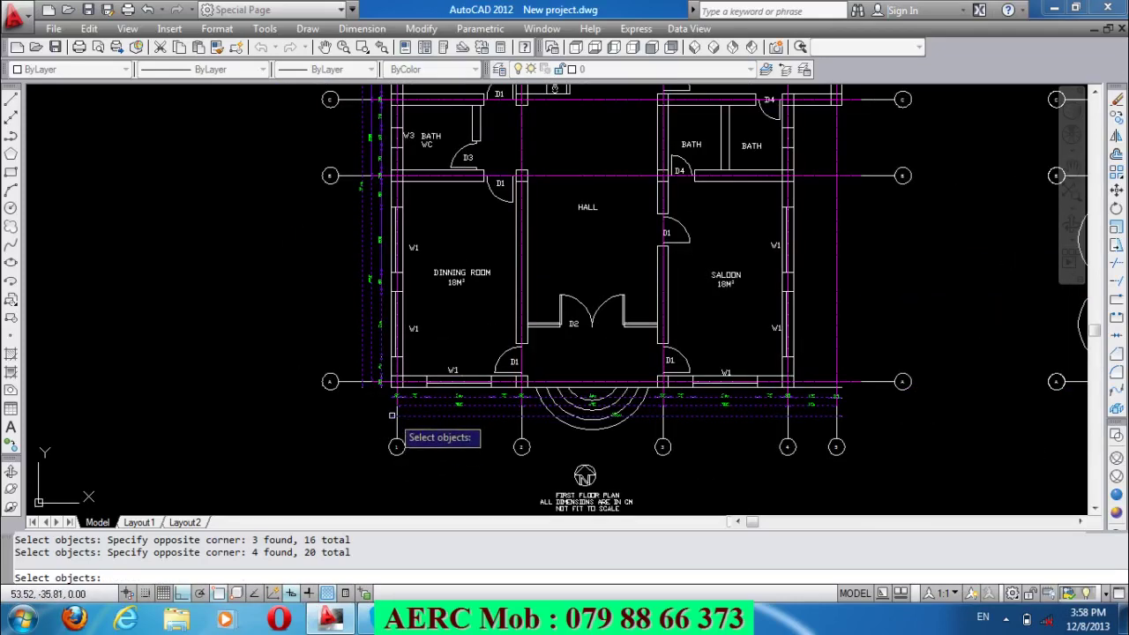
scroll(393, 411, down, 1)
scroll(397, 353, up, 5)
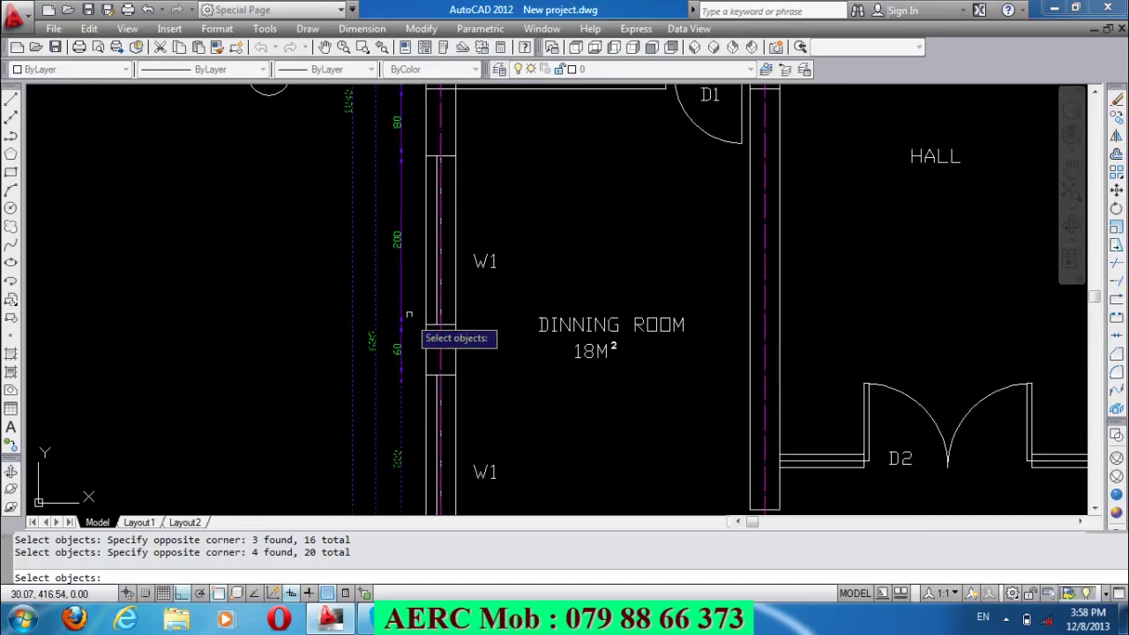
Add the 60, 80, 70 and 35 side dimensions by the dining room and grid B.
click(408, 314)
click(402, 301)
click(401, 309)
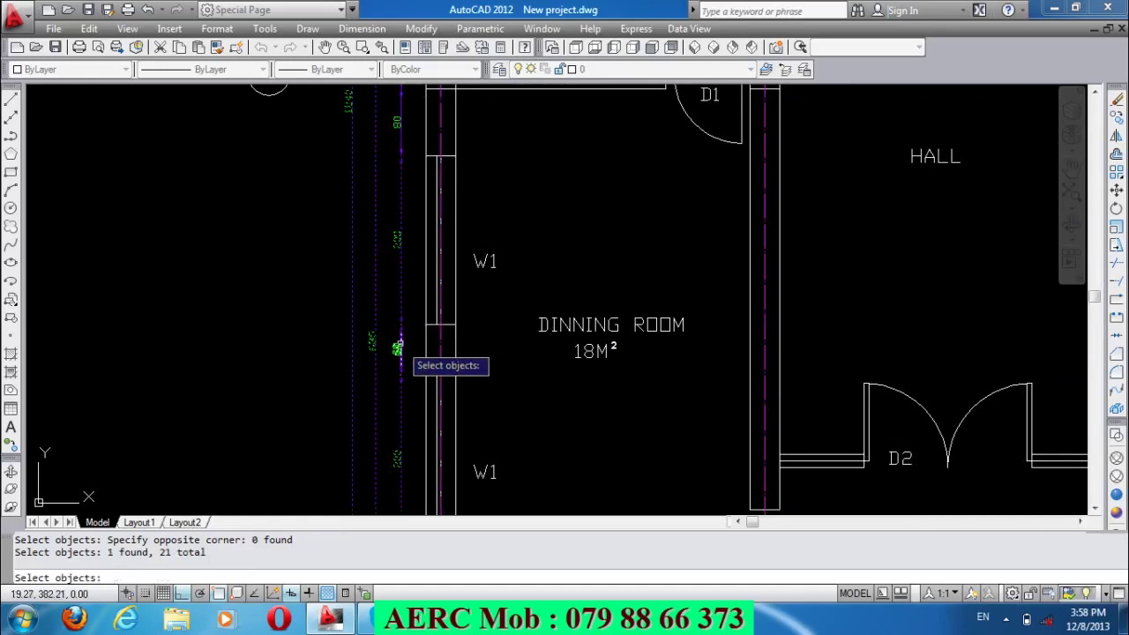
click(398, 347)
scroll(441, 414, down, 3)
scroll(486, 305, up, 5)
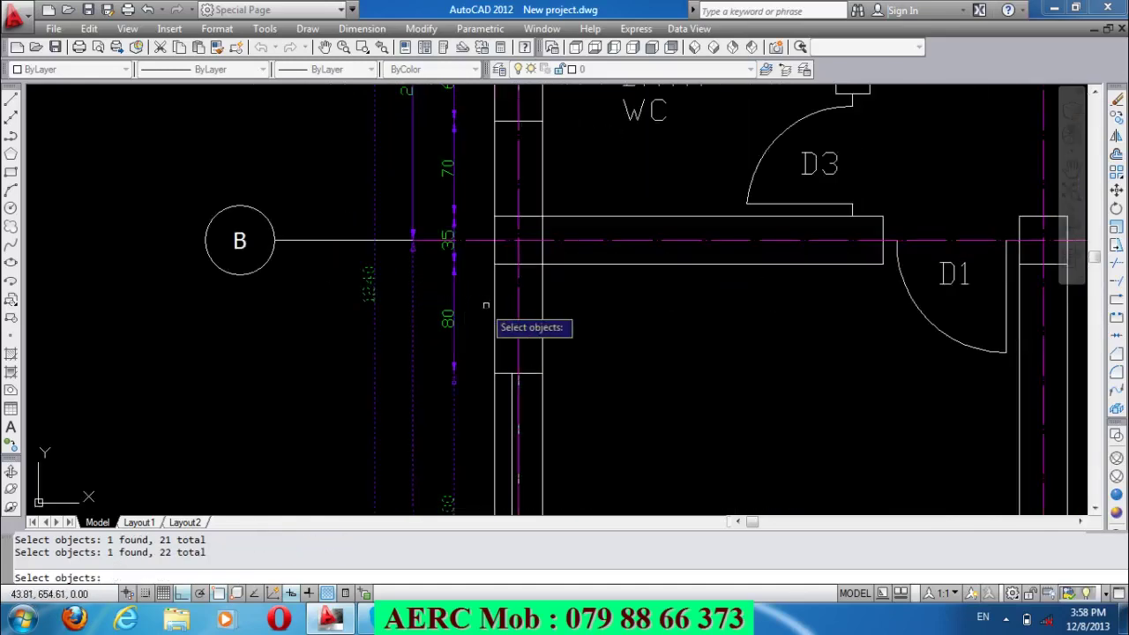
click(475, 321)
click(437, 293)
click(464, 204)
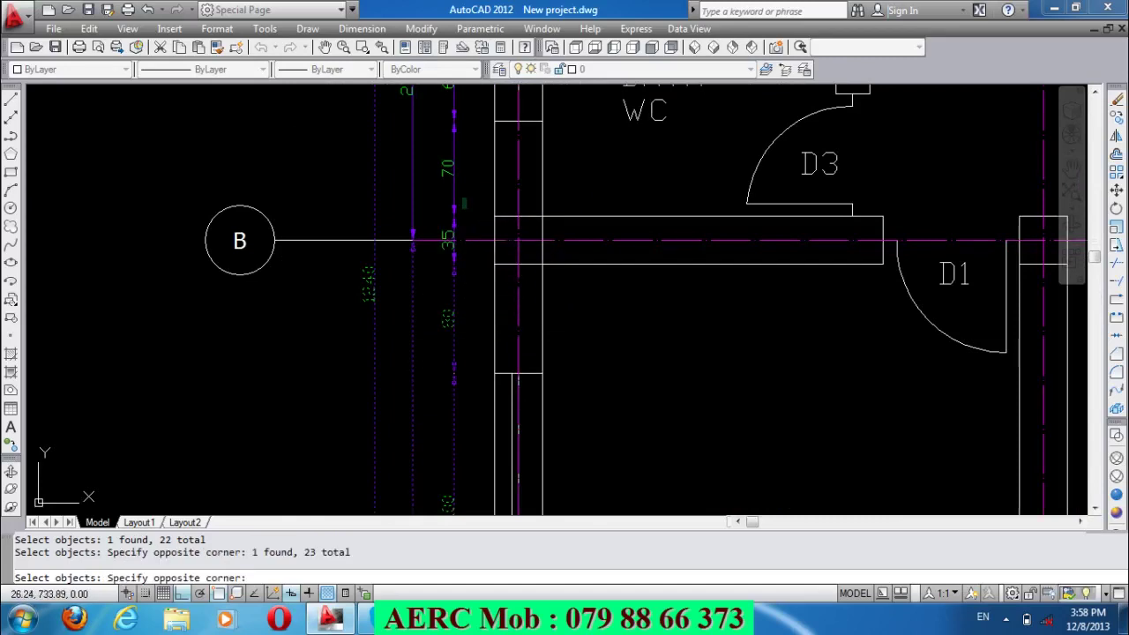
click(446, 172)
click(453, 258)
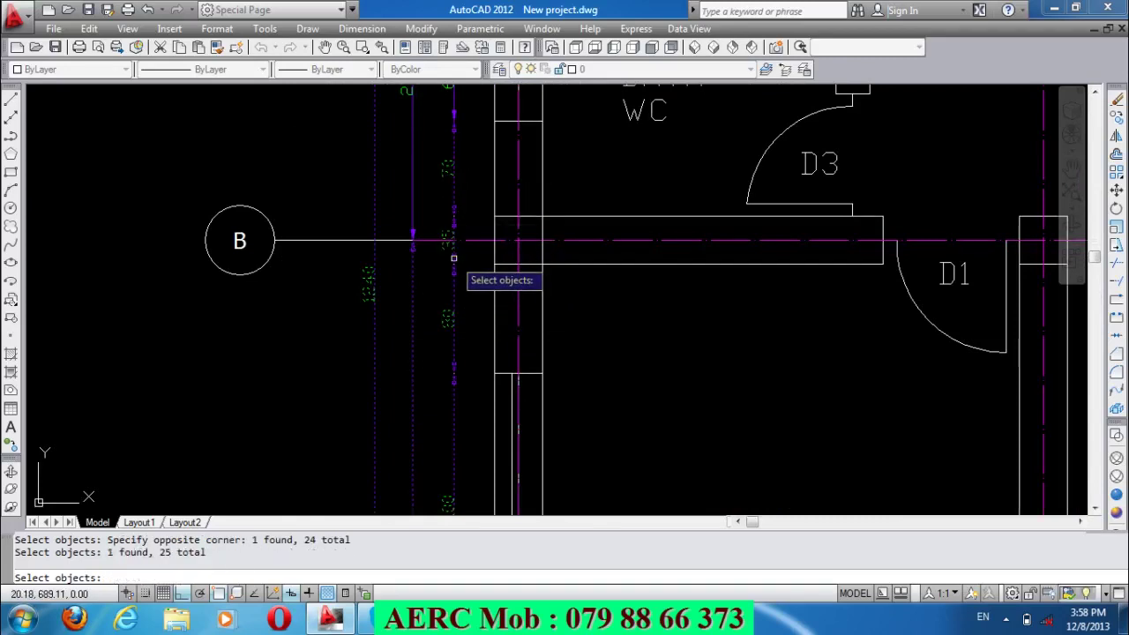
scroll(530, 373, down, 3)
scroll(506, 275, up, 2)
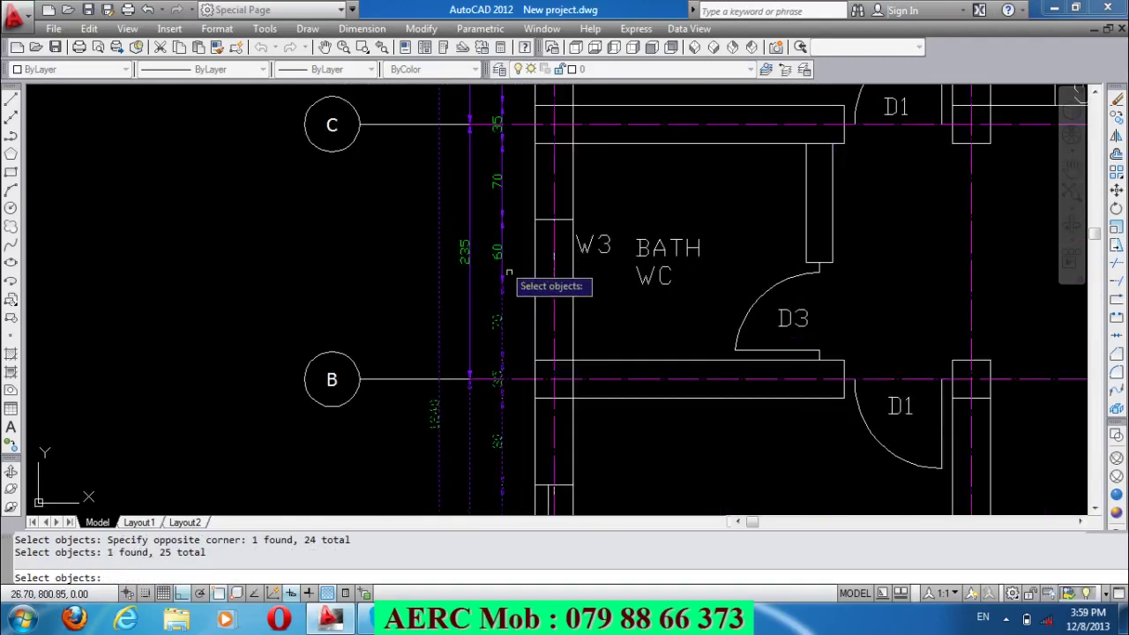
scroll(508, 275, up, 2)
Add the BATH WC side dimensions and remaining dimensions near grid C and the kitchen.
click(529, 297)
click(432, 146)
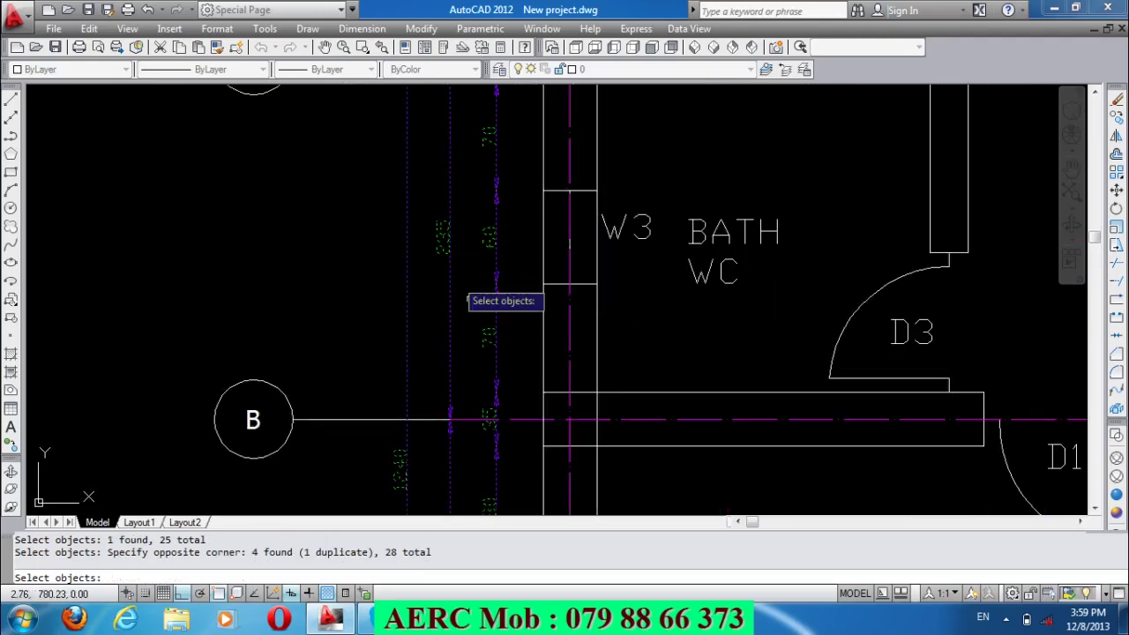
scroll(485, 326, down, 4)
scroll(477, 187, up, 2)
scroll(480, 187, up, 2)
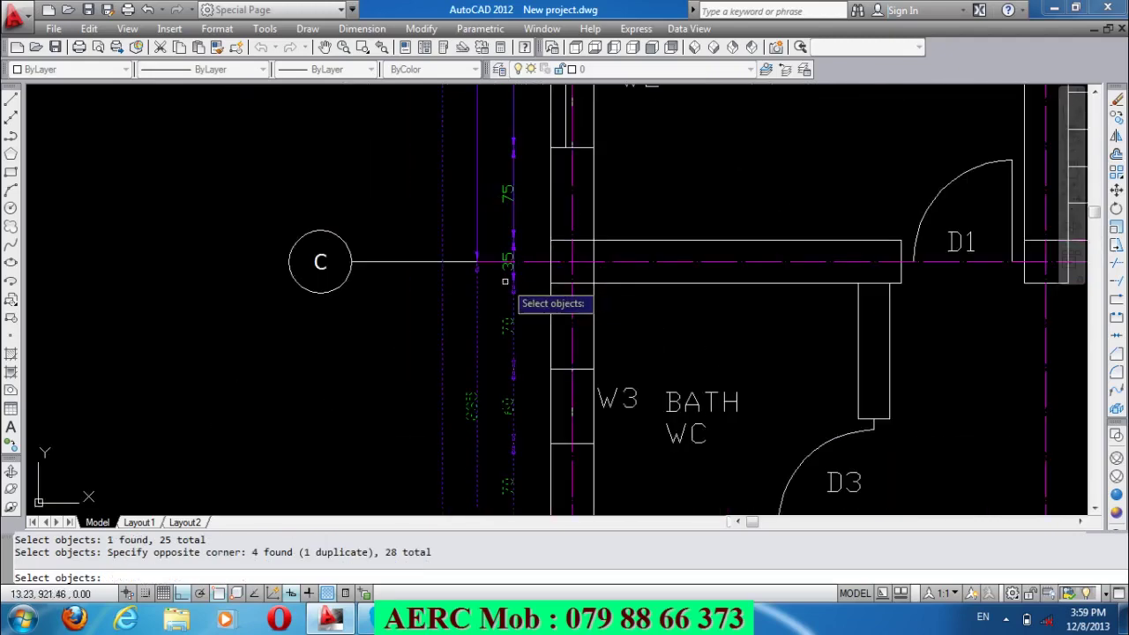
click(510, 272)
click(527, 214)
click(457, 164)
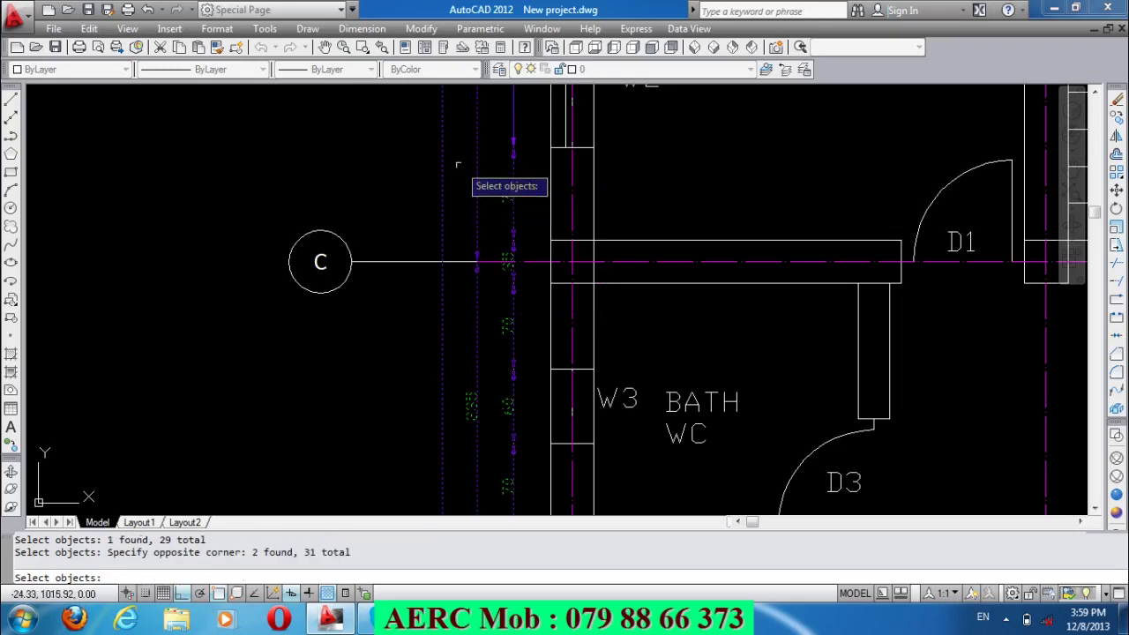
click(512, 141)
scroll(555, 344, down, 3)
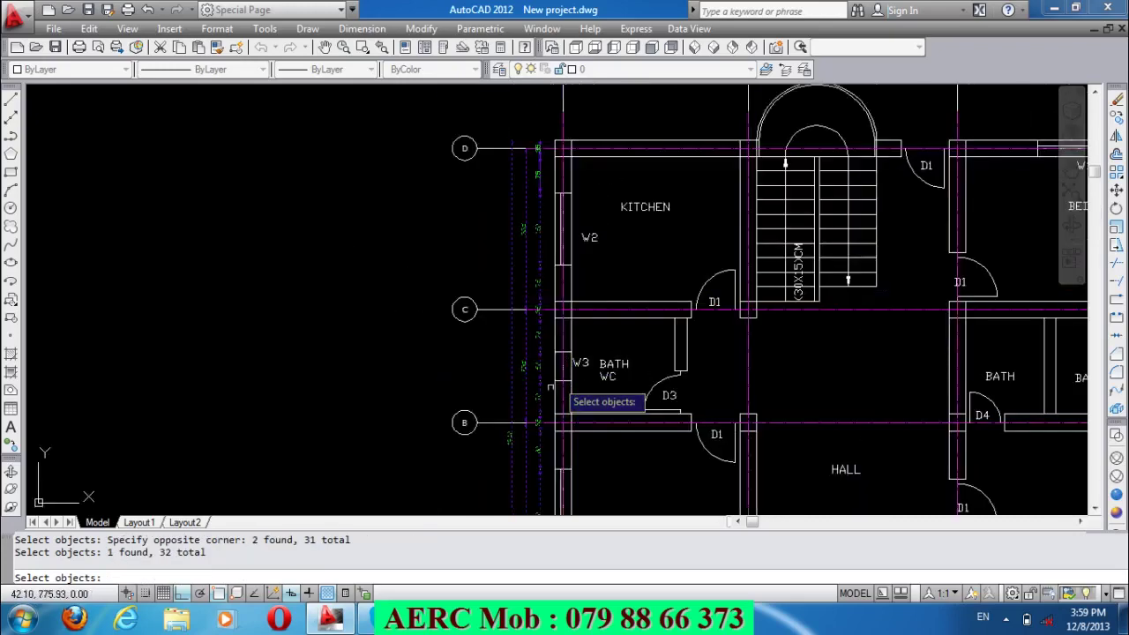
scroll(542, 148, up, 3)
scroll(542, 145, up, 2)
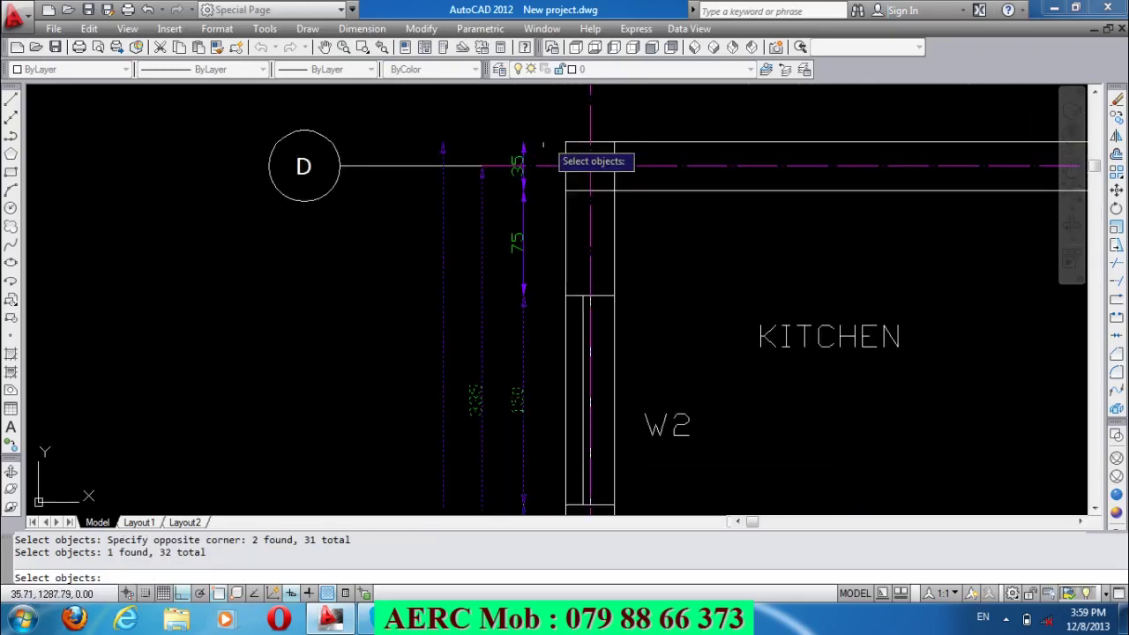
scroll(539, 150, down, 2)
scroll(535, 163, down, 1)
scroll(532, 172, down, 1)
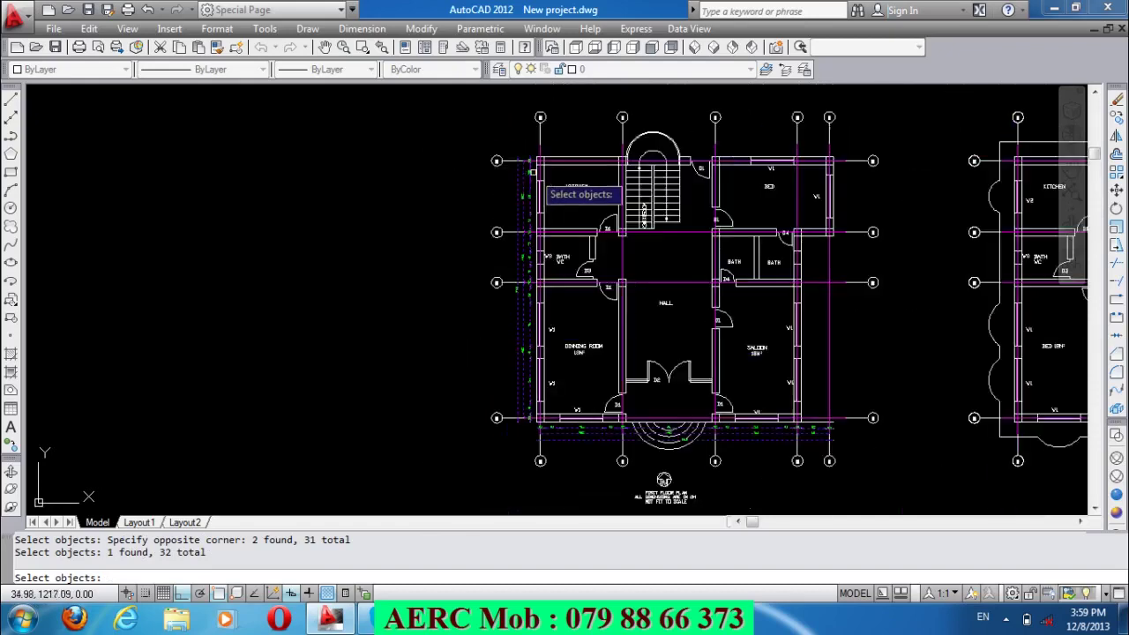
scroll(540, 432, up, 5)
scroll(566, 463, up, 3)
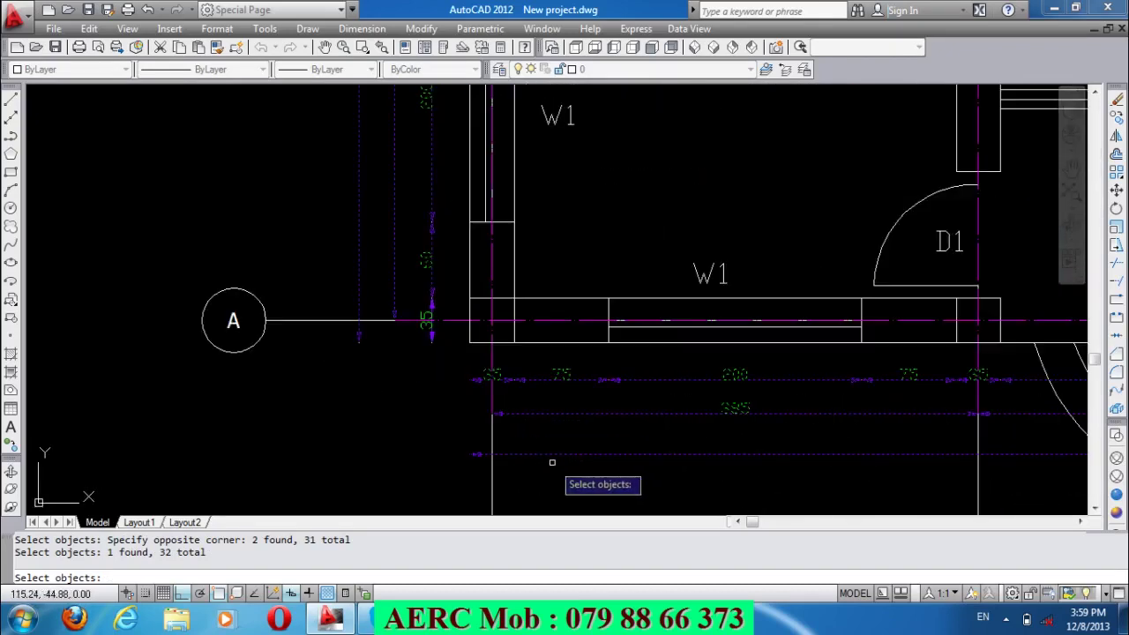
scroll(488, 446, up, 1)
scroll(499, 421, up, 1)
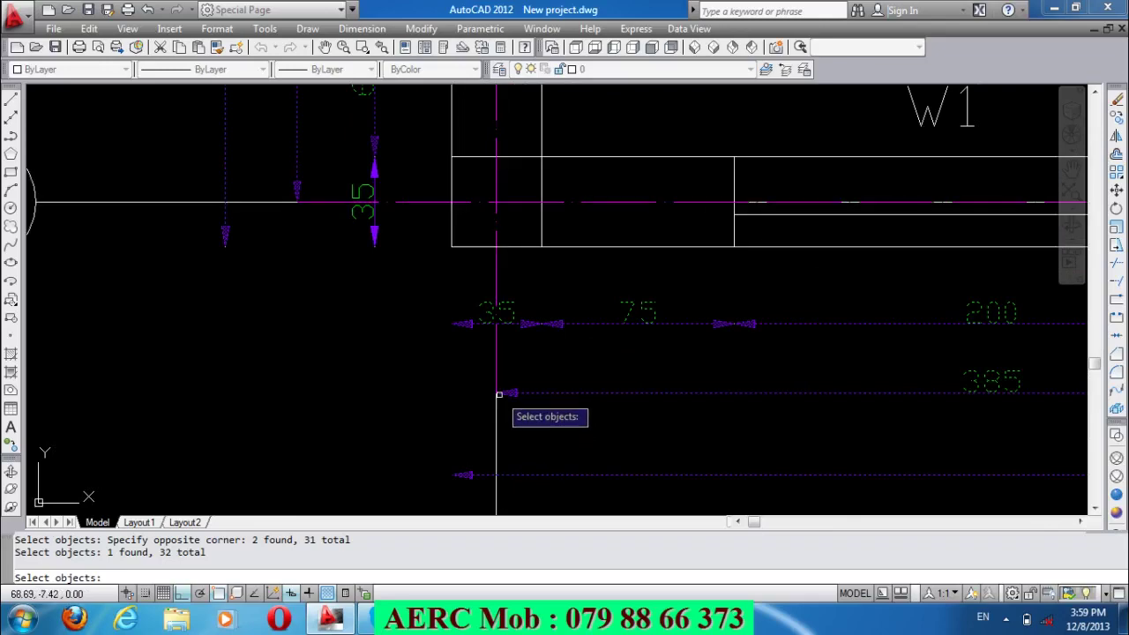
key(Return)
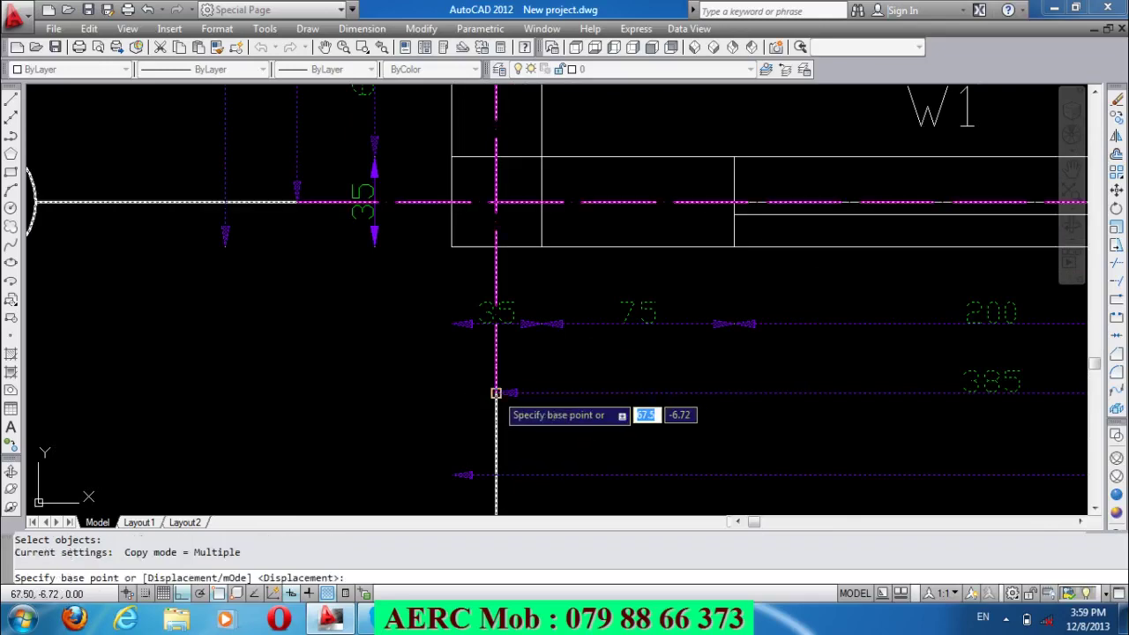
click(496, 393)
scroll(490, 392, down, 3)
scroll(463, 393, down, 3)
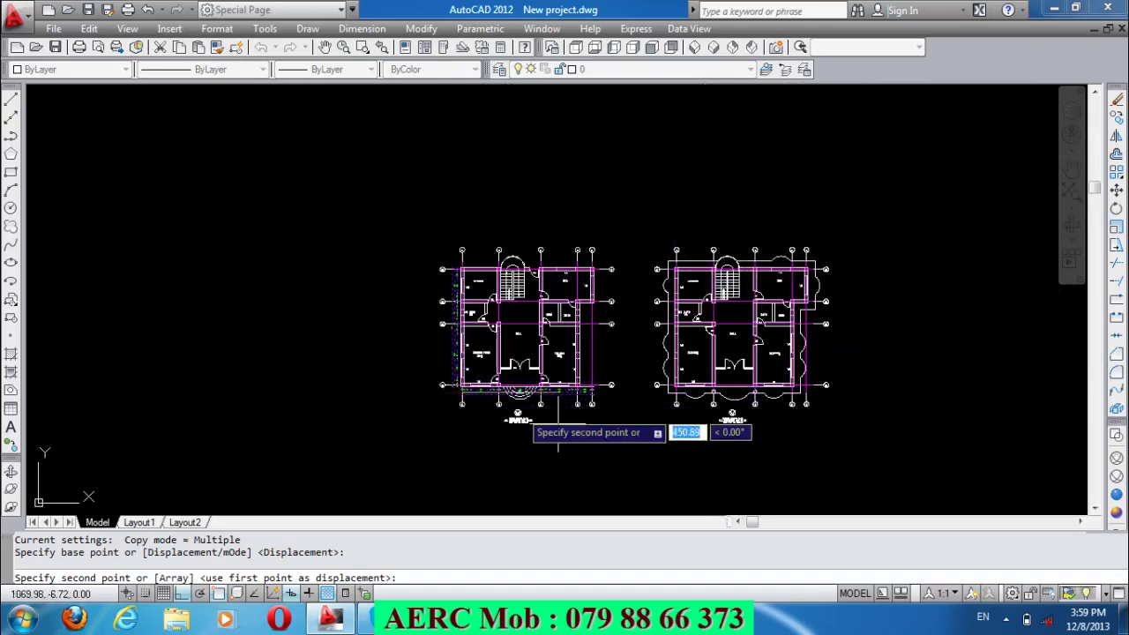
scroll(693, 353, up, 5)
scroll(662, 333, up, 5)
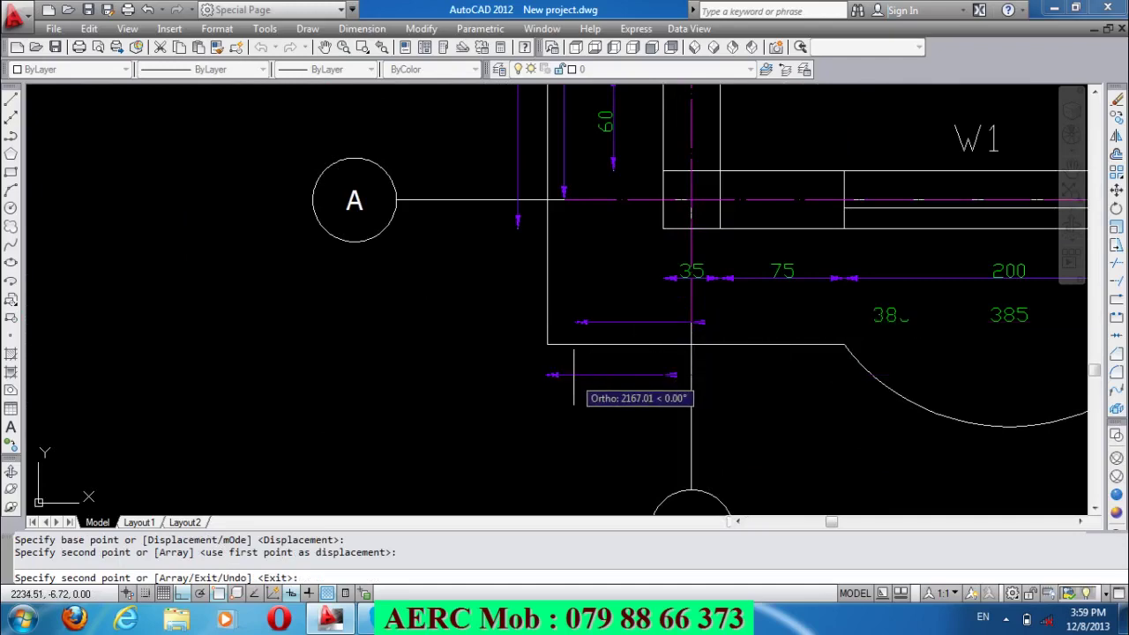
key(Escape)
scroll(577, 378, down, 5)
scroll(574, 402, down, 2)
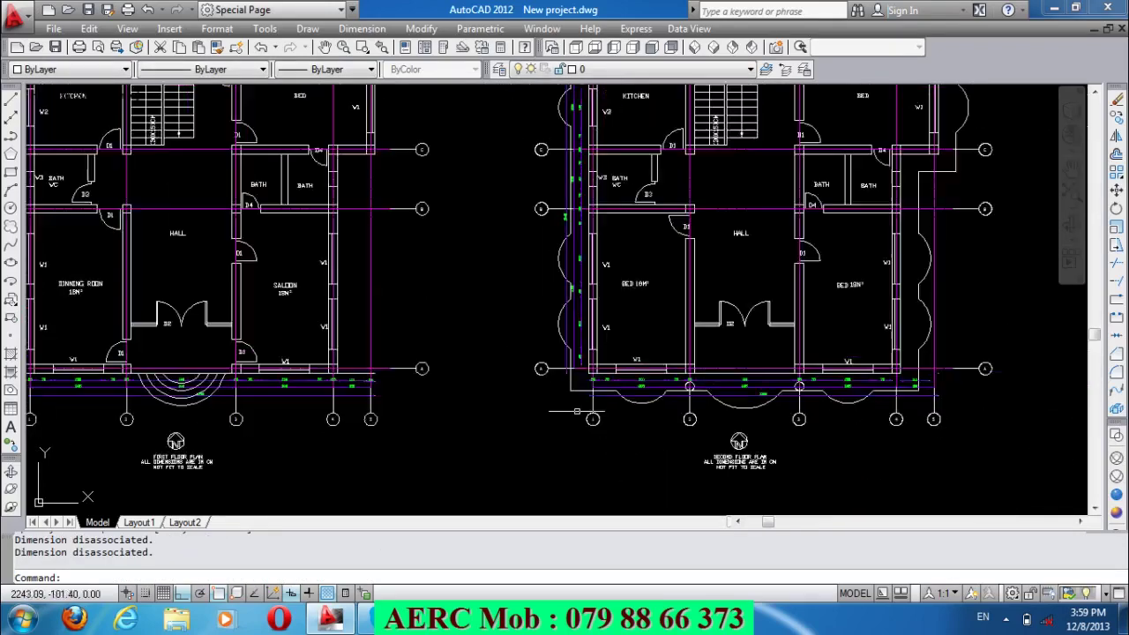
scroll(591, 418, down, 2)
scroll(587, 344, up, 5)
scroll(596, 340, up, 1)
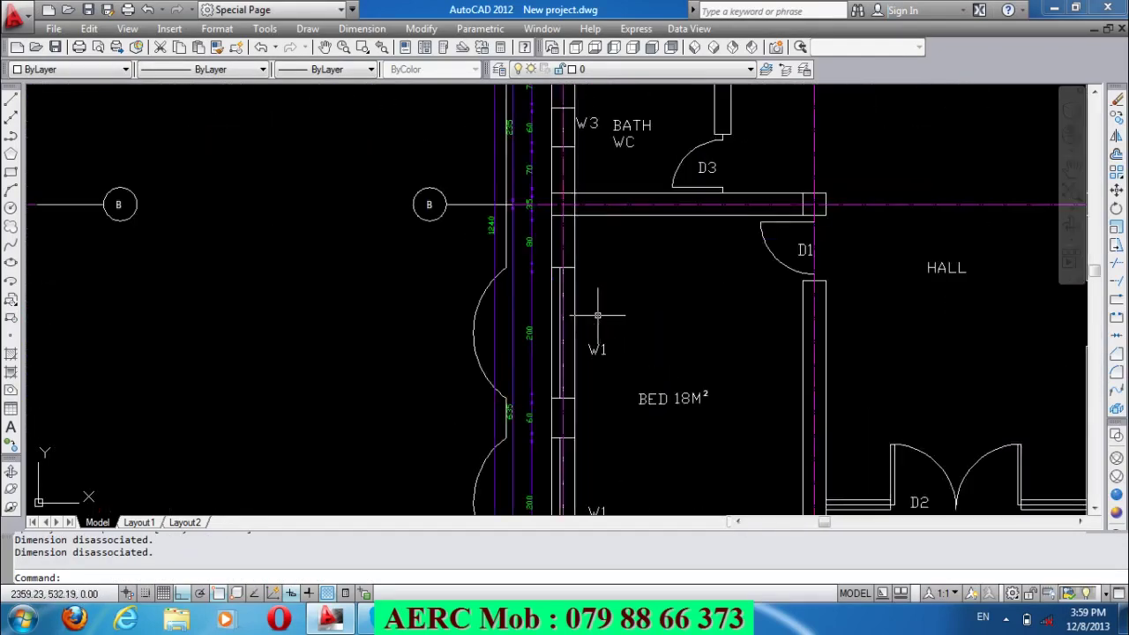
scroll(542, 228, down, 4)
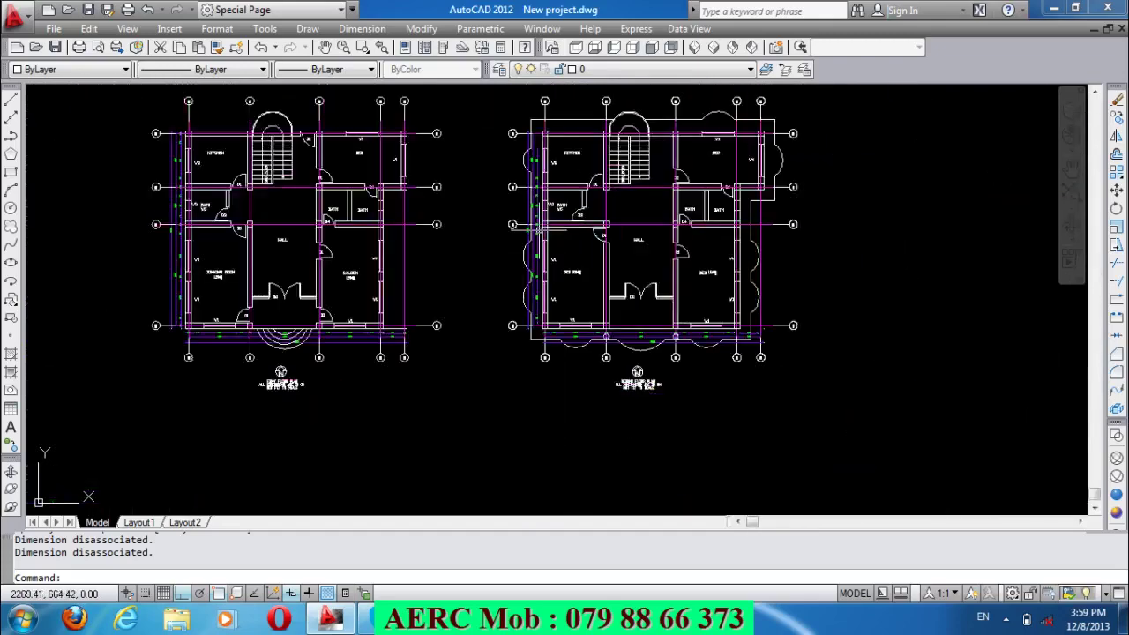
scroll(649, 373, up, 5)
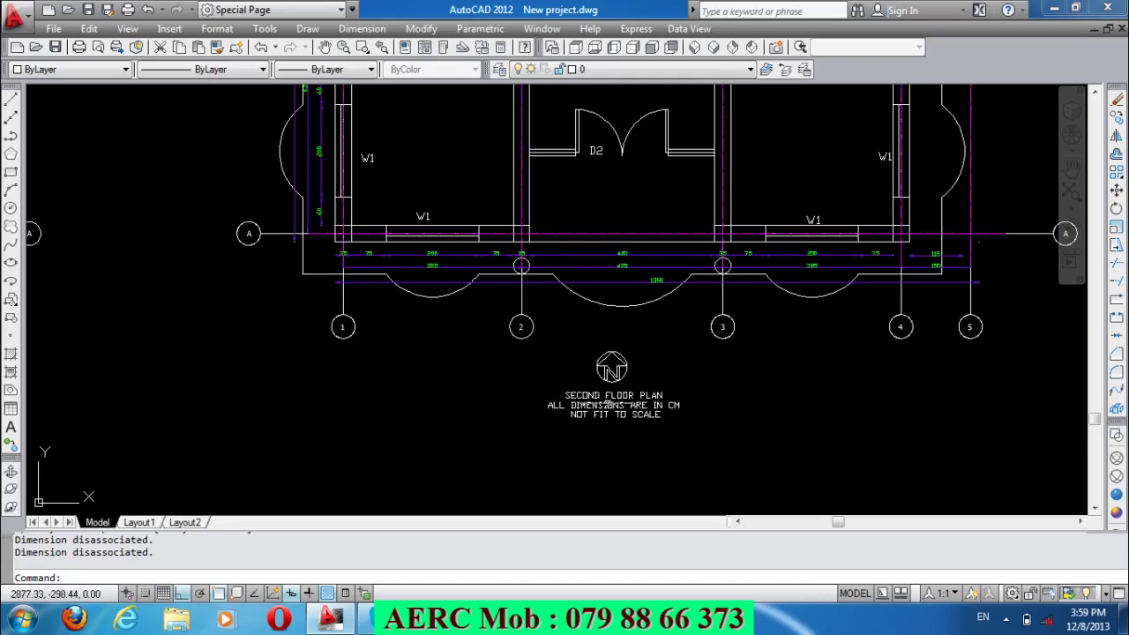
scroll(629, 497, down, 2)
scroll(627, 485, down, 2)
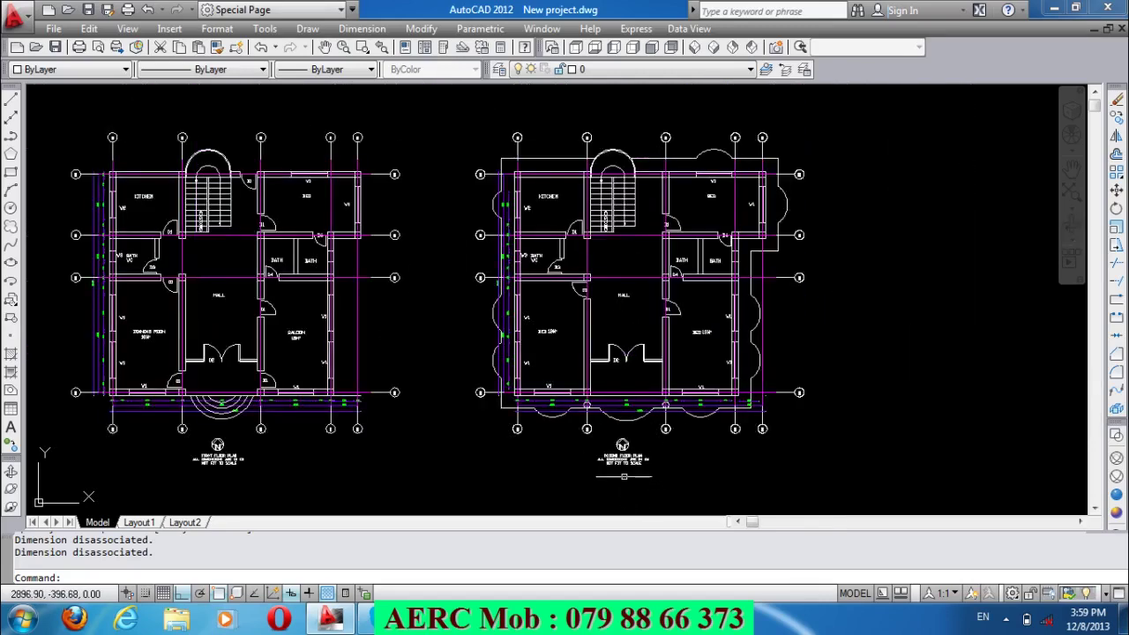
scroll(626, 476, up, 3)
scroll(628, 476, down, 2)
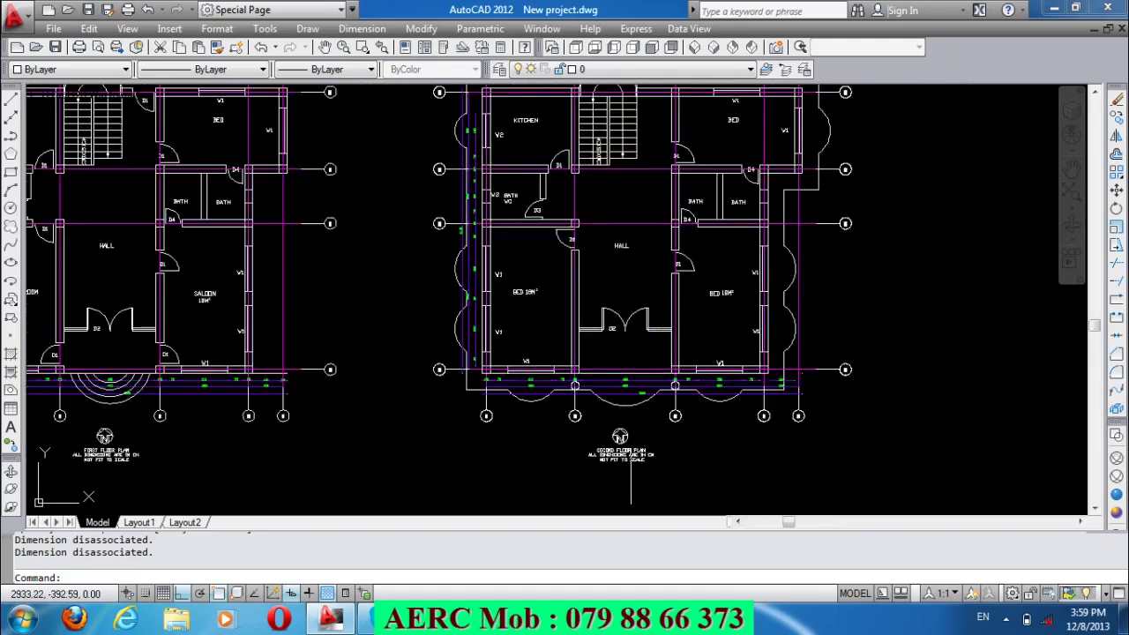
scroll(631, 481, down, 3)
scroll(632, 474, up, 2)
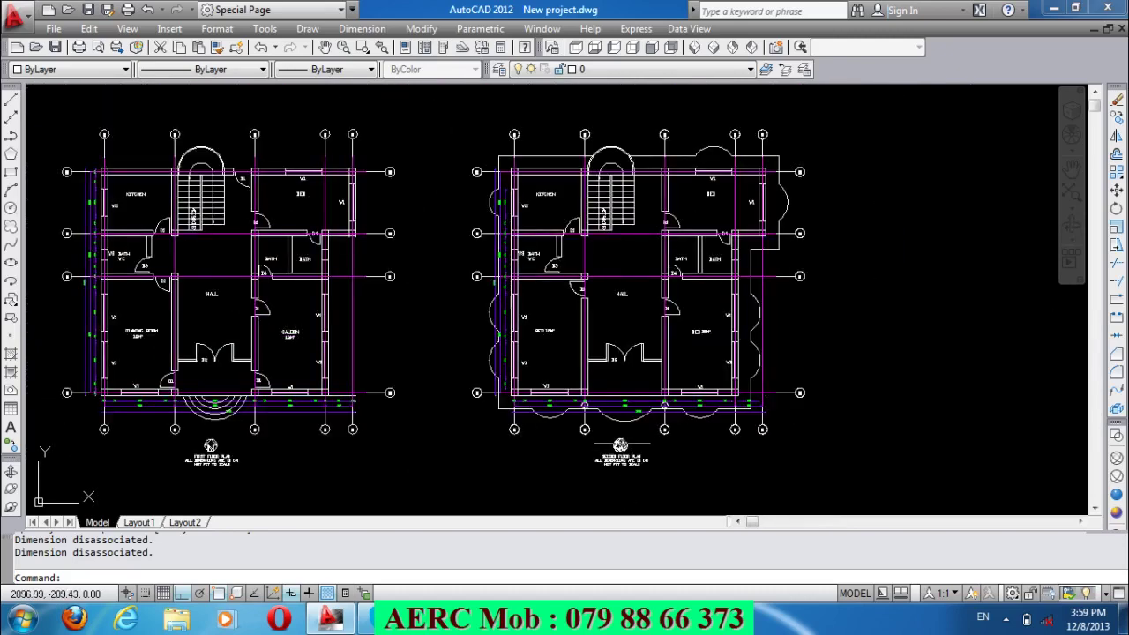
scroll(623, 441, up, 2)
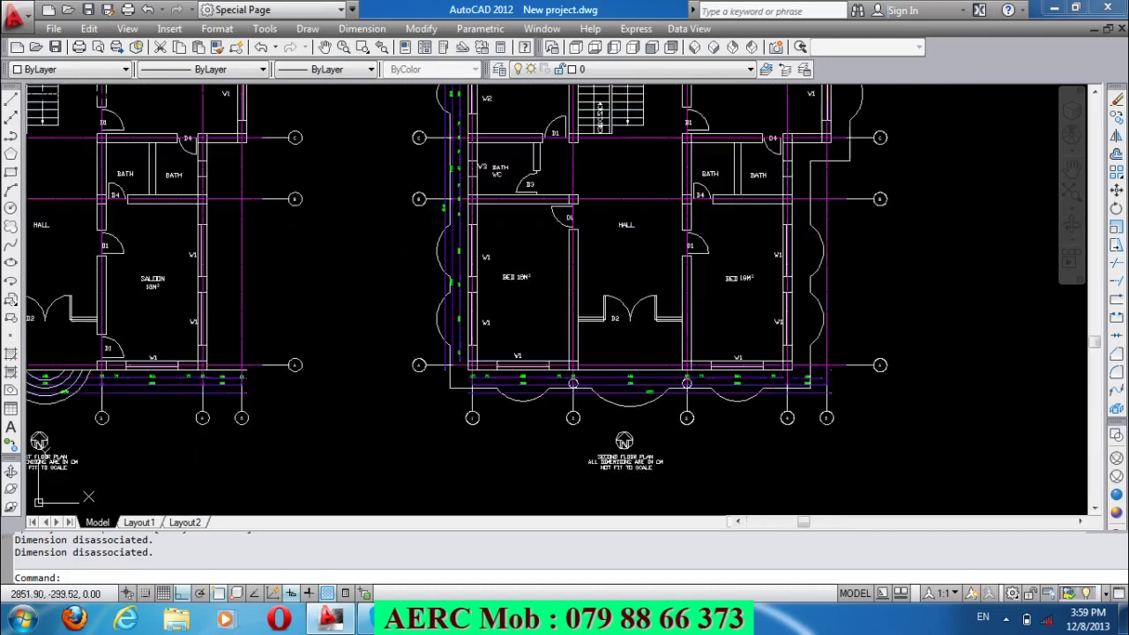
scroll(628, 432, up, 1)
scroll(628, 433, down, 2)
scroll(631, 503, up, 3)
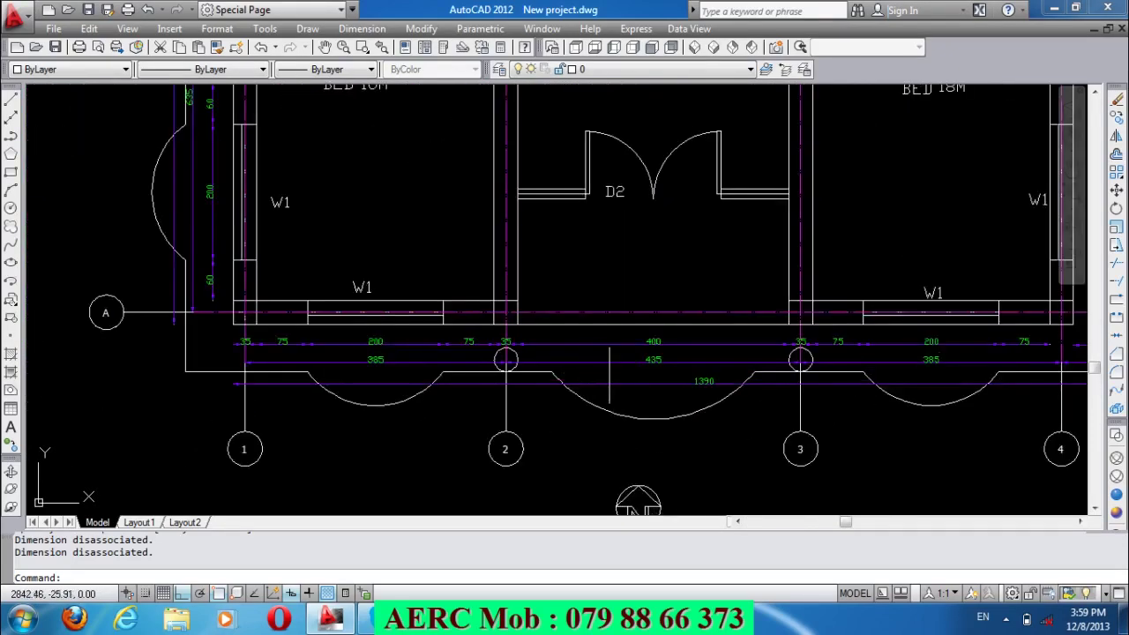
scroll(667, 375, down, 2)
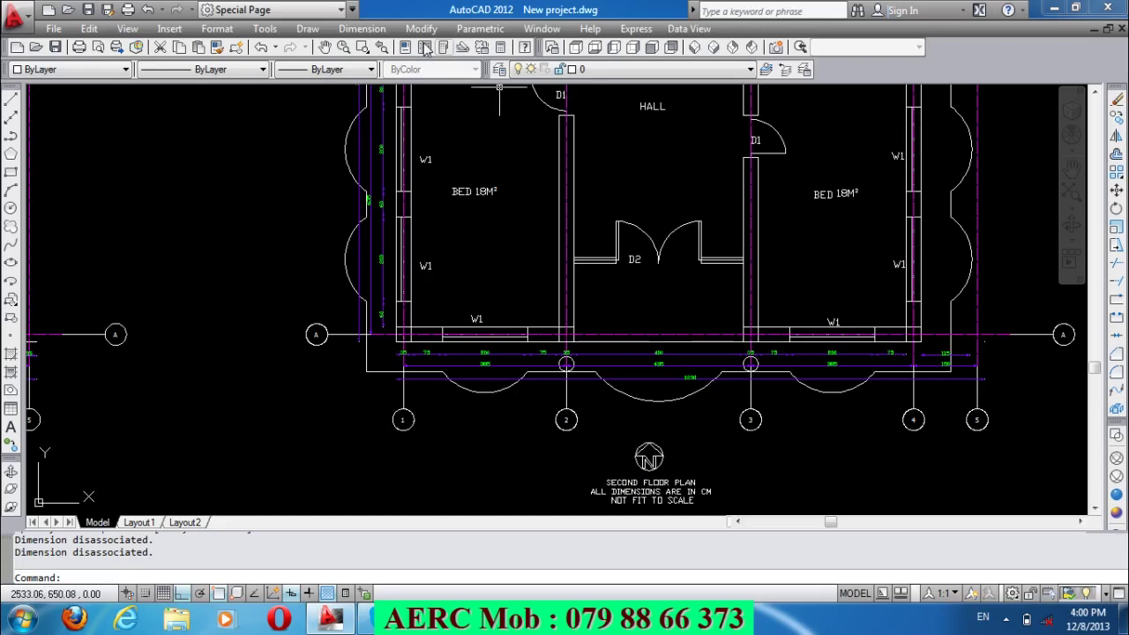
Add an R125 radius dimension to the bay arc between grids 1 and 2.
click(373, 31)
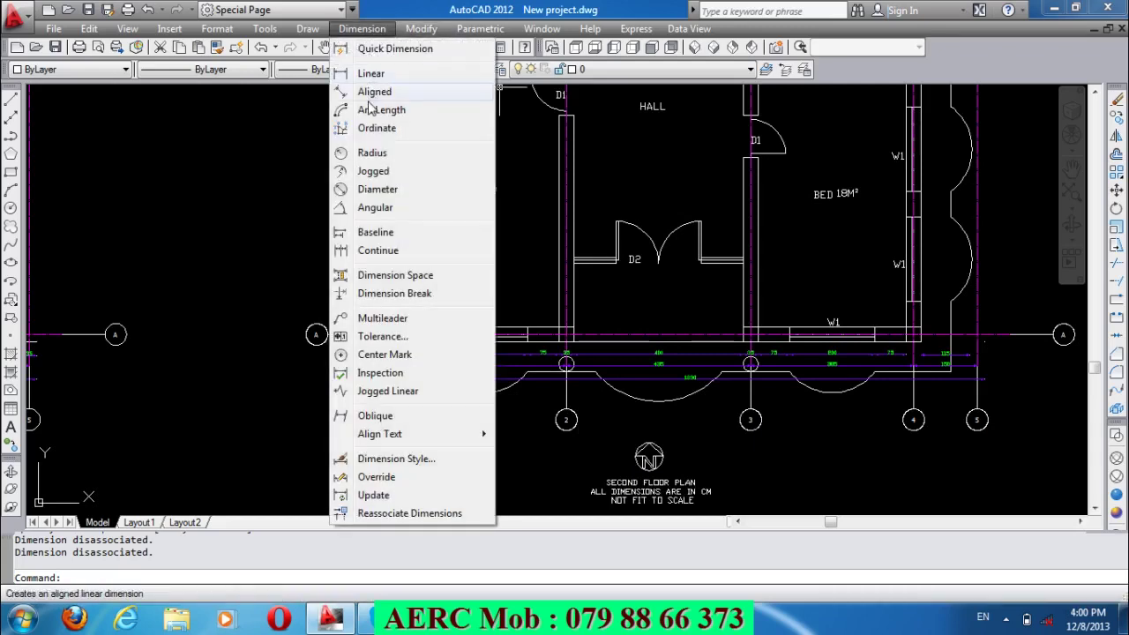
click(381, 217)
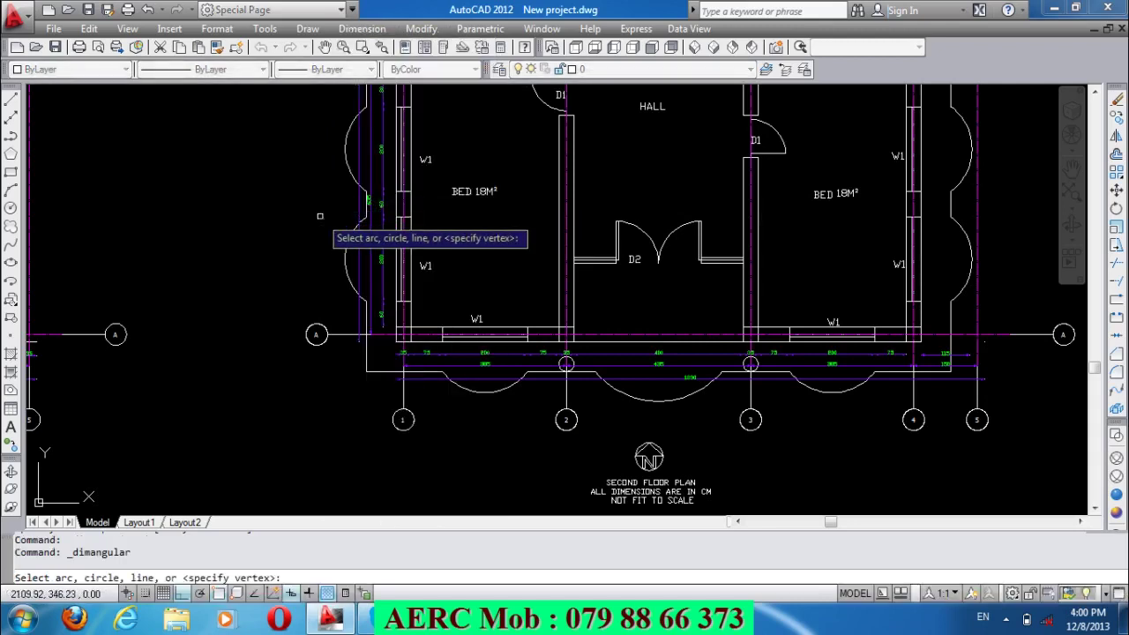
key(Escape)
click(361, 28)
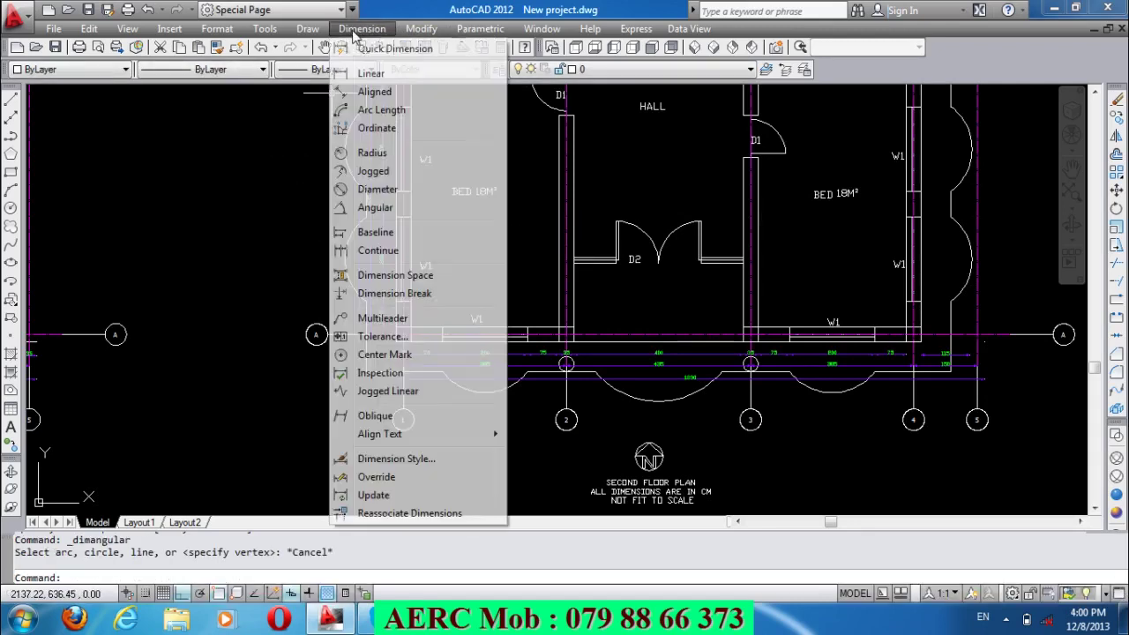
click(362, 153)
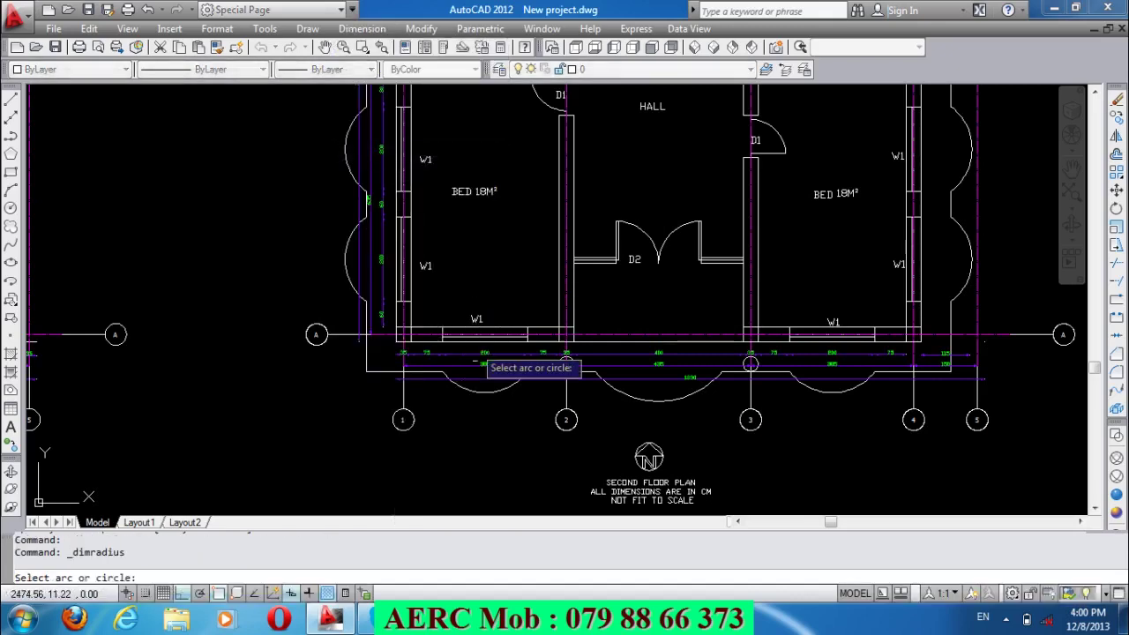
scroll(510, 395, up, 5)
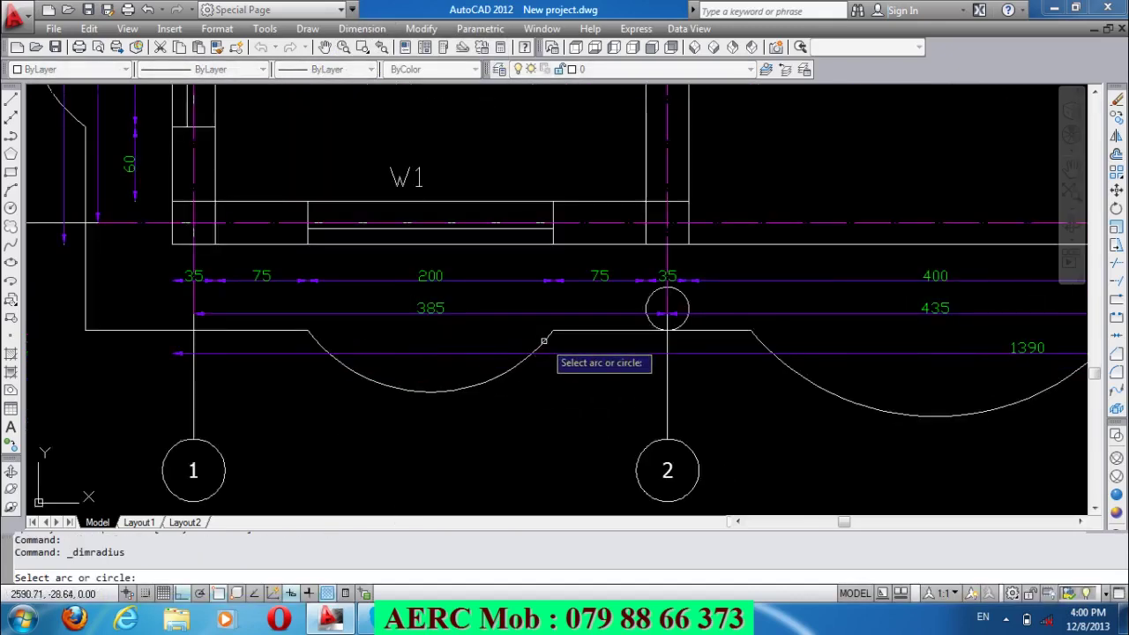
click(542, 343)
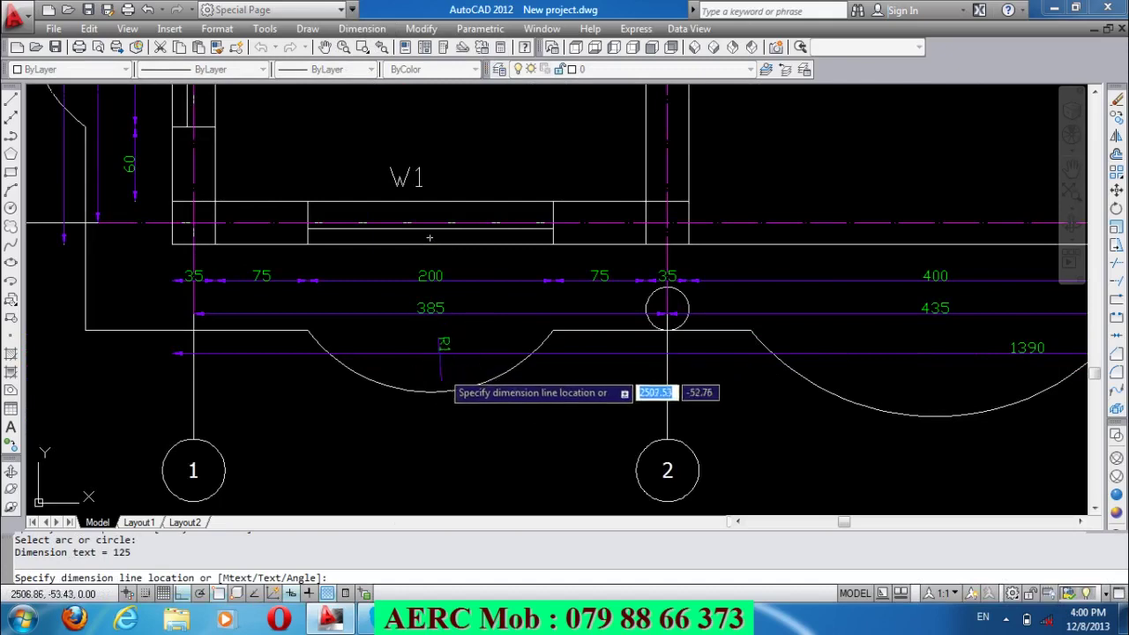
click(467, 387)
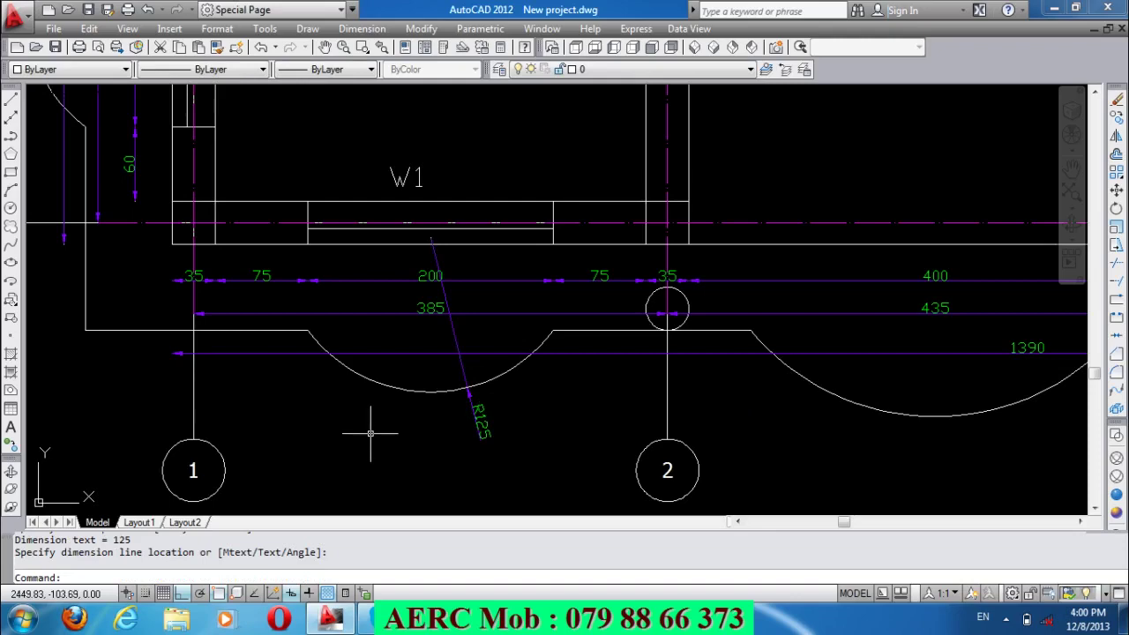
scroll(370, 433, down, 2)
scroll(366, 408, down, 2)
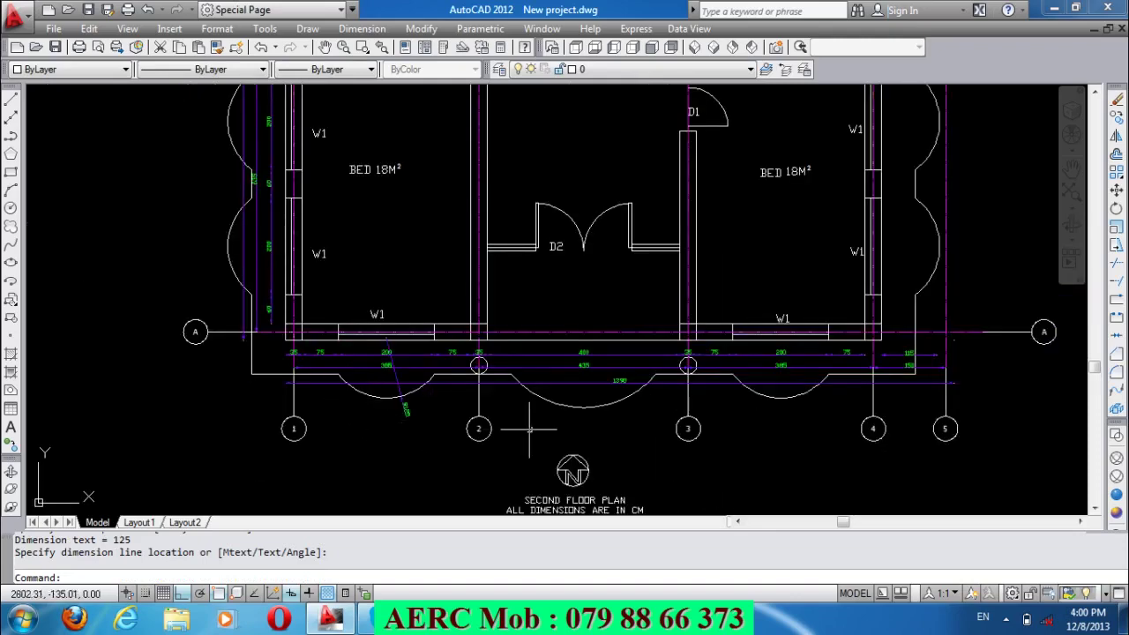
scroll(580, 430, up, 3)
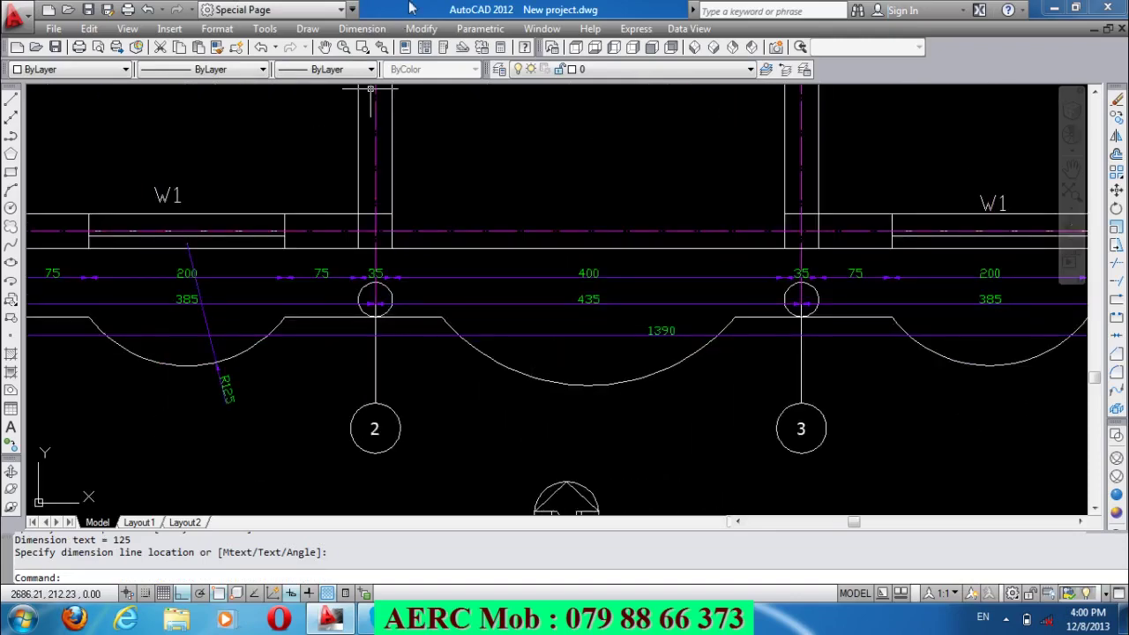
Add an R195.71 radius dimension to the central bay arc between grids 2 and 3.
click(377, 27)
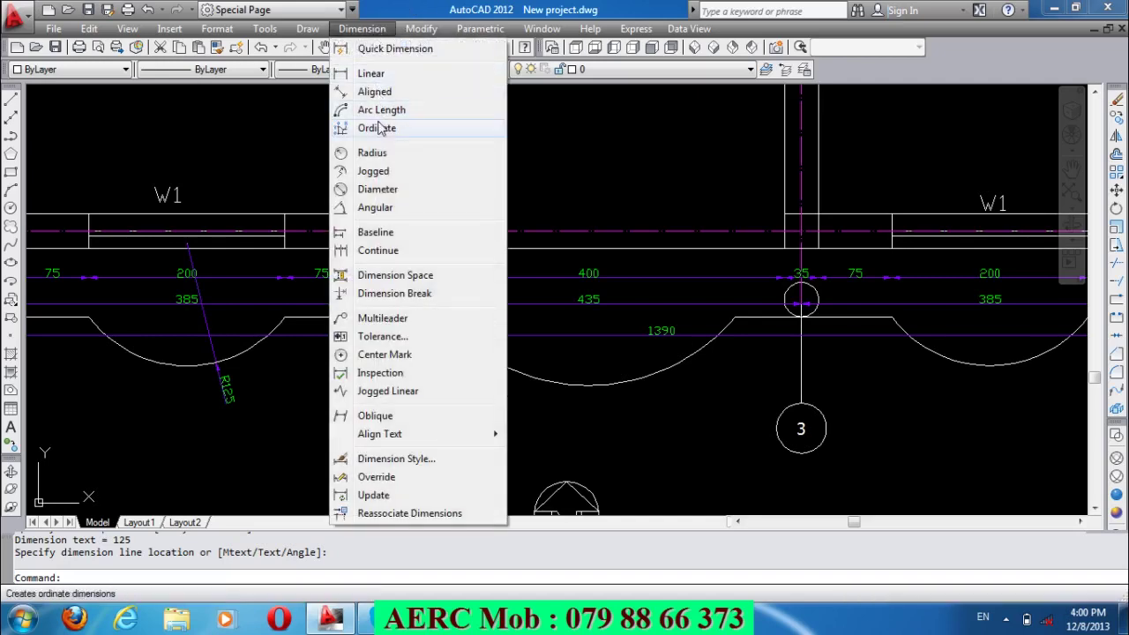
click(380, 155)
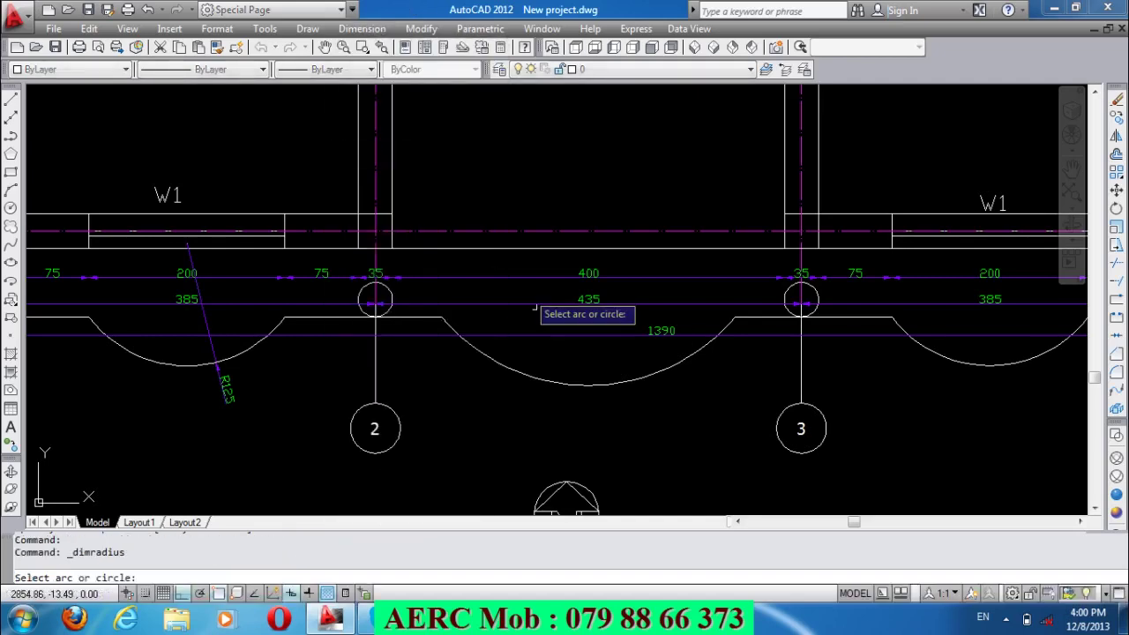
click(710, 350)
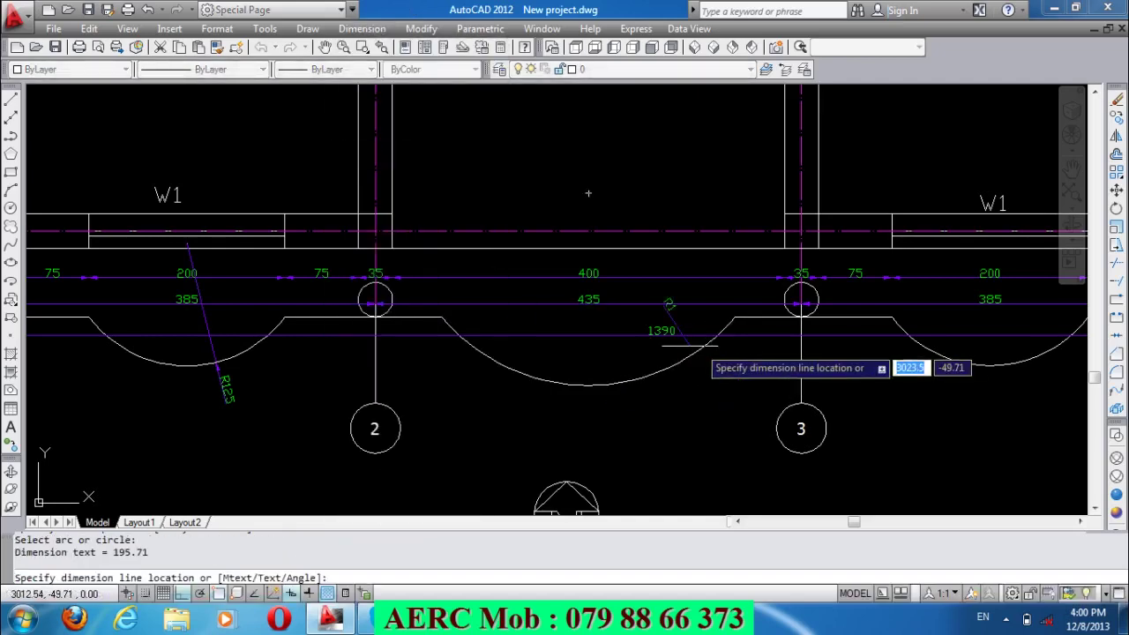
click(624, 418)
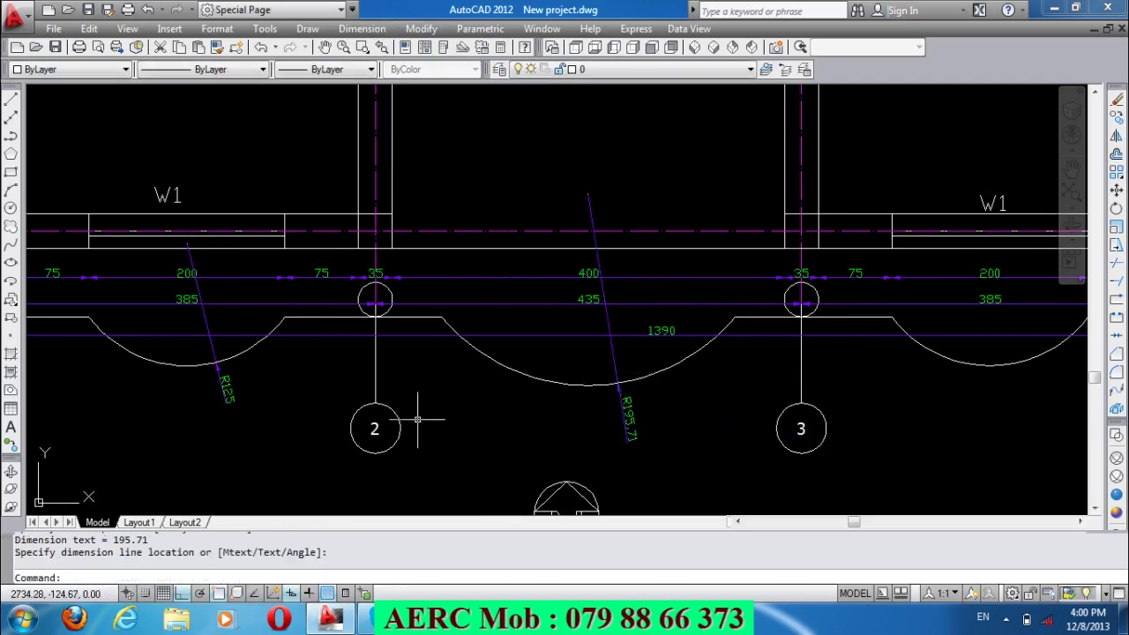
scroll(639, 487, up, 3)
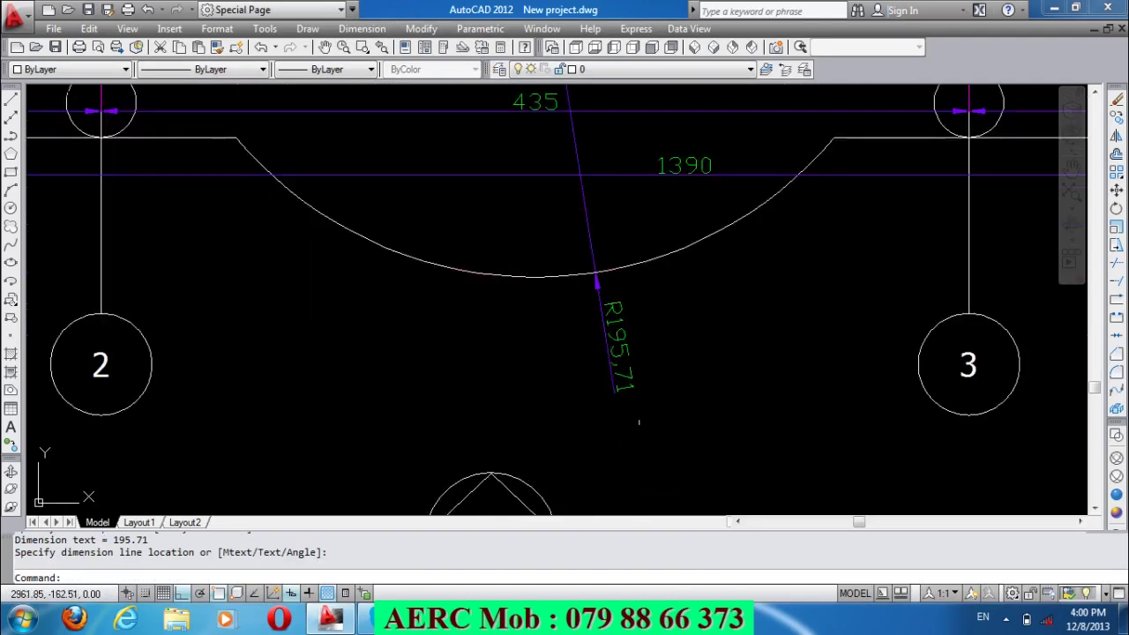
scroll(642, 357, down, 2)
scroll(626, 377, down, 3)
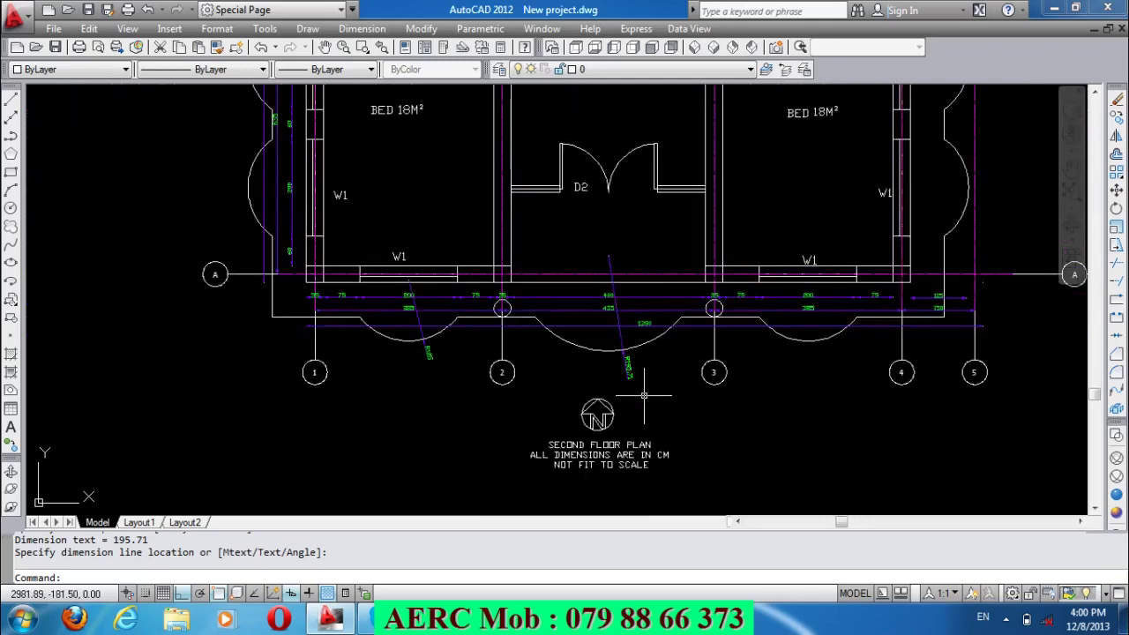
scroll(616, 440, down, 3)
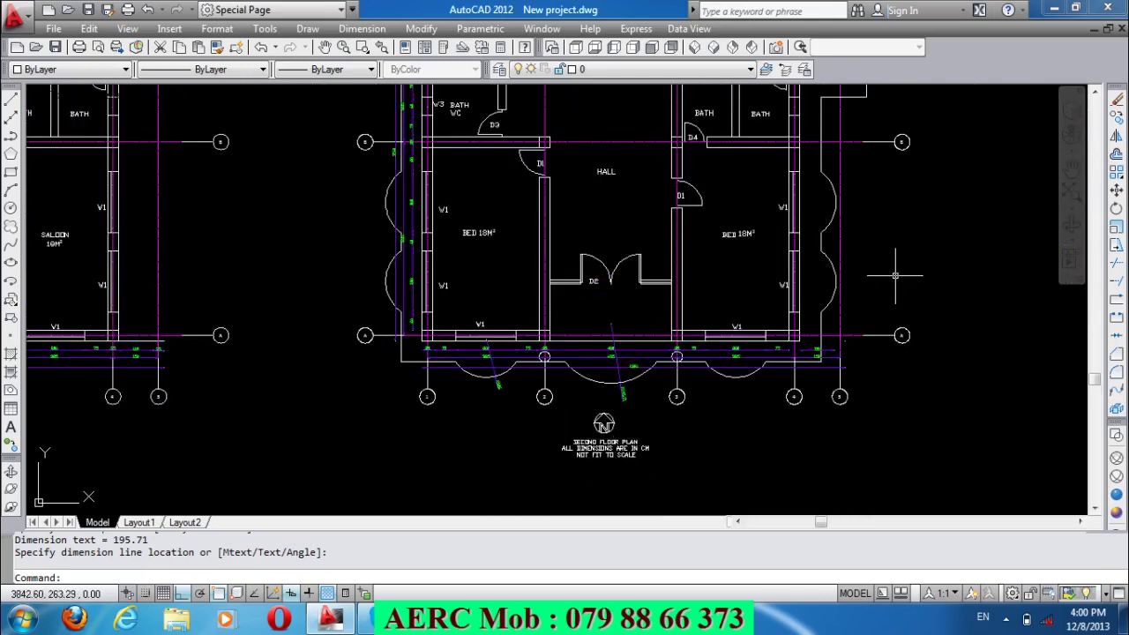
scroll(893, 275, up, 2)
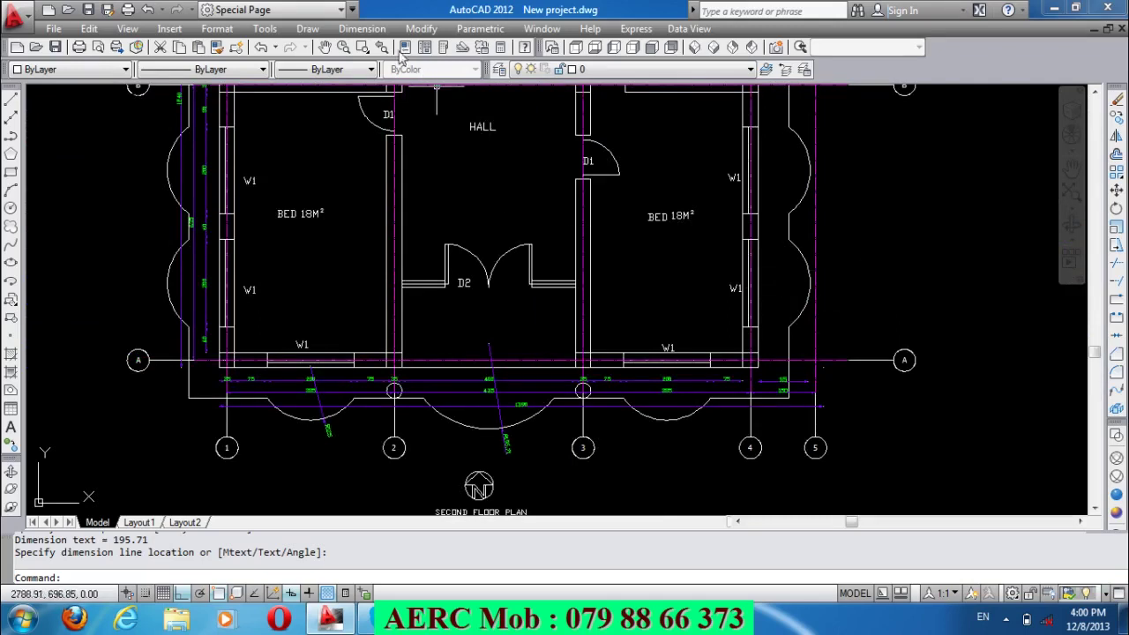
Add a 231.82 arc-length dimension inside the curved bay arc on the right side.
click(353, 30)
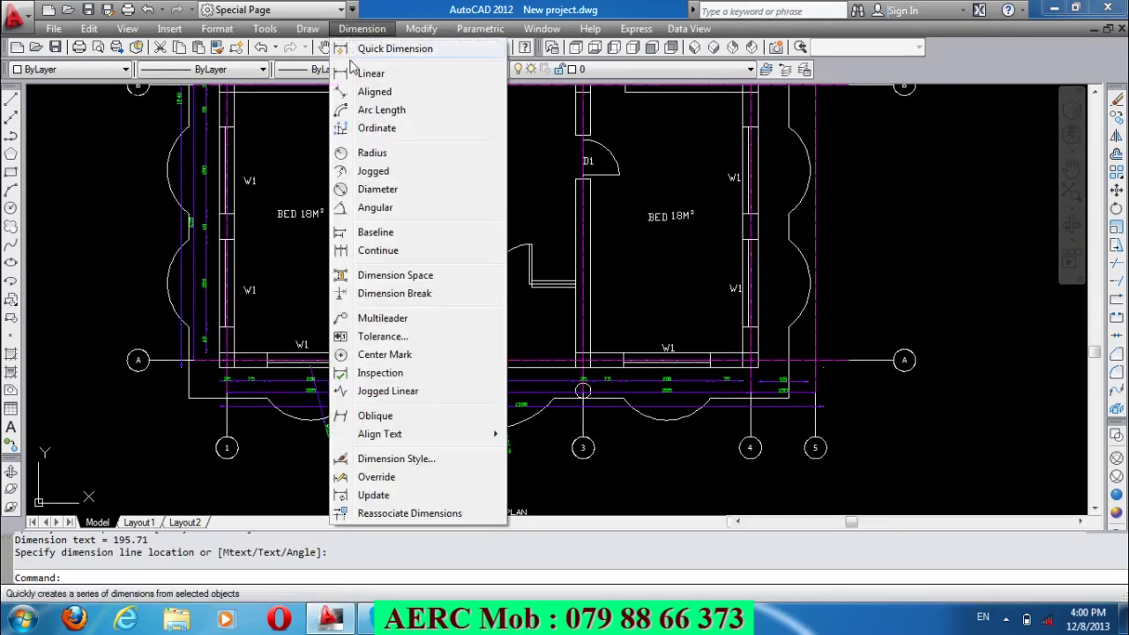
click(374, 111)
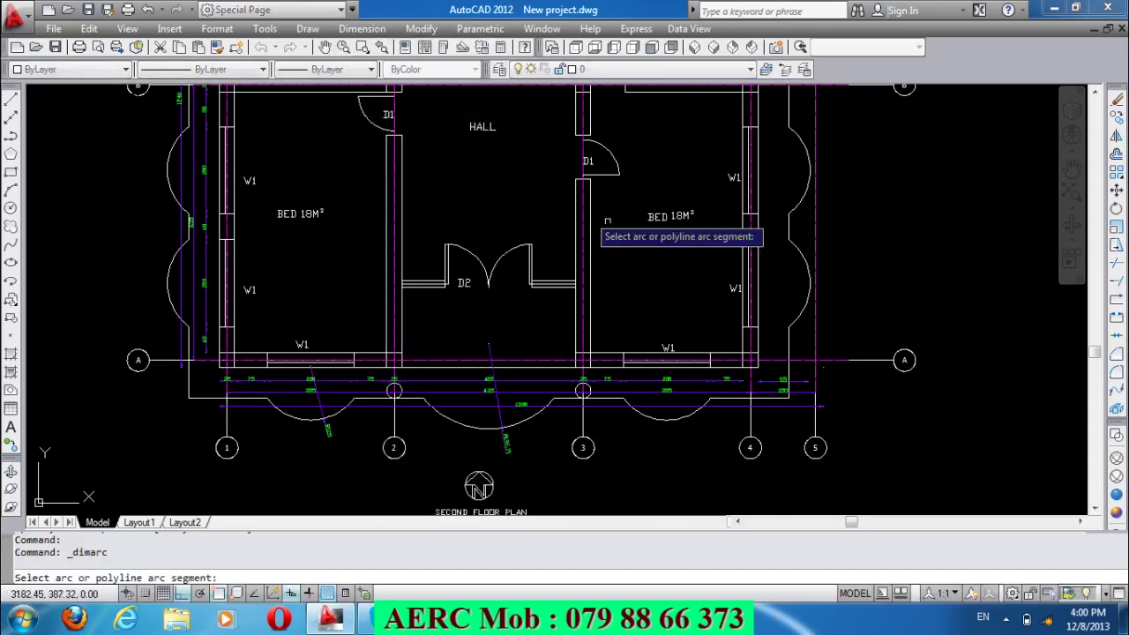
click(802, 261)
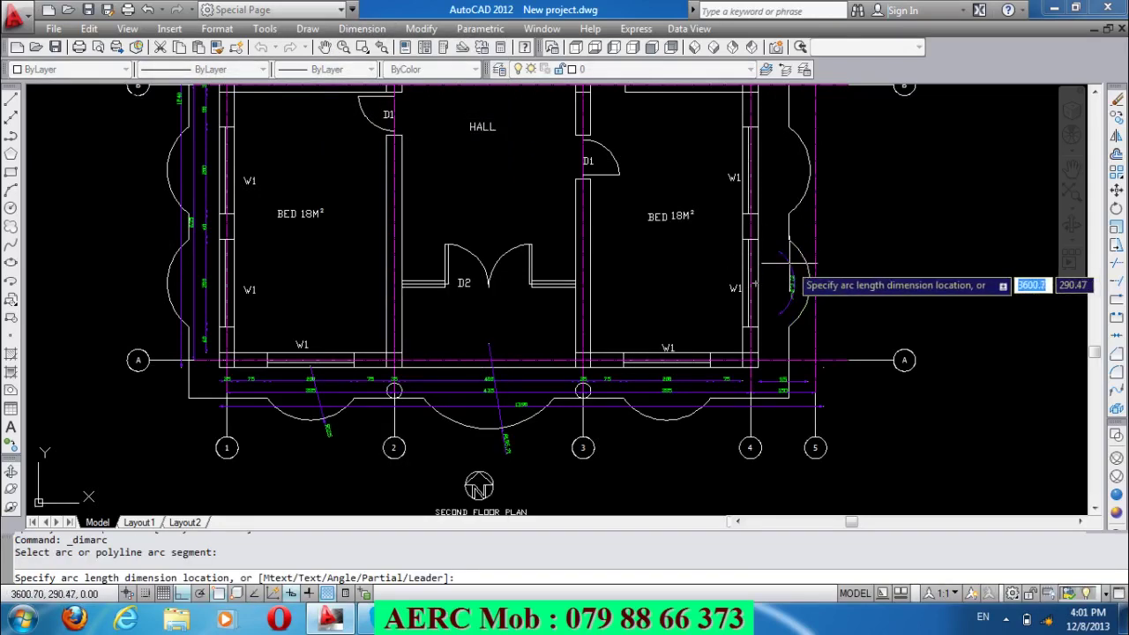
click(790, 263)
scroll(790, 263, up, 3)
scroll(768, 291, up, 3)
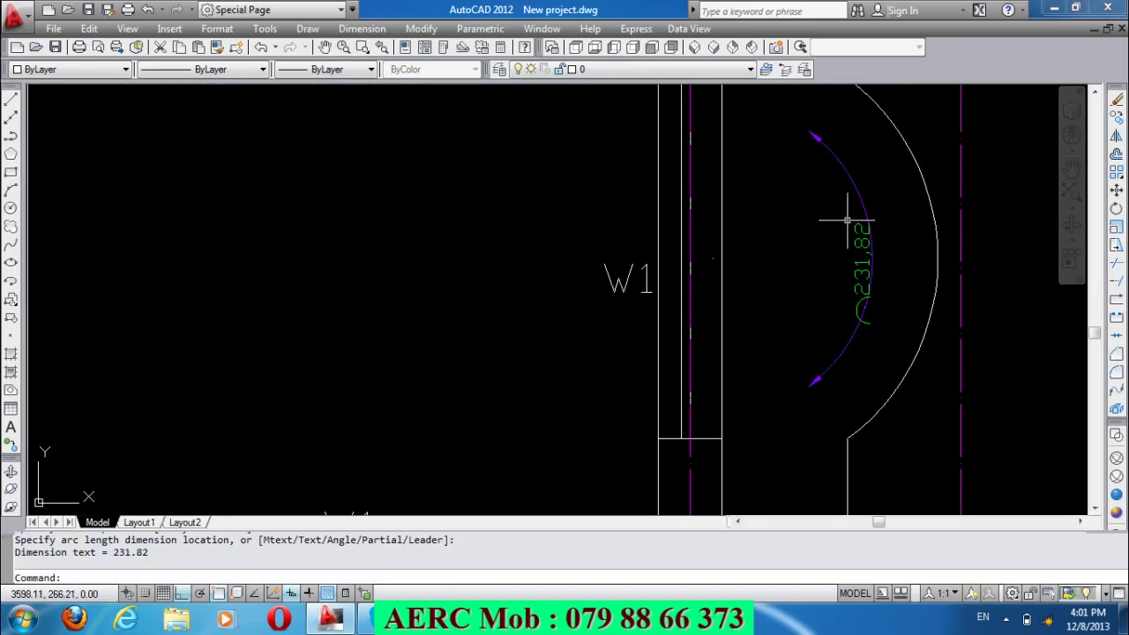
scroll(807, 260, down, 3)
scroll(813, 268, down, 2)
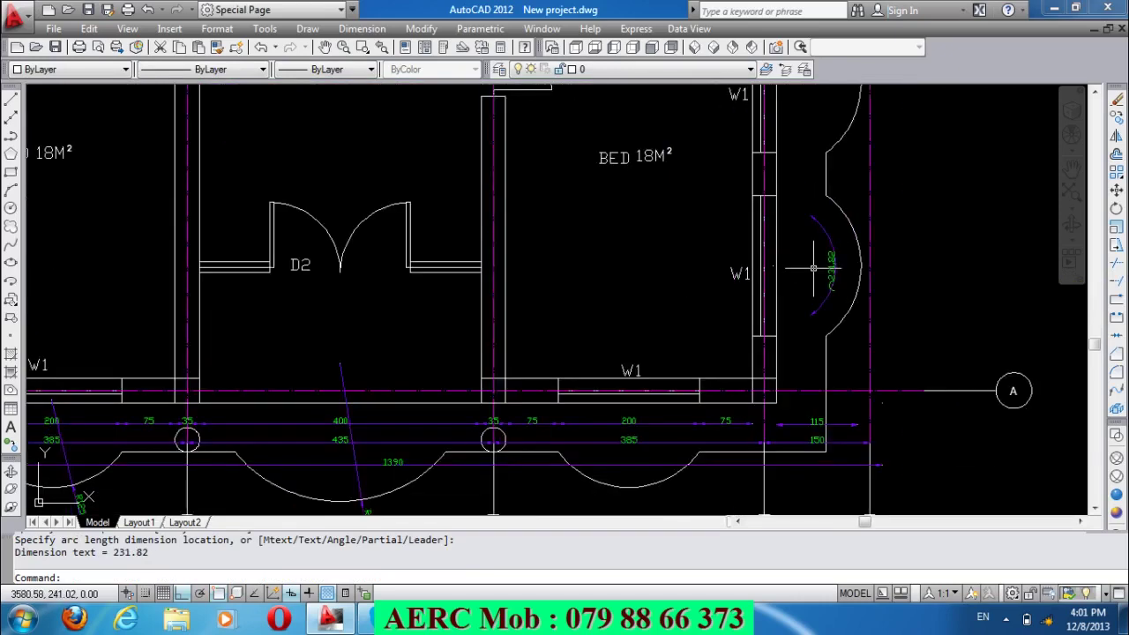
scroll(836, 332, down, 2)
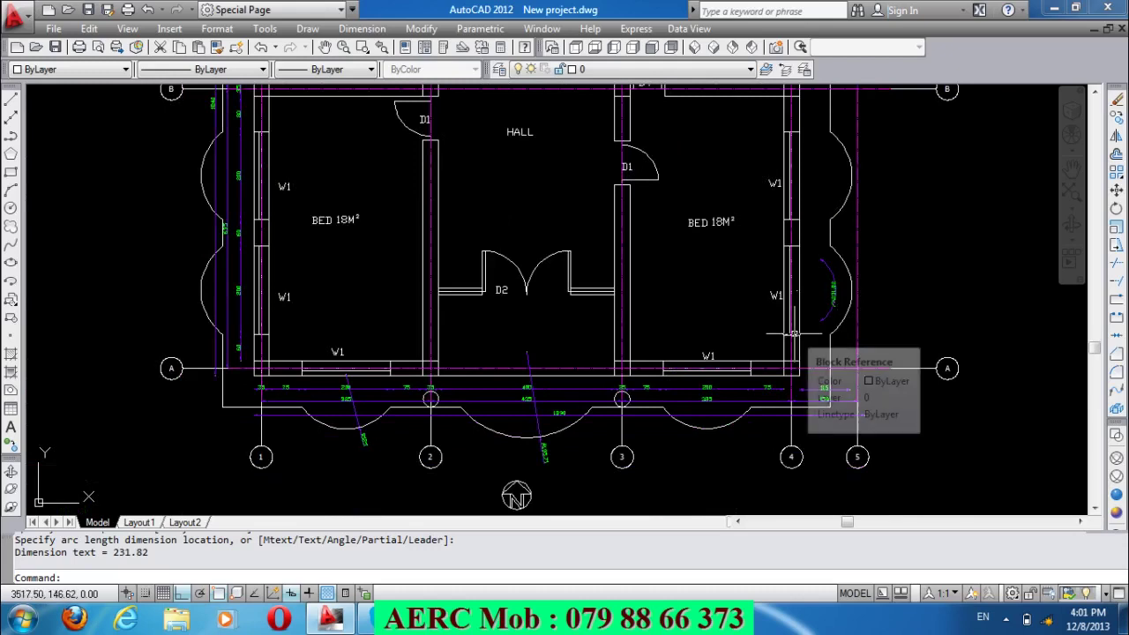
Add a 106° angular dimension beside the upper right curved bay arc, zooming to check it.
click(366, 29)
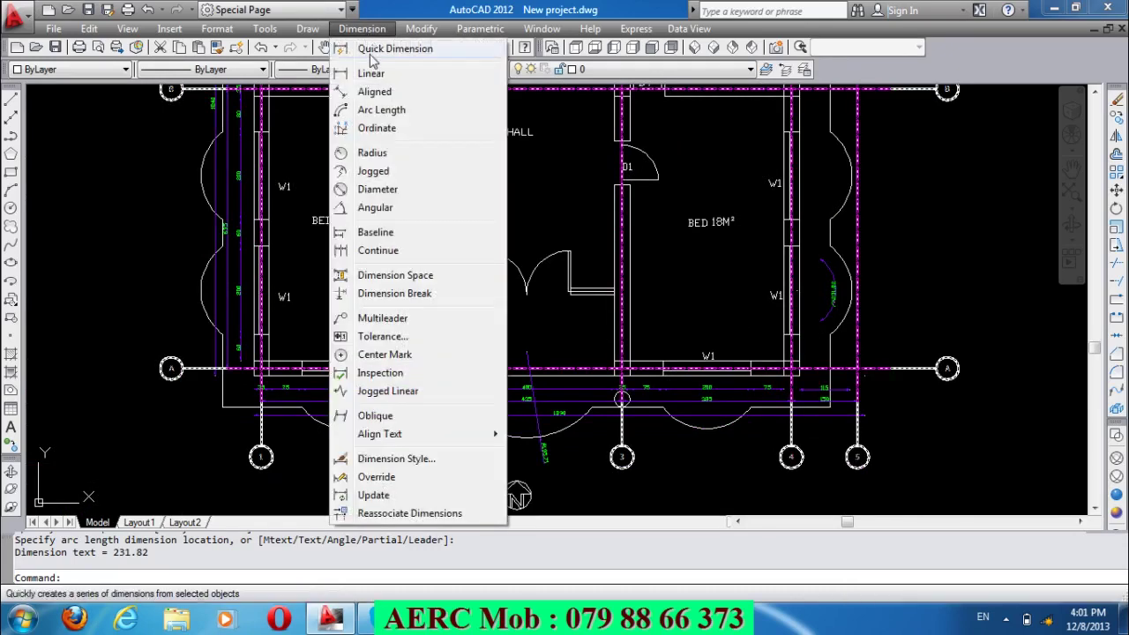
click(375, 208)
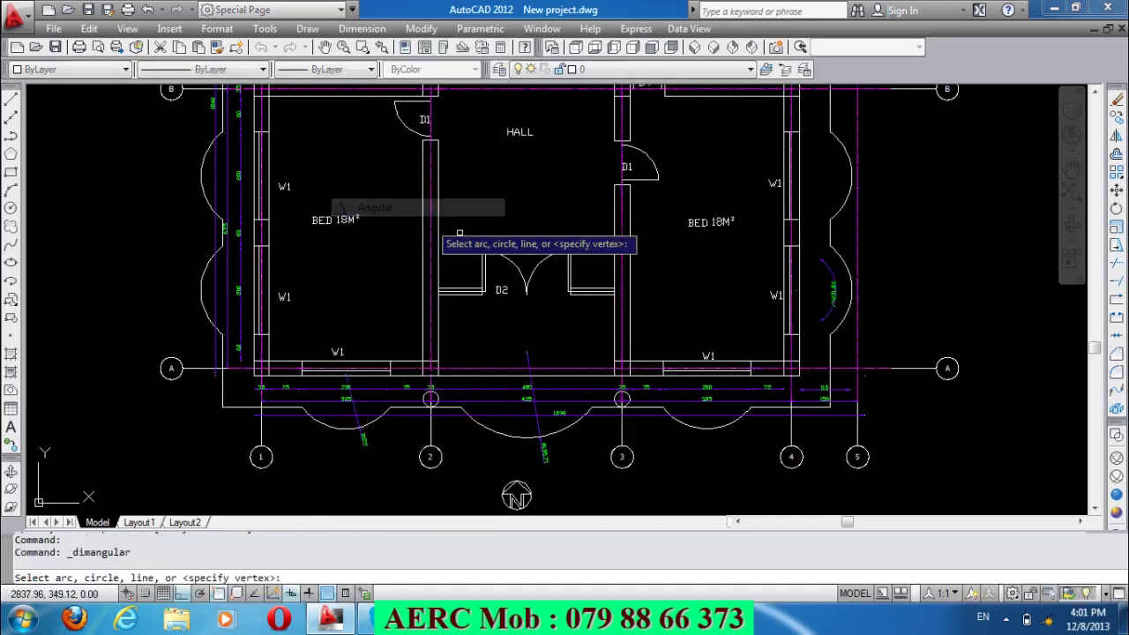
click(834, 214)
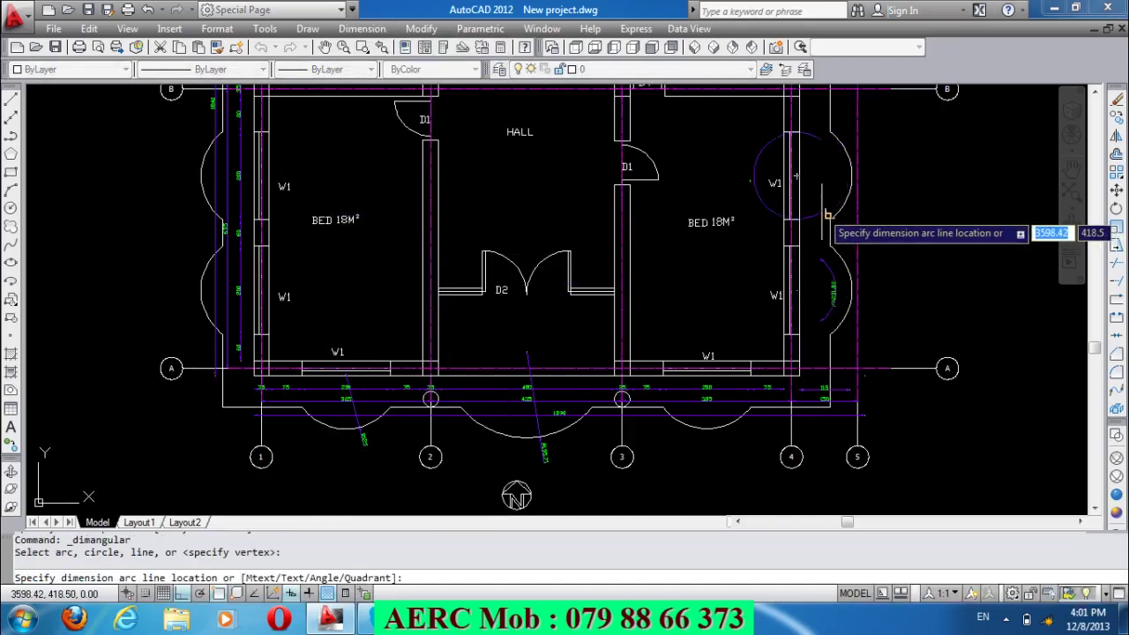
click(822, 205)
scroll(824, 194, up, 2)
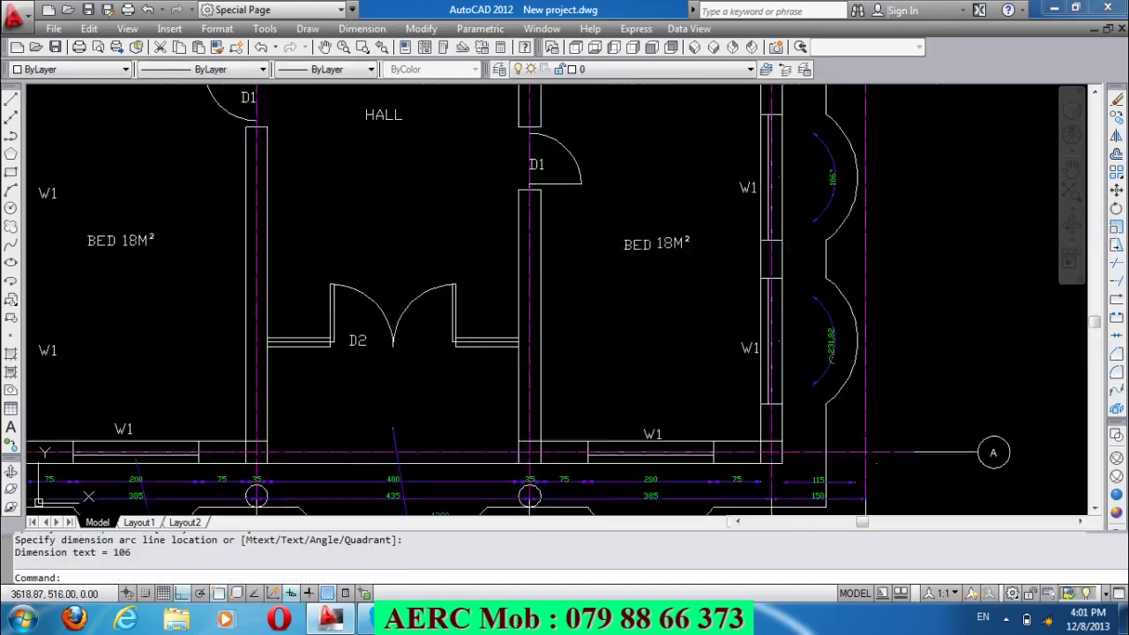
scroll(825, 185, up, 3)
scroll(820, 190, down, 2)
scroll(791, 214, down, 1)
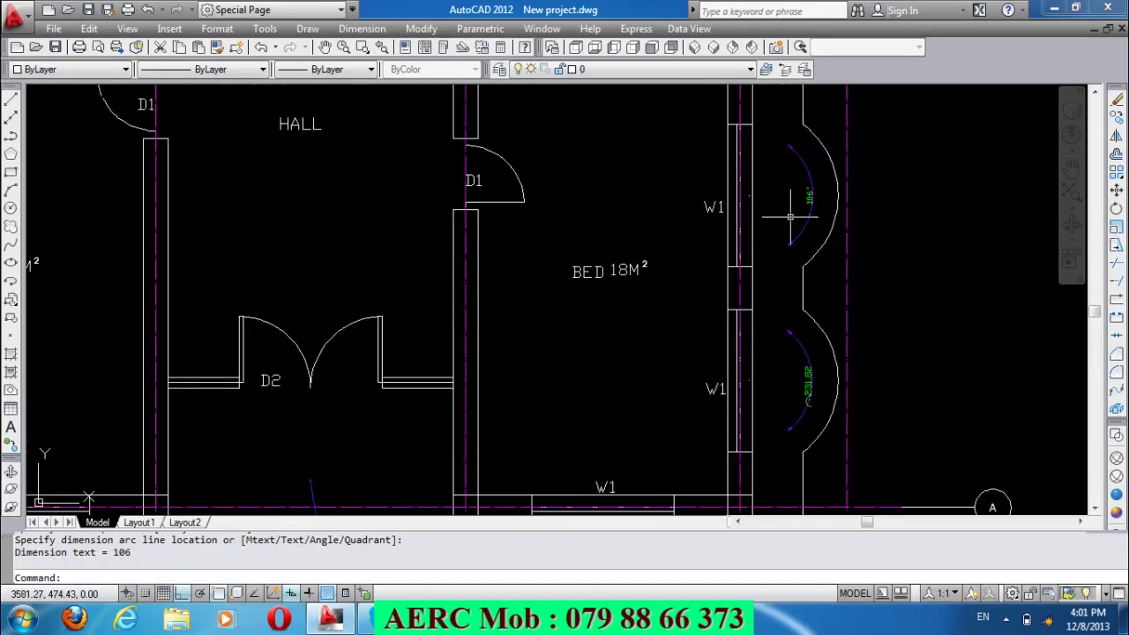
scroll(786, 188, up, 2)
scroll(797, 300, down, 1)
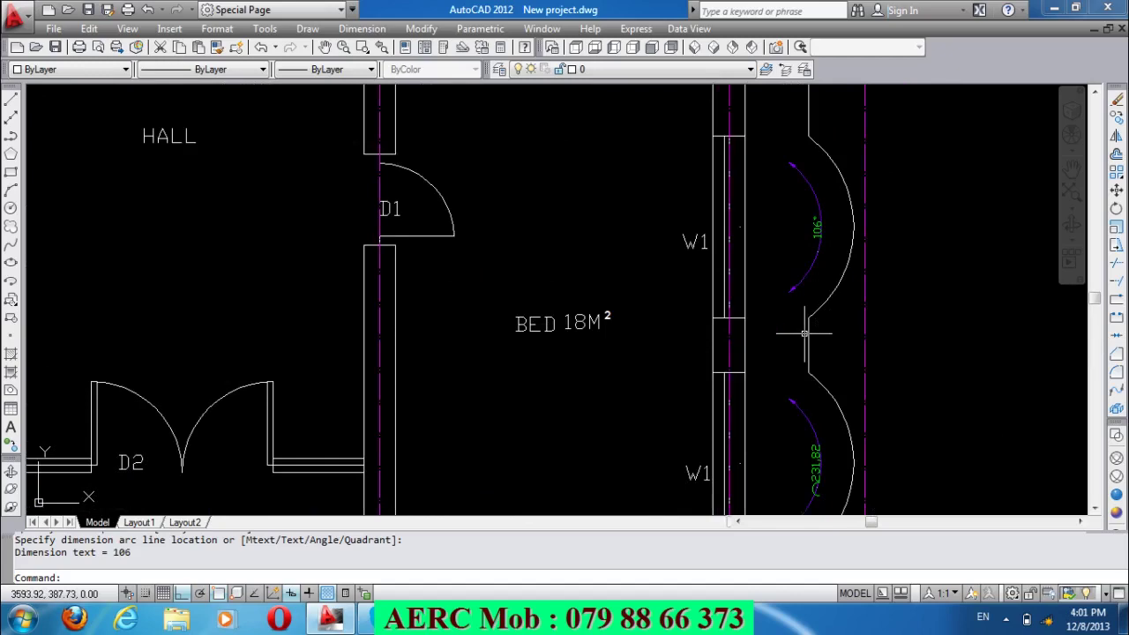
scroll(797, 224, down, 4)
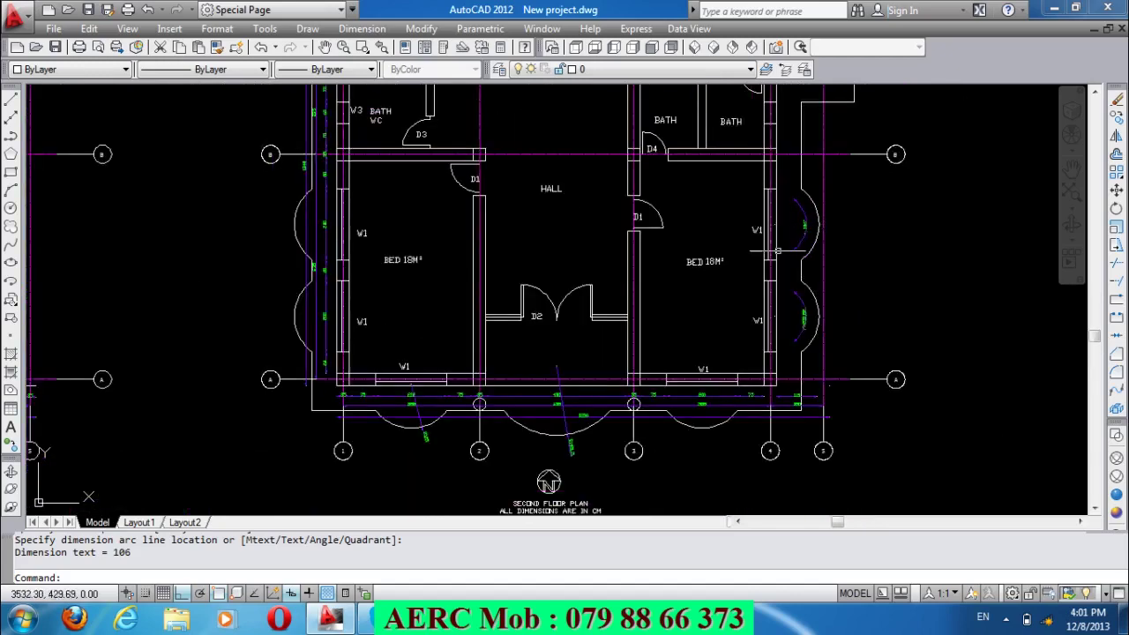
scroll(556, 432, up, 3)
scroll(552, 439, up, 2)
scroll(555, 407, down, 2)
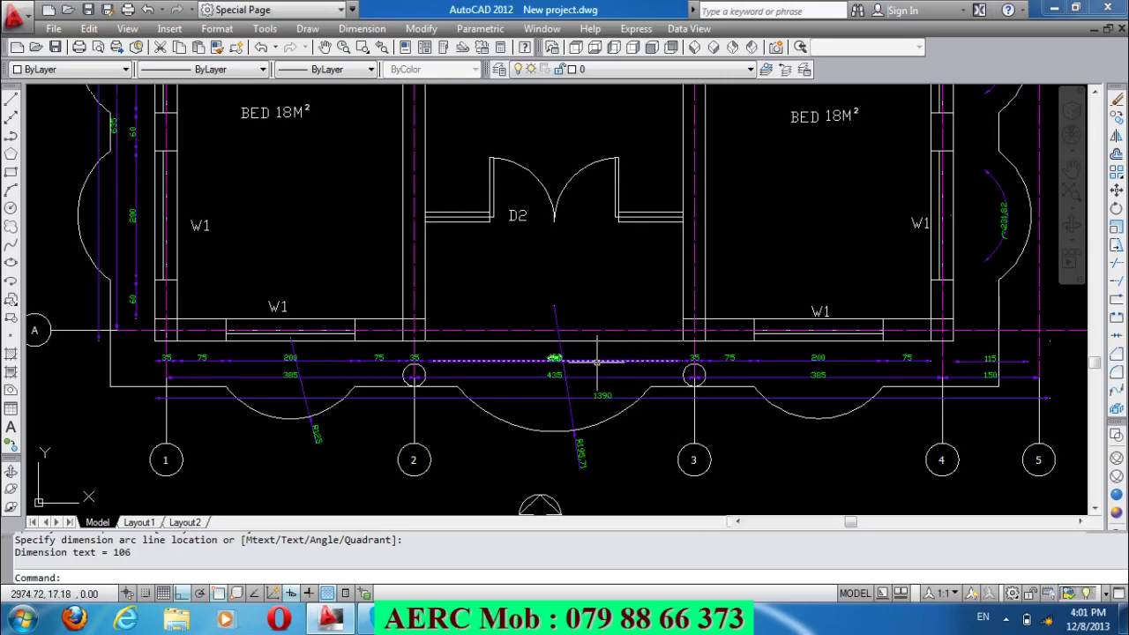
scroll(607, 362, down, 2)
scroll(732, 397, down, 2)
scroll(803, 281, up, 2)
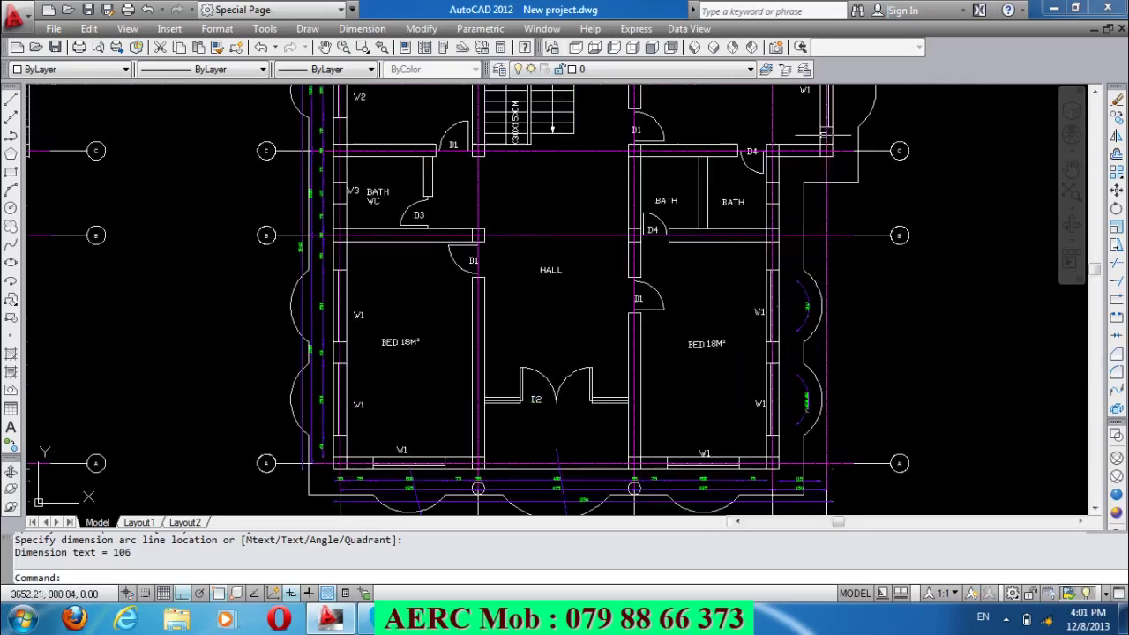
scroll(801, 264, up, 1)
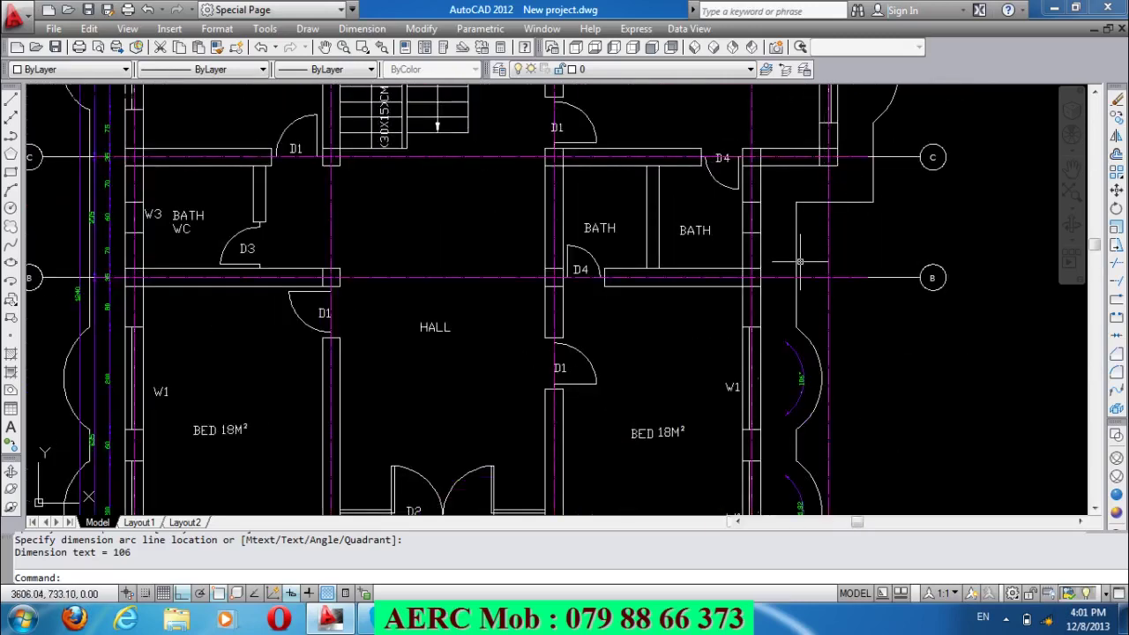
Add a 70 linear dimension between two points on the right wall beside the baths.
click(362, 28)
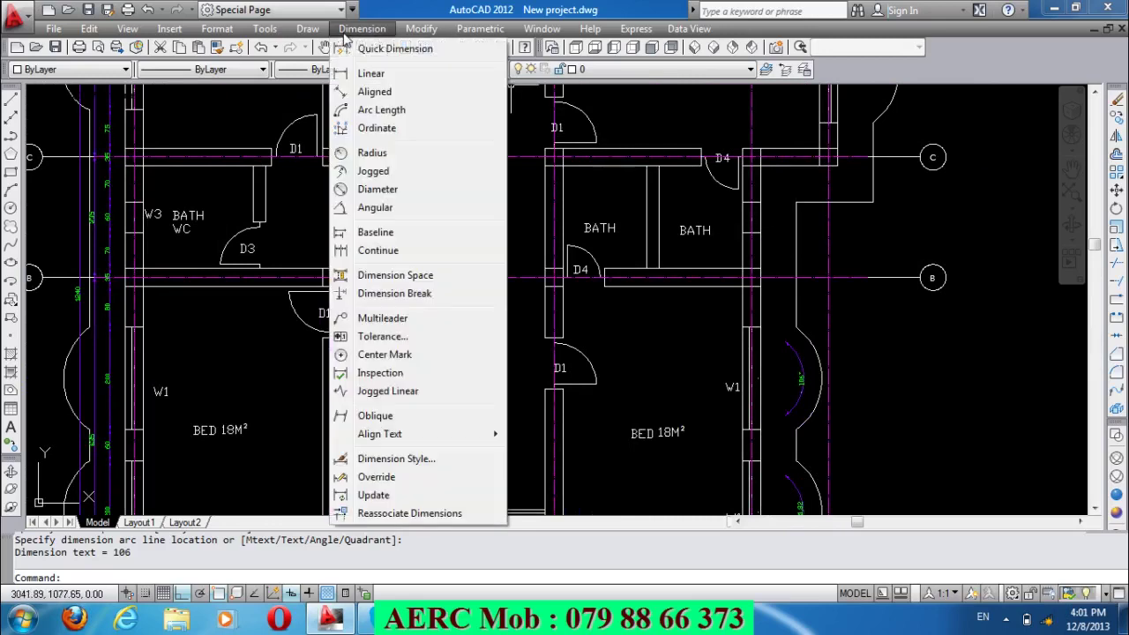
click(370, 74)
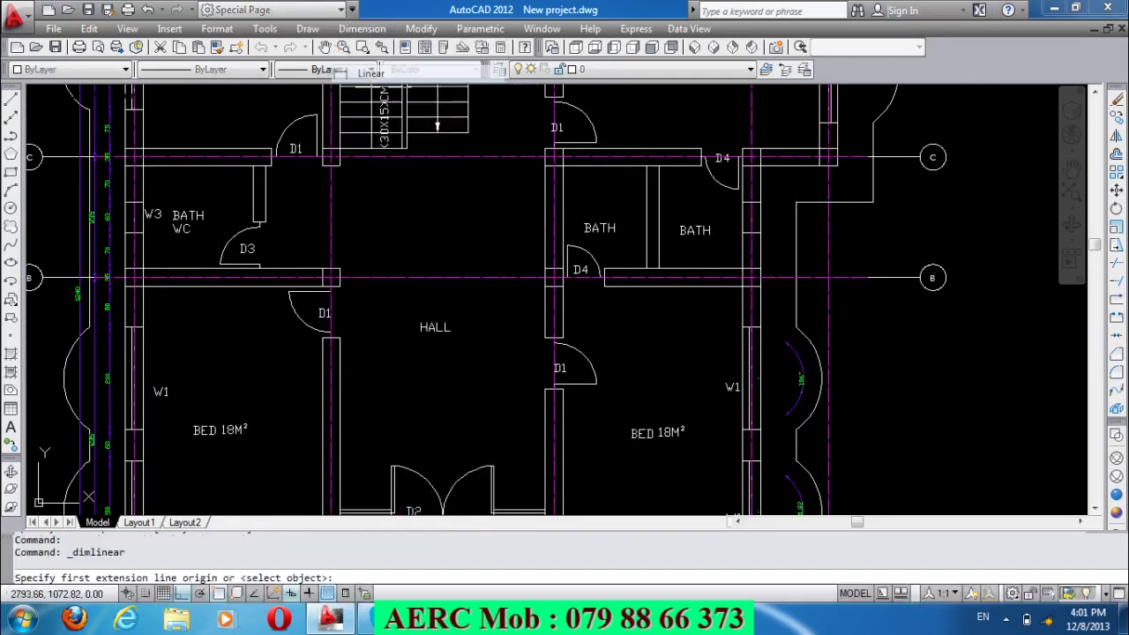
click(760, 233)
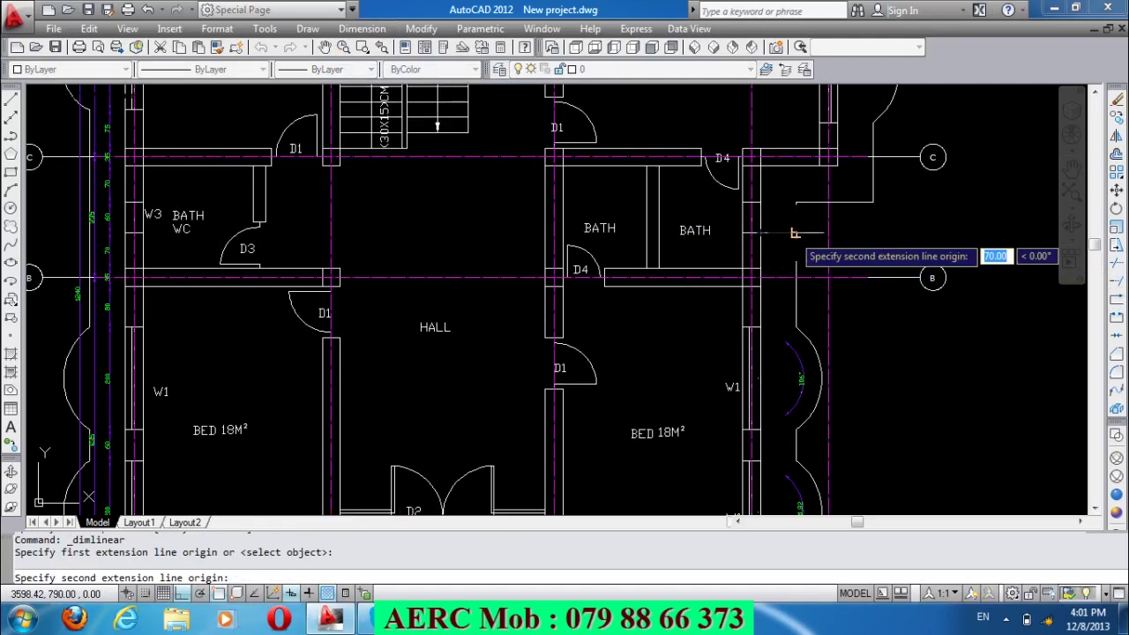
click(794, 244)
click(794, 245)
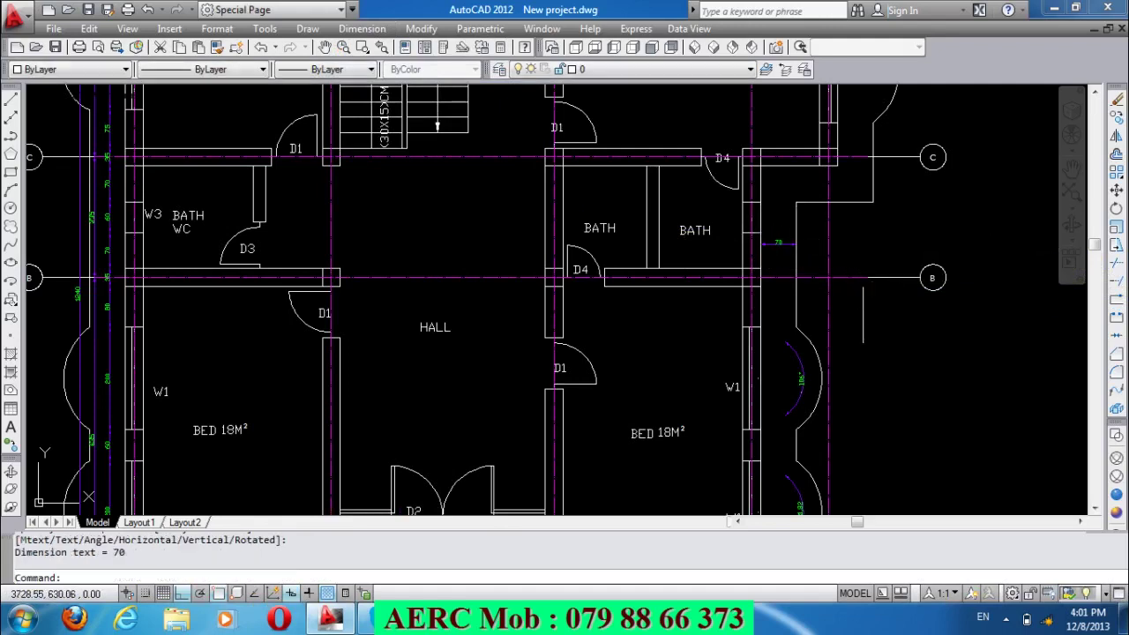
scroll(862, 349, down, 2)
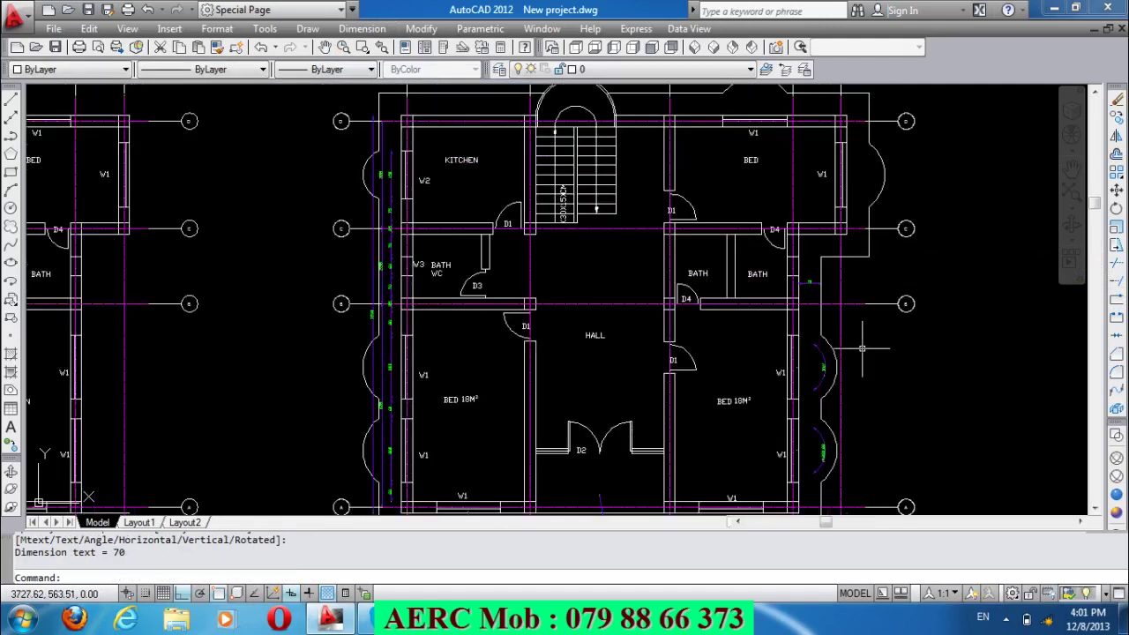
scroll(862, 349, down, 2)
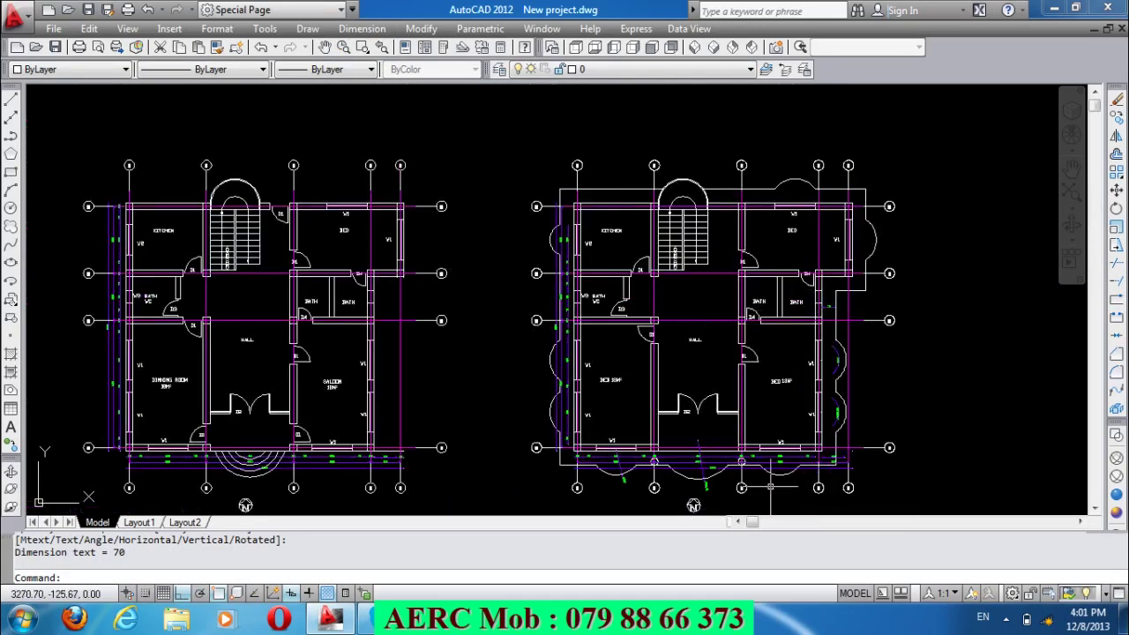
scroll(770, 485, up, 3)
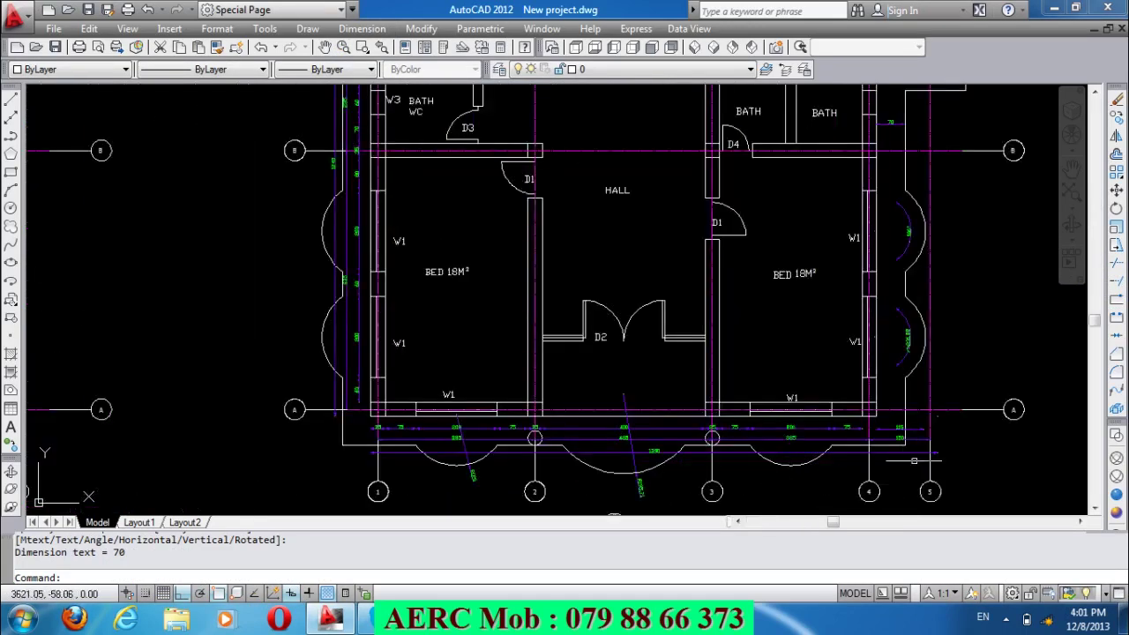
scroll(894, 450, up, 4)
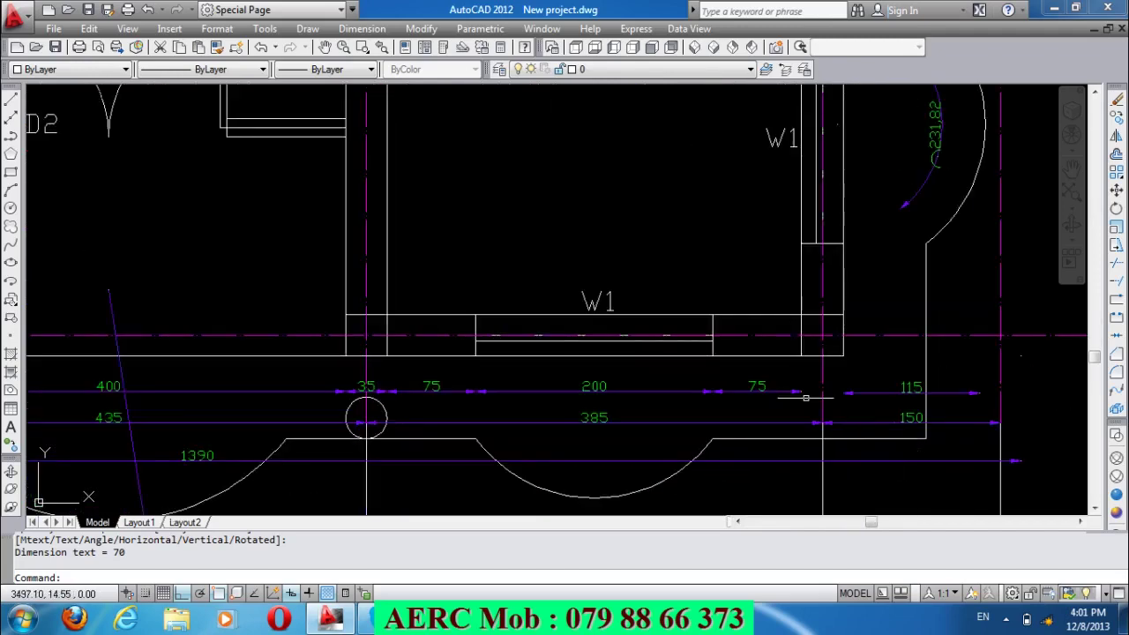
scroll(718, 365, up, 2)
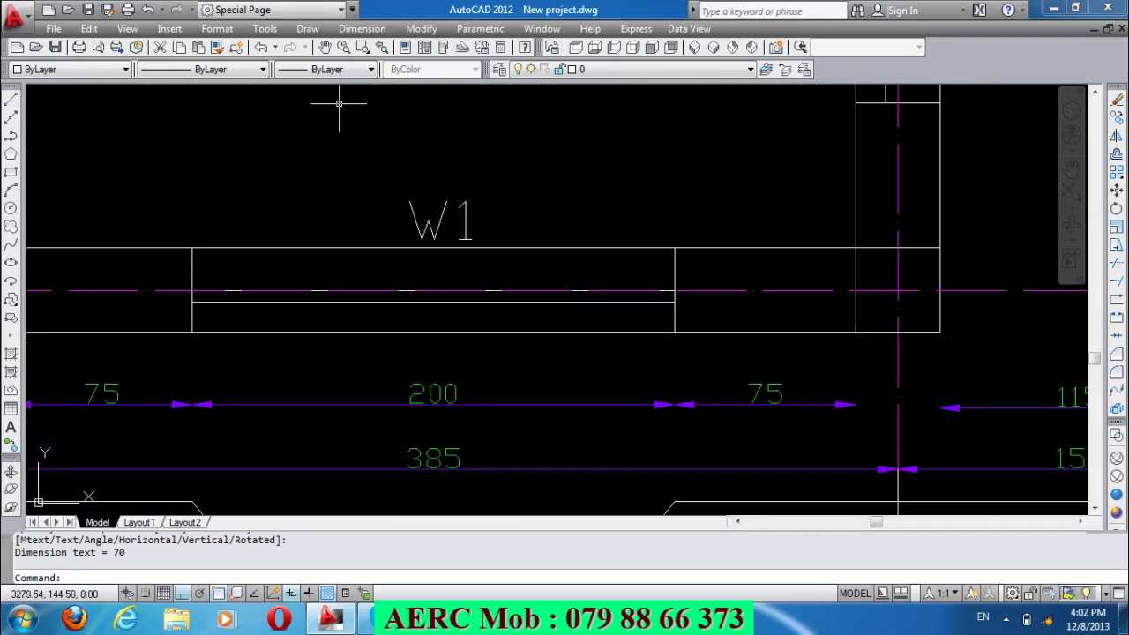
Add a 35 linear dimension with DLI after the 75 in the bottom dimension string.
text(DLI)
key(Return)
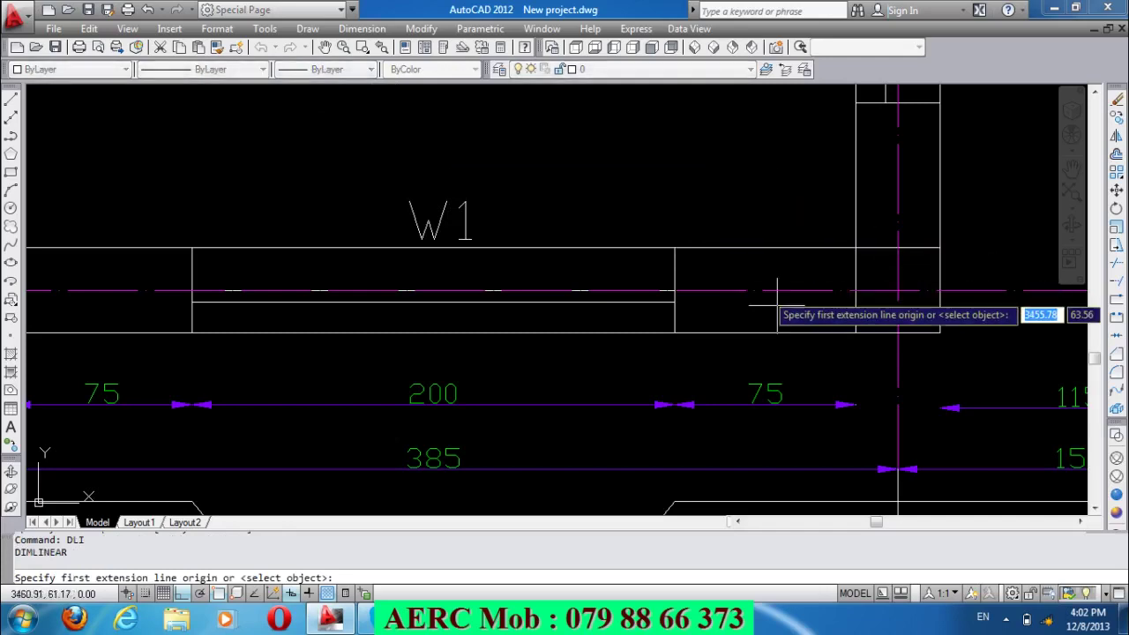
click(940, 333)
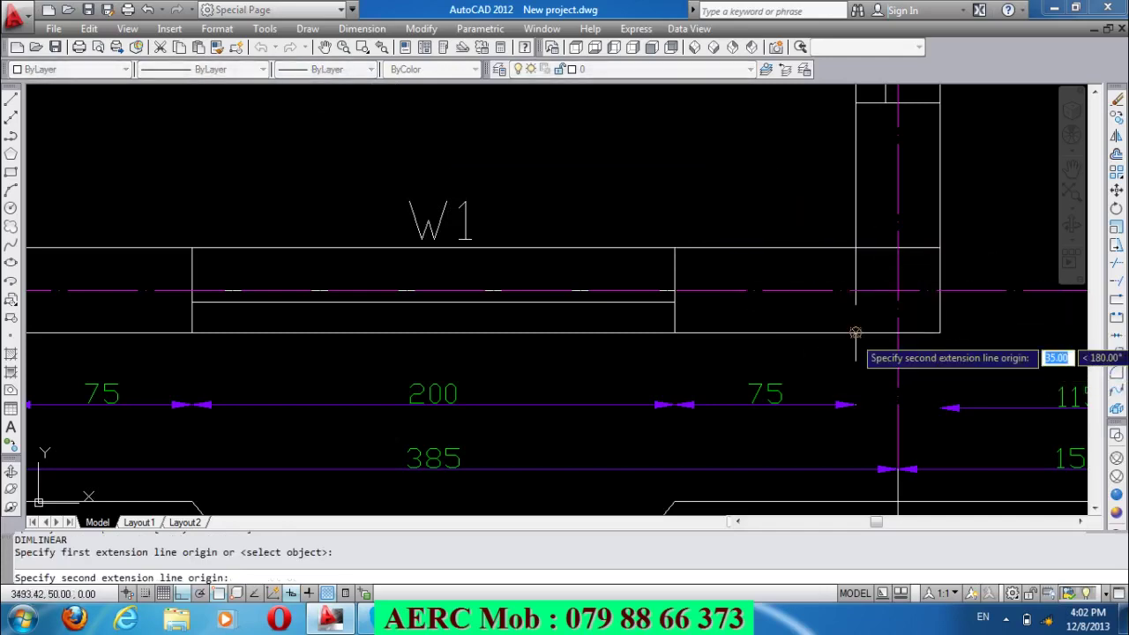
click(855, 333)
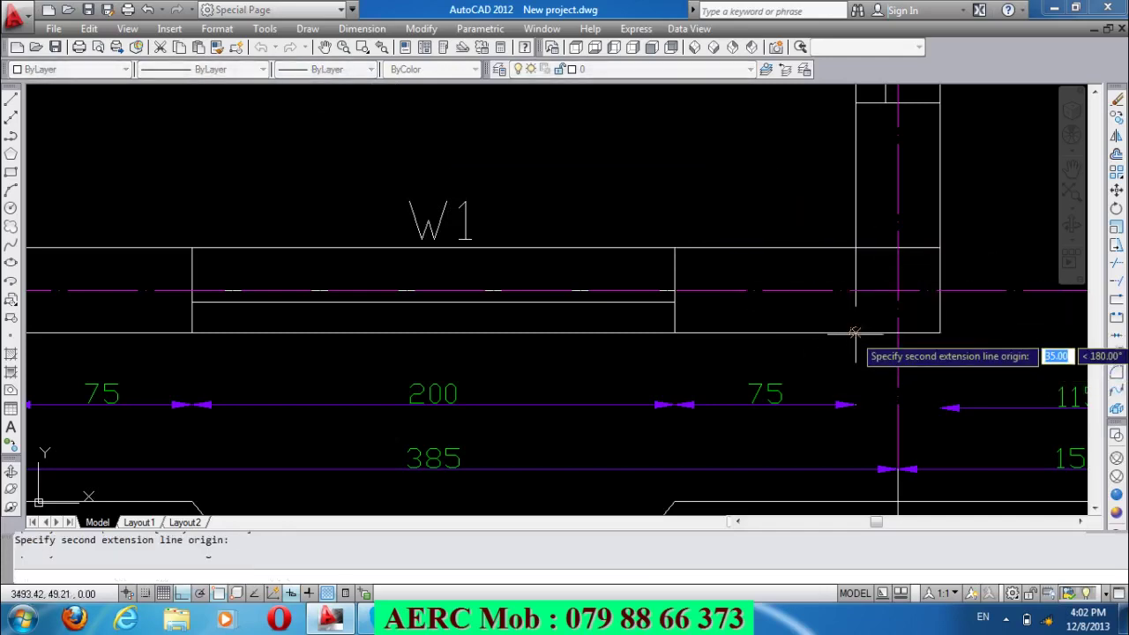
click(856, 404)
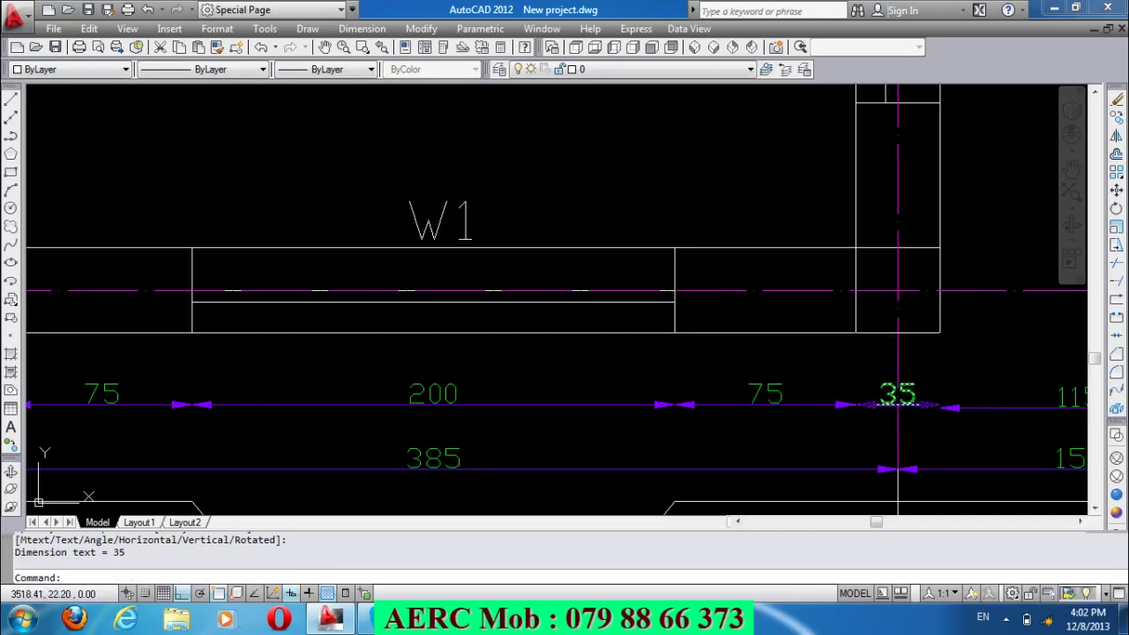
scroll(882, 393, down, 3)
scroll(829, 375, down, 3)
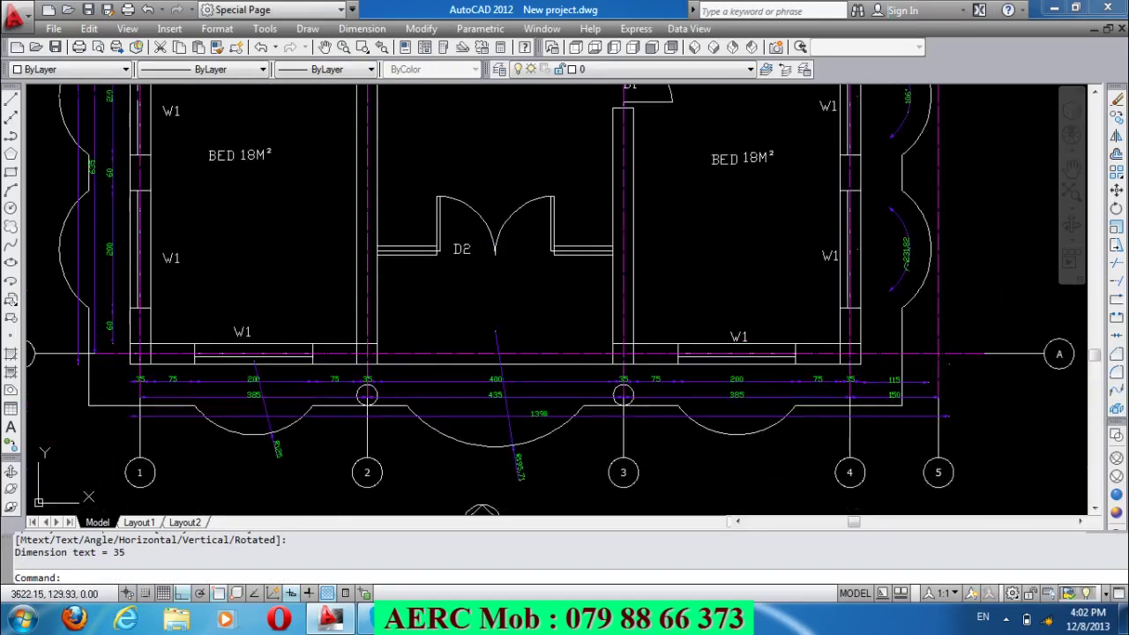
scroll(941, 240, up, 3)
scroll(848, 274, down, 2)
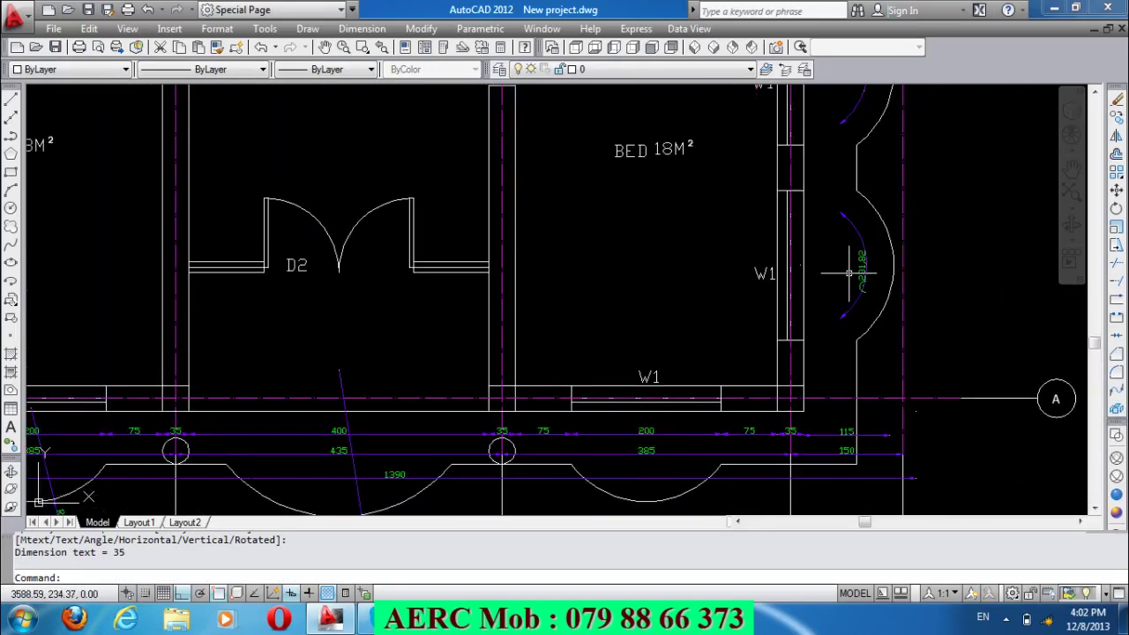
scroll(848, 274, down, 3)
scroll(849, 273, up, 2)
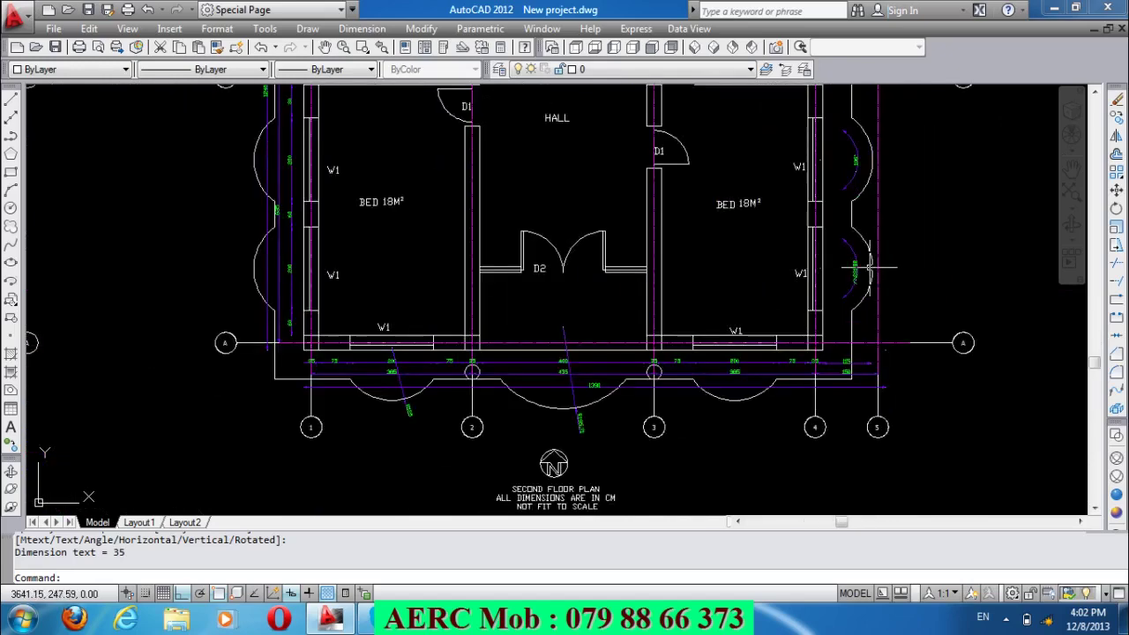
scroll(410, 371, up, 3)
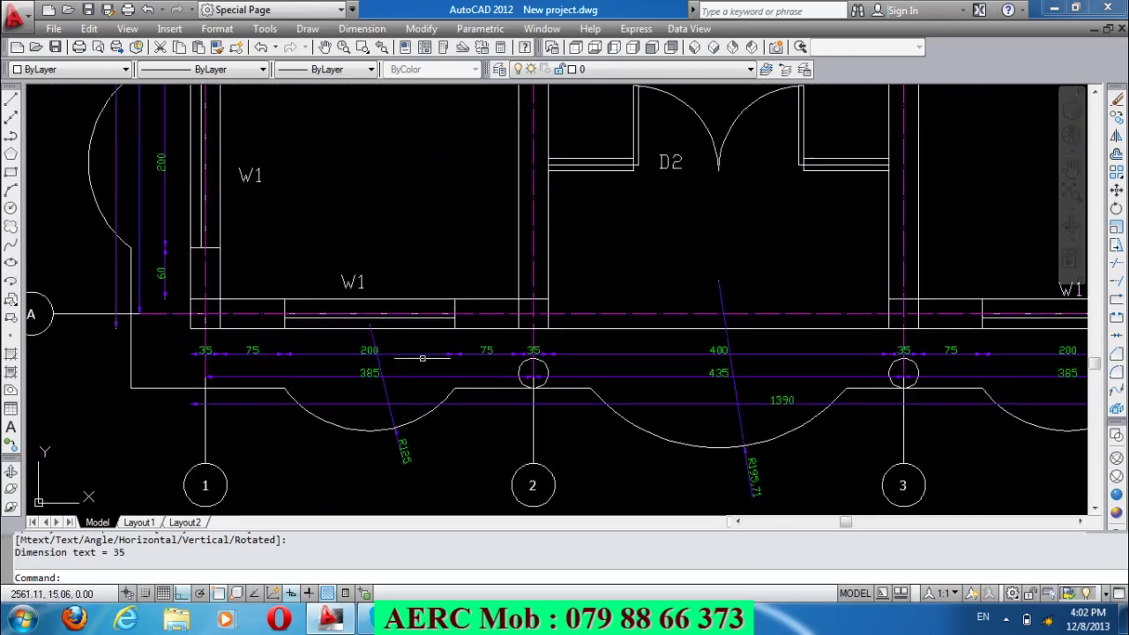
scroll(463, 351, down, 2)
scroll(597, 396, down, 1)
scroll(564, 419, down, 2)
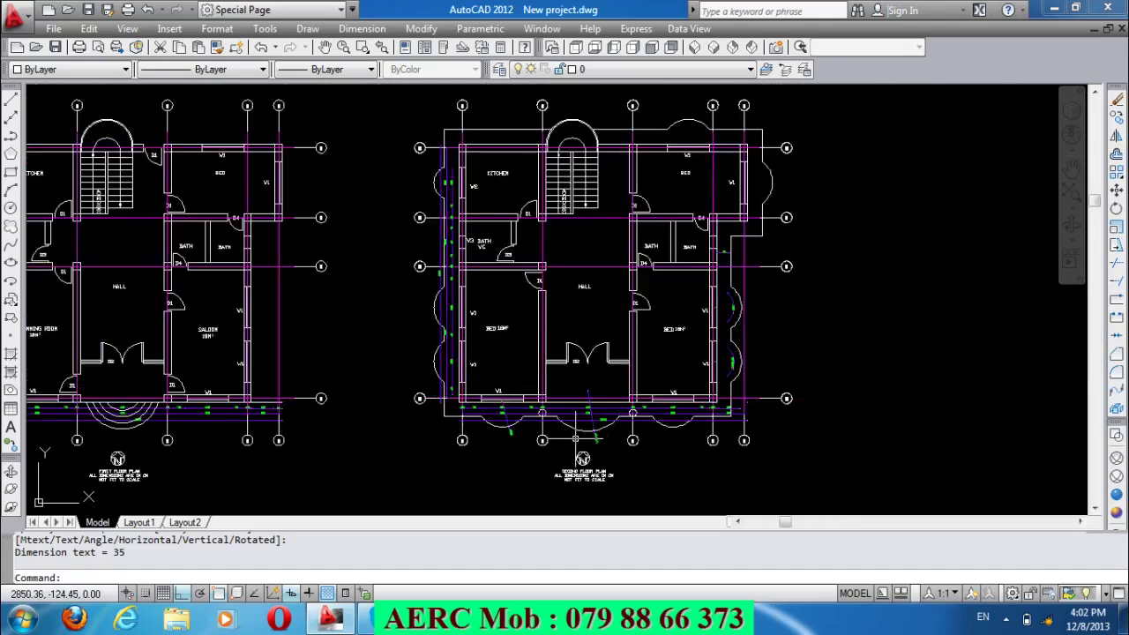
scroll(545, 441, up, 3)
scroll(556, 406, down, 2)
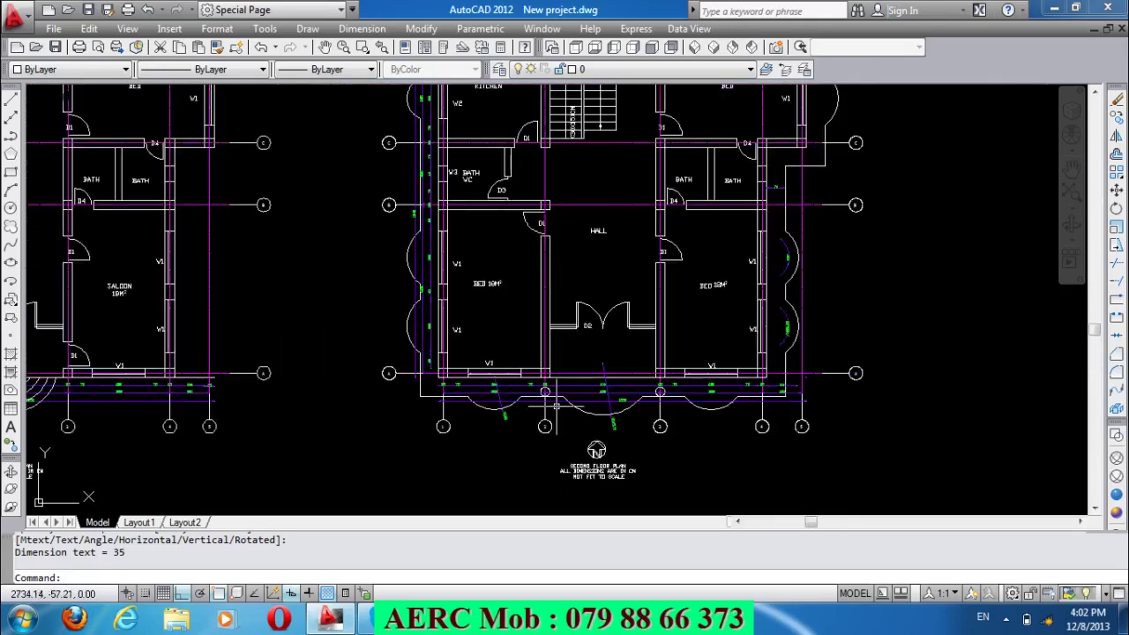
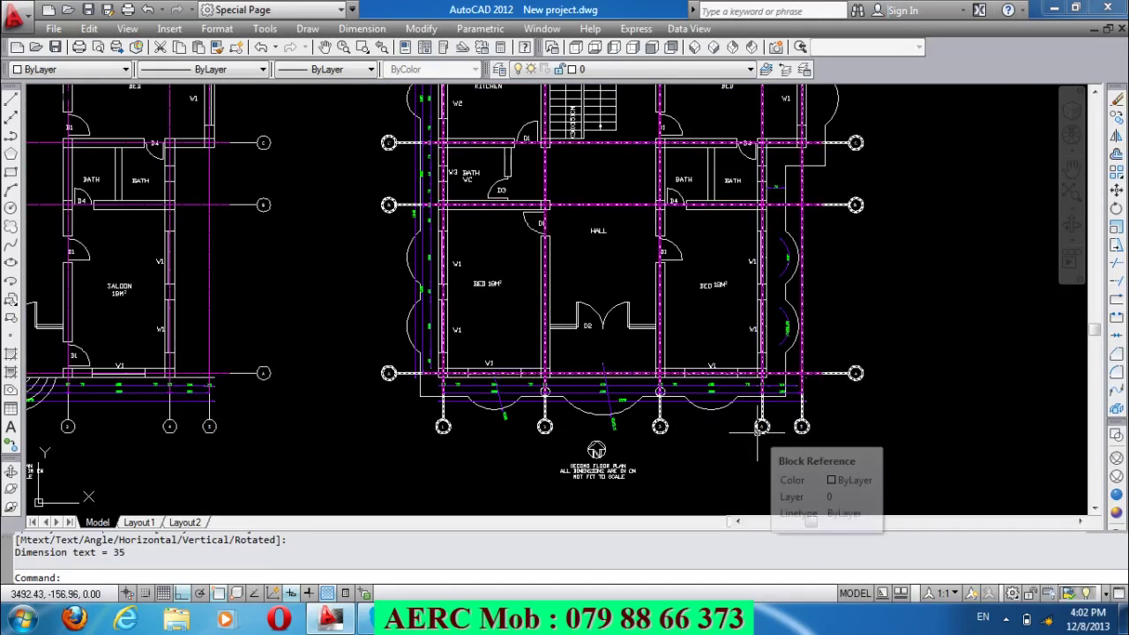
Undo the latest arc length dimension on the second-floor front arcs and zoom to check the plan.
key(ctrl+z)
key(ctrl+z)
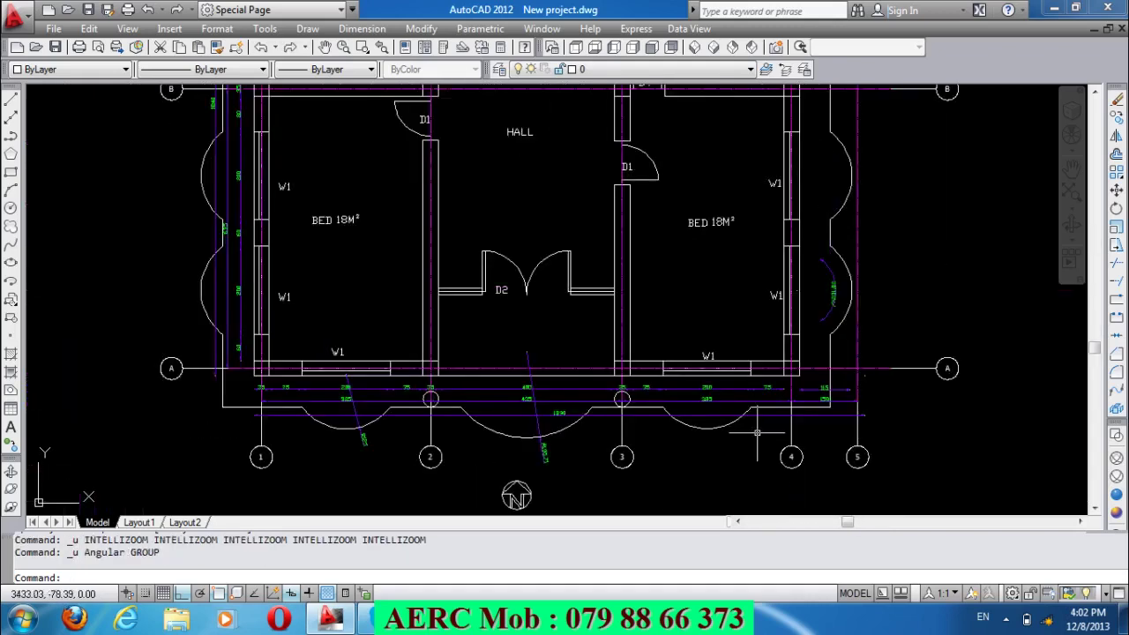
key(ctrl+z)
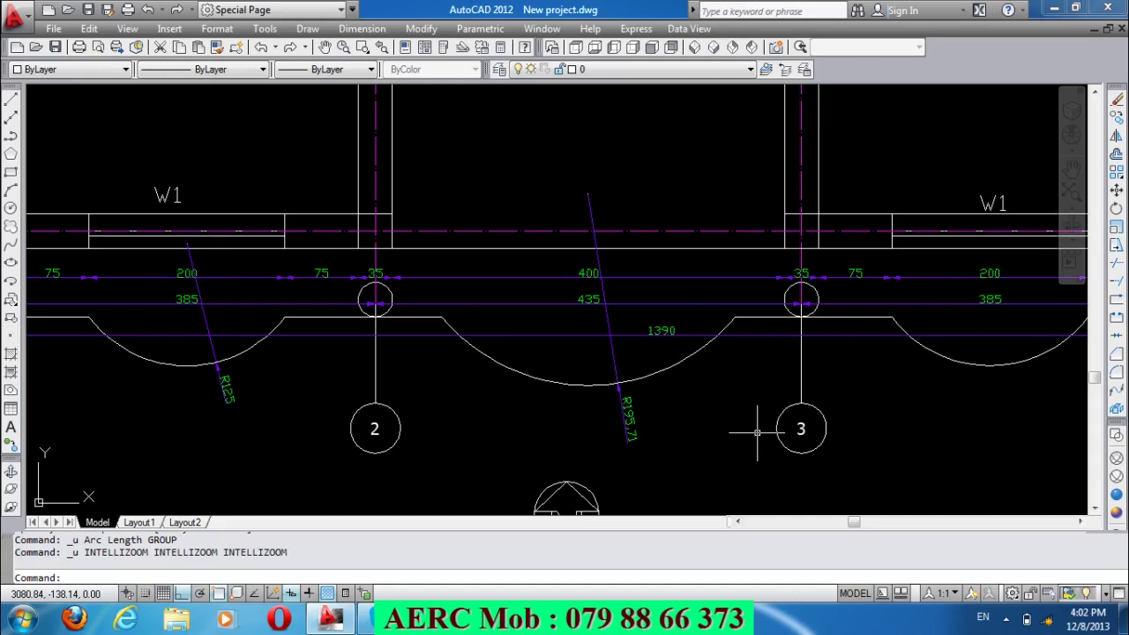
click(757, 432)
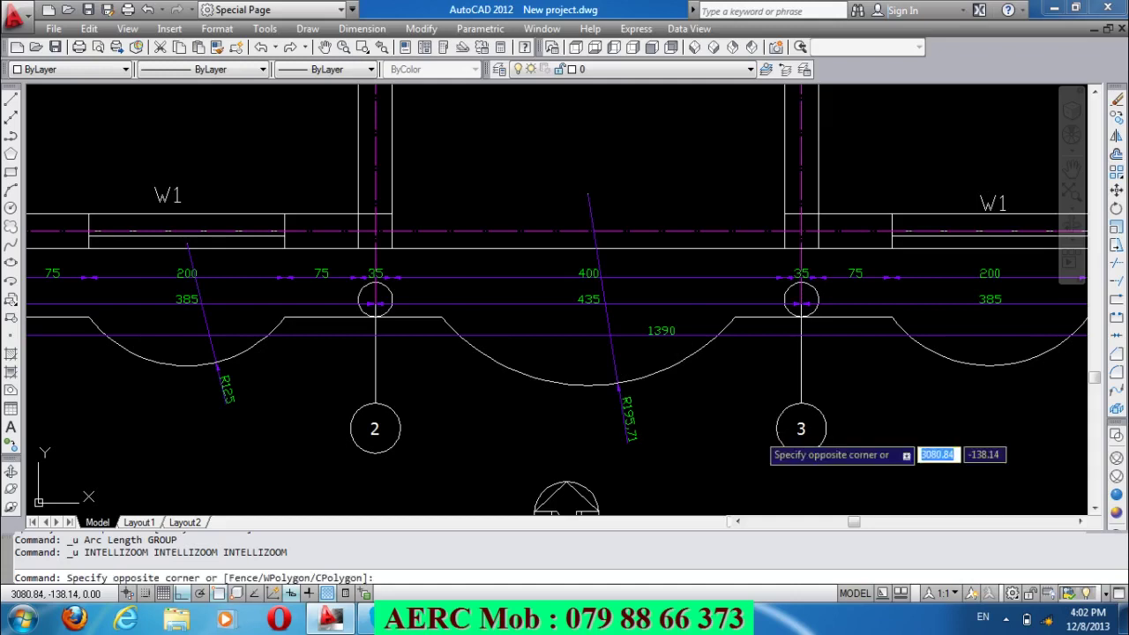
key(Escape)
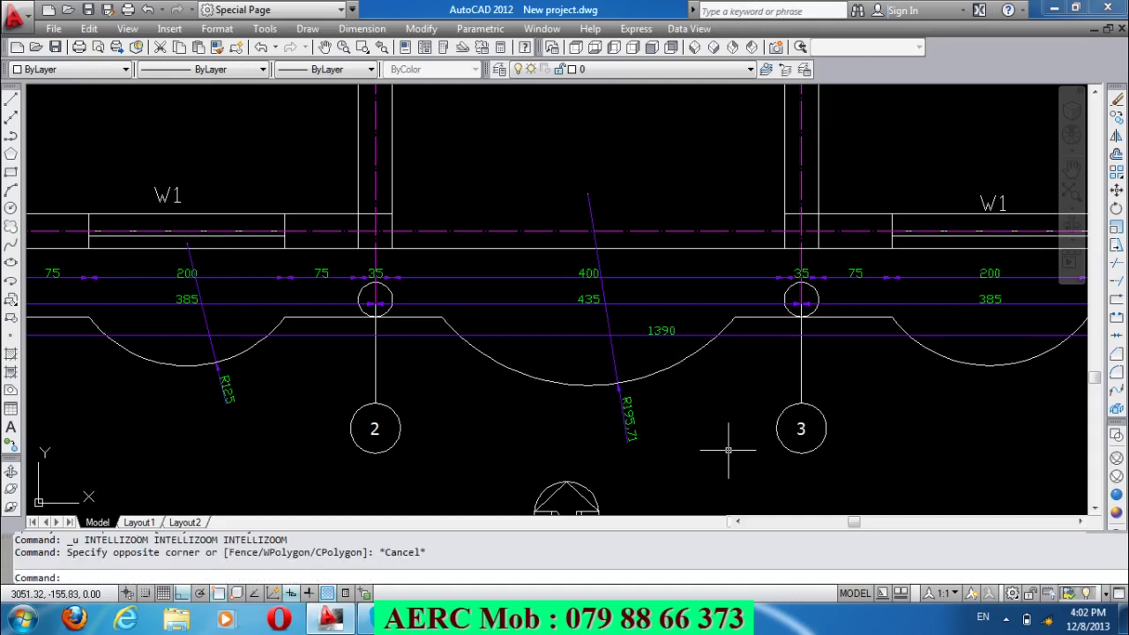
key(ctrl+y)
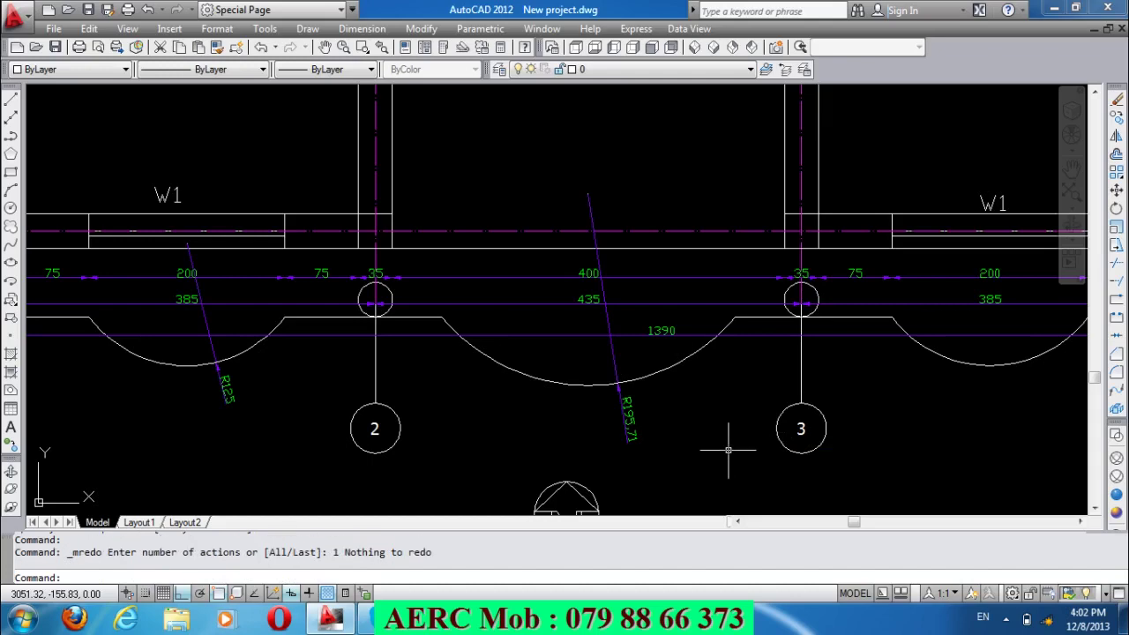
scroll(727, 450, down, 8)
scroll(812, 243, up, 4)
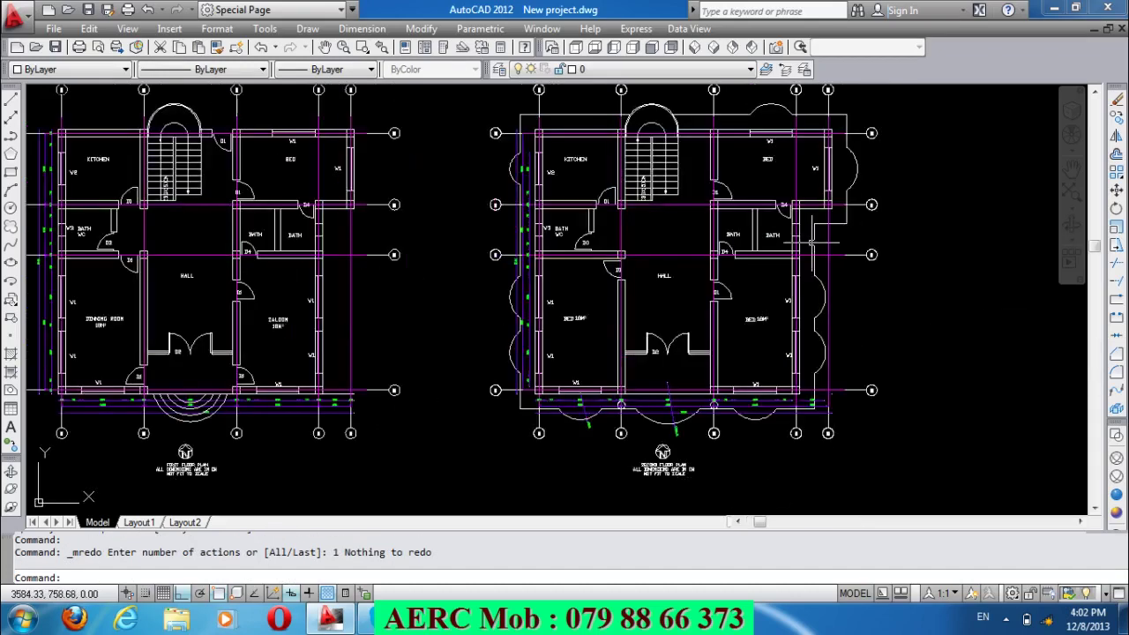
scroll(842, 429, up, 3)
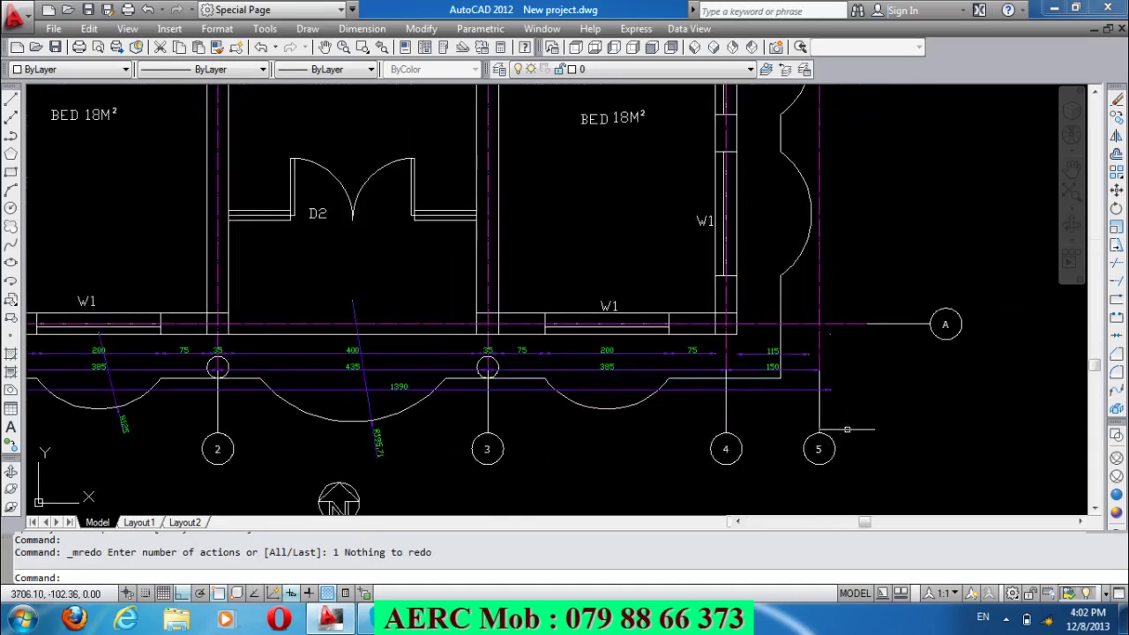
scroll(846, 430, down, 2)
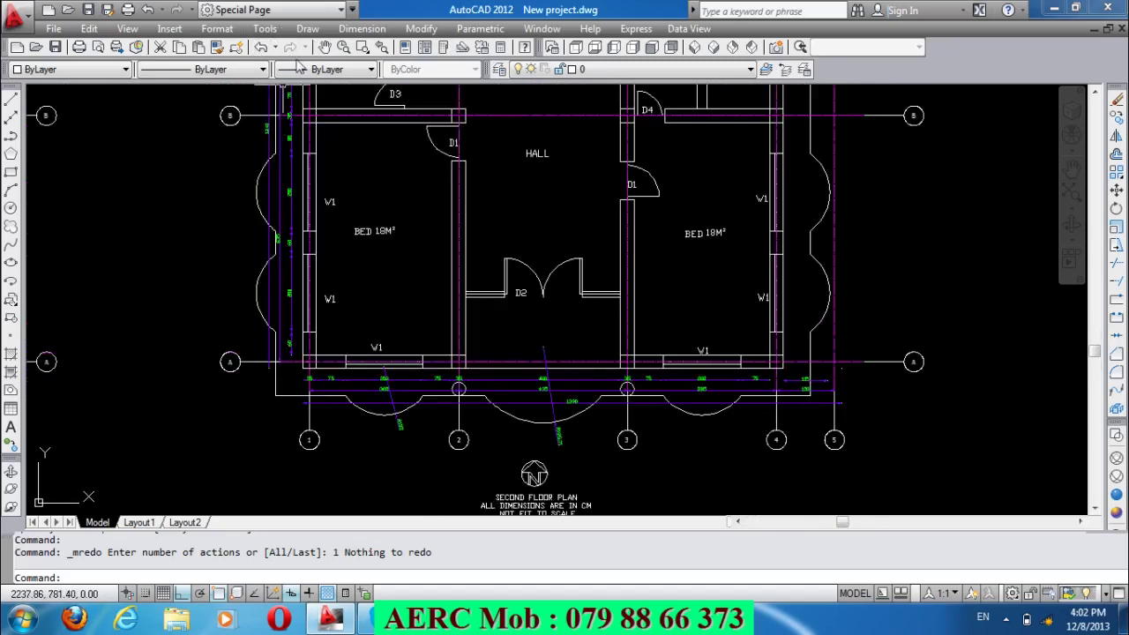
Undo the zoom, radius and arc dimensions back past the copy step.
click(261, 47)
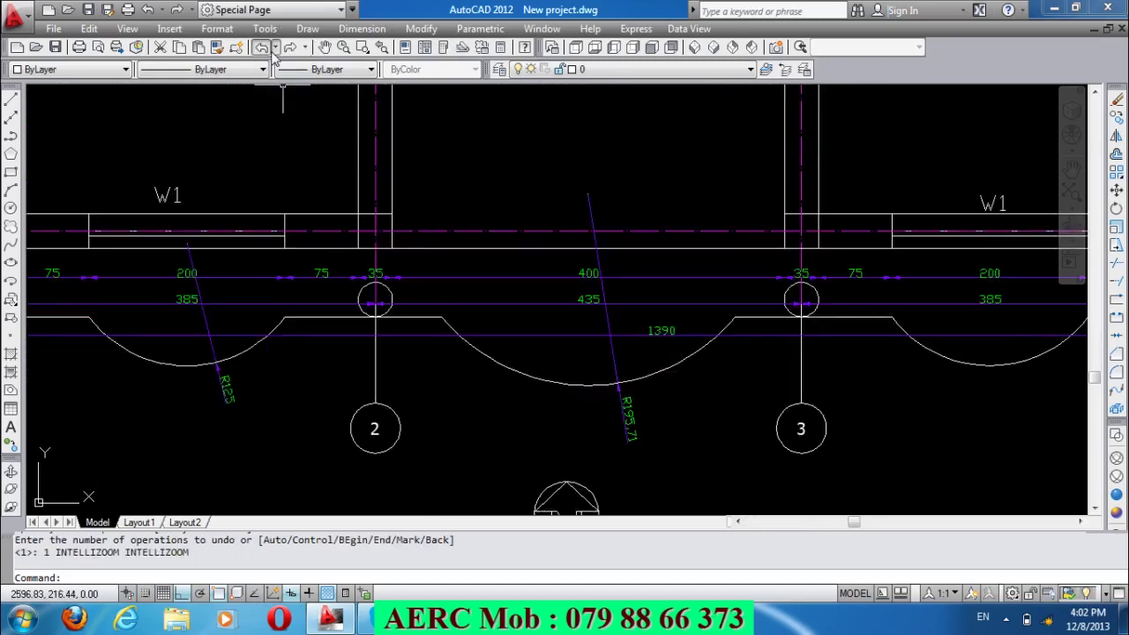
click(262, 49)
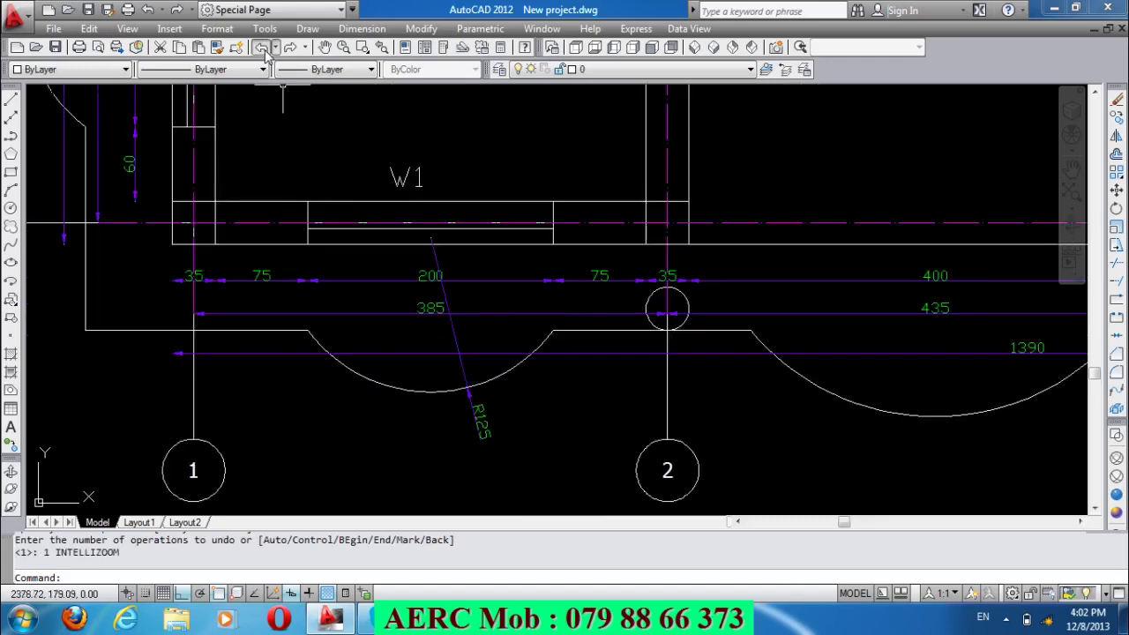
click(262, 48)
click(262, 49)
click(262, 48)
click(262, 48)
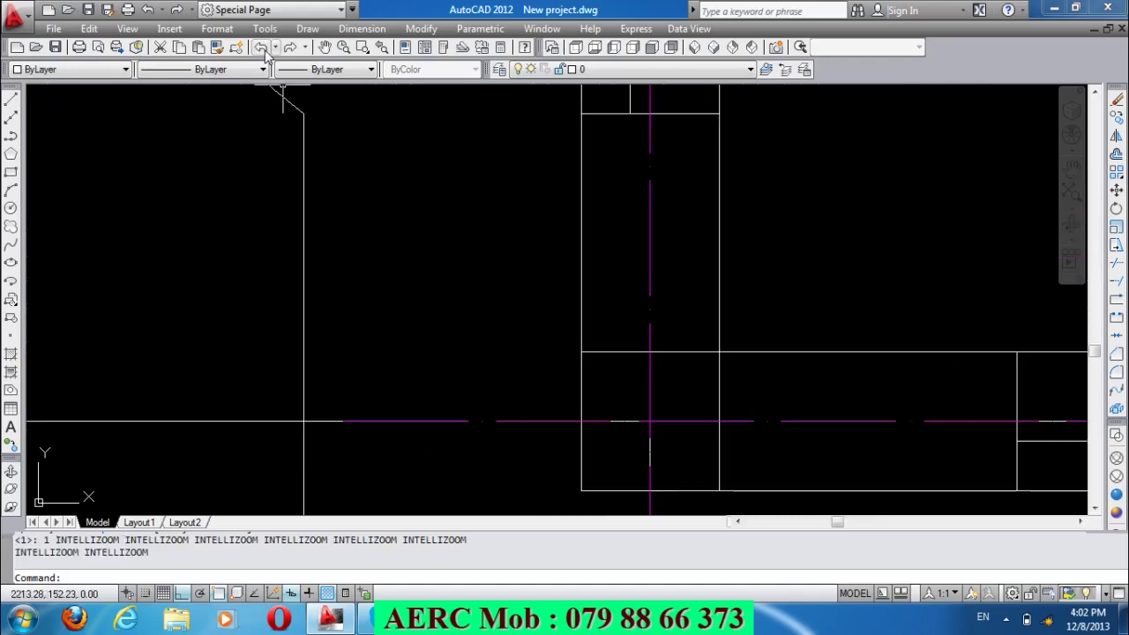
click(262, 48)
click(262, 49)
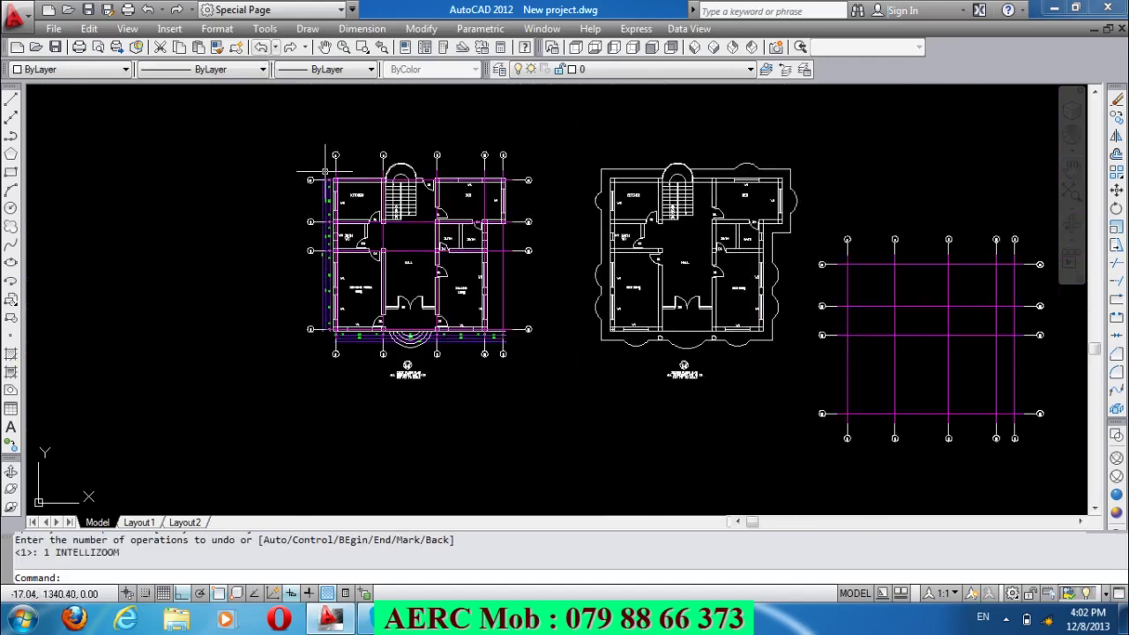
Redo the move of the second-floor plan and bring up the undo history list.
key(ctrl+y)
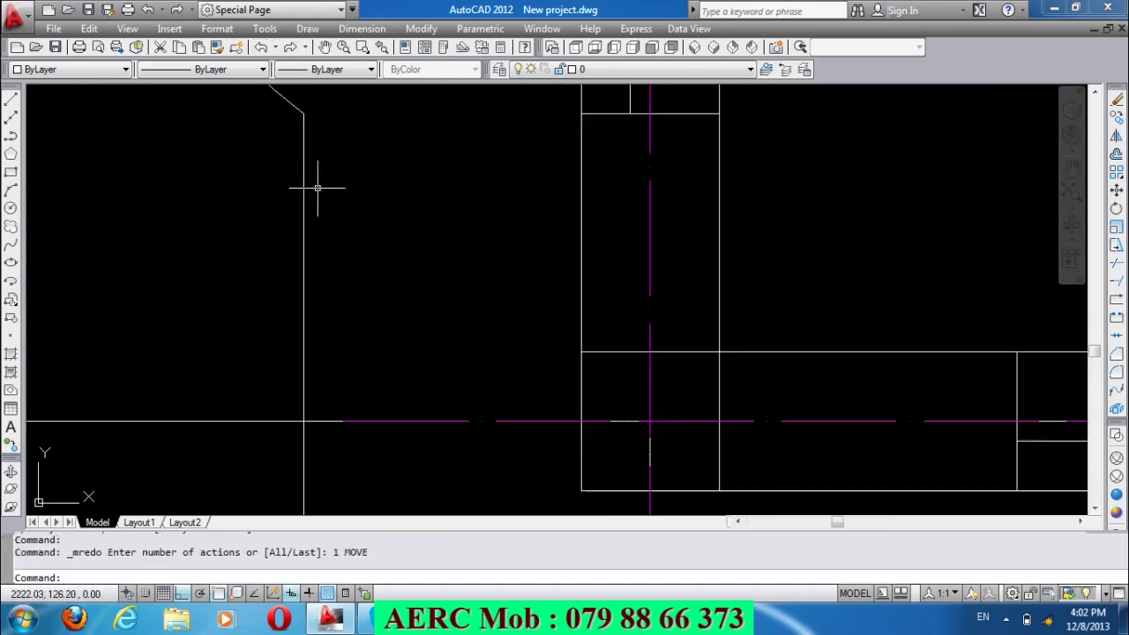
scroll(358, 211, down, 5)
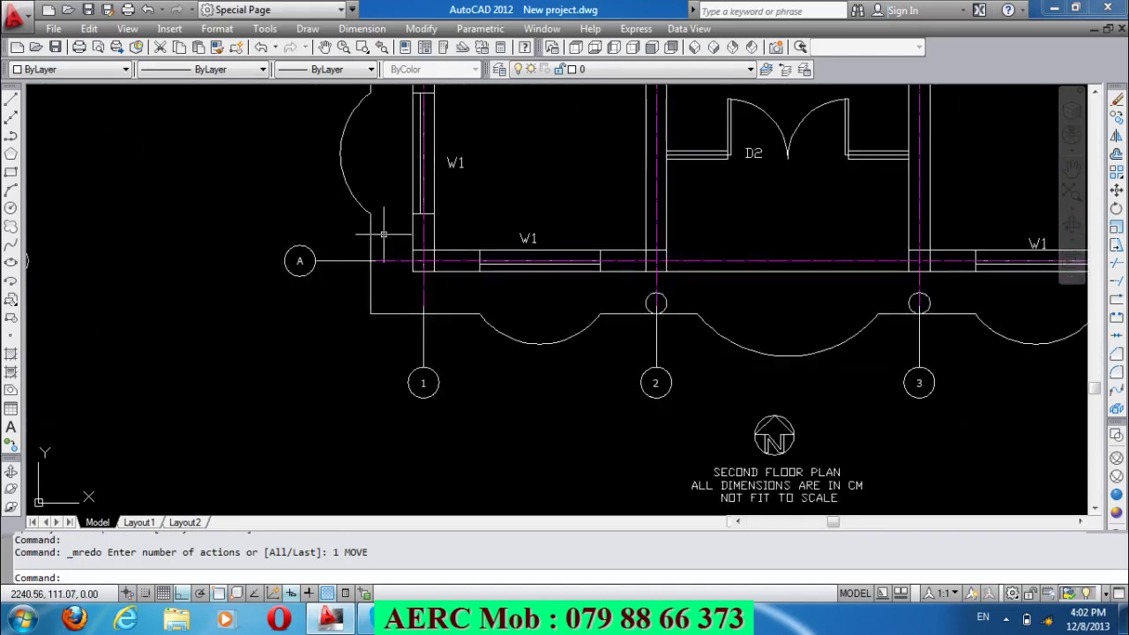
scroll(384, 234, down, 2)
scroll(684, 337, up, 3)
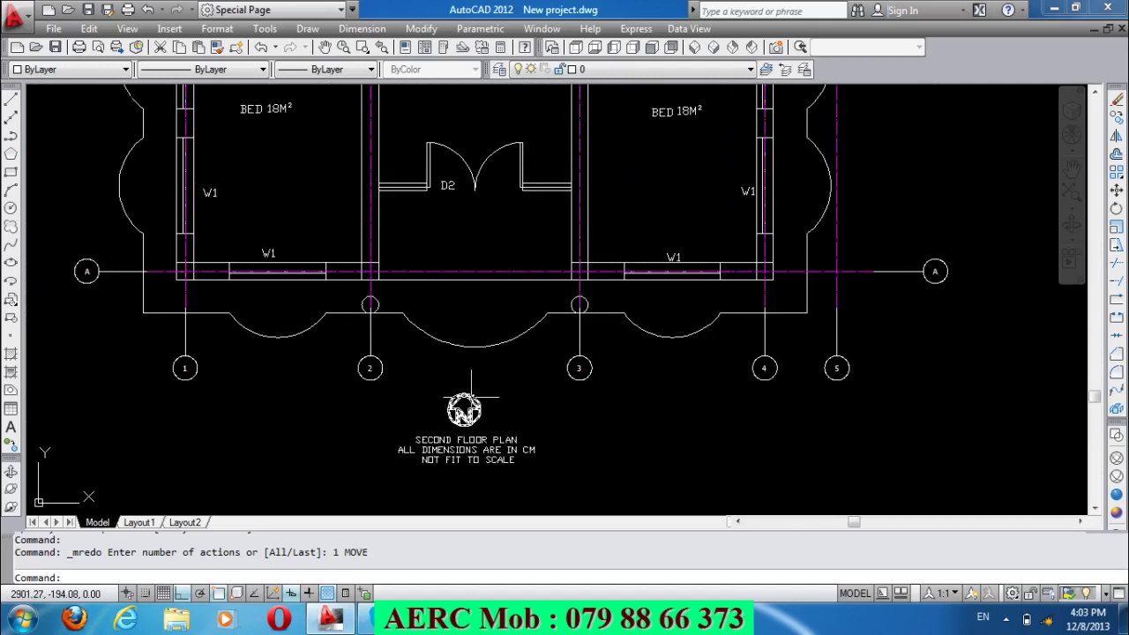
click(276, 47)
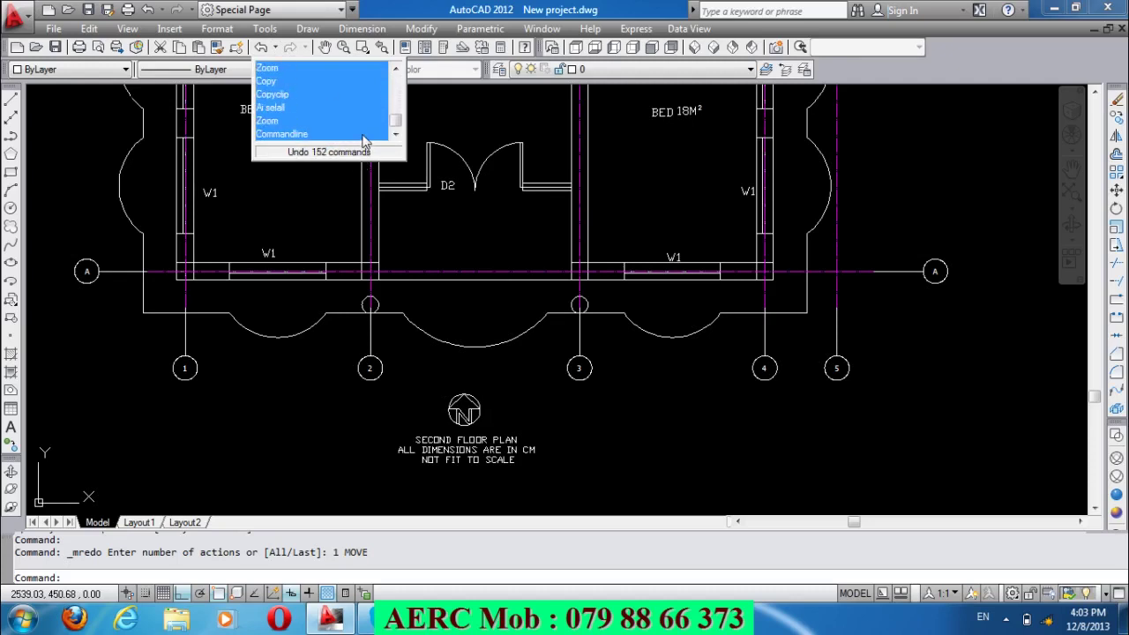
Undo all 152 commands so only the first-floor plan remains.
click(365, 136)
scroll(441, 234, down, 4)
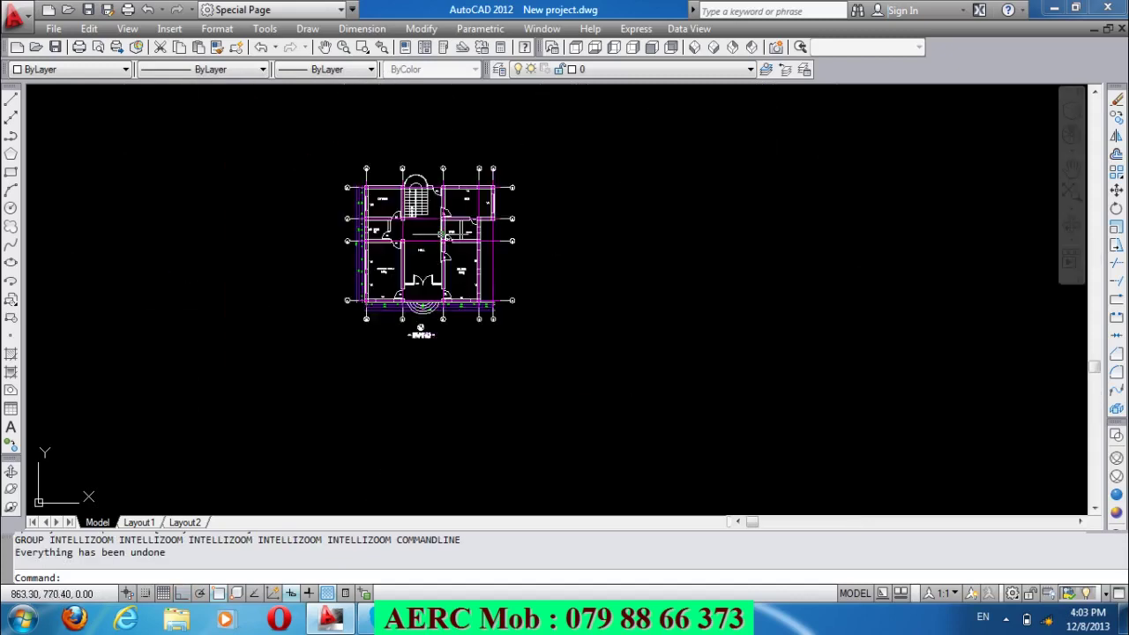
click(274, 48)
click(617, 126)
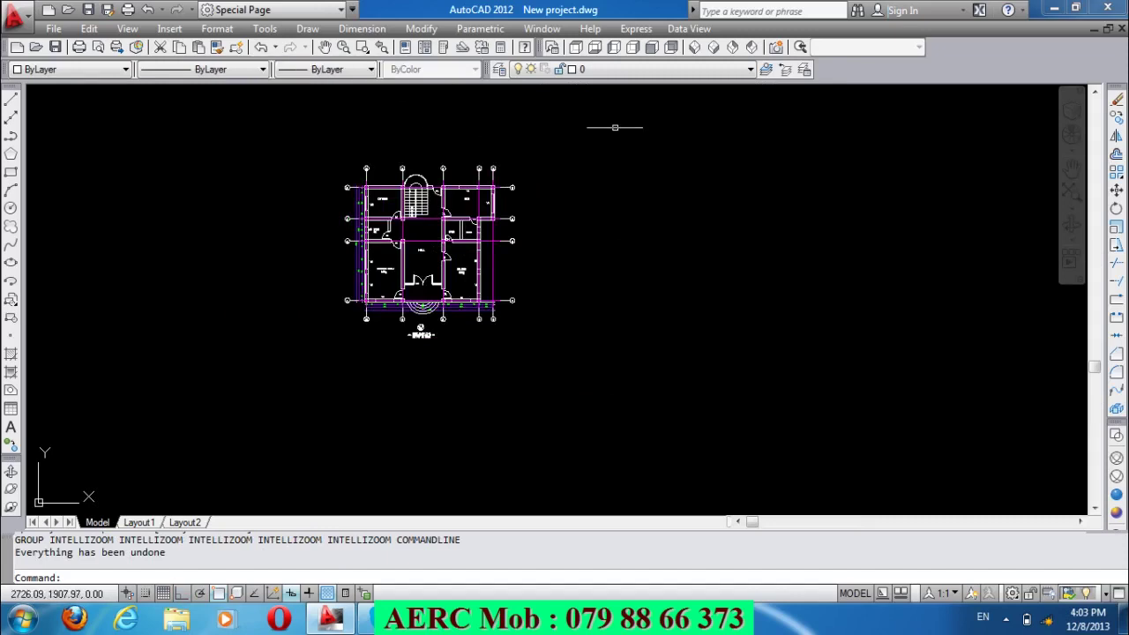
click(582, 126)
click(523, 128)
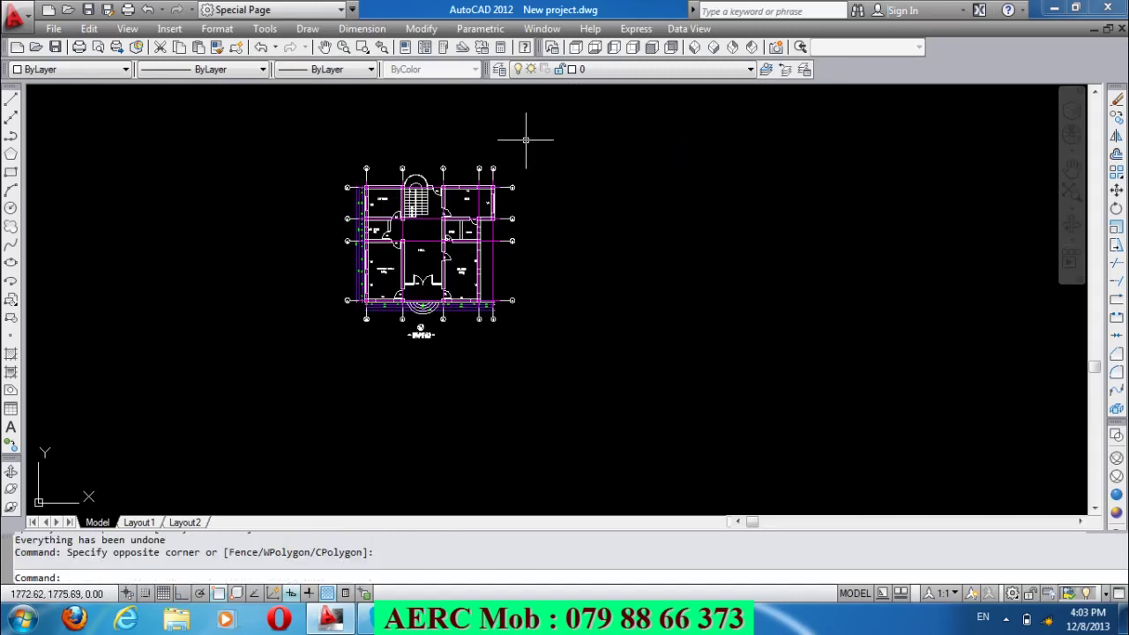
key(ctrl+y)
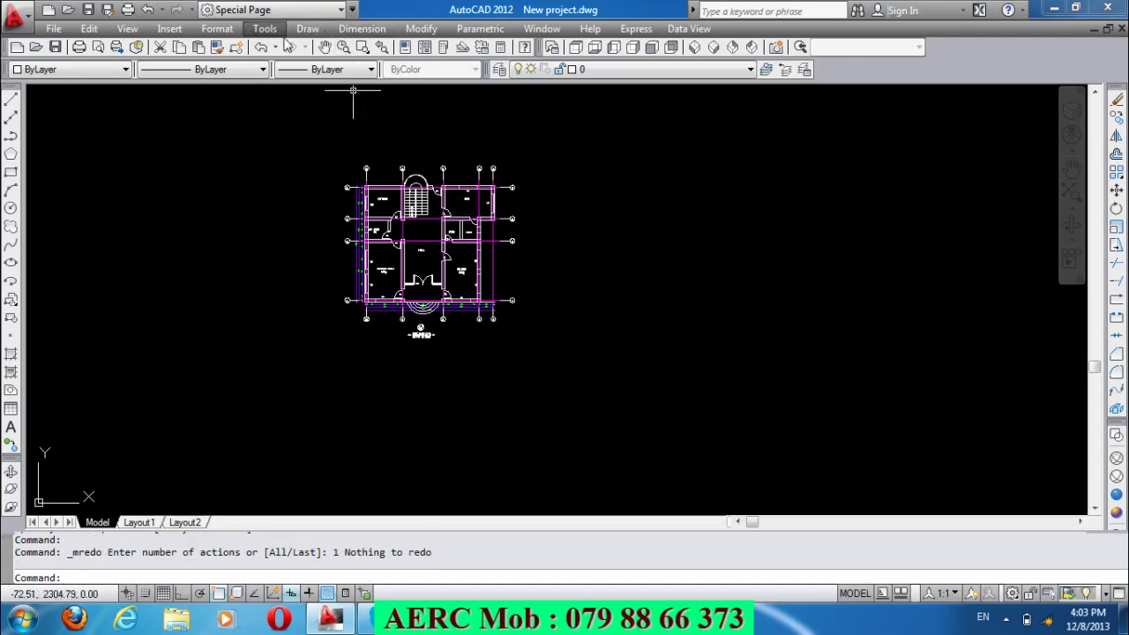
Undo the Intellizoom, redraw the display, then redo the Intellizoom.
click(279, 48)
click(305, 53)
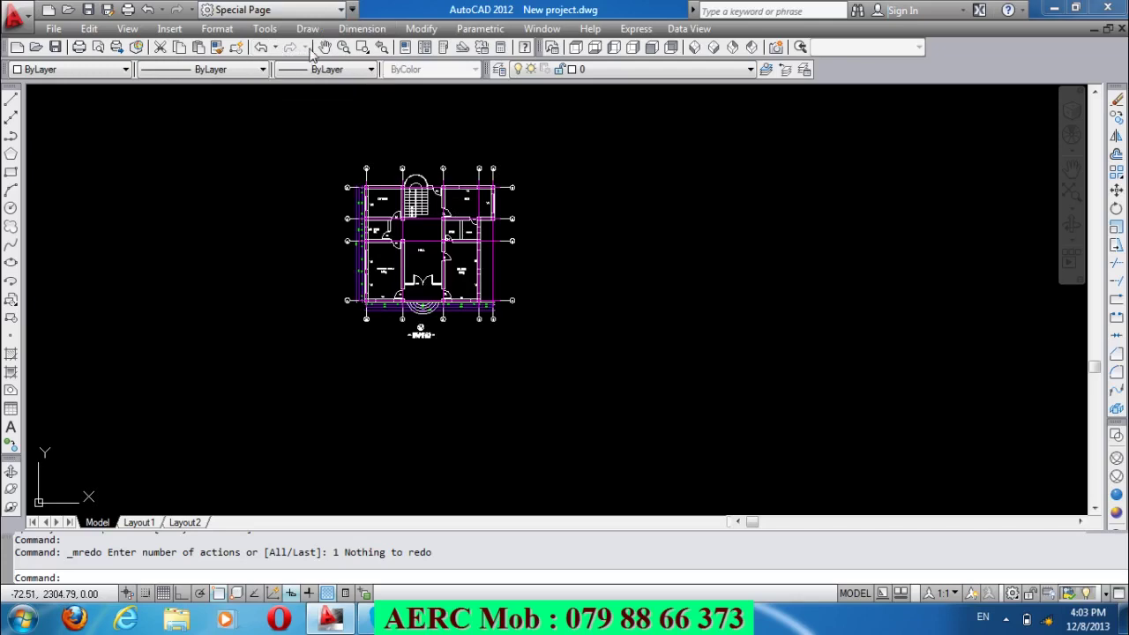
click(89, 29)
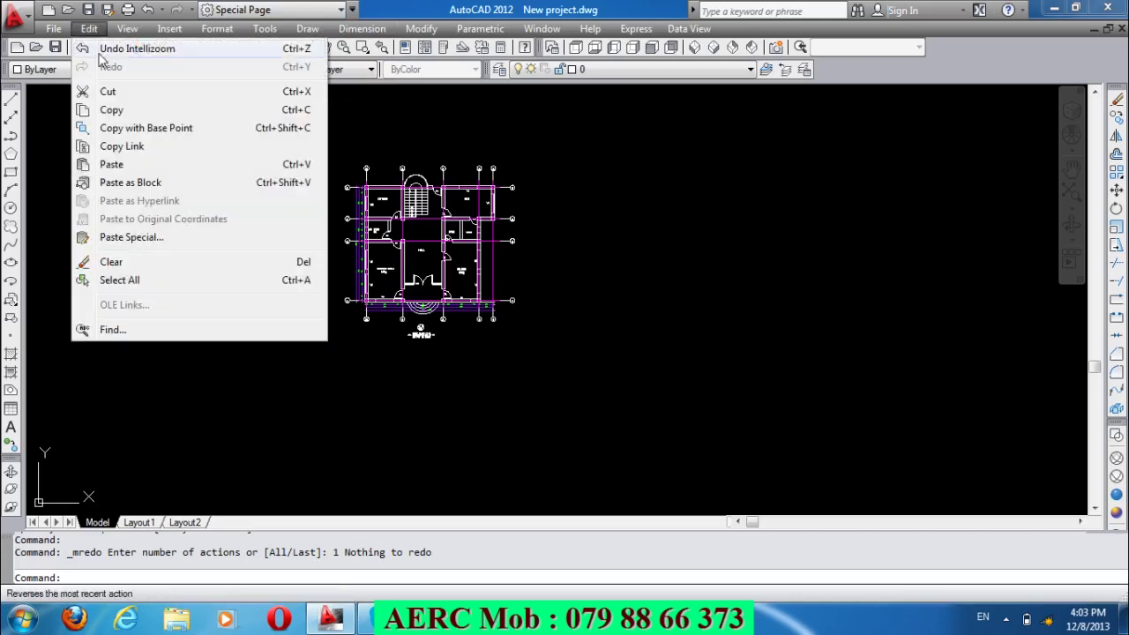
click(141, 49)
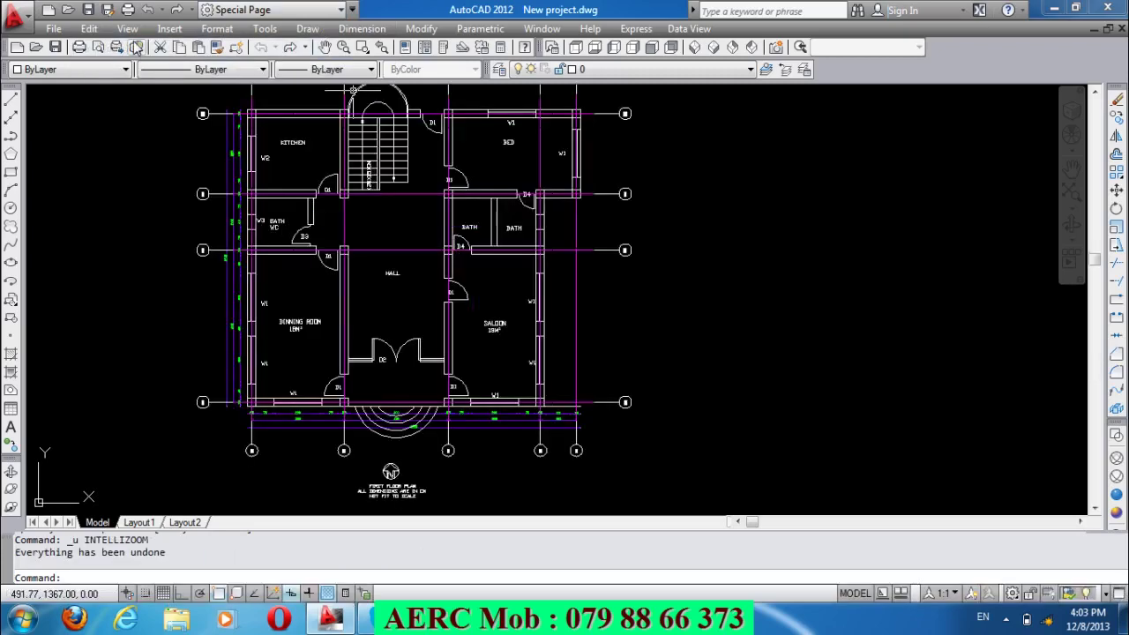
click(127, 29)
click(133, 49)
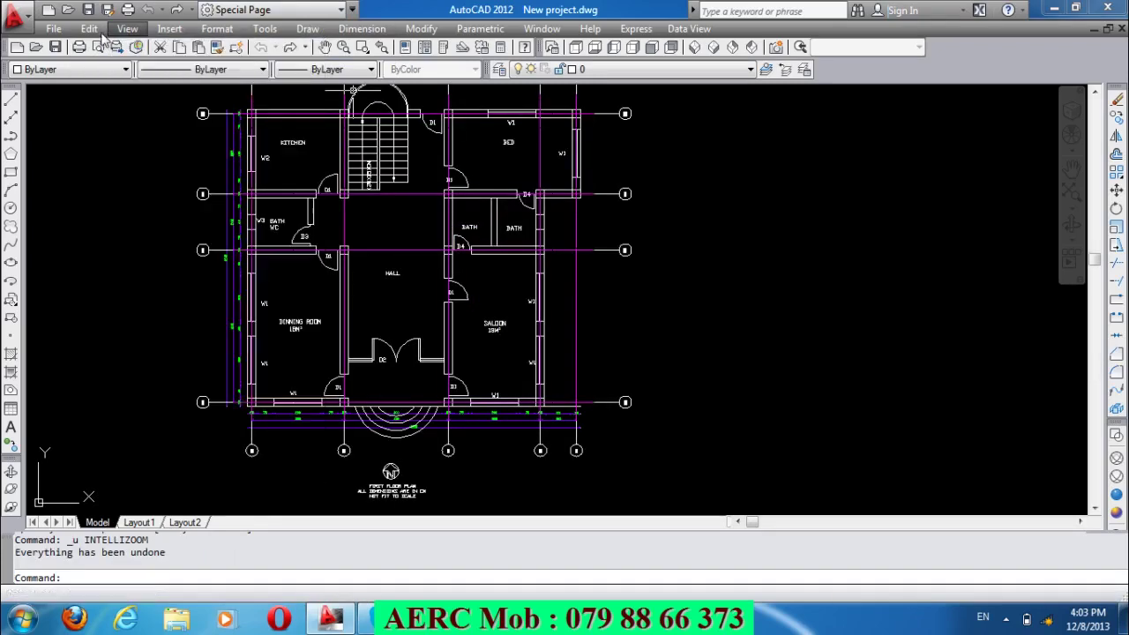
click(89, 28)
click(111, 67)
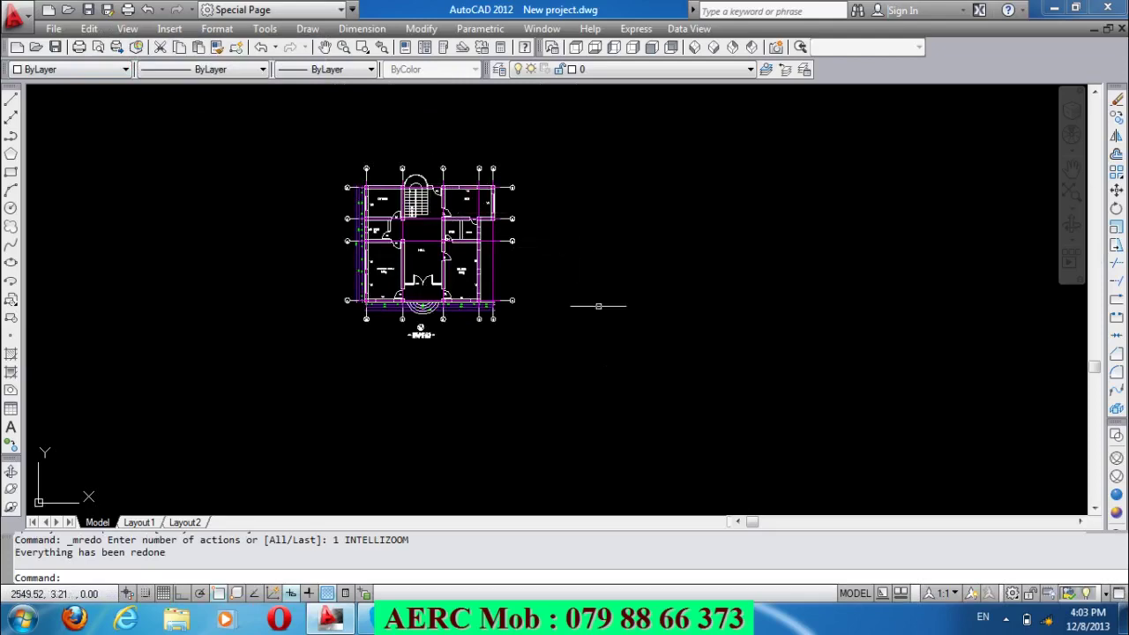
click(1006, 618)
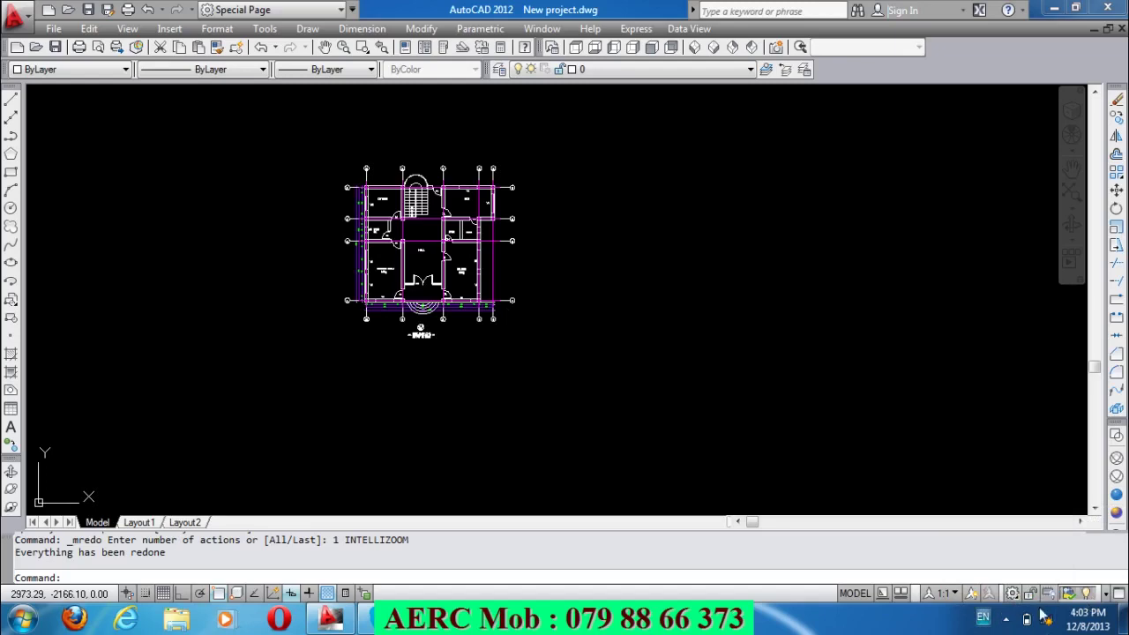
click(1010, 619)
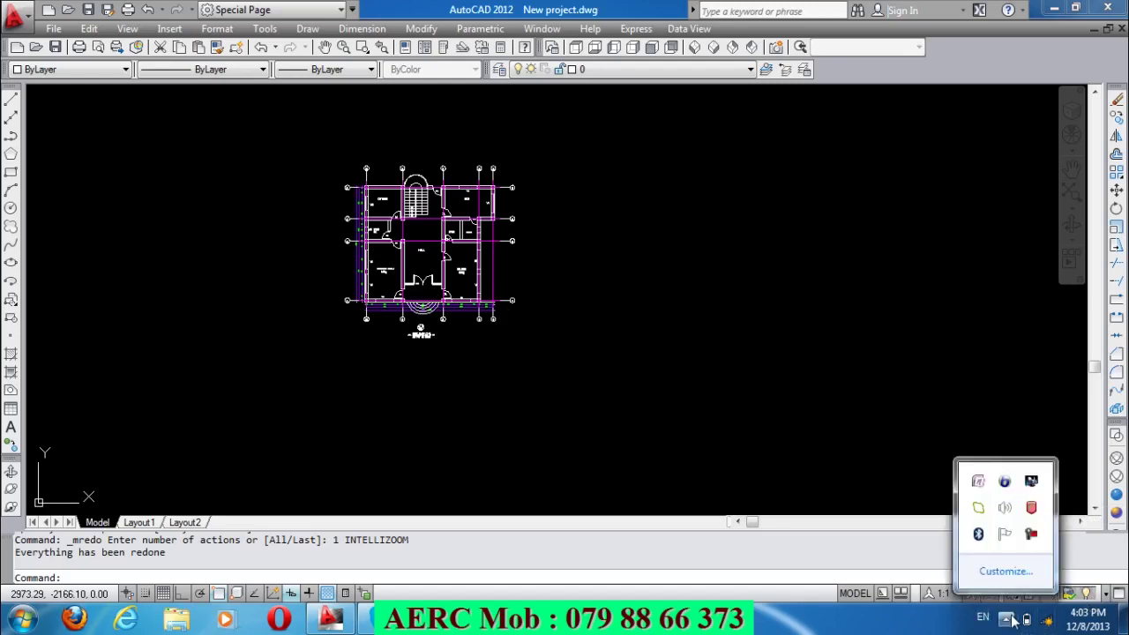
click(1030, 538)
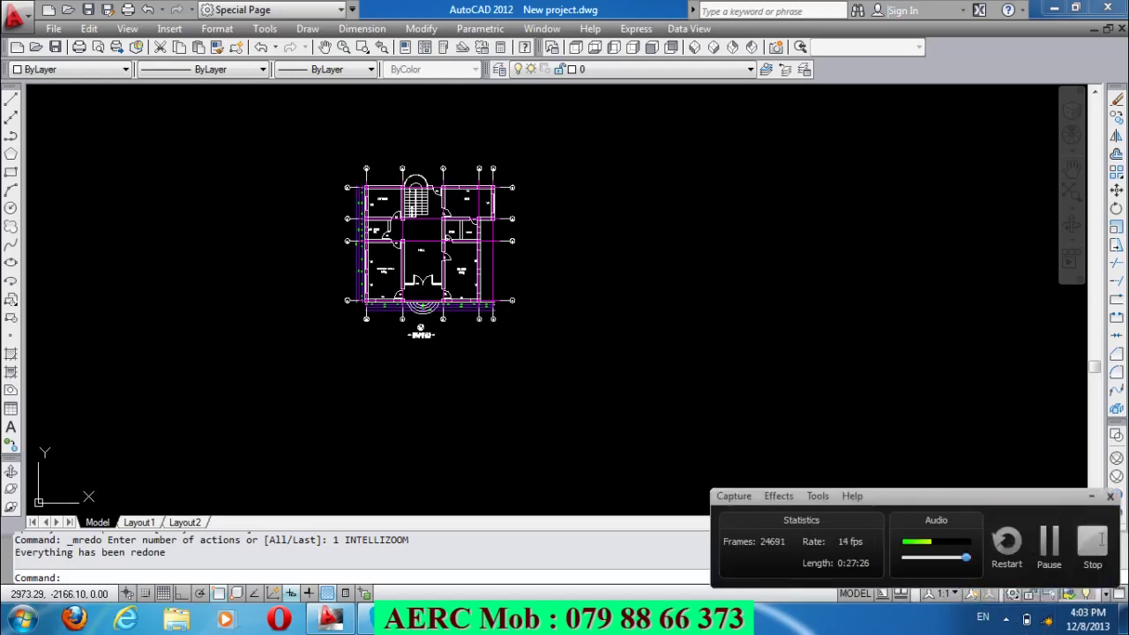